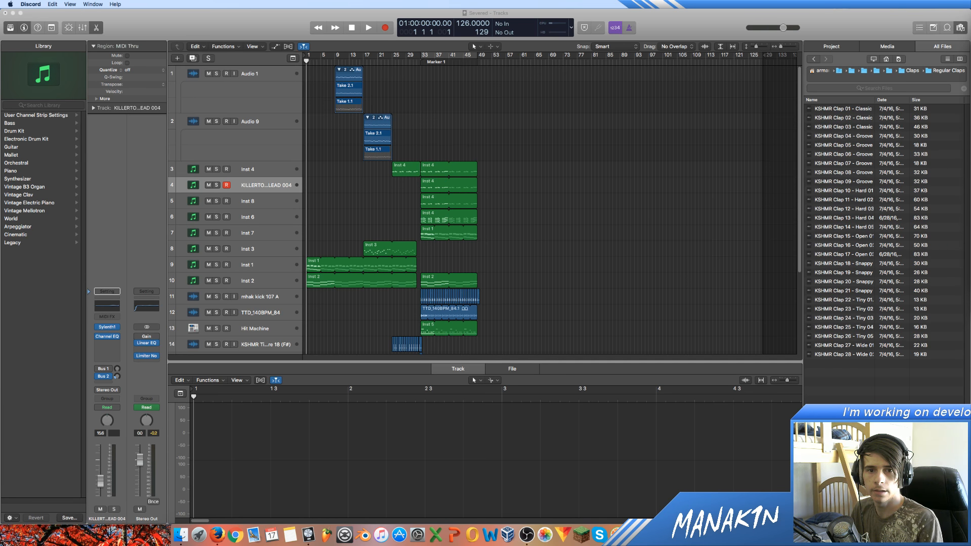
# Browse to Music > My Samples in the file browser and open the Markus Hakala's Kicks 24 bit folder.
pyautogui.click(218, 535)
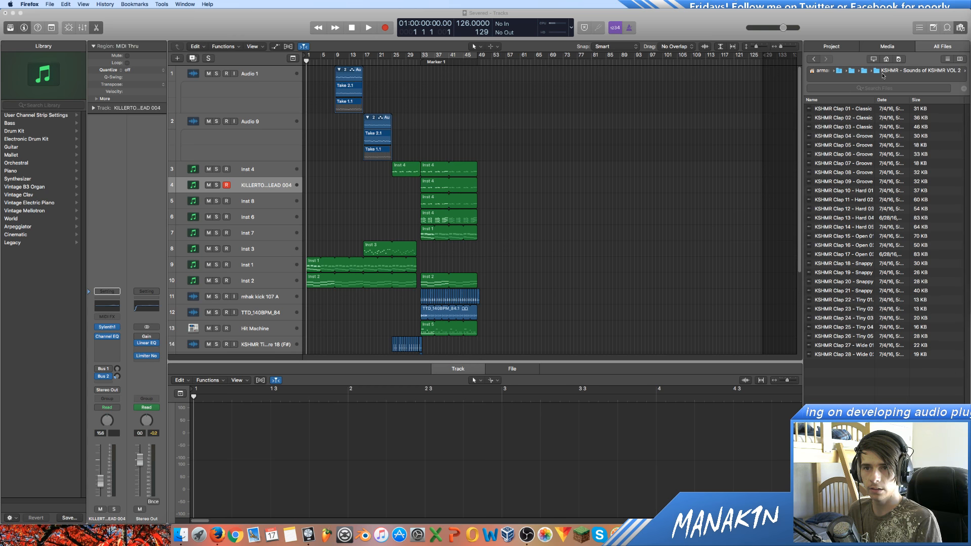
pyautogui.click(865, 75)
pyautogui.click(865, 75)
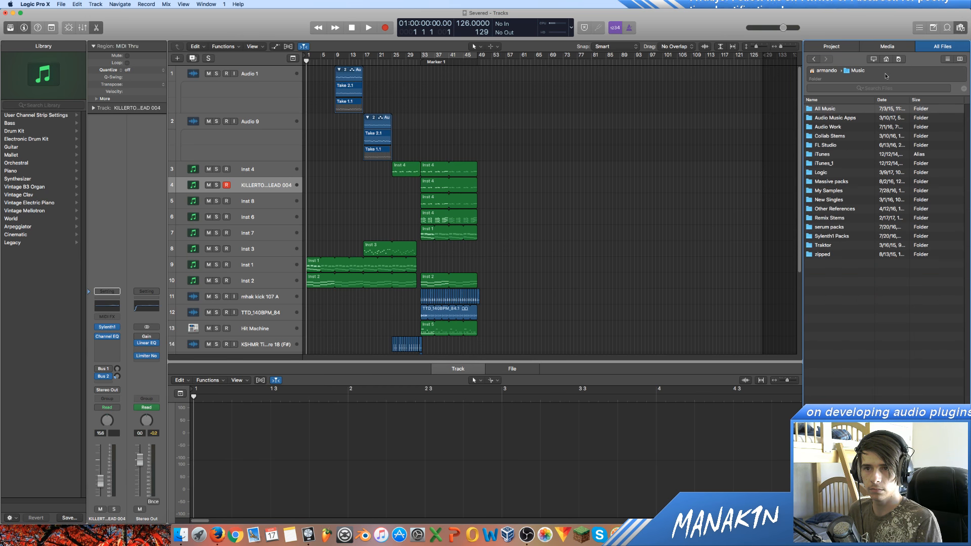
pyautogui.doubleClick(848, 192)
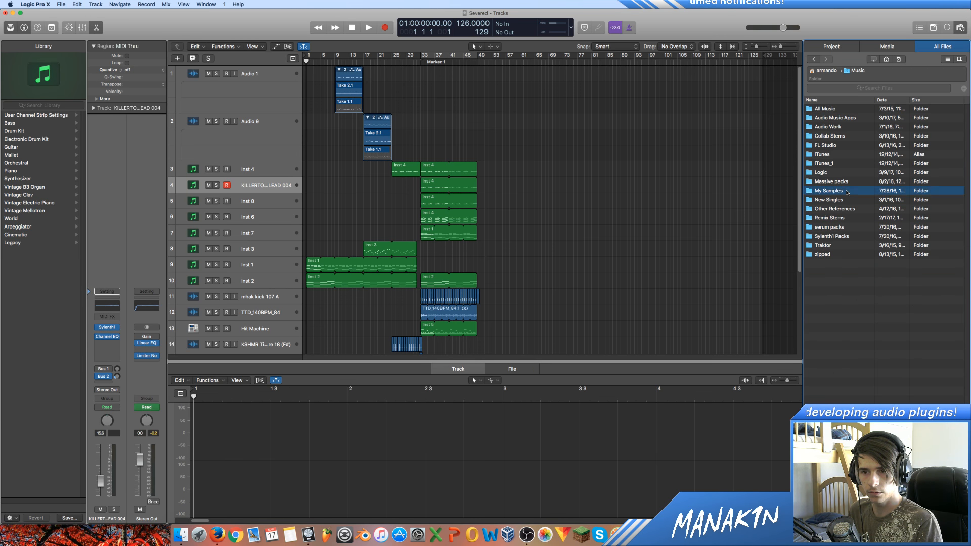
pyautogui.click(850, 273)
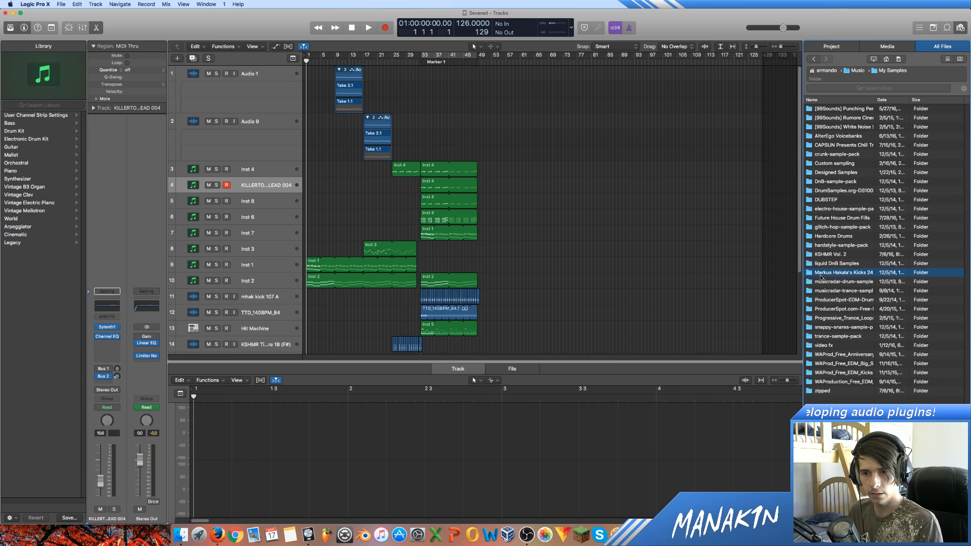
pyautogui.doubleClick(854, 275)
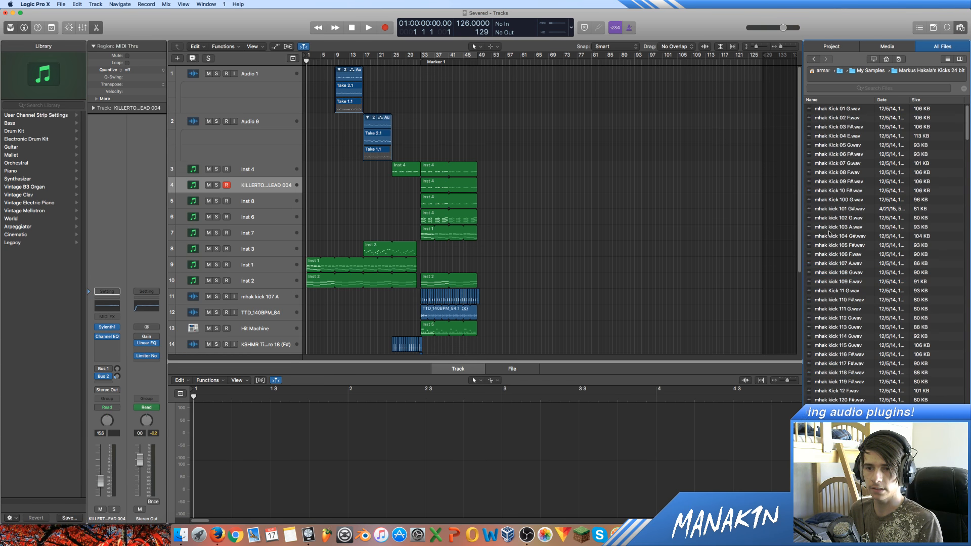
# Look through the list of mhak kick samples, and go back to the My Samples folder.
pyautogui.scroll(-15, 870, 218)
pyautogui.scroll(-15, 871, 218)
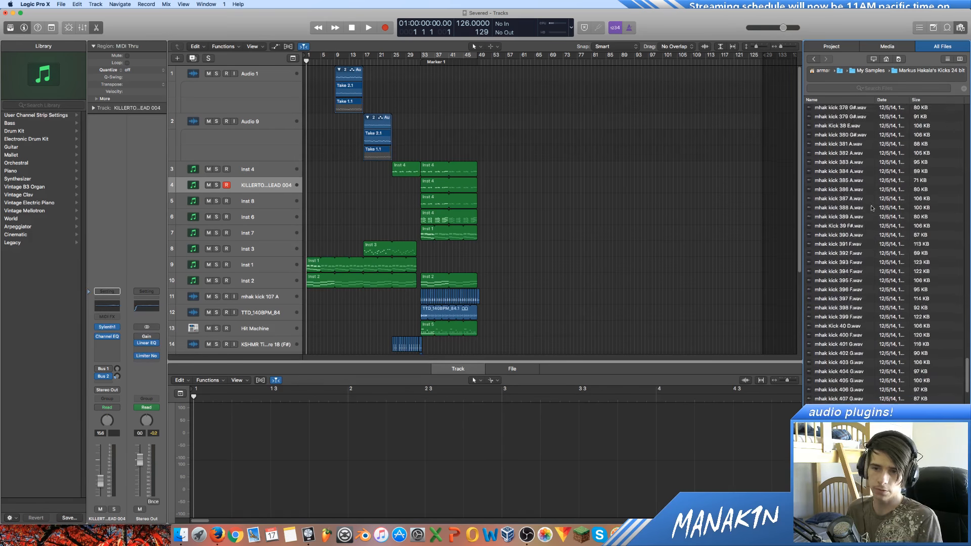
pyautogui.scroll(15, 883, 252)
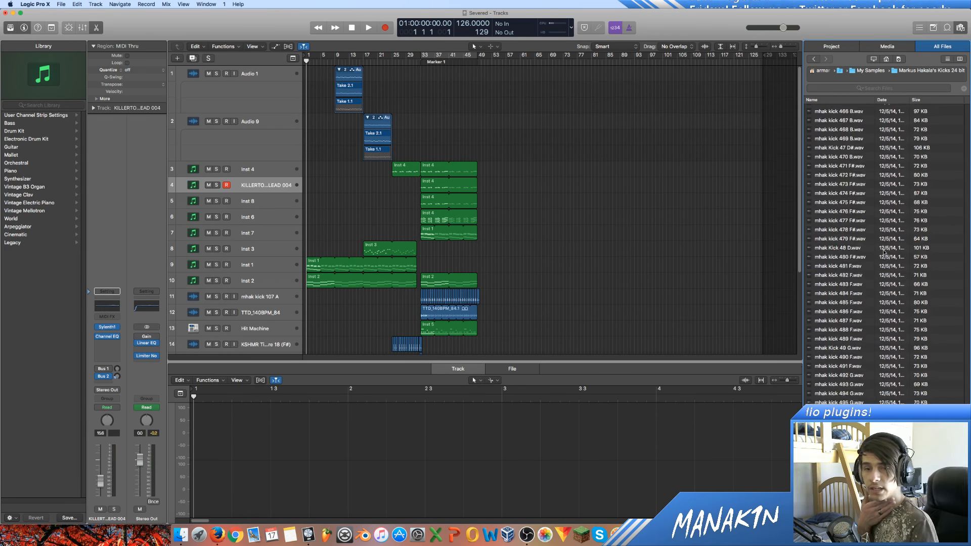
pyautogui.scroll(20, 861, 229)
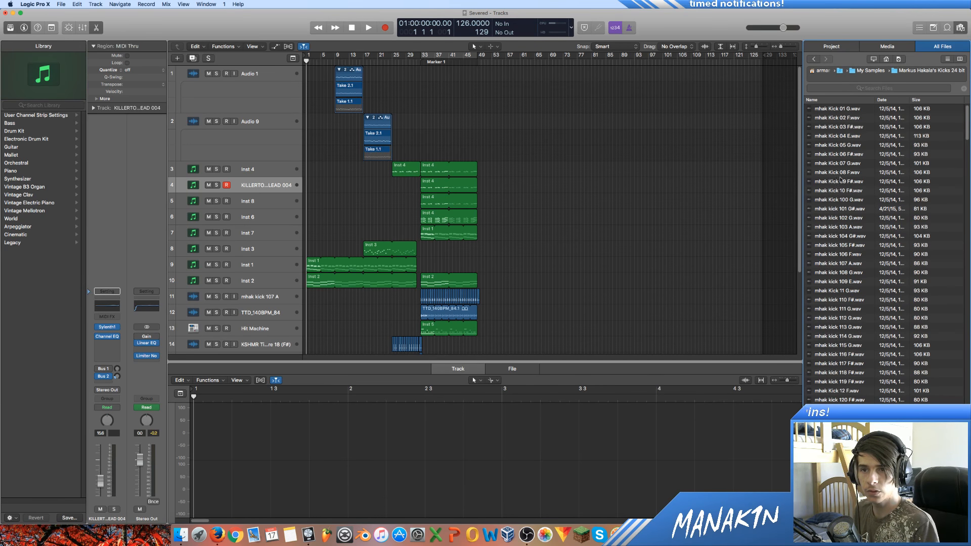
pyautogui.click(814, 59)
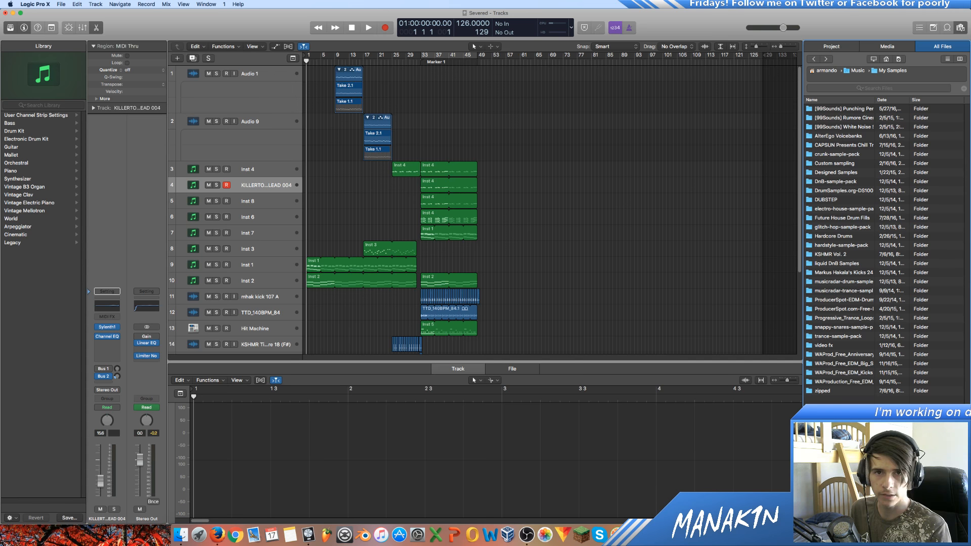
# Switch to Firefox, bring its window into view and examine the Referral Bonus line and its credits on the Splice subscription page.
pyautogui.press('super+Tab')
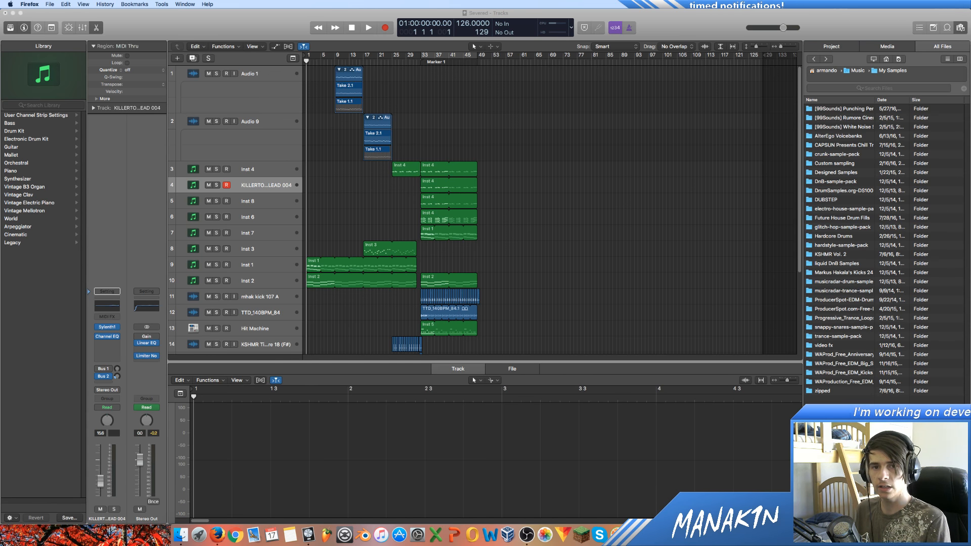
pyautogui.moveTo(970, 60); pyautogui.dragTo(499, 34)
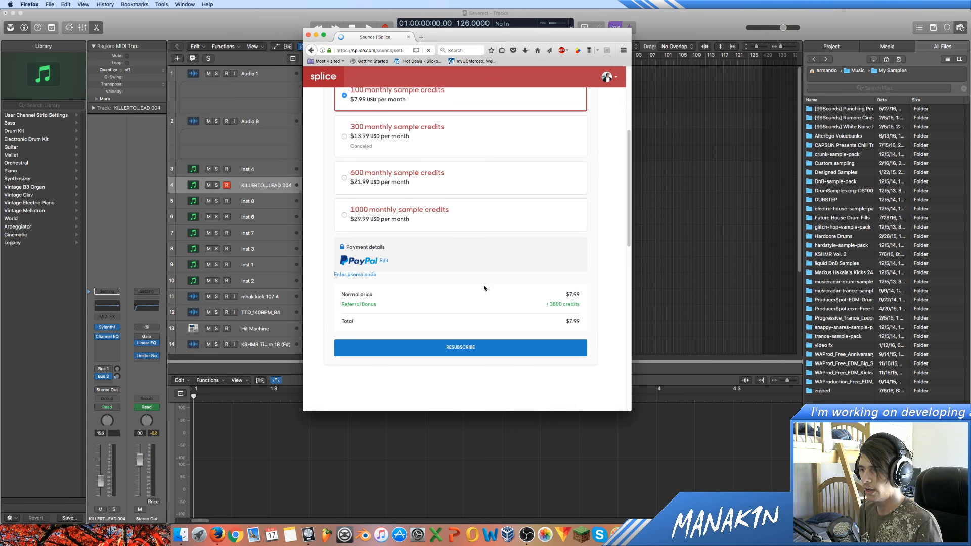
pyautogui.scroll(-2, 471, 277)
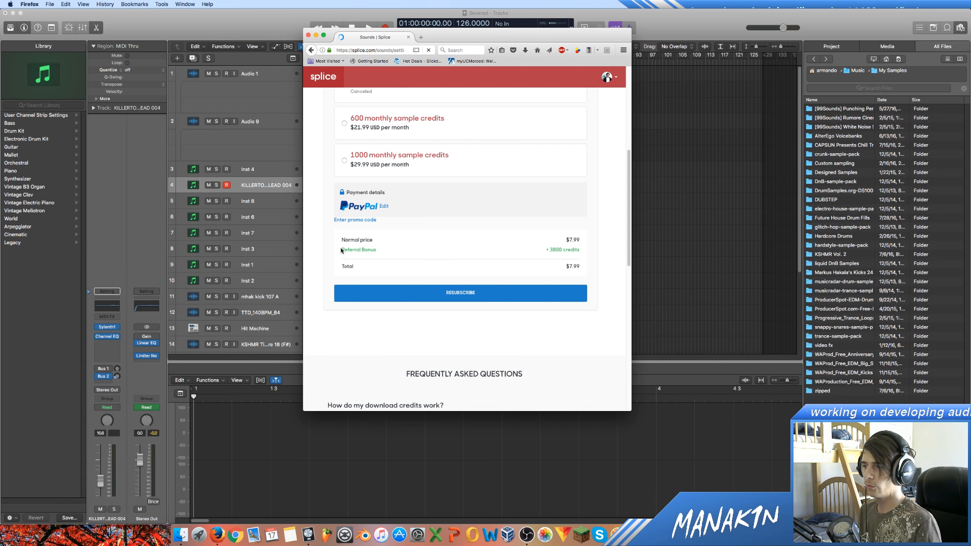
pyautogui.moveTo(341, 250); pyautogui.dragTo(581, 251)
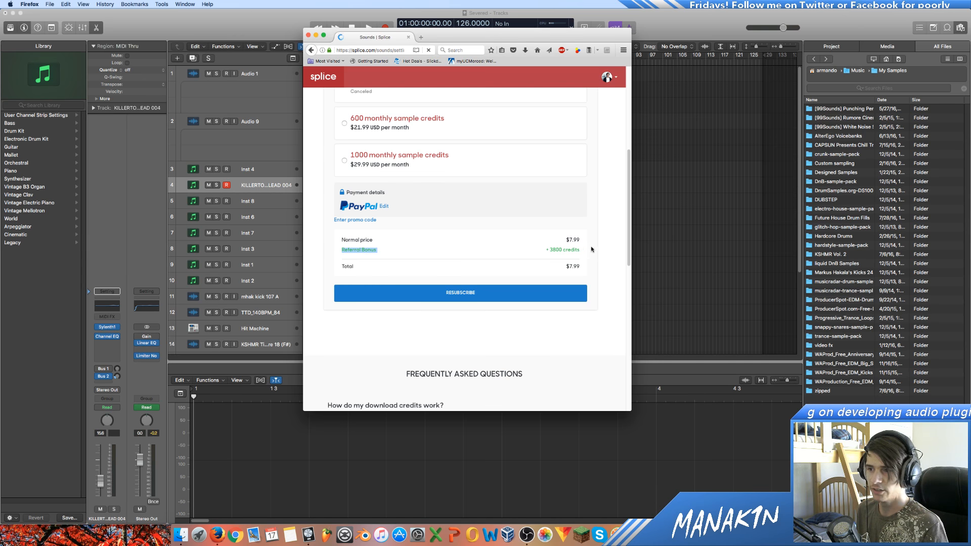
pyautogui.click(591, 248)
pyautogui.moveTo(580, 252); pyautogui.dragTo(555, 252)
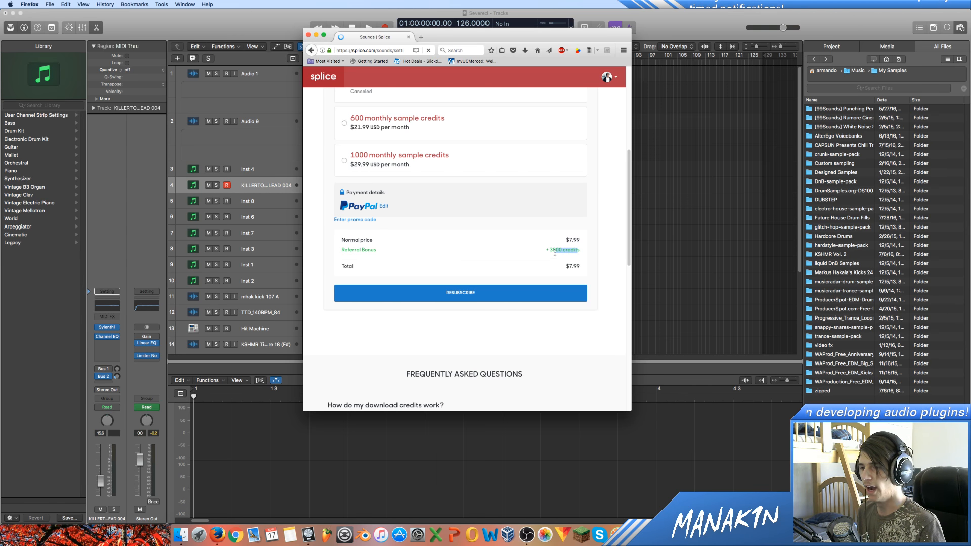
pyautogui.click(549, 251)
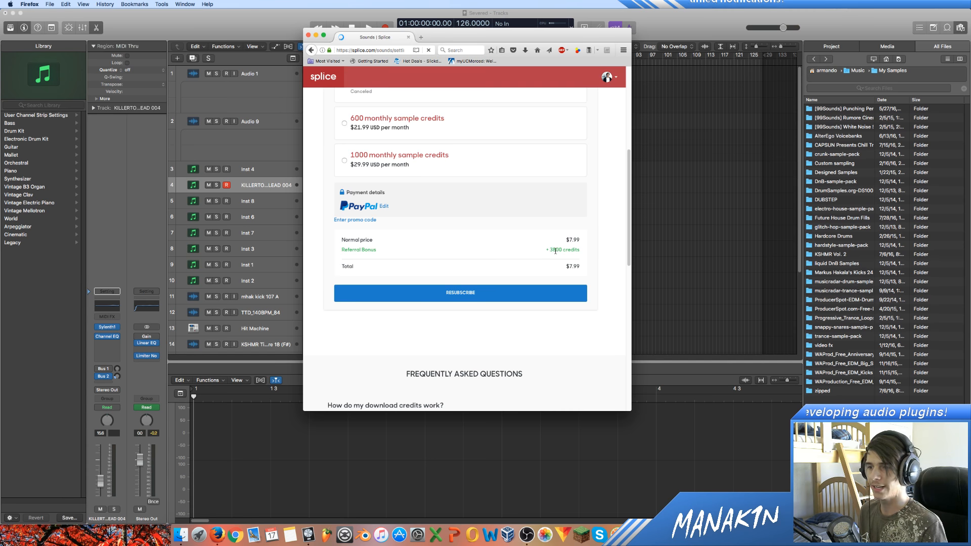
pyautogui.moveTo(550, 251); pyautogui.dragTo(571, 251)
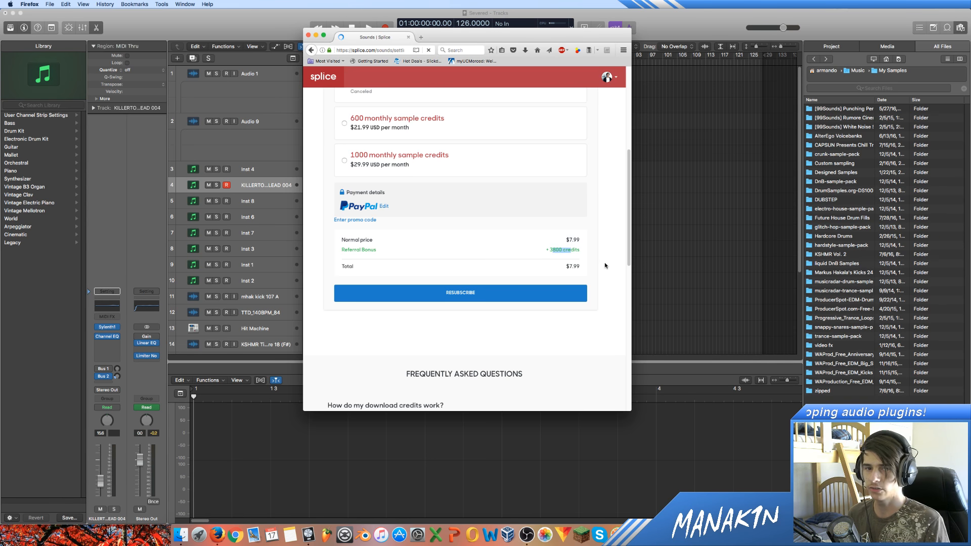
pyautogui.click(590, 254)
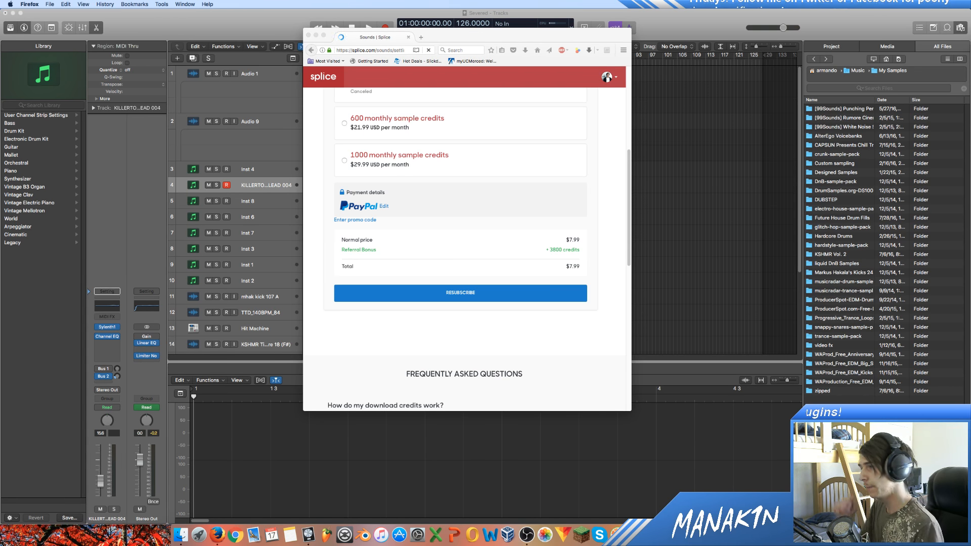
# Open splice.com in a new browser tab.
pyautogui.click(602, 240)
pyautogui.press('super+t')
pyautogui.write('splice.com/')
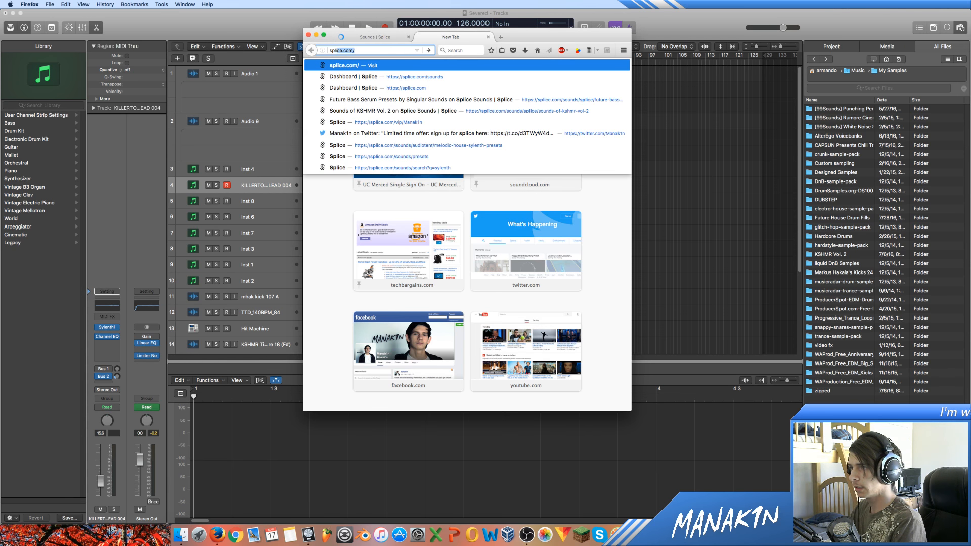
pyautogui.press('Return')
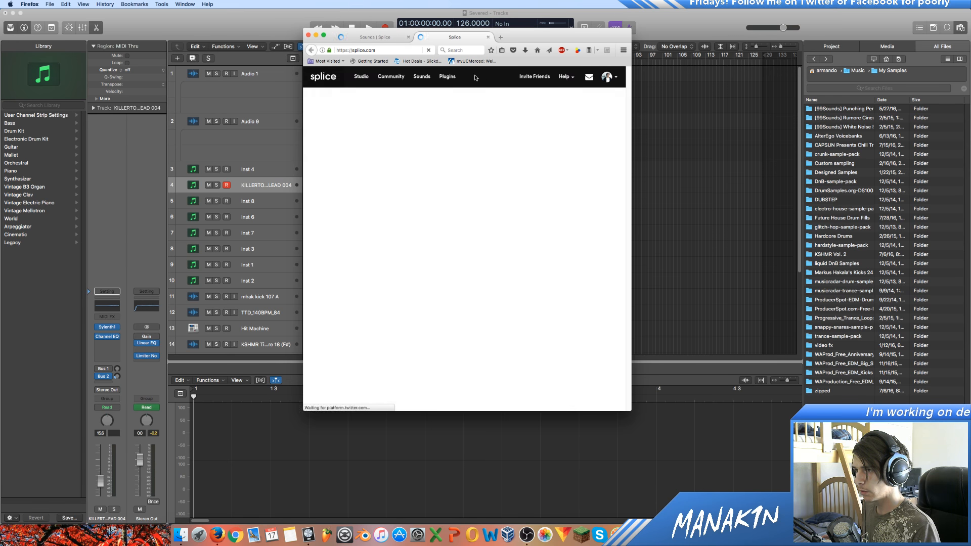
# Find the "Splice welcomes Sample Tools by Cr2" announcement in the dashboard feed and open it.
pyautogui.scroll(-3, 435, 232)
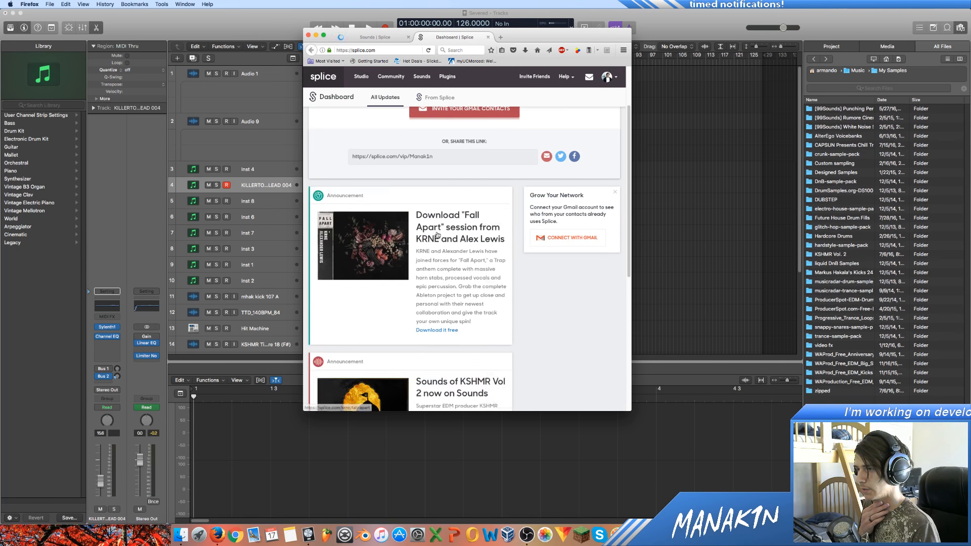
pyautogui.scroll(-15, 436, 221)
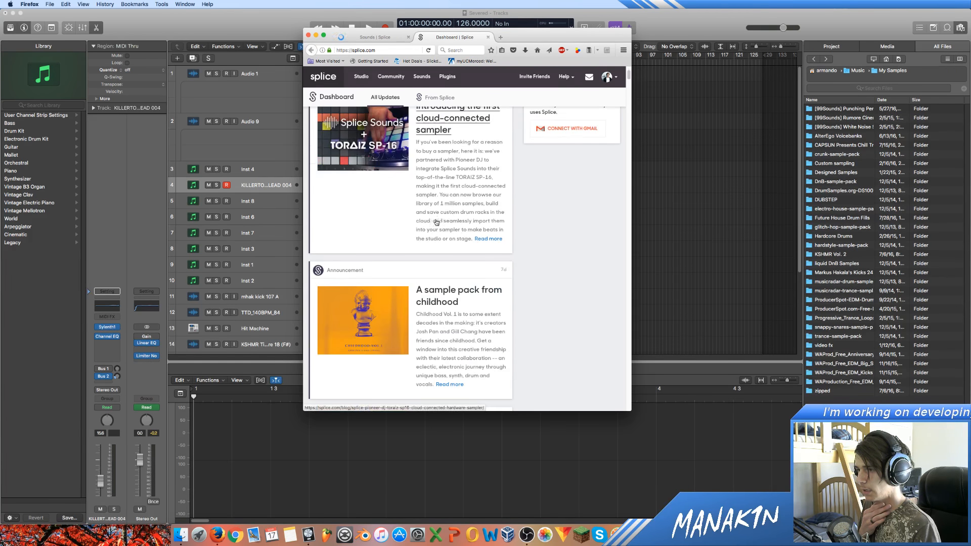
pyautogui.scroll(-8, 439, 221)
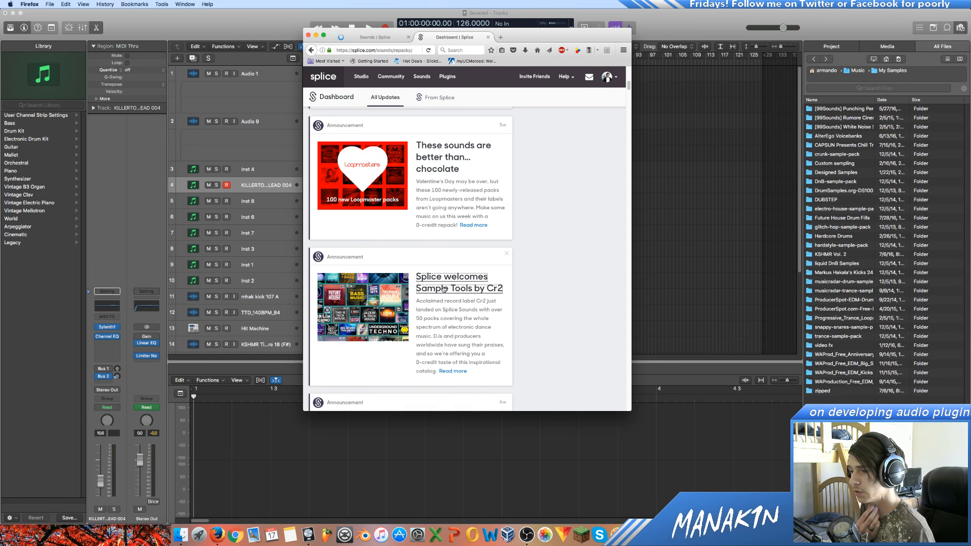
pyautogui.click(459, 289)
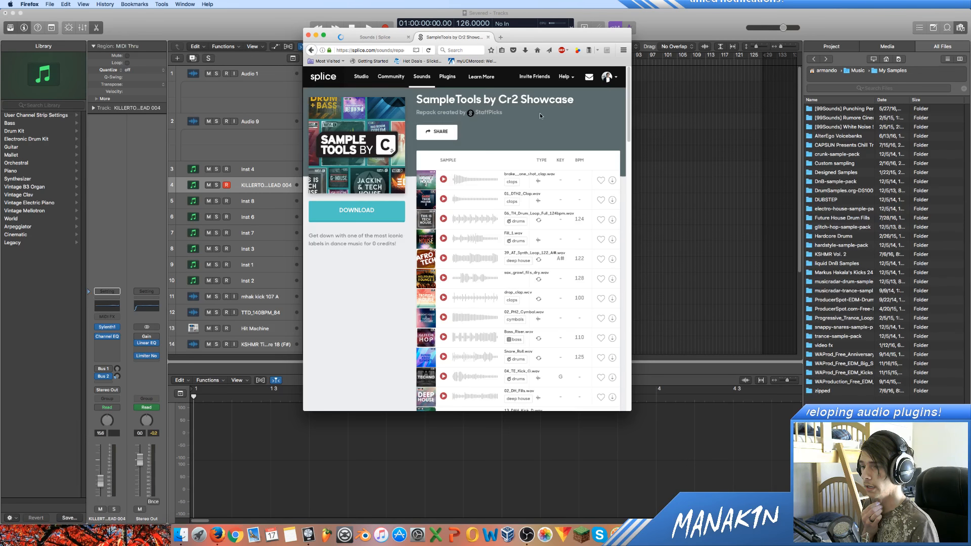
# Examine the title, sample list and featured packs of the SampleTools by Cr2 Showcase repack.
pyautogui.scroll(-10, 498, 245)
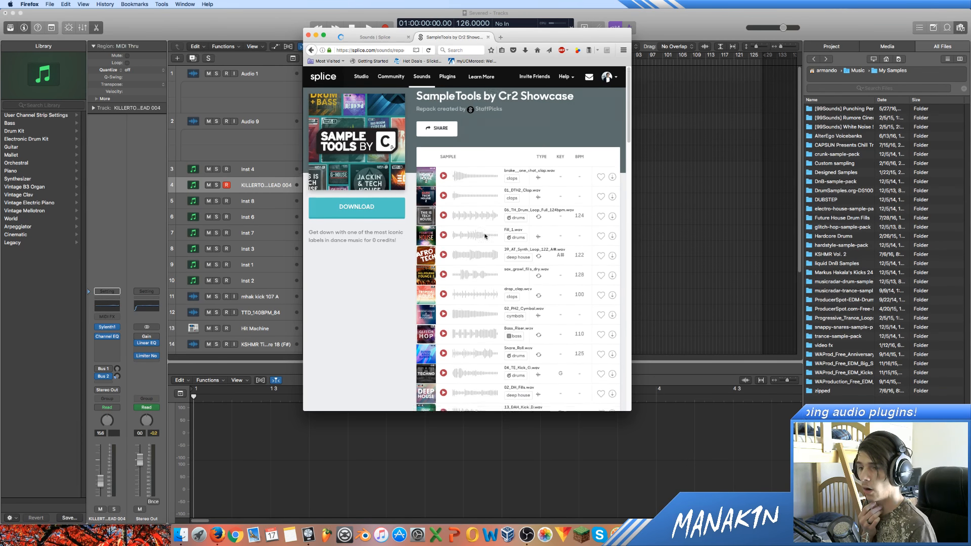
pyautogui.scroll(-3, 498, 245)
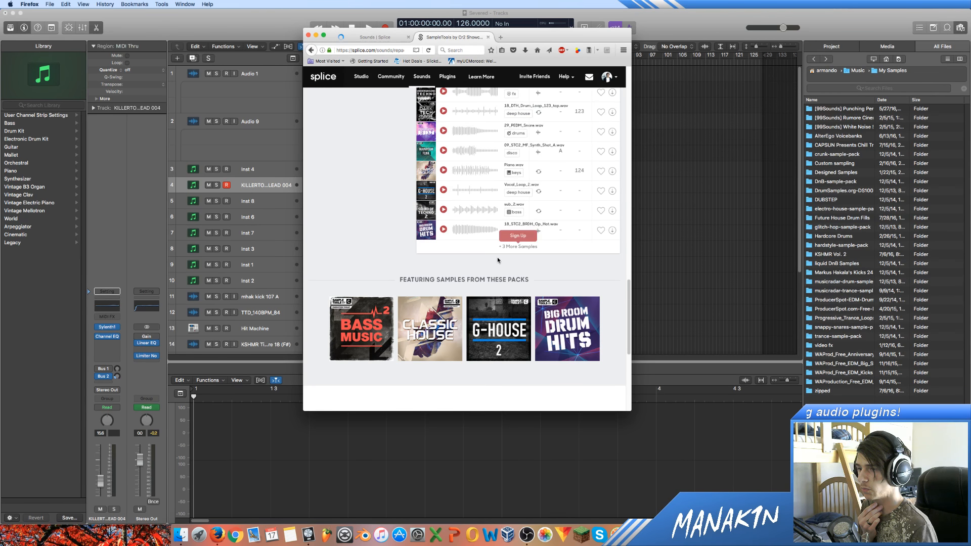
pyautogui.scroll(15, 498, 260)
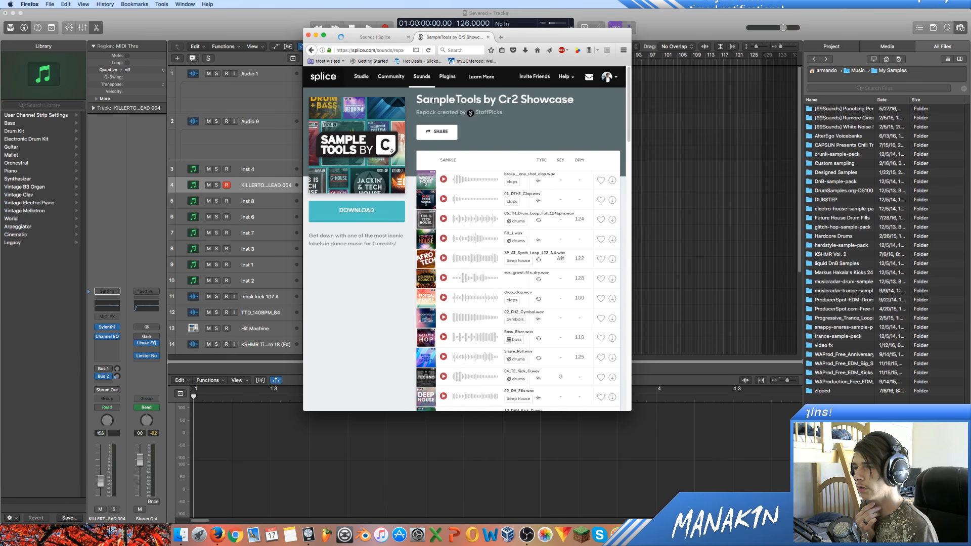
pyautogui.moveTo(416, 100); pyautogui.dragTo(581, 108)
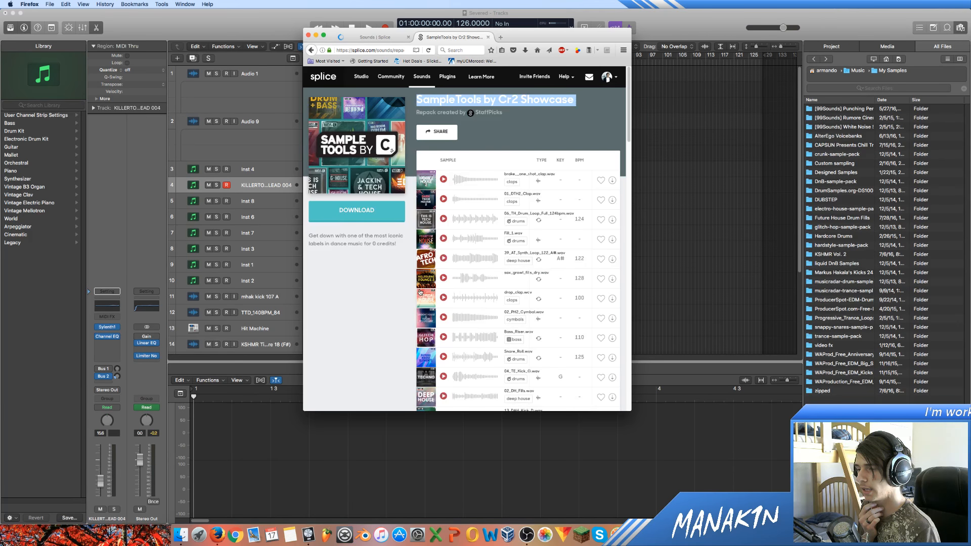
pyautogui.scroll(-10, 420, 292)
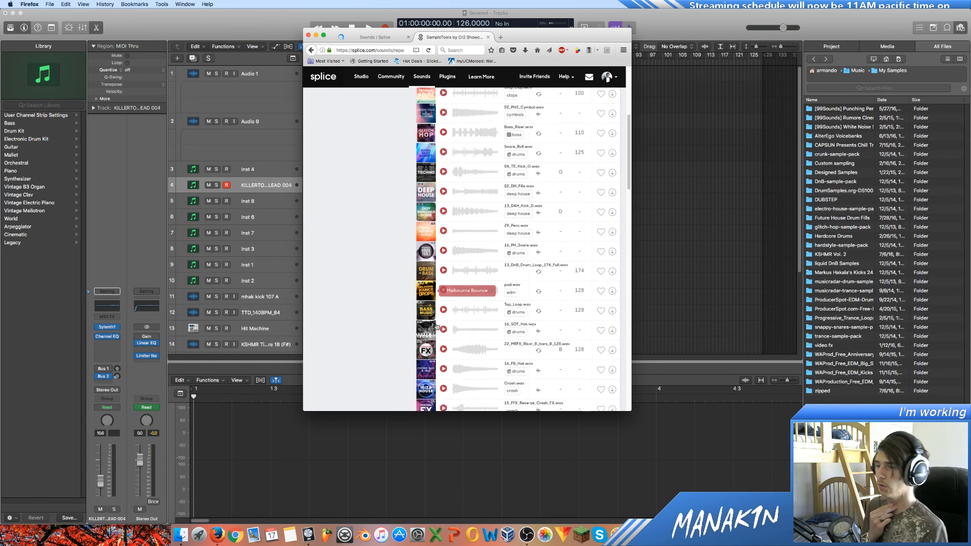
pyautogui.scroll(-1, 438, 316)
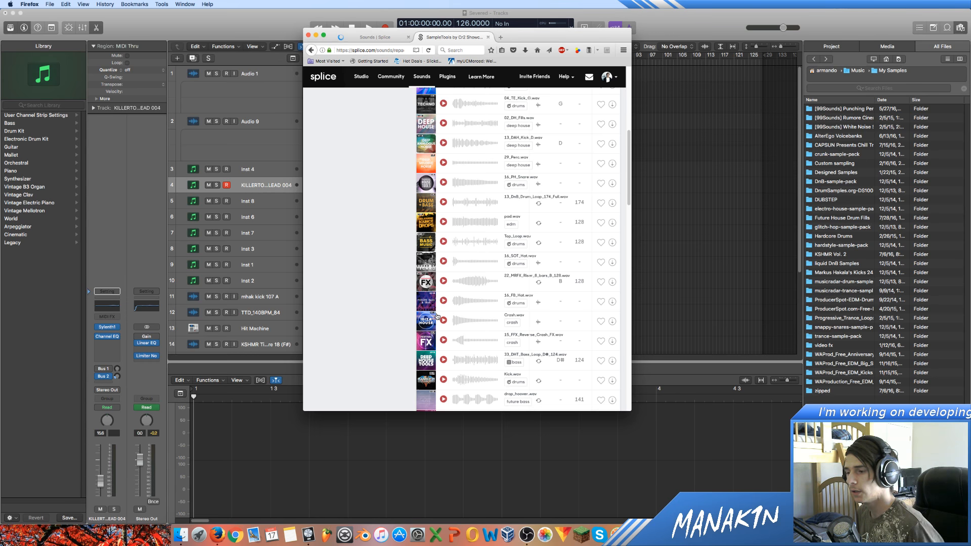
pyautogui.scroll(-10, 437, 316)
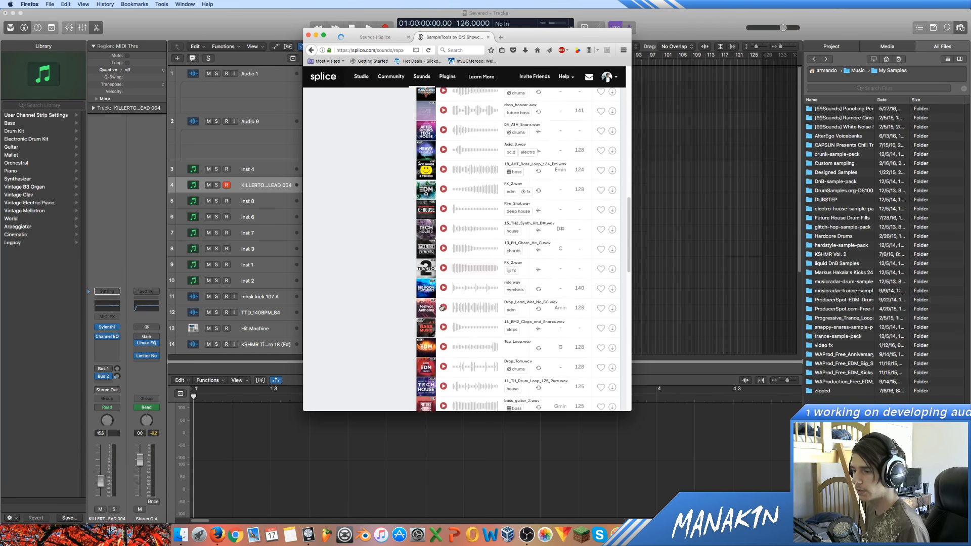
pyautogui.scroll(-8, 442, 296)
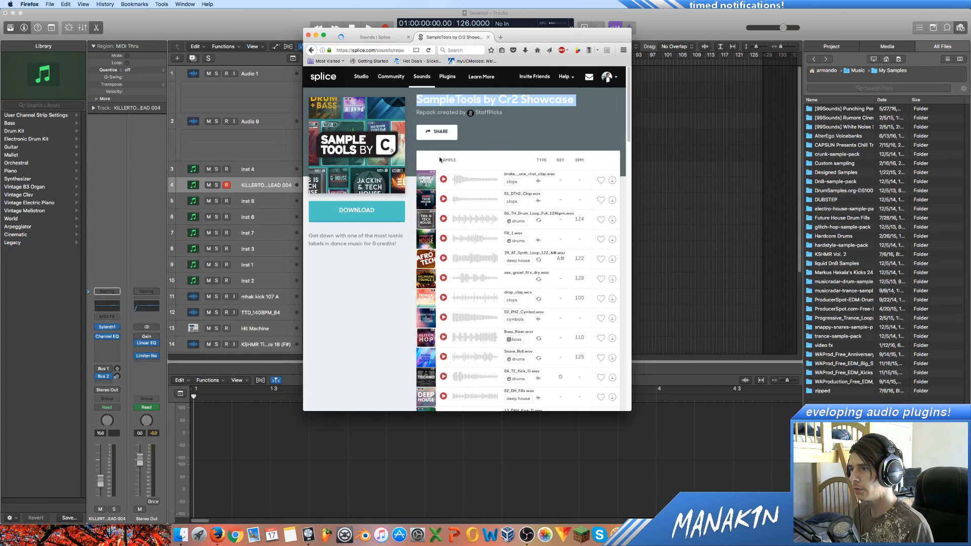
pyautogui.click(589, 106)
# Return to the Splice subscription page, move the browser window off the workspace and switch back to Logic Pro X.
pyautogui.click(363, 37)
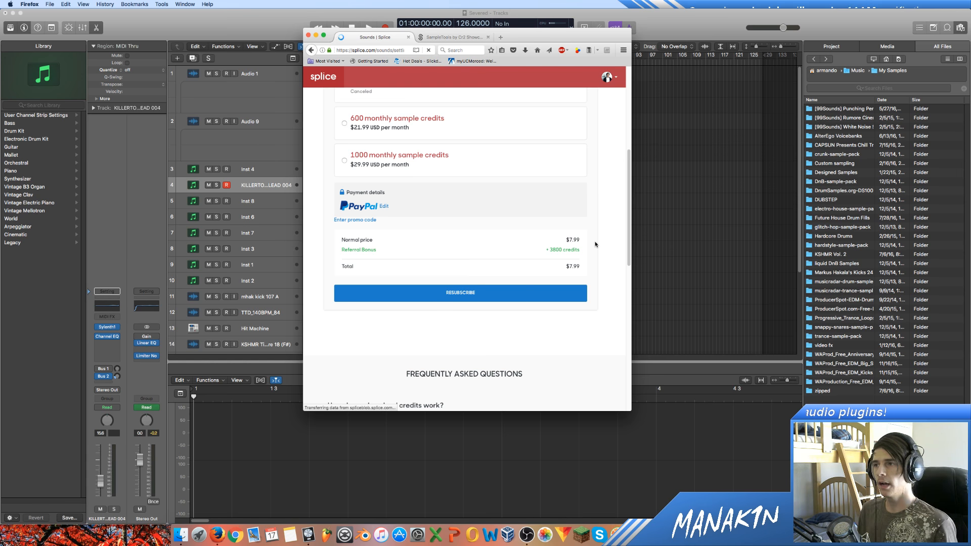
pyautogui.moveTo(533, 33); pyautogui.dragTo(588, 45)
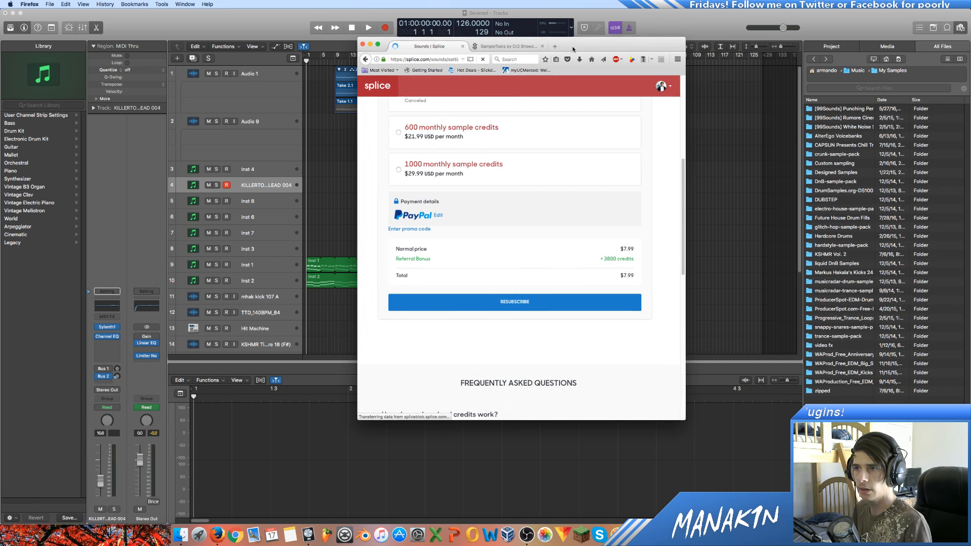
pyautogui.moveTo(488, 34); pyautogui.dragTo(970, 36)
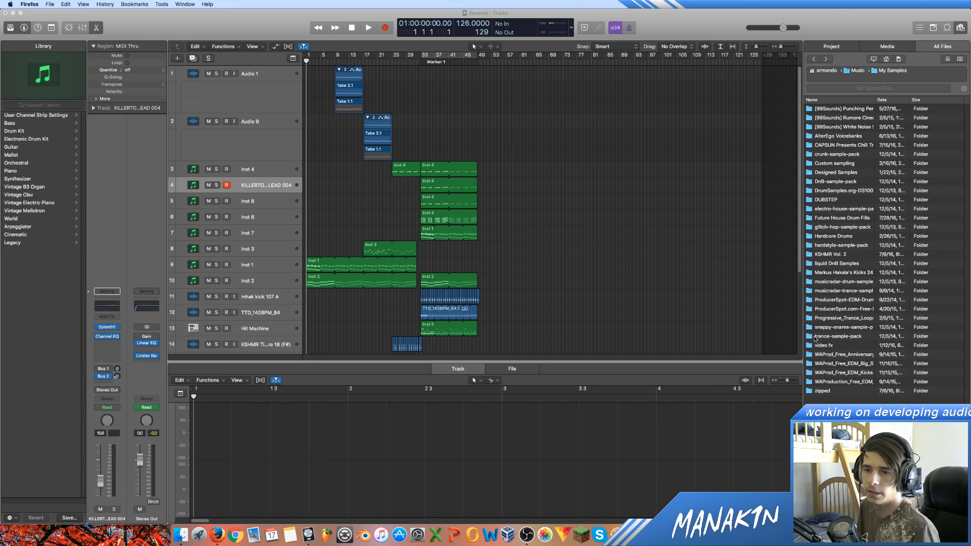
pyautogui.click(841, 268)
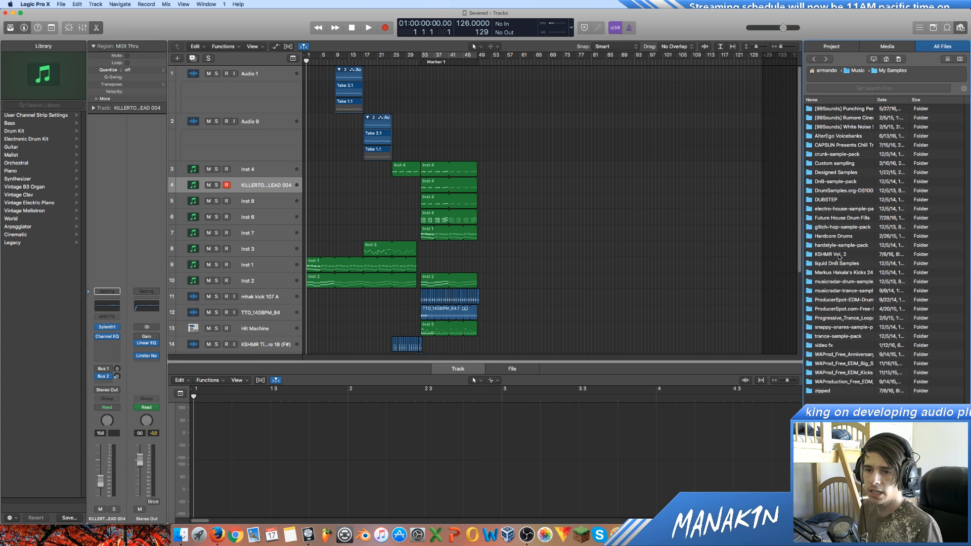
# Examine the KSHMR Vol. 2 sample folder and the KSHMR sample tracks in the arrangement, from track 14 down to track 19.
pyautogui.click(839, 256)
pyautogui.scroll(-5, 614, 184)
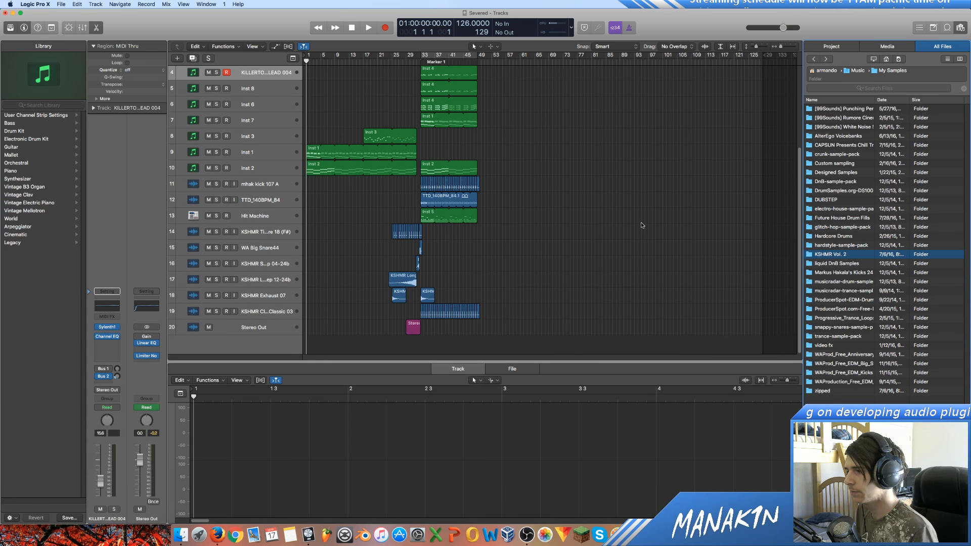
pyautogui.click(283, 228)
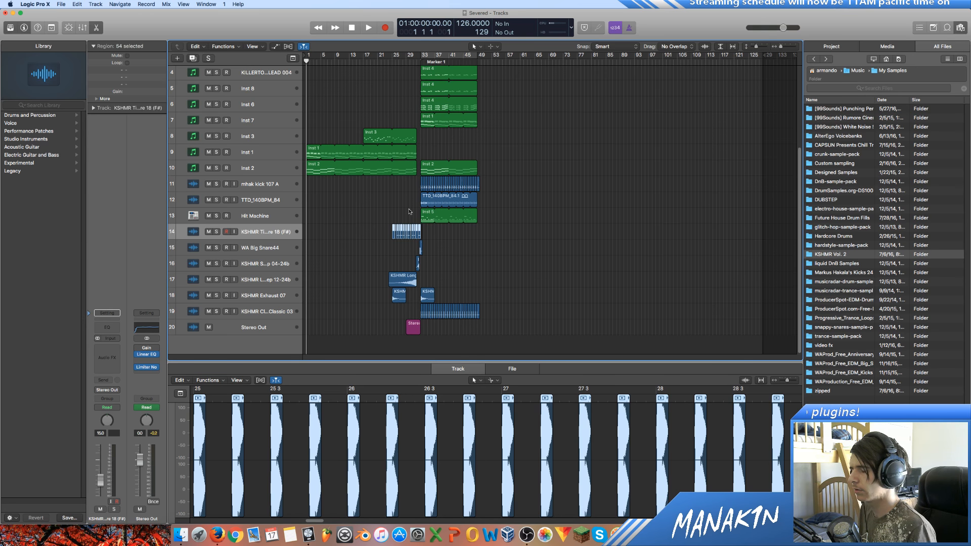
pyautogui.click(271, 263)
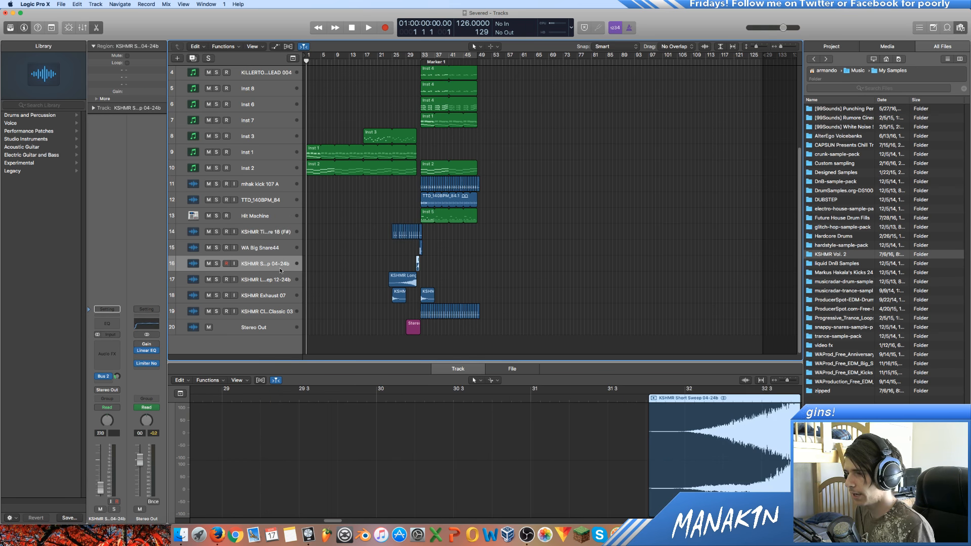
pyautogui.click(271, 281)
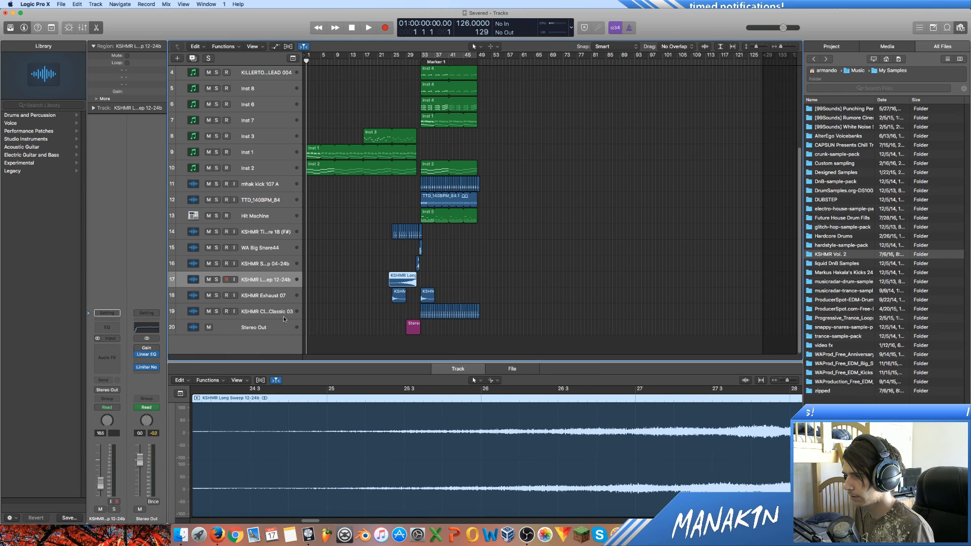
pyautogui.click(274, 295)
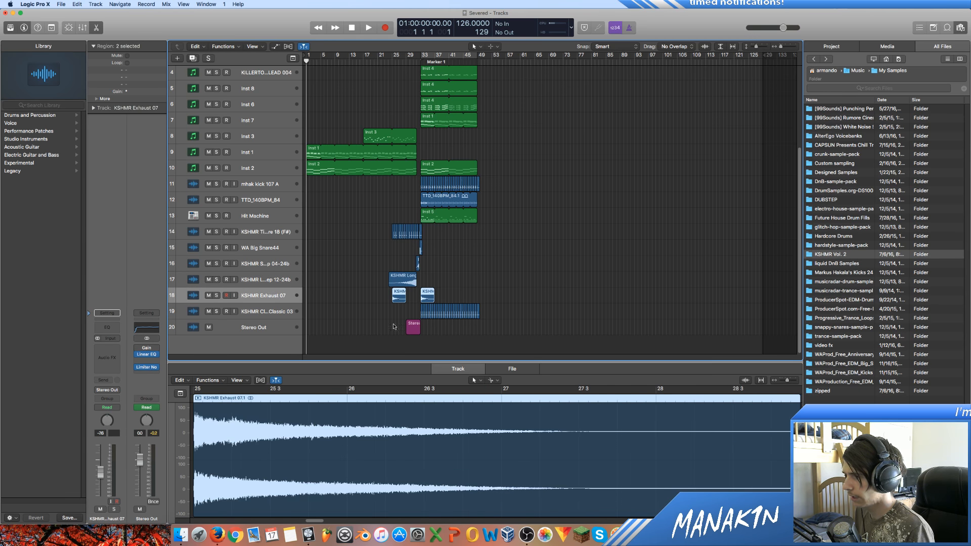
pyautogui.click(283, 311)
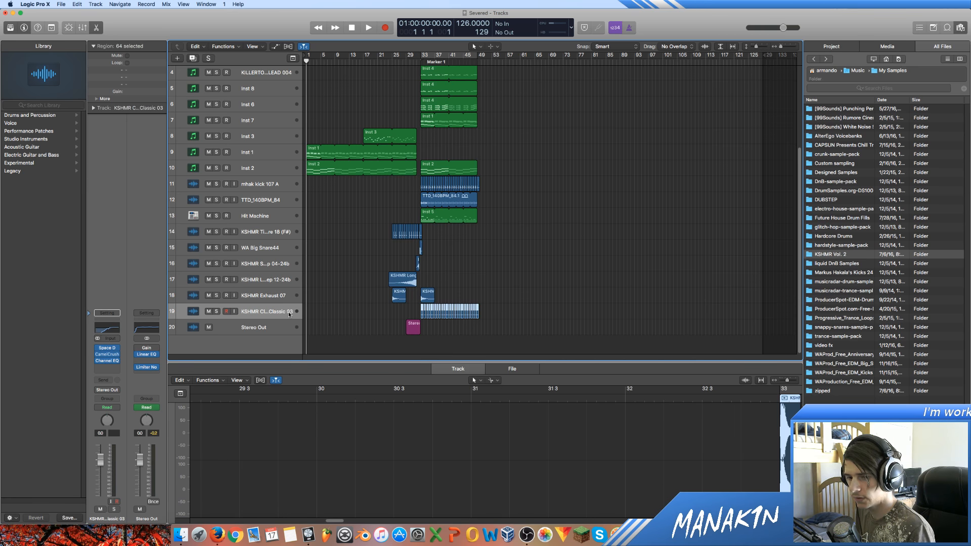
pyautogui.scroll(3, 506, 303)
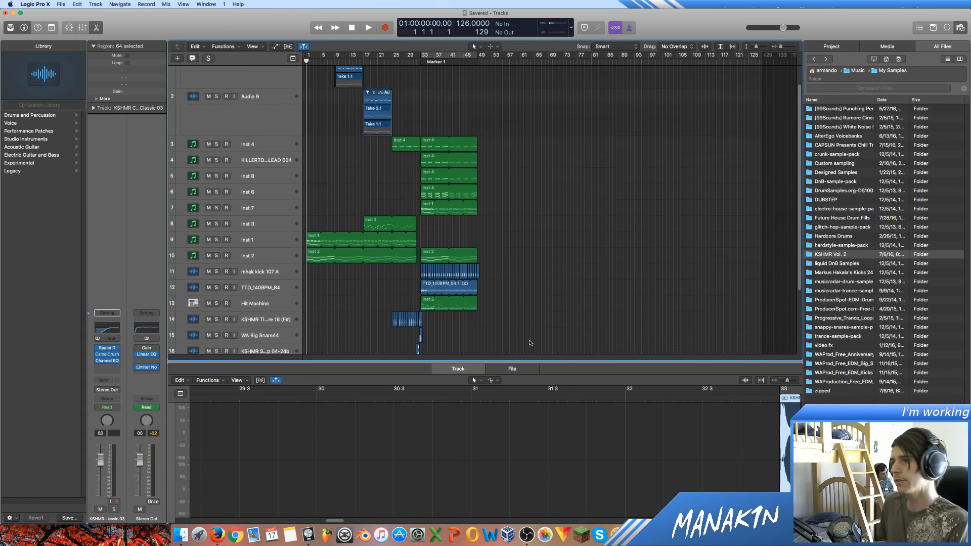
pyautogui.scroll(-3, 526, 334)
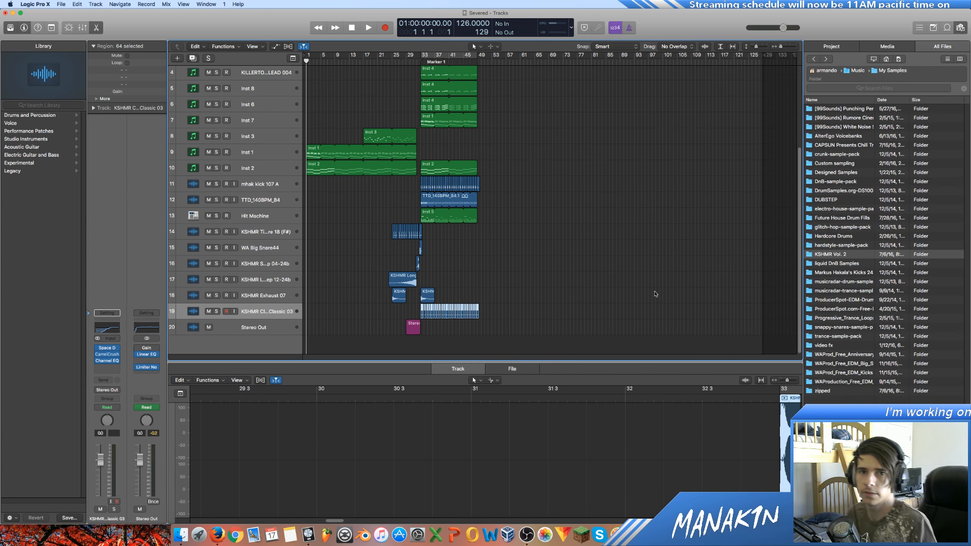
pyautogui.press('super+Tab')
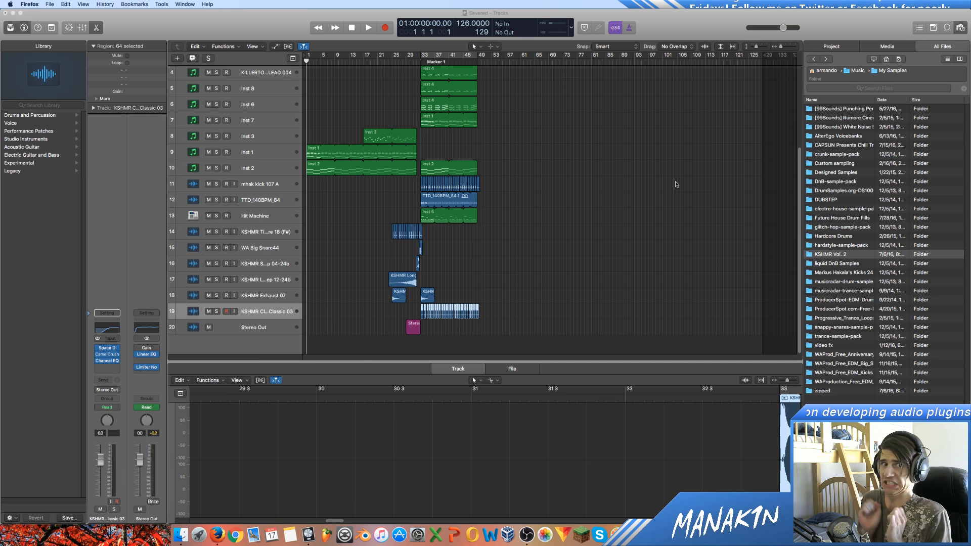
pyautogui.click(590, 273)
pyautogui.scroll(5, 589, 272)
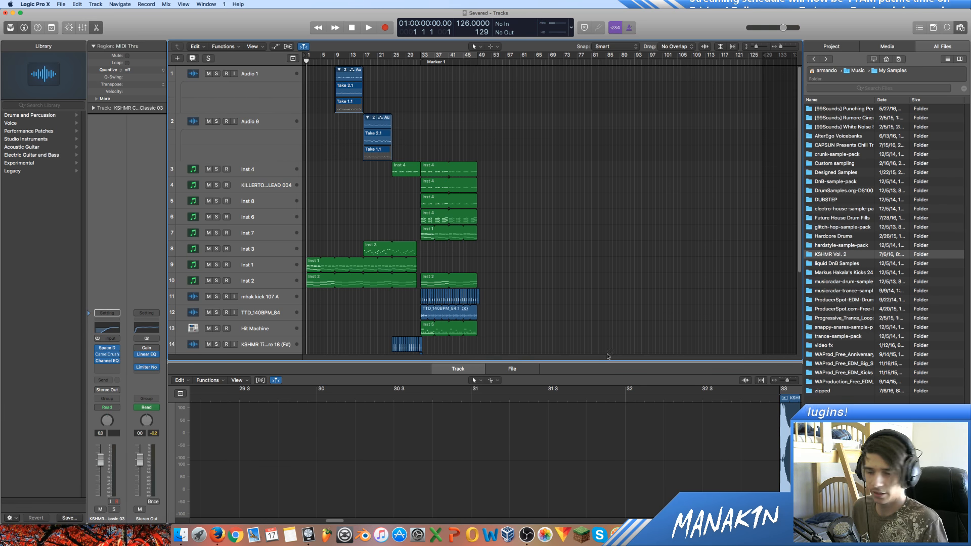
# Play the Logic Pro X arrangement from the beginning, with the Analog 1 input muted in the TASCAM US-1200 Mixer Panel.
pyautogui.click(641, 532)
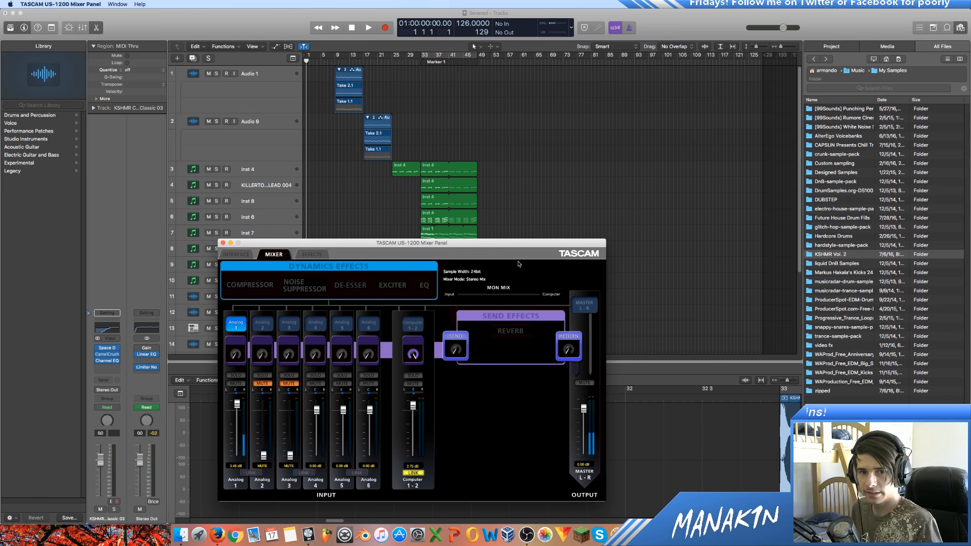
pyautogui.moveTo(449, 241); pyautogui.dragTo(705, 242)
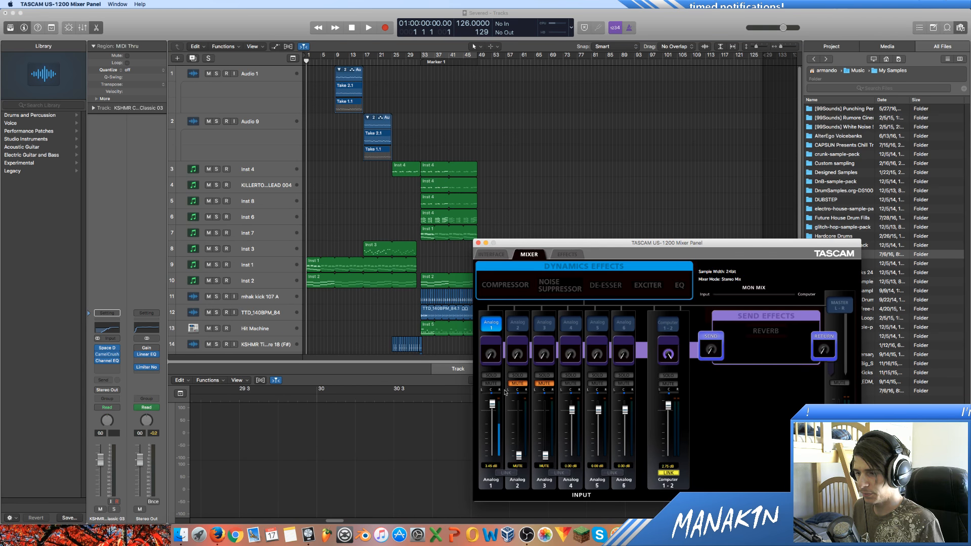
pyautogui.click(329, 309)
pyautogui.press('space')
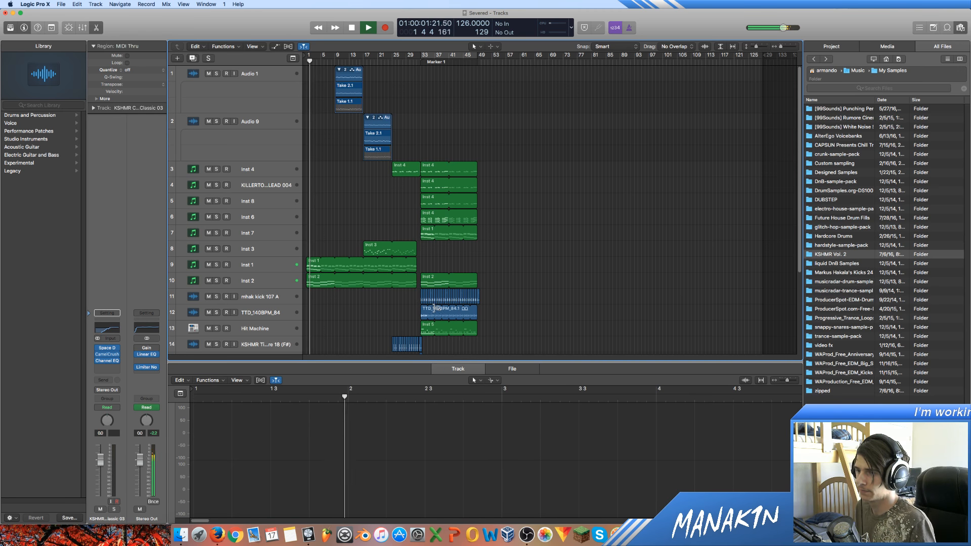
pyautogui.click(619, 530)
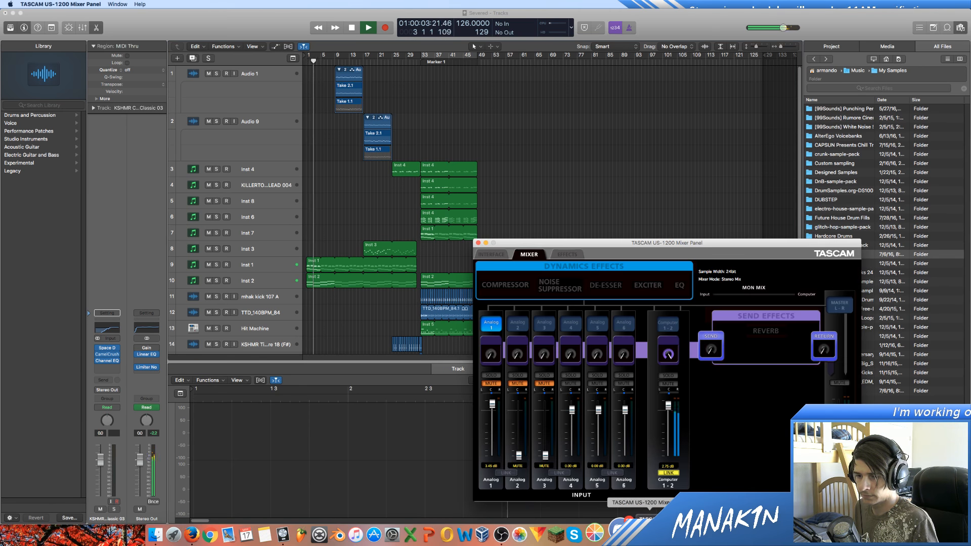
pyautogui.click(663, 212)
pyautogui.click(524, 533)
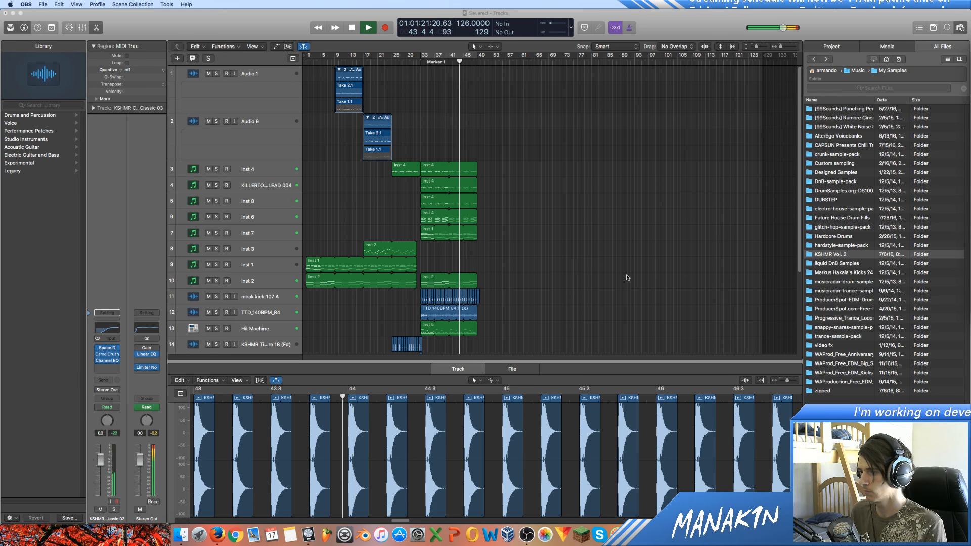
pyautogui.scroll(-4, 626, 274)
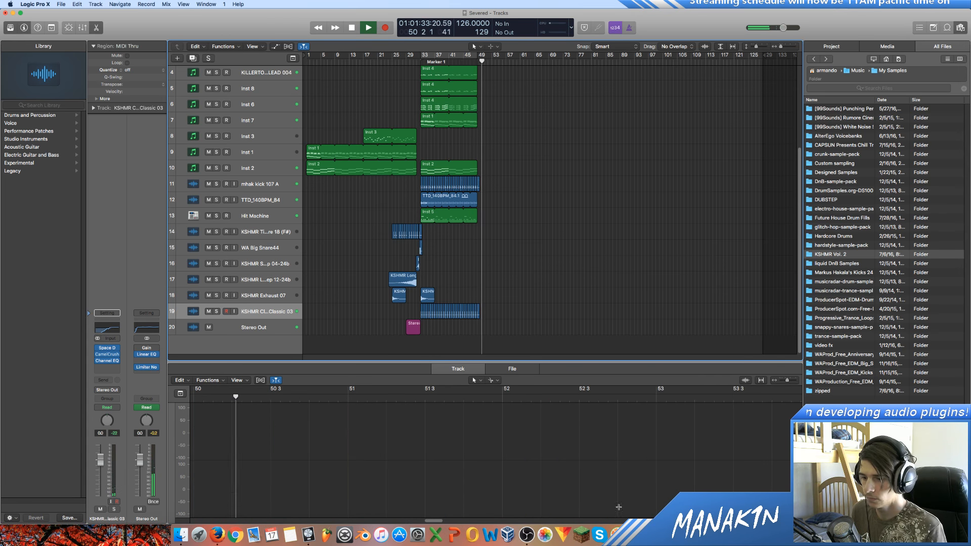
# Unmute the Analog 1 input in the TASCAM US-1200 Mixer Panel and stop playback in Logic Pro X.
pyautogui.click(643, 534)
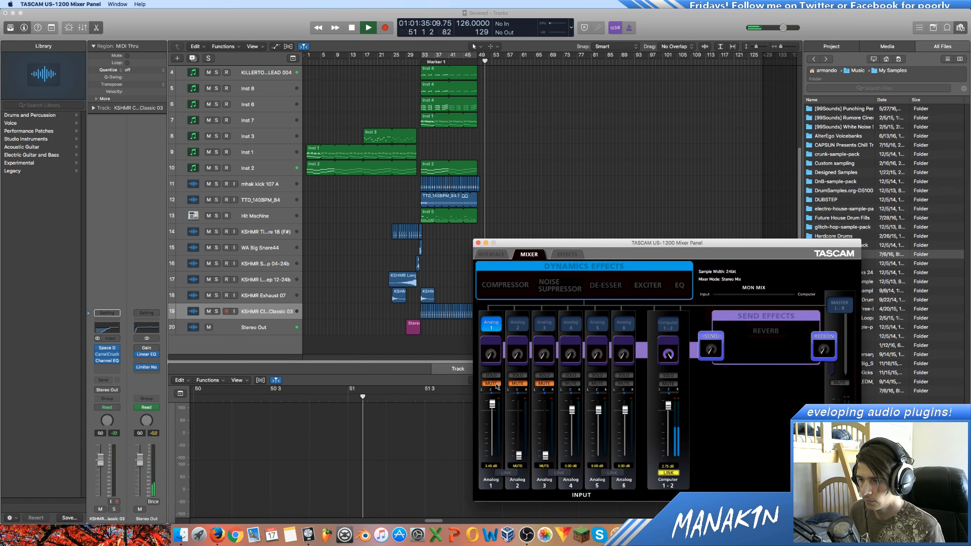
pyautogui.click(577, 234)
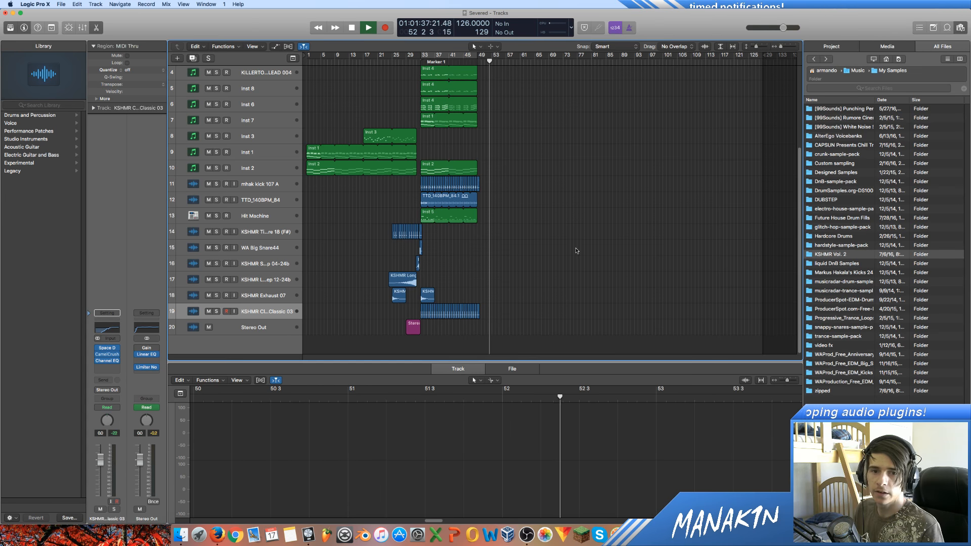
pyautogui.press('space')
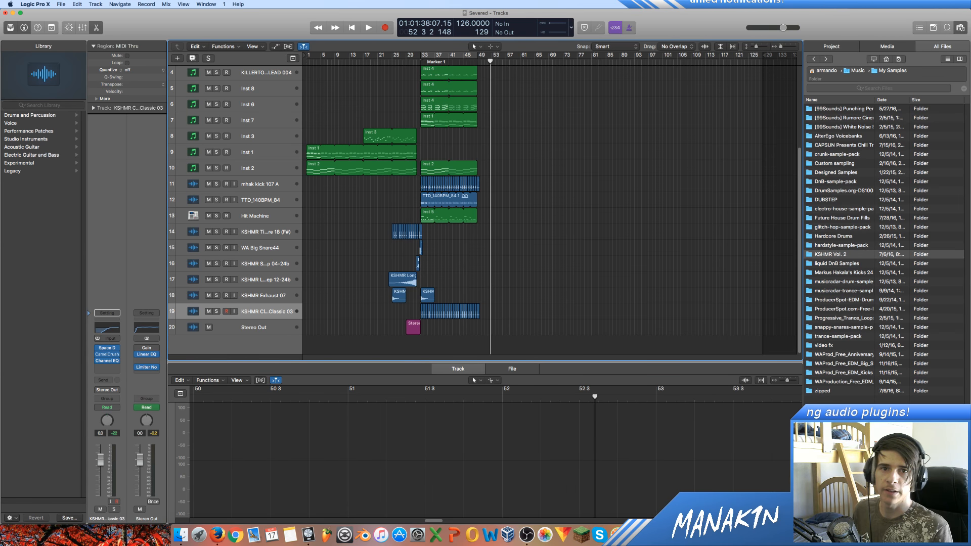
pyautogui.press('super+Tab')
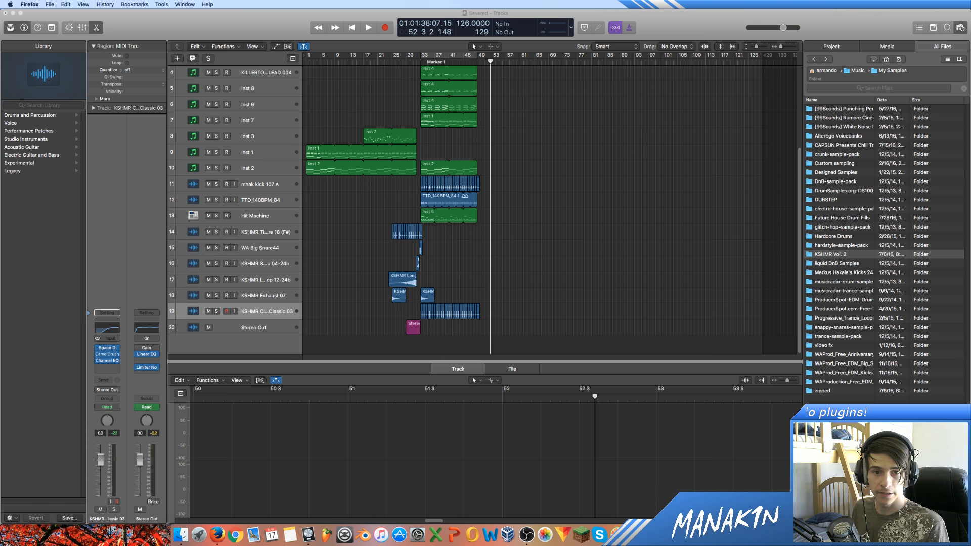
pyautogui.click(588, 241)
pyautogui.scroll(5, 588, 241)
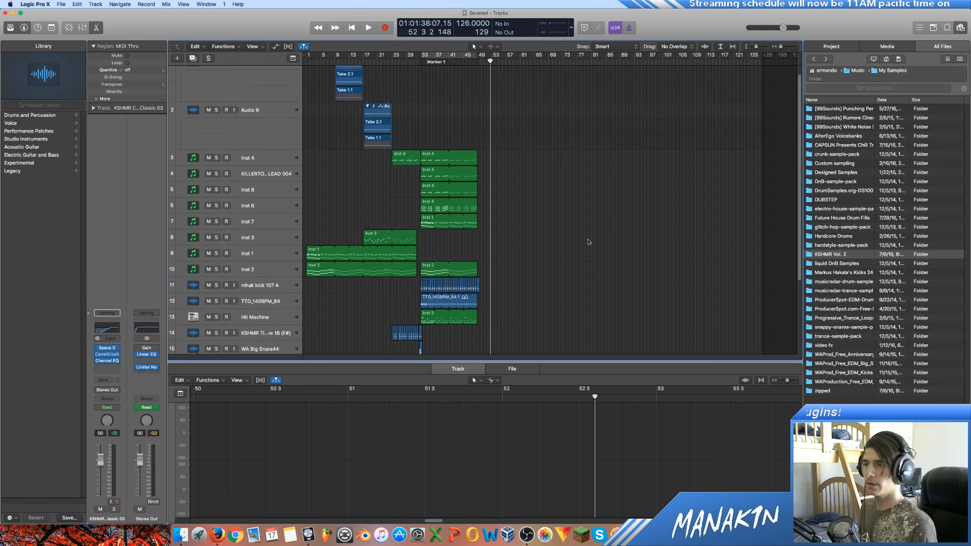
pyautogui.scroll(-5, 593, 241)
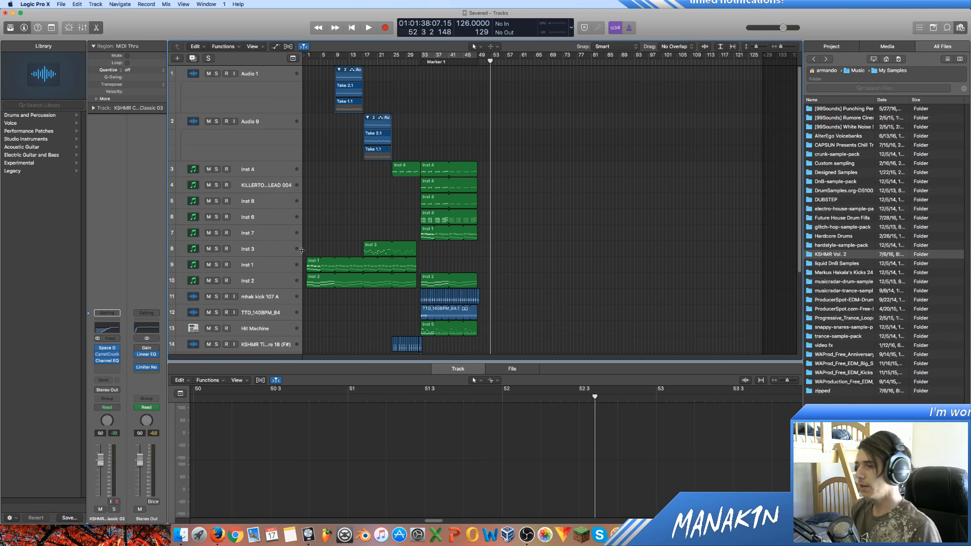
# Create one software instrument track with the Default Patch directly below the Inst 7 track.
pyautogui.click(265, 235)
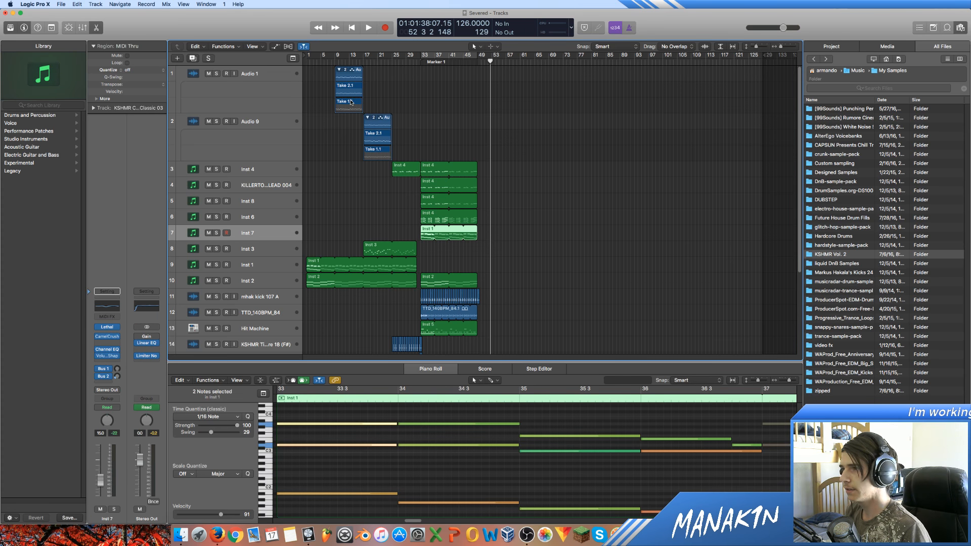
pyautogui.press('alt+super+n')
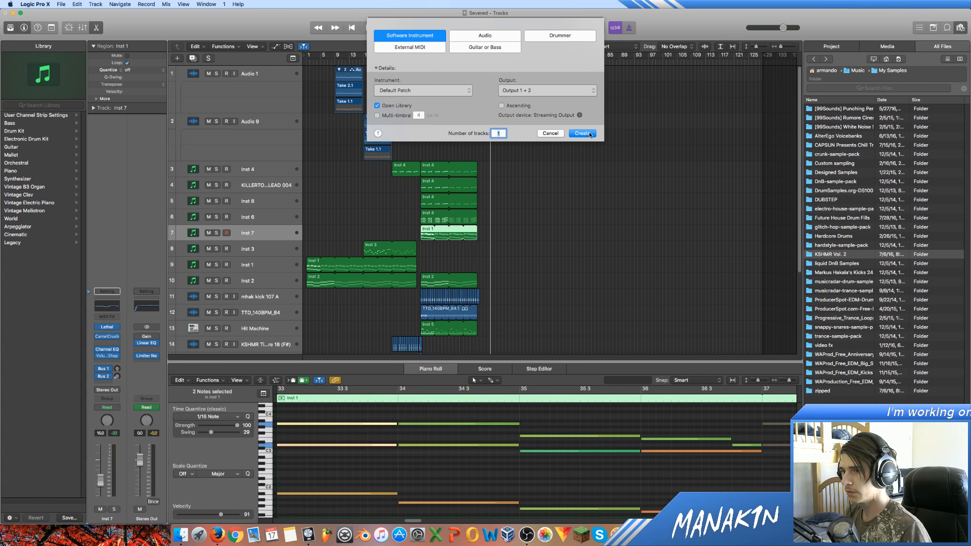
pyautogui.click(582, 133)
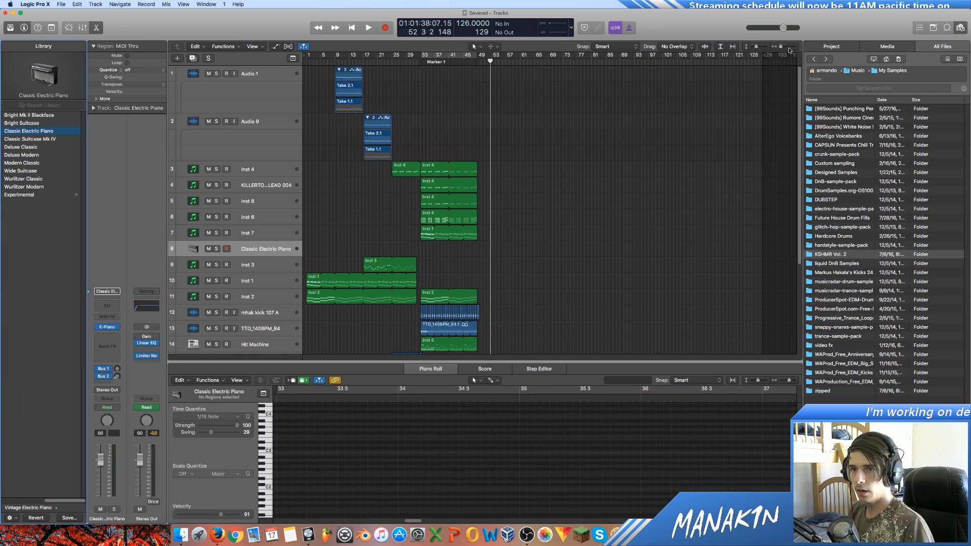
# Place the playhead at bar 33, play the start of that section briefly and audition a key on Classic Electric Piano.
pyautogui.moveTo(781, 47); pyautogui.dragTo(782, 46)
pyautogui.hscroll(-6, 644, 160)
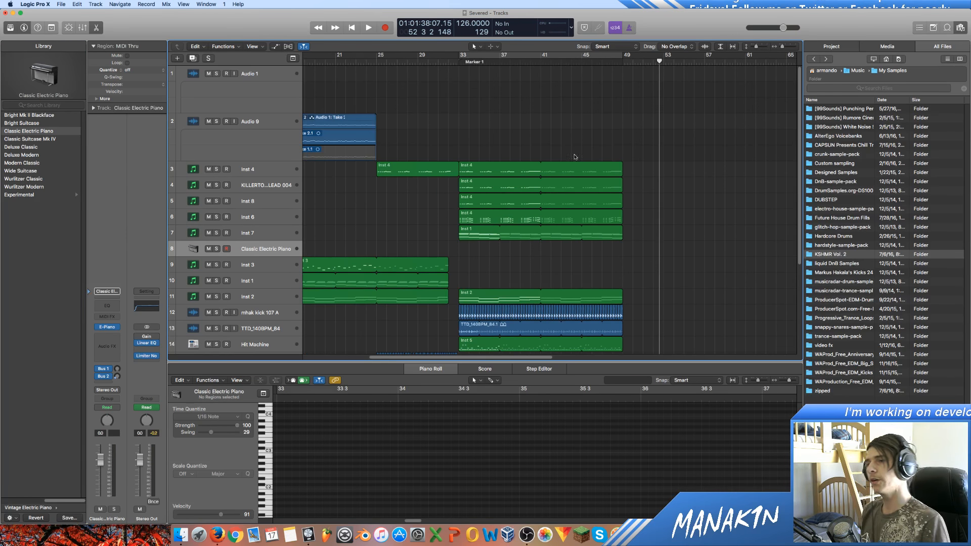
pyautogui.moveTo(449, 61); pyautogui.dragTo(459, 84)
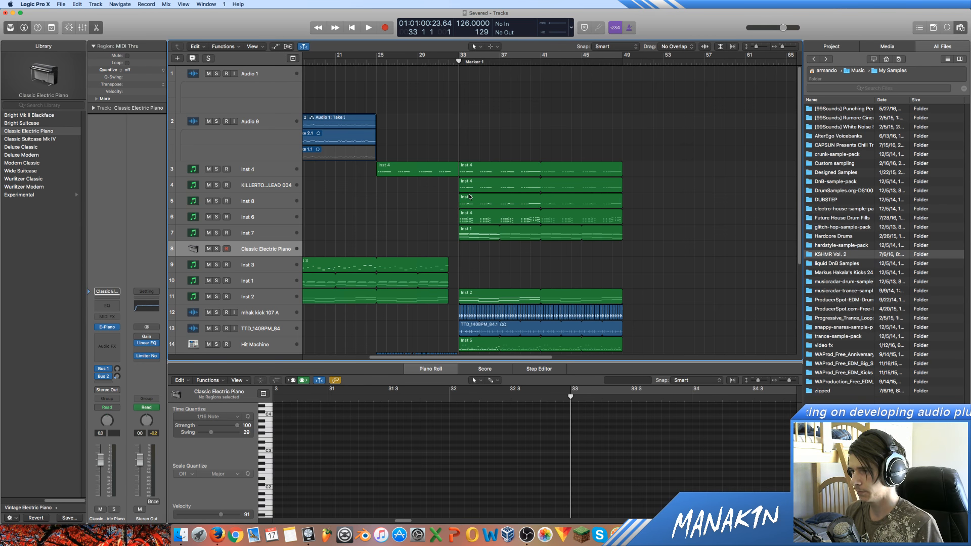
pyautogui.press('space')
pyautogui.press('space')
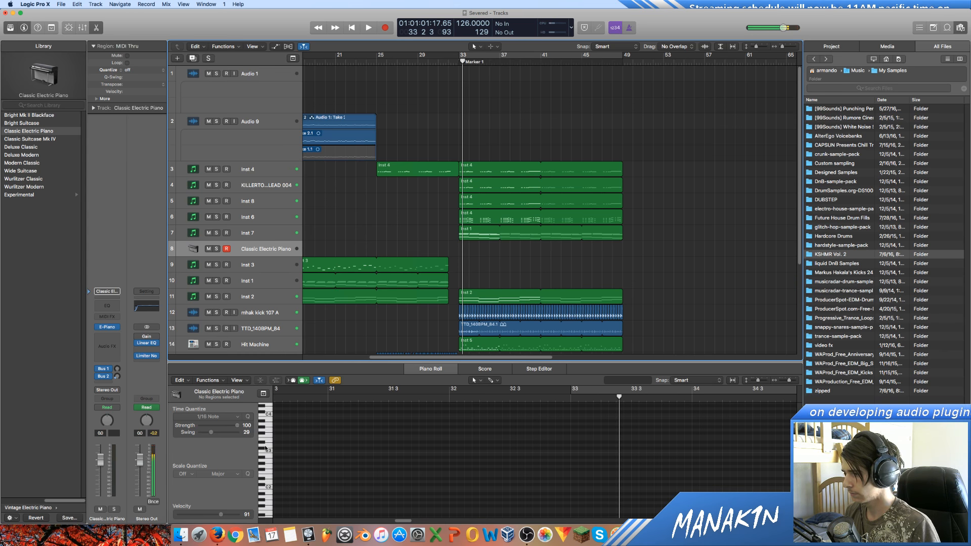
pyautogui.click(265, 463)
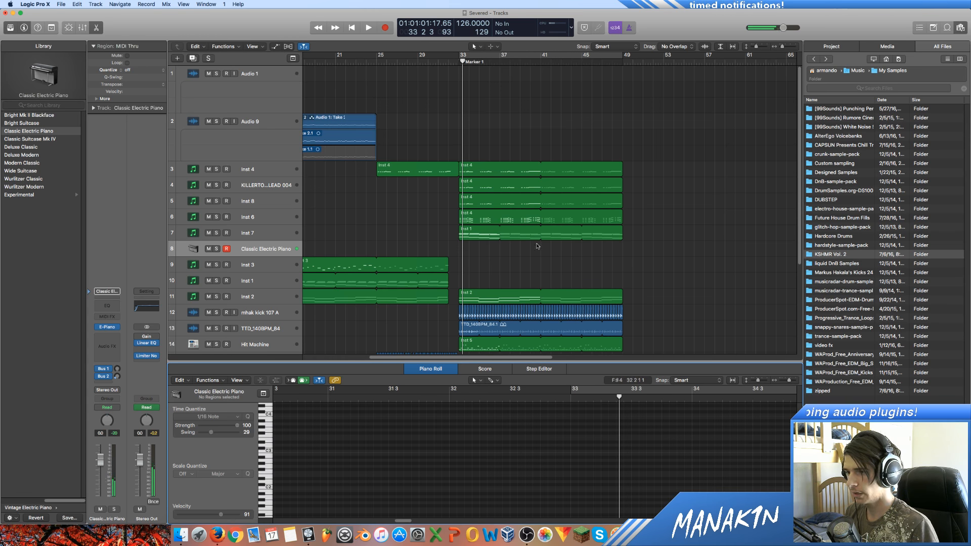
# Create a one-bar MIDI region at bar 33 on the Classic Electric Piano track and fill it with sixteenth notes on D3.
pyautogui.rightClick(465, 249)
pyautogui.click(485, 253)
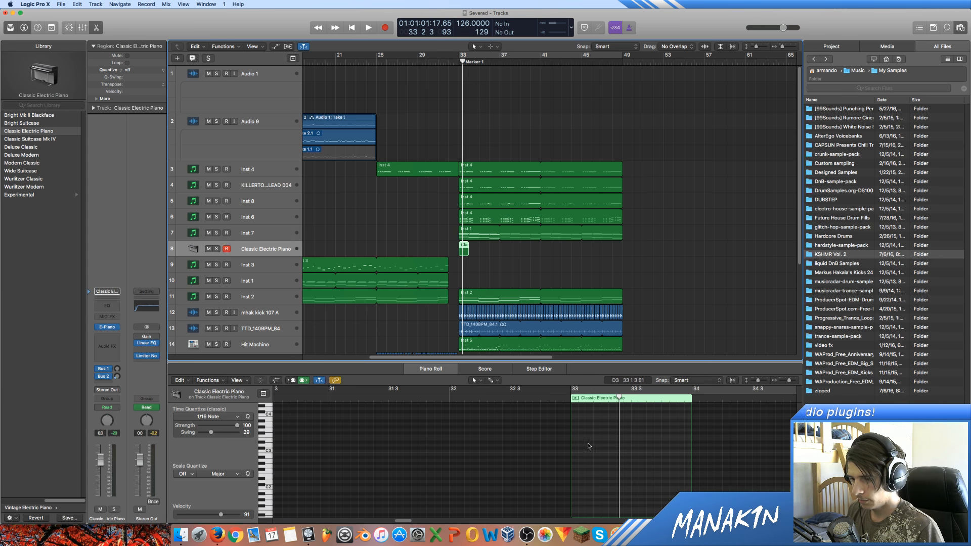
pyautogui.click(588, 446)
pyautogui.click(596, 445)
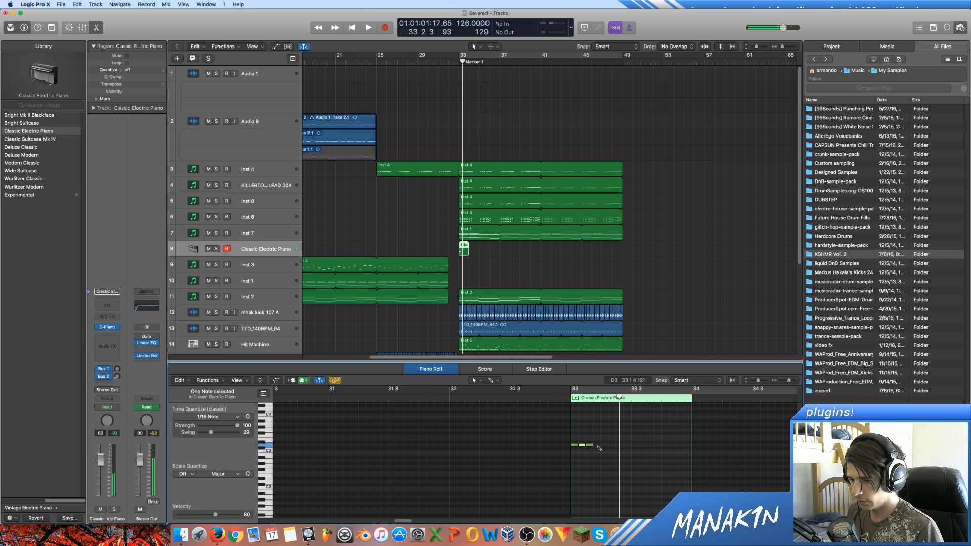
pyautogui.click(604, 445)
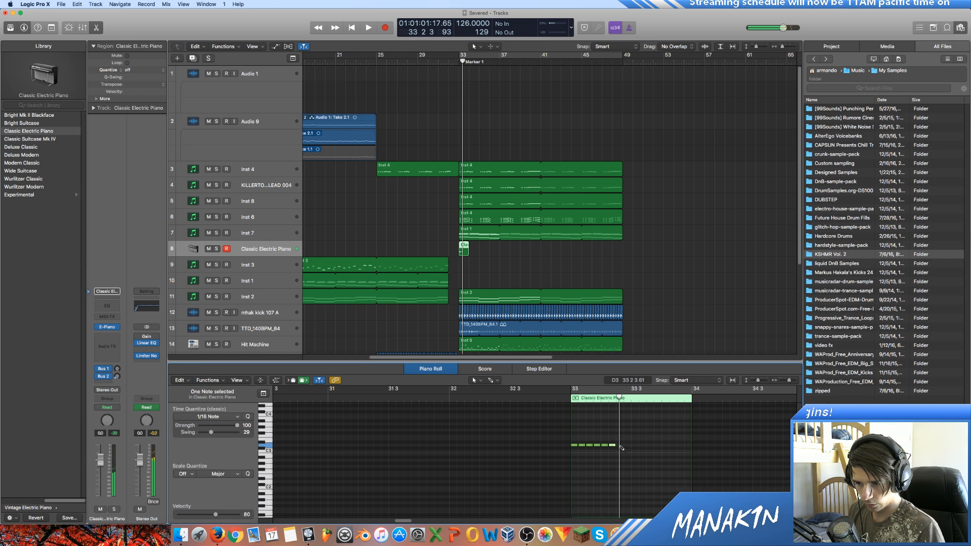
pyautogui.click(620, 446)
pyautogui.click(627, 446)
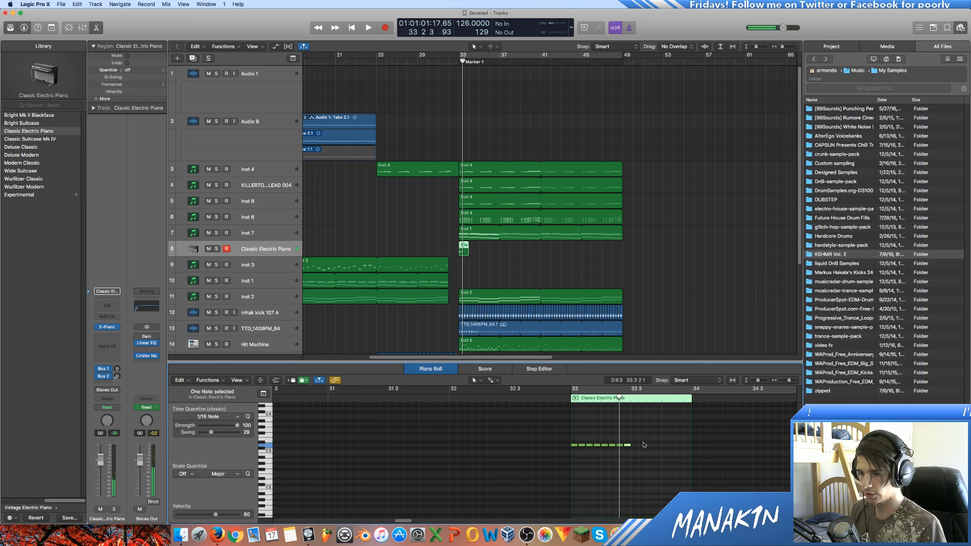
pyautogui.moveTo(644, 438)
pyautogui.mouseDown()
pyautogui.moveTo(551, 463)
pyautogui.moveTo(628, 446)
pyautogui.mouseUp()
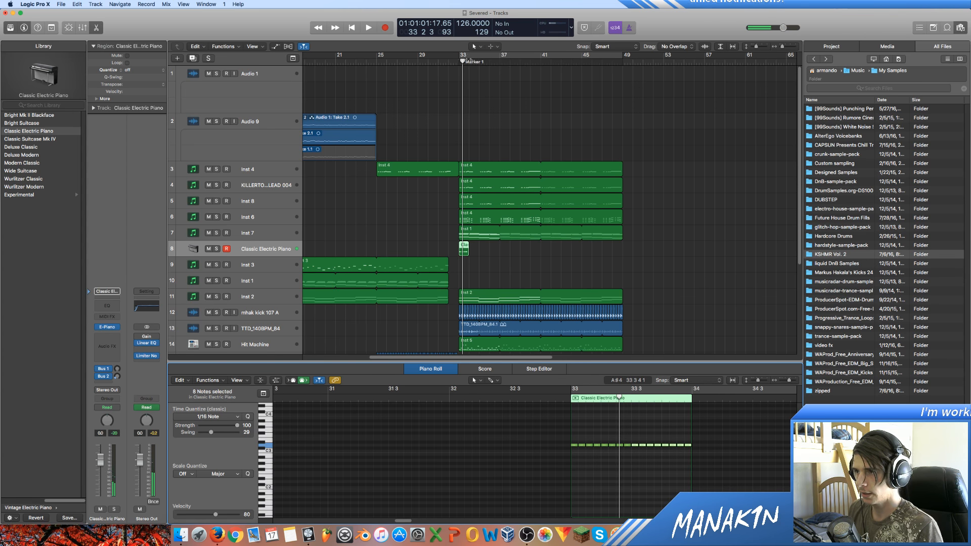
# Turn on the cycle range from bar 33 to bar 49.
pyautogui.click(469, 57)
pyautogui.click(795, 48)
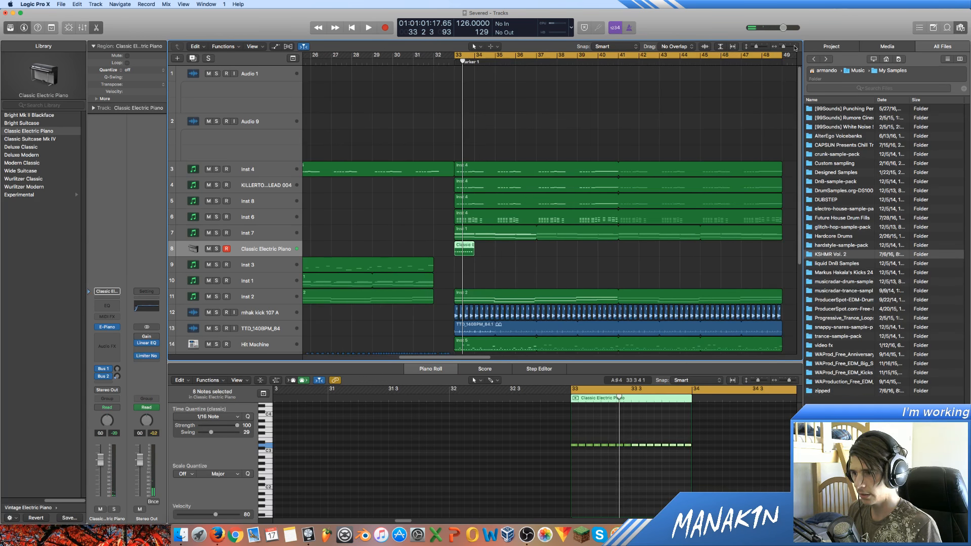
# Loop the Classic Electric Piano region out to bar 49 and compare its notes with the Inst 4 region's.
pyautogui.press('l')
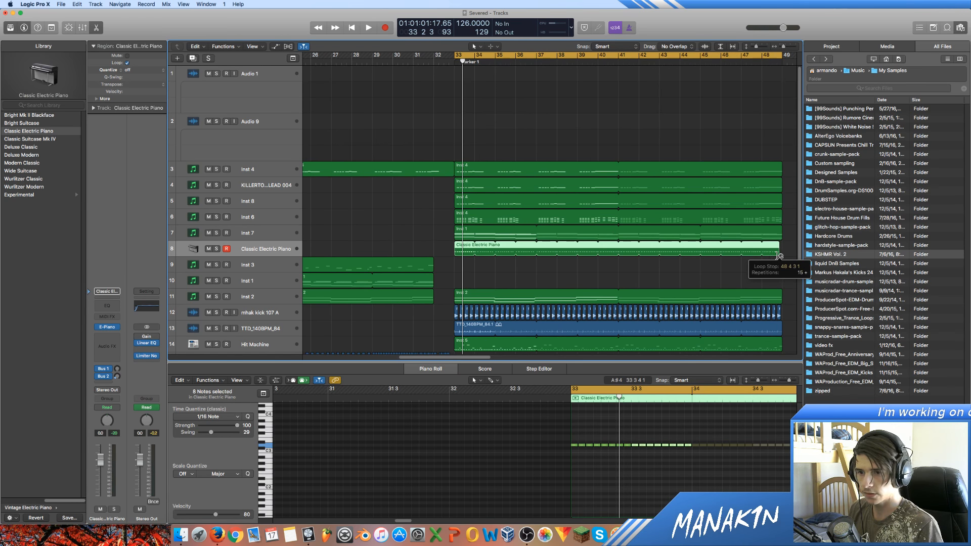
pyautogui.click(476, 174)
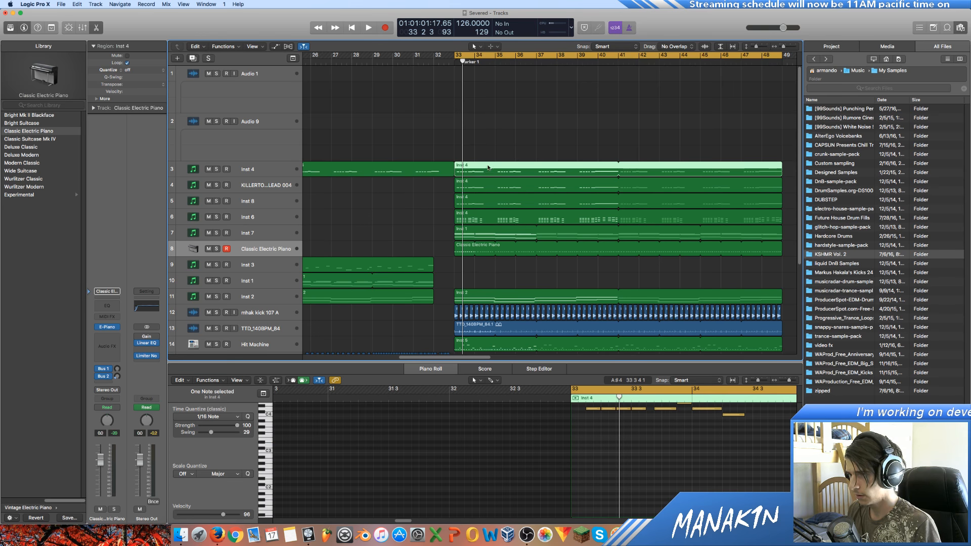
pyautogui.scroll(1, 611, 440)
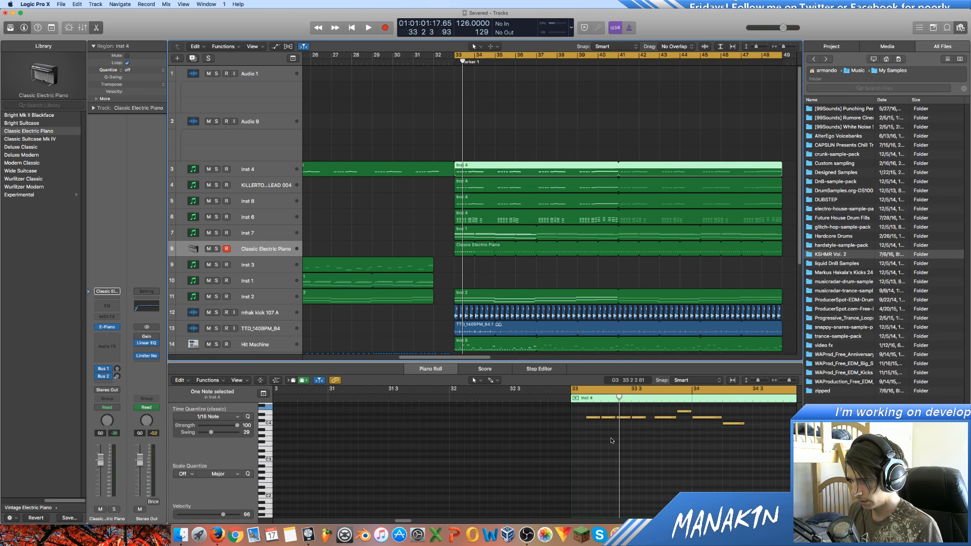
pyautogui.scroll(-1, 465, 248)
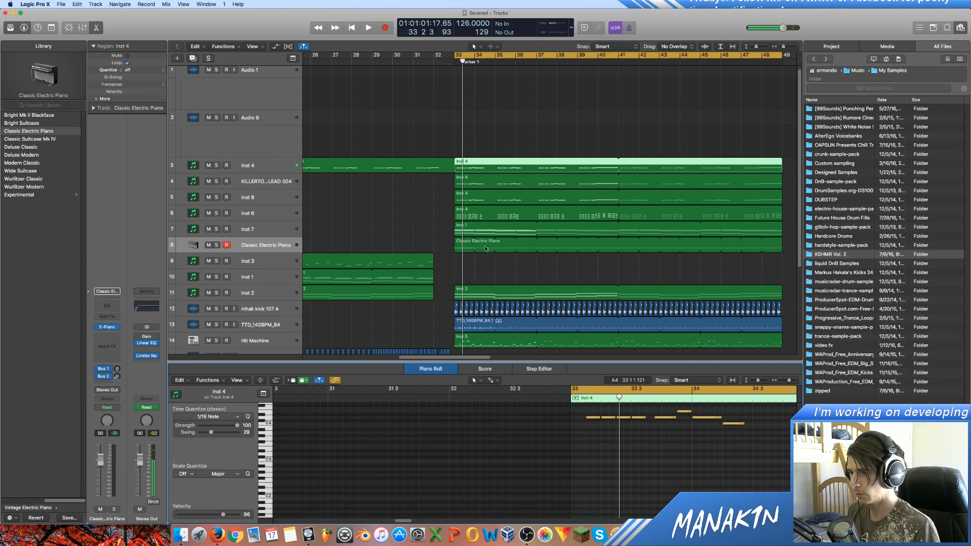
pyautogui.click(466, 251)
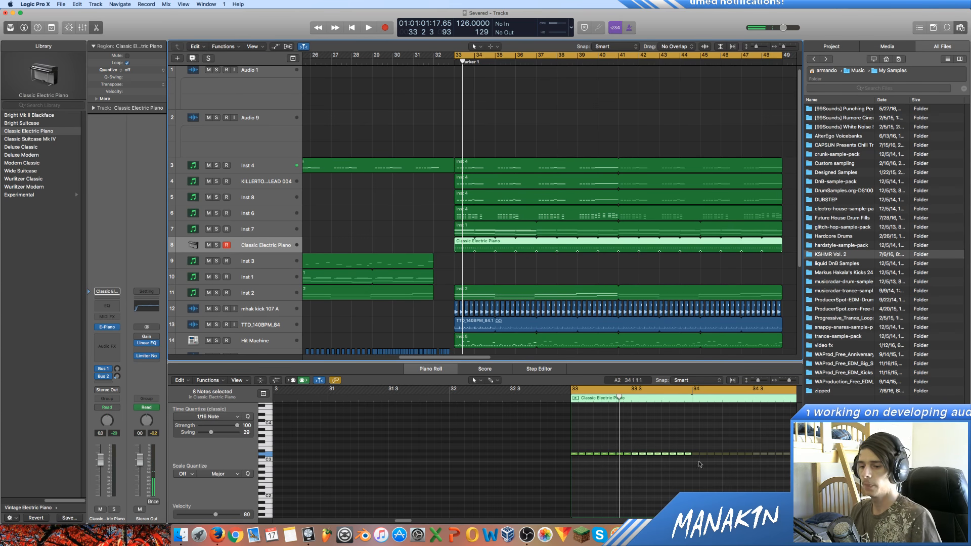
# Solo the Classic Electric Piano track and replace its Vintage Electric Piano instrument with Sylenth1 in stereo.
pyautogui.click(215, 245)
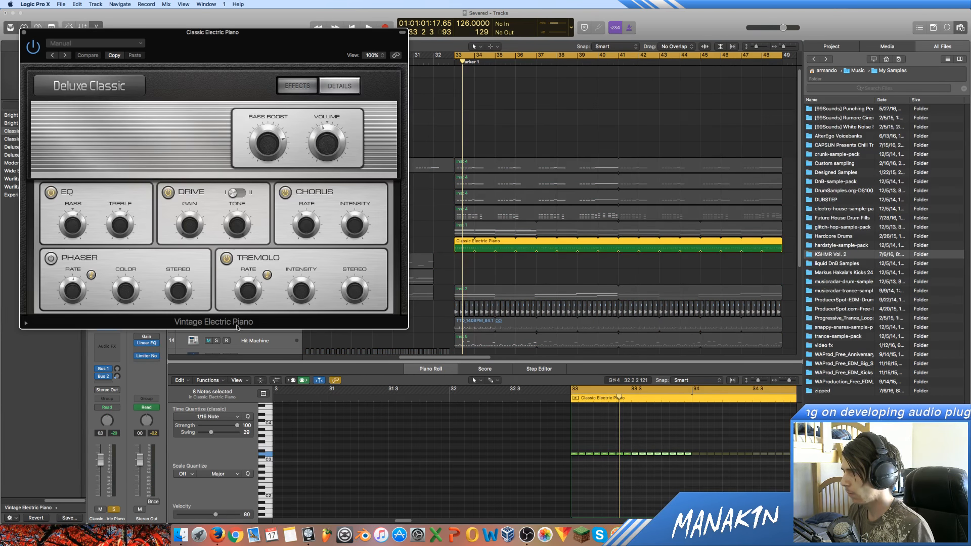
pyautogui.moveTo(237, 328); pyautogui.dragTo(402, 357)
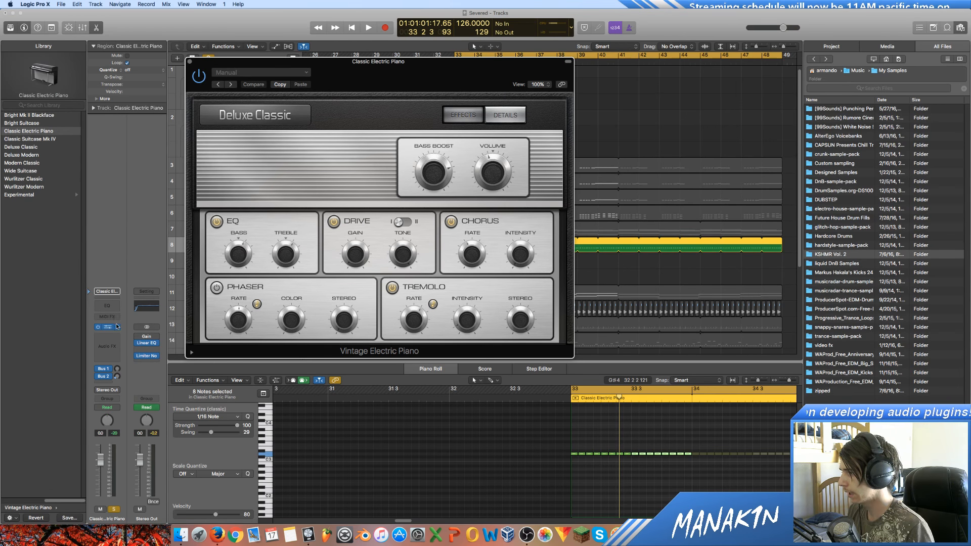
pyautogui.click(117, 326)
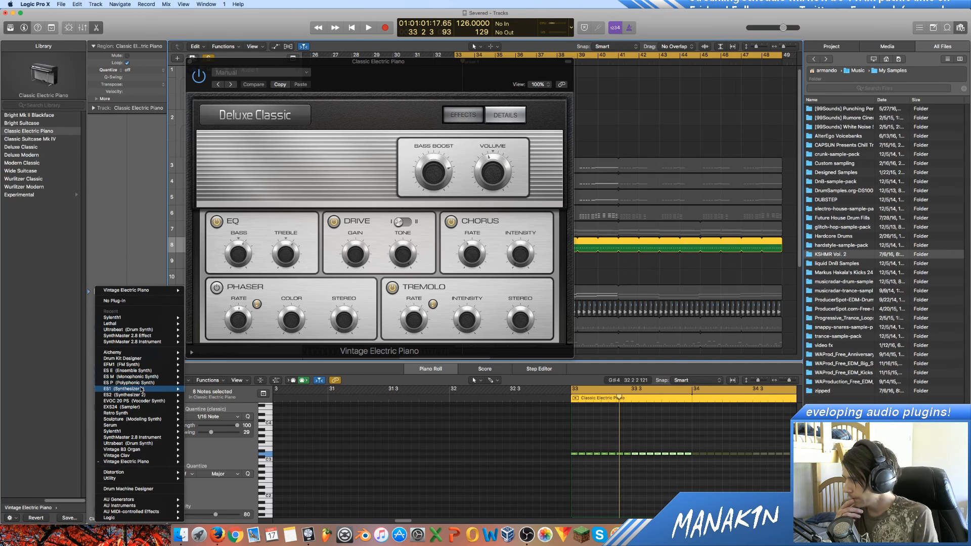
pyautogui.moveTo(150, 434)
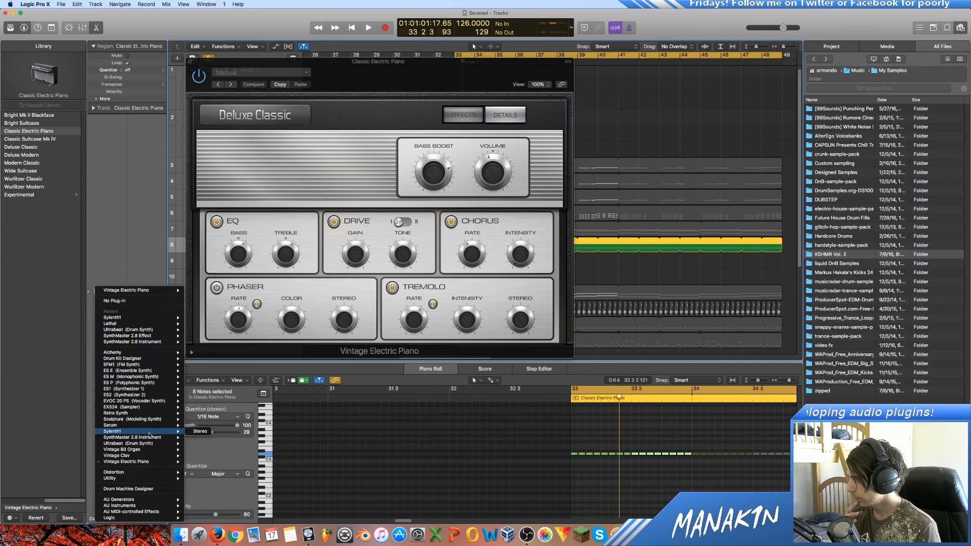
pyautogui.click(200, 431)
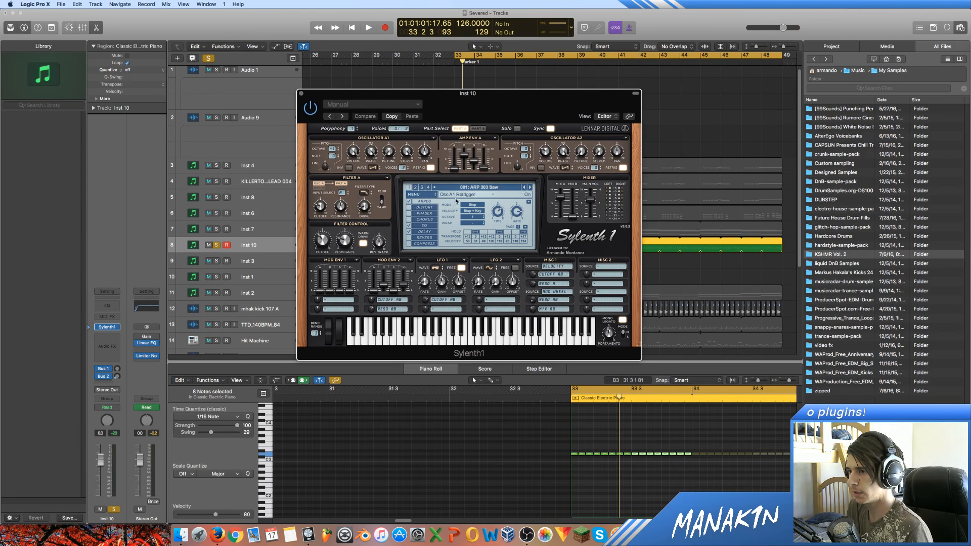
# Load the BS Big Bass preset in Sylenth1 and play the looped part.
pyautogui.click(475, 190)
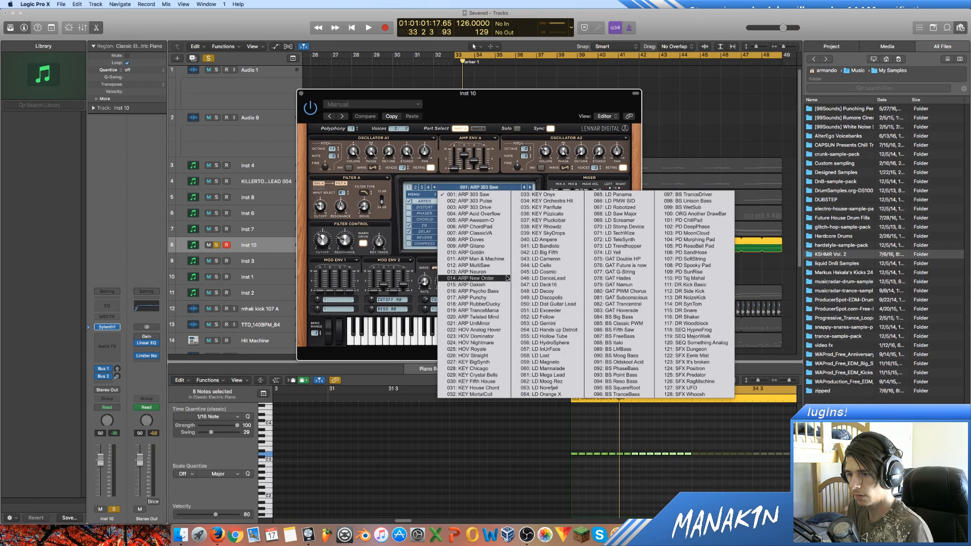
pyautogui.click(621, 317)
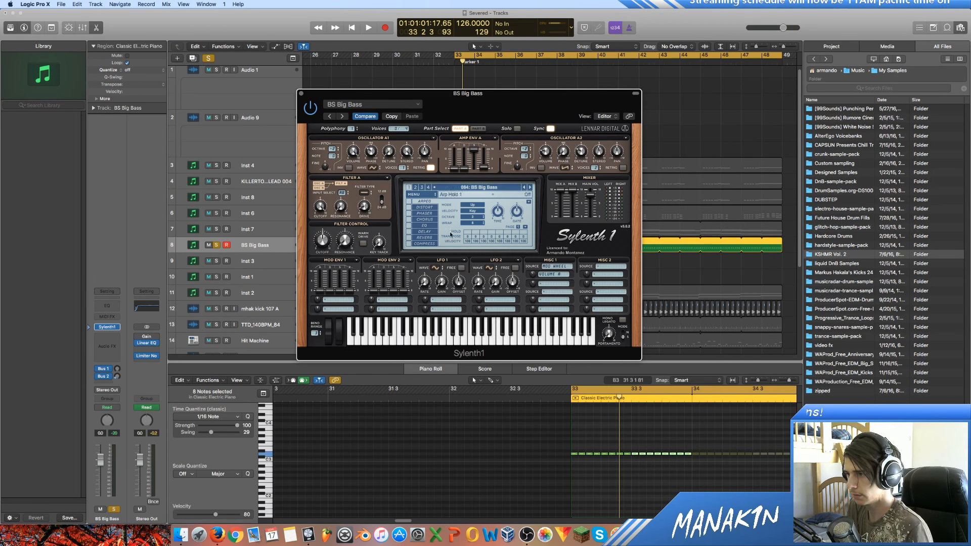
pyautogui.press('space')
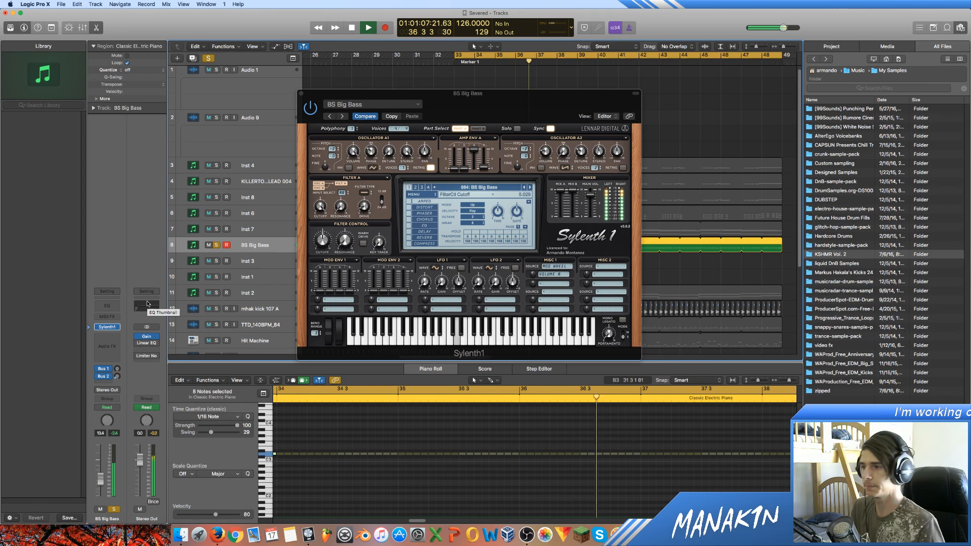
# Audition the presets following BS Big Bass one by one during playback up to PD DeepPhase, and stop playback.
pyautogui.click(530, 188)
pyautogui.click(531, 187)
pyautogui.click(531, 187)
pyautogui.click(531, 187)
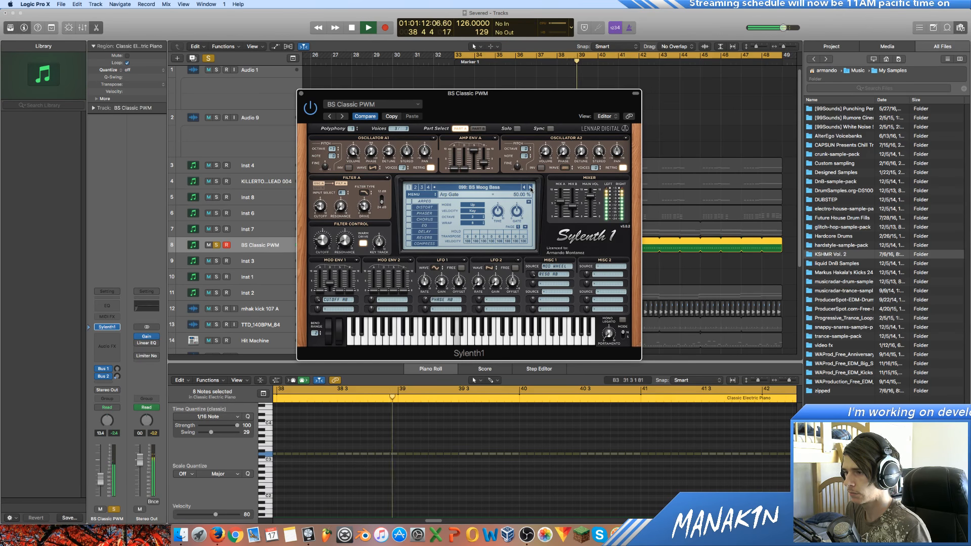
pyautogui.click(530, 187)
pyautogui.click(530, 187)
pyautogui.click(530, 187)
pyautogui.click(530, 187)
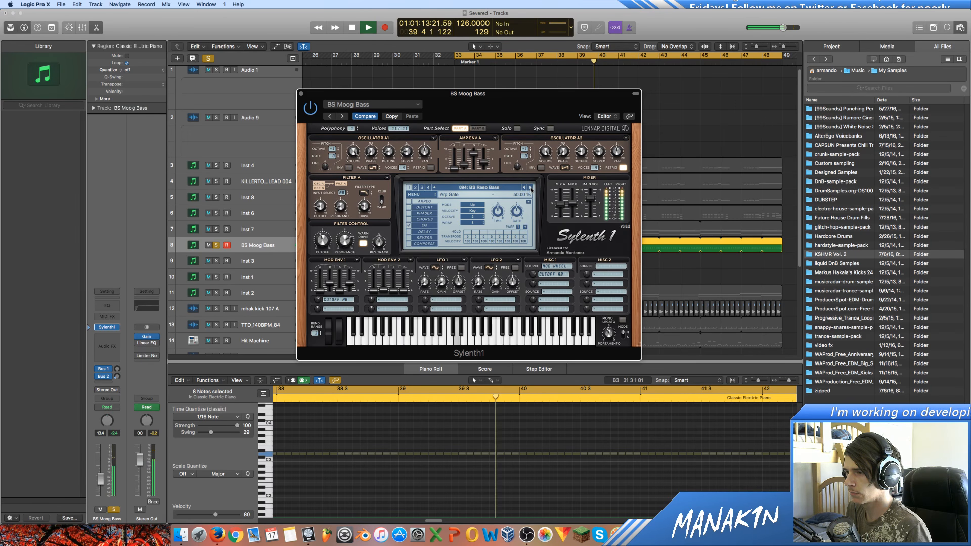
pyautogui.click(530, 188)
pyautogui.click(530, 187)
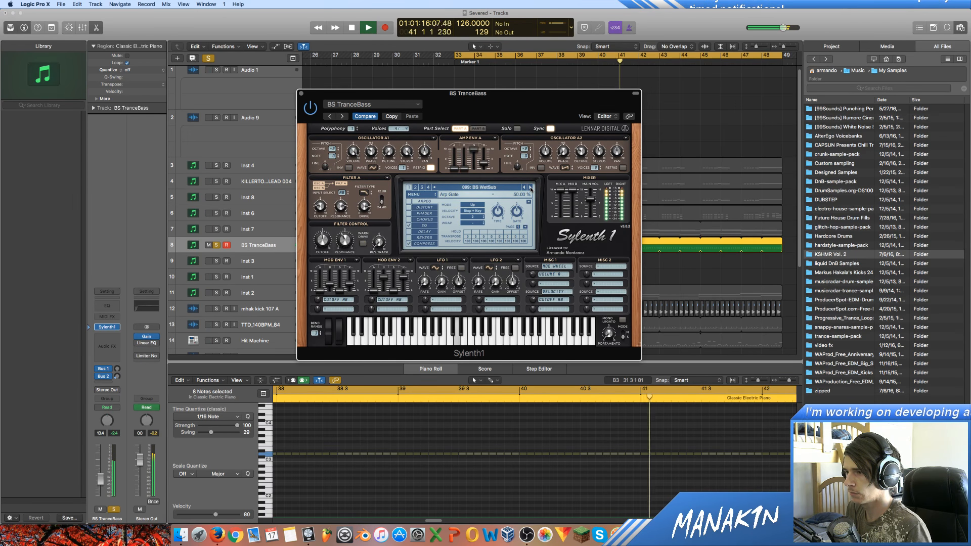
pyautogui.click(531, 187)
pyautogui.click(530, 187)
pyautogui.click(530, 187)
pyautogui.click(530, 187)
pyautogui.click(531, 187)
pyautogui.click(530, 187)
pyautogui.press('space')
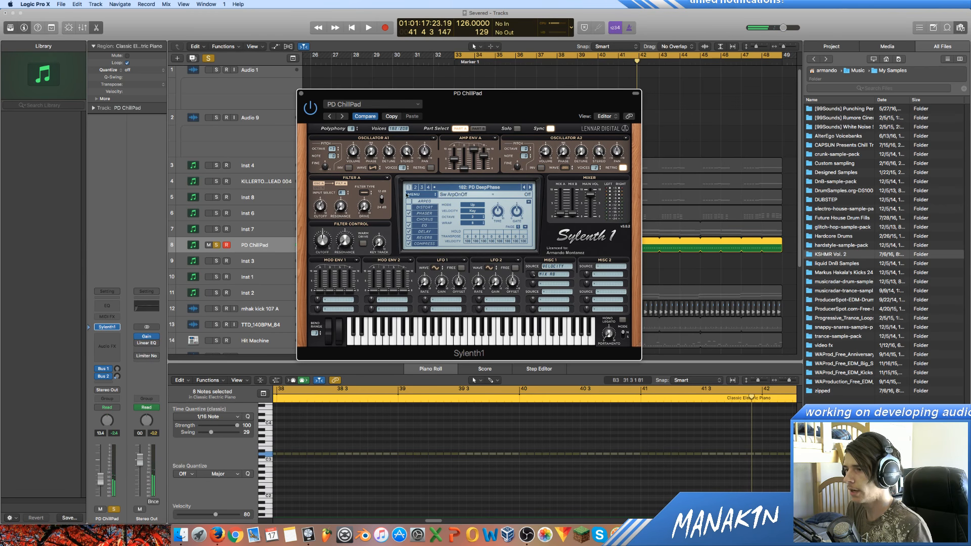
# Load the factory bank 7 Skies Sylenth Vol. 1 in Sylenth1 and choose the preset BA - Afterthought [7 SKIES].
pyautogui.click(423, 197)
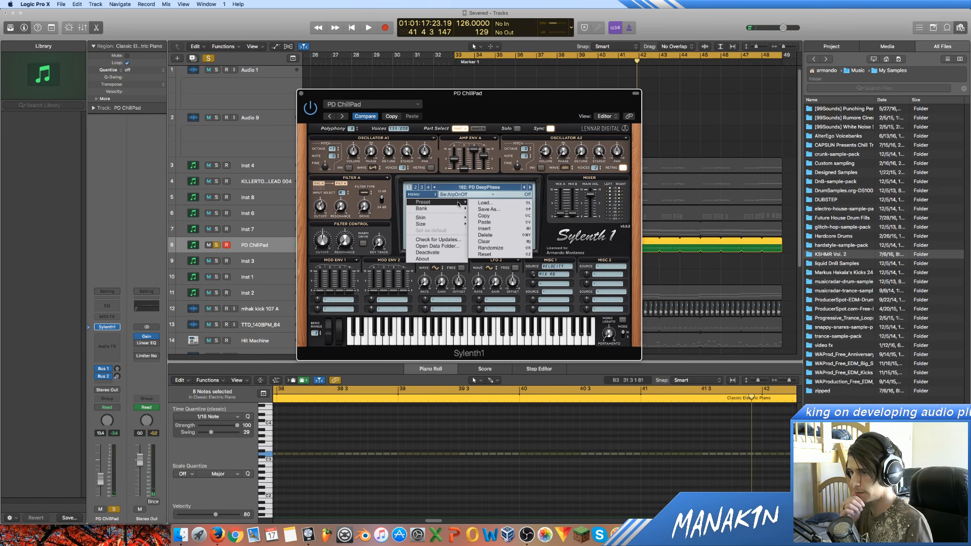
pyautogui.moveTo(457, 211)
pyautogui.moveTo(501, 213)
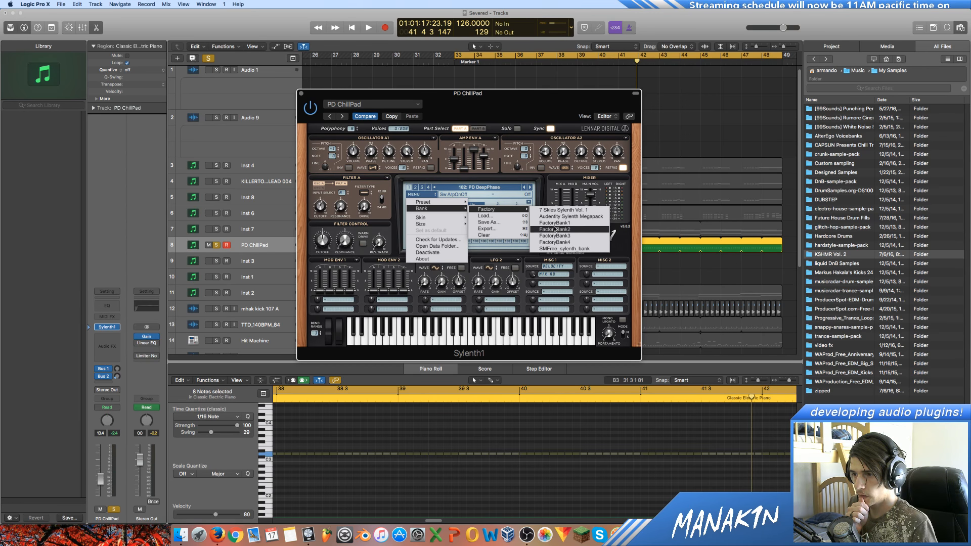
pyautogui.click(563, 210)
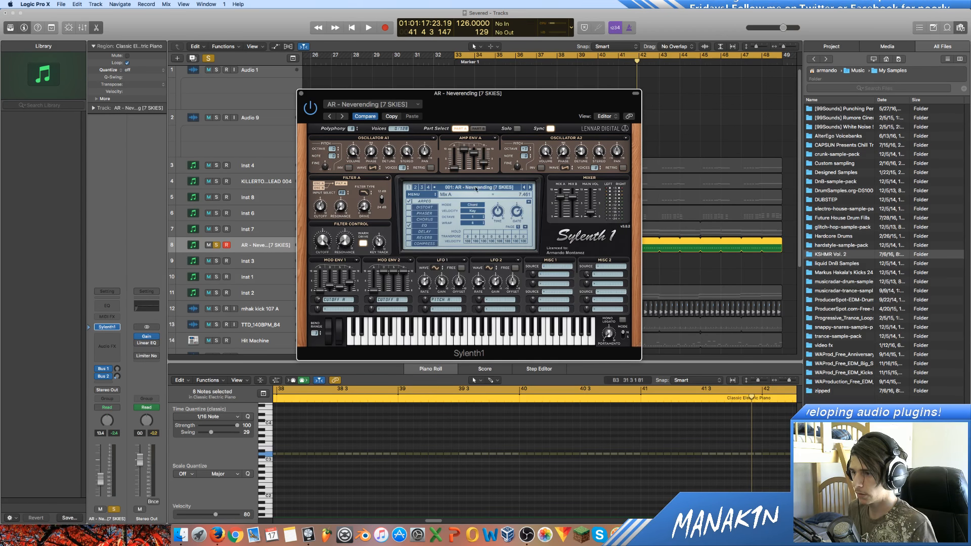
pyautogui.click(479, 187)
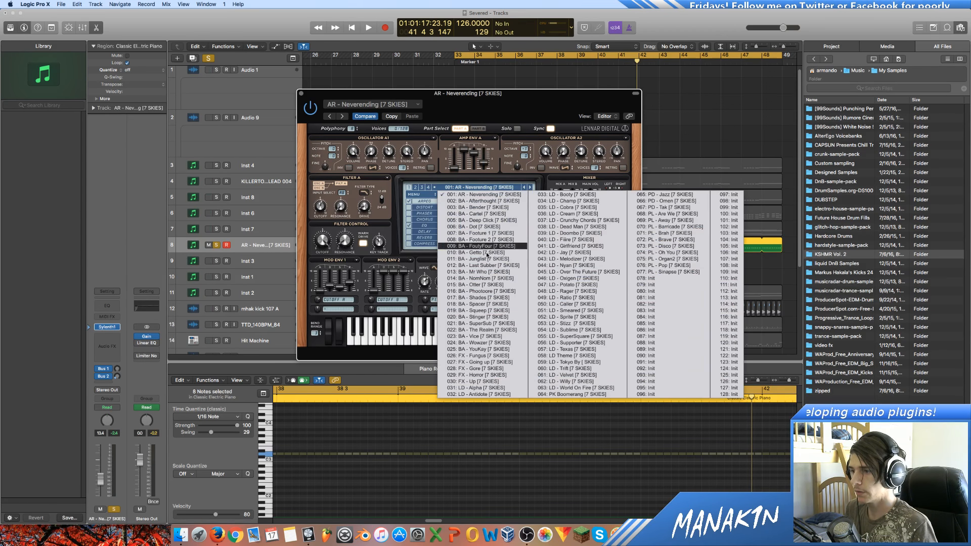
pyautogui.click(505, 201)
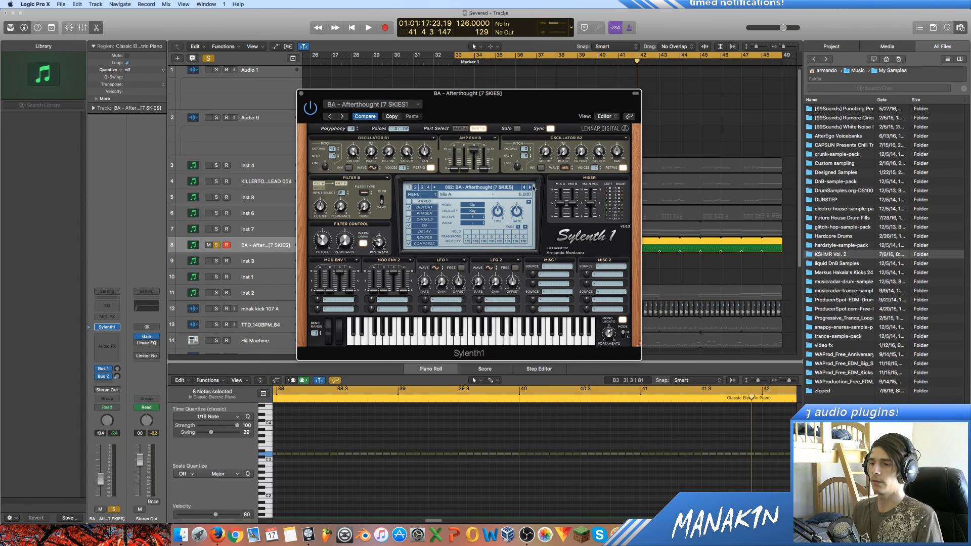
# Audition the bank's bass presets during playback, settle on BA - Otter [7 SKIES] and stop playback.
pyautogui.press('space')
pyautogui.click(531, 187)
pyautogui.click(530, 187)
pyautogui.click(531, 187)
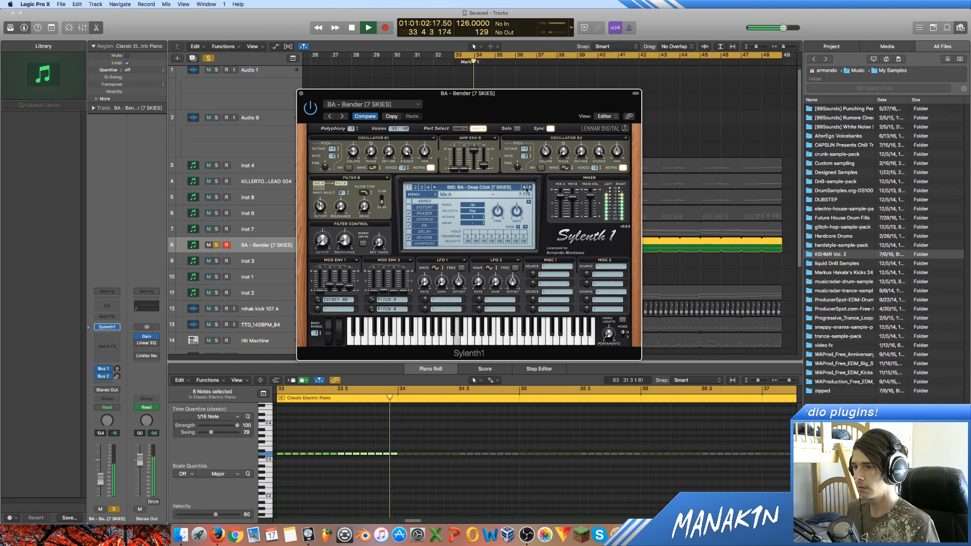
pyautogui.click(525, 188)
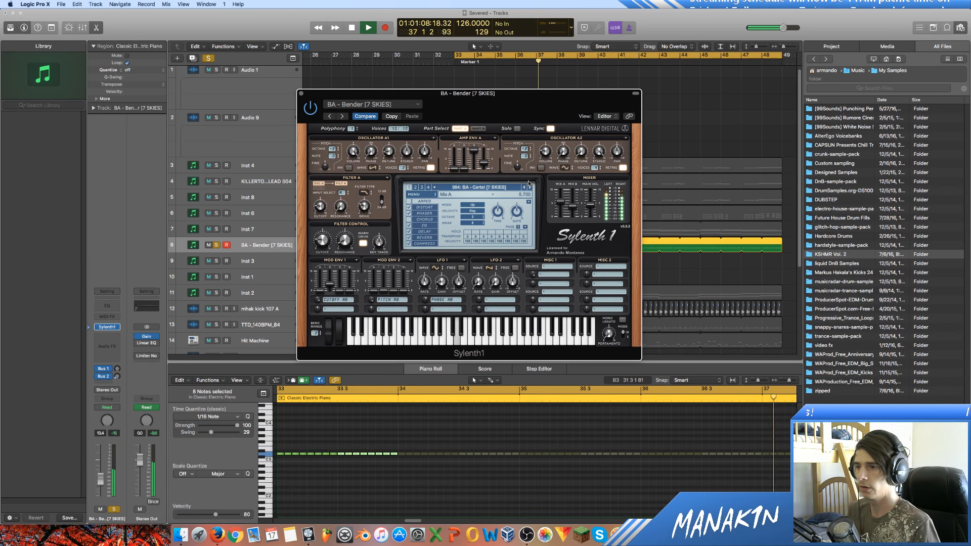
pyautogui.click(530, 187)
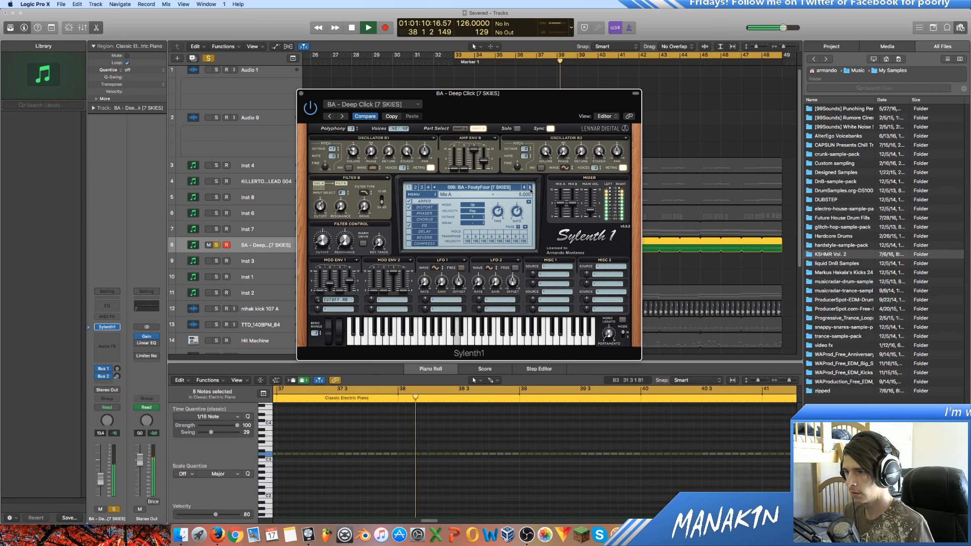
pyautogui.click(530, 187)
pyautogui.click(530, 187)
pyautogui.click(530, 187)
pyautogui.click(529, 187)
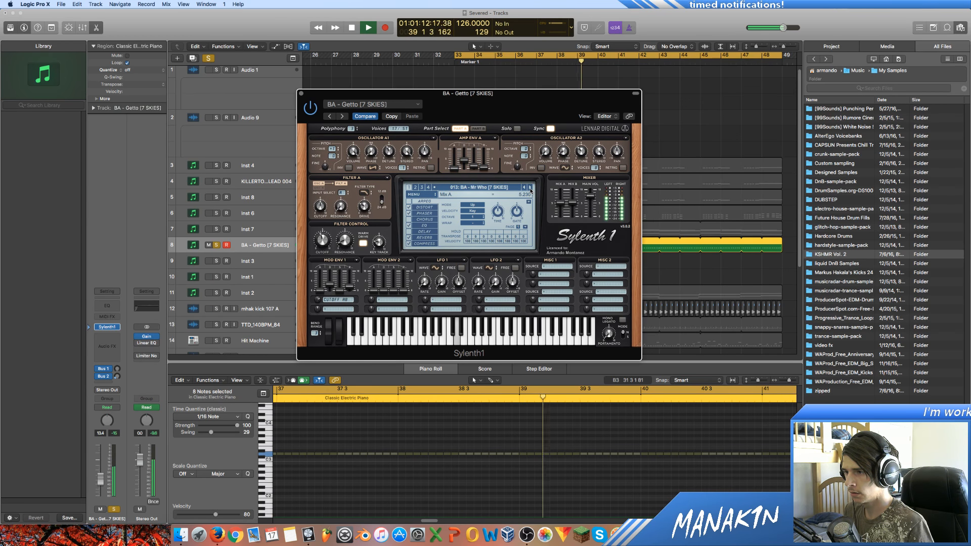
pyautogui.click(530, 187)
pyautogui.click(530, 187)
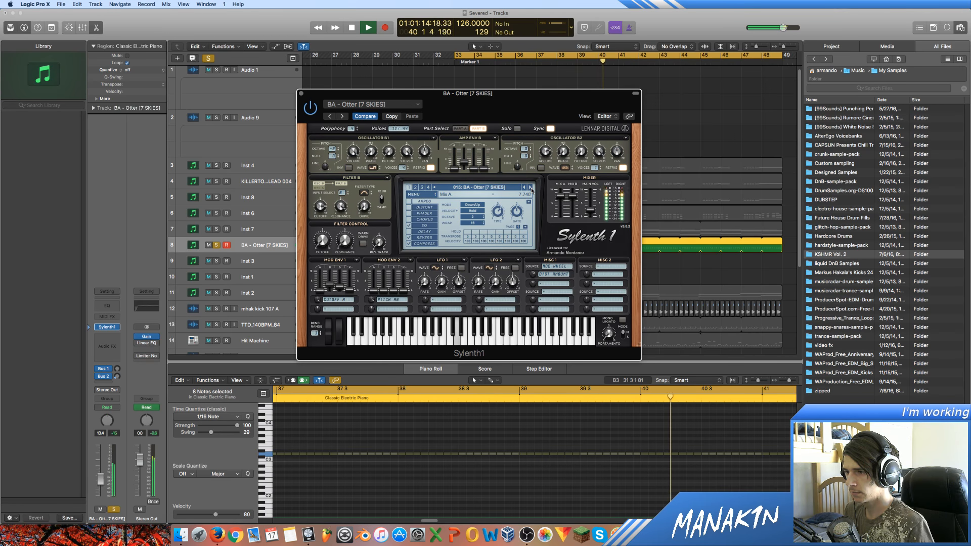
pyautogui.press('space')
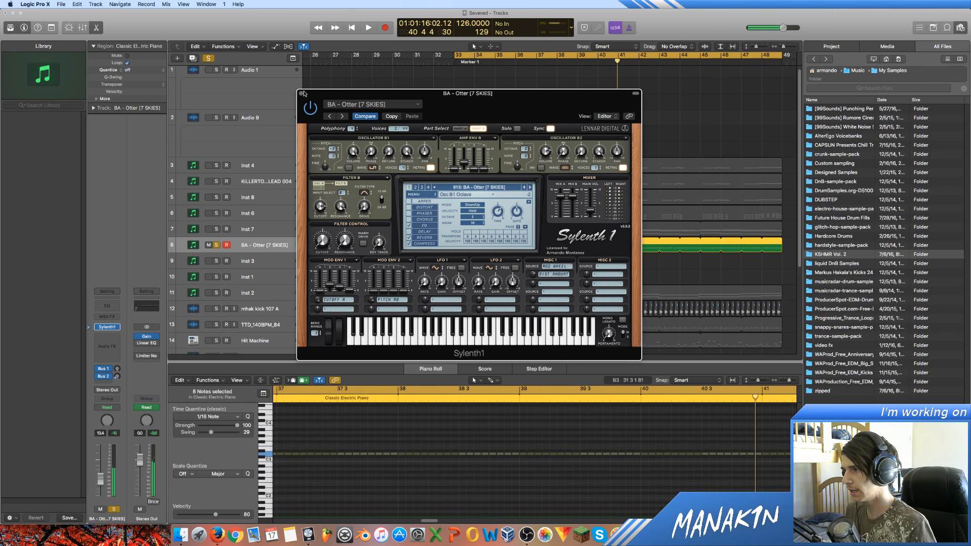
# Close the Sylenth1 window and insert the Cableguys VolumeShaper4 effect on the BA - Otter track.
pyautogui.click(301, 93)
pyautogui.click(140, 352)
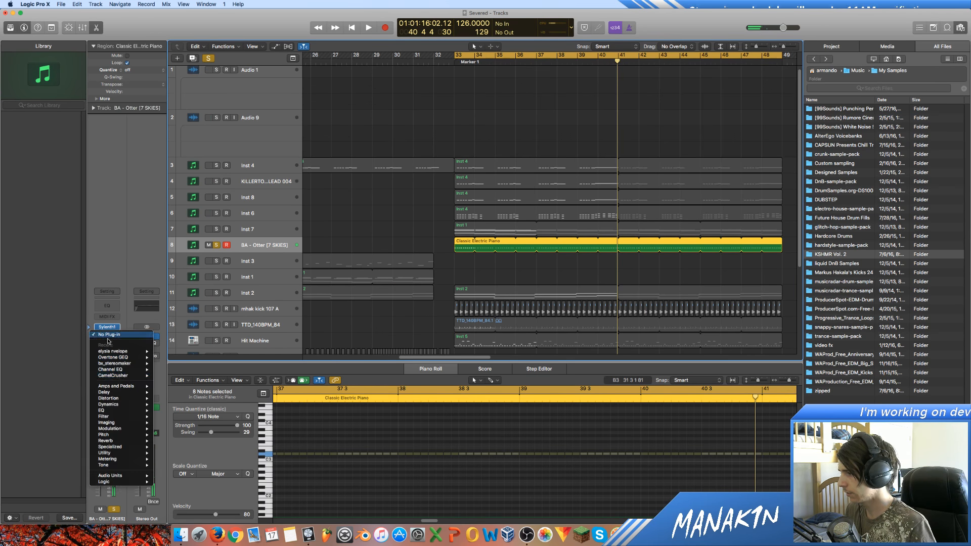
pyautogui.moveTo(142, 475)
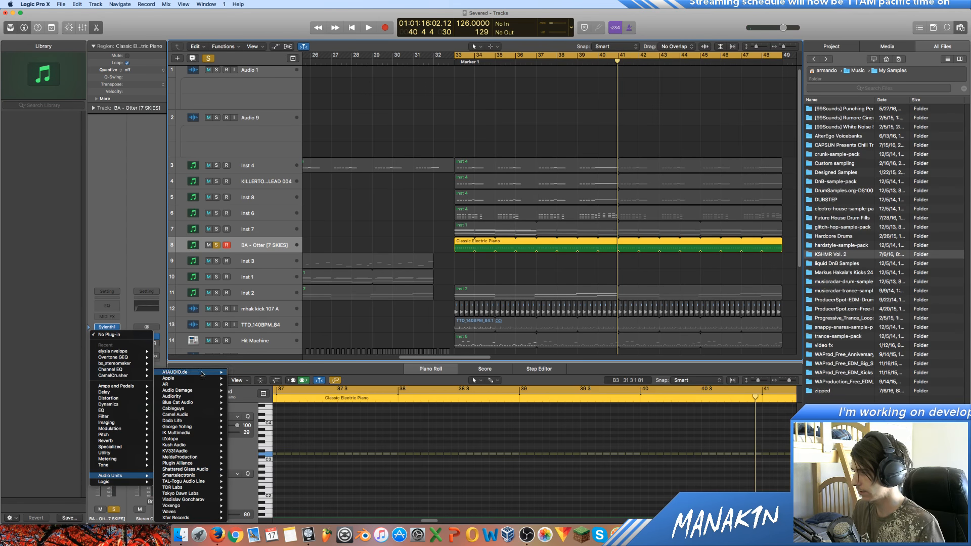
pyautogui.moveTo(206, 408)
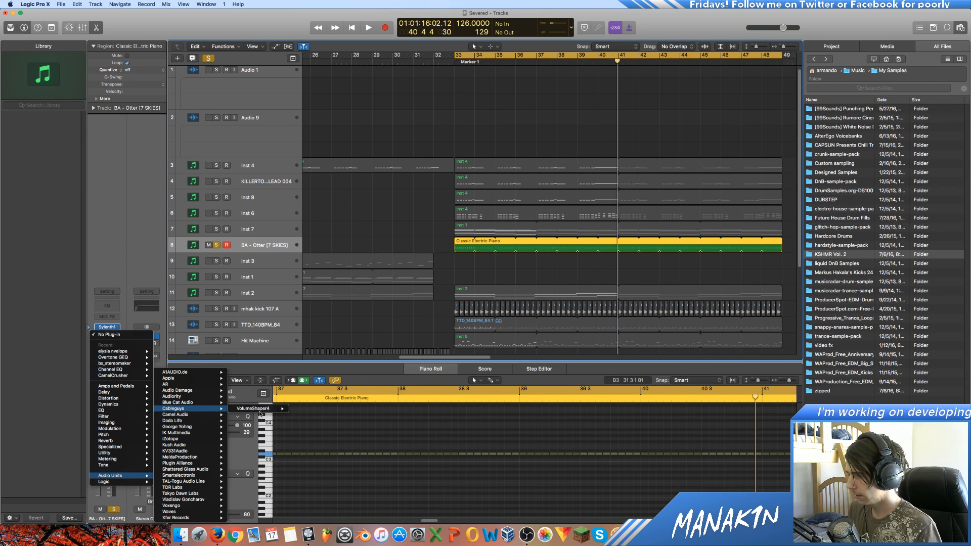
pyautogui.click(258, 409)
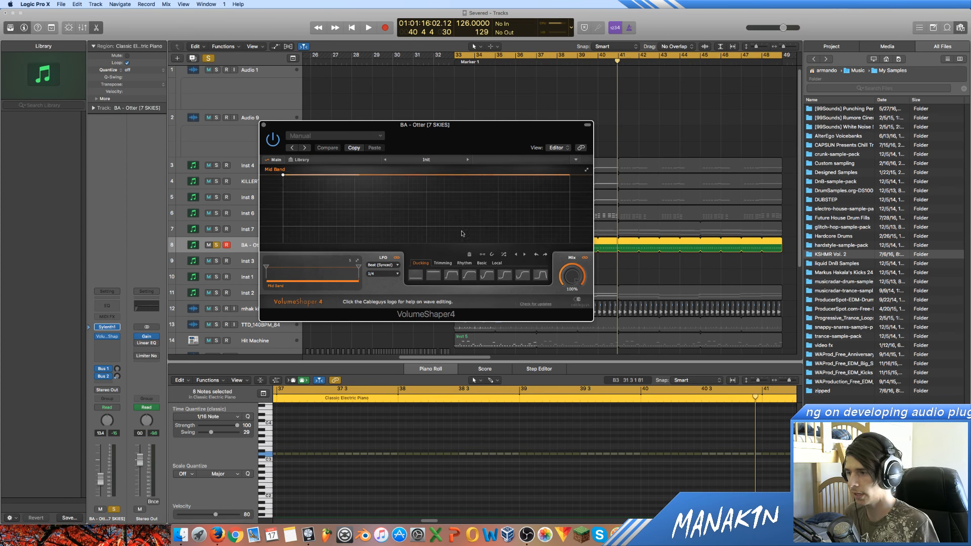
# Add several breakpoints to VolumeShaper4's flat mid-band line to form a falling curve, and toggle the lowest point between sharp and smooth.
pyautogui.moveTo(413, 175)
pyautogui.mouseDown()
pyautogui.moveTo(413, 211)
pyautogui.moveTo(408, 181)
pyautogui.mouseUp()
pyautogui.moveTo(461, 198); pyautogui.dragTo(491, 240)
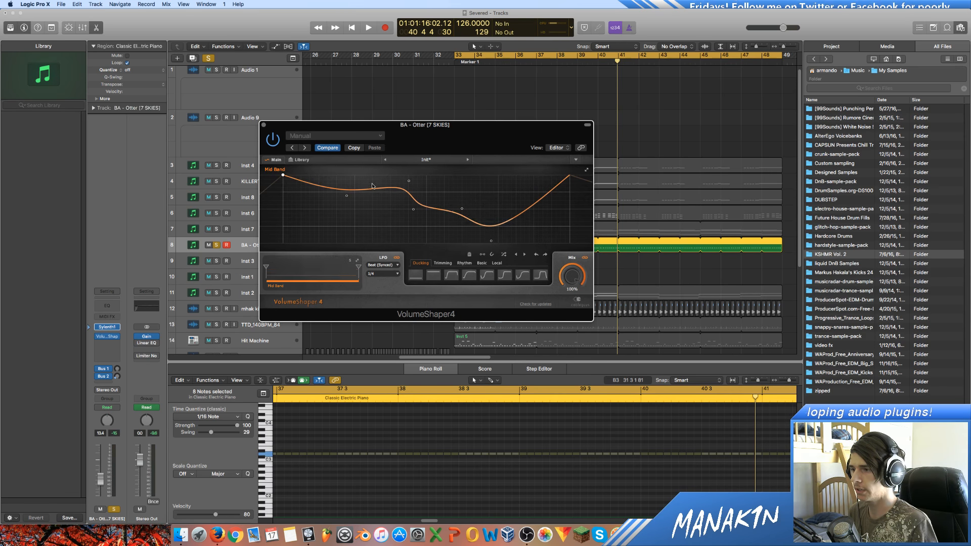
pyautogui.click(491, 241)
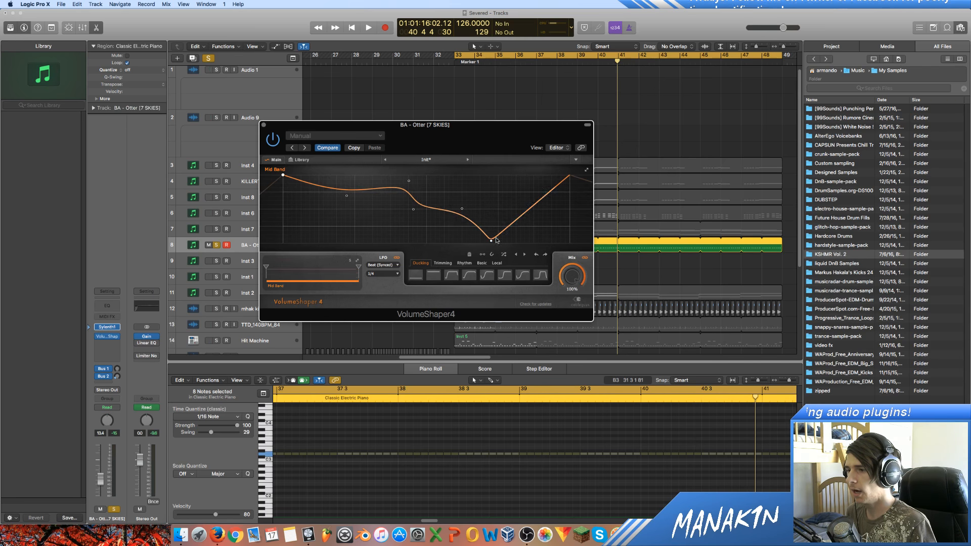
pyautogui.click(492, 241)
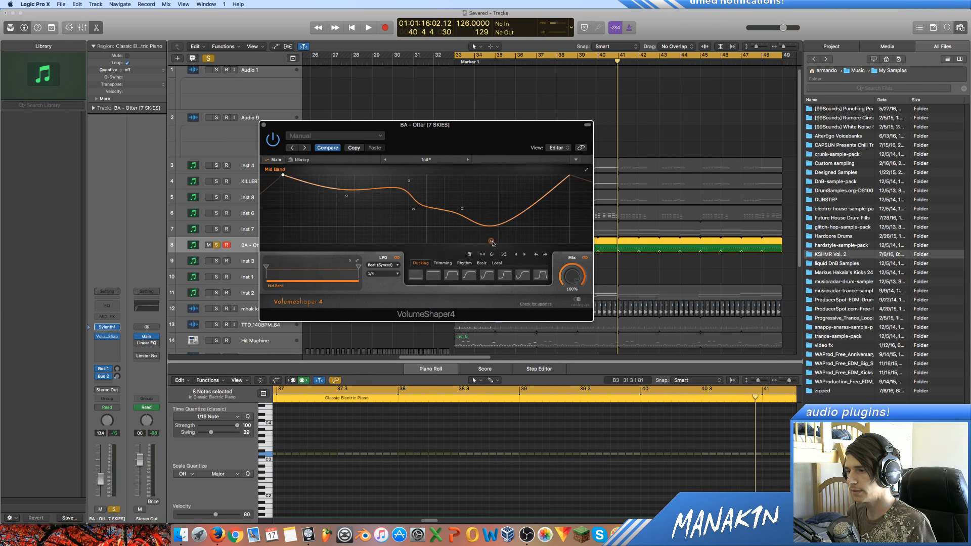
# Delete all the added breakpoints from the mid-band volume curve to leave a flat line.
pyautogui.doubleClick(491, 241)
pyautogui.doubleClick(462, 209)
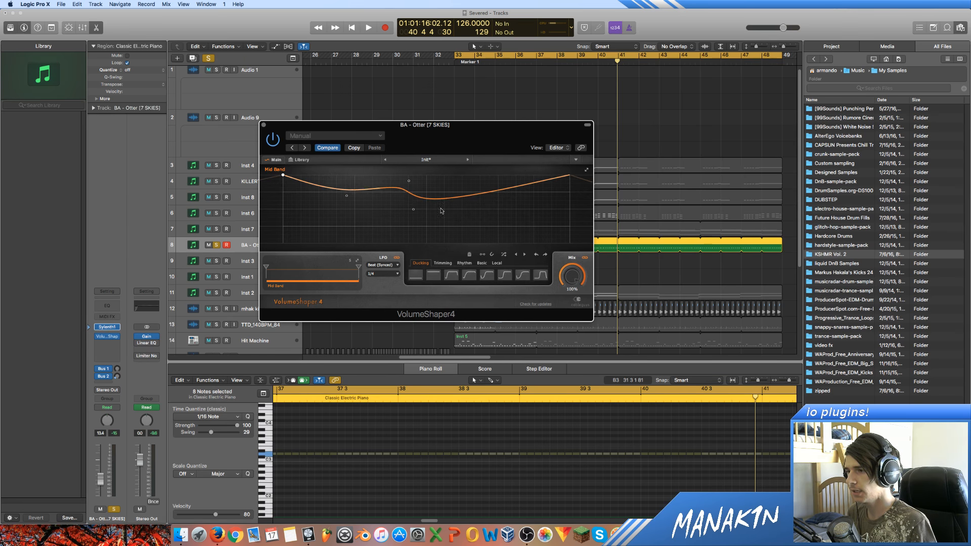
pyautogui.doubleClick(413, 210)
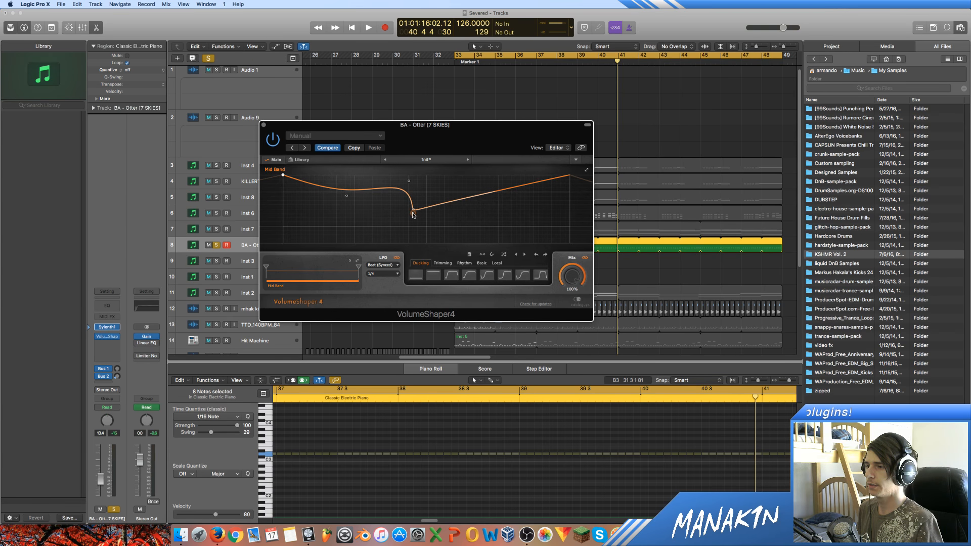
pyautogui.doubleClick(412, 213)
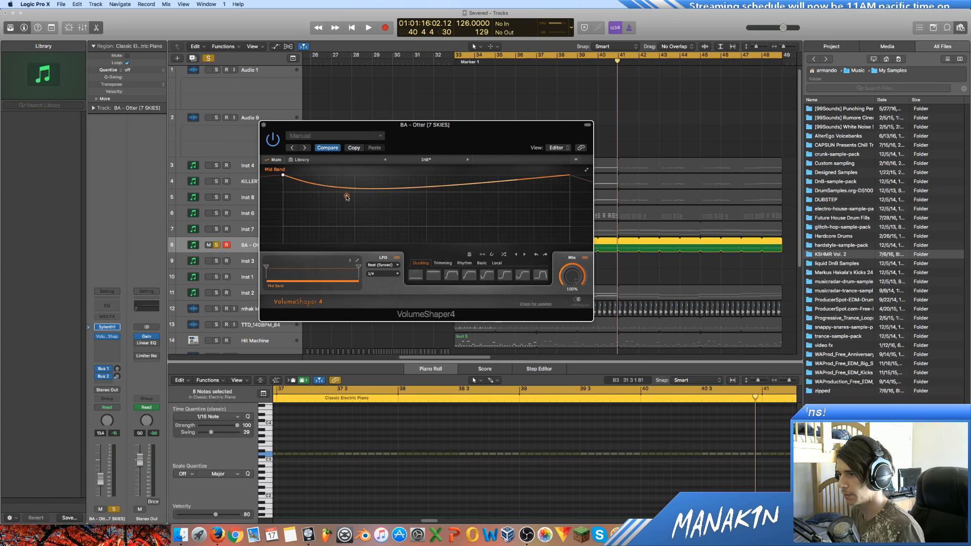
pyautogui.doubleClick(346, 196)
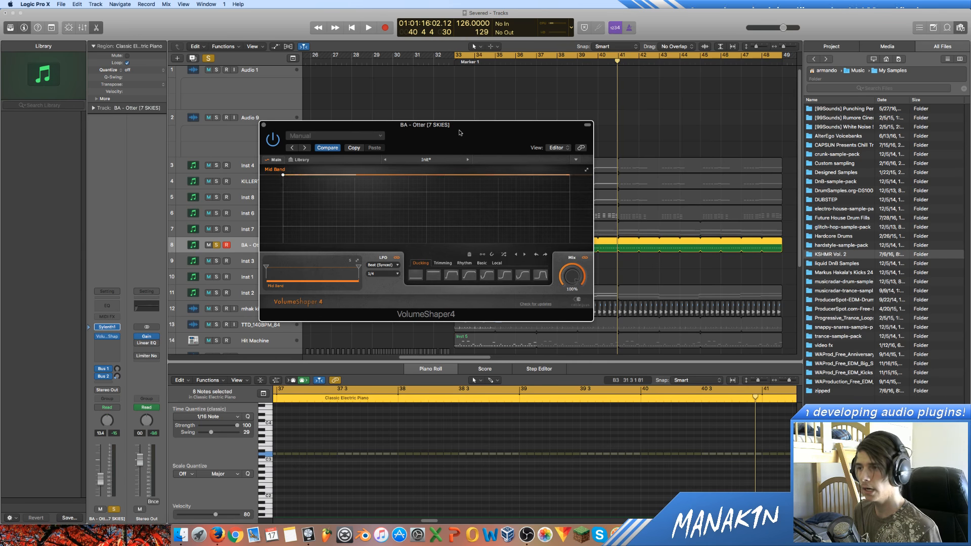
# Switch to Finder, close its window, and bring the image SimpleSide_fullLayout.png in Preview over the plug-in window.
pyautogui.moveTo(459, 132); pyautogui.dragTo(523, 139)
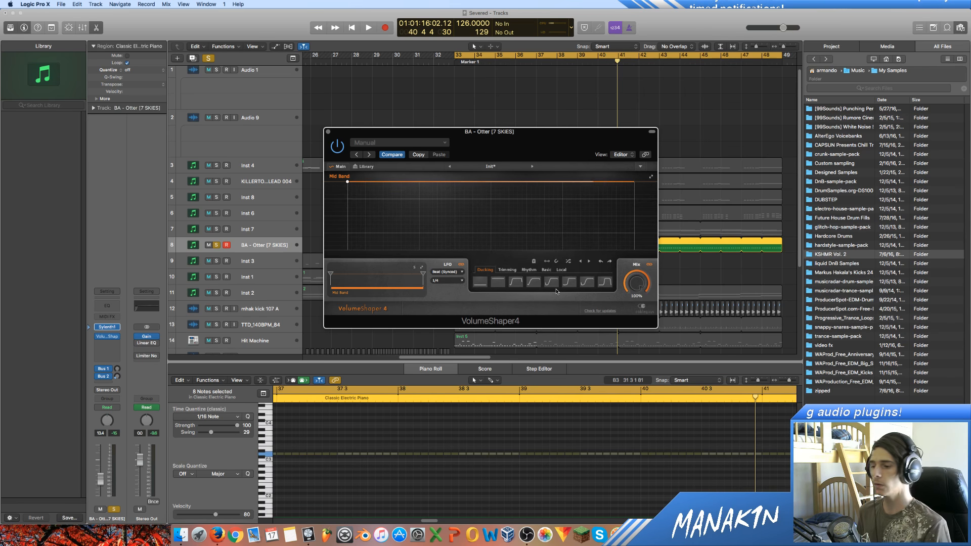
pyautogui.click(182, 528)
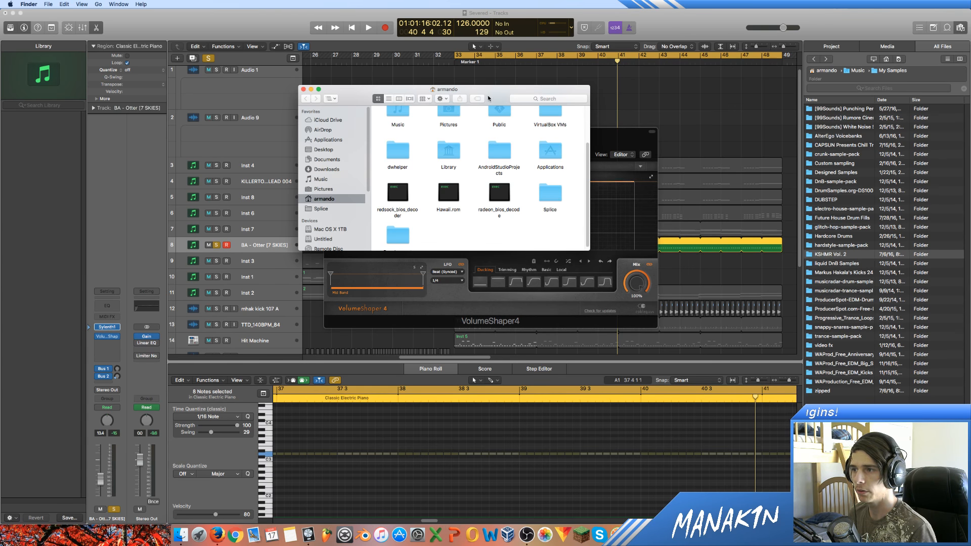
pyautogui.press('super+w')
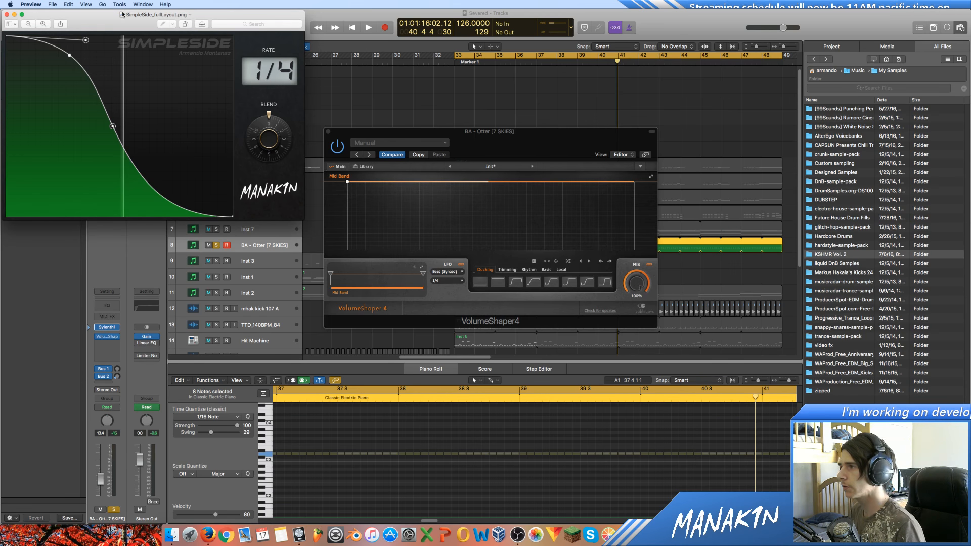
pyautogui.moveTo(97, 15); pyautogui.dragTo(331, 70)
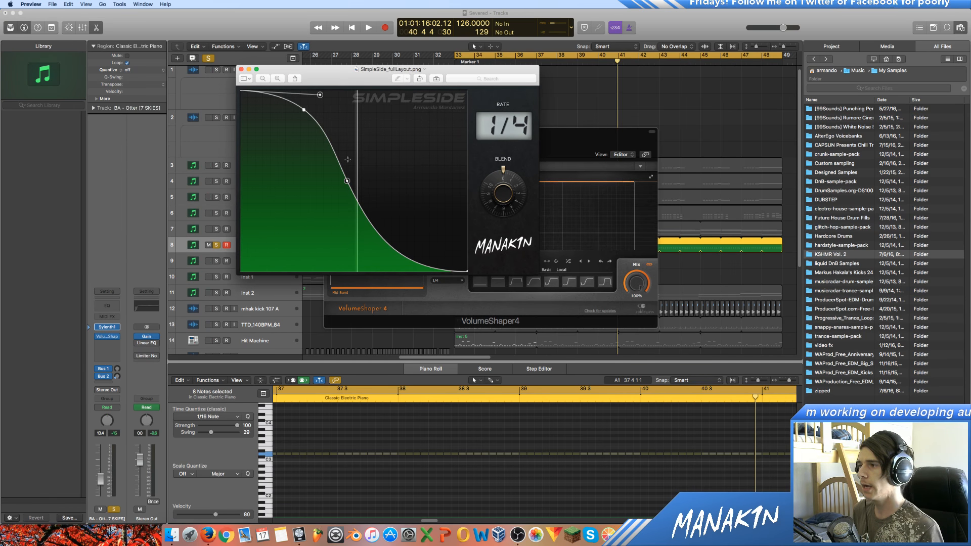
# Examine the curve area, rate display and blend knob in the SimpleSide mock-up, and minimise the image.
pyautogui.moveTo(322, 96); pyautogui.dragTo(258, 96)
pyautogui.moveTo(308, 99); pyautogui.dragTo(310, 101)
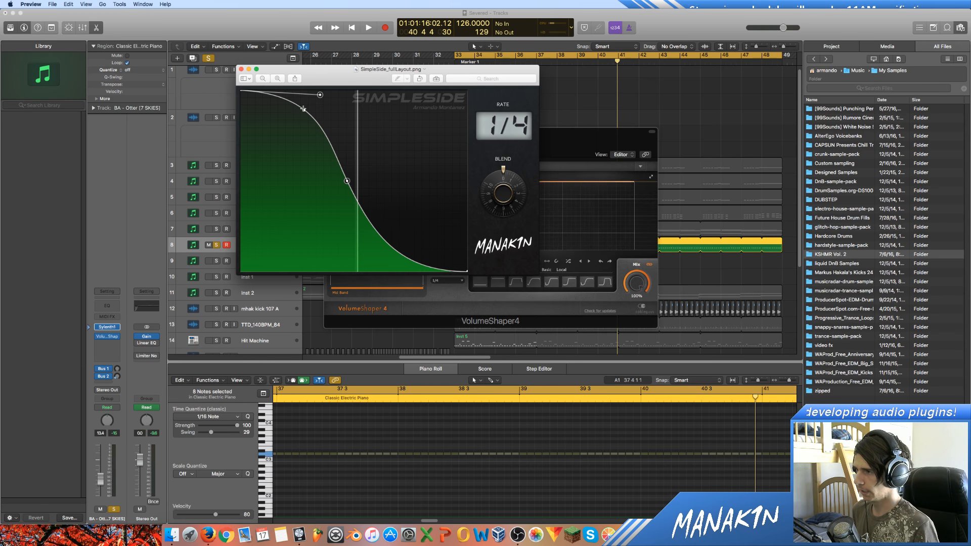
pyautogui.moveTo(303, 109); pyautogui.dragTo(291, 180)
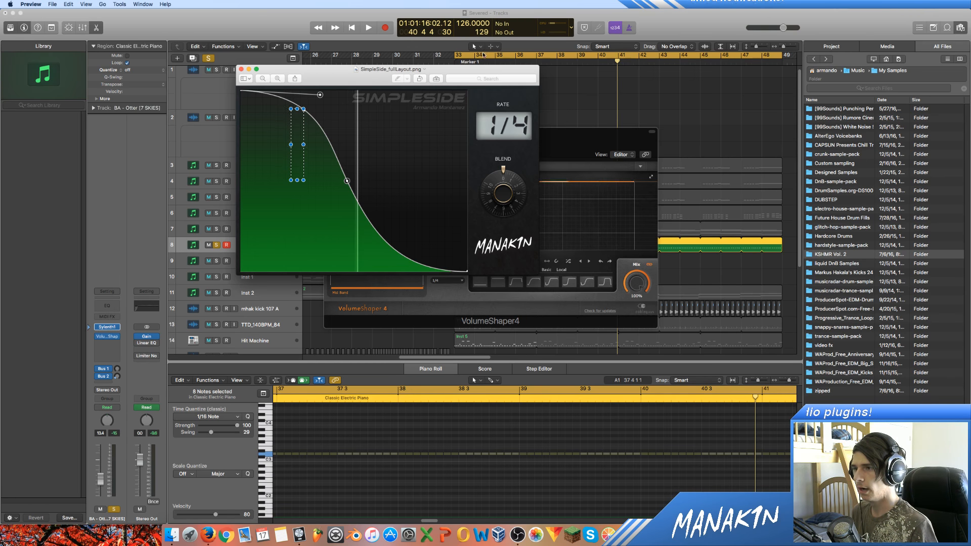
pyautogui.moveTo(453, 75); pyautogui.dragTo(386, 75)
pyautogui.moveTo(434, 186)
pyautogui.mouseDown()
pyautogui.moveTo(441, 223)
pyautogui.moveTo(439, 188)
pyautogui.moveTo(445, 199)
pyautogui.mouseUp()
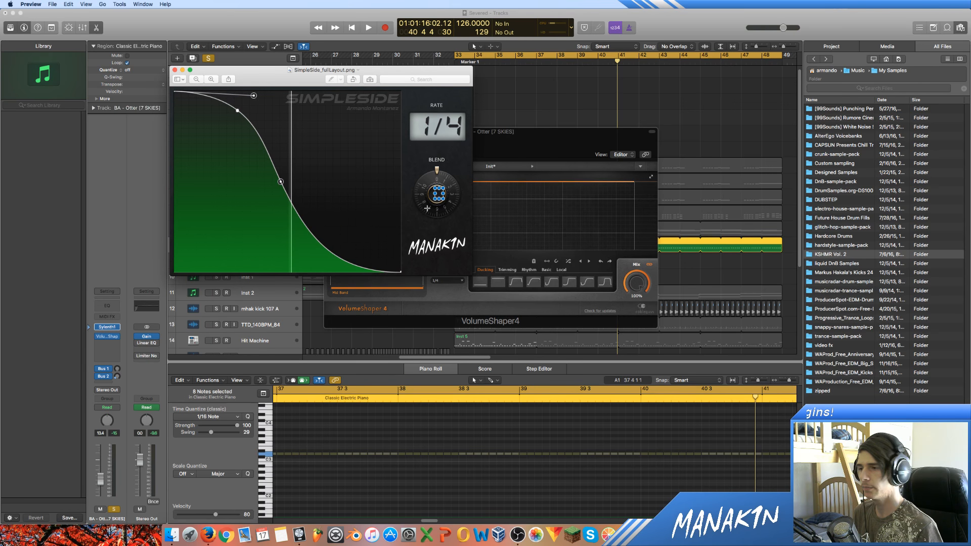
pyautogui.click(426, 154)
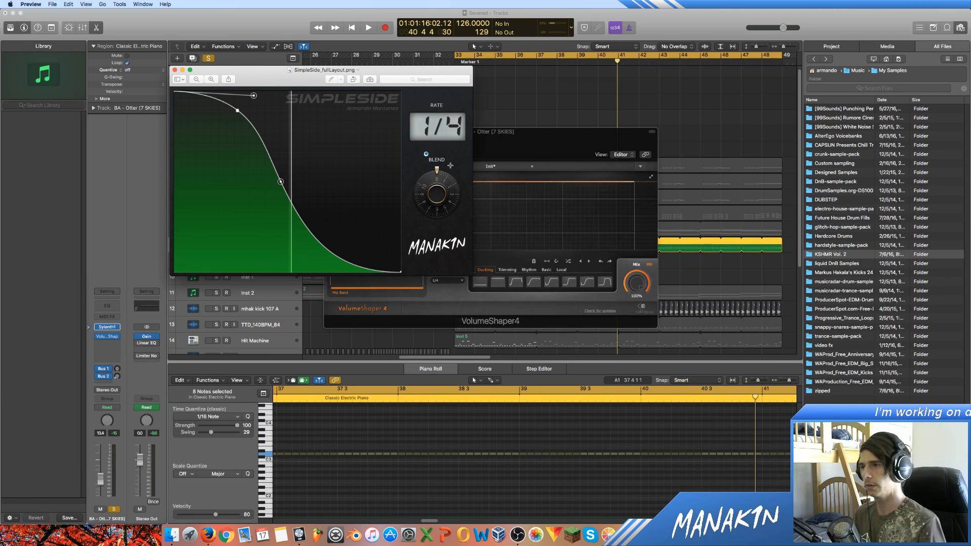
pyautogui.moveTo(446, 115); pyautogui.dragTo(470, 147)
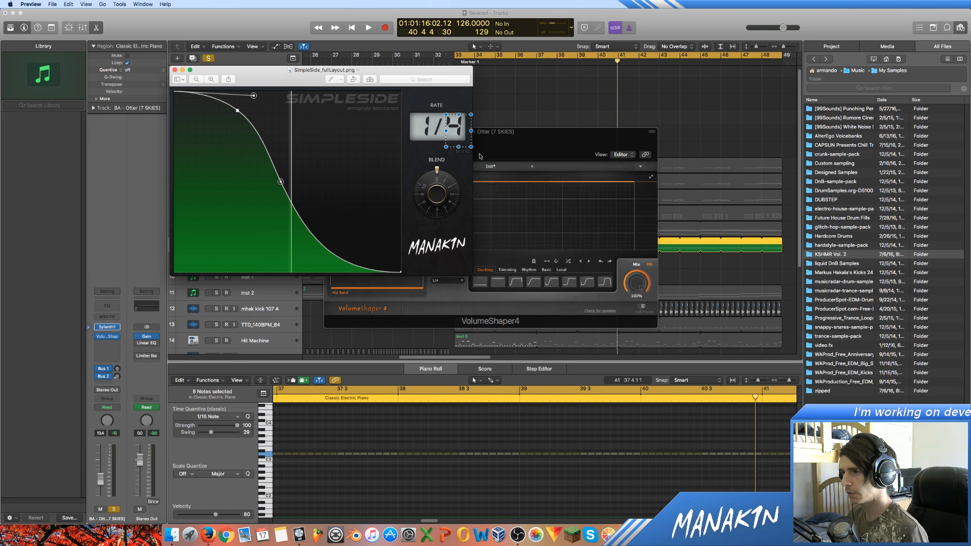
pyautogui.moveTo(403, 102); pyautogui.dragTo(469, 142)
pyautogui.click(409, 204)
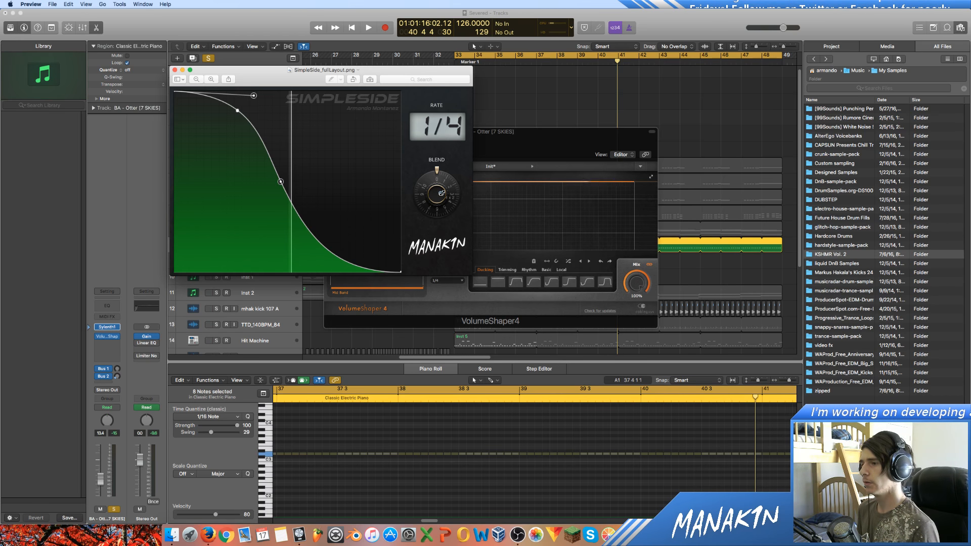
pyautogui.moveTo(181, 89); pyautogui.dragTo(398, 255)
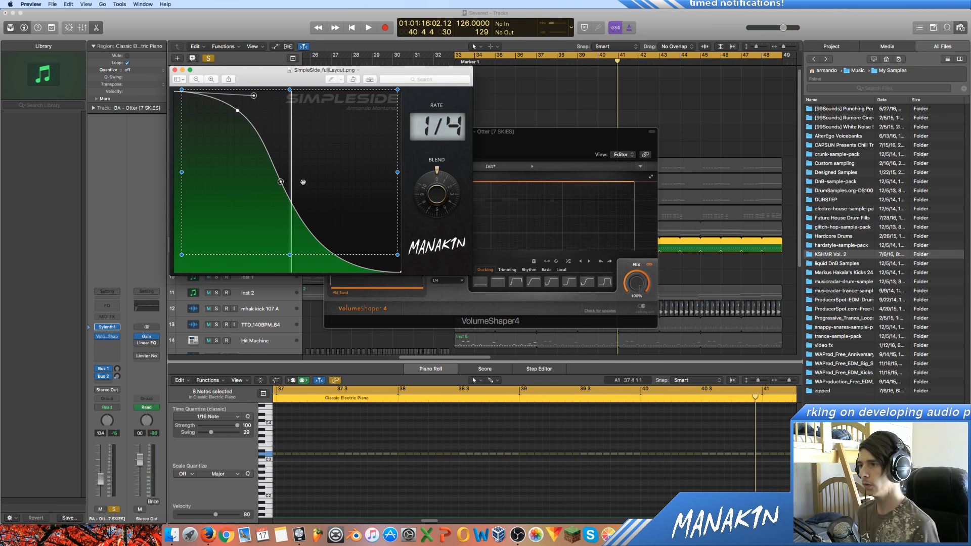
pyautogui.moveTo(275, 181); pyautogui.dragTo(277, 181)
pyautogui.click(277, 181)
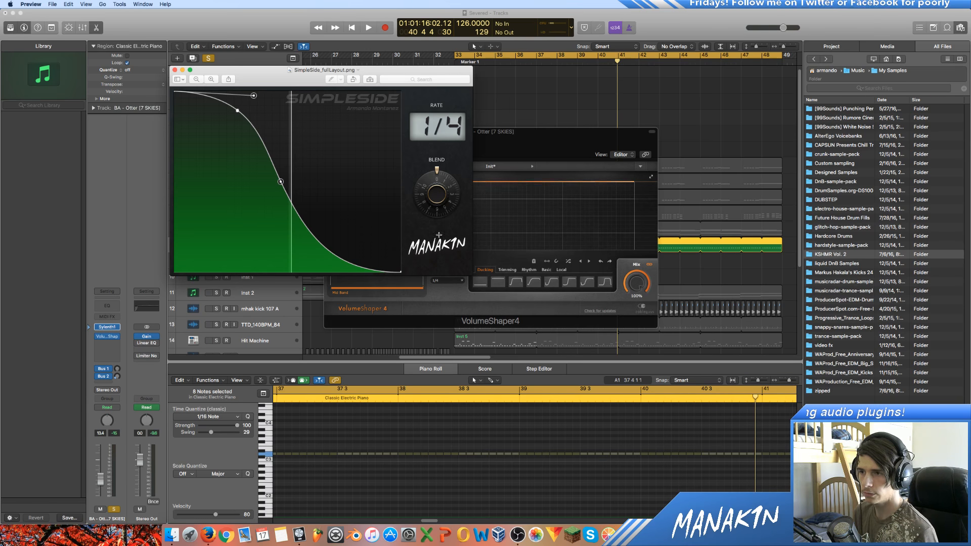
pyautogui.click(182, 70)
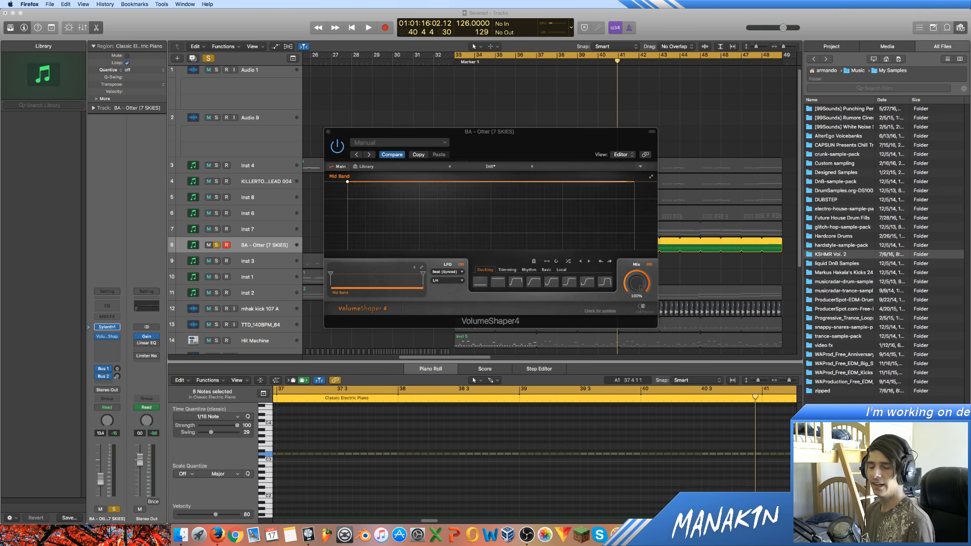
# Try a falling Trimming shape in VolumeShaper4, and choose the fifth Ducking shape with a smooth S-curve rise for the mid band.
pyautogui.moveTo(527, 142); pyautogui.dragTo(598, 155)
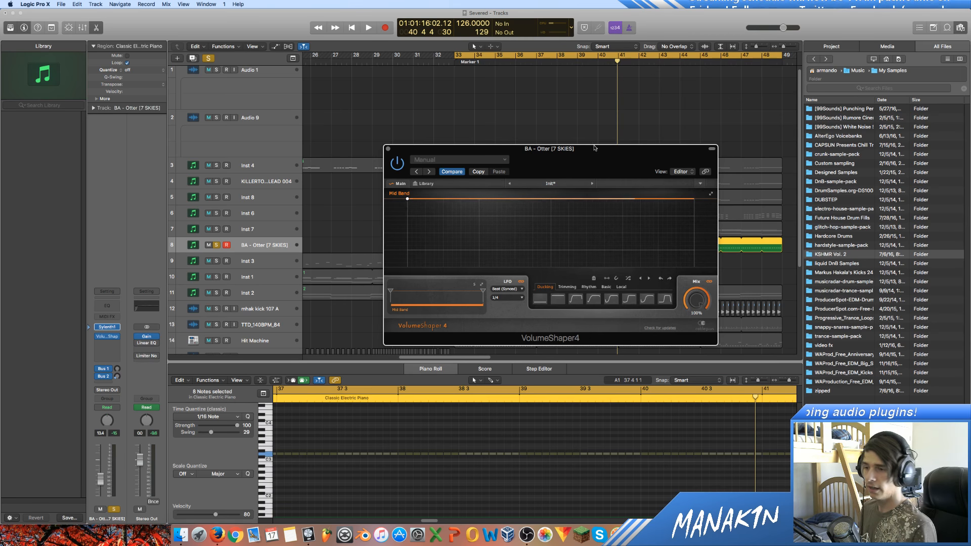
pyautogui.moveTo(595, 148); pyautogui.dragTo(566, 147)
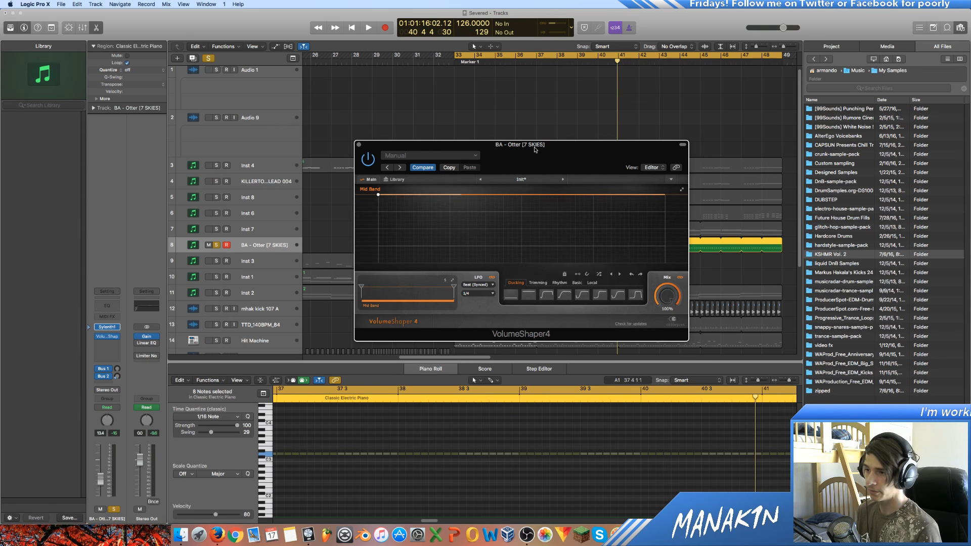
pyautogui.moveTo(635, 170); pyautogui.dragTo(674, 154)
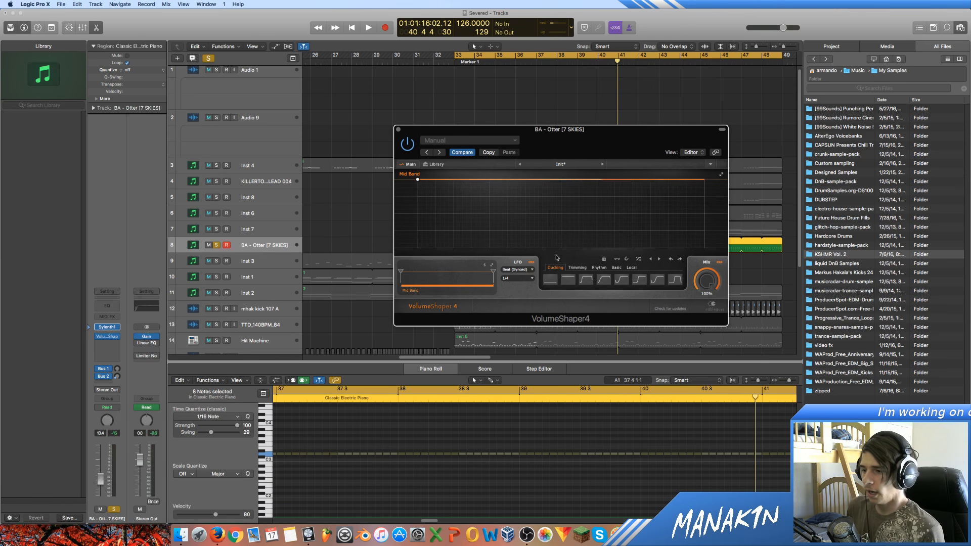
pyautogui.click(577, 267)
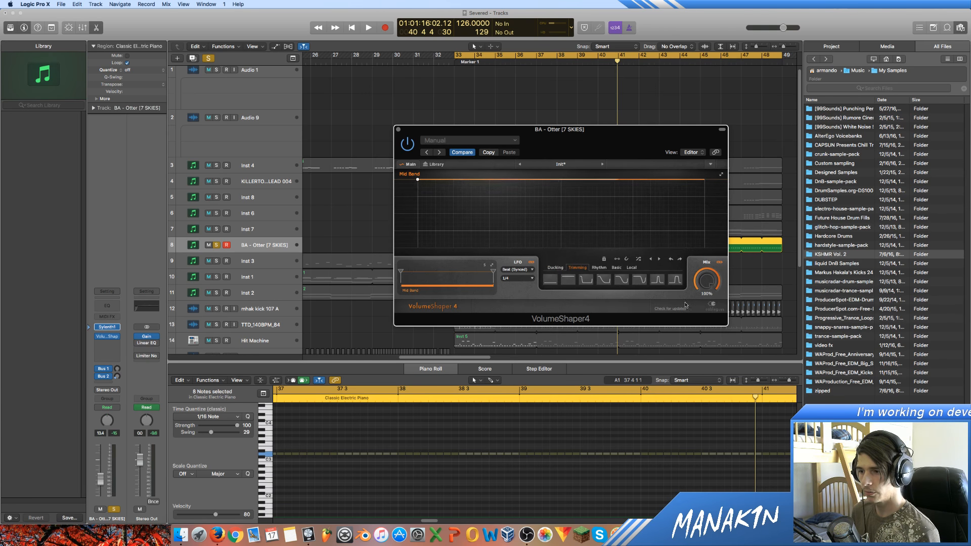
pyautogui.click(603, 279)
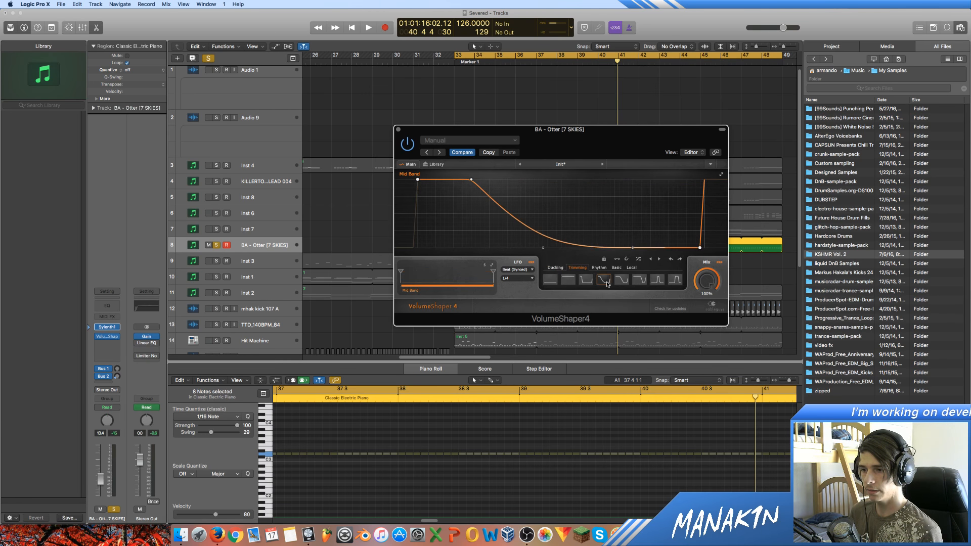
pyautogui.click(562, 268)
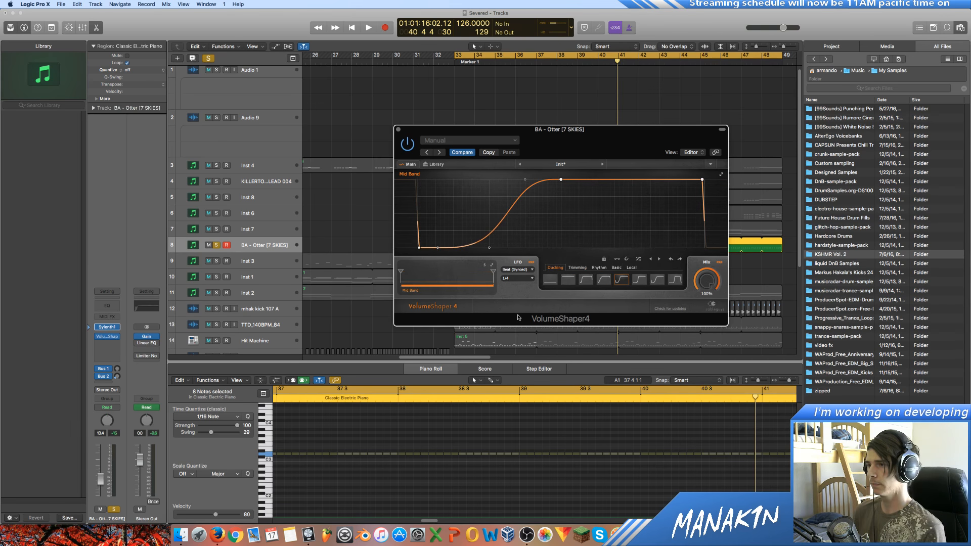
# Audition the shaped BA - Otter bass soloed and in the full mix with plug-in windows hidden, solo it again and stop playback.
pyautogui.press('space')
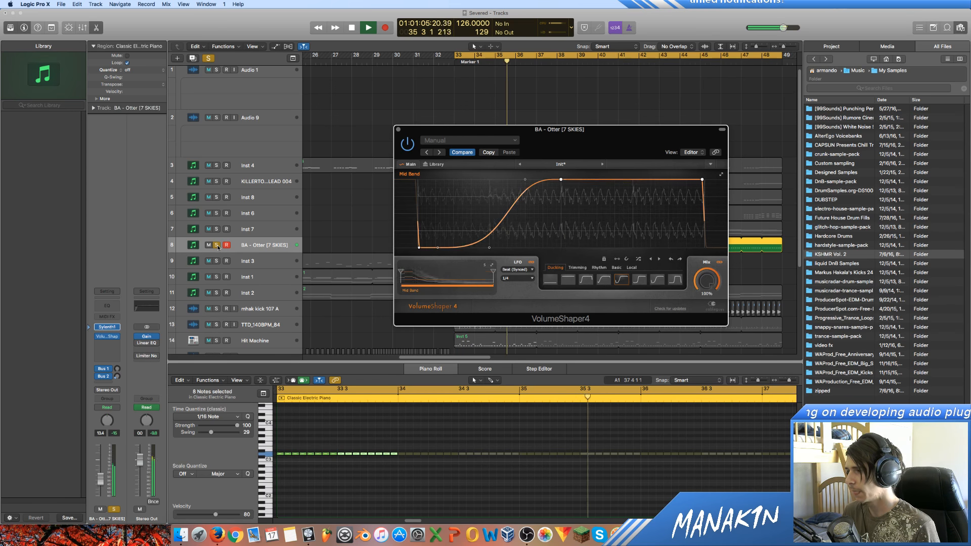
pyautogui.press('space')
pyautogui.press('v')
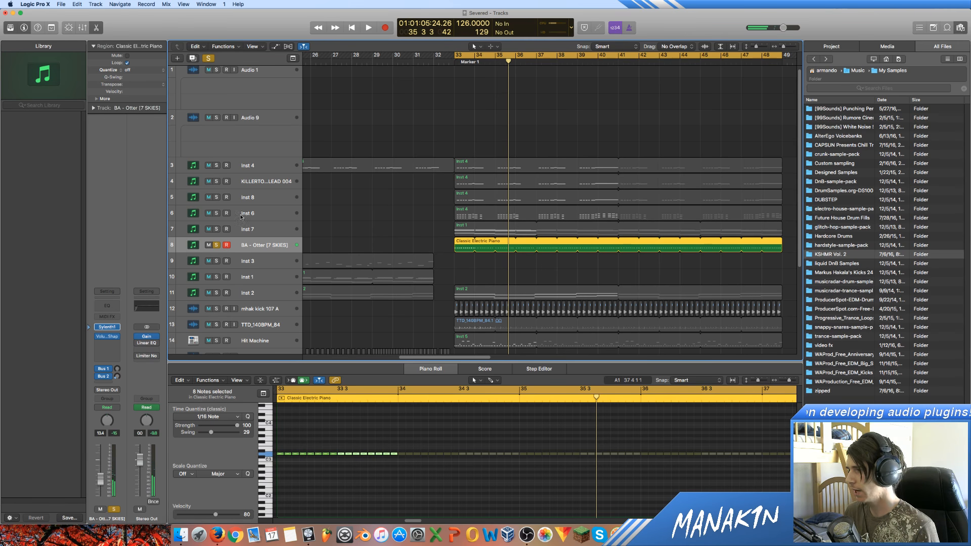
pyautogui.click(217, 245)
pyautogui.press('space')
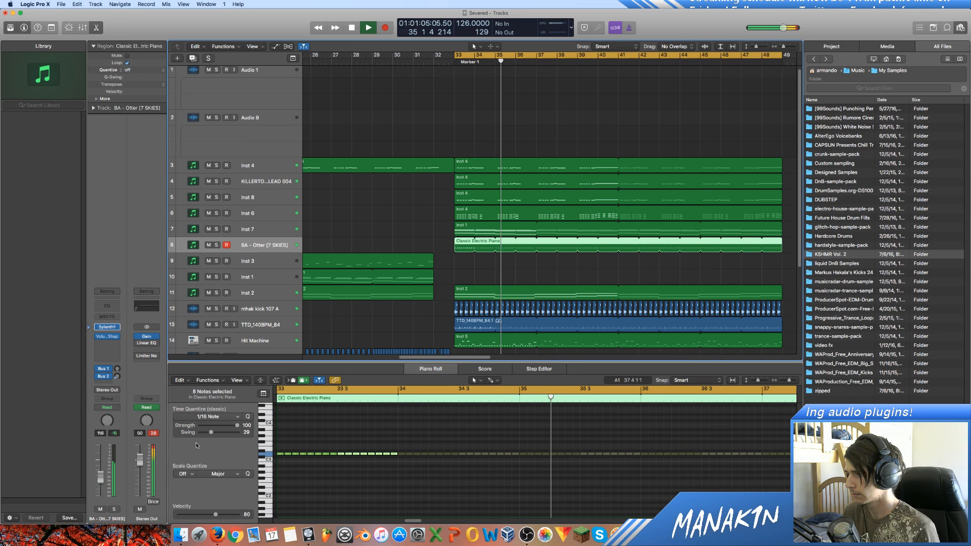
pyautogui.press('s')
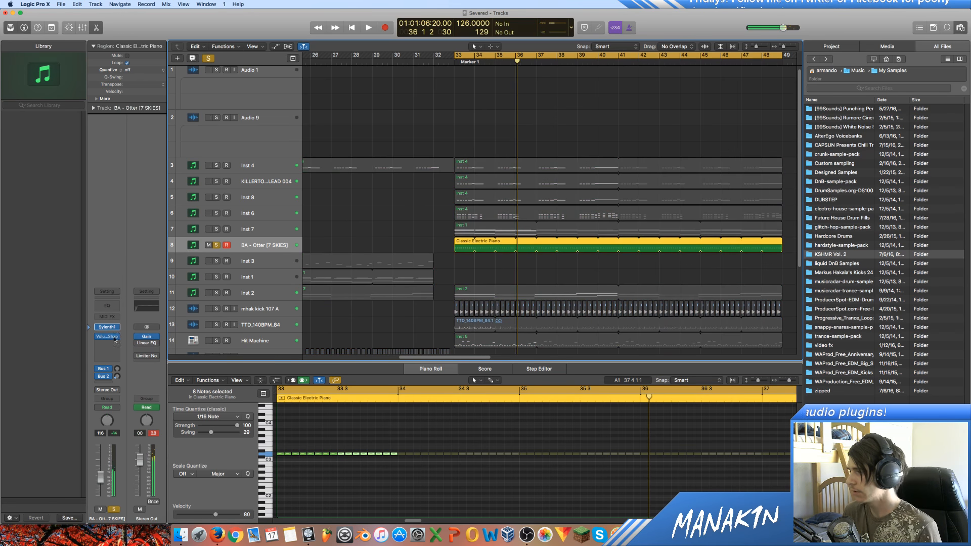
pyautogui.press('space')
# Switch the bass track's Sylenth1 to the preset BA - Phootoore [7 SKIES] and play it soloed, then unsoloed with the full mix.
pyautogui.click(107, 327)
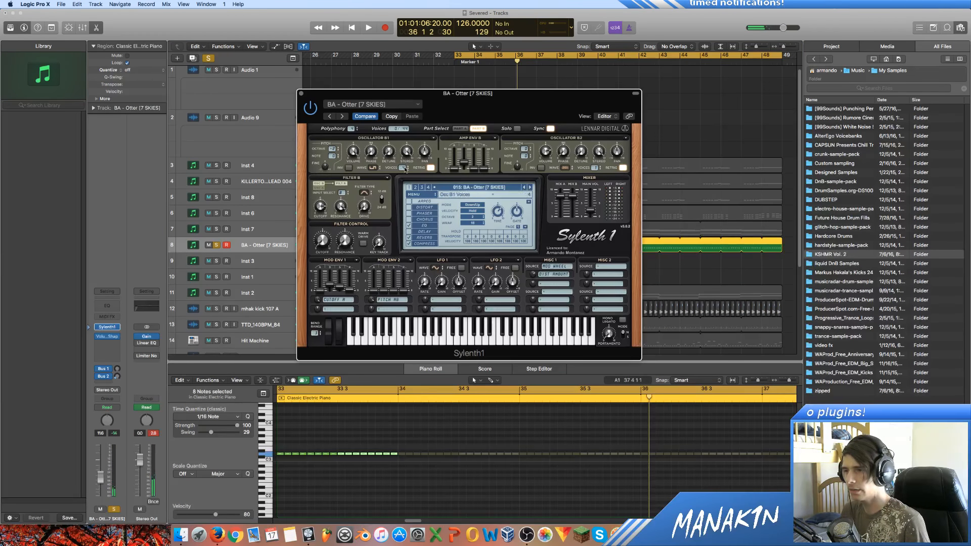
pyautogui.click(530, 187)
pyautogui.press('space')
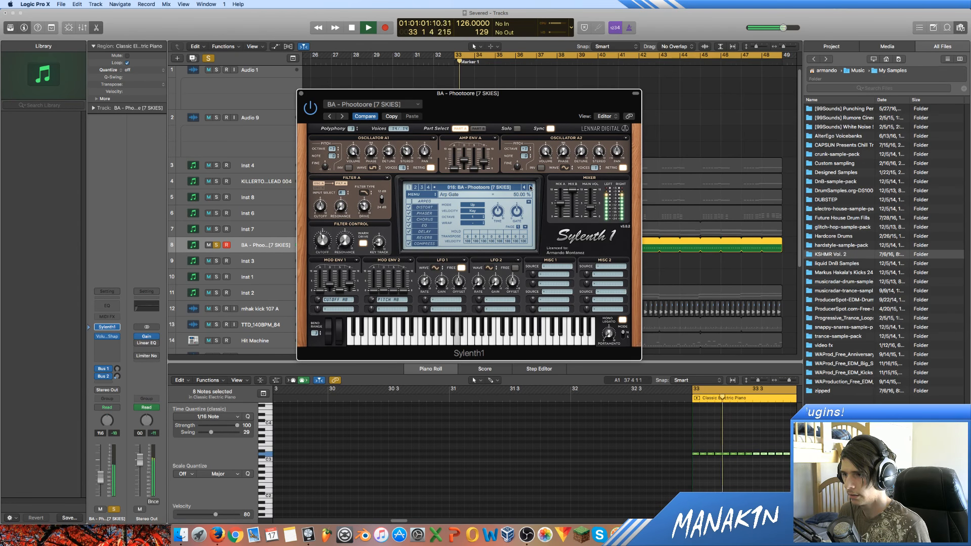
pyautogui.click(216, 246)
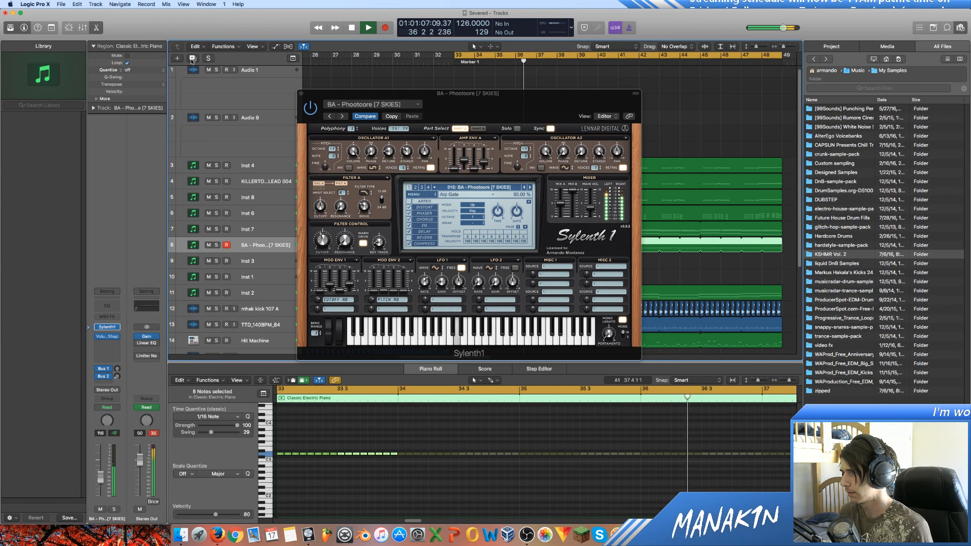
# Duplicate the BA - Phootoore track, stop playback and open Sylenth1 on the copy beside the original's window.
pyautogui.press('super+d')
pyautogui.press('space')
pyautogui.moveTo(306, 112); pyautogui.dragTo(439, 129)
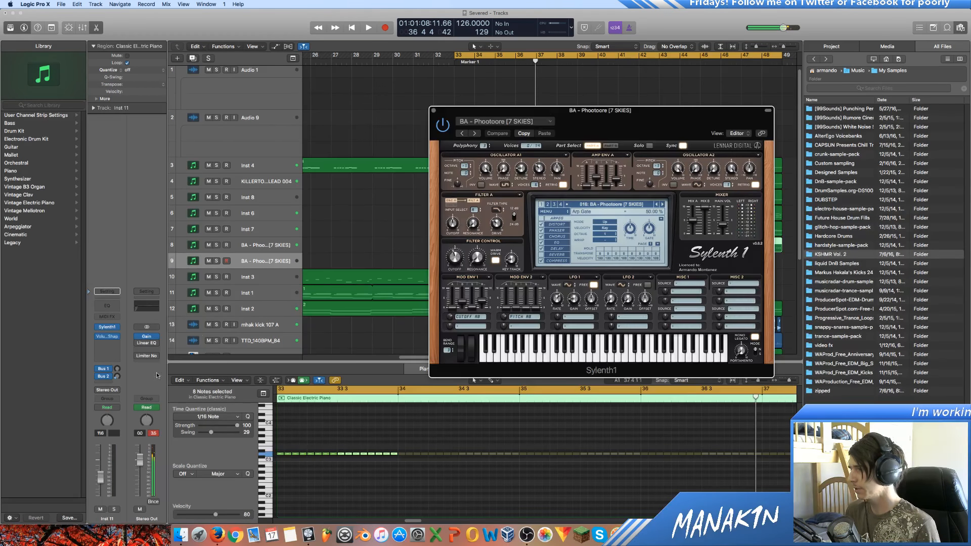
pyautogui.click(112, 328)
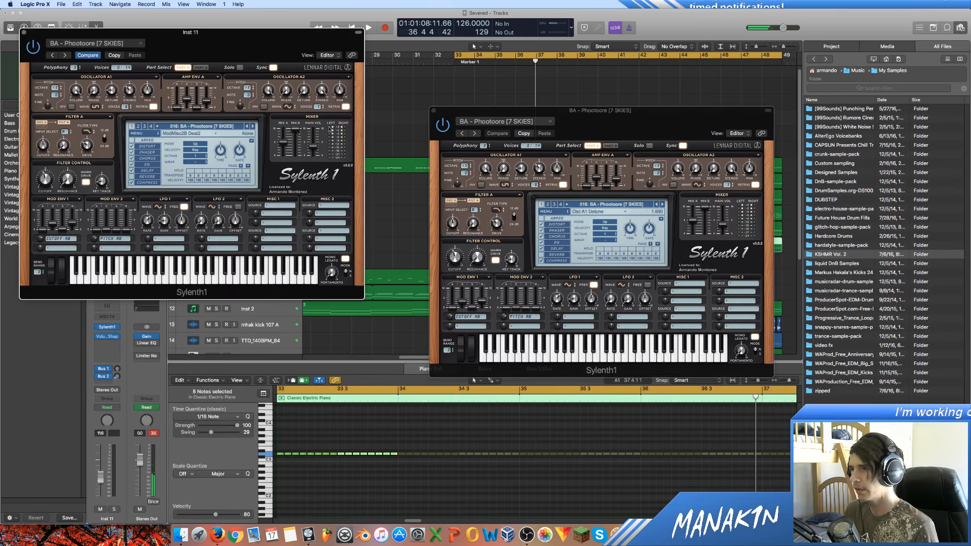
# Switch the duplicated track's Sylenth1 to the preset BA - Otter [7 SKIES] and play it soloed together with Inst 3.
pyautogui.click(247, 126)
pyautogui.moveTo(226, 44); pyautogui.dragTo(423, 122)
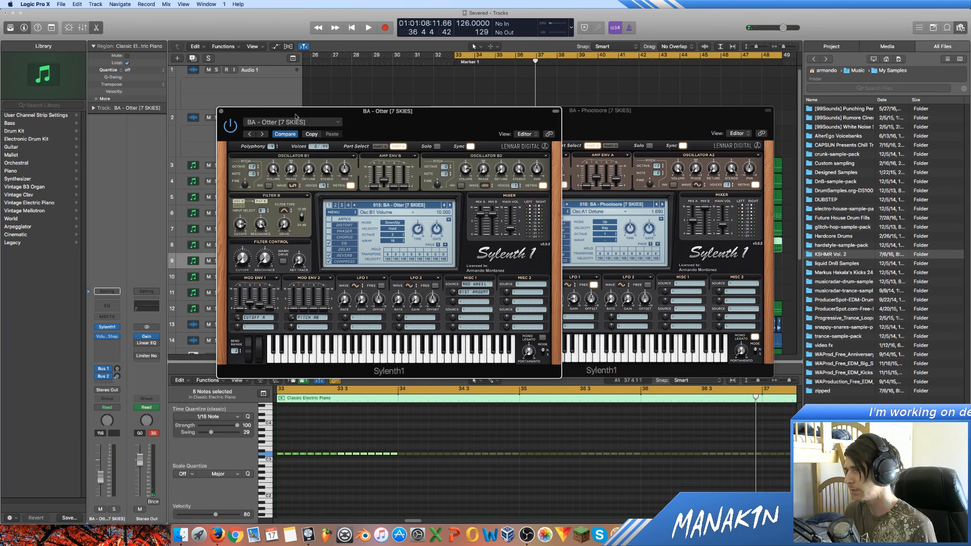
pyautogui.moveTo(306, 115); pyautogui.dragTo(430, 133)
pyautogui.click(217, 261)
pyautogui.click(217, 277)
pyautogui.press('space')
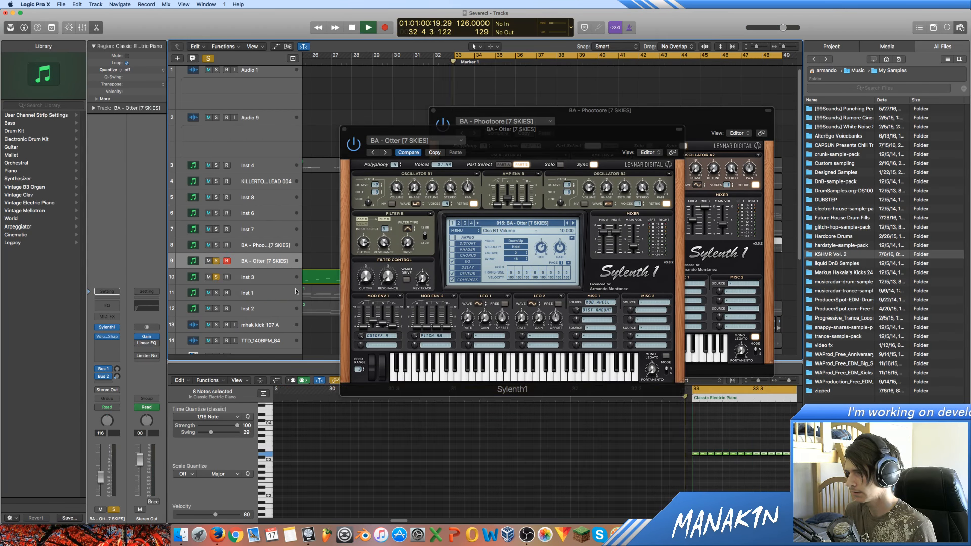
pyautogui.press('space')
# Unsolo Inst 3, solo the BA - Phootoore track instead and start playback with both Sylenth1 windows moved clear of the tracks.
pyautogui.moveTo(437, 133); pyautogui.dragTo(623, 162)
pyautogui.click(216, 277)
pyautogui.click(256, 246)
pyautogui.click(217, 246)
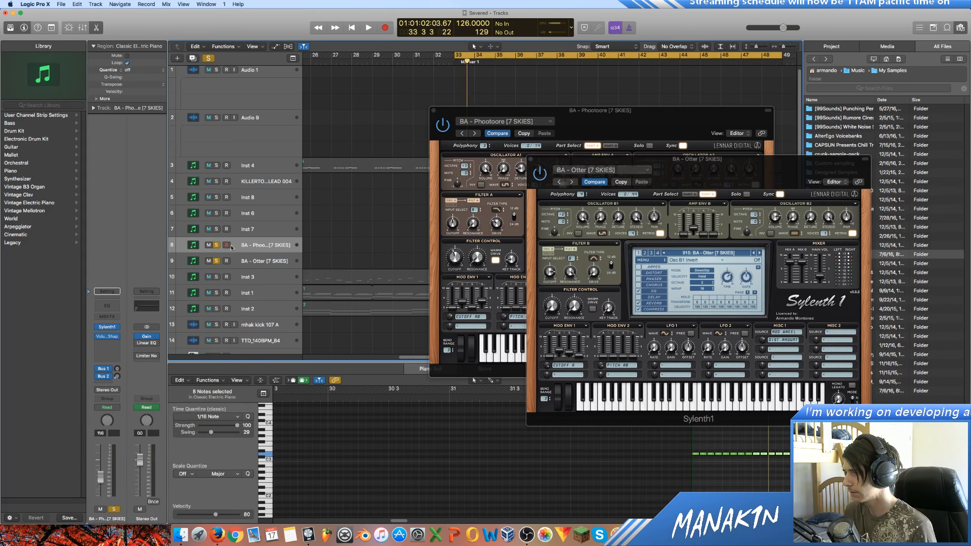
pyautogui.press('space')
pyautogui.moveTo(506, 110); pyautogui.dragTo(638, 148)
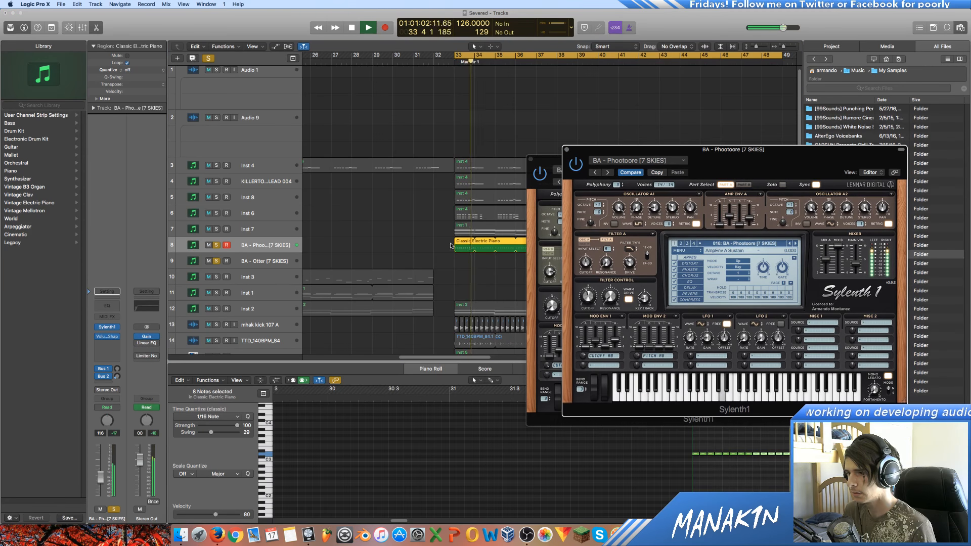
# Copy the Classic Electric Piano region from the BA - Phootoore track onto the BA - Otter track, hide both Sylenth1 windows and stop playback.
pyautogui.moveTo(452, 247); pyautogui.dragTo(453, 262)
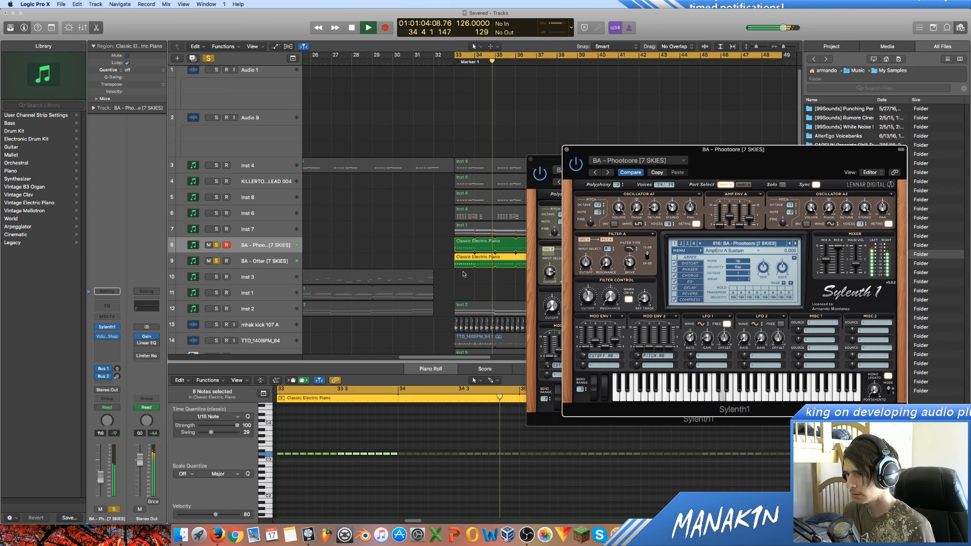
pyautogui.click(566, 150)
pyautogui.click(530, 159)
pyautogui.press('space')
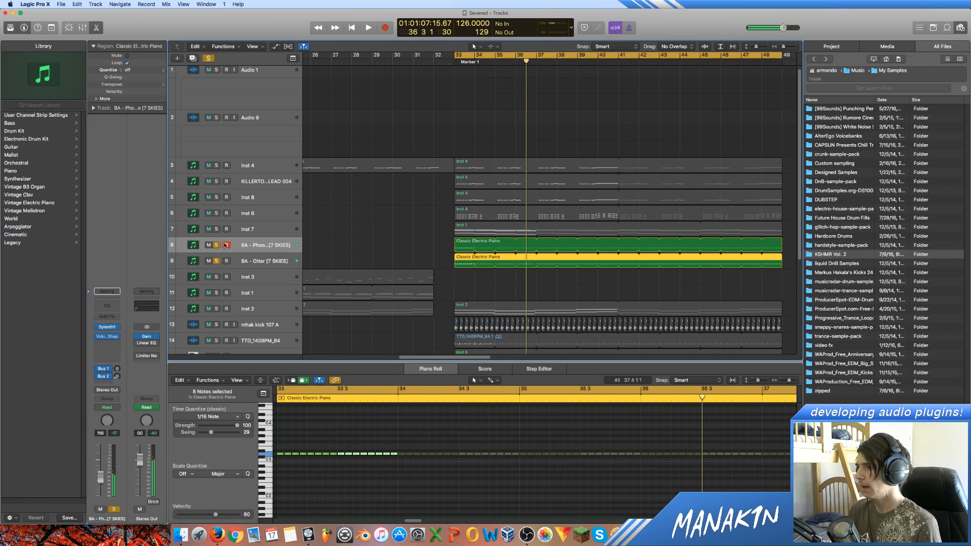
# Unsolo both bass tracks and select the Classic Electric Piano region on the BA - Phootoore track.
pyautogui.moveTo(216, 245); pyautogui.dragTo(216, 261)
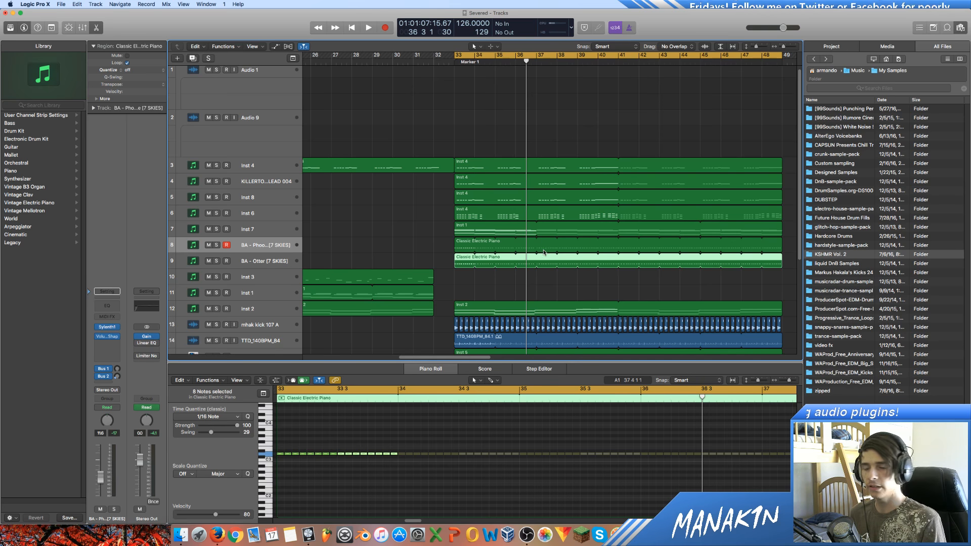
pyautogui.scroll(-3, 544, 252)
pyautogui.scroll(3, 501, 273)
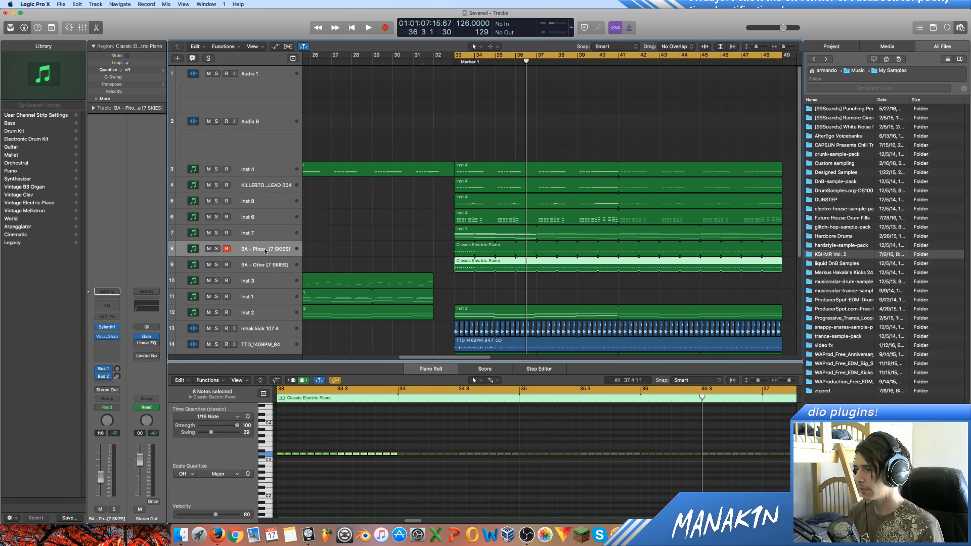
pyautogui.moveTo(377, 242); pyautogui.dragTo(772, 256)
pyautogui.click(789, 249)
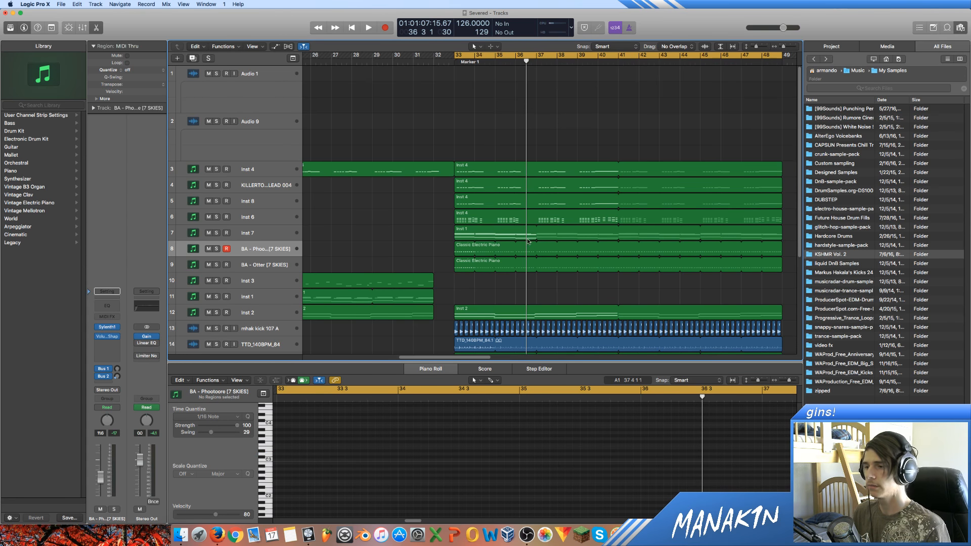
pyautogui.scroll(-2, 529, 241)
pyautogui.moveTo(354, 237); pyautogui.dragTo(799, 233)
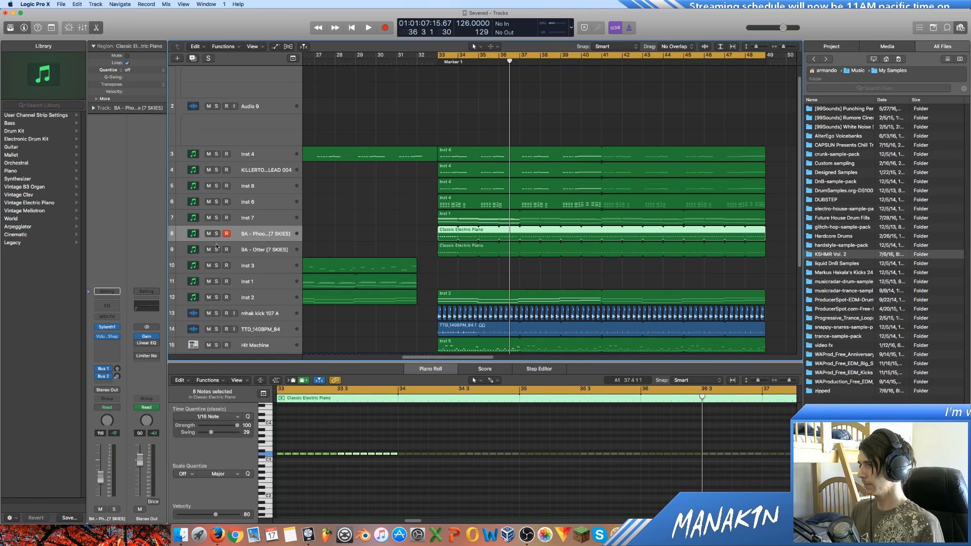
# Solo the BA - Phootoore track and play a short stretch of its region from bar 33.
pyautogui.press('s')
pyautogui.hotkey('shift', 'space')
pyautogui.press('space')
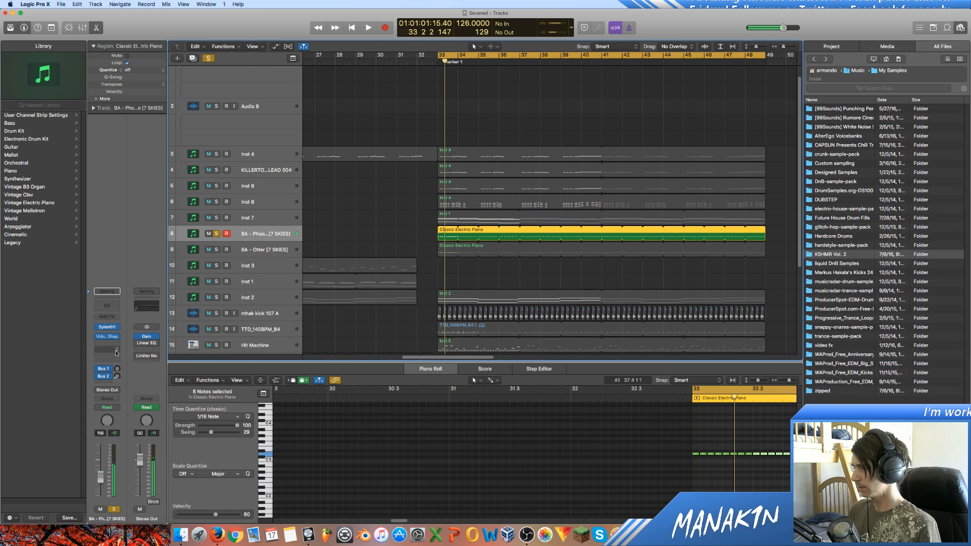
# Insert the stereo elysia nvelope plug-in after VolumeShaper4 on the BA - Phootoore track and audition the soloed bass through it.
pyautogui.click(107, 347)
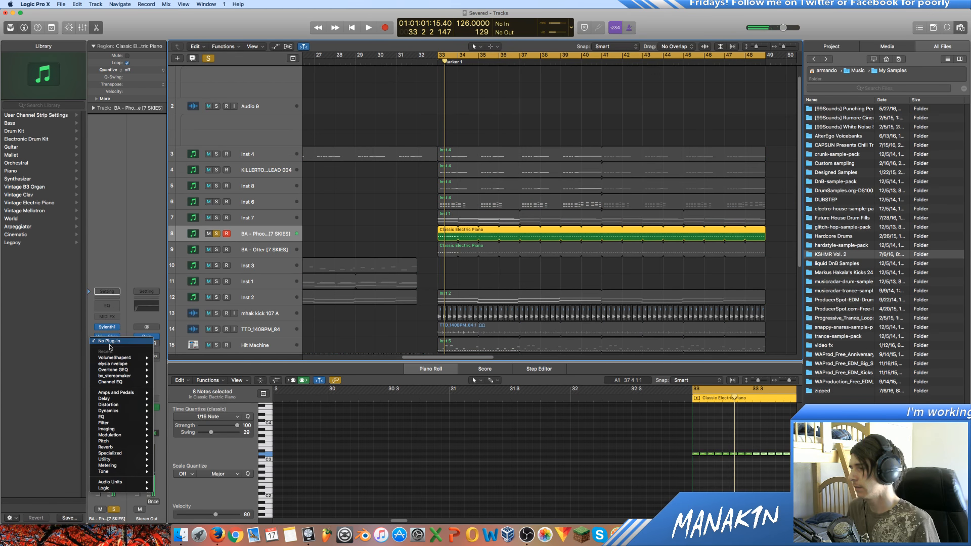
pyautogui.moveTo(116, 481)
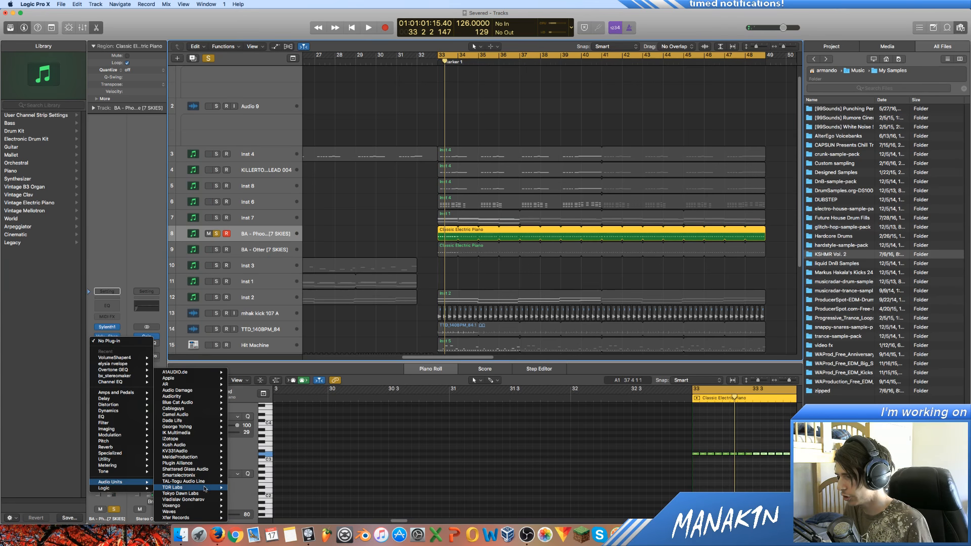
pyautogui.moveTo(213, 463)
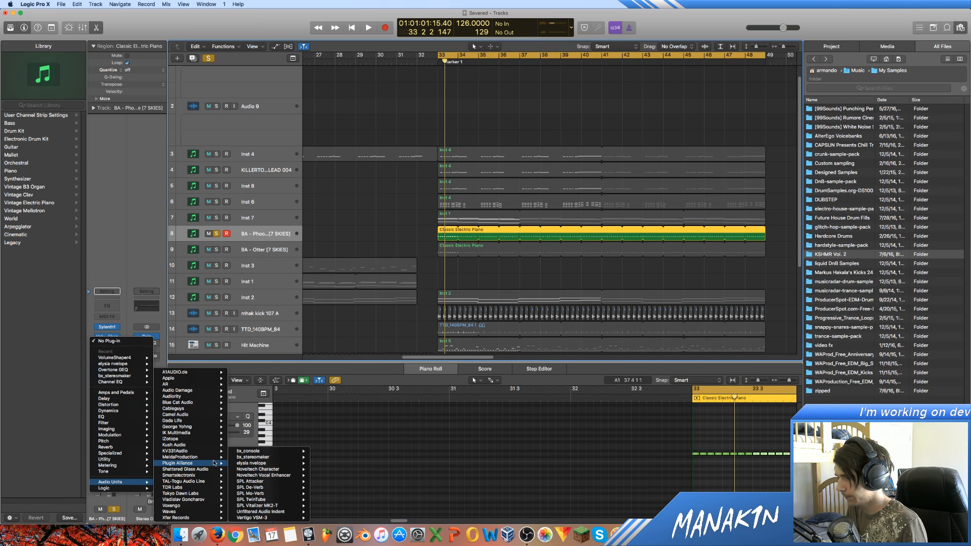
pyautogui.moveTo(281, 464)
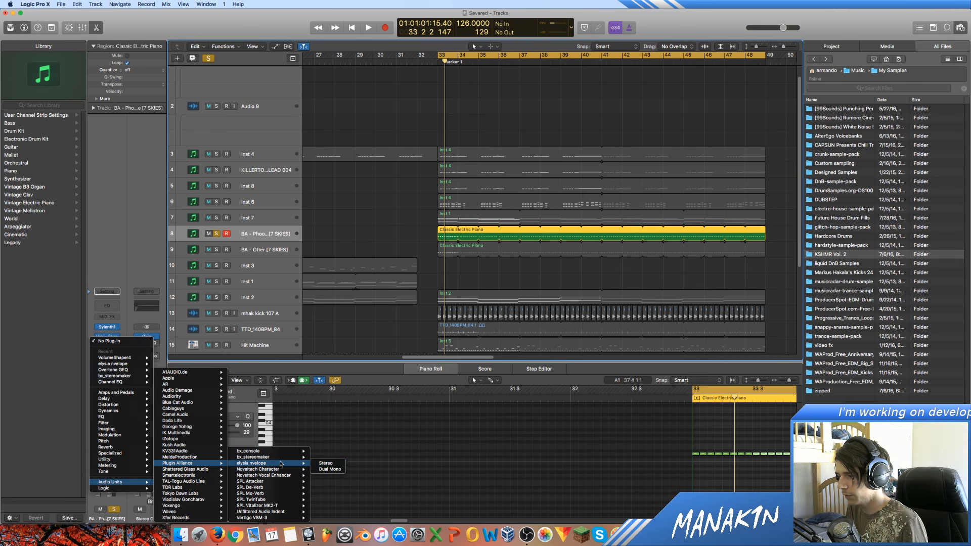
pyautogui.click(339, 465)
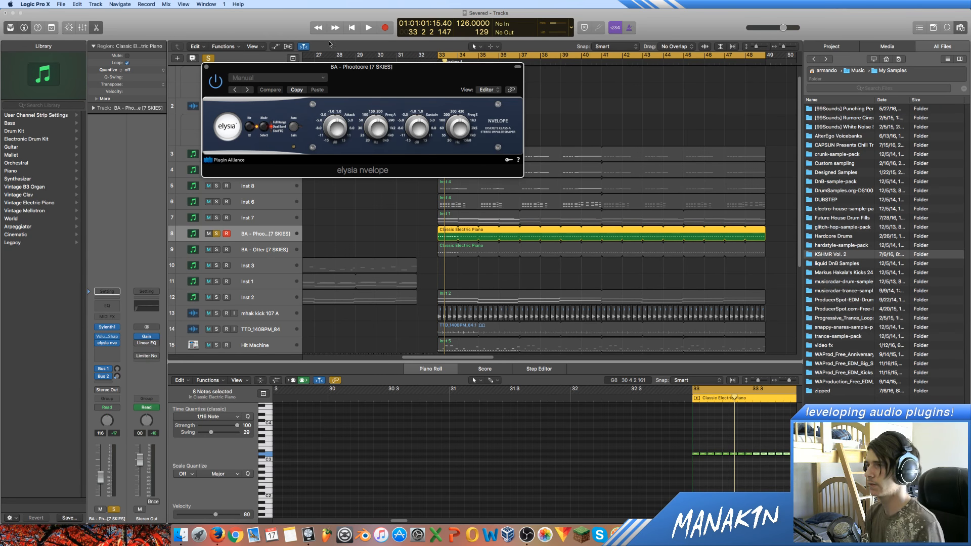
pyautogui.moveTo(360, 71); pyautogui.dragTo(424, 90)
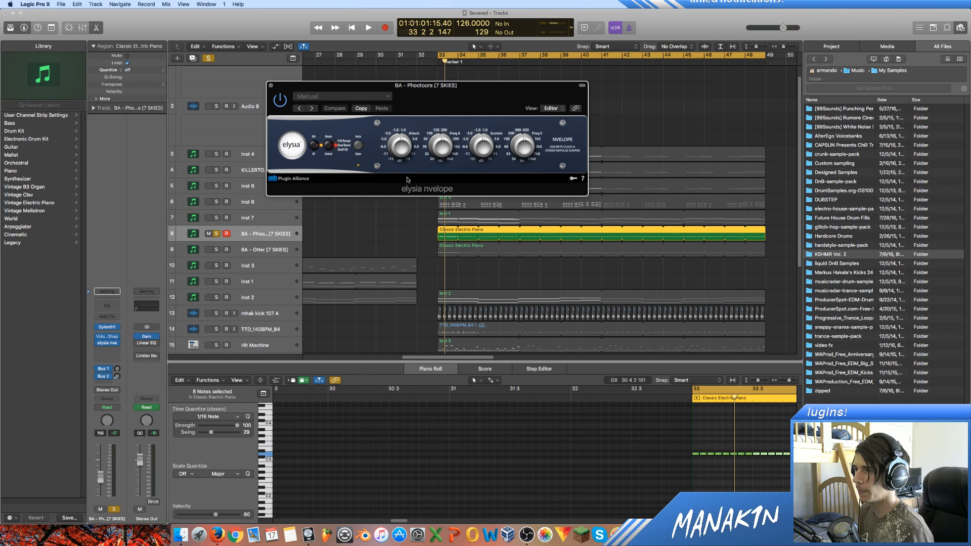
pyautogui.press('space')
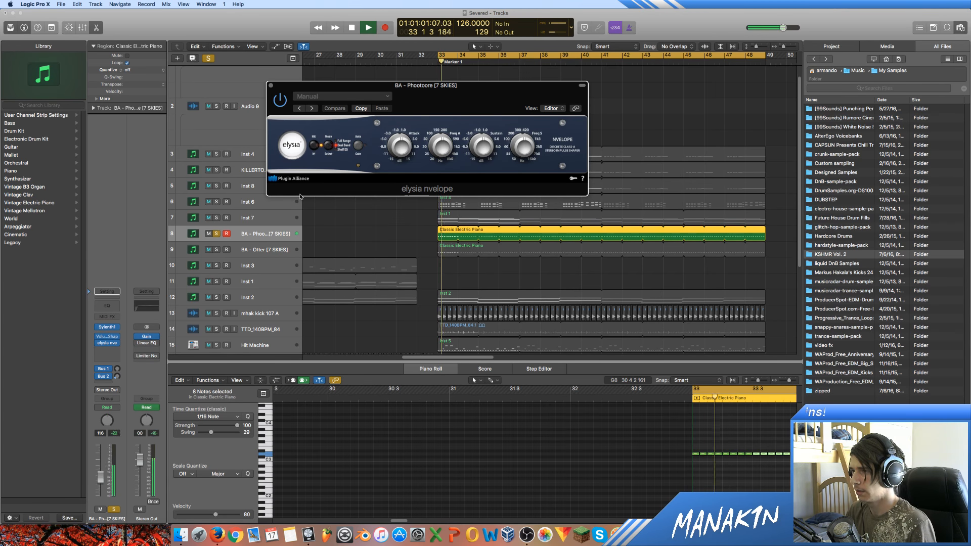
pyautogui.press('space')
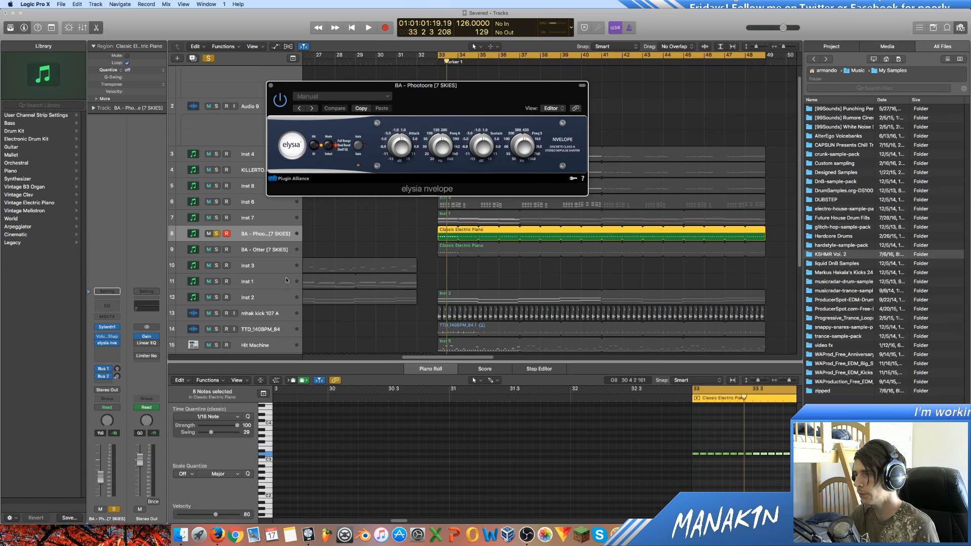
# Insert the Plugin Alliance SPL Attacker after elysia nvelope on the BA - Phootoore track.
pyautogui.click(104, 349)
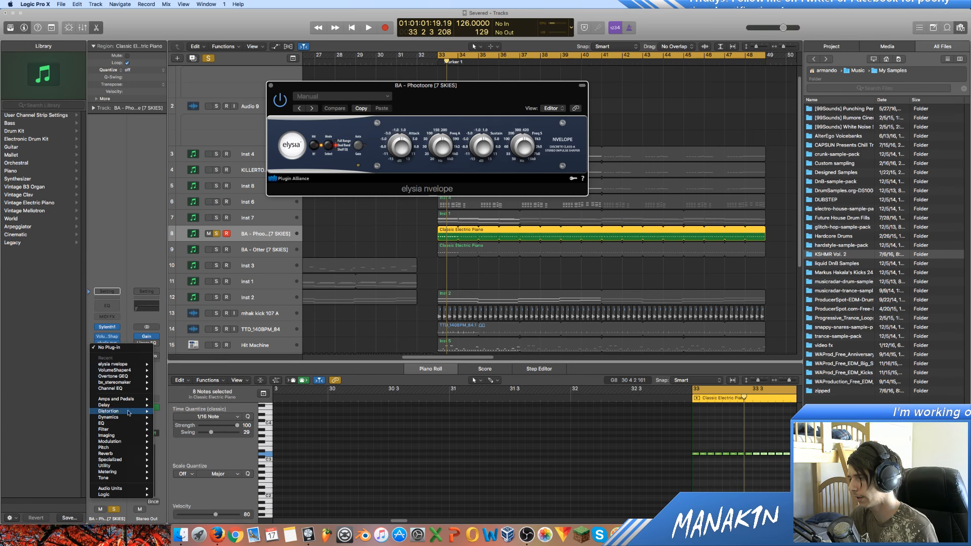
pyautogui.moveTo(140, 489)
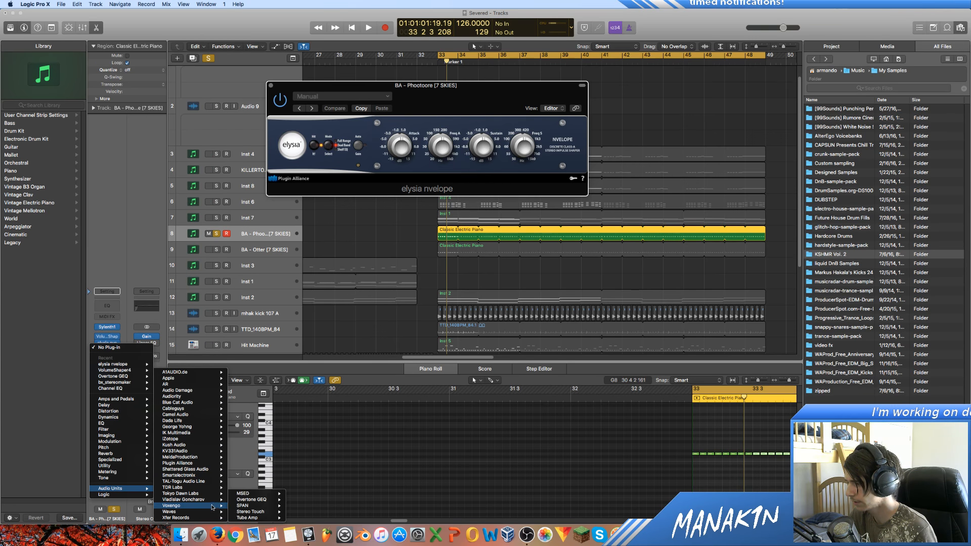
pyautogui.moveTo(215, 463)
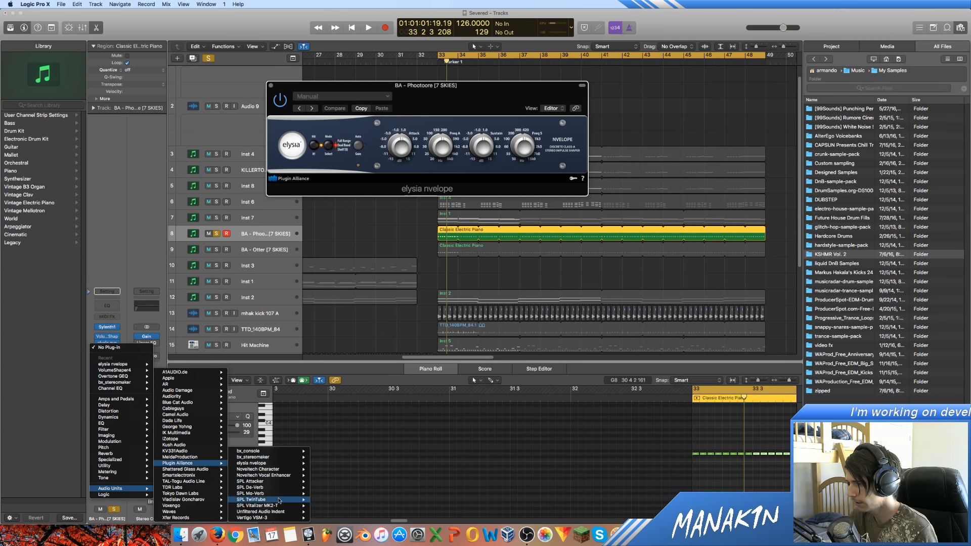
pyautogui.moveTo(296, 484)
pyautogui.click(439, 458)
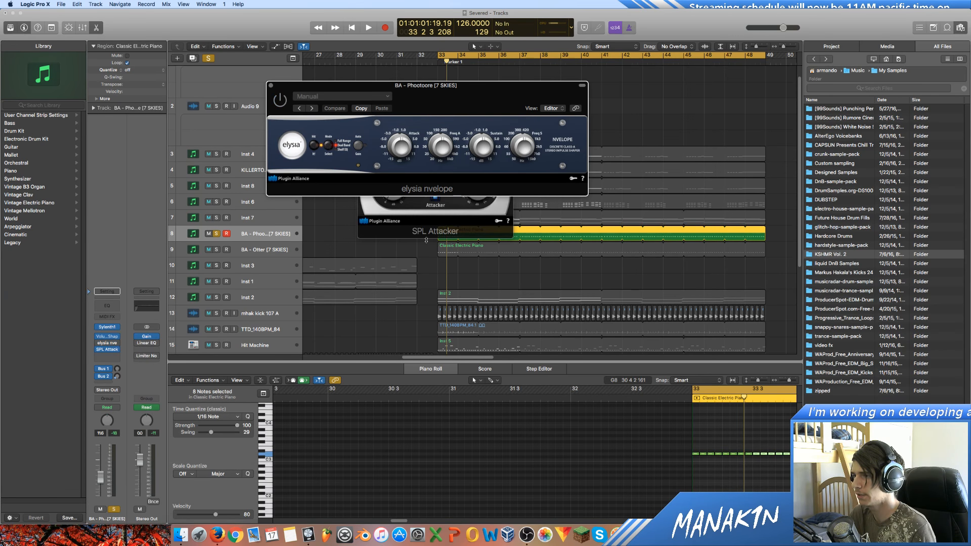
# Raise the SPL Attacker's attack amount while the soloed BA - Phootoore bass plays, and stop playback.
pyautogui.press('space')
pyautogui.moveTo(397, 191); pyautogui.dragTo(401, 147)
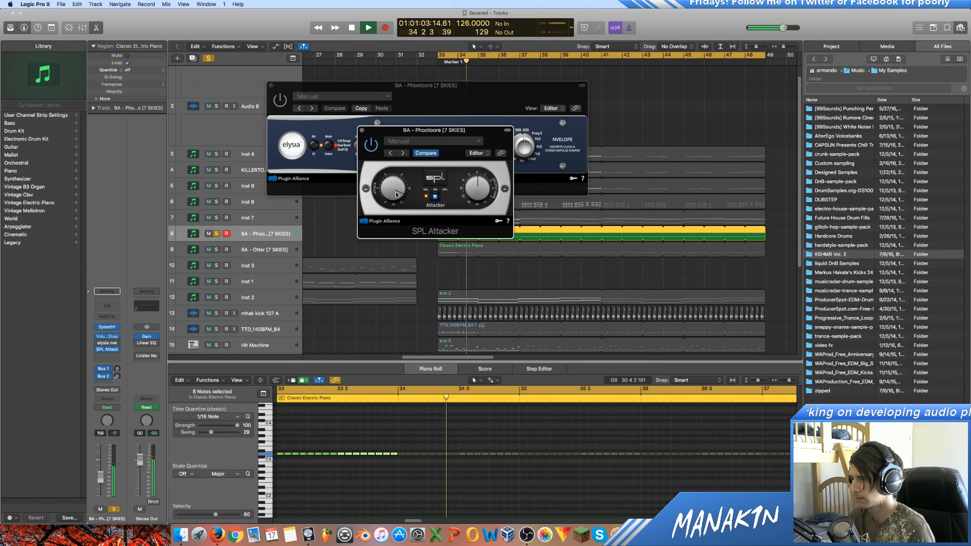
pyautogui.press('space')
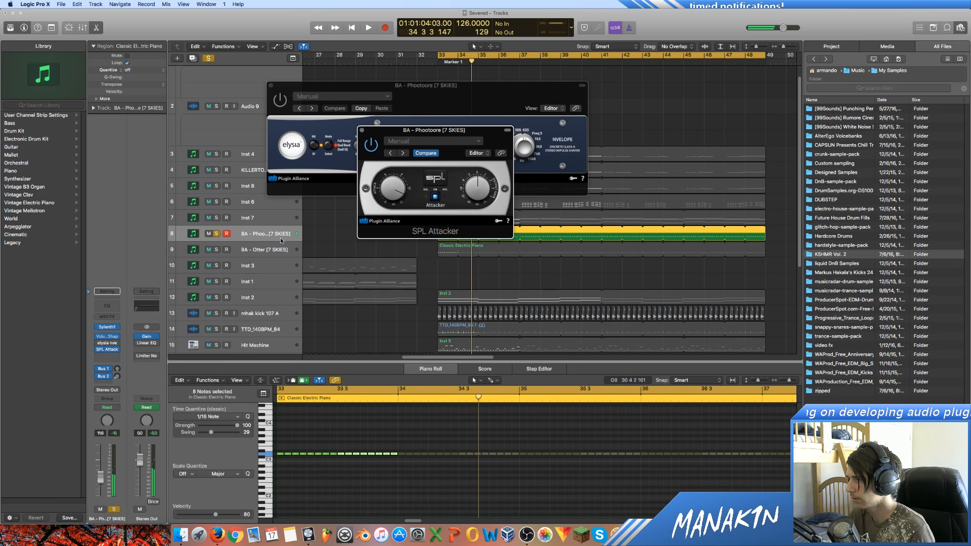
# Compare the soloed bass with SPL Attacker enabled and bypassed during playback.
pyautogui.press('space')
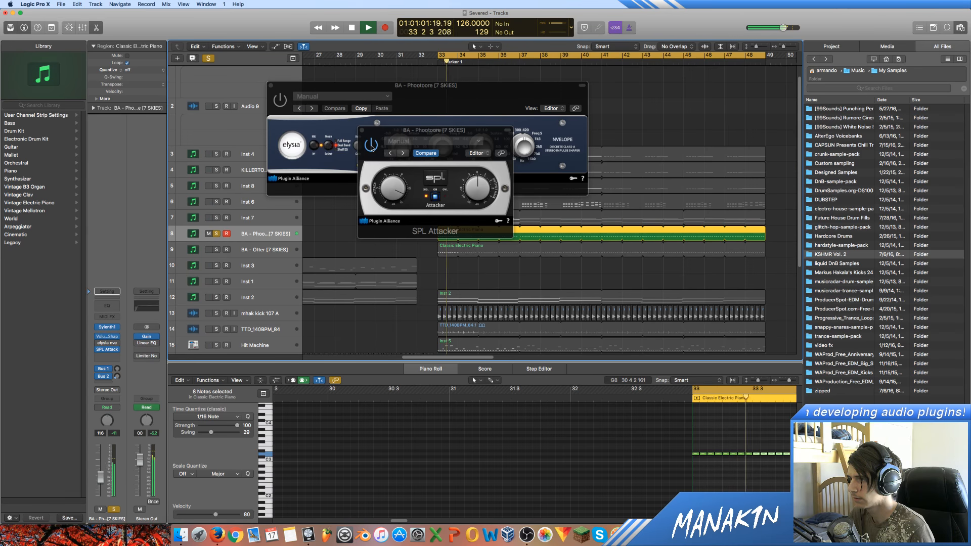
pyautogui.click(371, 145)
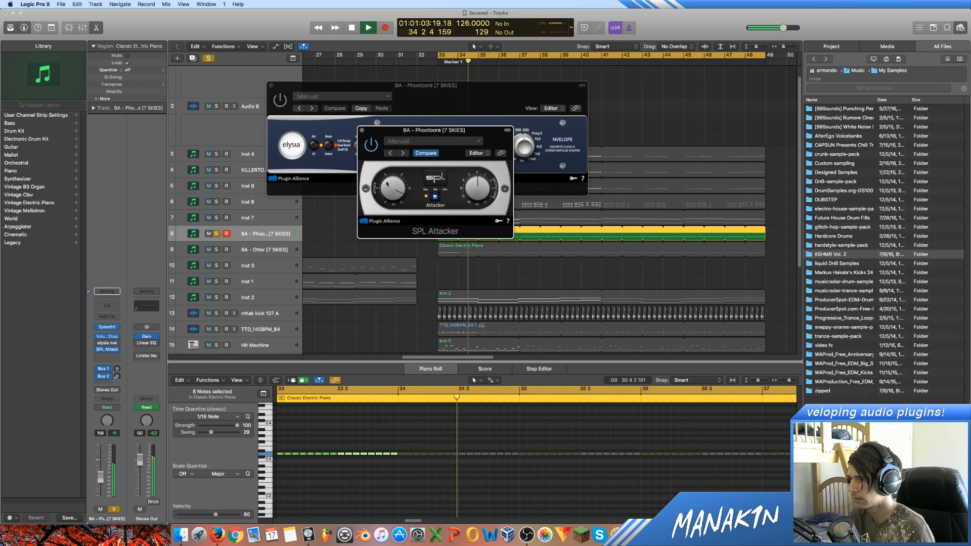
pyautogui.click(371, 145)
pyautogui.press('space')
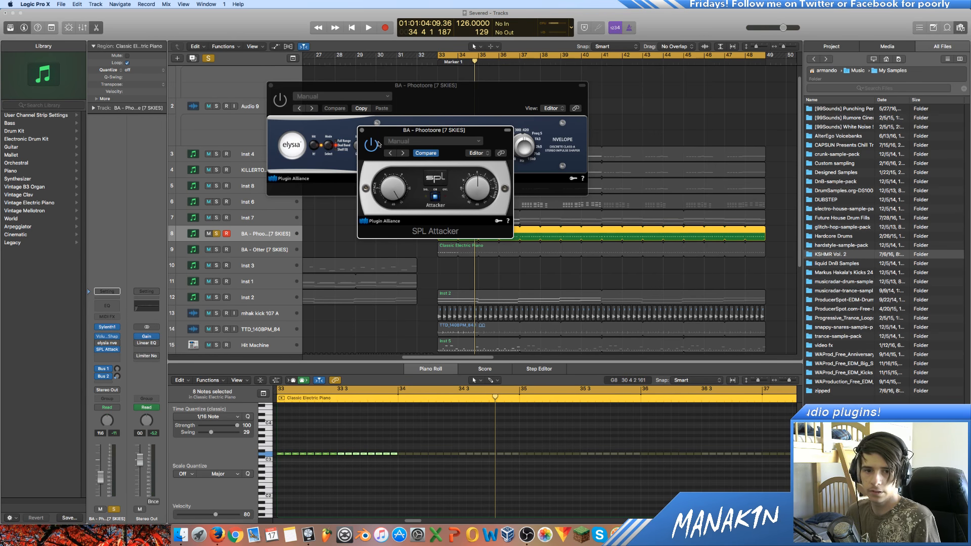
pyautogui.press('space')
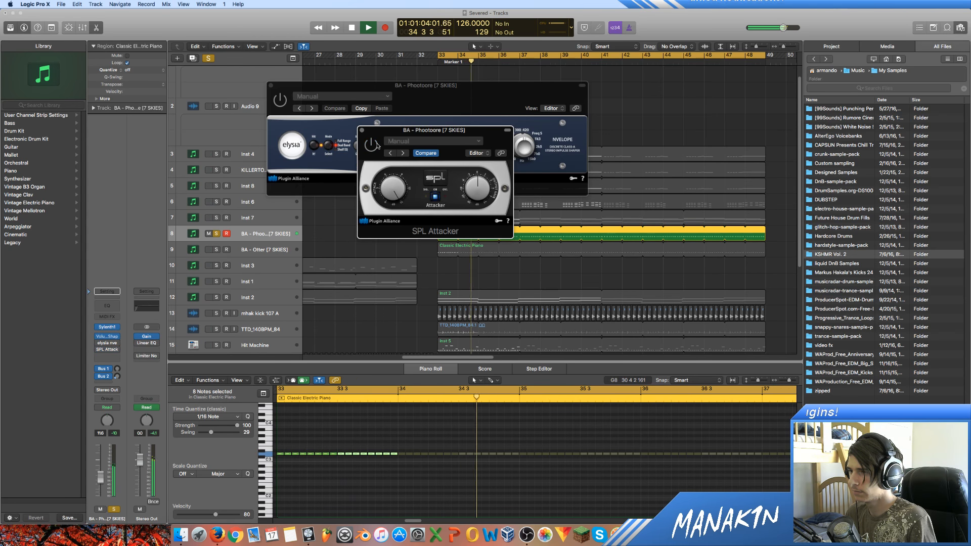
pyautogui.press('space')
# Bring the elysia nvelope window forward, try its Full Range mode and return it to Dual Band.
pyautogui.click(433, 96)
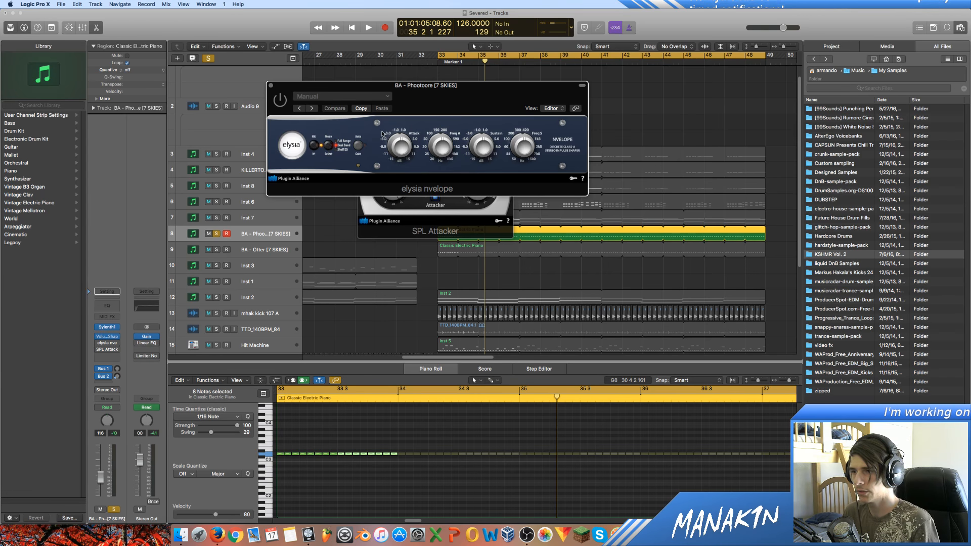
pyautogui.moveTo(422, 85); pyautogui.dragTo(496, 125)
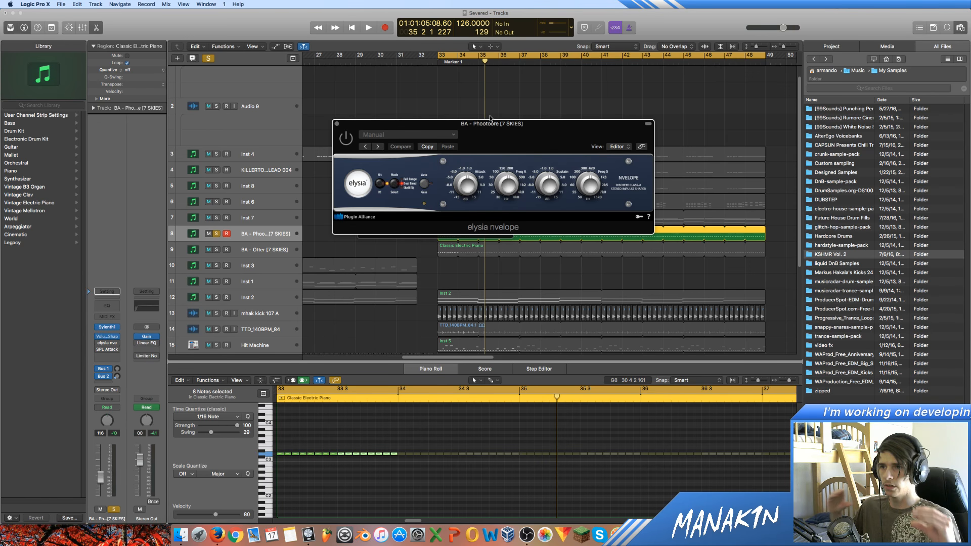
pyautogui.moveTo(490, 120); pyautogui.dragTo(484, 100)
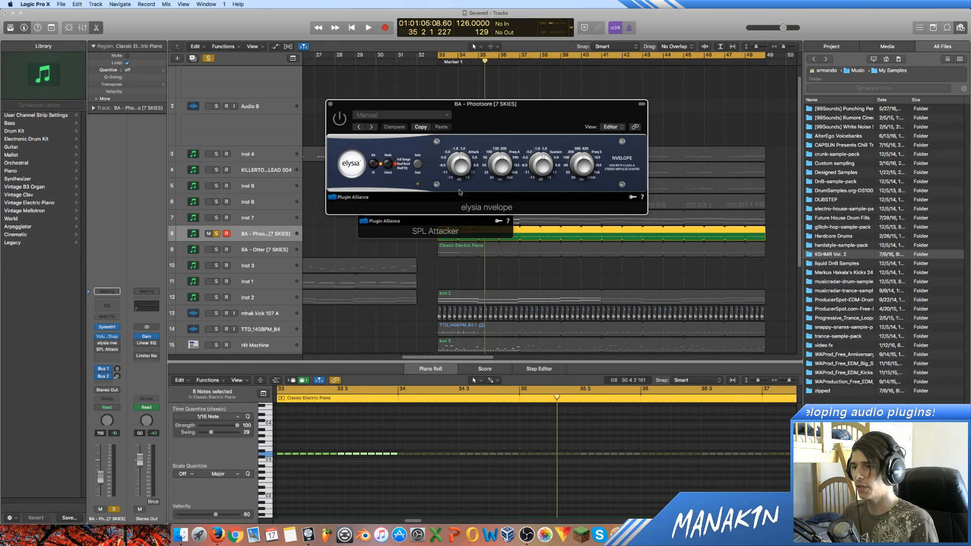
pyautogui.click(396, 162)
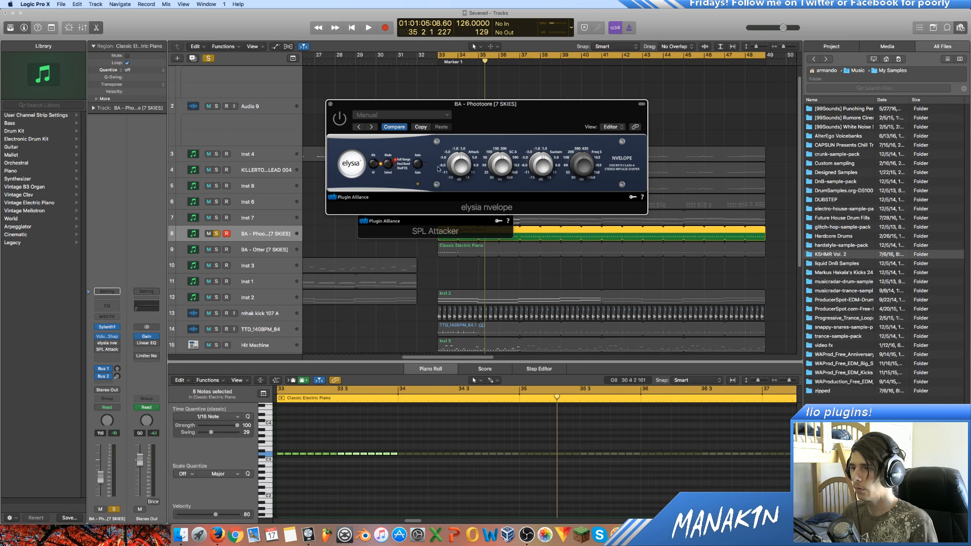
pyautogui.click(389, 164)
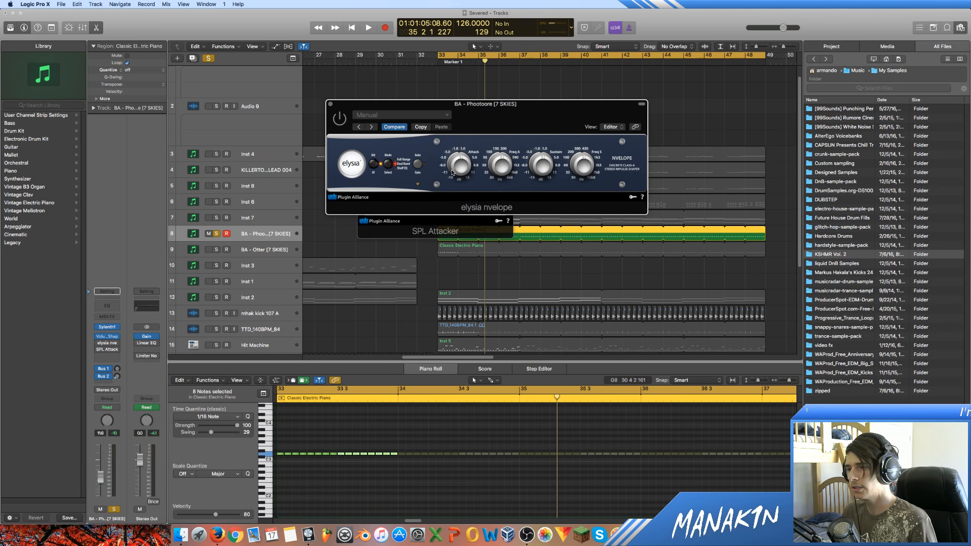
pyautogui.moveTo(452, 160)
pyautogui.mouseDown()
pyautogui.moveTo(458, 170)
pyautogui.moveTo(463, 160)
pyautogui.mouseUp()
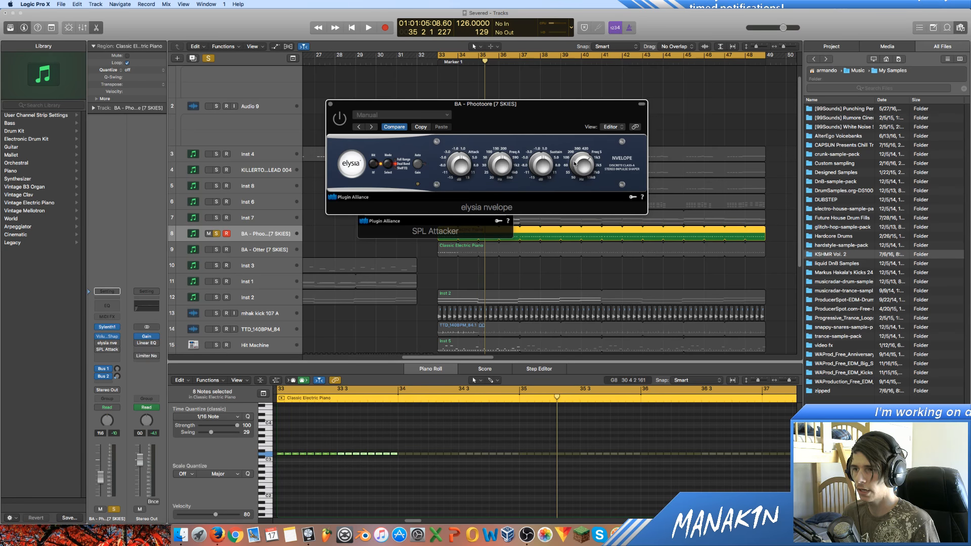
# Insert a Channel EQ on the BA - Phootoore track and place its window beside the elysia nvelope window.
pyautogui.moveTo(548, 176); pyautogui.dragTo(546, 172)
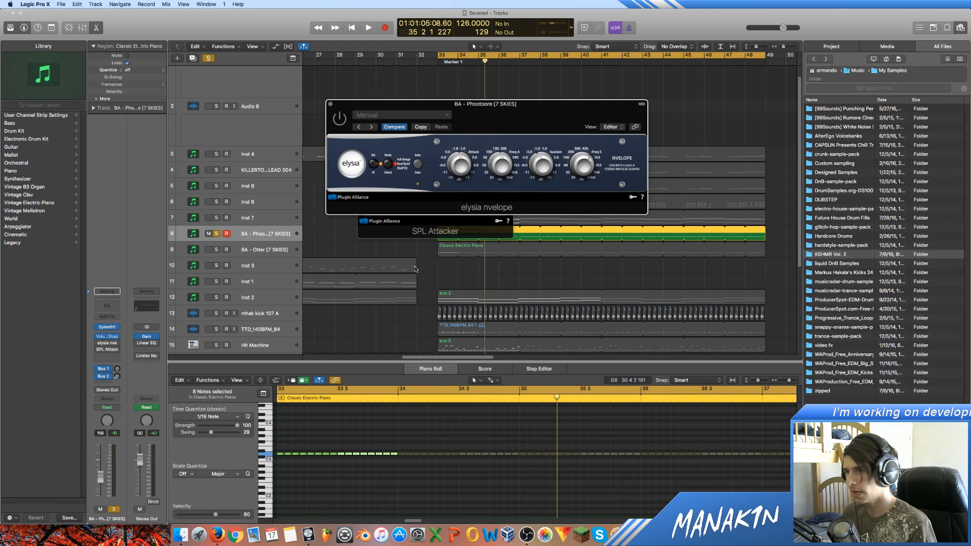
pyautogui.click(113, 302)
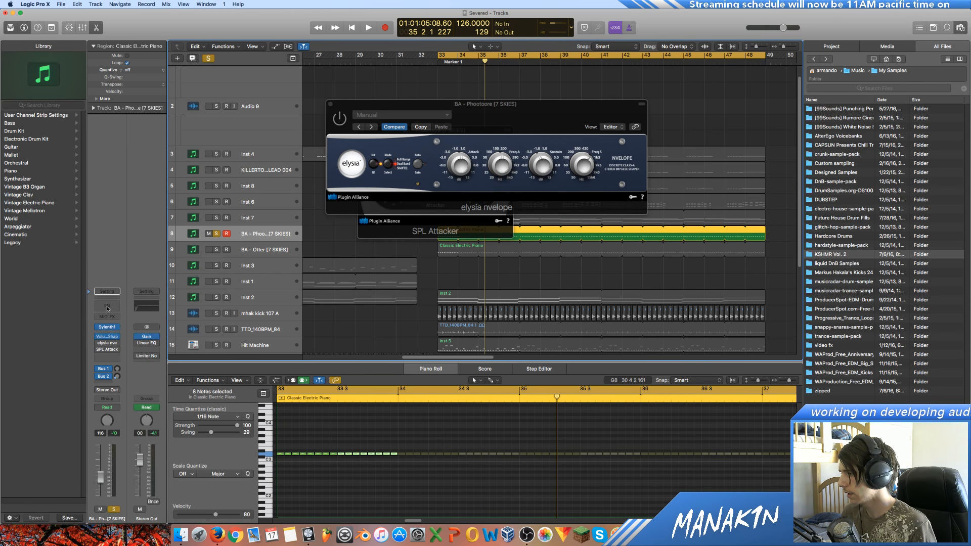
pyautogui.click(107, 307)
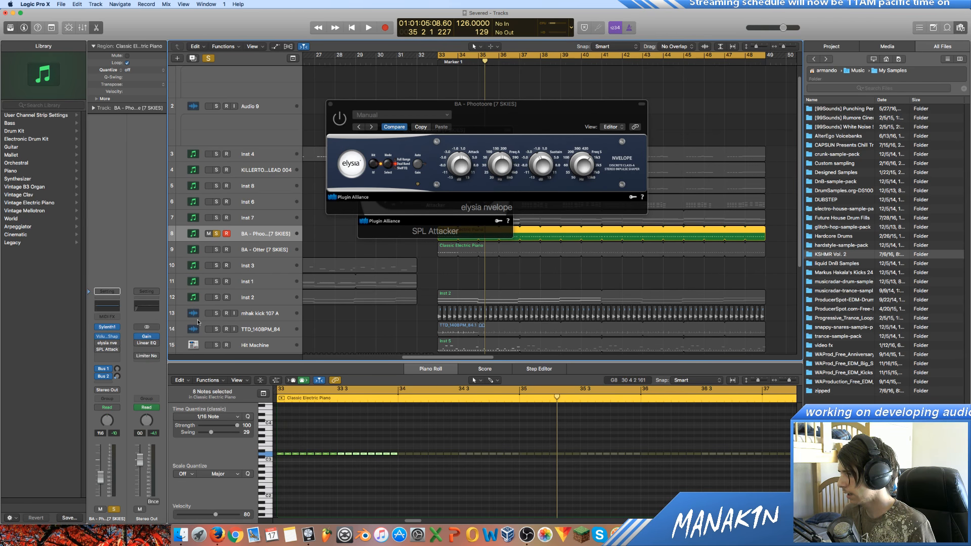
pyautogui.click(108, 356)
pyautogui.moveTo(475, 123); pyautogui.dragTo(505, 134)
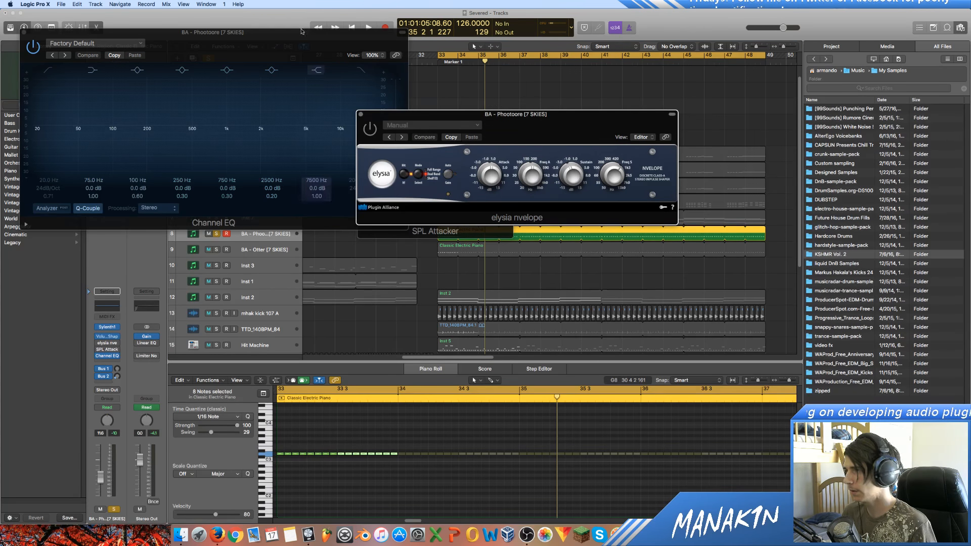
pyautogui.moveTo(213, 31); pyautogui.dragTo(368, 70)
# Remove SPL Attacker from the BA - Phootoore track and arrange the Channel EQ and elysia nvelope windows.
pyautogui.click(109, 349)
pyautogui.click(116, 361)
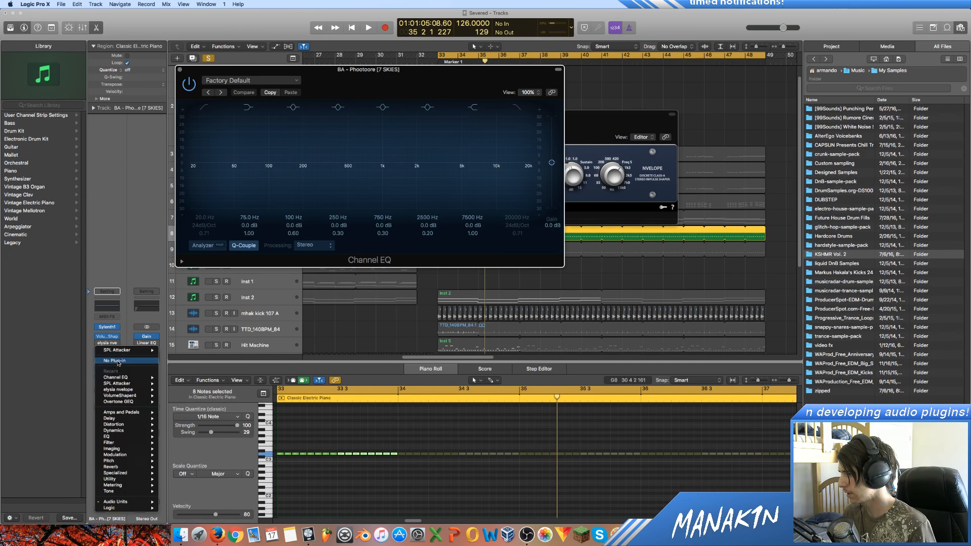
pyautogui.moveTo(348, 77); pyautogui.dragTo(443, 103)
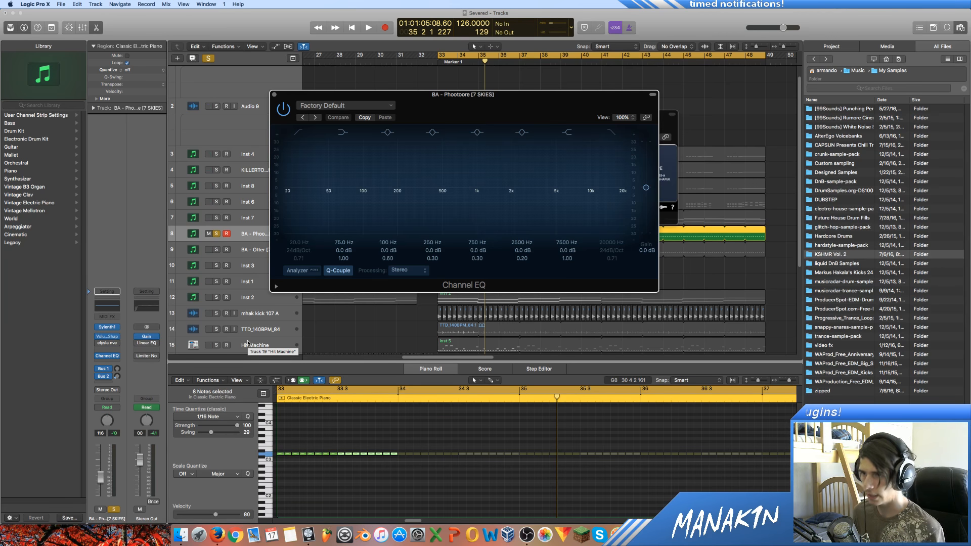
pyautogui.moveTo(525, 101); pyautogui.dragTo(393, 94)
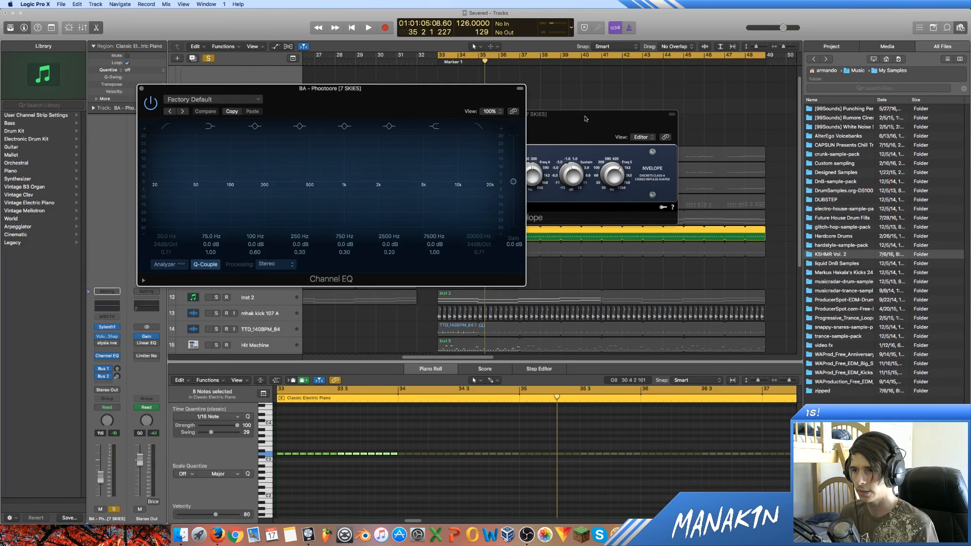
pyautogui.moveTo(585, 119); pyautogui.dragTo(717, 143)
pyautogui.moveTo(303, 89); pyautogui.dragTo(478, 135)
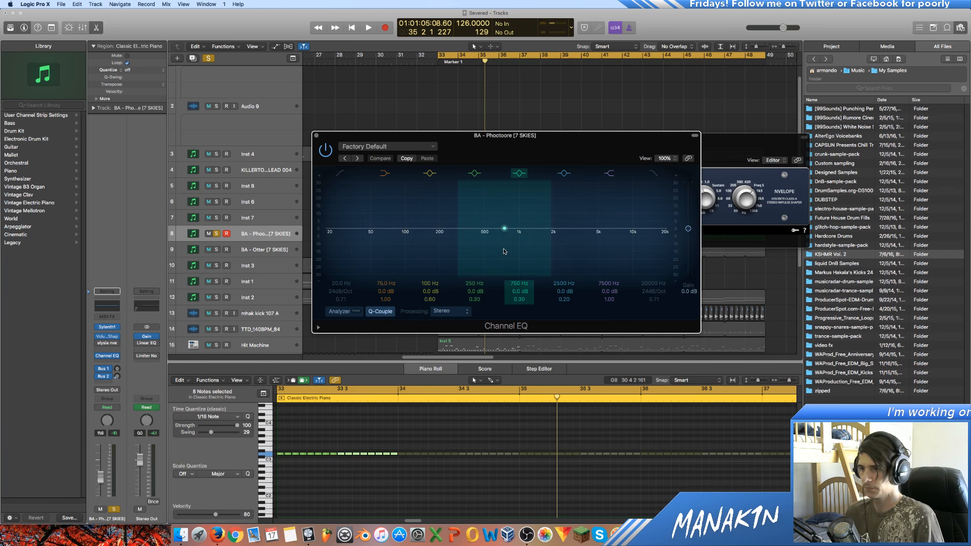
# Shift the Channel EQ's 750 Hz band to 315 Hz with a +14.0 dB boost while the soloed bass plays.
pyautogui.press('space')
pyautogui.moveTo(504, 251); pyautogui.dragTo(457, 221)
pyautogui.press('space')
pyautogui.moveTo(604, 143); pyautogui.dragTo(484, 149)
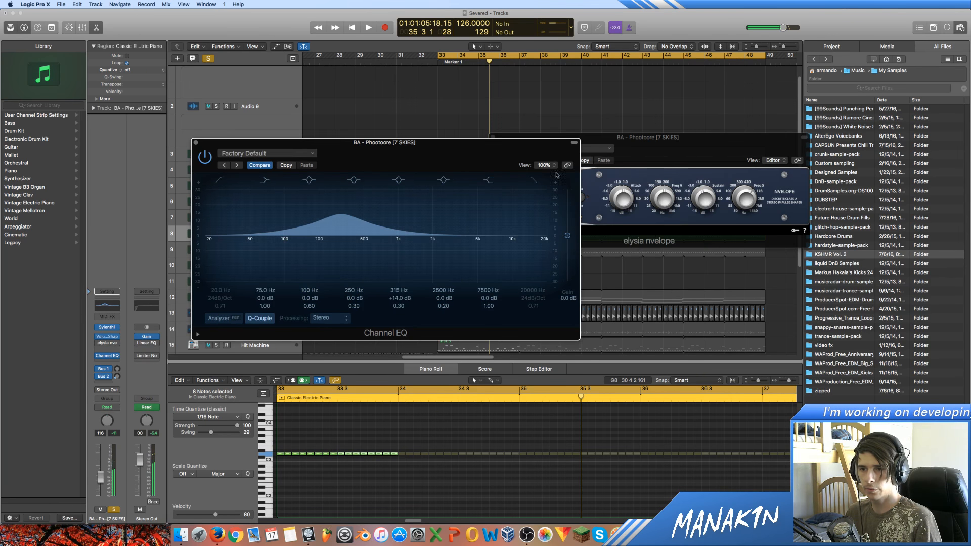
# Enable elysia nvelope and adjust its sustain amount while the soloed bass plays, and stop playback.
pyautogui.click(706, 152)
pyautogui.click(744, 206)
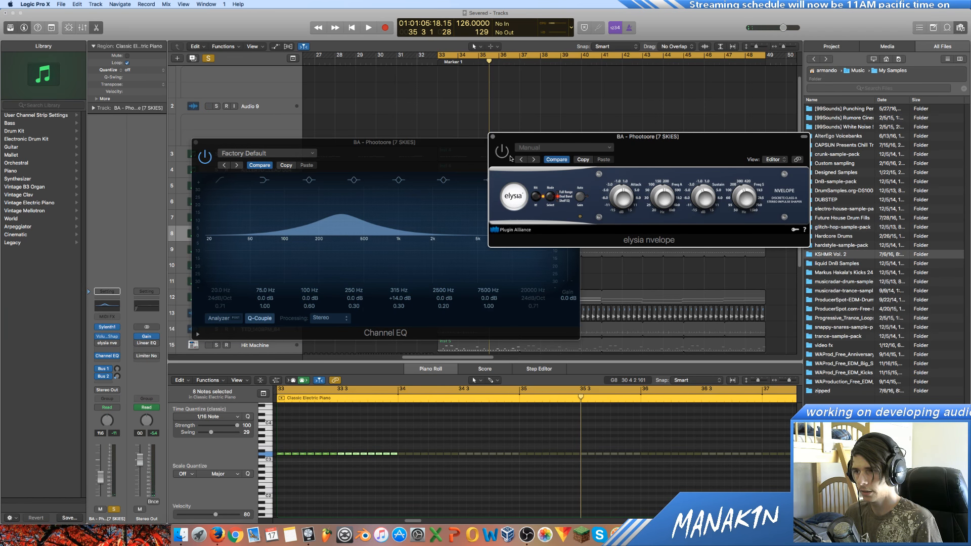
pyautogui.press('space')
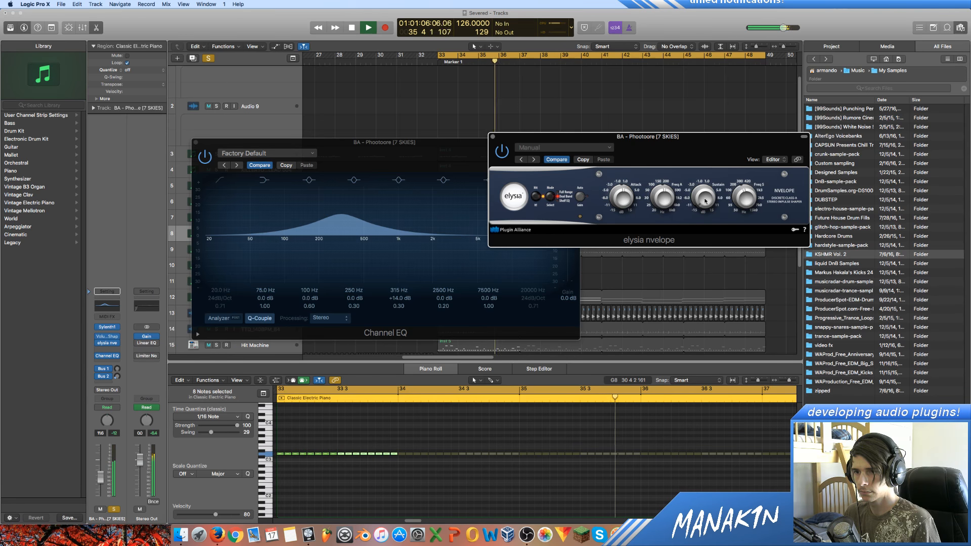
pyautogui.moveTo(706, 201)
pyautogui.mouseDown()
pyautogui.moveTo(705, 189)
pyautogui.moveTo(752, 201)
pyautogui.moveTo(711, 206)
pyautogui.mouseUp()
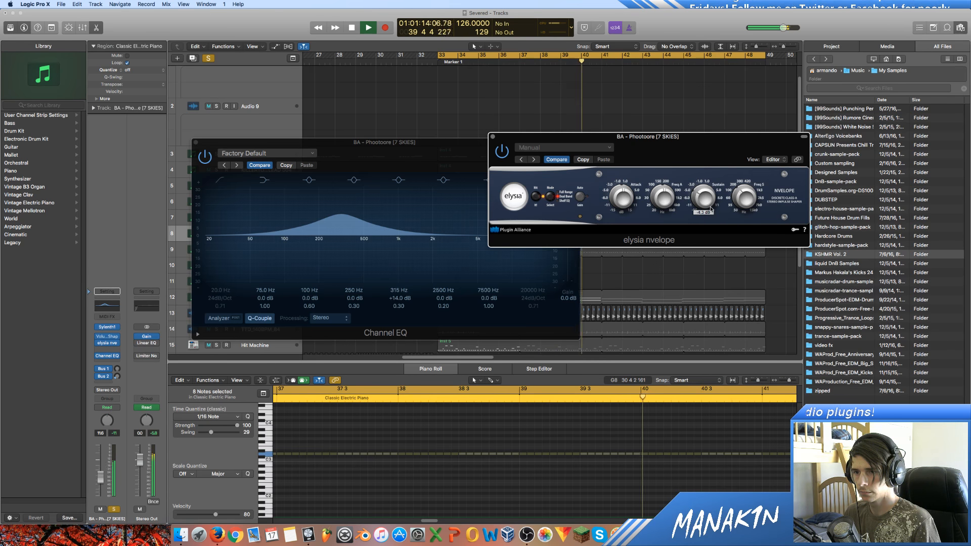
pyautogui.press('space')
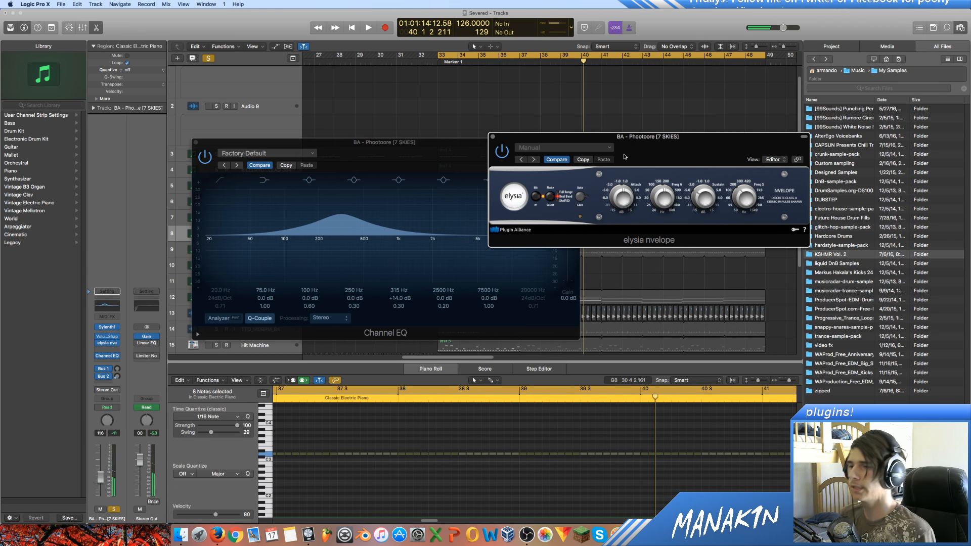
# Turn off the Channel EQ's 315 Hz band and audition the bass with elysia nvelope switched on and off.
pyautogui.click(454, 258)
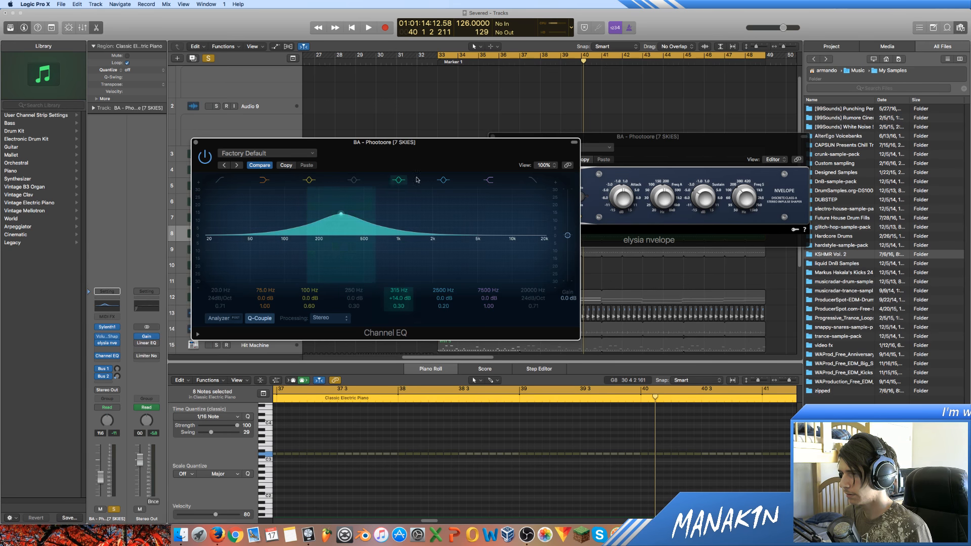
pyautogui.click(397, 183)
pyautogui.press('space')
pyautogui.click(589, 138)
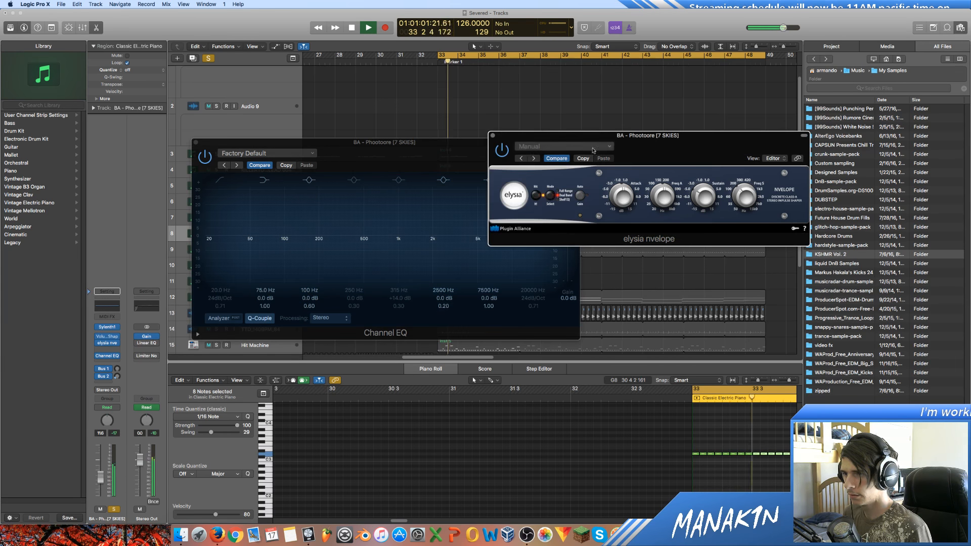
pyautogui.click(500, 153)
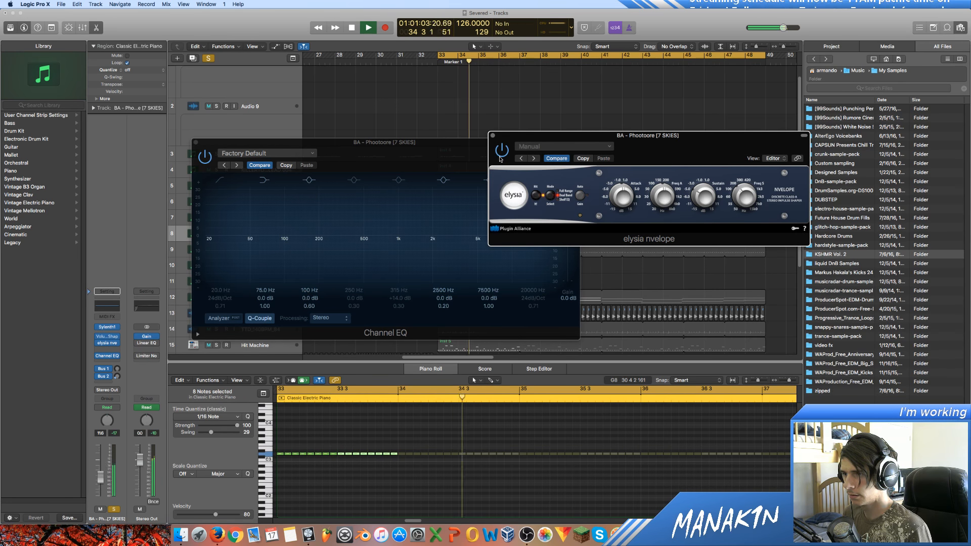
pyautogui.press('space')
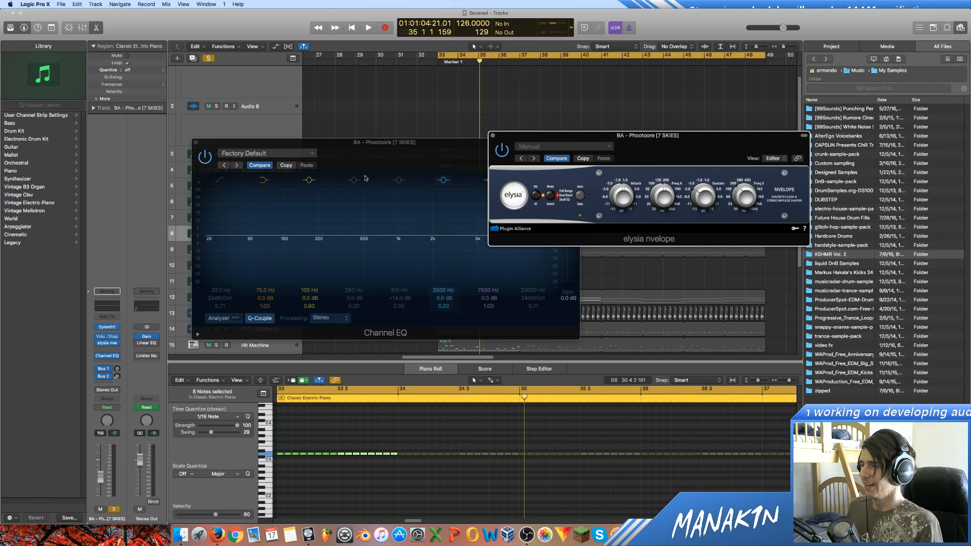
# Shift the Channel EQ's 2500 Hz band to 3300 Hz with a +10.0 dB boost and 0.71 Q during playback.
pyautogui.click(423, 186)
pyautogui.click(443, 180)
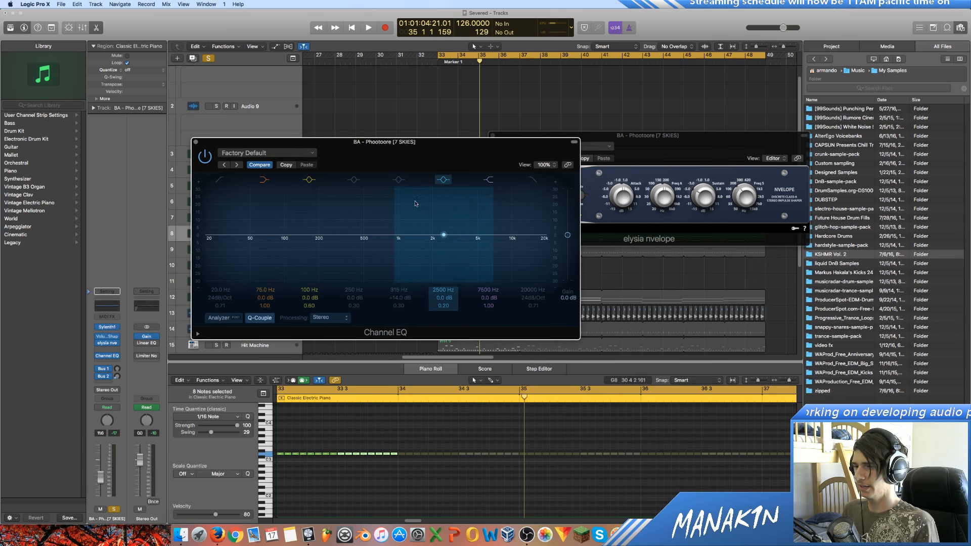
pyautogui.press('space')
pyautogui.moveTo(443, 235); pyautogui.dragTo(487, 217)
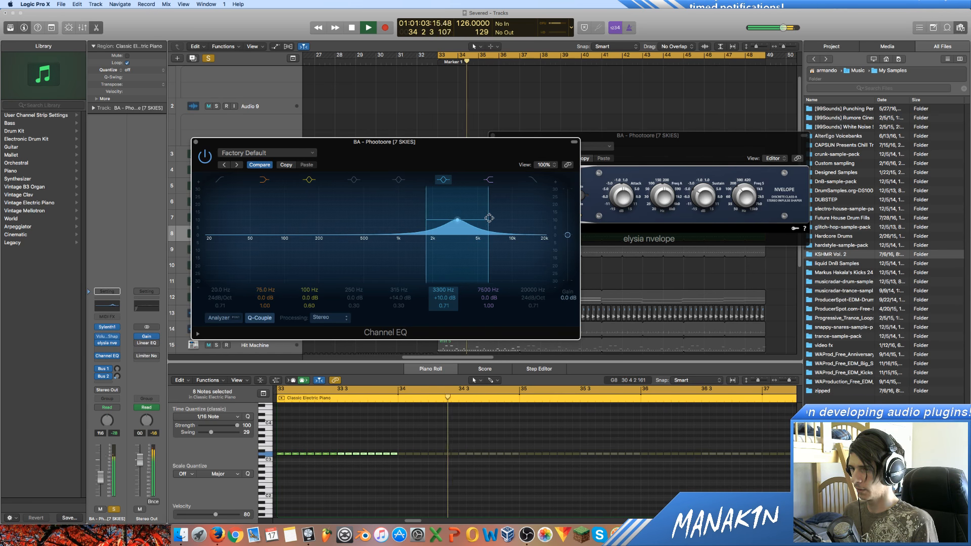
pyautogui.press('space')
# Push the Channel EQ's upper-mid boost to 4000 Hz and +14.5 dB while listening to the soloed bass.
pyautogui.moveTo(670, 146); pyautogui.dragTo(629, 157)
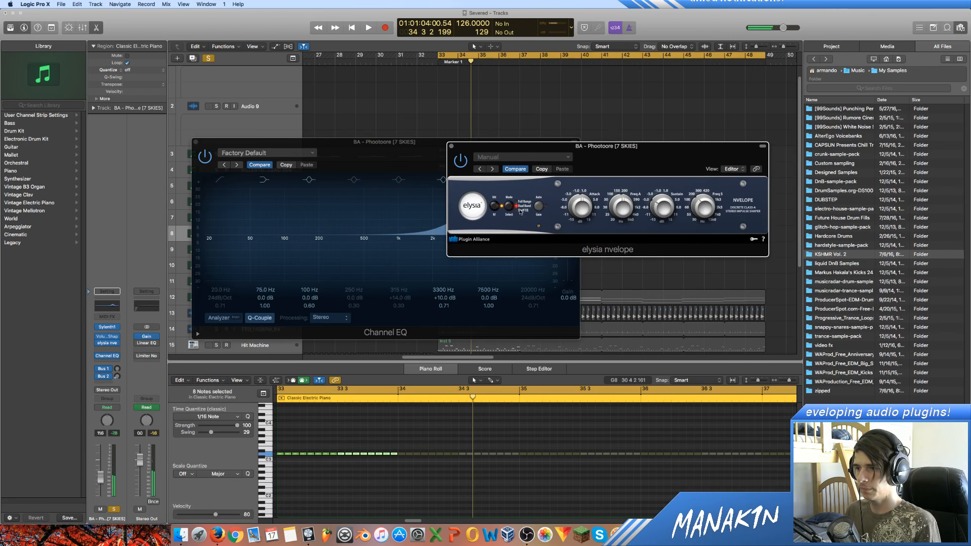
pyautogui.click(455, 260)
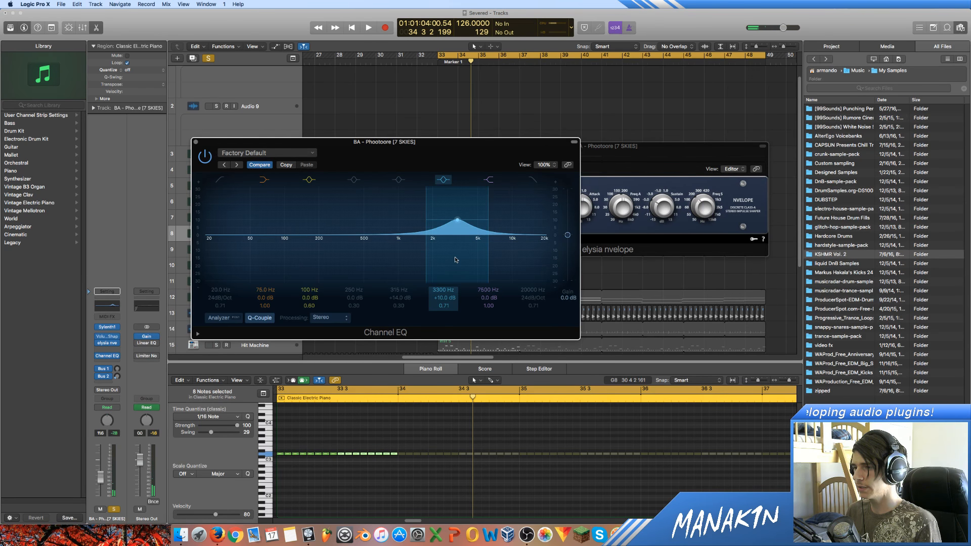
pyautogui.moveTo(455, 259); pyautogui.dragTo(468, 237)
pyautogui.press('space')
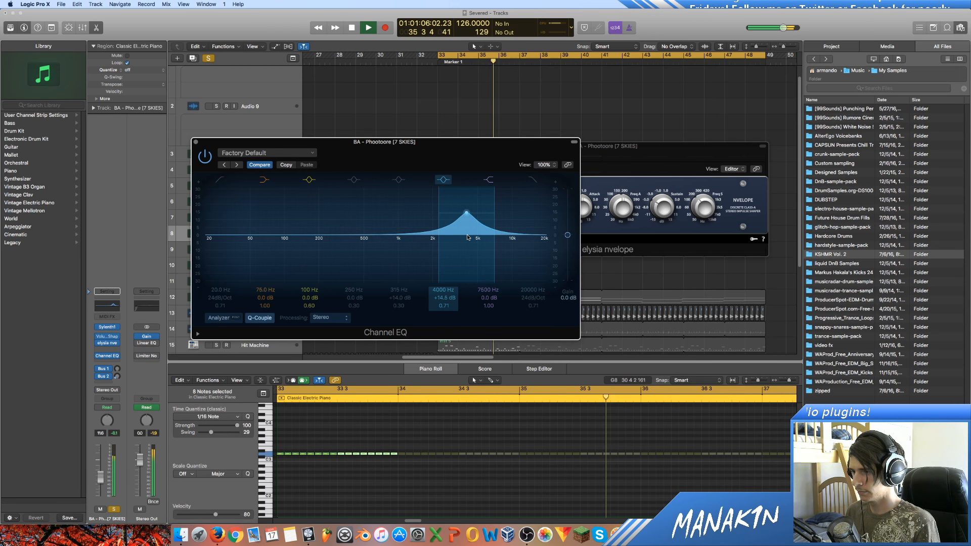
pyautogui.press('space')
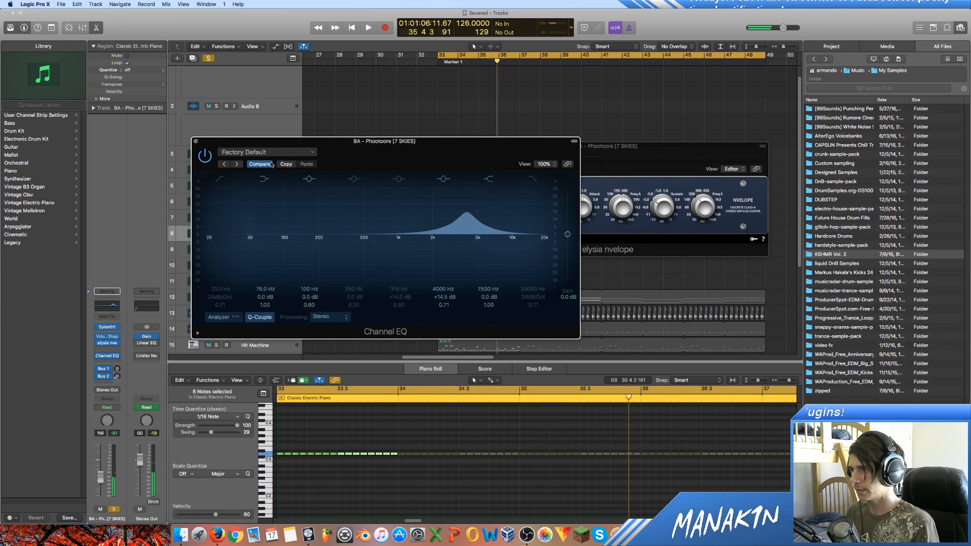
# Bypass the Channel EQ and adjust elysia nvelope's attack frequency and attack amount while auditioning the bass.
pyautogui.click(627, 213)
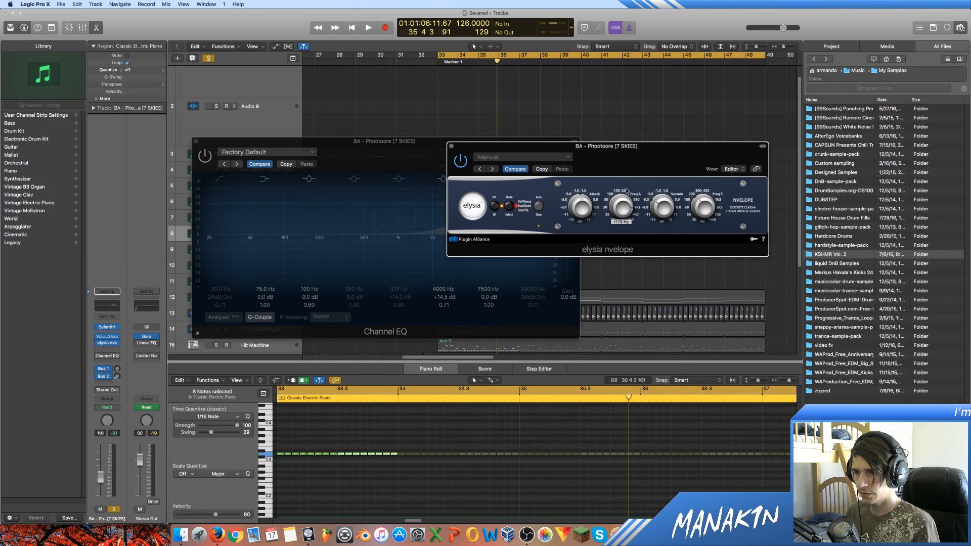
pyautogui.moveTo(627, 191); pyautogui.dragTo(630, 189)
pyautogui.press('space')
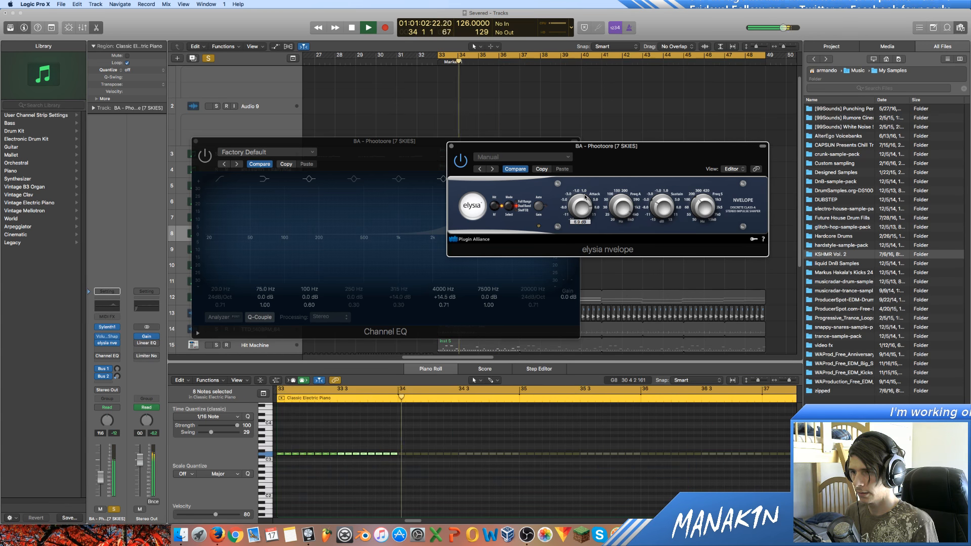
pyautogui.press('space')
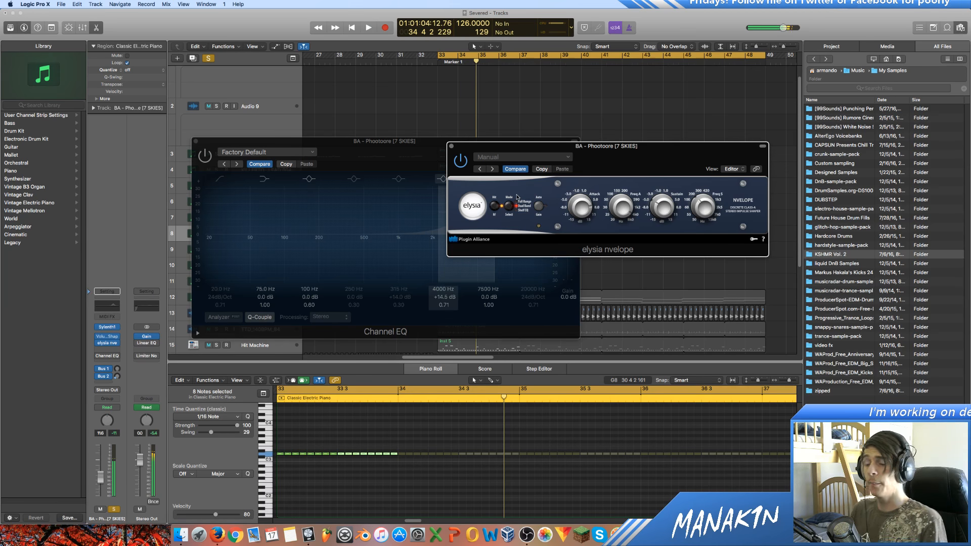
# Compare the soloed bass with elysia nvelope enabled and bypassed during playback, trying its attack control.
pyautogui.press('space')
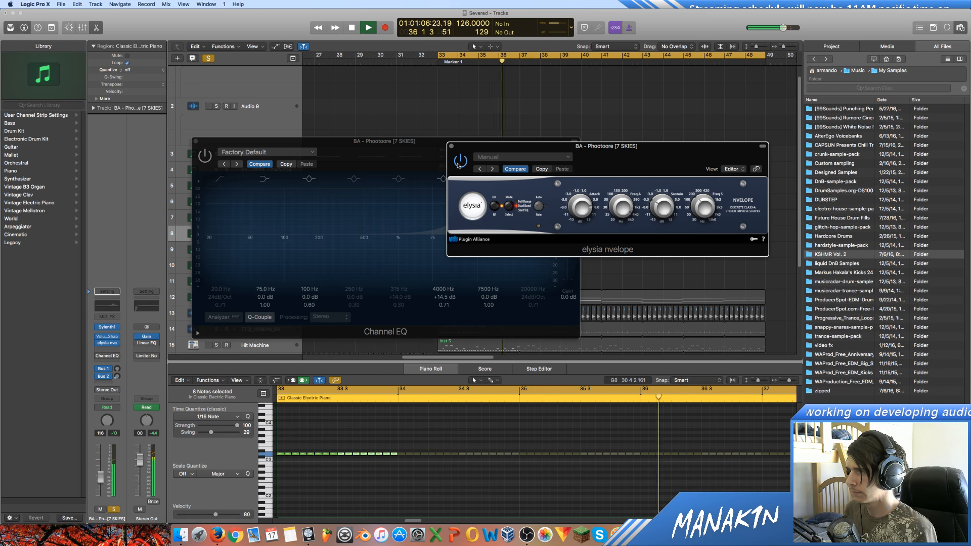
pyautogui.press('space')
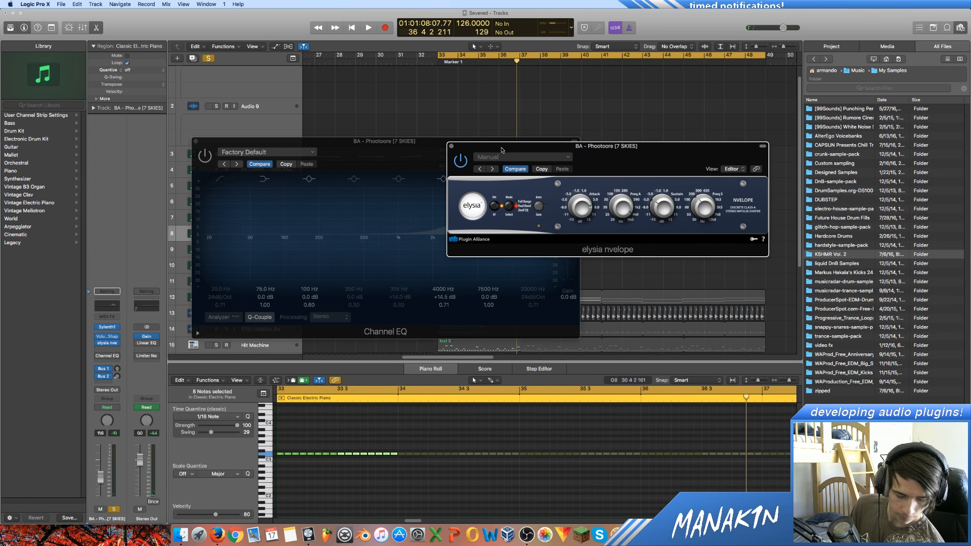
pyautogui.press('space')
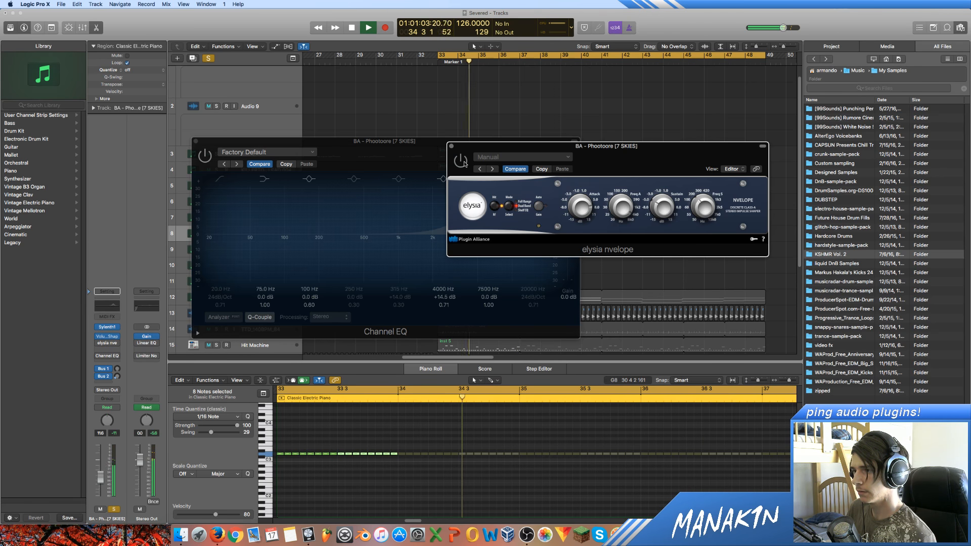
pyautogui.moveTo(584, 200); pyautogui.dragTo(584, 218)
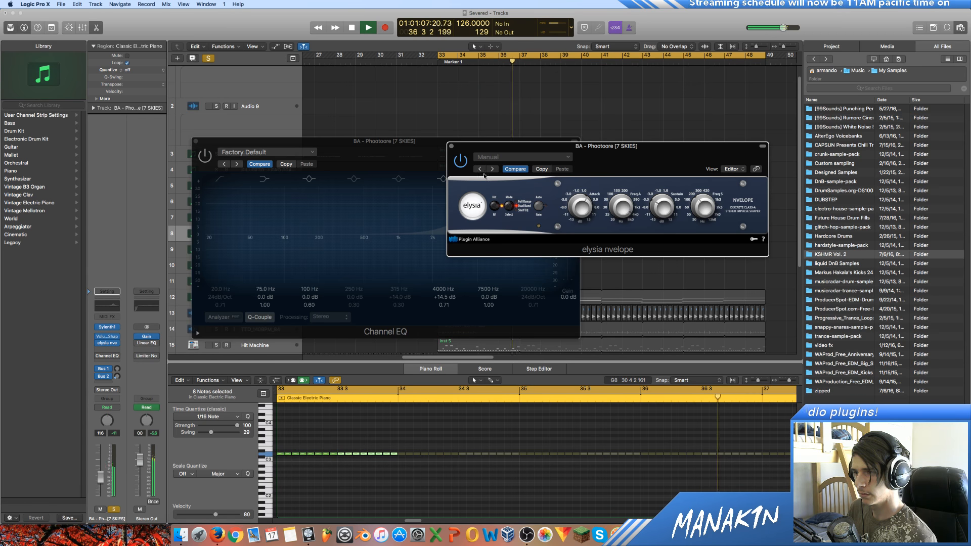
pyautogui.click(464, 163)
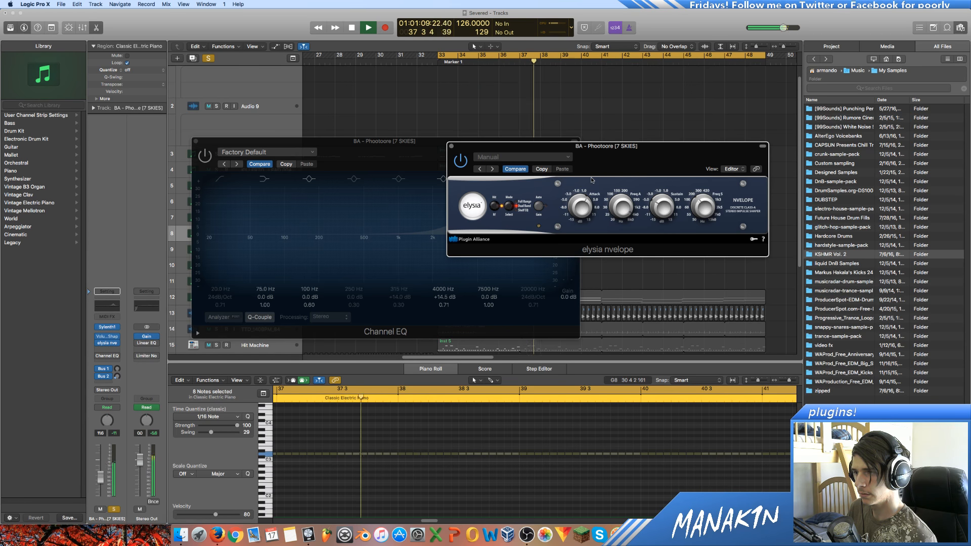
pyautogui.press('space')
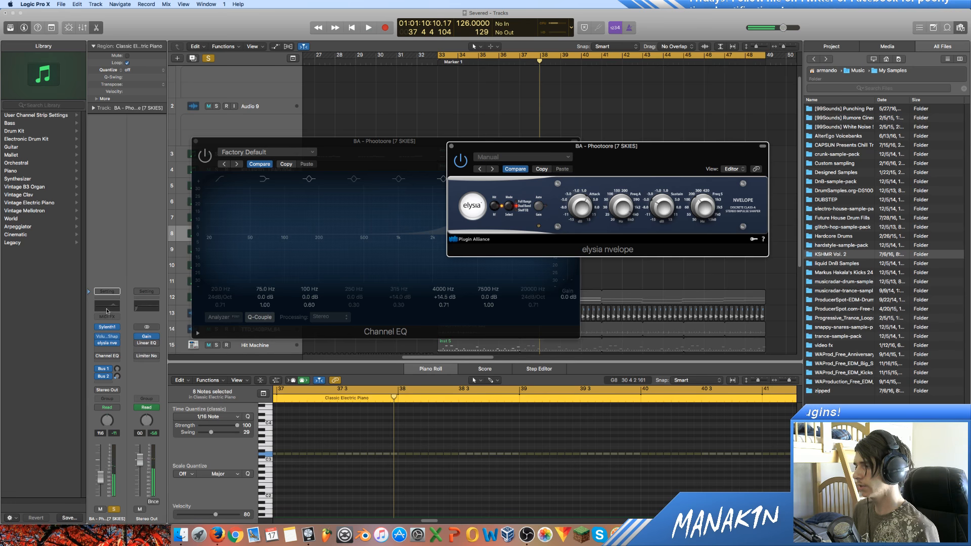
# Close the Channel EQ window, move elysia nvelope aside, and solo the BA - Otter track instead of BA - Phootoore for playback.
pyautogui.click(195, 141)
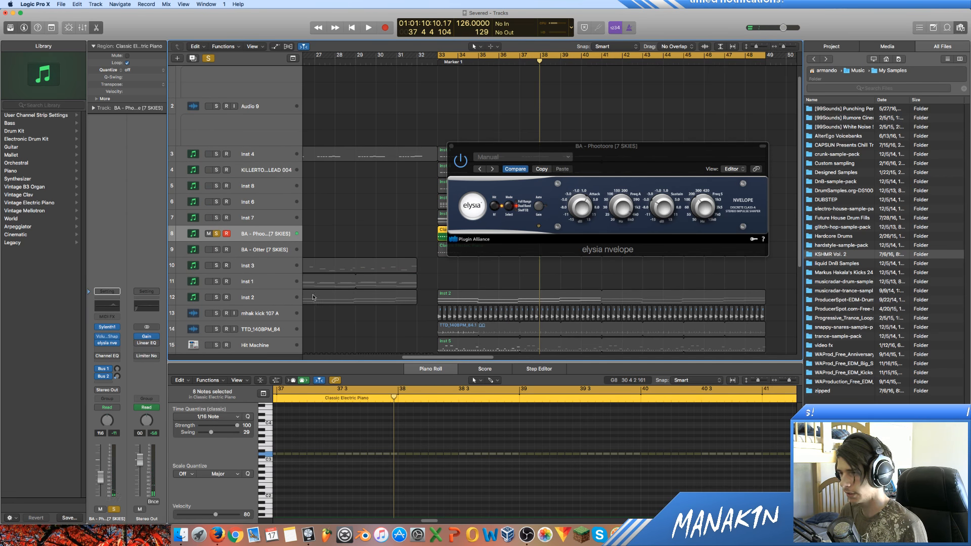
pyautogui.moveTo(488, 152); pyautogui.dragTo(574, 137)
pyautogui.click(246, 251)
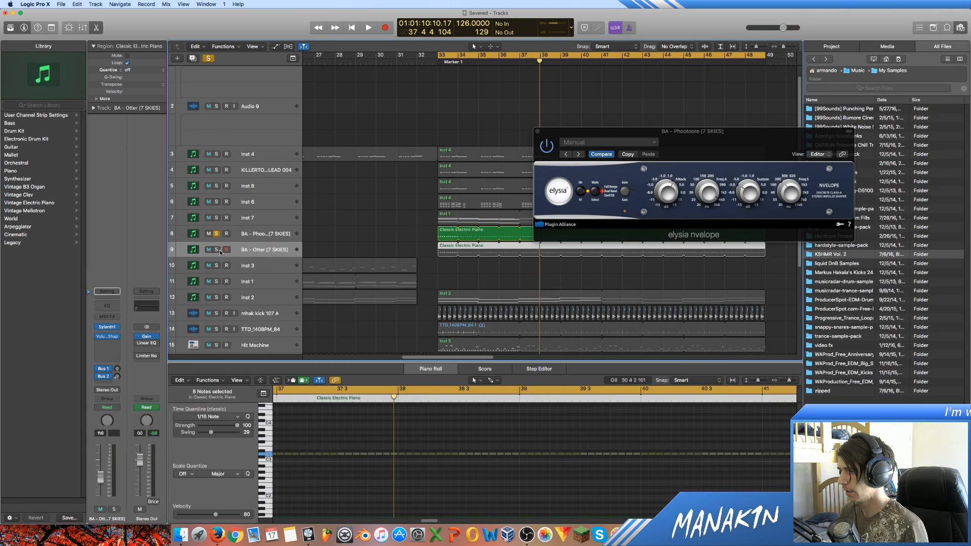
pyautogui.press('space')
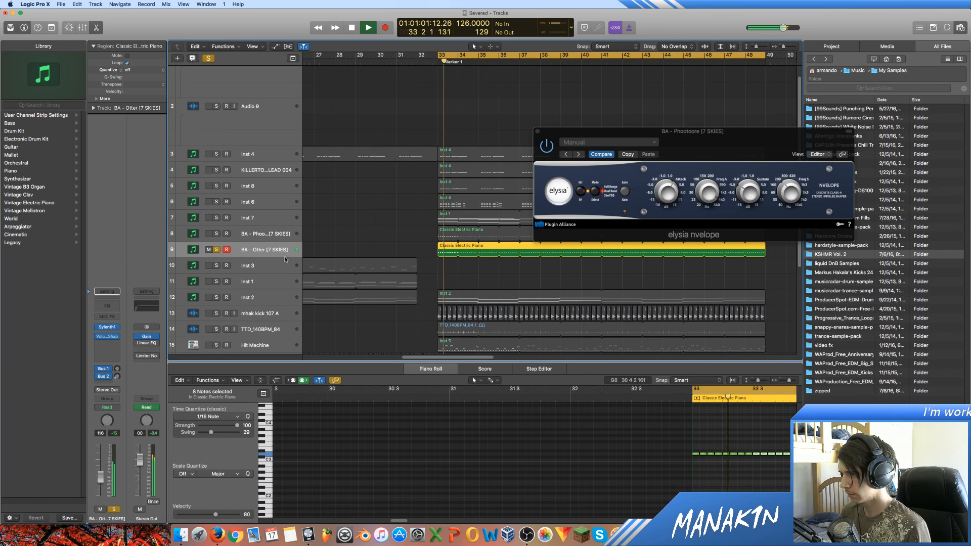
# Open Sylenth1 on the BA - Otter track and shorten Part B's amp envelope decay during playback.
pyautogui.click(104, 329)
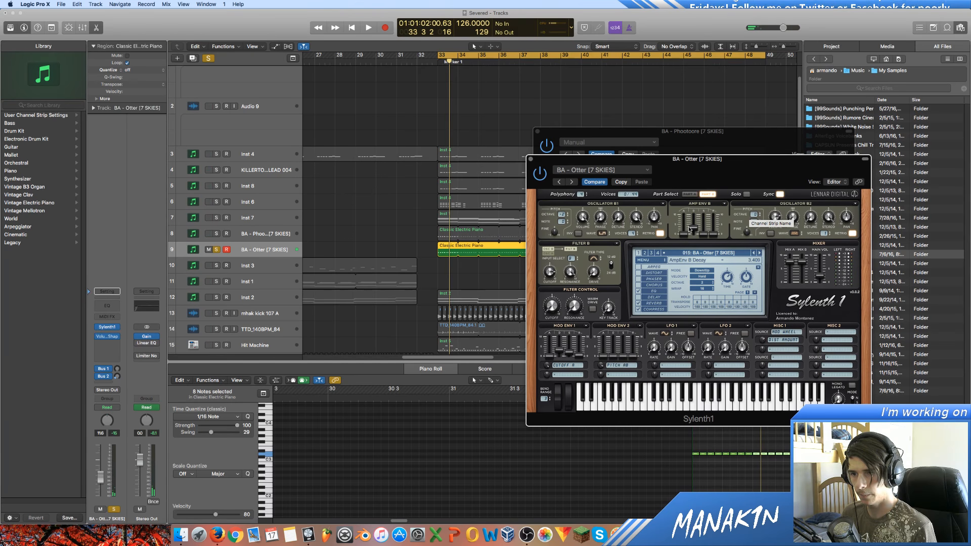
pyautogui.click(690, 195)
pyautogui.click(707, 194)
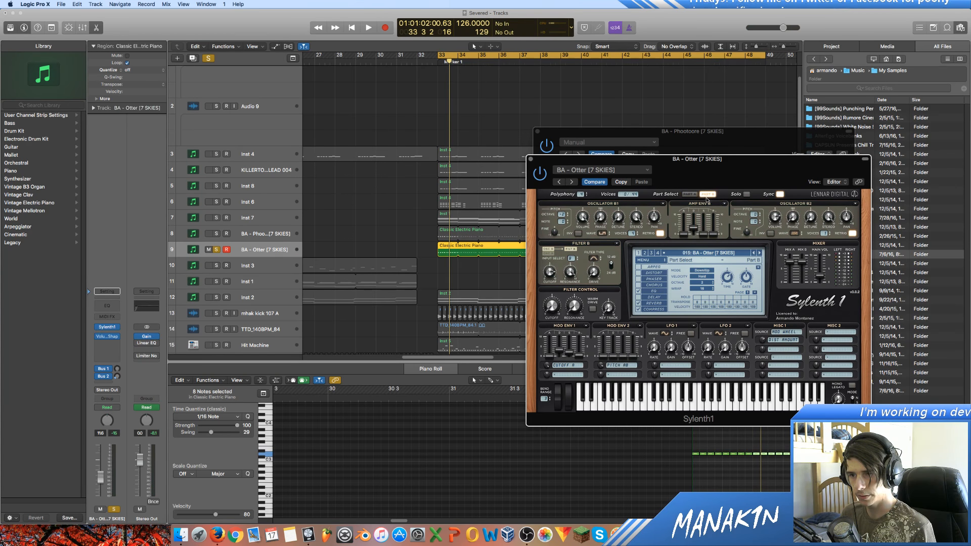
pyautogui.press('space')
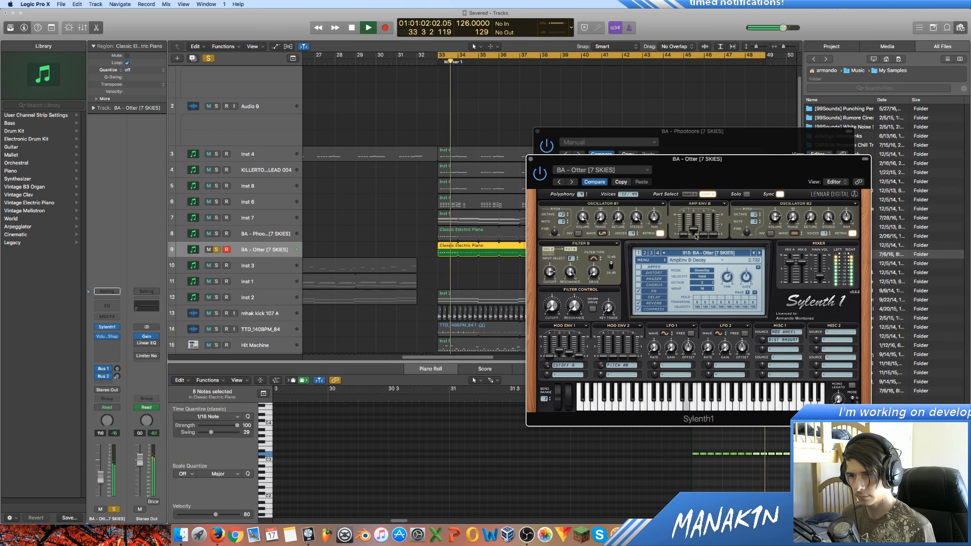
pyautogui.moveTo(696, 240)
pyautogui.mouseDown()
pyautogui.moveTo(700, 219)
pyautogui.moveTo(699, 237)
pyautogui.mouseUp()
# Adjust Part A's amp envelope while auditioning the bass, setting its sustain to about 3.6.
pyautogui.click(689, 194)
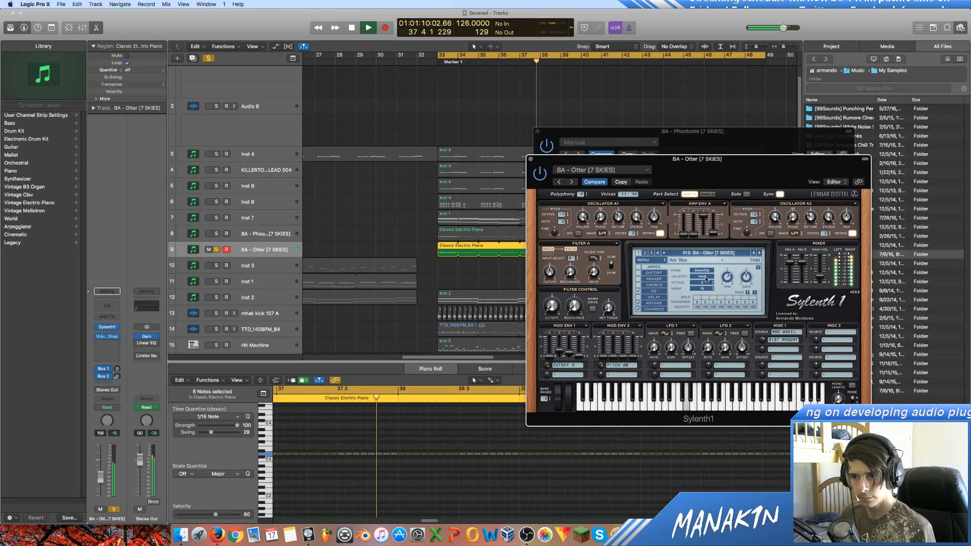
pyautogui.press('space')
pyautogui.moveTo(699, 235); pyautogui.dragTo(702, 197)
pyautogui.press('space')
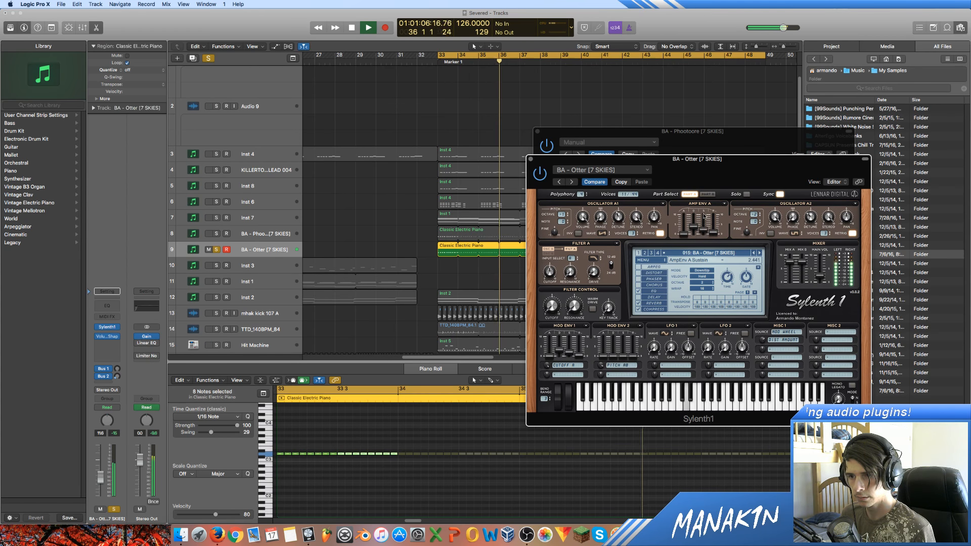
pyautogui.moveTo(702, 234); pyautogui.dragTo(697, 215)
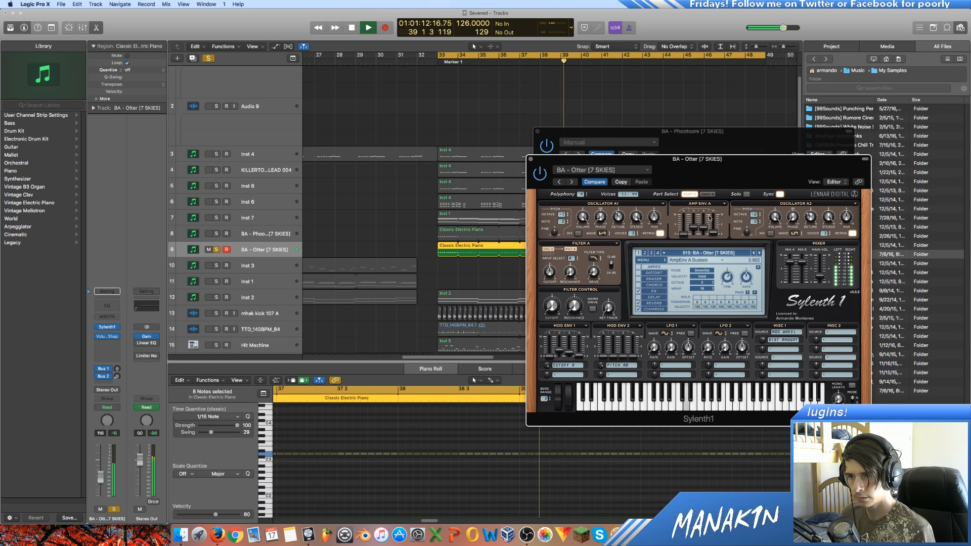
pyautogui.press('space')
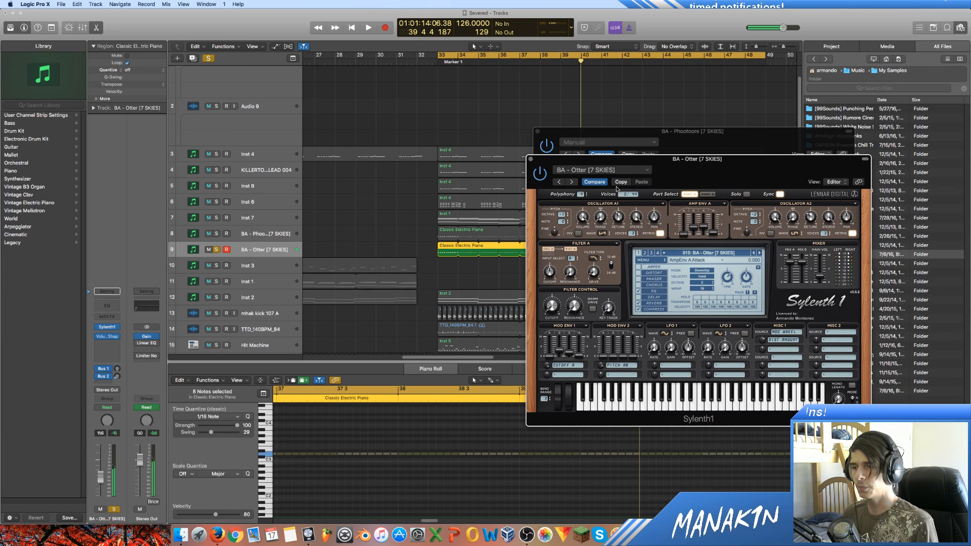
# Move the Sylenth1 window aside and compare the edited BA - Otter sound with its saved settings during playback.
pyautogui.moveTo(576, 158); pyautogui.dragTo(500, 150)
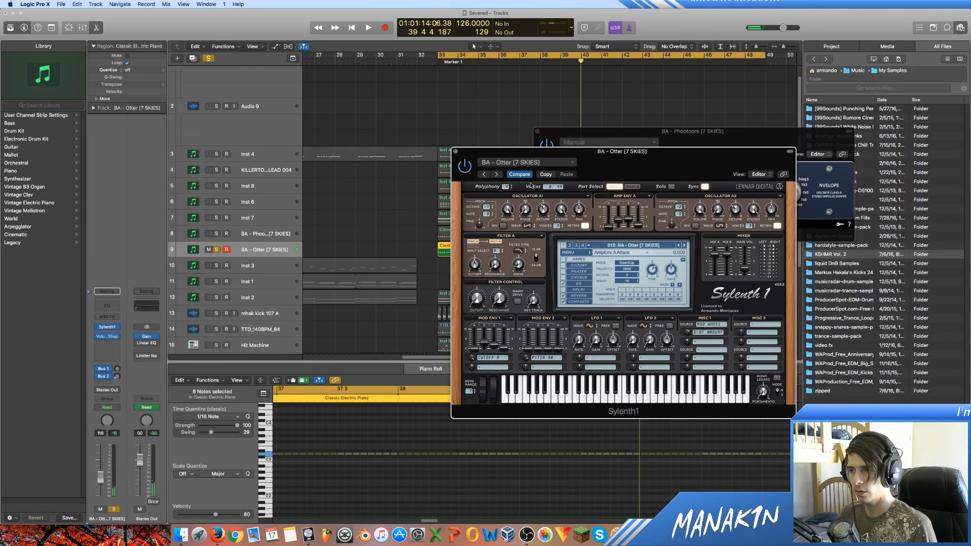
pyautogui.press('space')
pyautogui.click(519, 174)
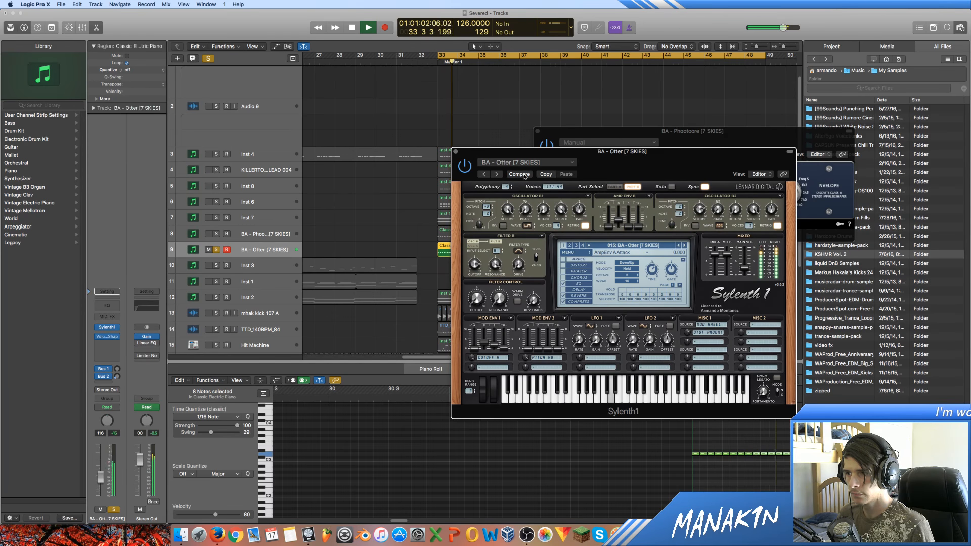
pyautogui.click(525, 176)
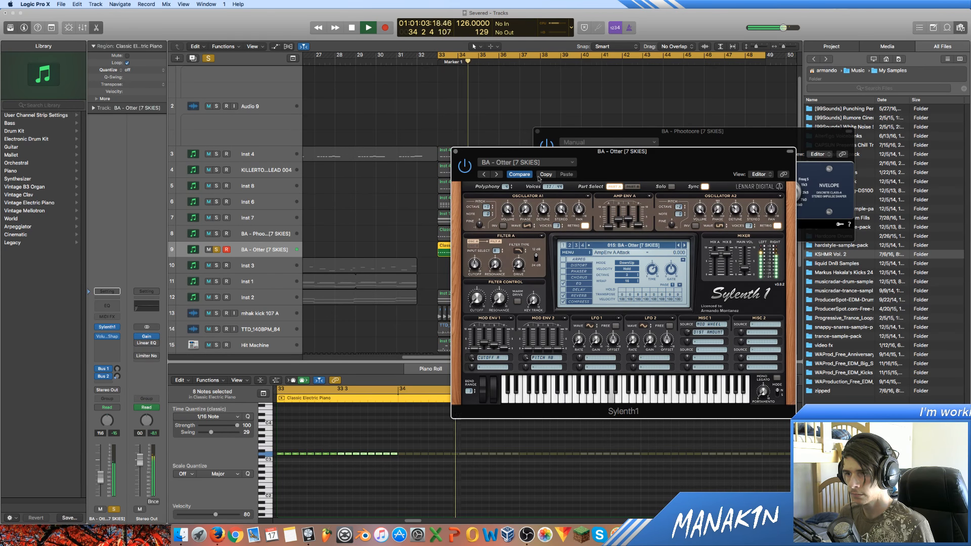
# Fine-tune Part B's amp envelope decay to about 2.36 and compare the edited sound with the saved settings again.
pyautogui.click(632, 187)
pyautogui.moveTo(618, 218); pyautogui.dragTo(622, 220)
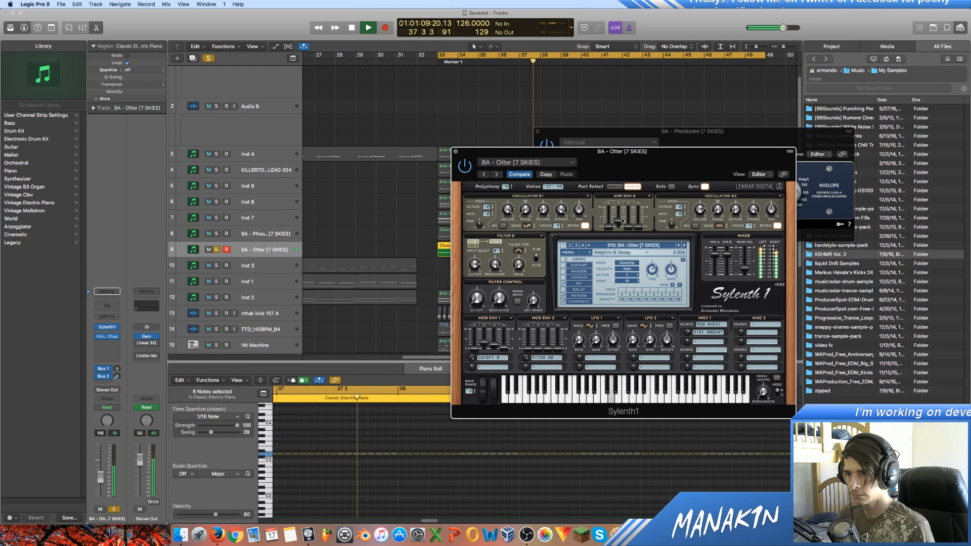
pyautogui.click(517, 175)
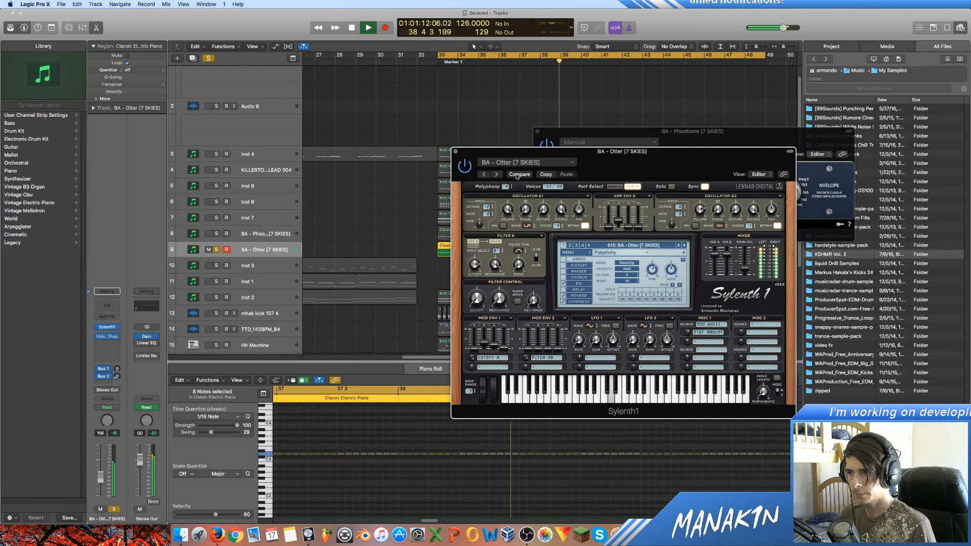
pyautogui.click(517, 175)
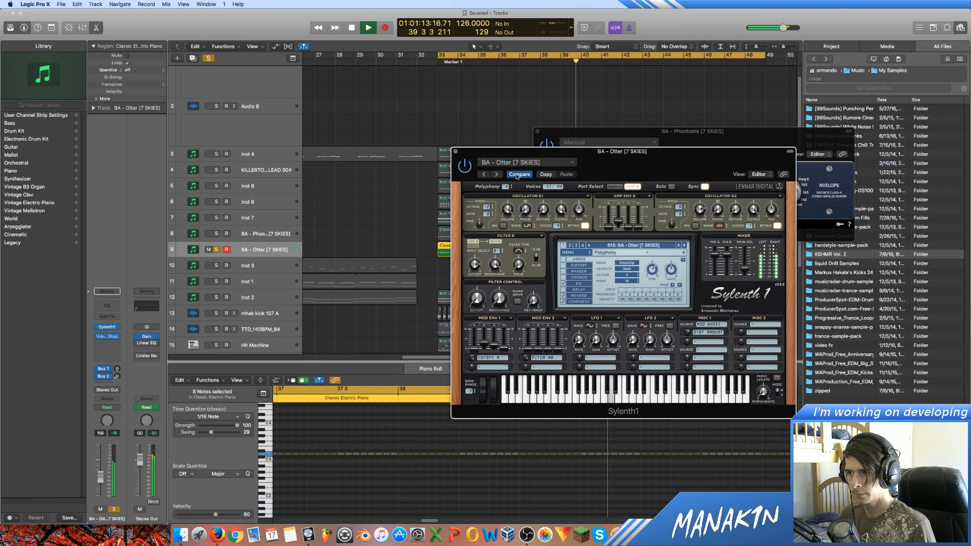
pyautogui.click(617, 186)
pyautogui.press('space')
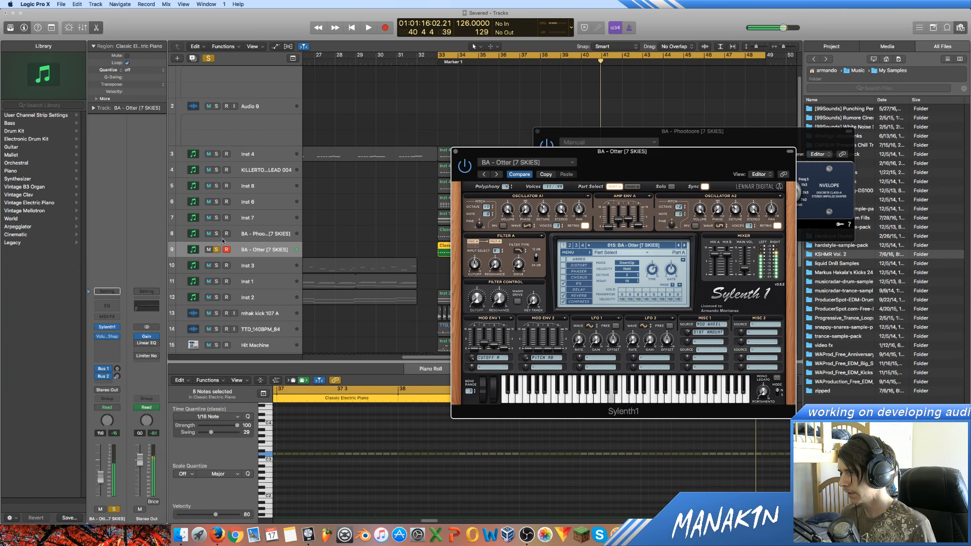
# Solo BA - Phootoore together with BA - Otter and compare Otter's edited and saved Sylenth1 settings in the layered bass.
pyautogui.click(353, 257)
pyautogui.press('space')
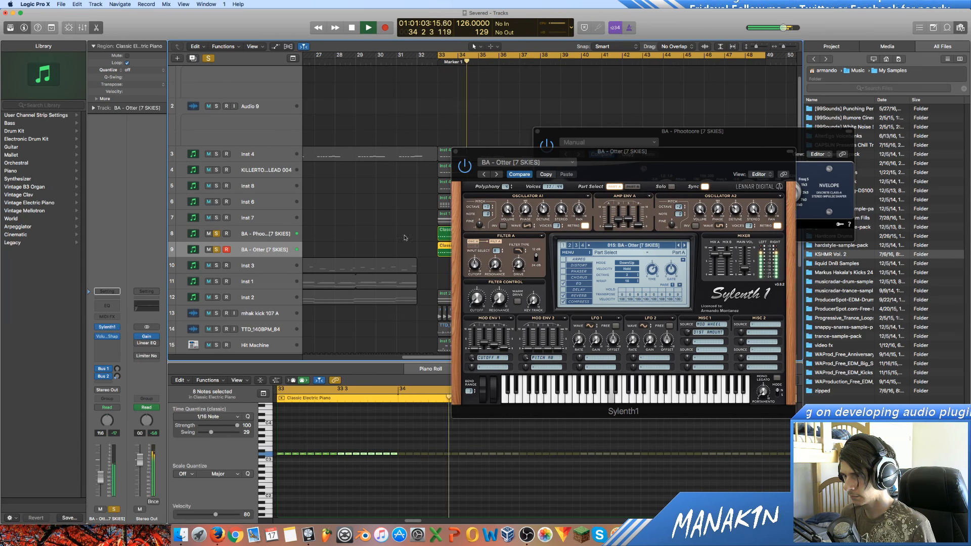
pyautogui.click(523, 175)
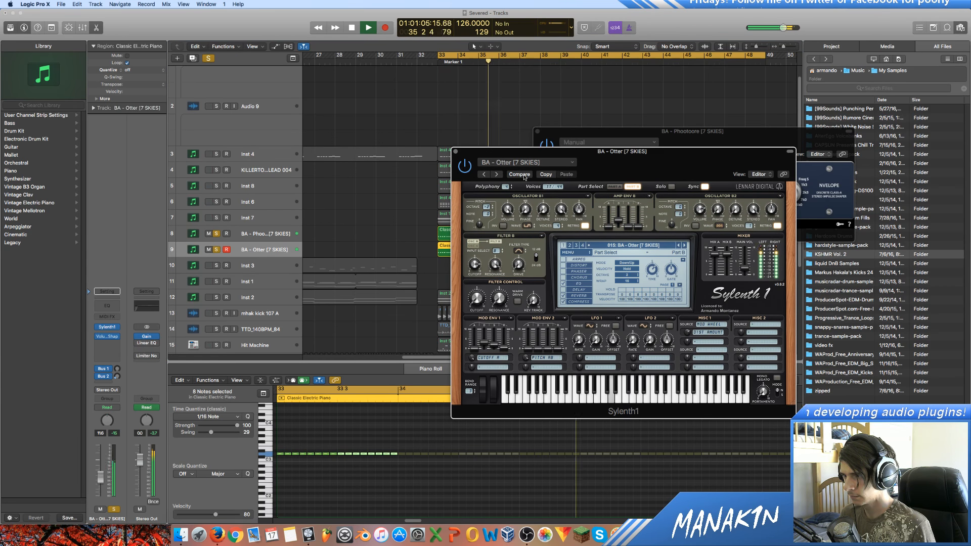
pyautogui.click(521, 174)
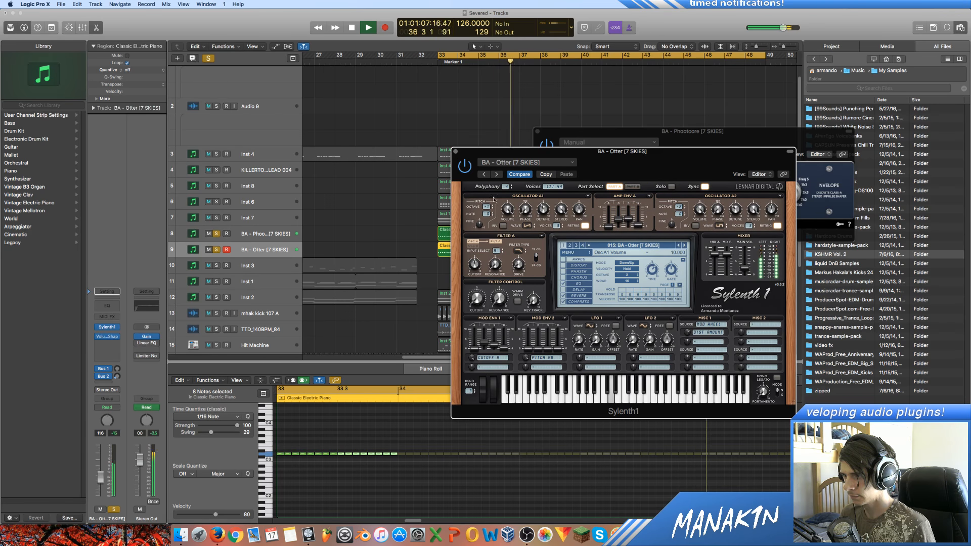
pyautogui.press('space')
# Select the BA - Phootoore track and lower its volume to -13.8 dB while both layers play.
pyautogui.click(272, 235)
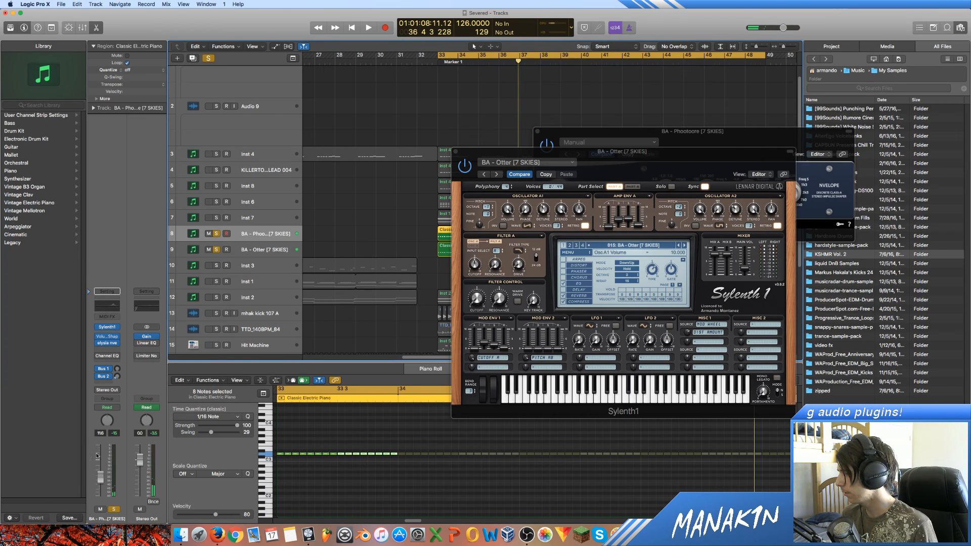
pyautogui.press('space')
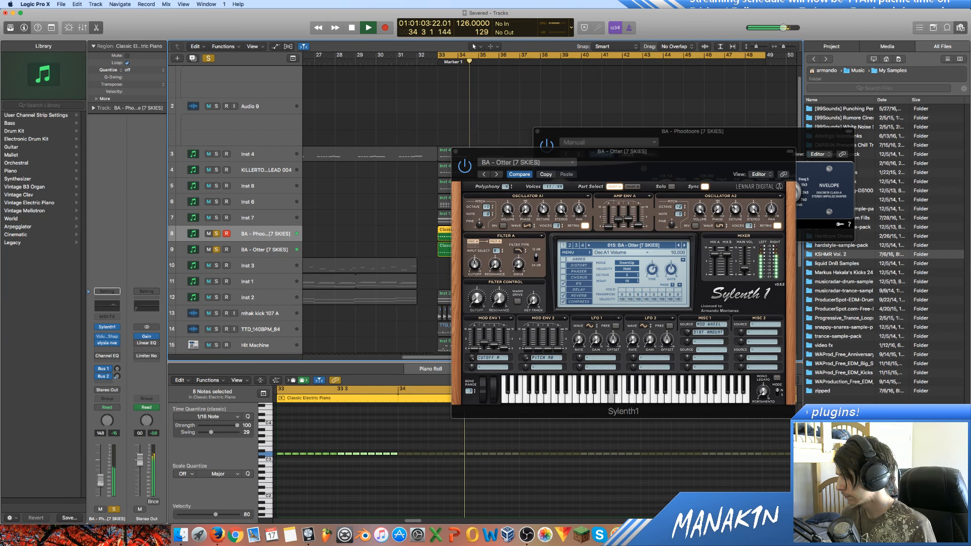
pyautogui.press('space')
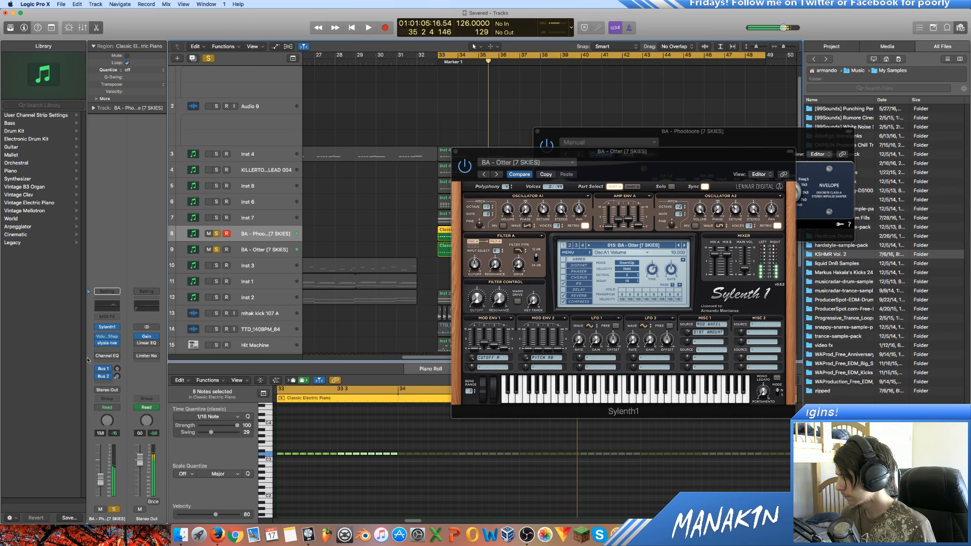
# Re-enable the Channel EQ on BA - Phootoore, open it, and recall its default settings.
pyautogui.click(106, 360)
pyautogui.click(108, 358)
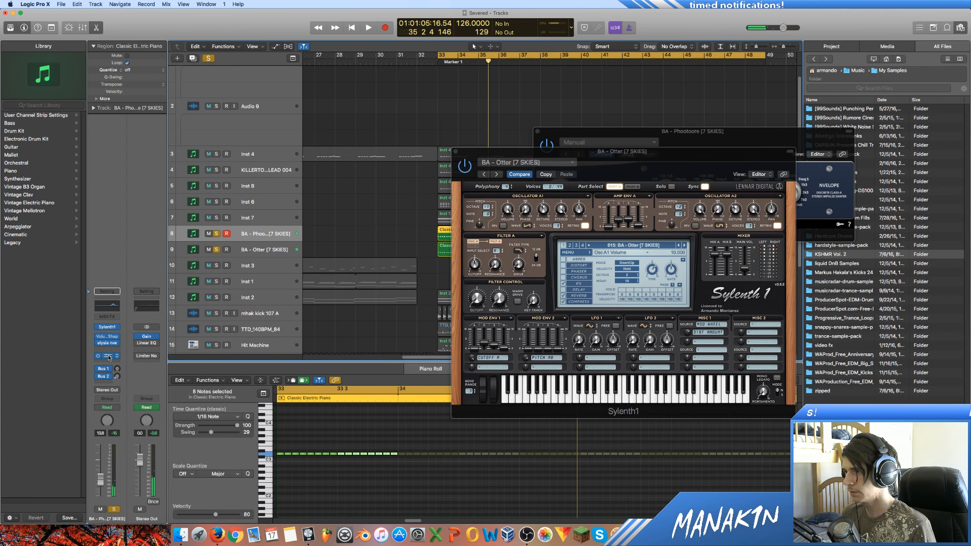
pyautogui.click(108, 358)
pyautogui.click(285, 153)
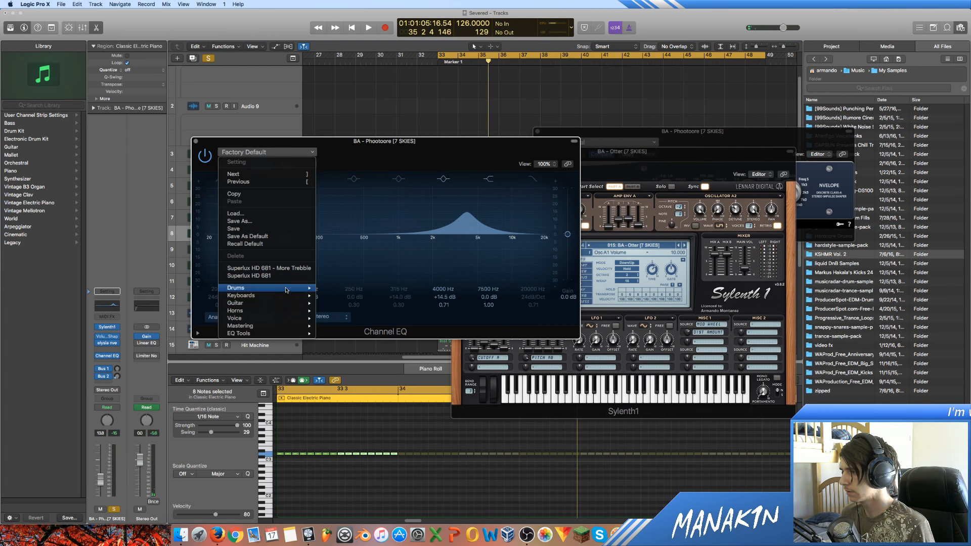
pyautogui.click(315, 244)
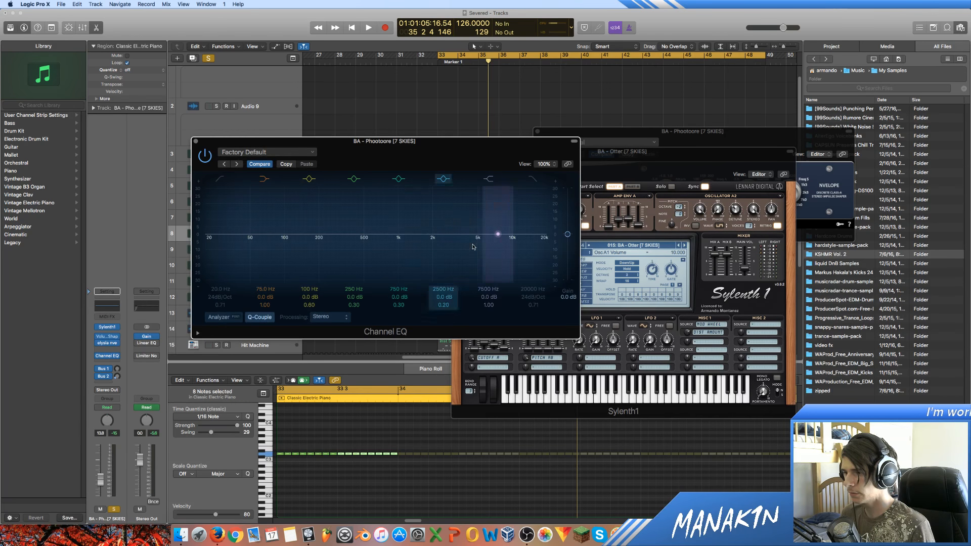
# Shift the Channel EQ's 2500 Hz band to 6700 Hz with a -2.0 dB cut during playback, and close the EQ.
pyautogui.press('space')
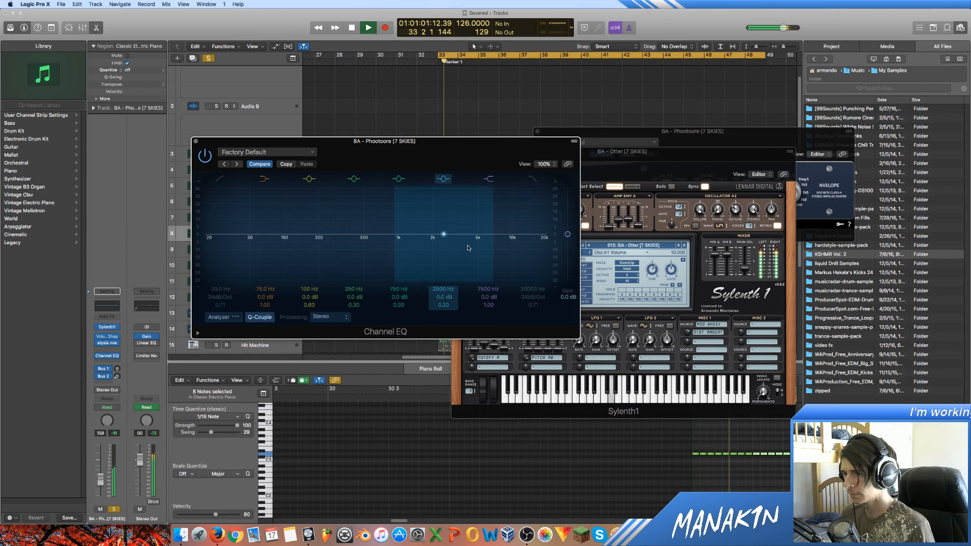
pyautogui.moveTo(469, 248); pyautogui.dragTo(516, 250)
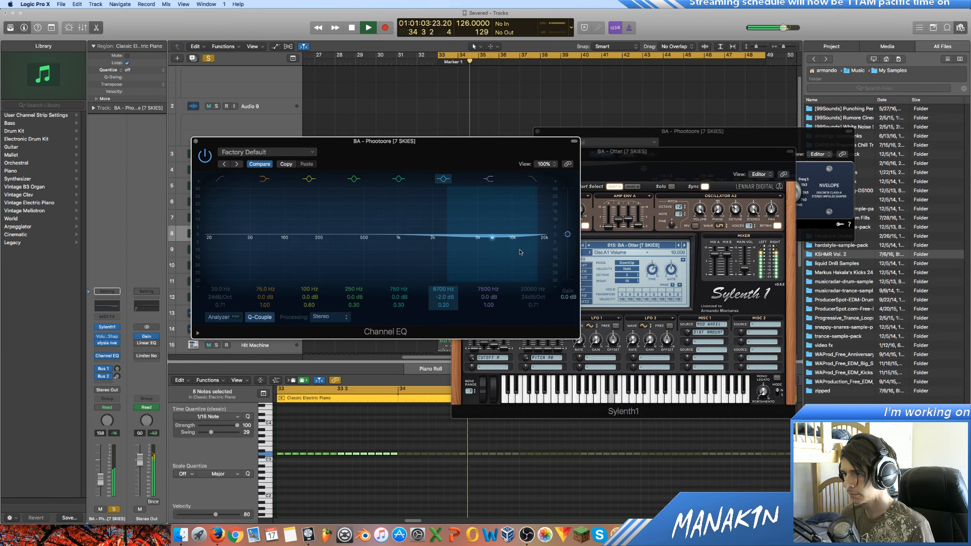
pyautogui.press('space')
pyautogui.click(196, 142)
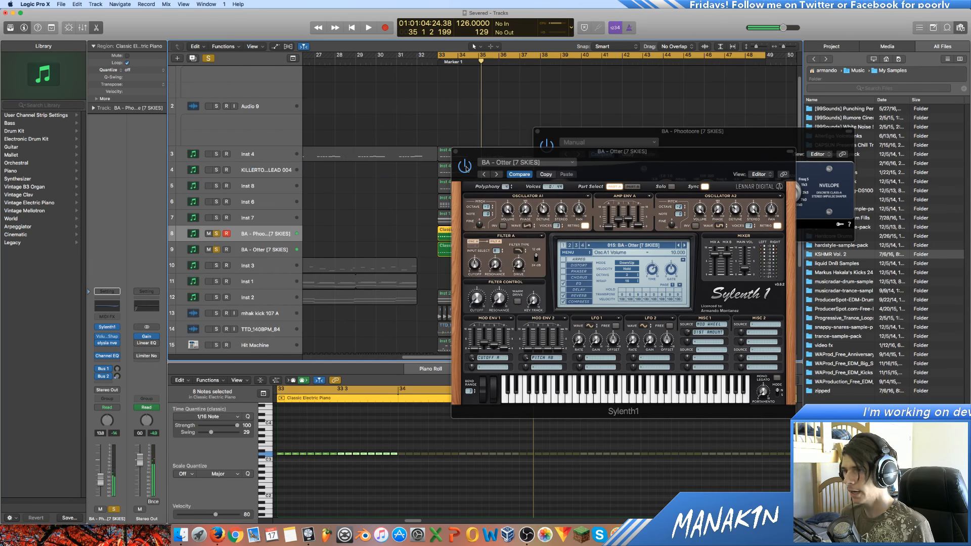
# Add a Channel EQ to the BA - Otter track and cut 295 Hz by 1.5 dB during playback.
pyautogui.click(268, 253)
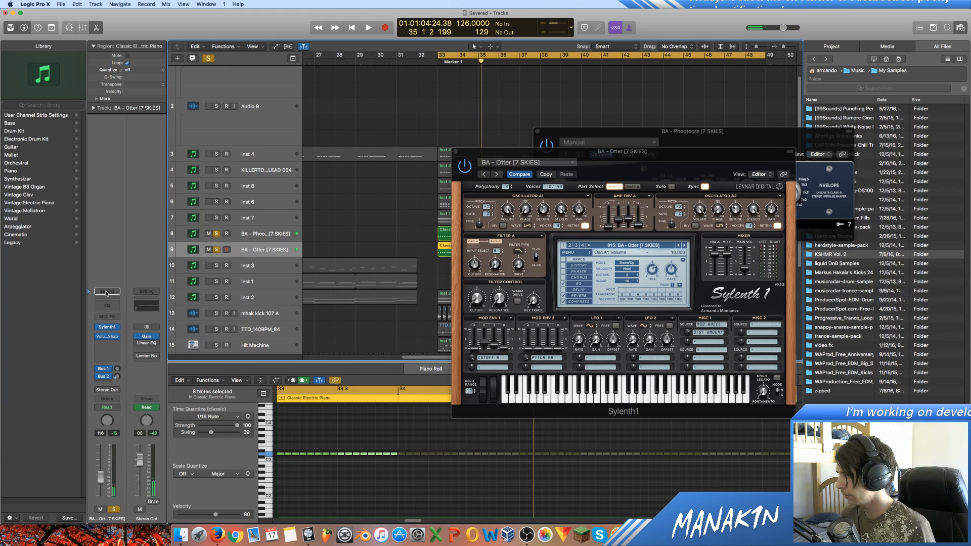
pyautogui.moveTo(157, 128); pyautogui.dragTo(179, 155)
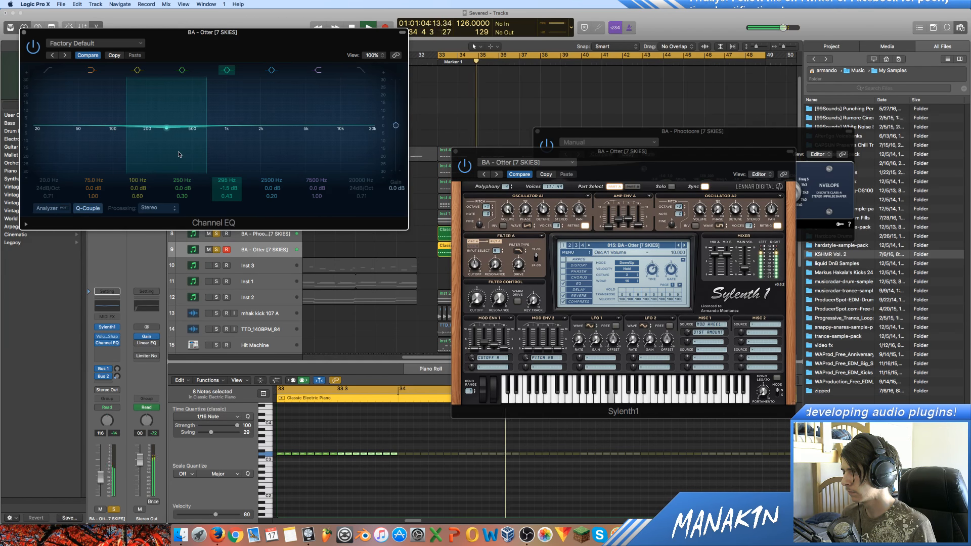
pyautogui.press('space')
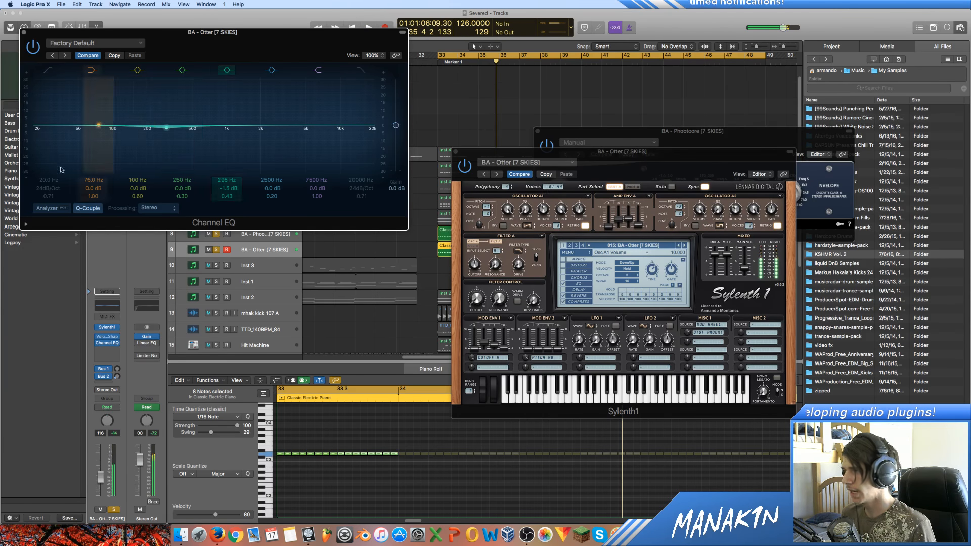
# Enable the low-cut band on BA - Otter's Channel EQ, steepen its slope, and raise its cutoff to about 42 Hz during playback.
pyautogui.click(47, 70)
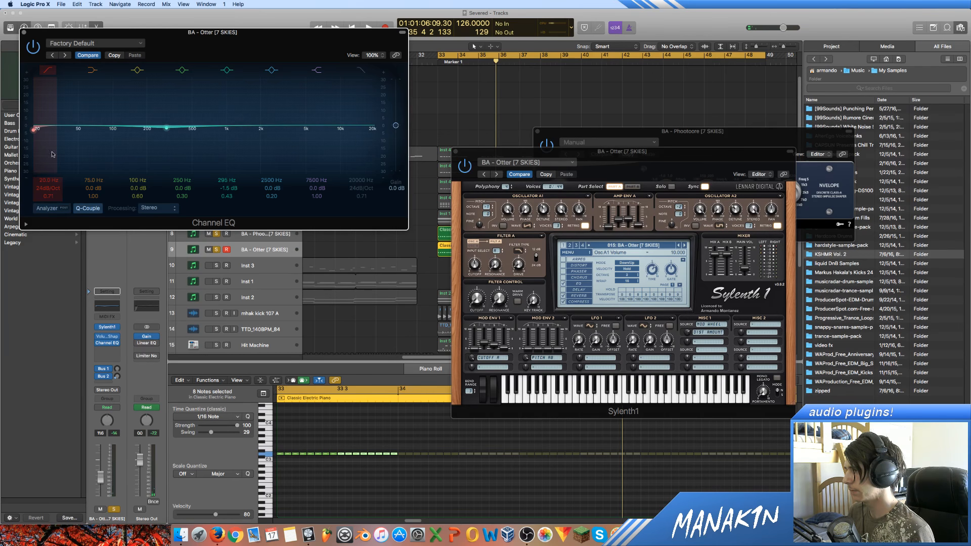
pyautogui.moveTo(47, 189); pyautogui.dragTo(47, 182)
pyautogui.press('space')
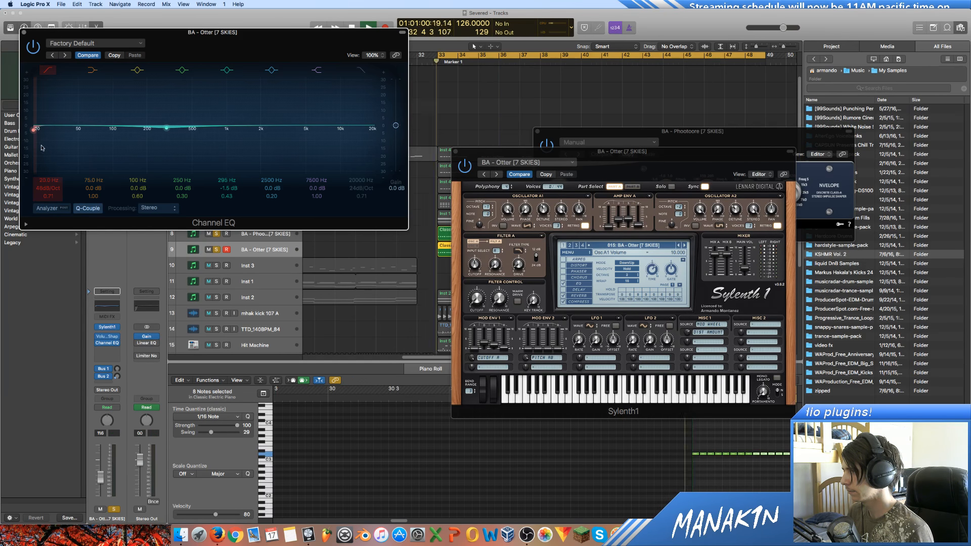
pyautogui.moveTo(42, 146); pyautogui.dragTo(81, 153)
# Compare BA - Otter with the low cut off and on, keep it enabled, and close all open plug-in windows.
pyautogui.click(47, 69)
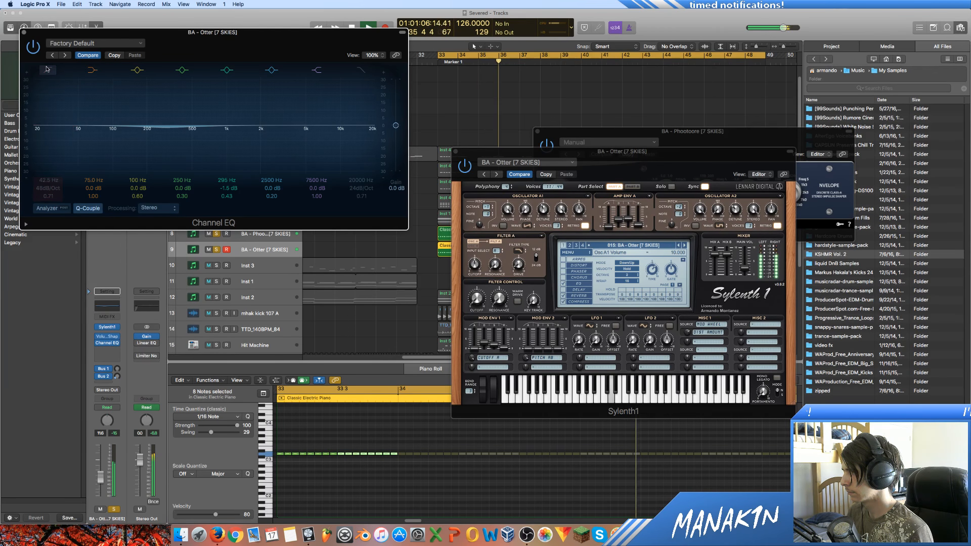
pyautogui.click(47, 69)
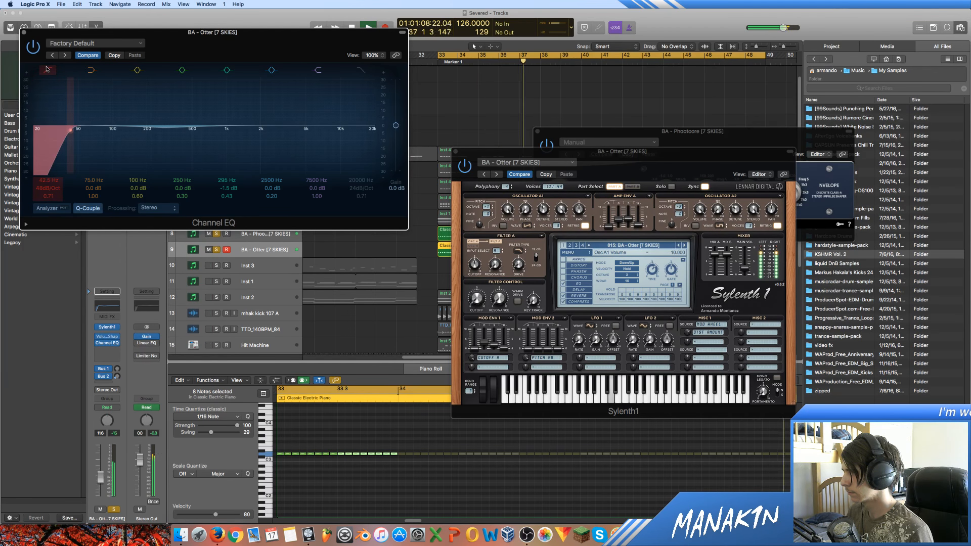
pyautogui.press('space')
pyautogui.click(24, 33)
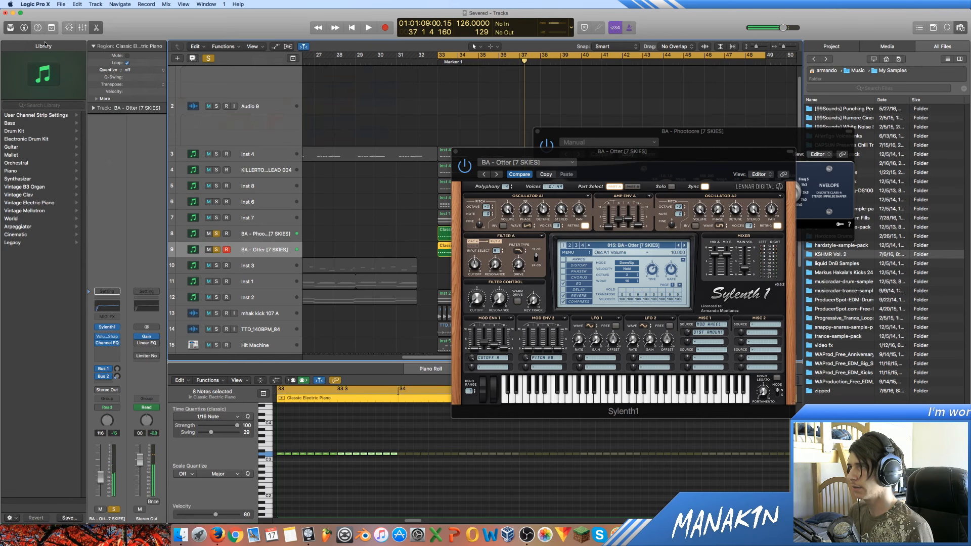
pyautogui.click(455, 151)
pyautogui.click(539, 131)
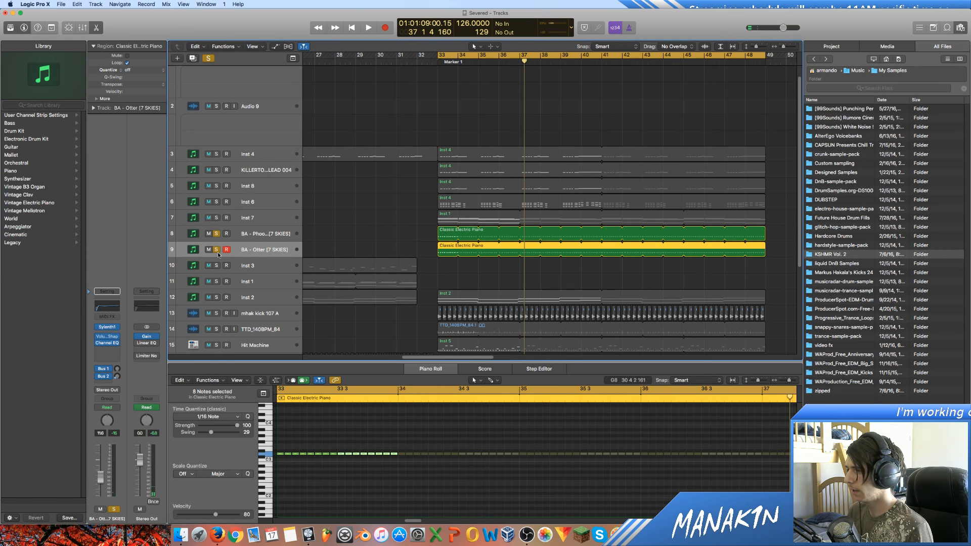
# Solo the mhak kick 107 A track to hear it with both bass layers, and clear the solos on all three tracks.
pyautogui.click(217, 313)
pyautogui.press('space')
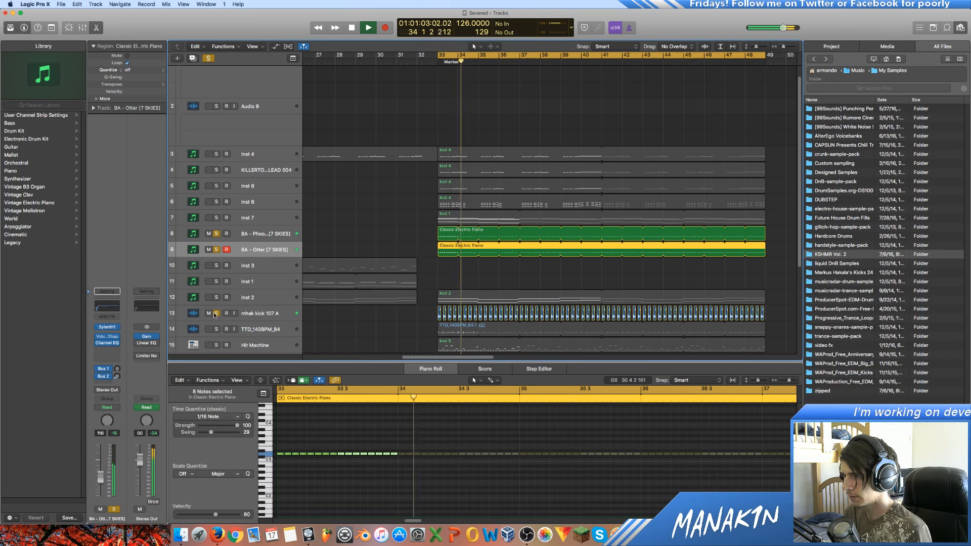
pyautogui.press('space')
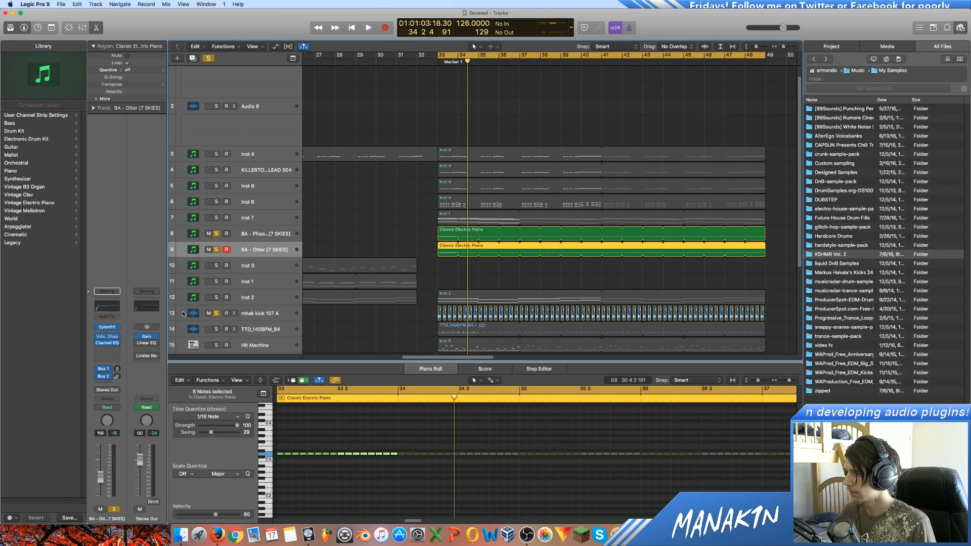
pyautogui.moveTo(217, 234); pyautogui.dragTo(215, 270)
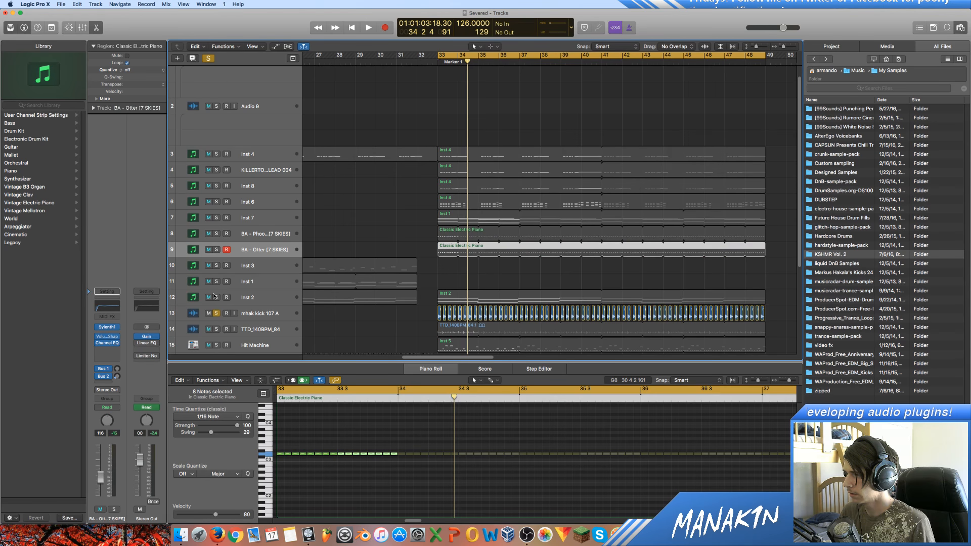
pyautogui.click(216, 313)
# Switch to Firefox, bring the Plugin Alliance products window over the project, and widen it.
pyautogui.press('super+Tab')
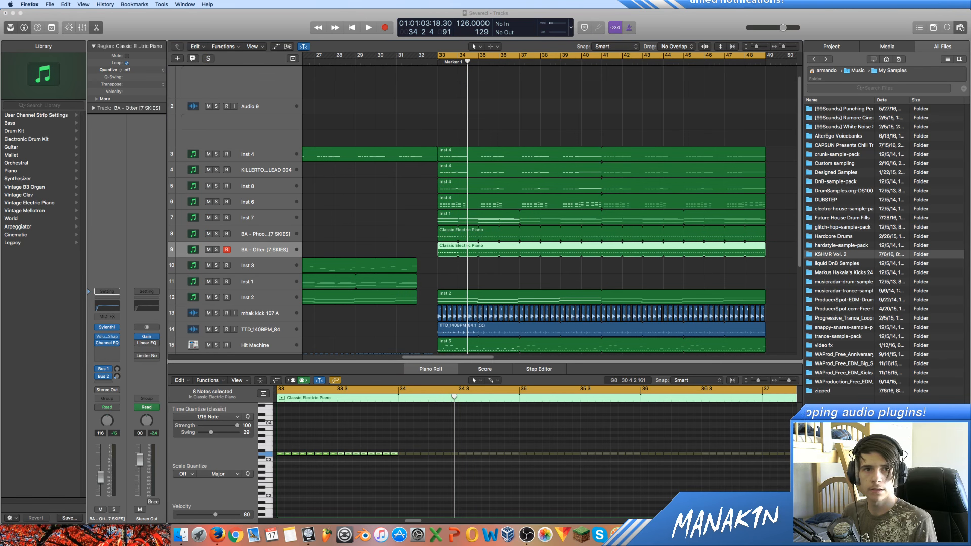
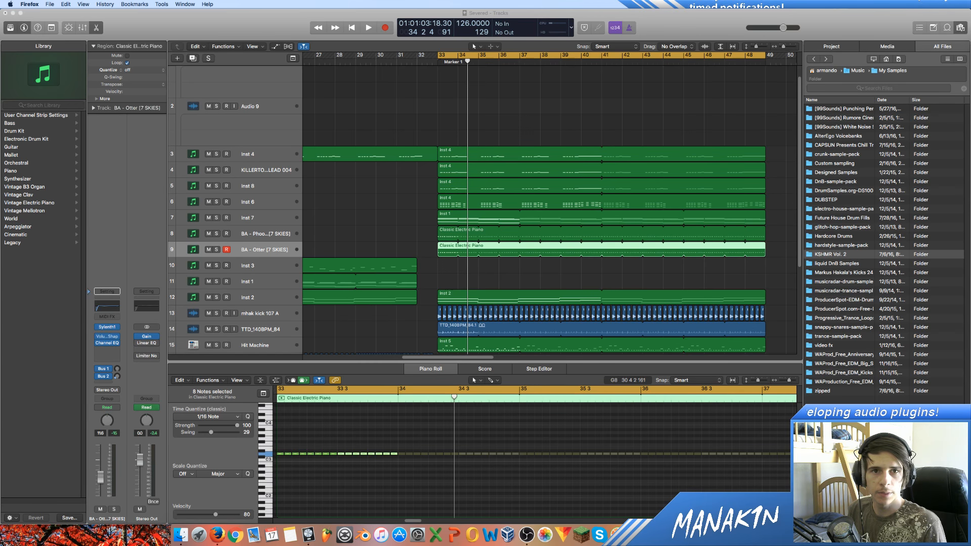
pyautogui.moveTo(870, 149); pyautogui.dragTo(468, 66)
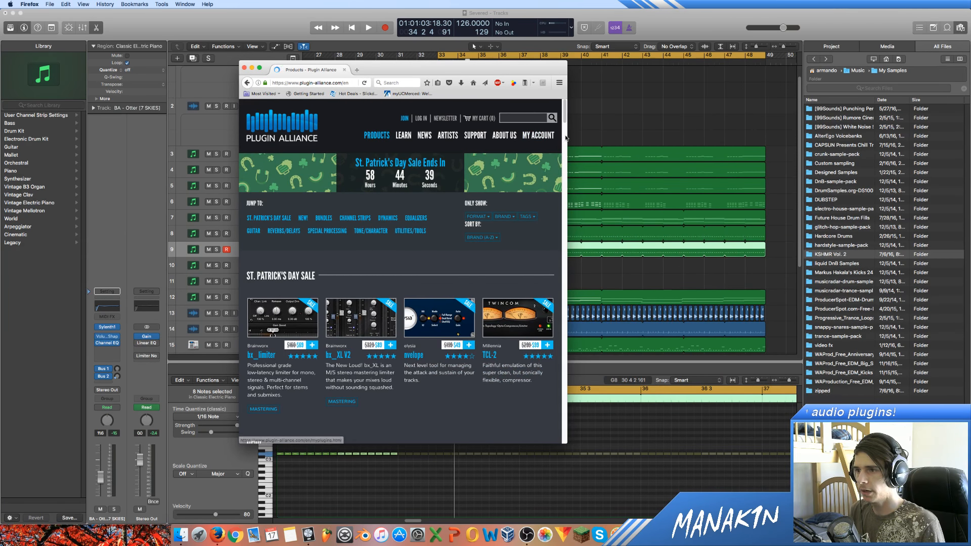
pyautogui.moveTo(568, 136); pyautogui.dragTo(743, 194)
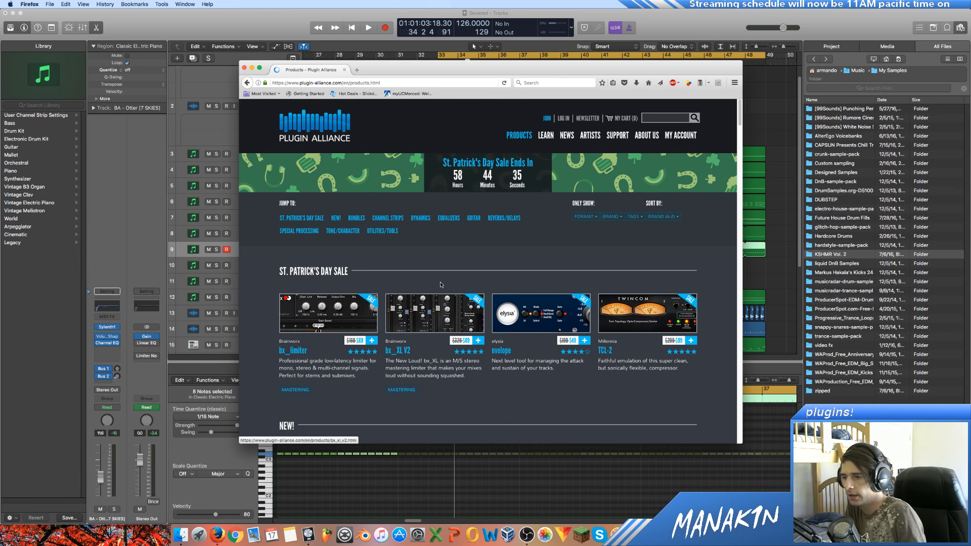
# Examine the Millennia TCL-2 and Brainworx bx_limiter product pages on the Plugin Alliance site.
pyautogui.click(639, 327)
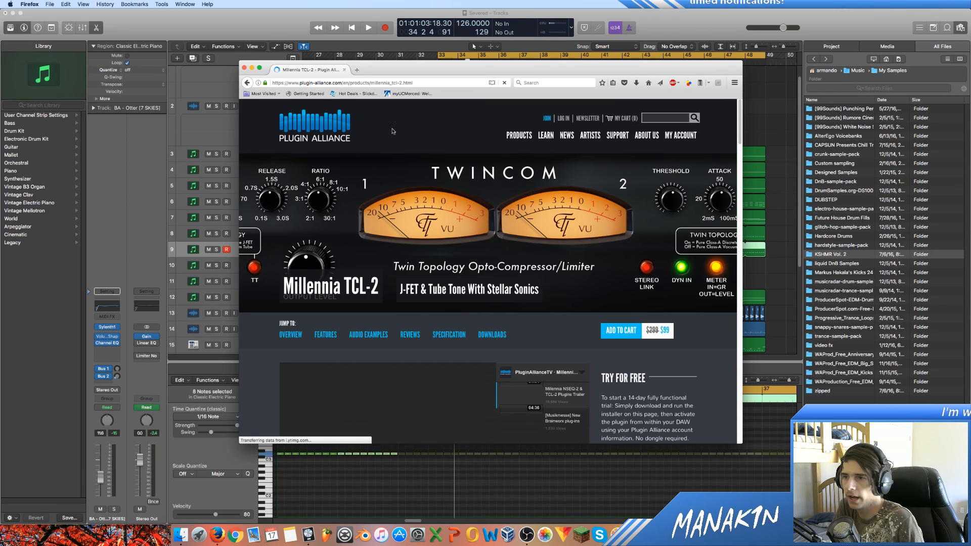
pyautogui.click(247, 83)
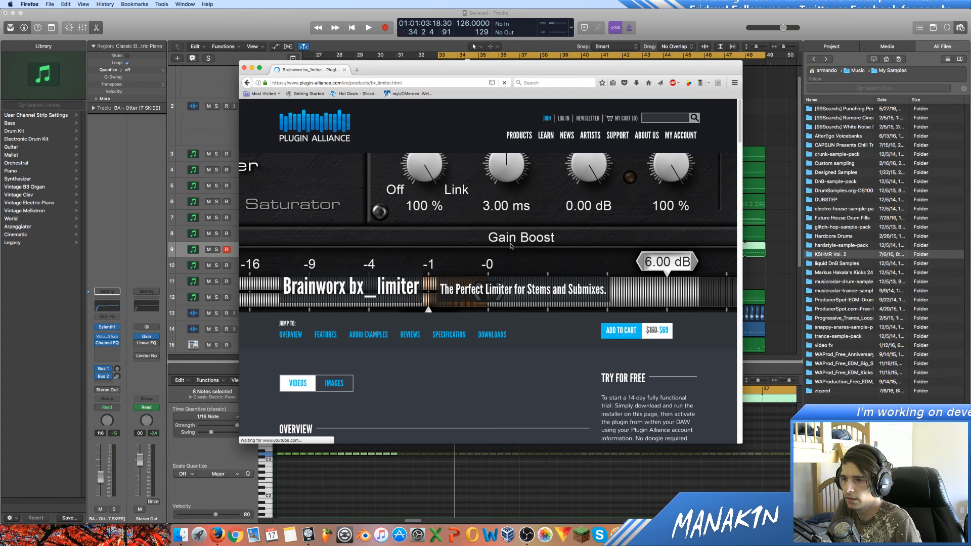
pyautogui.scroll(-2, 504, 260)
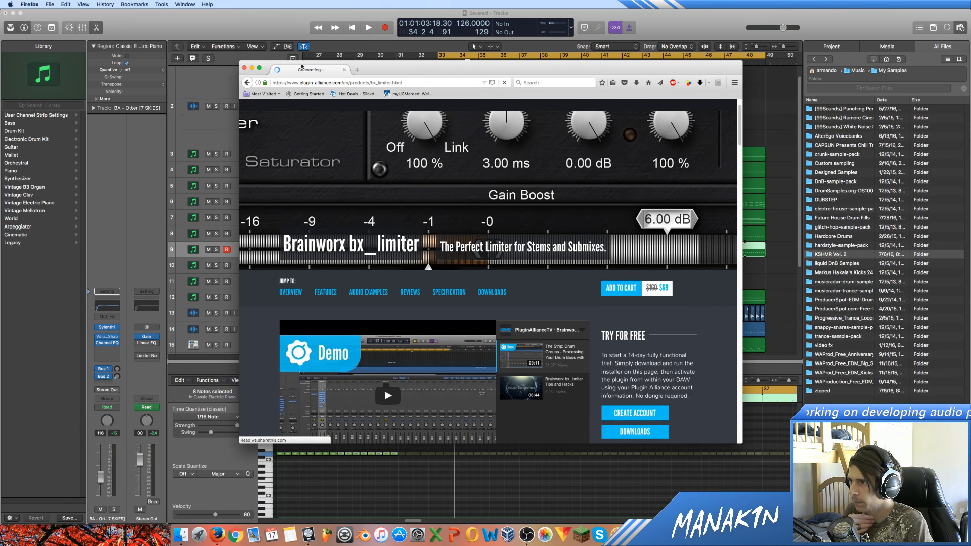
pyautogui.moveTo(434, 73); pyautogui.dragTo(406, 98)
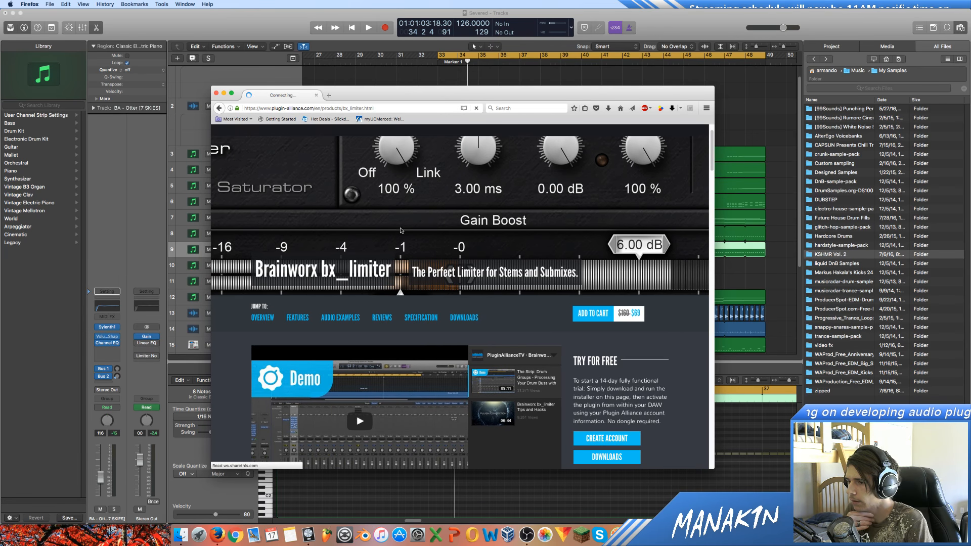
pyautogui.scroll(-5, 407, 231)
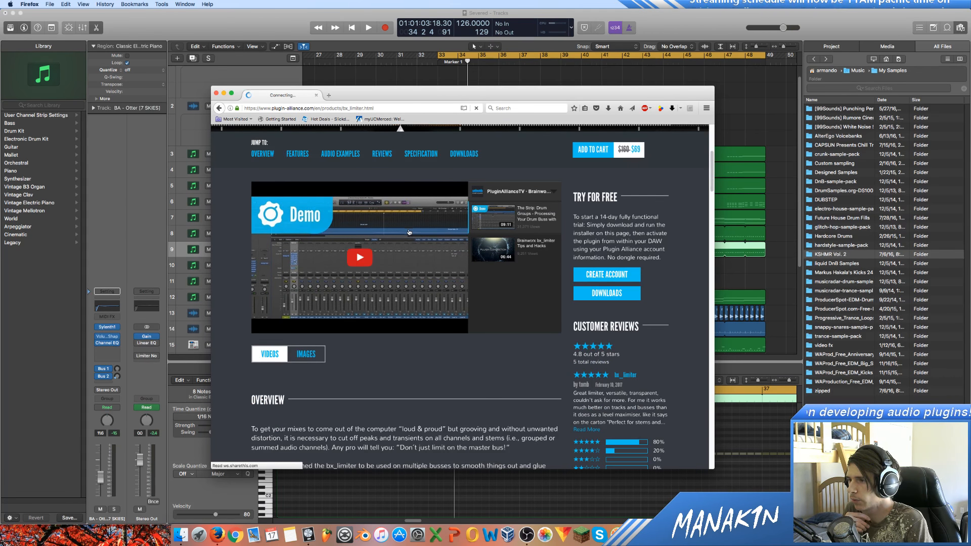
pyautogui.scroll(5, 409, 232)
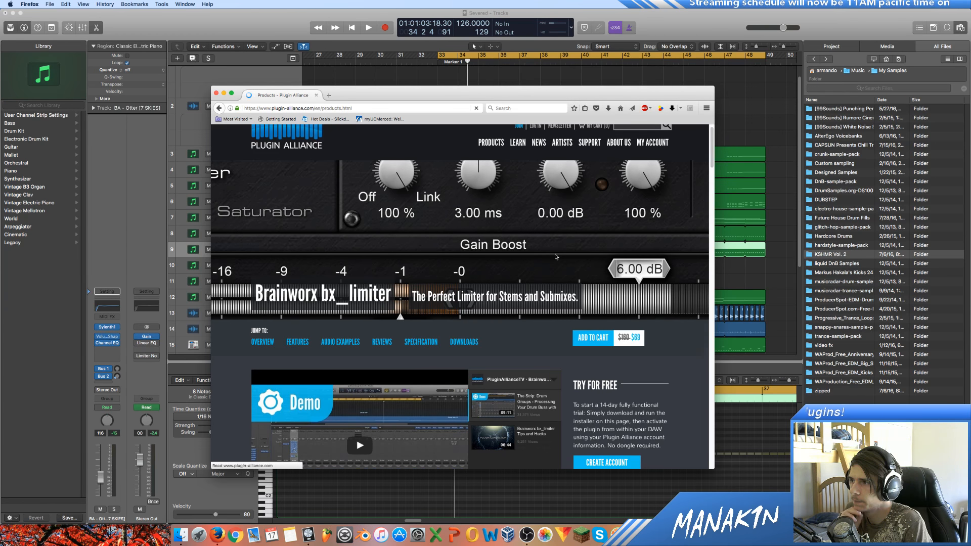
# Look through the Plugin Alliance product catalogue from Equalizers and Guitar through Special Processing and Tone/Character to Utilities/Tools.
pyautogui.scroll(-10, 559, 258)
pyautogui.scroll(-15, 562, 260)
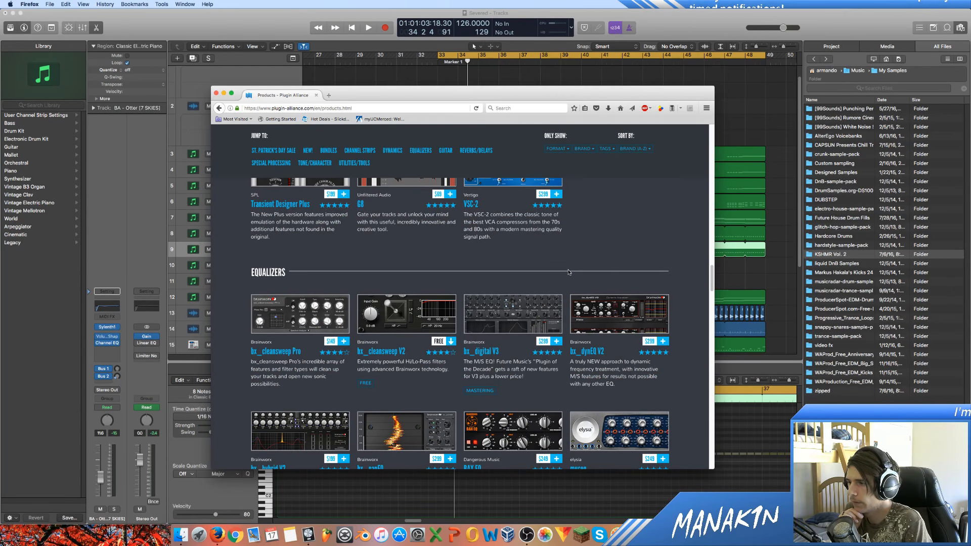
pyautogui.scroll(-15, 569, 273)
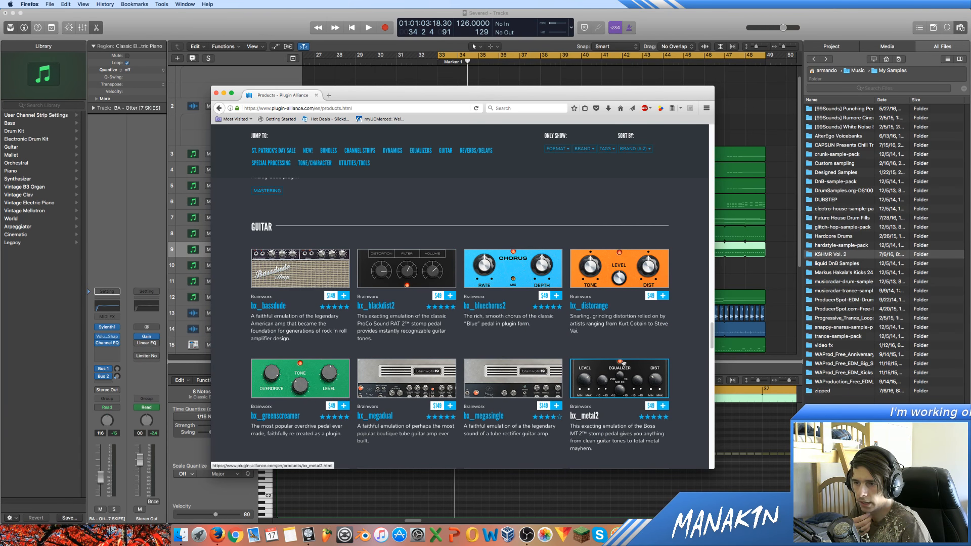
pyautogui.scroll(-6, 511, 341)
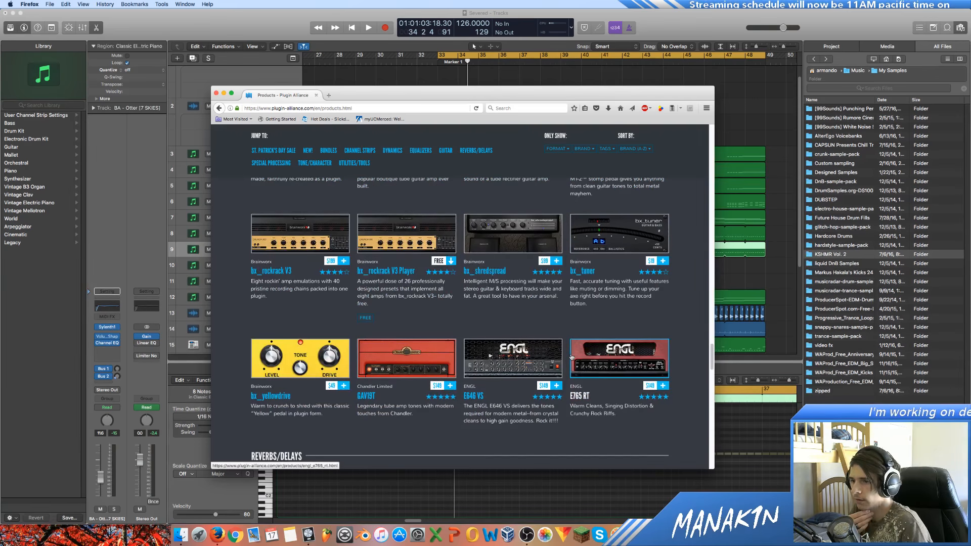
pyautogui.scroll(-5, 511, 341)
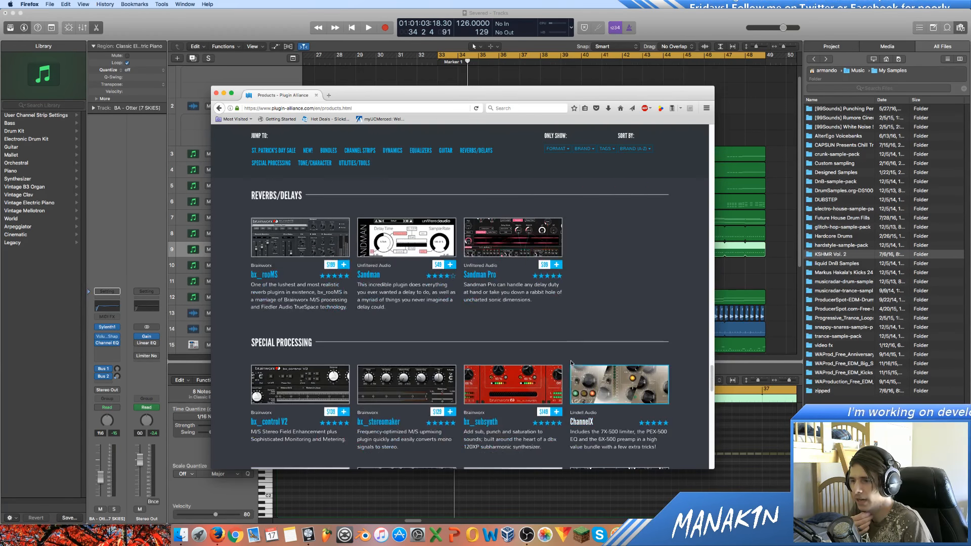
pyautogui.scroll(-3, 376, 394)
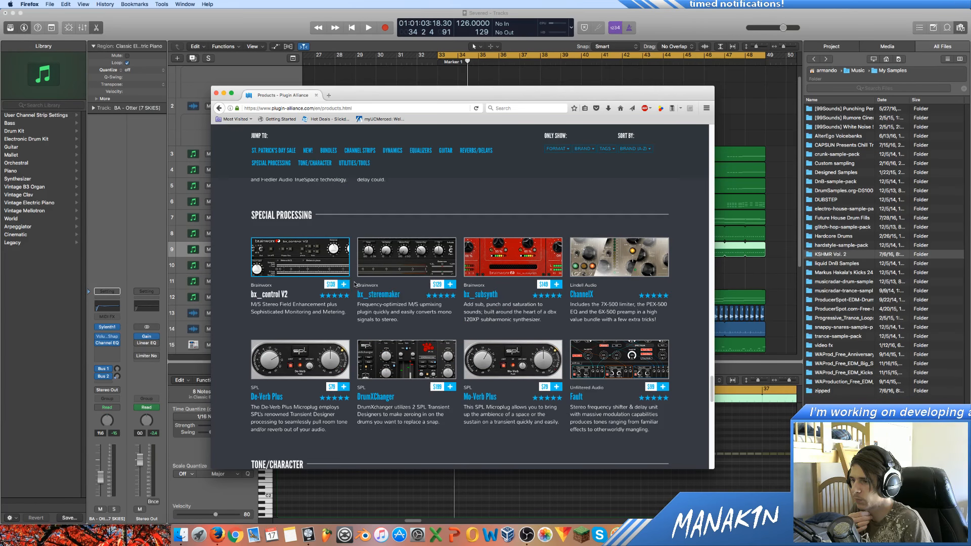
pyautogui.scroll(-5, 354, 284)
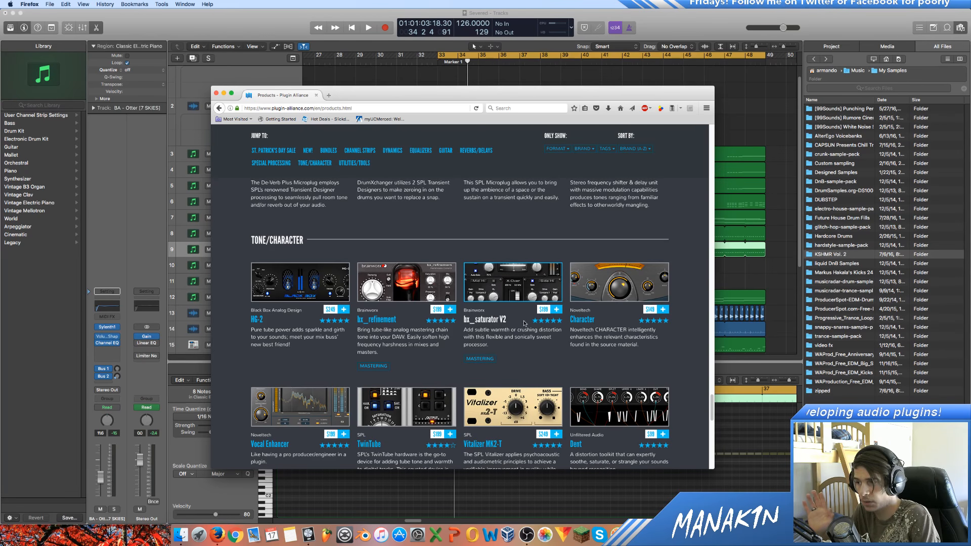
pyautogui.scroll(-6, 524, 323)
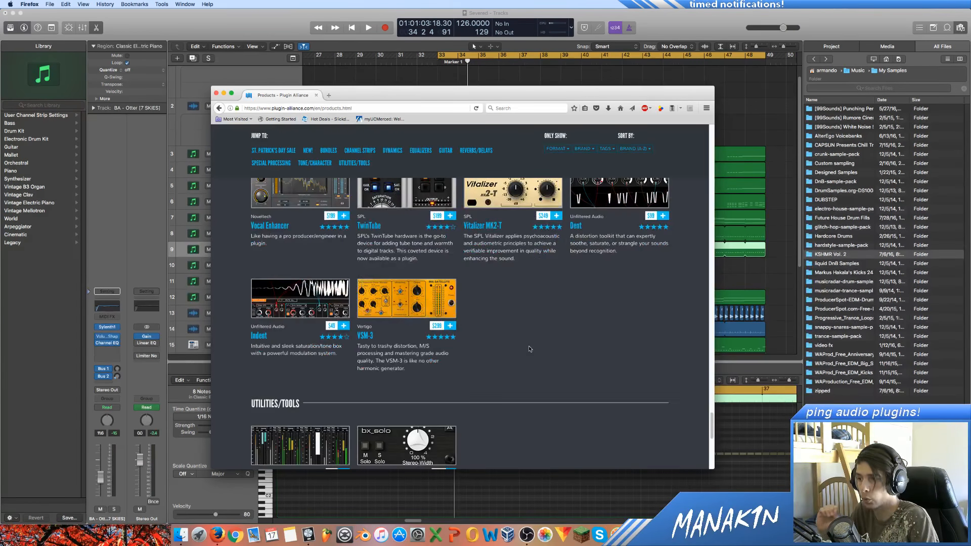
# Review the catalogue back up from Tone/Character through Equalizers and Dynamics to the St. Patrick's Day Sale, and reposition the browser window.
pyautogui.scroll(8, 532, 359)
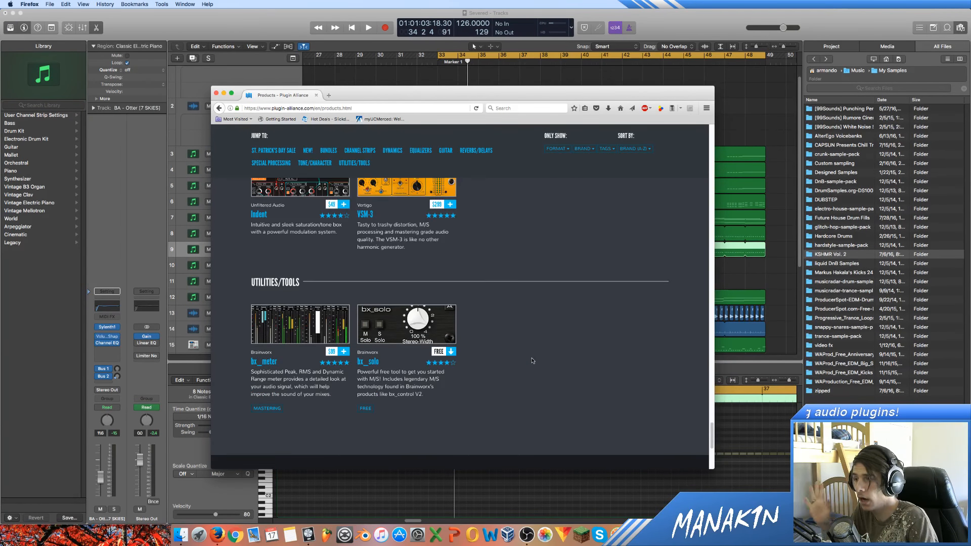
pyautogui.scroll(3, 532, 360)
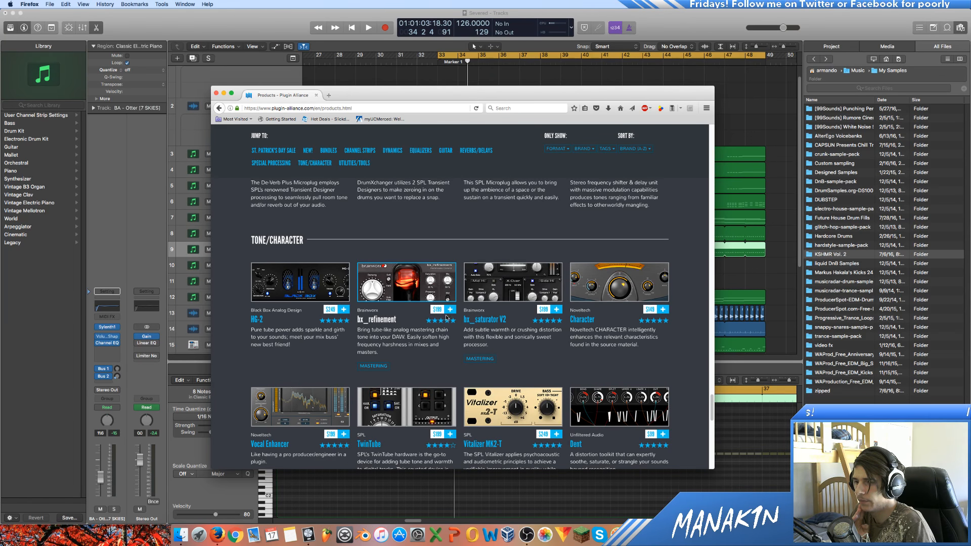
pyautogui.scroll(-10, 390, 329)
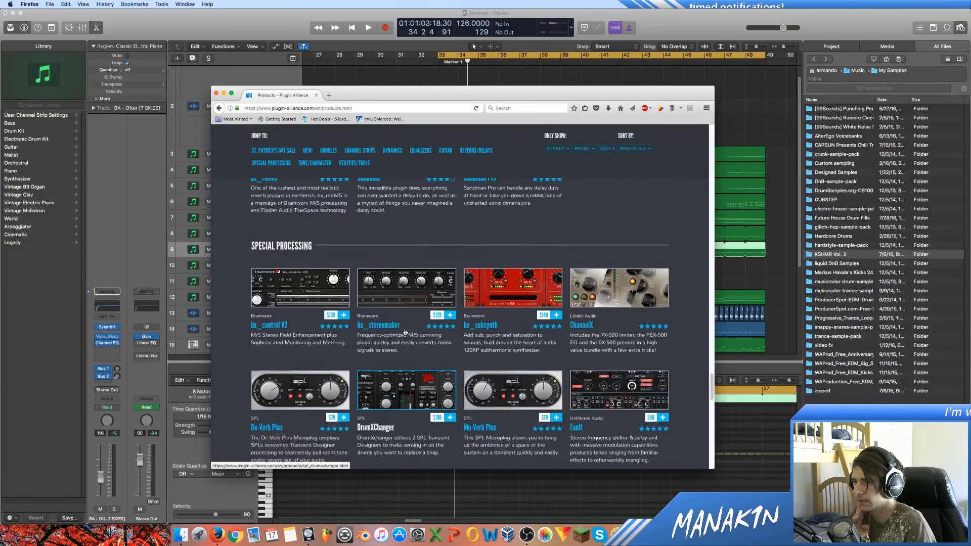
pyautogui.scroll(10, 404, 332)
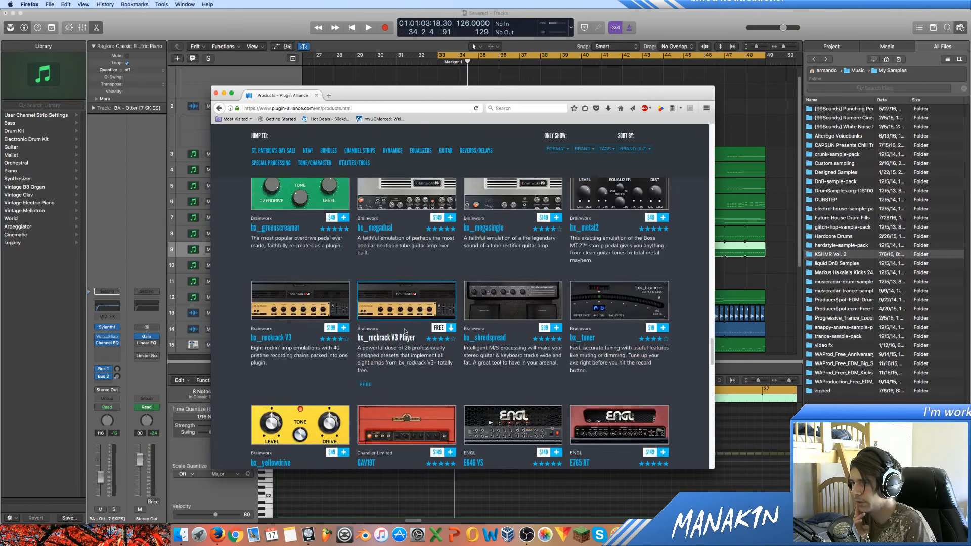
pyautogui.scroll(10, 405, 331)
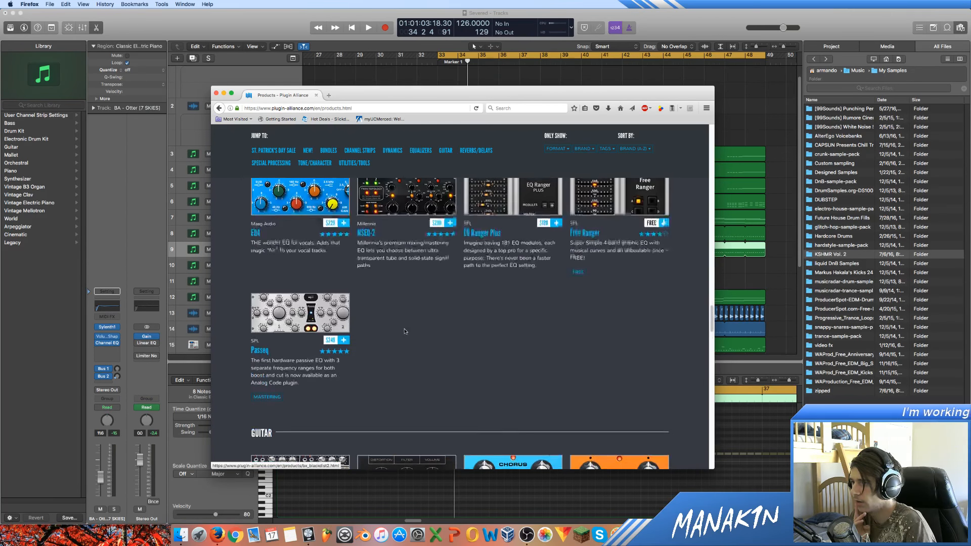
pyautogui.scroll(3, 404, 331)
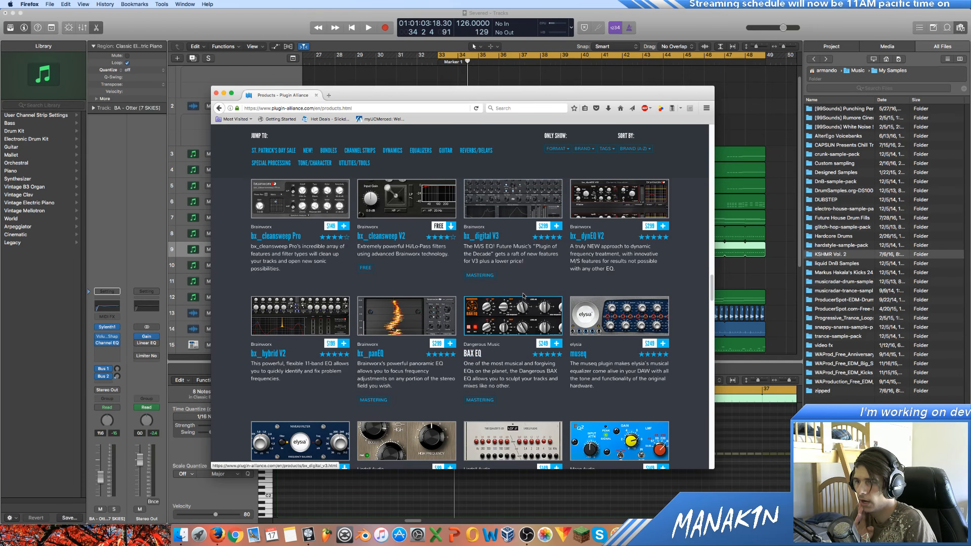
pyautogui.scroll(5, 524, 296)
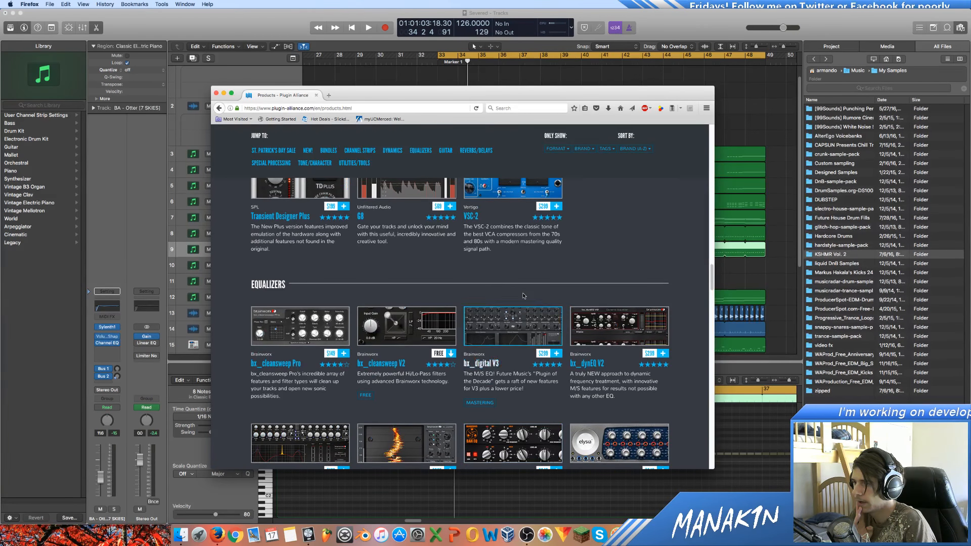
pyautogui.scroll(15, 523, 296)
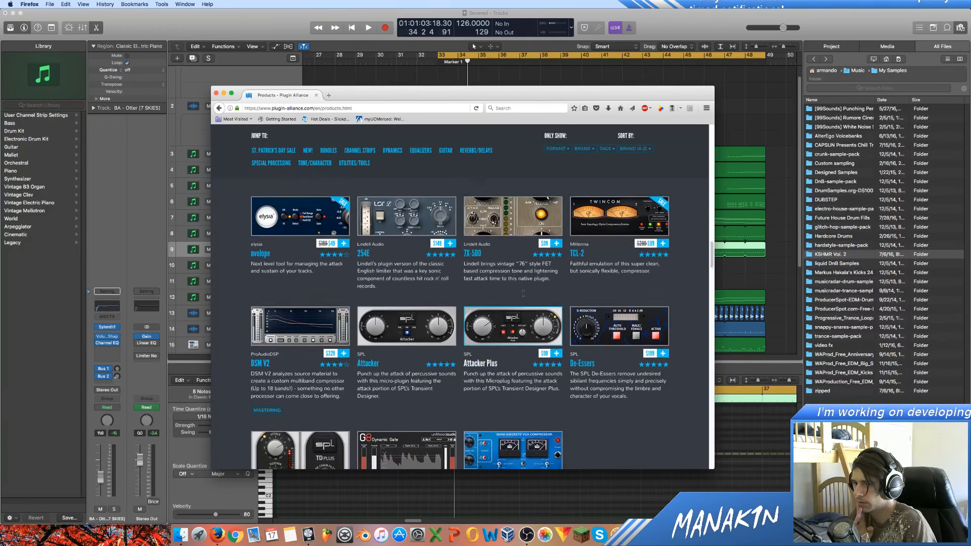
pyautogui.scroll(4, 523, 296)
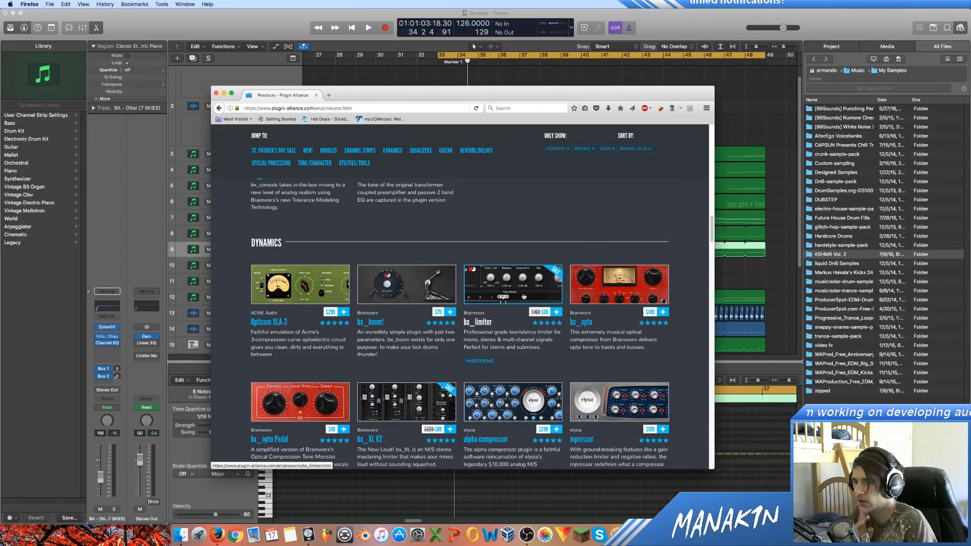
pyautogui.scroll(-3, 523, 295)
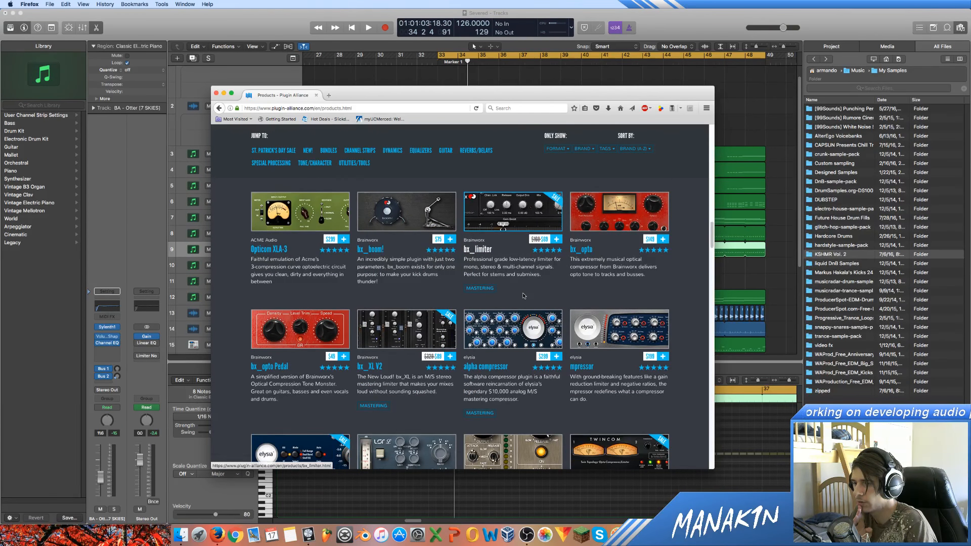
pyautogui.scroll(12, 523, 296)
pyautogui.scroll(15, 523, 296)
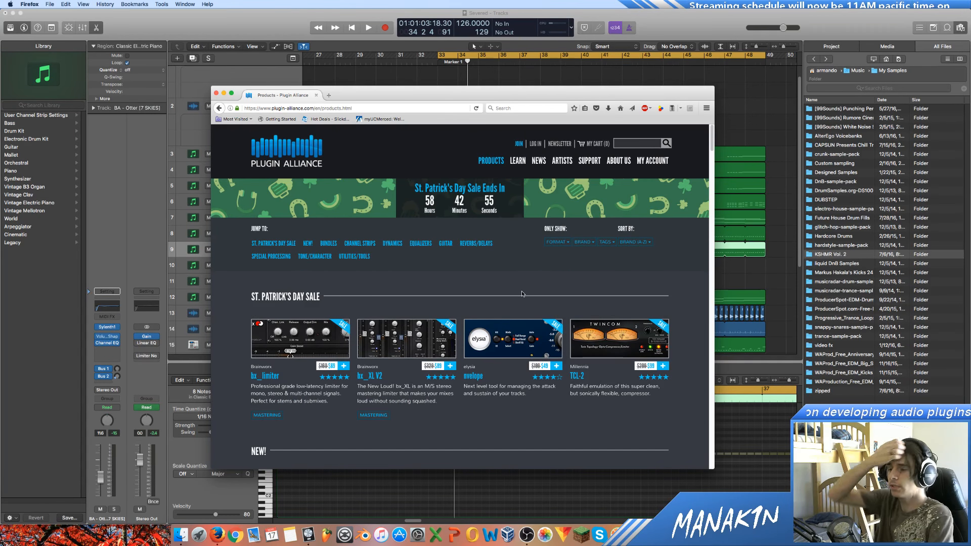
pyautogui.moveTo(387, 97); pyautogui.dragTo(498, 116)
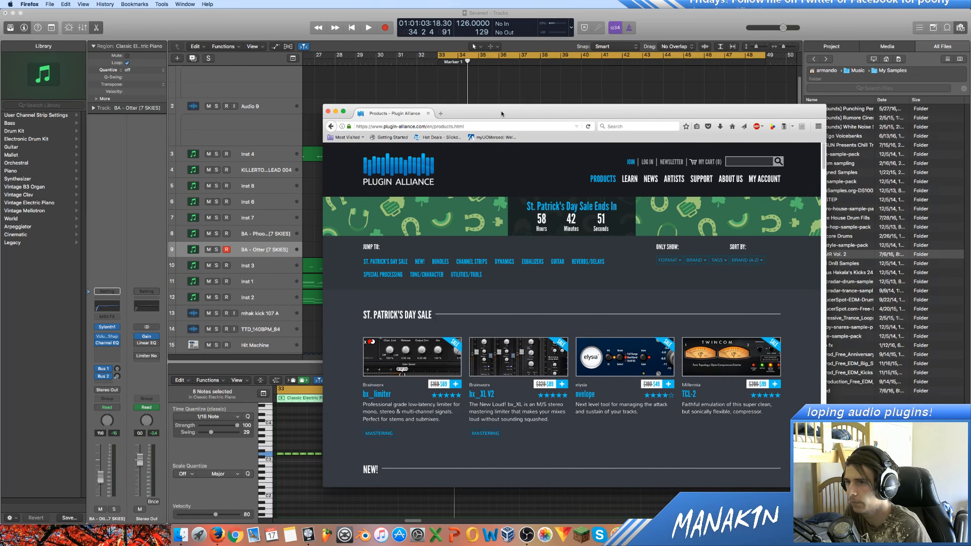
# Put away the Plugin Alliance browser window and audition the two BA tracks, Phoo and Otter, in solo.
pyautogui.click(334, 113)
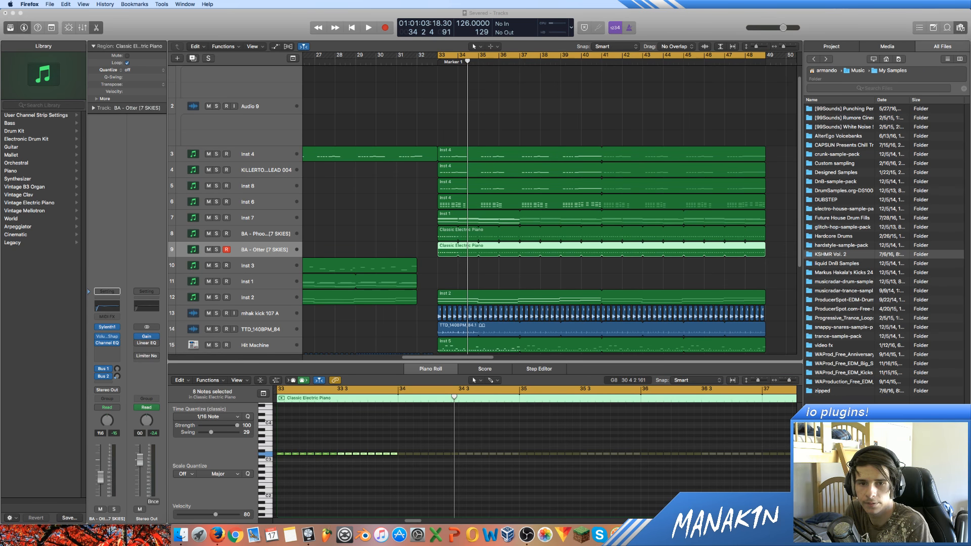
pyautogui.click(623, 278)
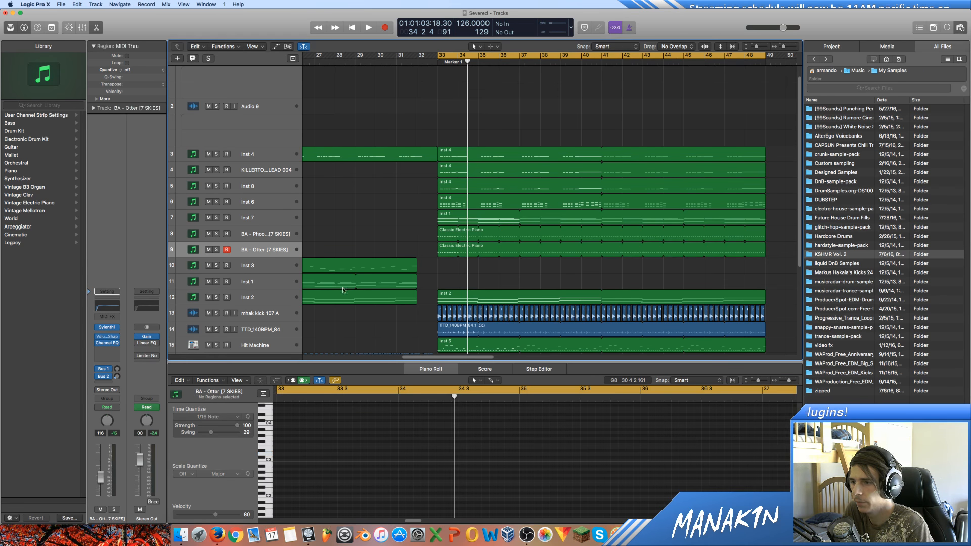
pyautogui.moveTo(217, 250); pyautogui.dragTo(217, 220)
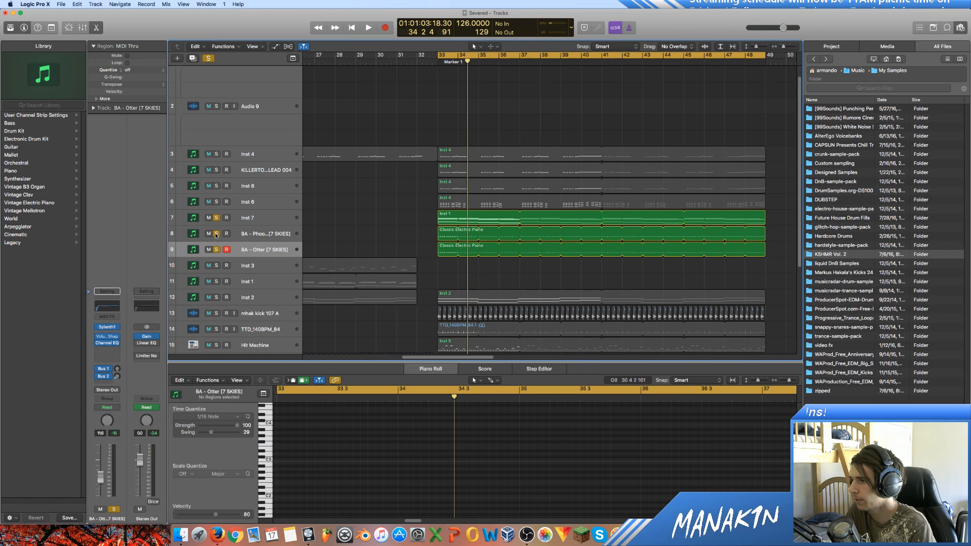
pyautogui.click(216, 220)
pyautogui.press('space')
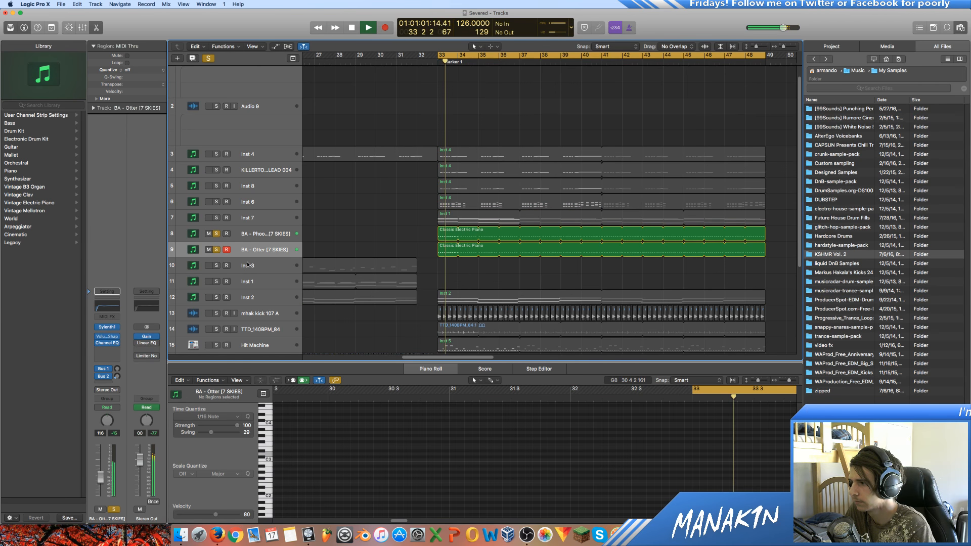
pyautogui.press('space')
pyautogui.moveTo(217, 249); pyautogui.dragTo(217, 234)
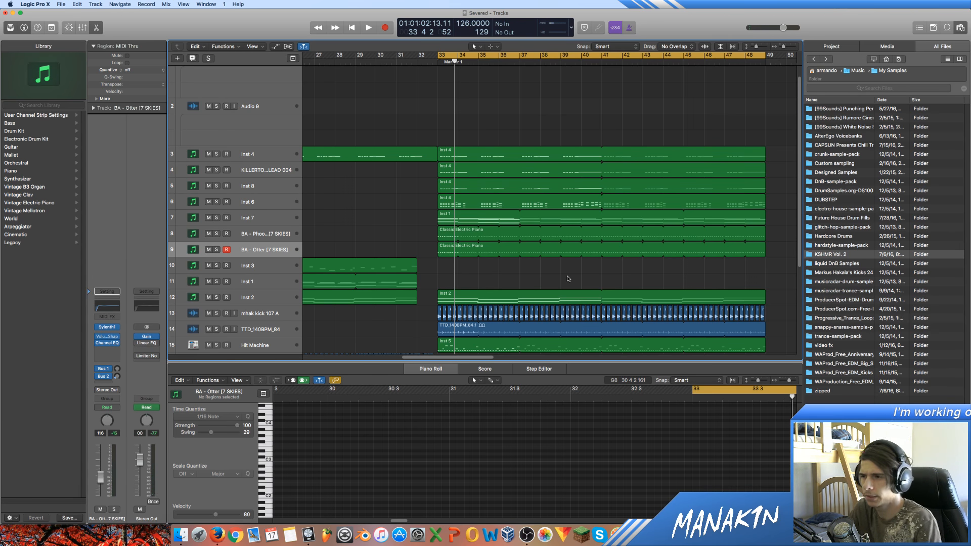
# Play the full mix and raise the BA - Phoo track's volume to about -10 dB.
pyautogui.press('space')
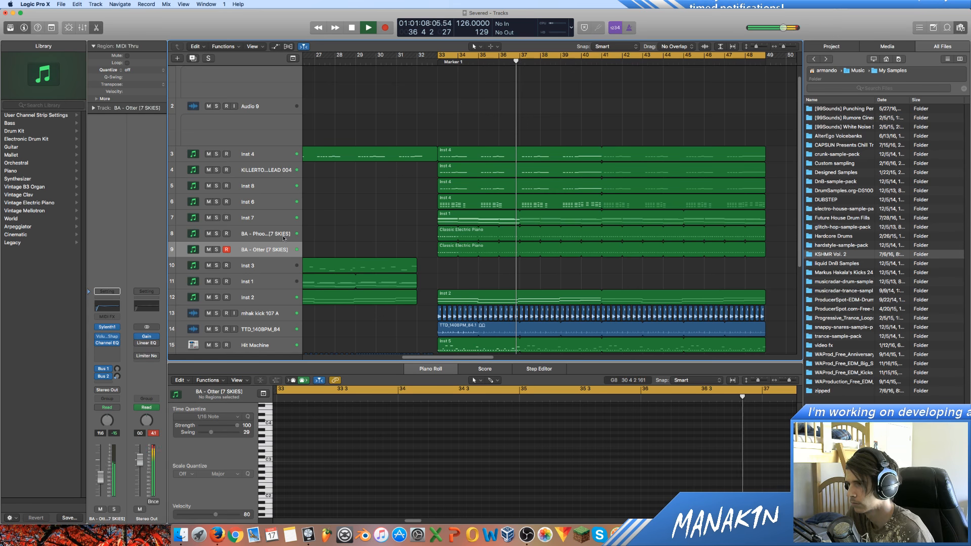
pyautogui.press('space')
pyautogui.click(258, 238)
pyautogui.moveTo(100, 479); pyautogui.dragTo(100, 468)
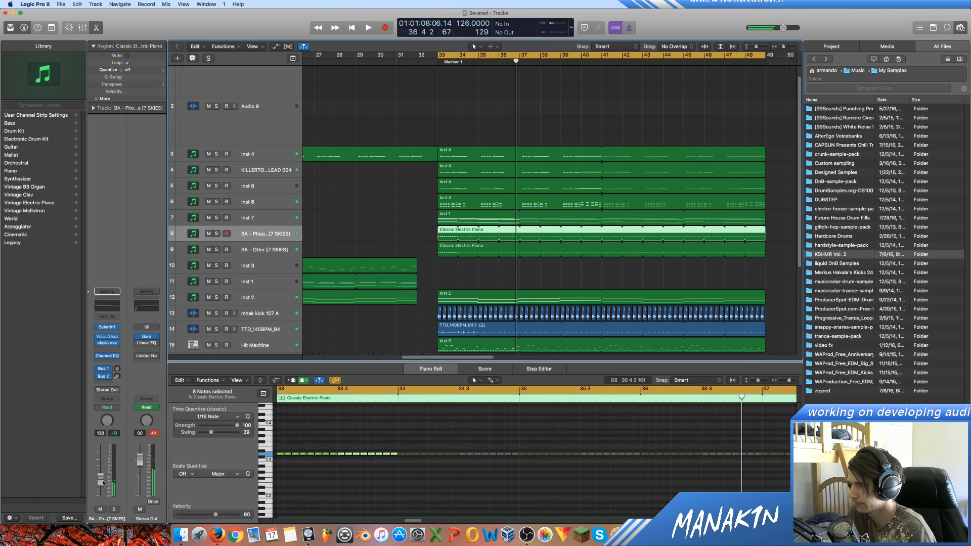
pyautogui.press('space')
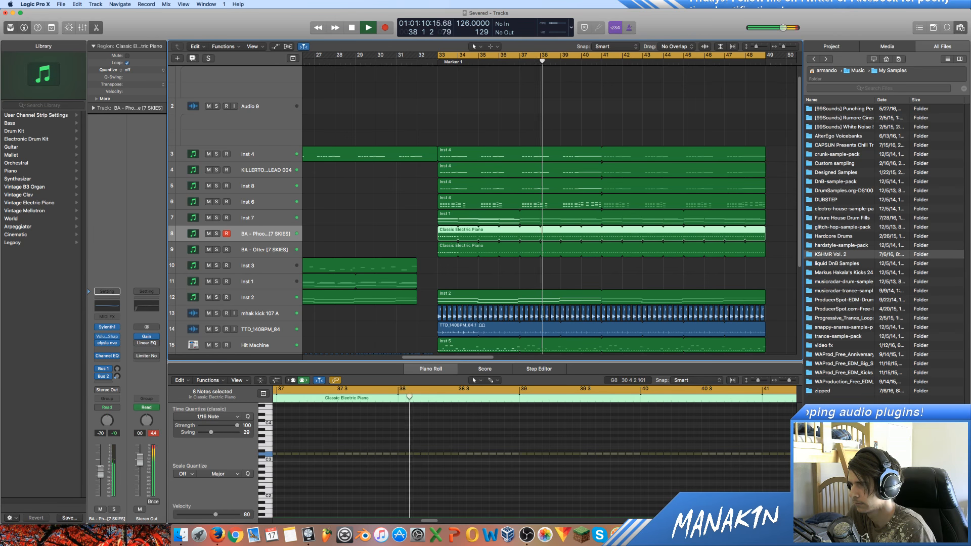
pyautogui.press('space')
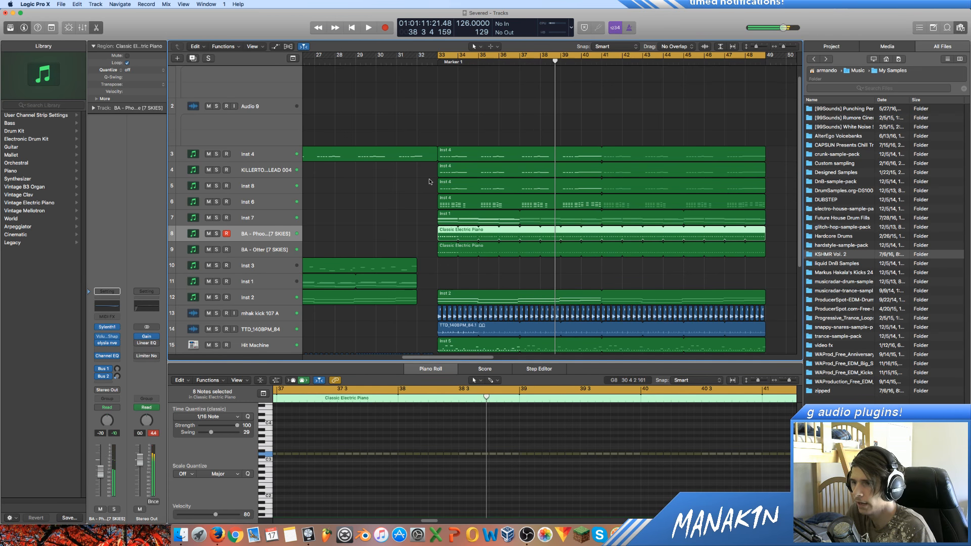
# Mute both BA tracks, solo the KILLERTONE - LEAD 004 track and listen to it from bar 33.
pyautogui.click(207, 233)
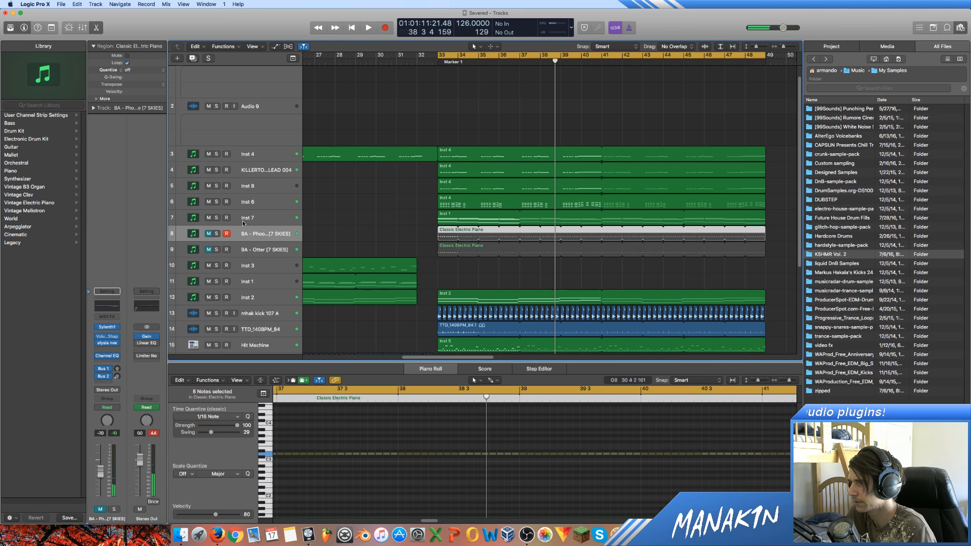
pyautogui.hotkey('shift', 'space')
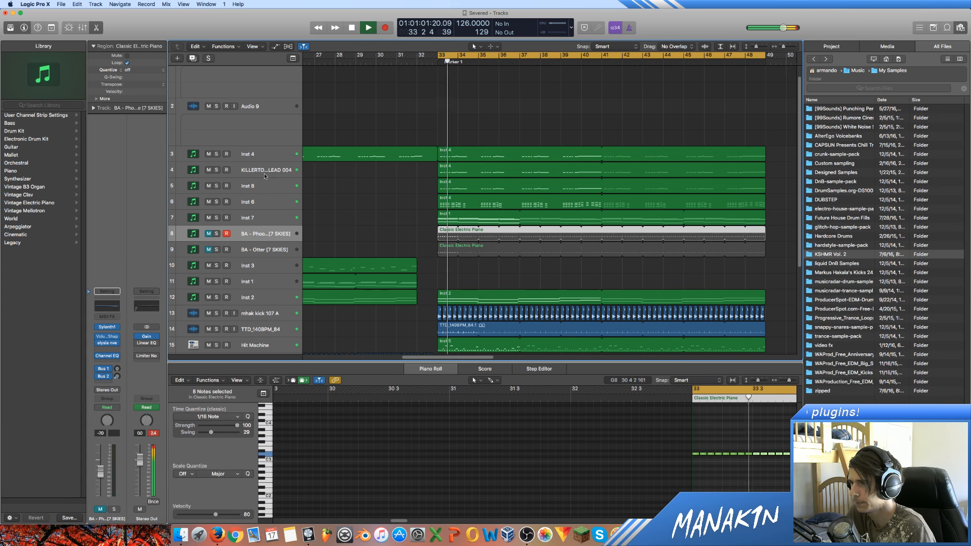
pyautogui.click(216, 170)
pyautogui.hotkey('shift', 'space')
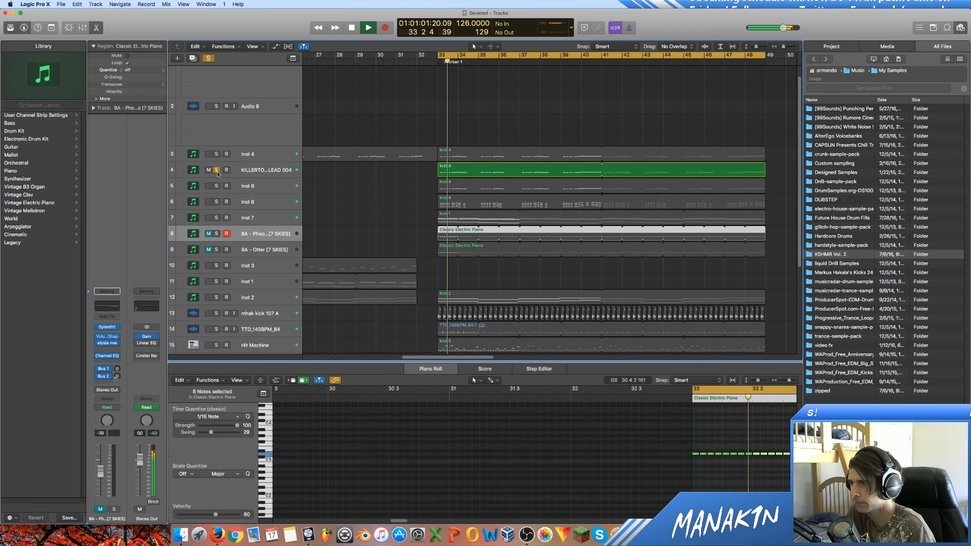
pyautogui.press('space')
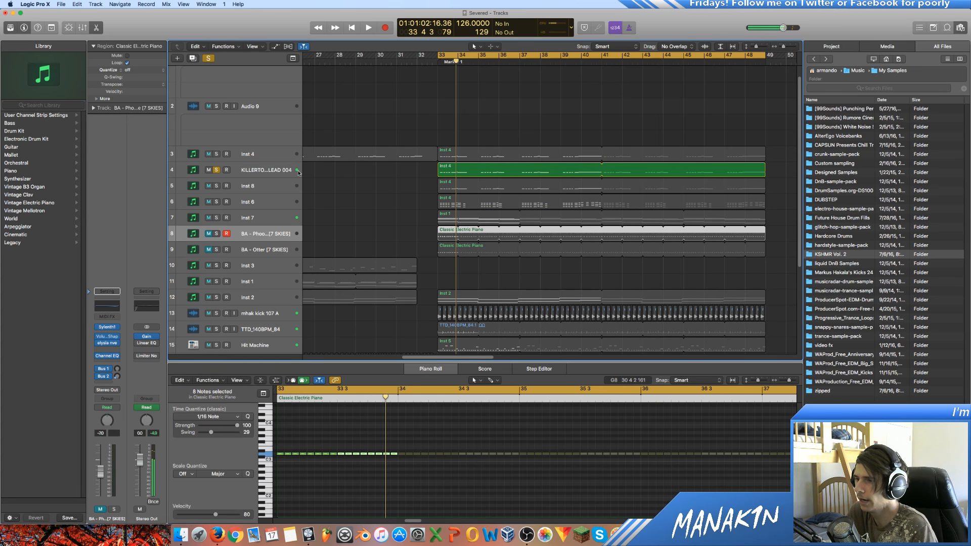
# Lower the Amp Env A release in the KILLERTONE lead's Sylenth1 to 2.712, unsolo the track and close the synth.
pyautogui.doubleClick(193, 170)
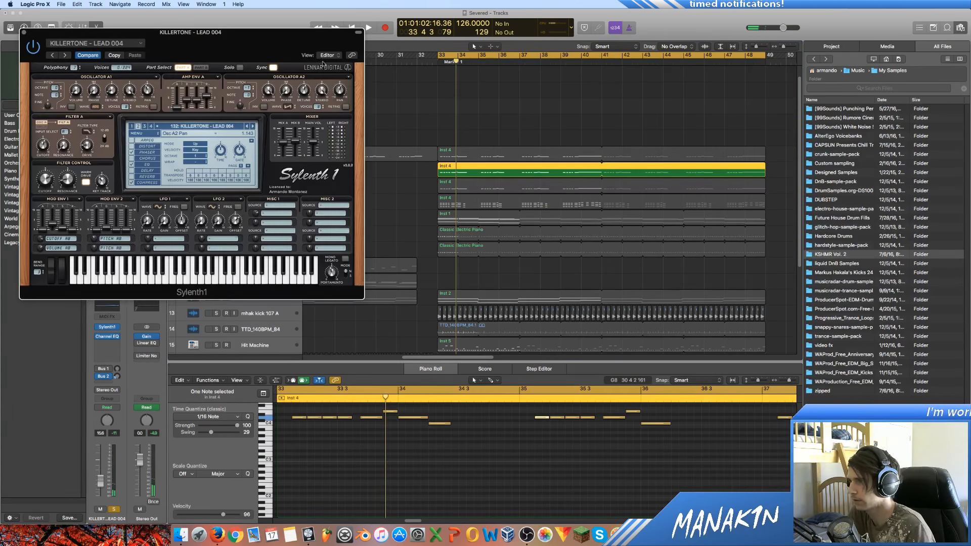
pyautogui.moveTo(258, 39); pyautogui.dragTo(502, 96)
pyautogui.press('space')
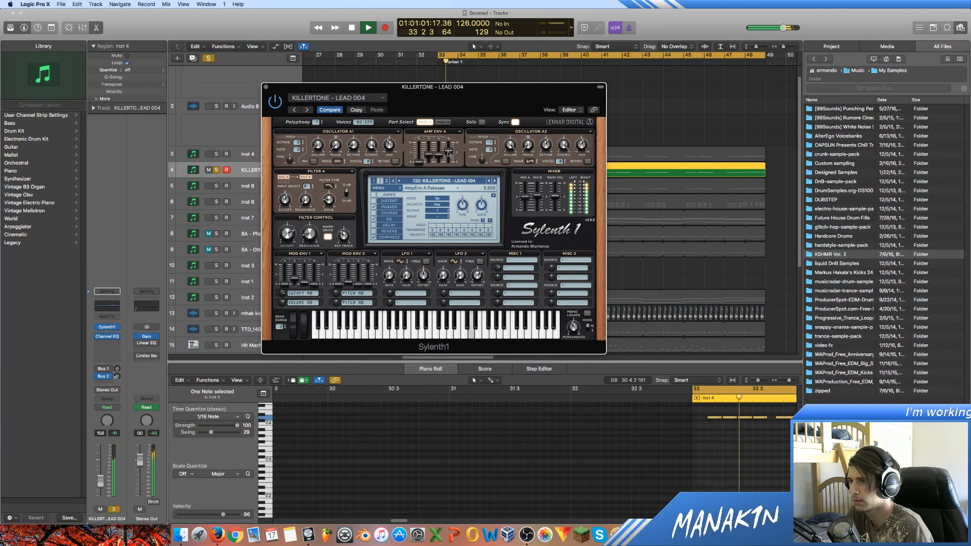
pyautogui.moveTo(449, 167)
pyautogui.mouseDown()
pyautogui.moveTo(449, 155)
pyautogui.moveTo(451, 169)
pyautogui.mouseUp()
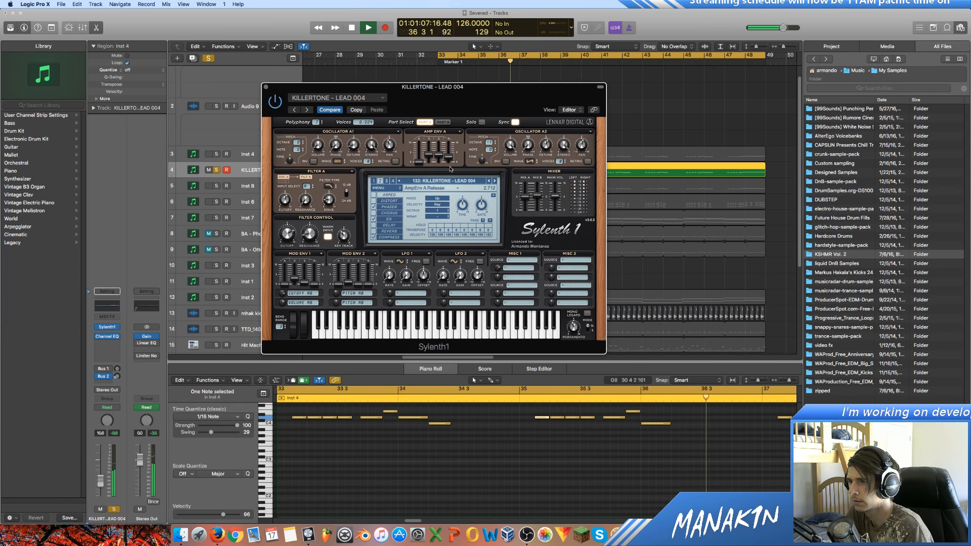
pyautogui.click(114, 509)
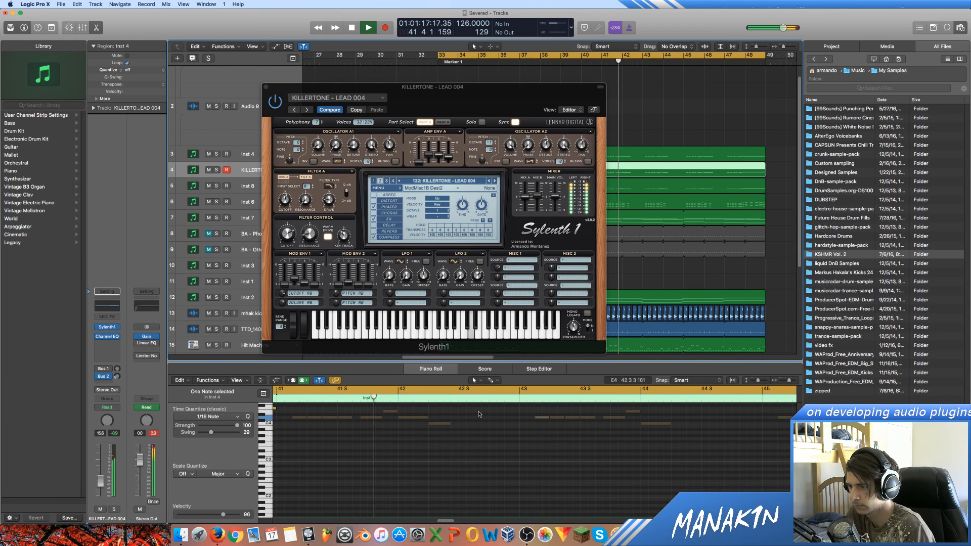
pyautogui.press('space')
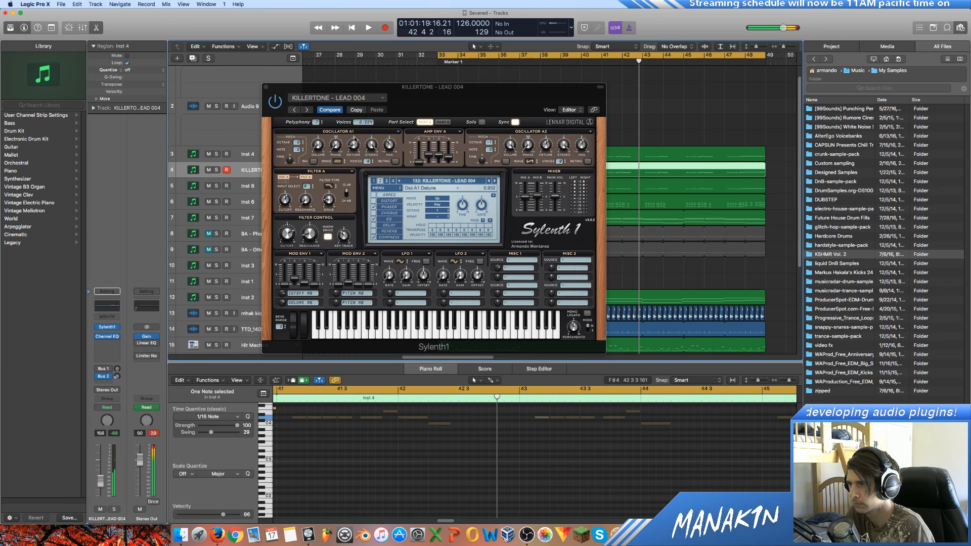
pyautogui.press('super+w')
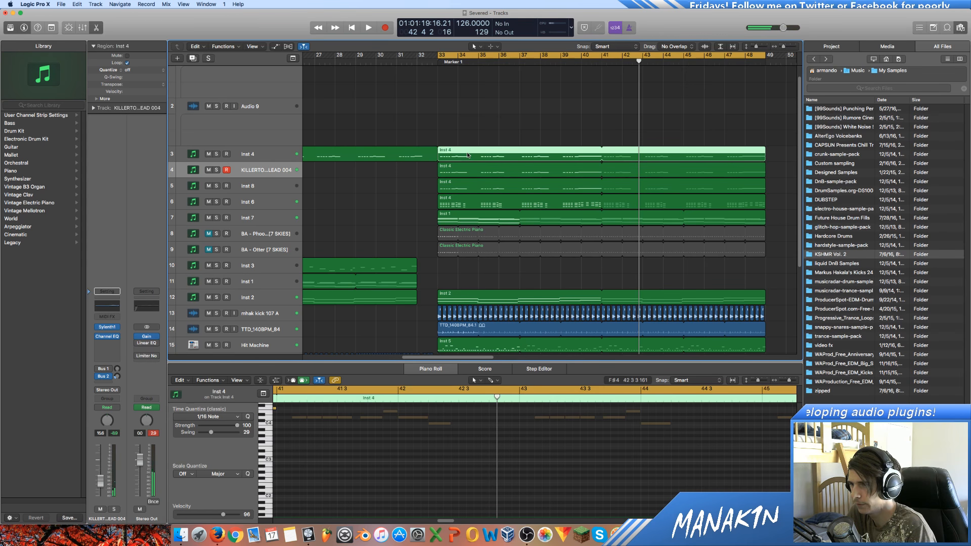
pyautogui.click(467, 153)
pyautogui.click(488, 138)
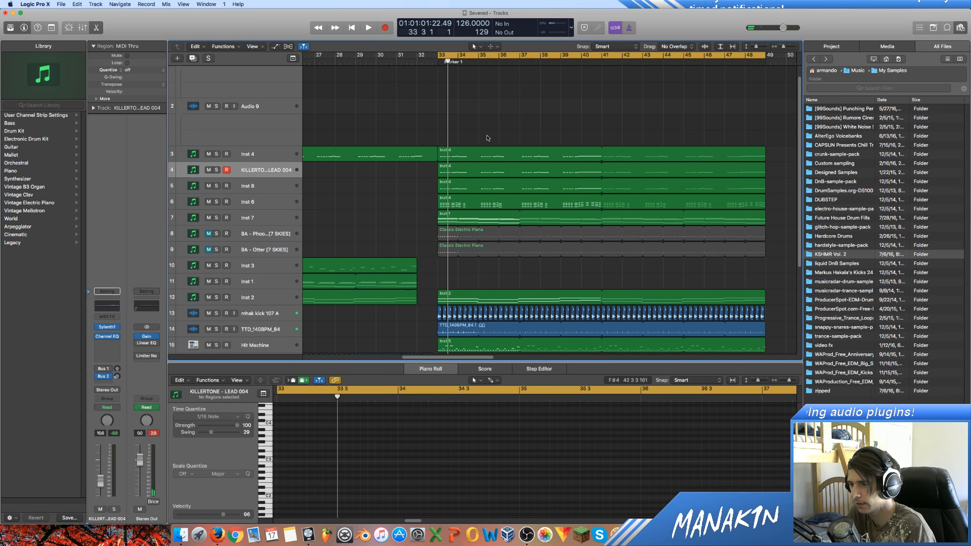
pyautogui.click(472, 165)
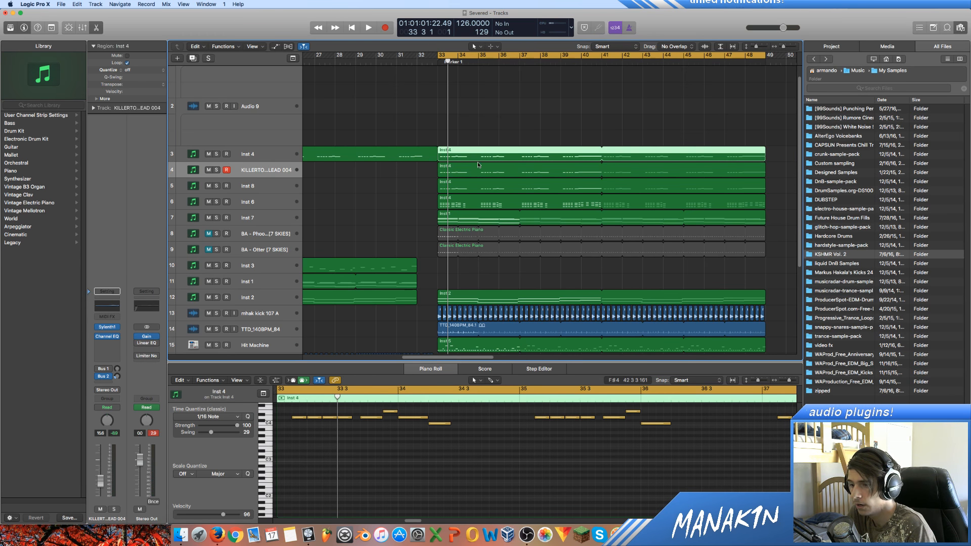
pyautogui.click(483, 150)
pyautogui.click(412, 417)
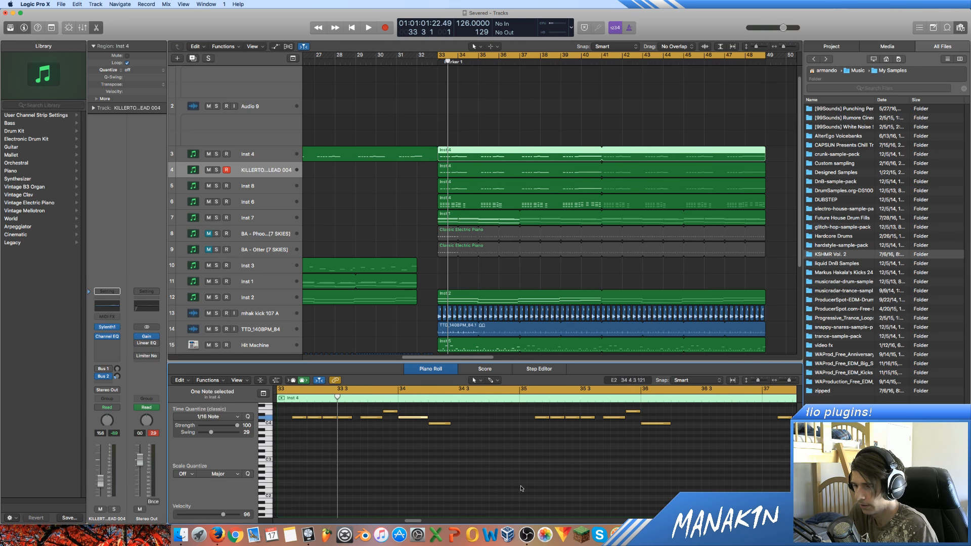
pyautogui.keyDown('shift'); pyautogui.click(658, 424); pyautogui.keyUp('shift')
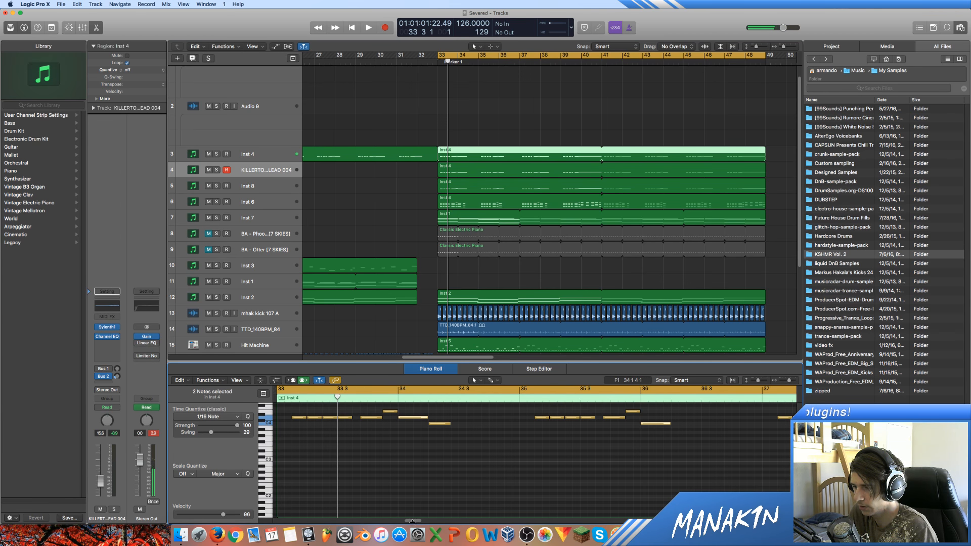
pyautogui.click(481, 171)
pyautogui.click(471, 443)
pyautogui.click(393, 212)
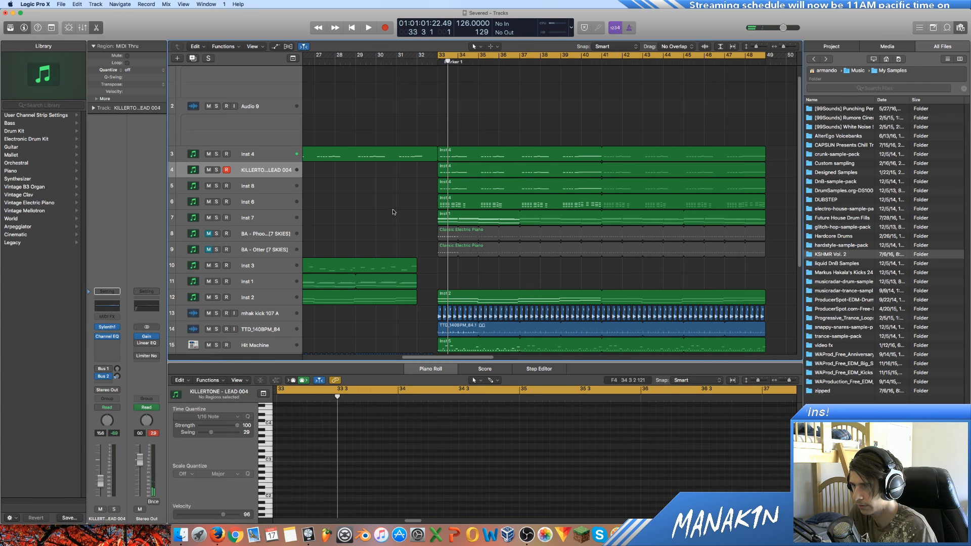
# Select the long notes at bars 34, 36, 38 and 40 in the KILLERTONE lead's region and shorten them slightly.
pyautogui.click(480, 174)
pyautogui.click(662, 442)
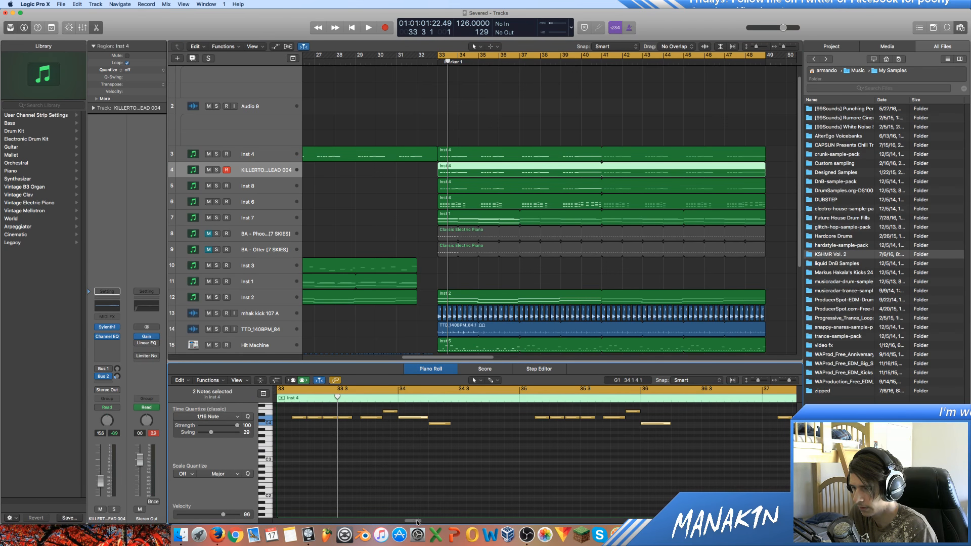
pyautogui.moveTo(417, 521)
pyautogui.mouseDown()
pyautogui.moveTo(429, 522)
pyautogui.moveTo(431, 509)
pyautogui.mouseUp()
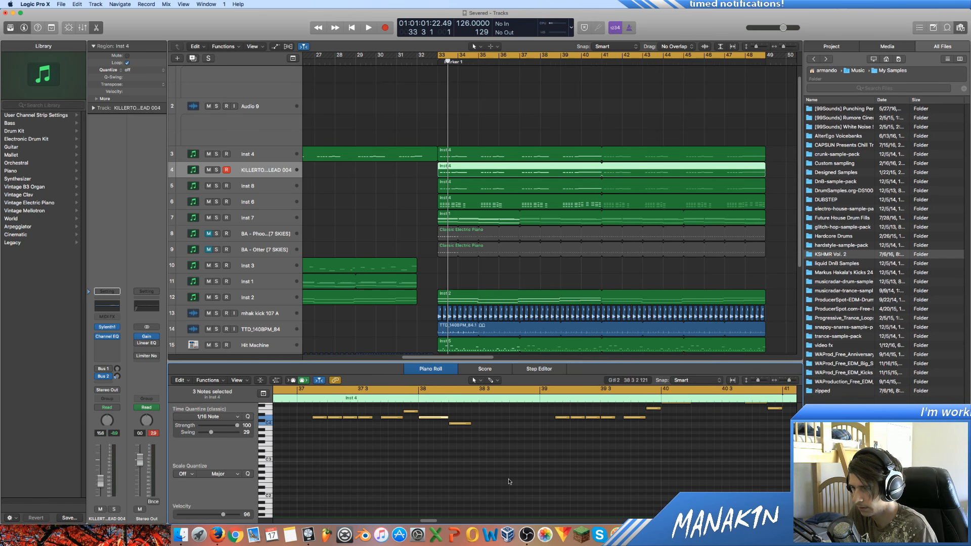
pyautogui.hscroll(5, 510, 481)
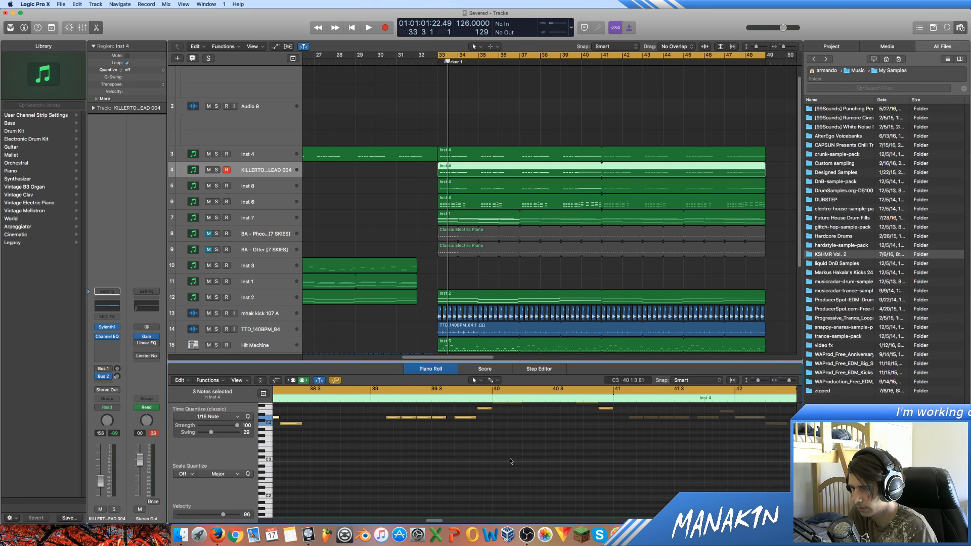
pyautogui.scroll(3, 511, 459)
pyautogui.keyDown('shift'); pyautogui.click(513, 436); pyautogui.keyUp('shift')
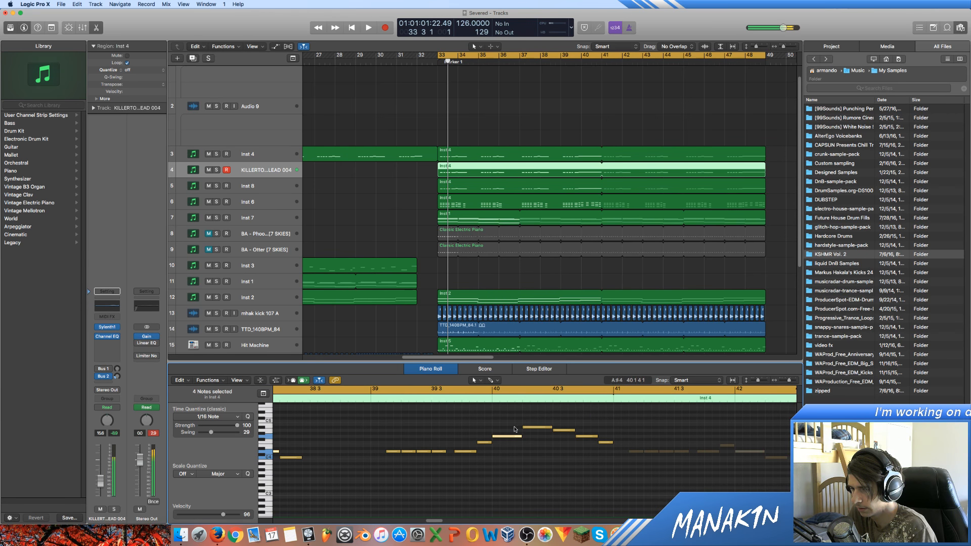
pyautogui.moveTo(522, 436); pyautogui.dragTo(513, 438)
# Play the mix and raise the Amp Env A release slightly in the KILLERTONE lead's Sylenth1.
pyautogui.press('space')
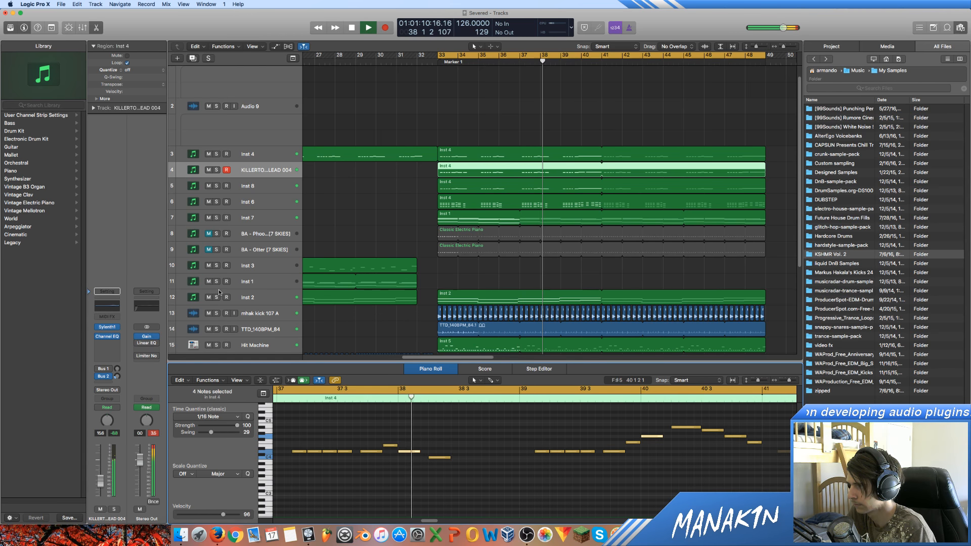
pyautogui.click(107, 327)
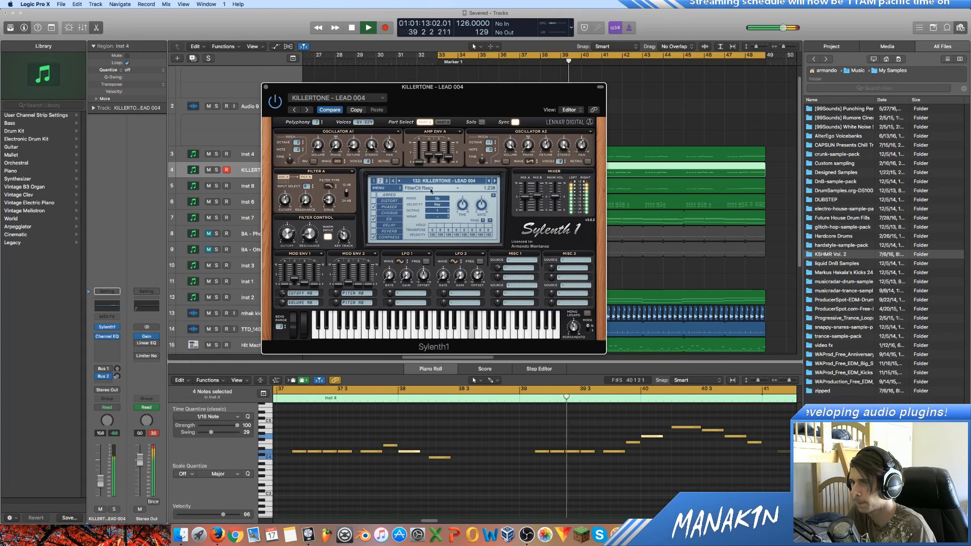
pyautogui.moveTo(452, 155); pyautogui.dragTo(452, 151)
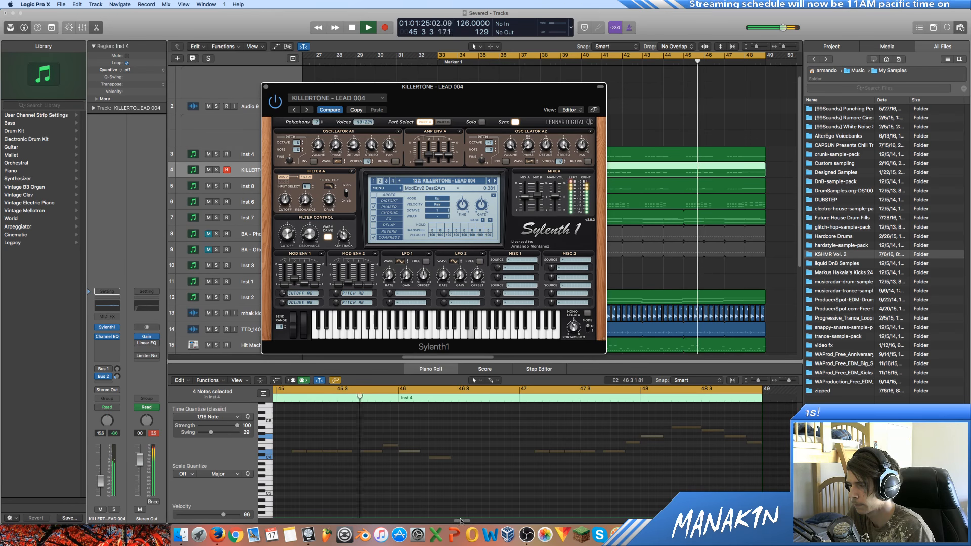
# Select all notes in the KILLERTONE lead's region, shorten them together and fine-tune their length.
pyautogui.click(460, 479)
pyautogui.press('super+a')
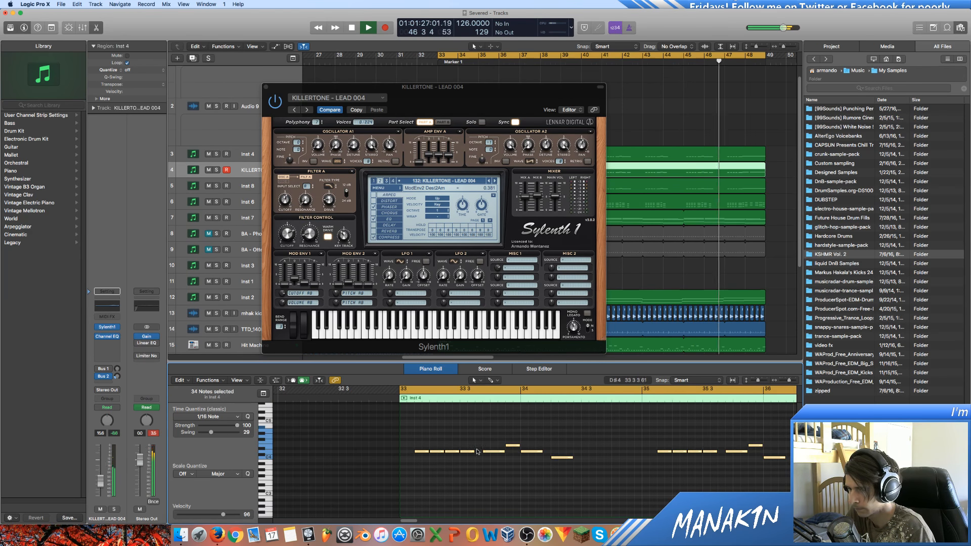
pyautogui.moveTo(474, 452); pyautogui.dragTo(470, 454)
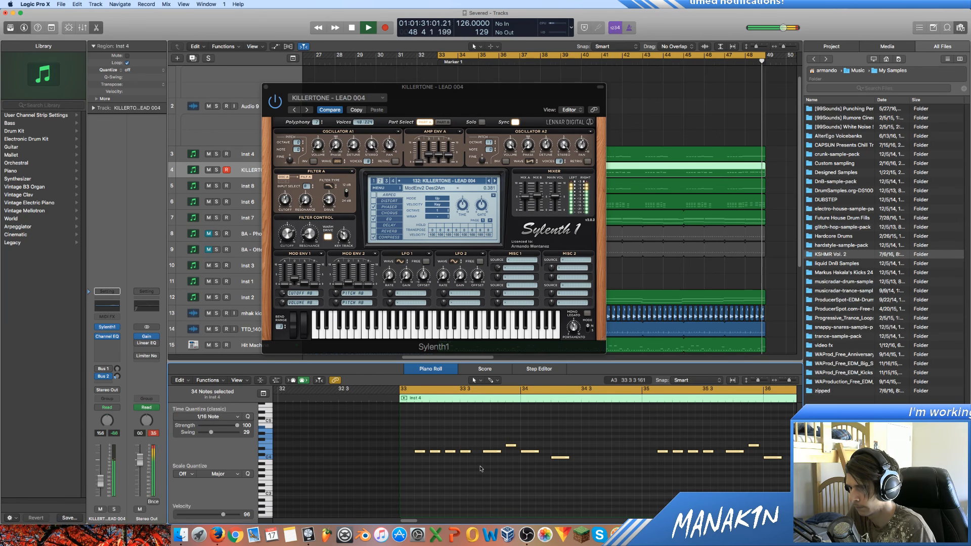
pyautogui.press('space')
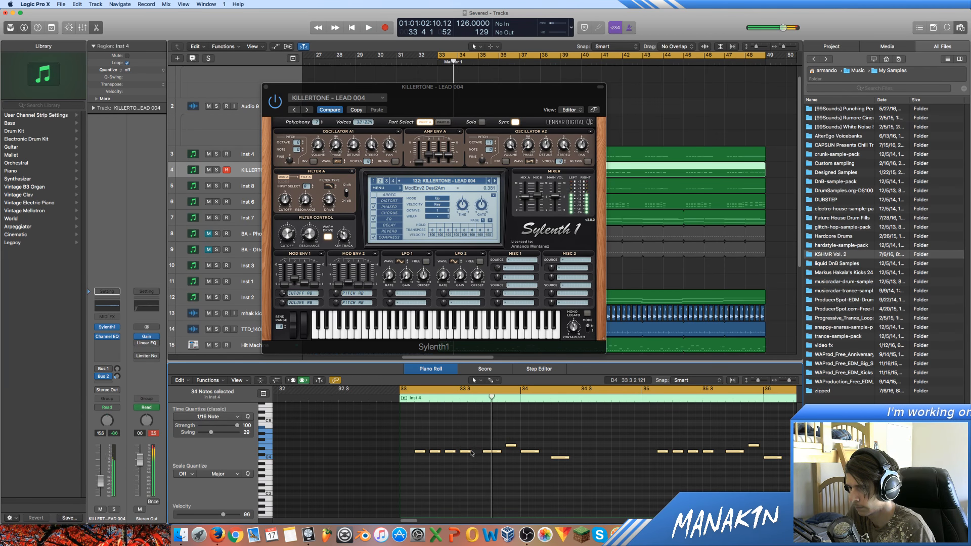
pyautogui.click(470, 452)
pyautogui.moveTo(470, 453); pyautogui.dragTo(471, 454)
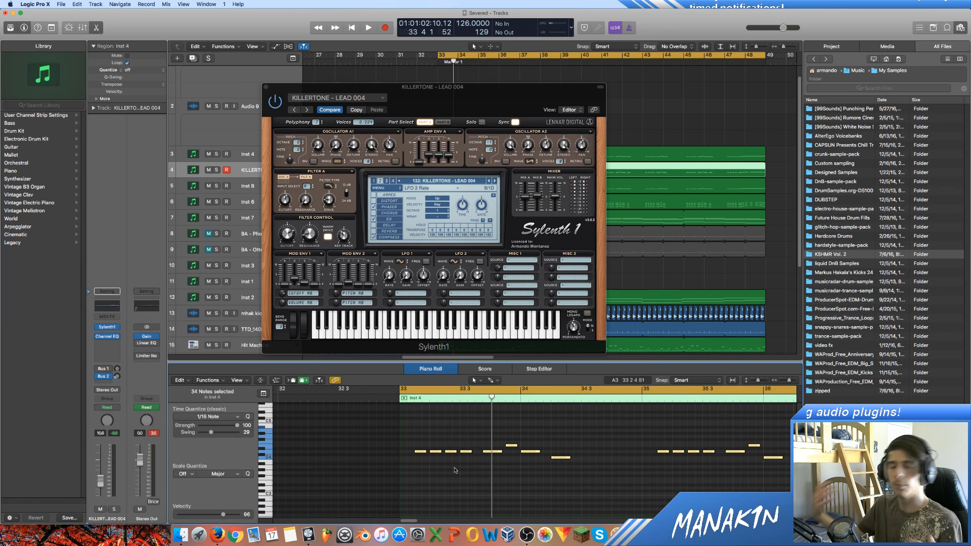
# Play the drop with the Sylenth1 window hidden, compare it with and without Inst 6, and leave Inst 6 muted.
pyautogui.press('space')
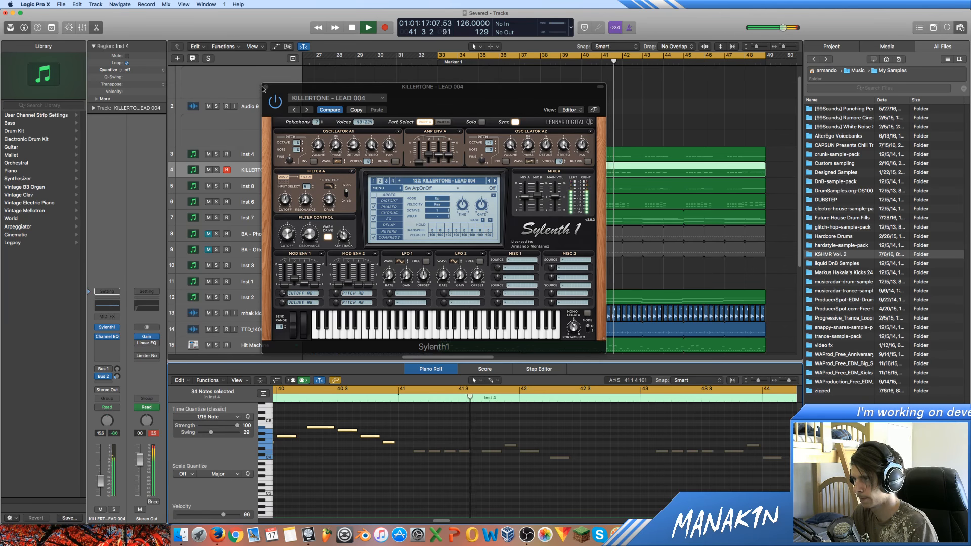
pyautogui.press('v')
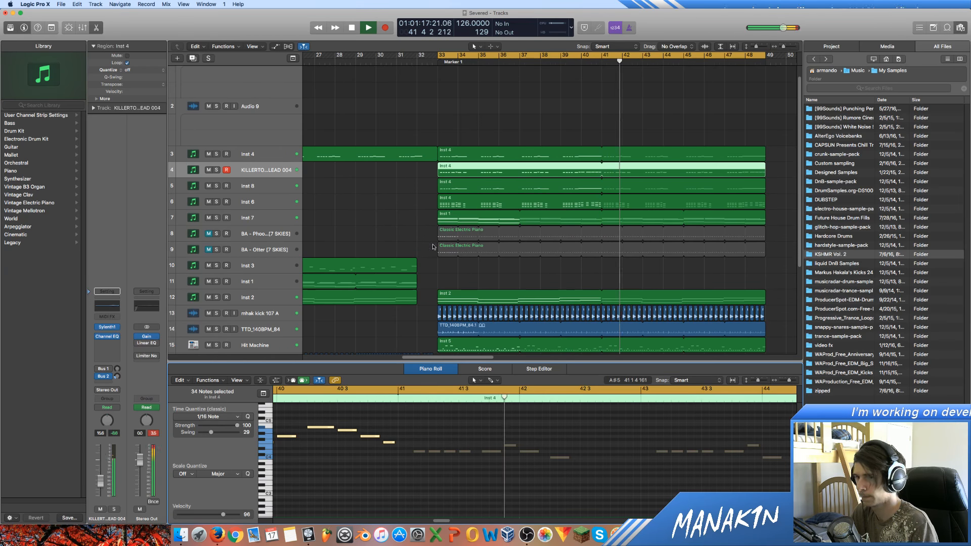
pyautogui.click(208, 201)
pyautogui.click(208, 202)
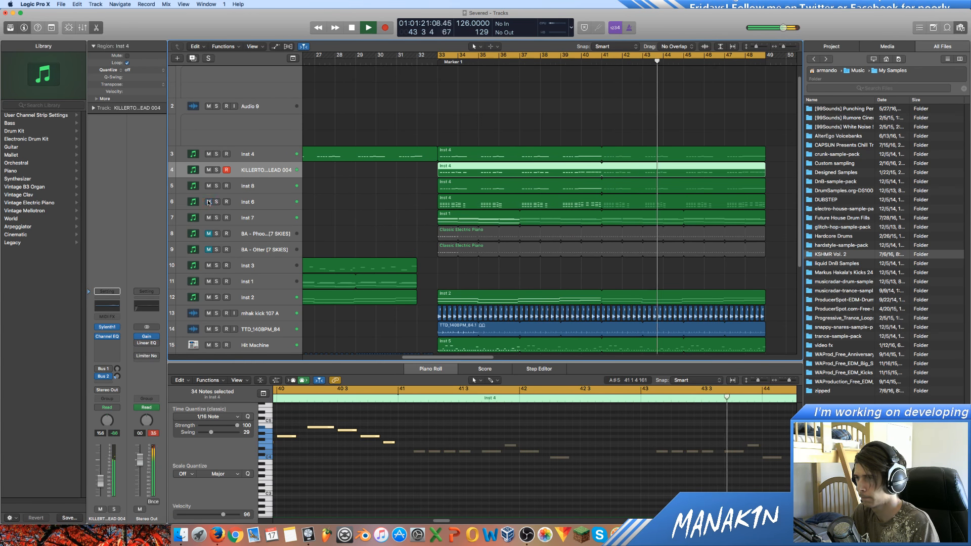
pyautogui.click(216, 201)
pyautogui.click(216, 202)
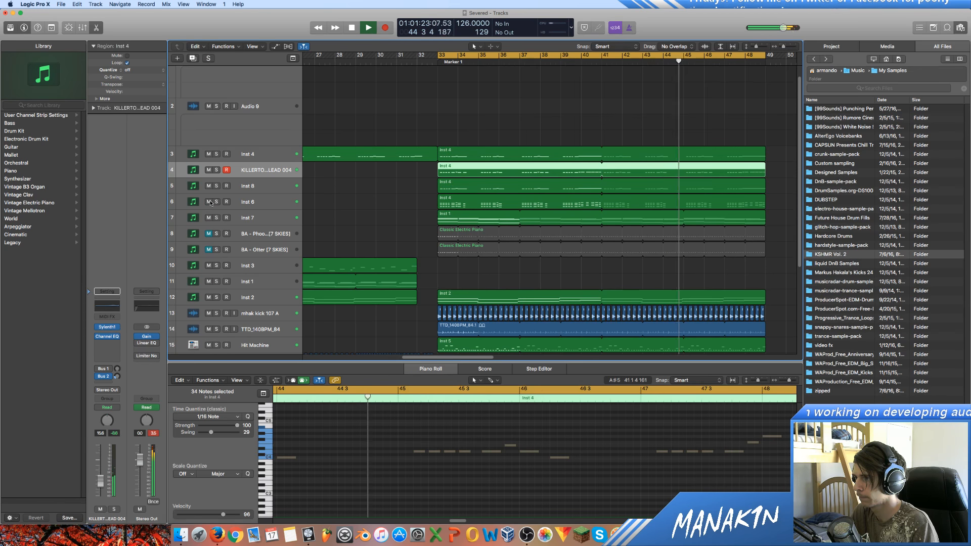
pyautogui.click(209, 202)
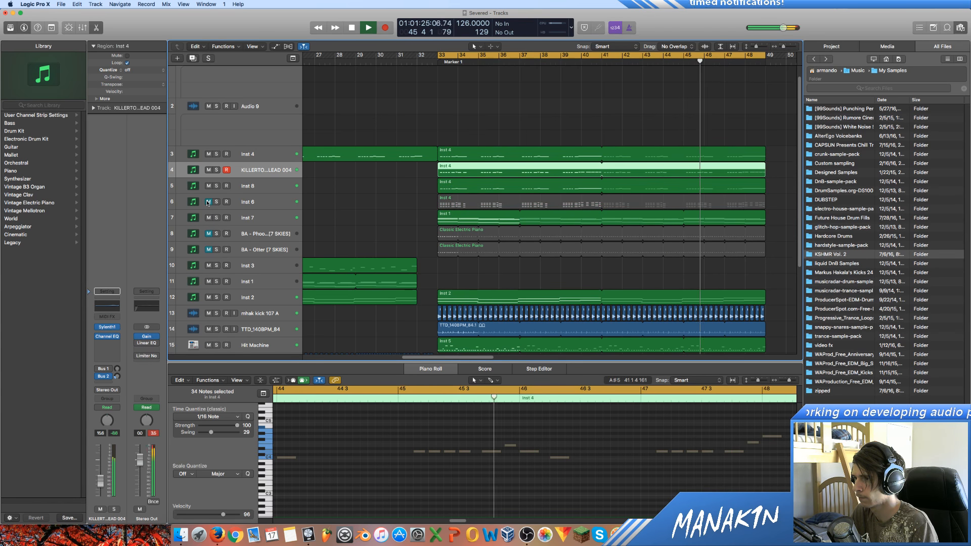
pyautogui.click(208, 202)
pyautogui.click(207, 202)
pyautogui.click(243, 203)
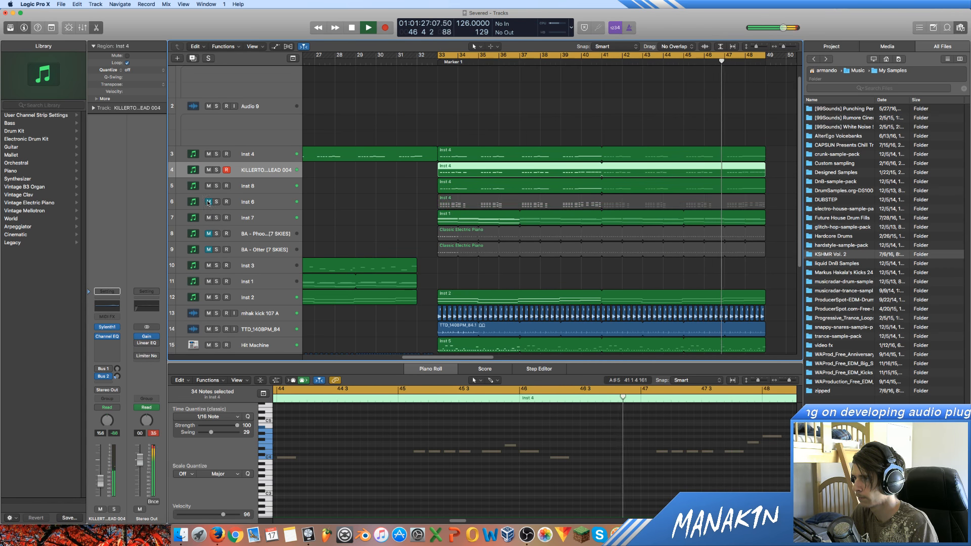
pyautogui.press('space')
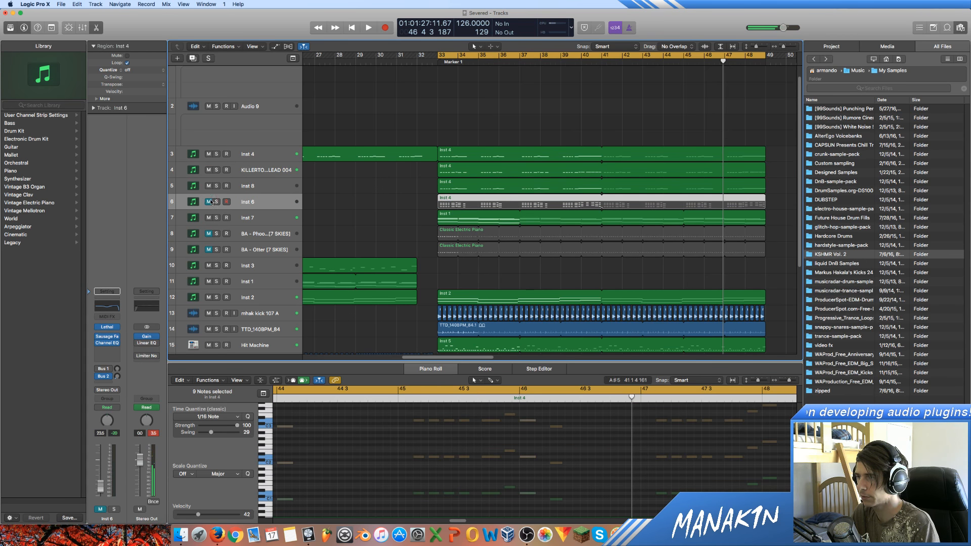
# Audition Inst 6, BA - Phoo...[7 SKIES] and BA - Otter [7 SKIES] soloed together, clear the solos and keep Inst 6 muted.
pyautogui.click(215, 202)
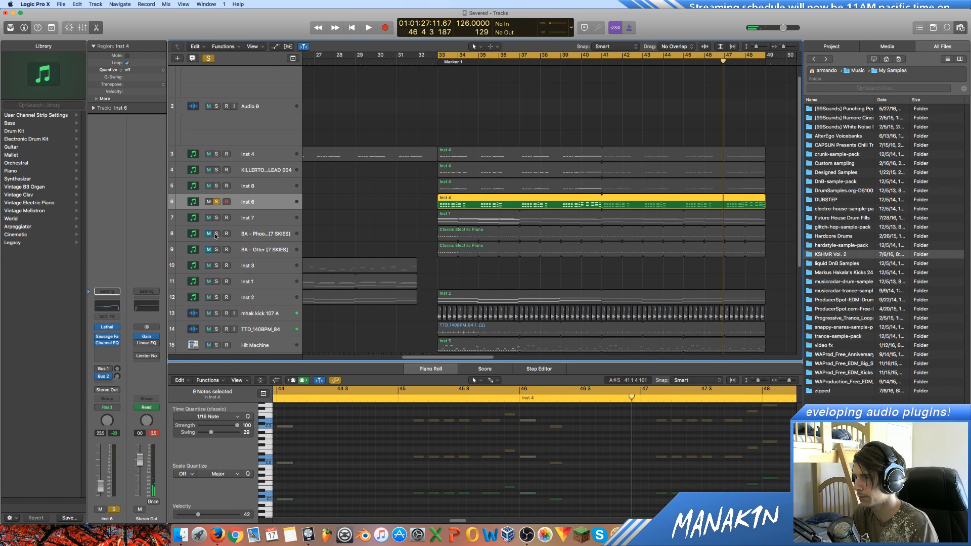
pyautogui.click(216, 234)
pyautogui.click(258, 249)
pyautogui.click(215, 250)
pyautogui.hotkey('shift', 'space')
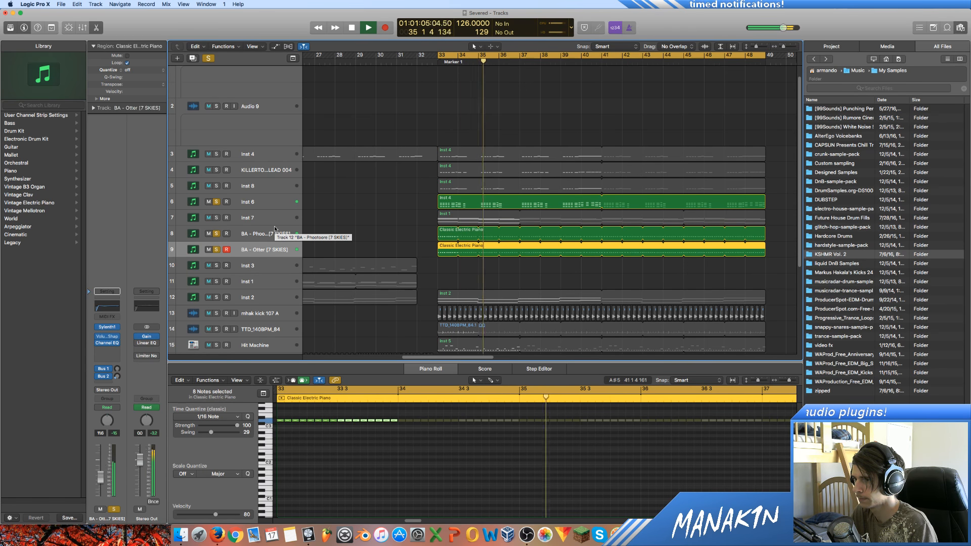
pyautogui.press('space')
pyautogui.click(208, 201)
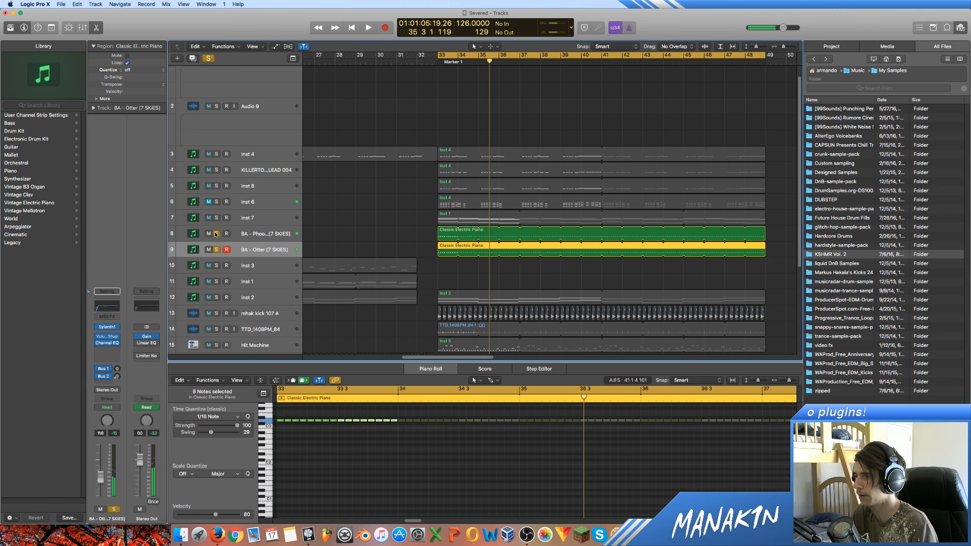
pyautogui.moveTo(216, 234); pyautogui.dragTo(215, 248)
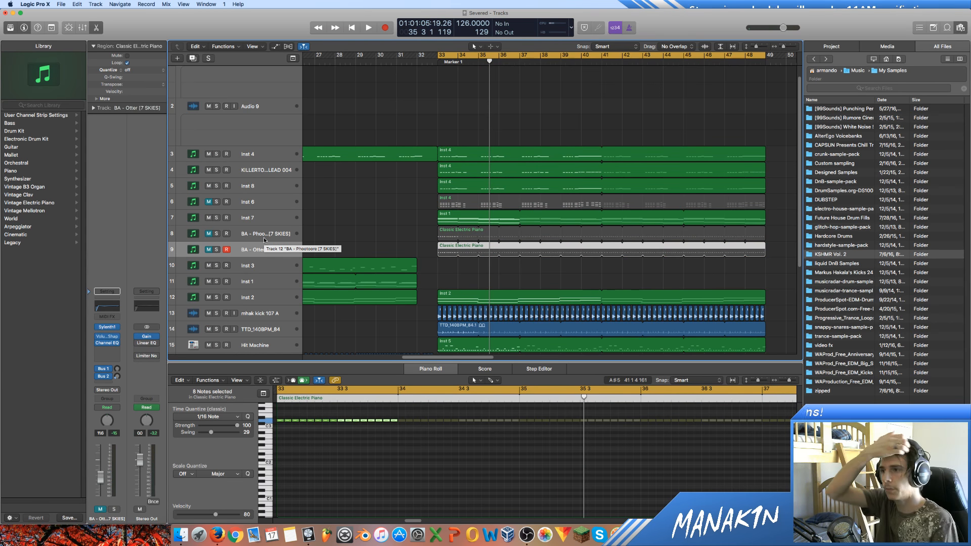
# Play the drop and unmute the BA - Phoo...[7 SKIES] and BA - Otter [7 SKIES] tracks.
pyautogui.click(261, 198)
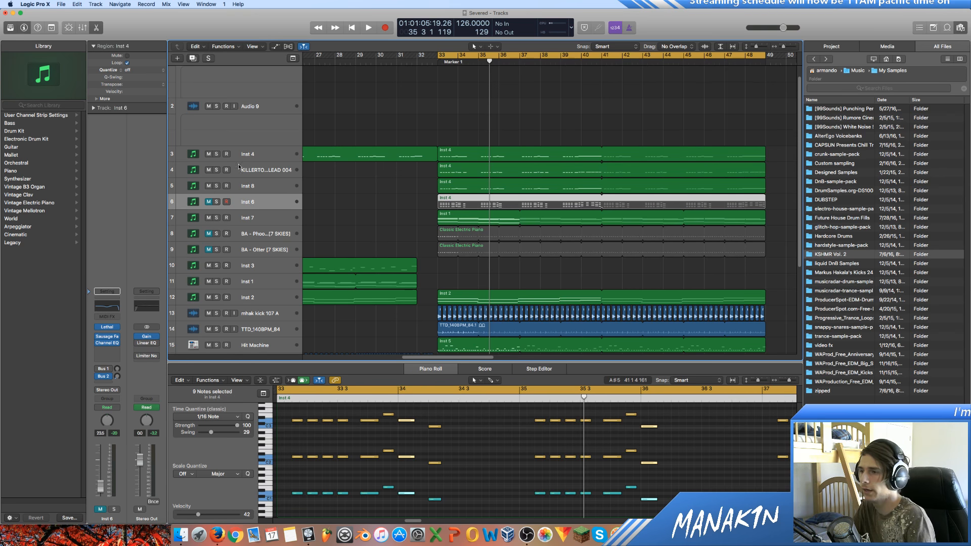
pyautogui.click(272, 187)
pyautogui.click(263, 203)
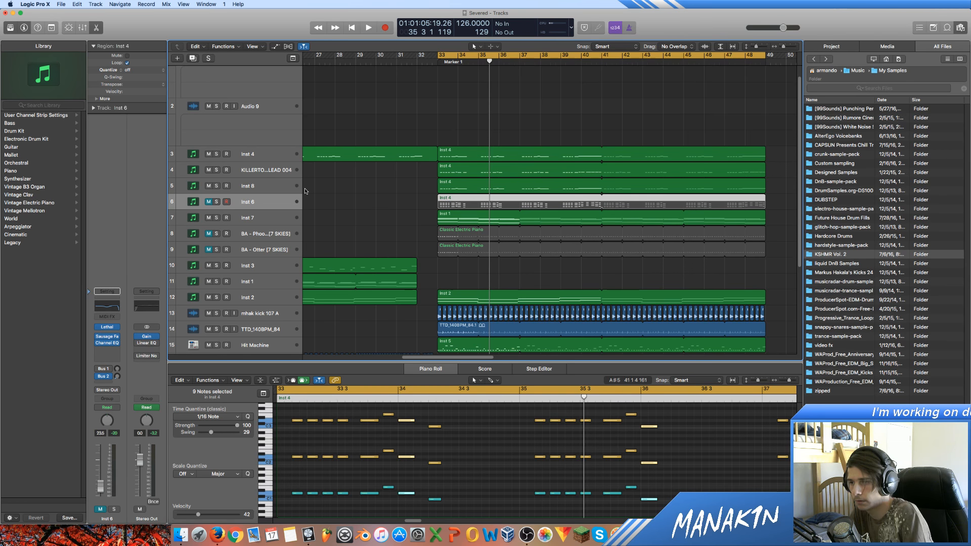
pyautogui.click(305, 191)
pyautogui.press('space')
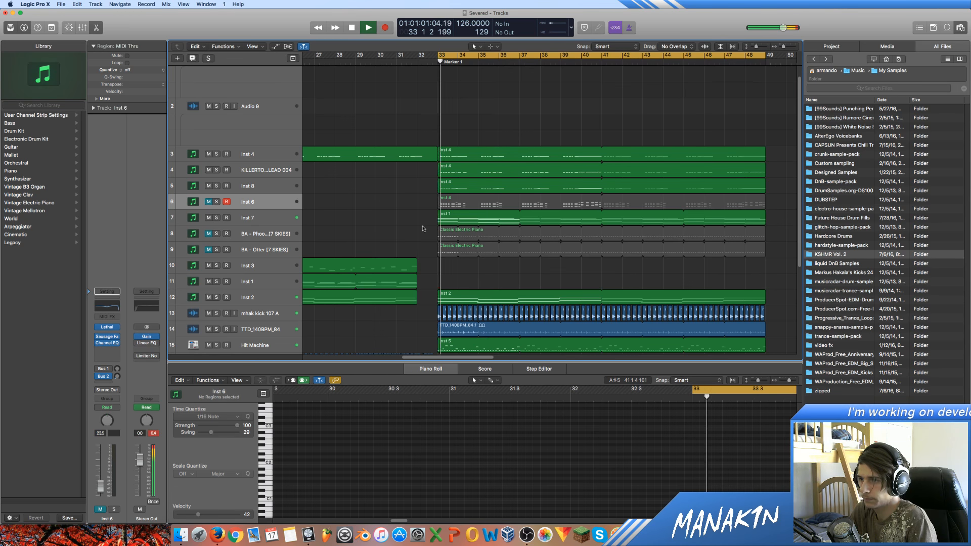
pyautogui.click(208, 233)
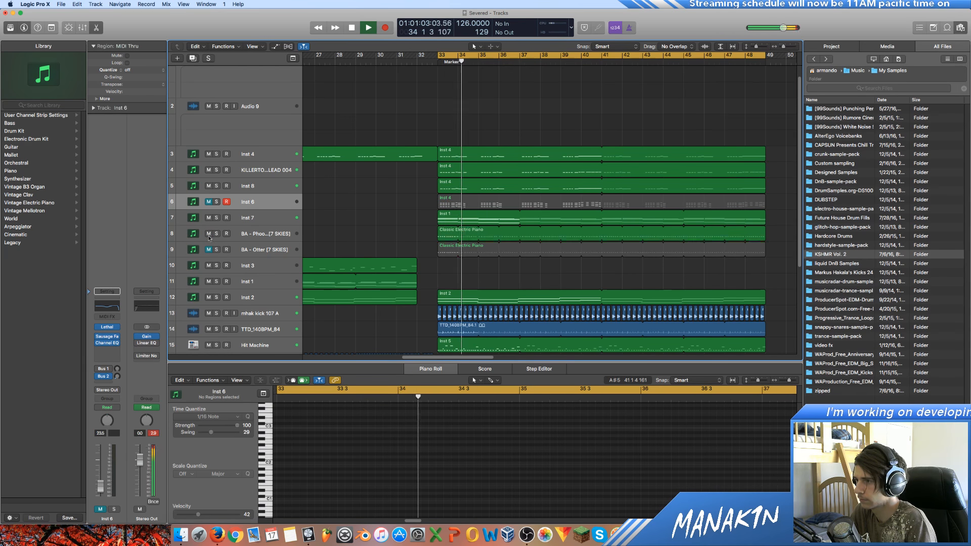
pyautogui.click(209, 249)
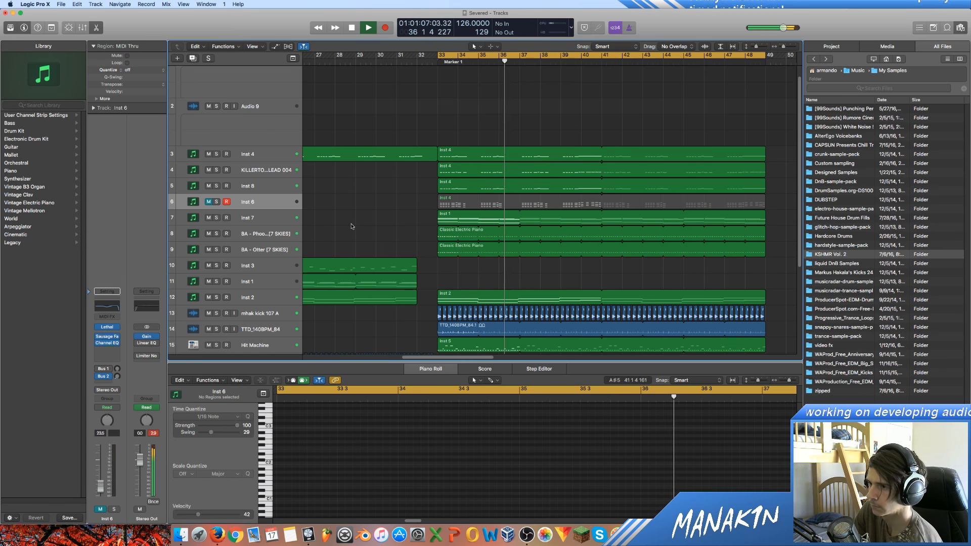
# Check the Inst 7, BA - Phoo and BA - Otter levels during playback and lower the BA - Otter track's volume.
pyautogui.click(282, 214)
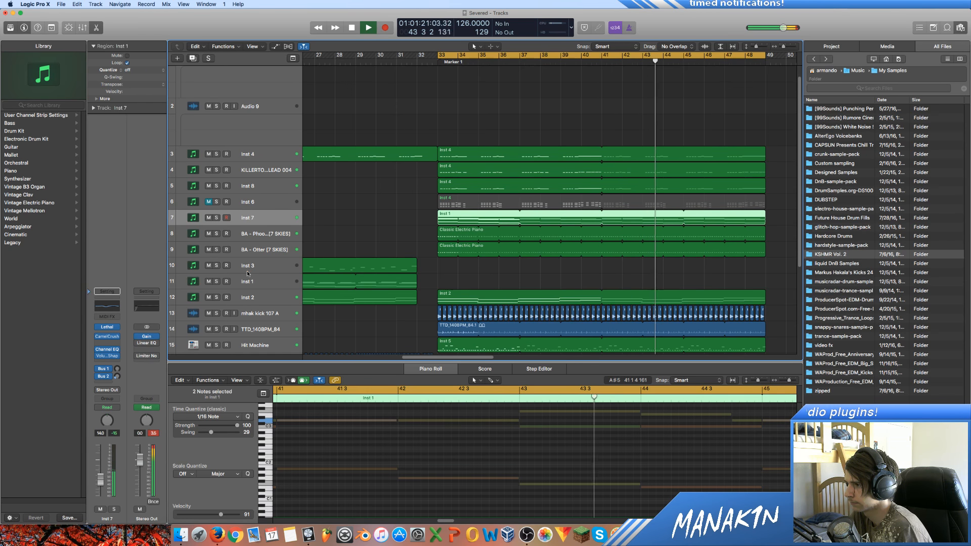
pyautogui.press('Down')
pyautogui.press('Down')
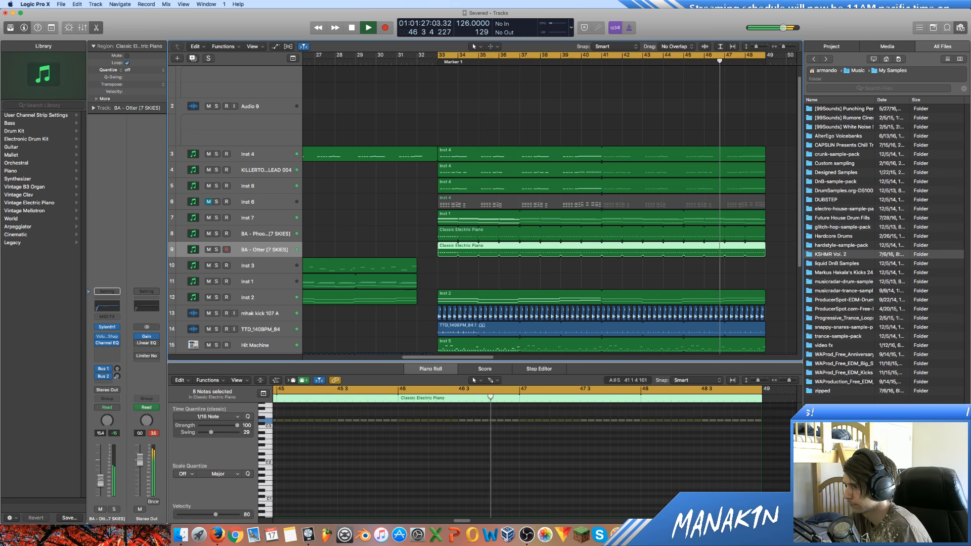
pyautogui.press('Up')
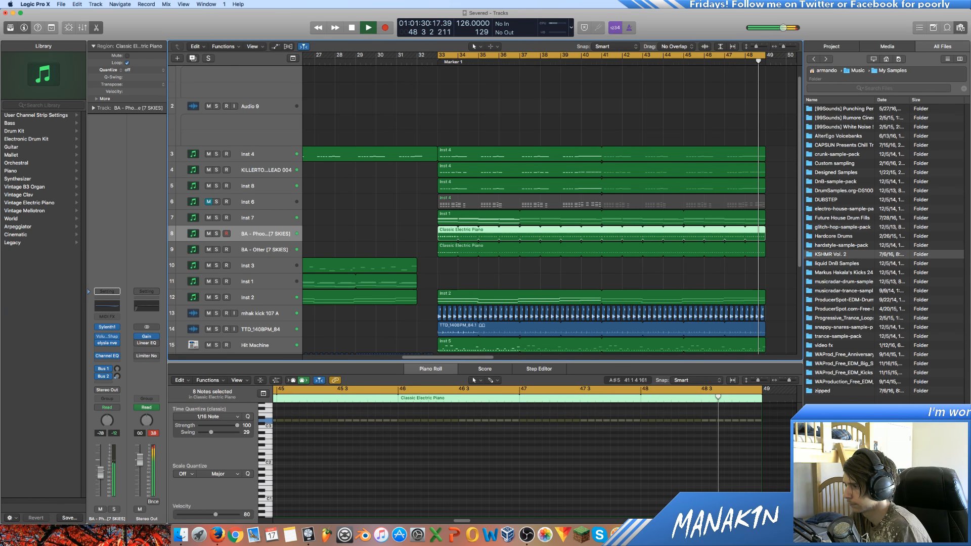
pyautogui.press('Down')
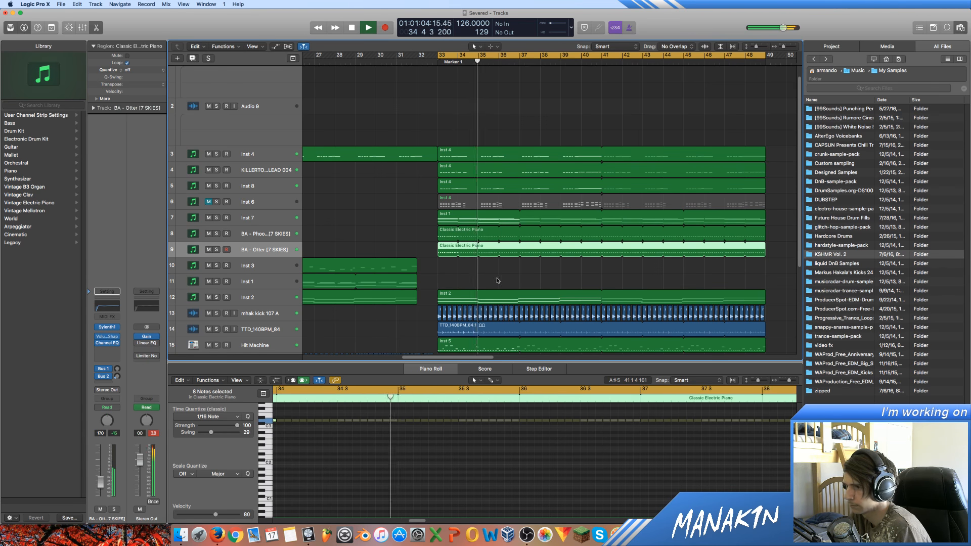
pyautogui.press('space')
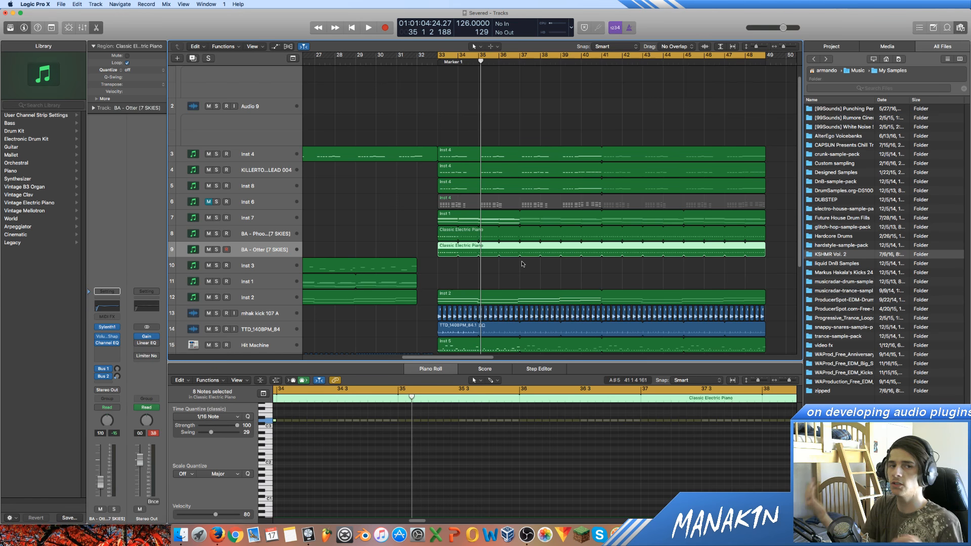
# Play the drop again from bar 33 to check how both BA tracks sit in the mix.
pyautogui.click(535, 269)
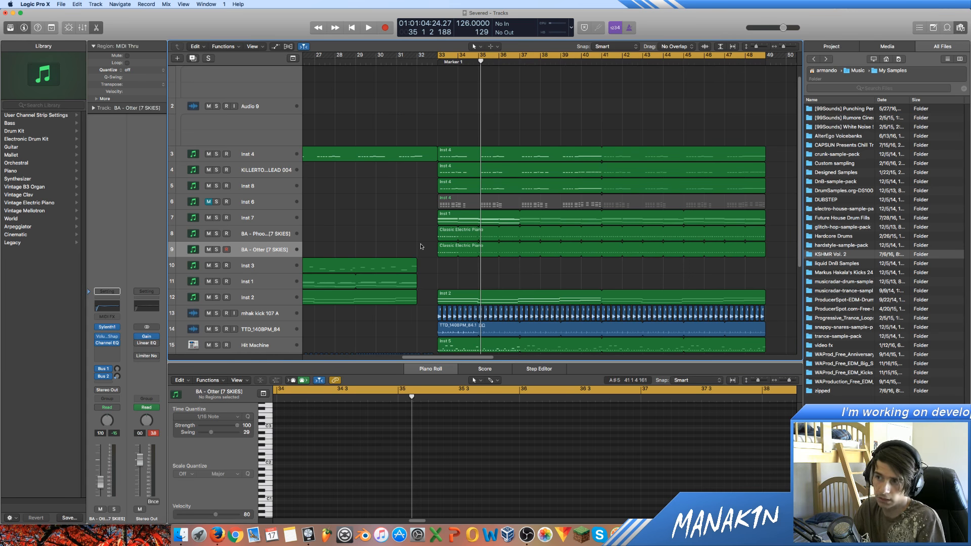
pyautogui.press('space')
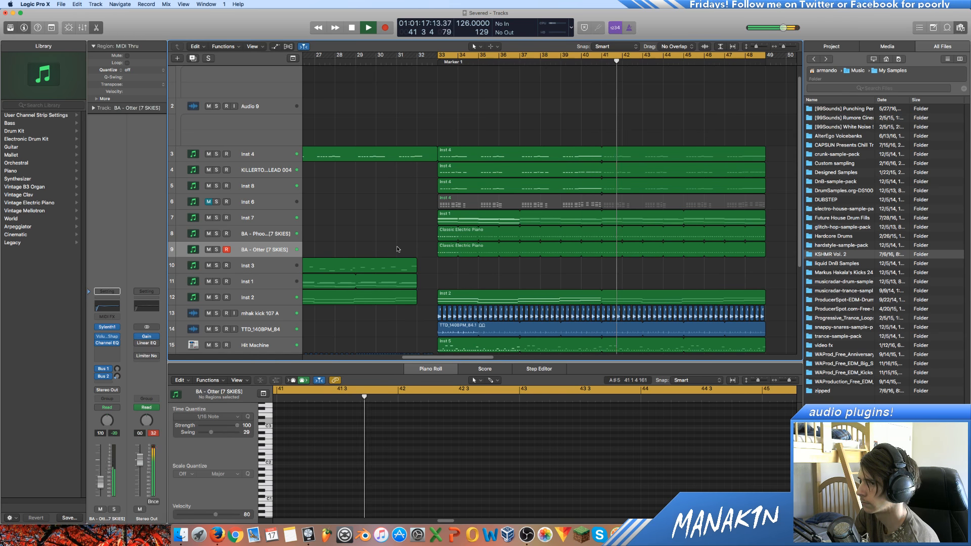
pyautogui.press('space')
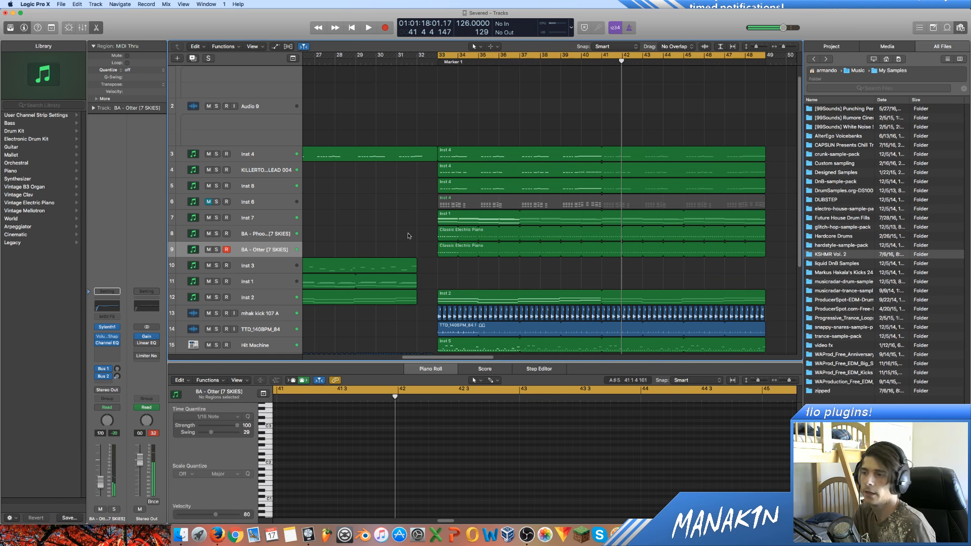
# Create a summing track stack from the BA - Phoo and BA - Otter tracks and name it Bass.
pyautogui.moveTo(407, 234); pyautogui.dragTo(479, 262)
pyautogui.click(382, 236)
pyautogui.keyDown('shift'); pyautogui.click(282, 236); pyautogui.keyUp('shift')
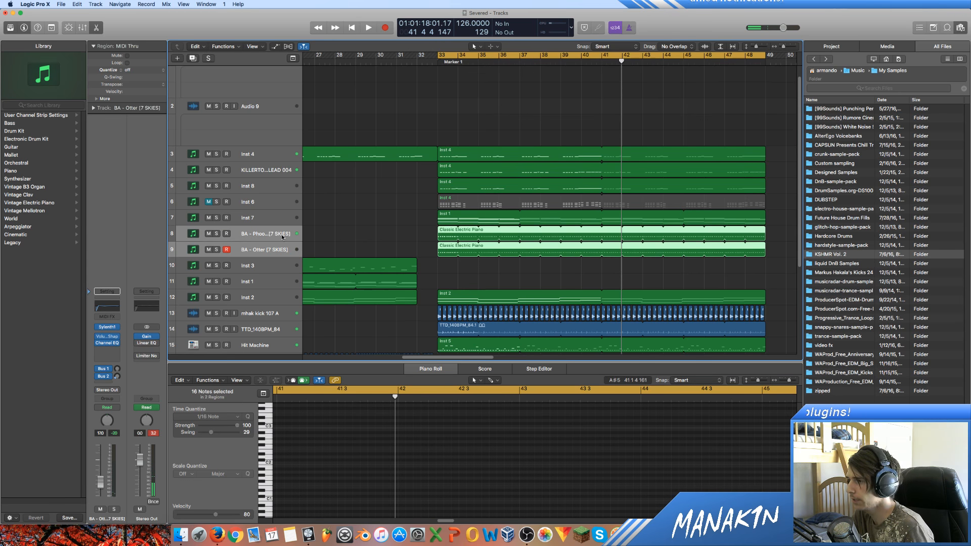
pyautogui.rightClick(282, 234)
pyautogui.click(372, 317)
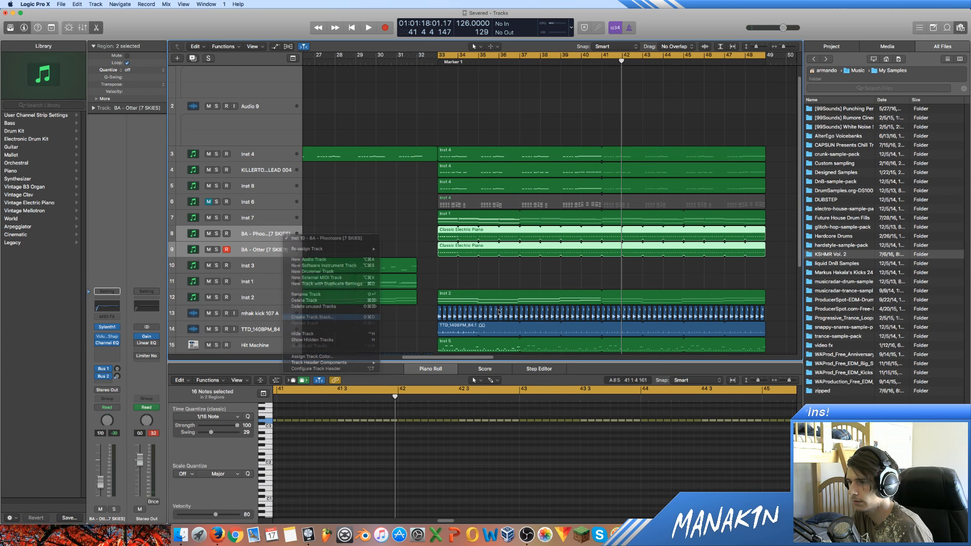
pyautogui.click(543, 73)
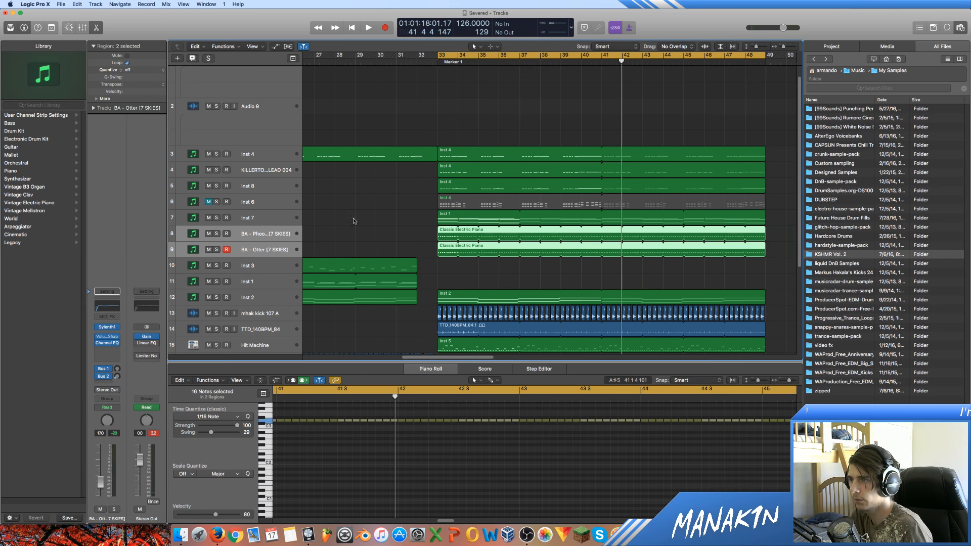
pyautogui.doubleClick(247, 233)
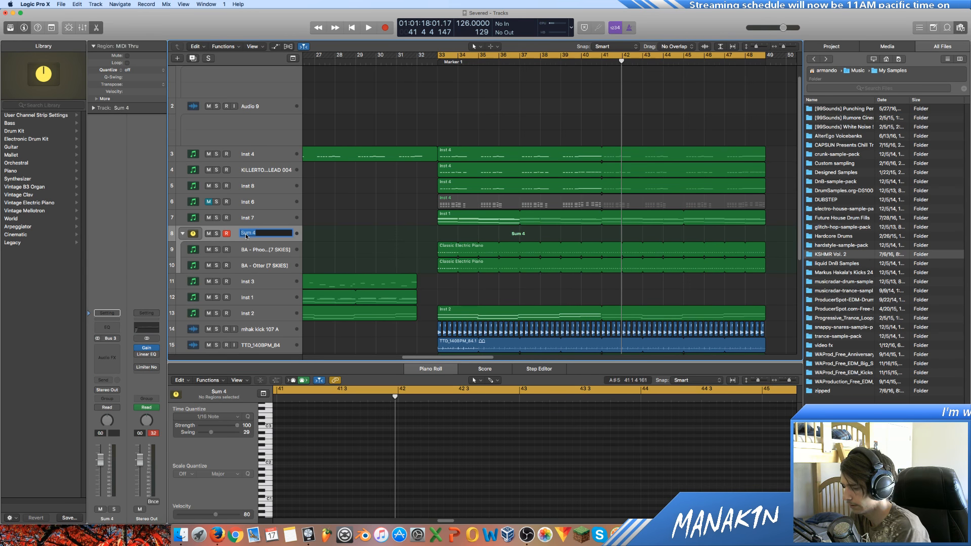
pyautogui.write('Bass')
pyautogui.press('Return')
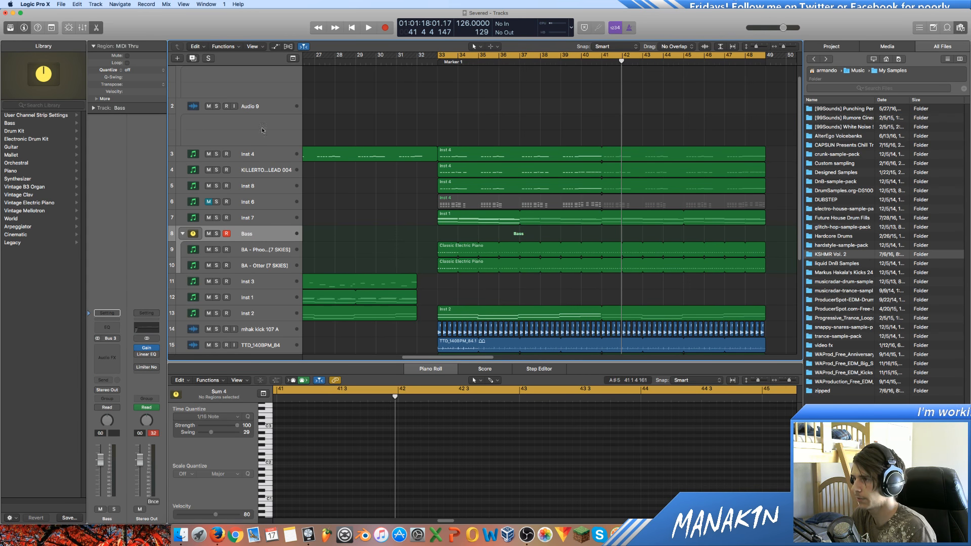
# Move one Classic Electric Piano region onto the Bass stack track, delete the duplicate region and collapse the stack.
pyautogui.click(458, 251)
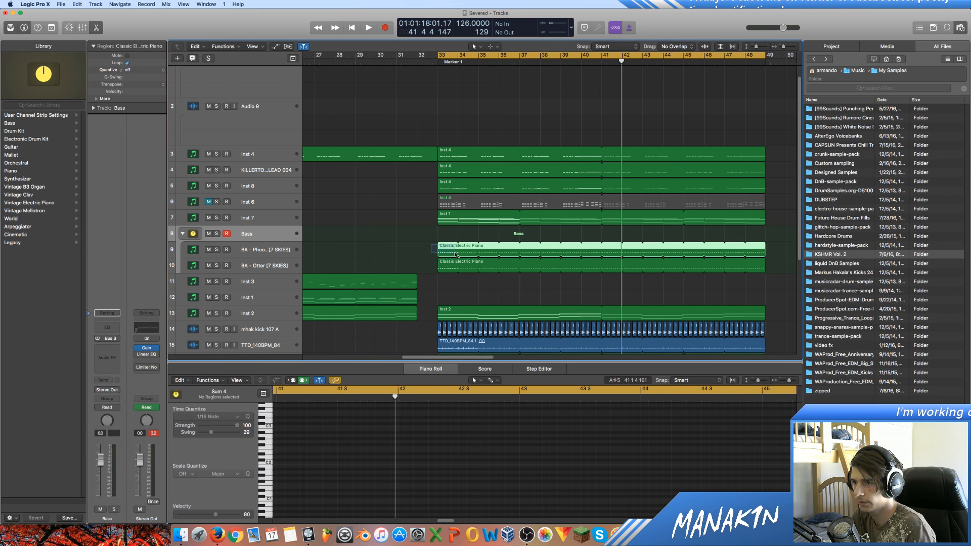
pyautogui.moveTo(450, 252); pyautogui.dragTo(420, 256)
pyautogui.click(438, 263)
pyautogui.press('Delete')
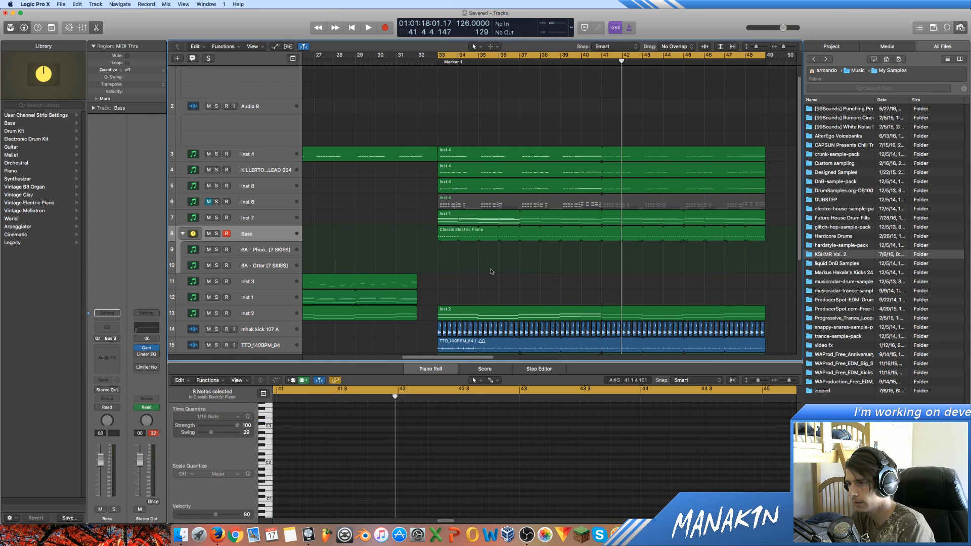
pyautogui.click(183, 234)
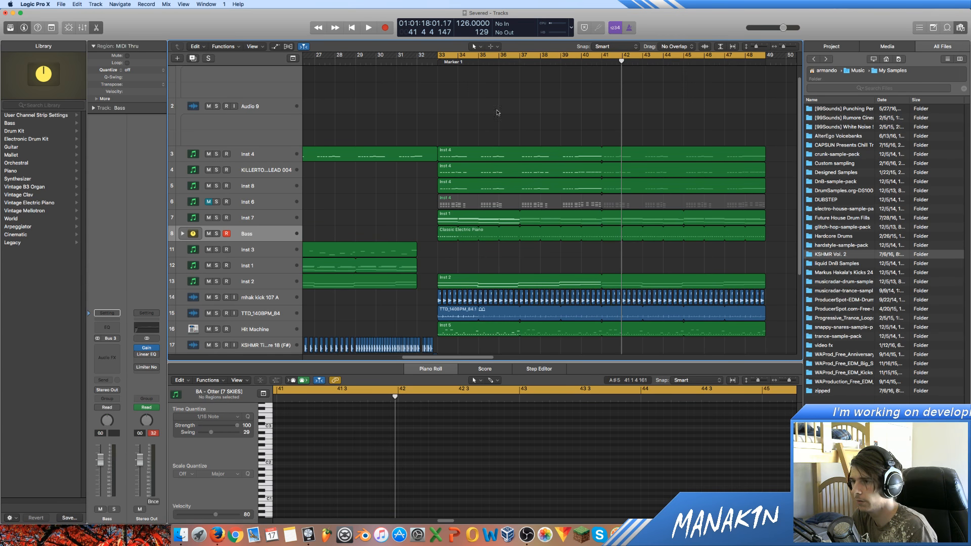
# Extend the Bass track's region to four bars, copy its notes into bar 34 at a lower pitch and play it.
pyautogui.click(439, 238)
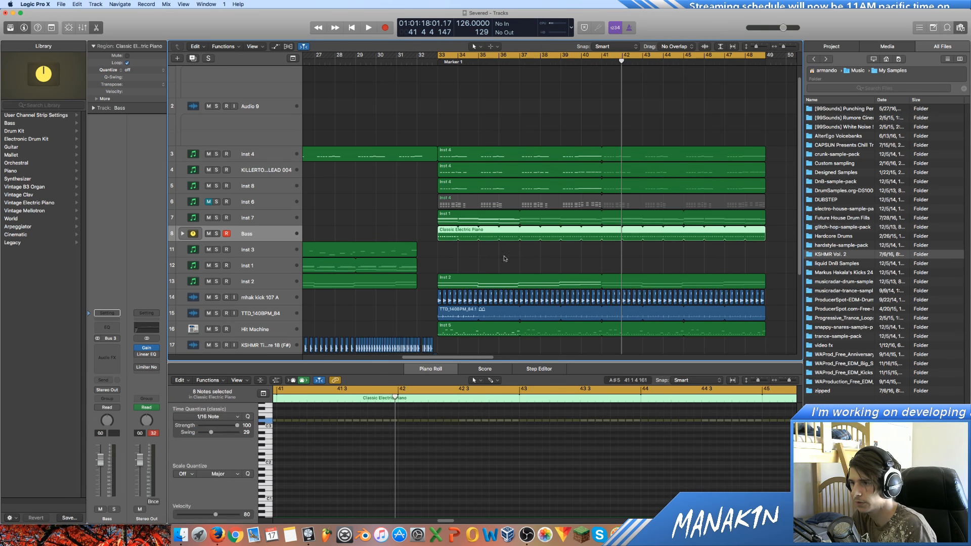
pyautogui.moveTo(457, 239); pyautogui.dragTo(519, 244)
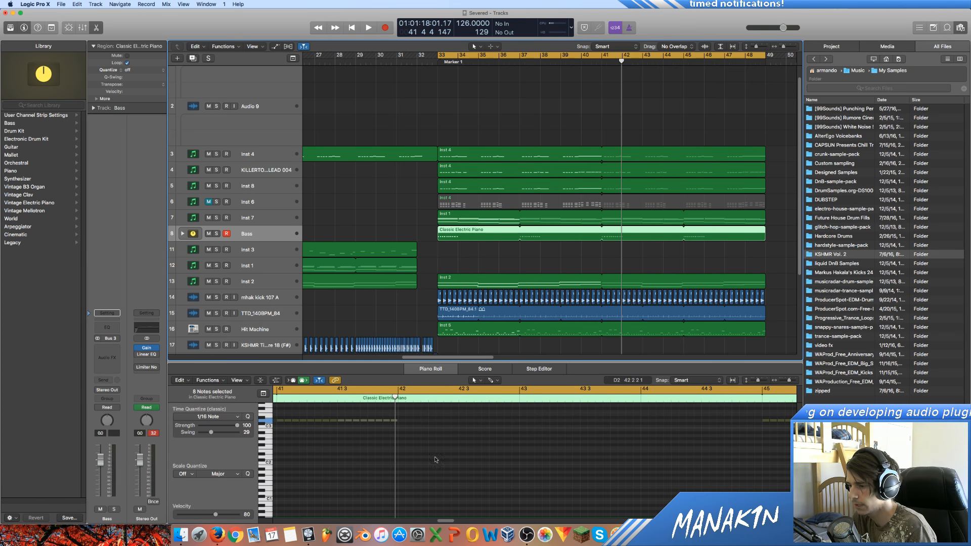
pyautogui.moveTo(446, 522); pyautogui.dragTo(409, 527)
pyautogui.moveTo(558, 461); pyautogui.dragTo(515, 433)
pyautogui.press('space')
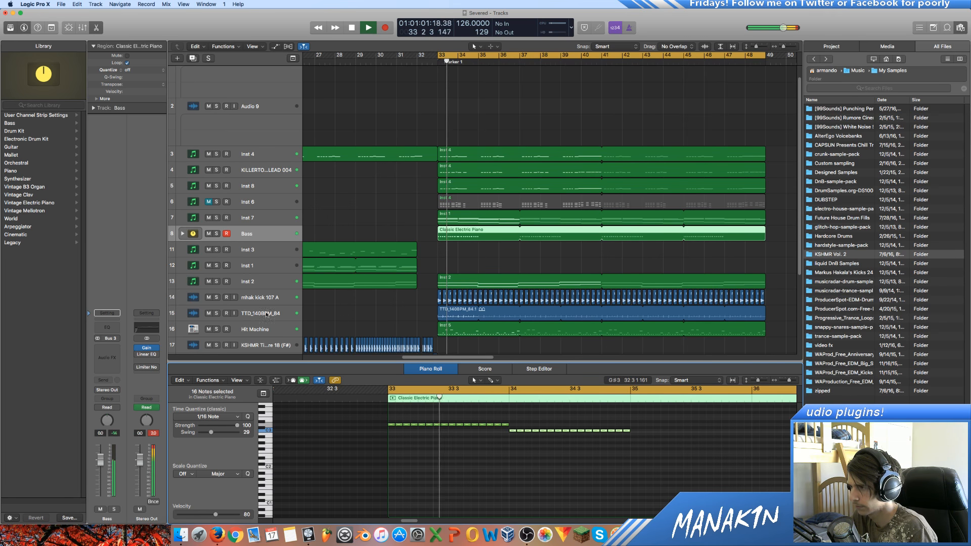
# Solo the Bass track to hear its new notes, and open the Inst 6 track's region to compare its notes.
pyautogui.press('s')
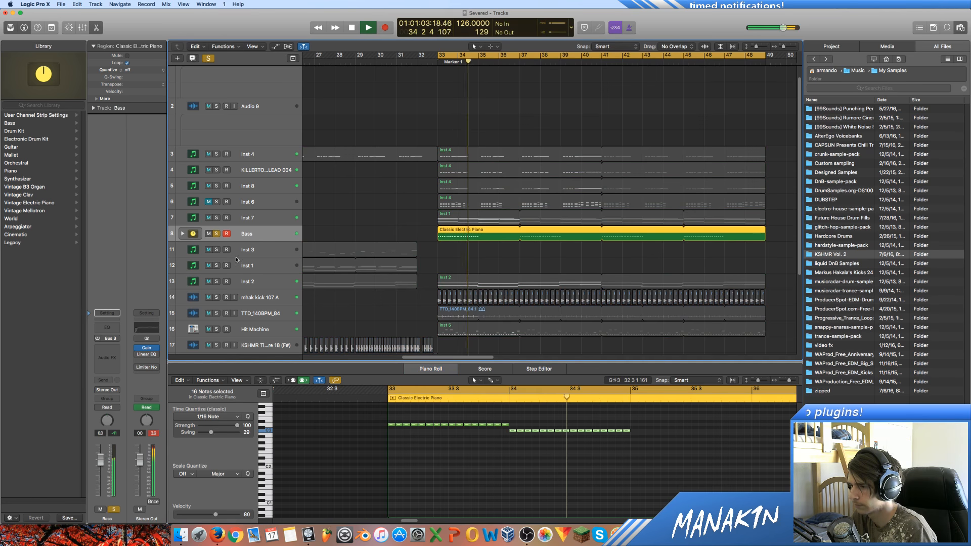
pyautogui.press('space')
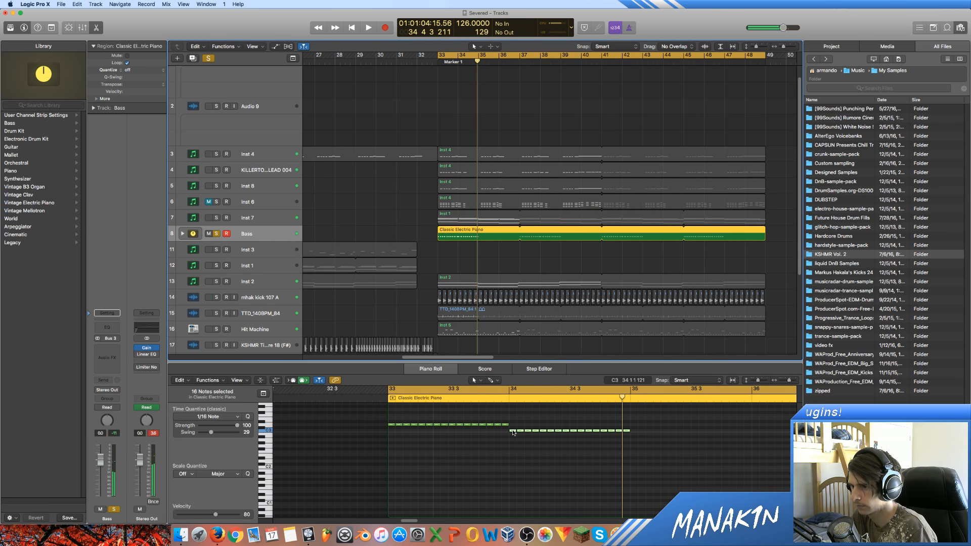
pyautogui.click(450, 219)
pyautogui.click(449, 201)
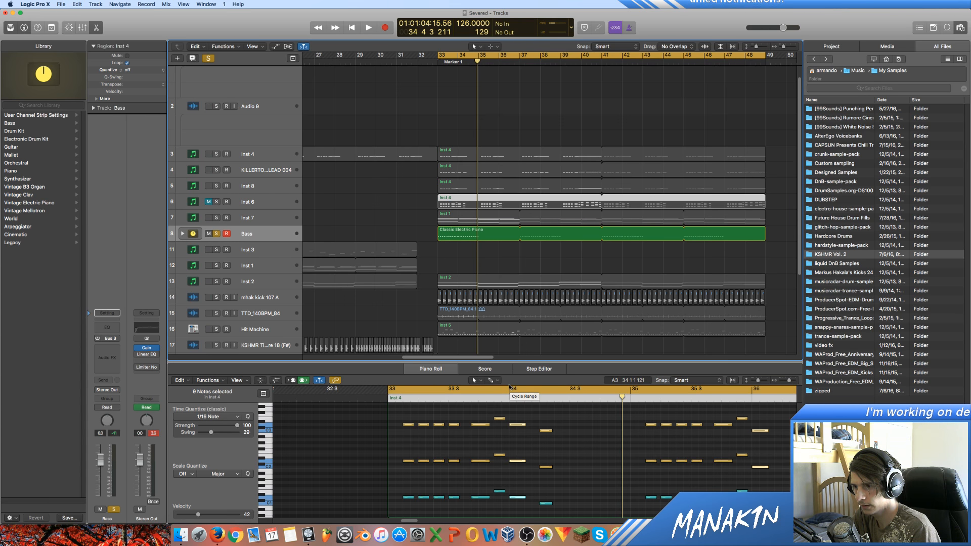
pyautogui.click(544, 439)
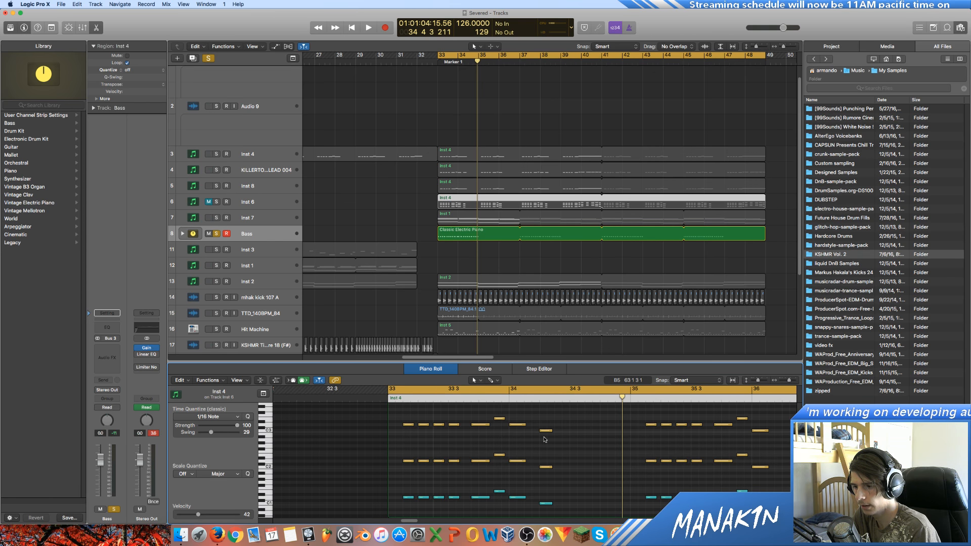
pyautogui.rightClick(544, 437)
pyautogui.click(548, 428)
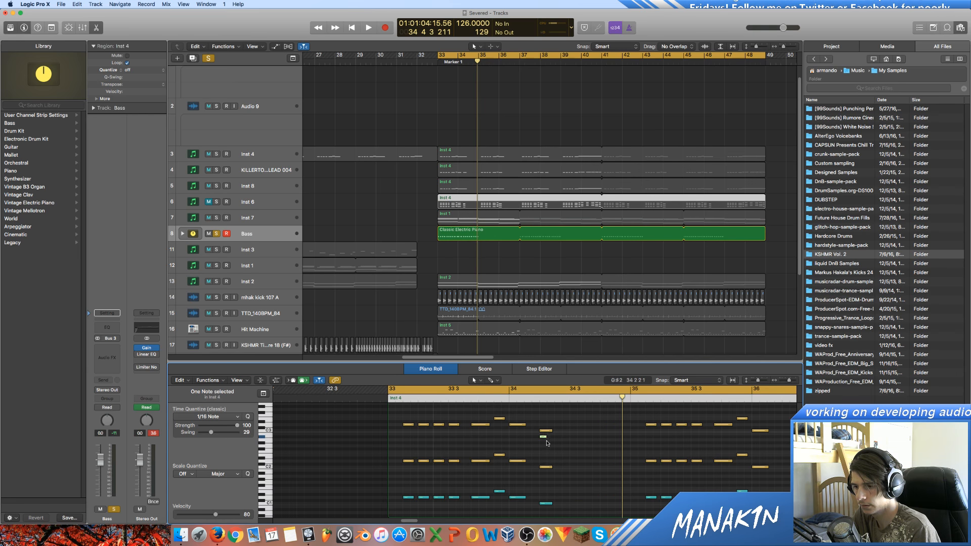
pyautogui.moveTo(544, 438); pyautogui.dragTo(530, 438)
pyautogui.click(529, 441)
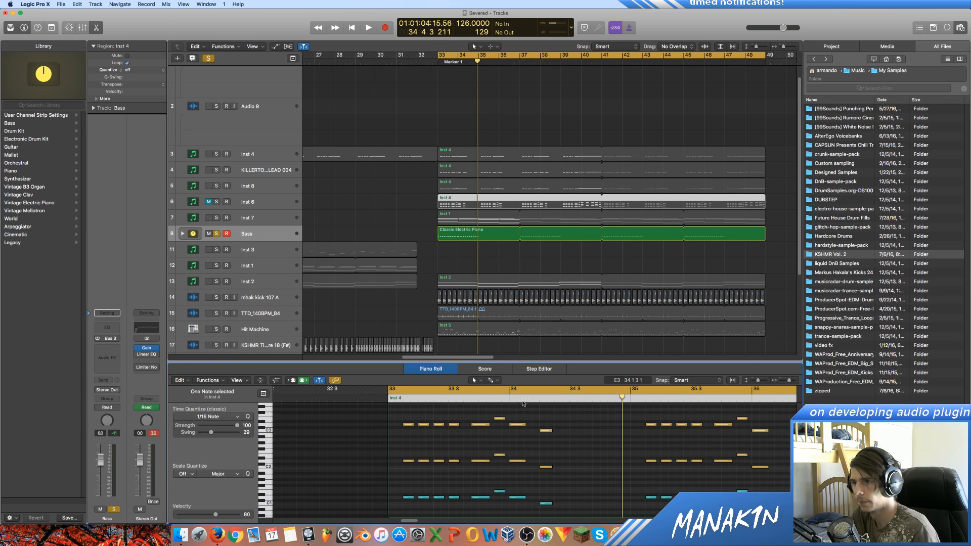
# Play the Bass region from bar 33 in solo, and unsolo the Bass track to hear it with the mix.
pyautogui.click(475, 231)
pyautogui.press('space')
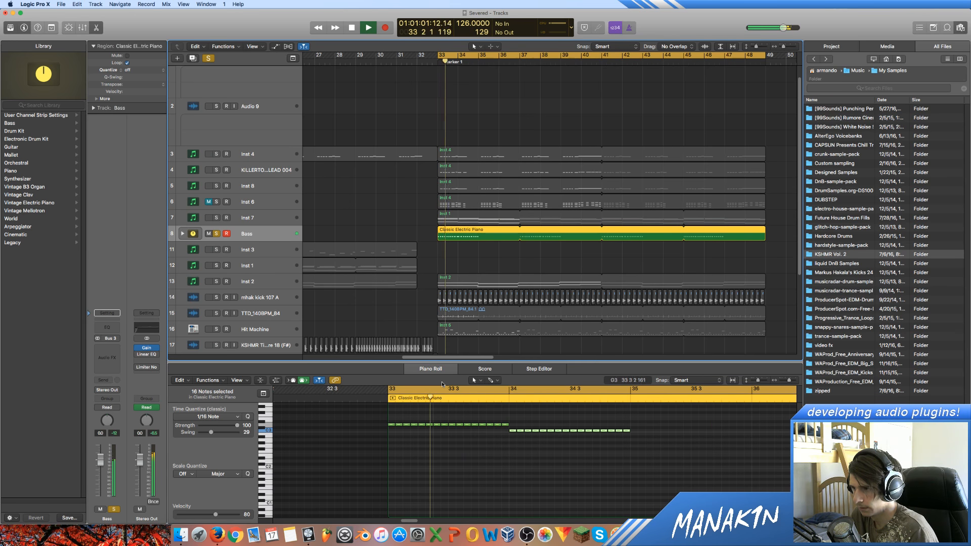
pyautogui.click(217, 234)
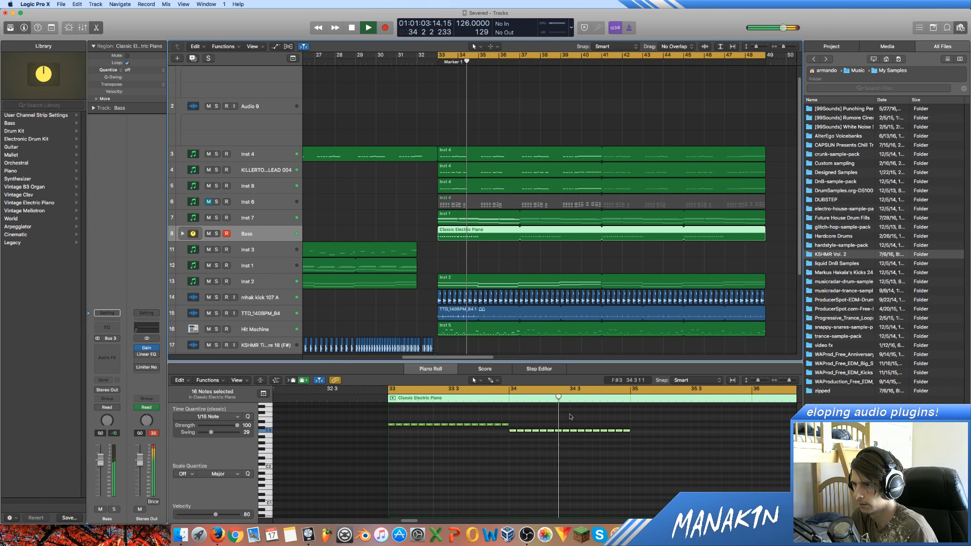
pyautogui.press('space')
# Copy the Bass region's sixteen bar 34 notes into bar 35 at pitch A♯2 and play the line.
pyautogui.moveTo(654, 423); pyautogui.dragTo(511, 433)
pyautogui.moveTo(512, 431); pyautogui.dragTo(633, 438)
pyautogui.press('space')
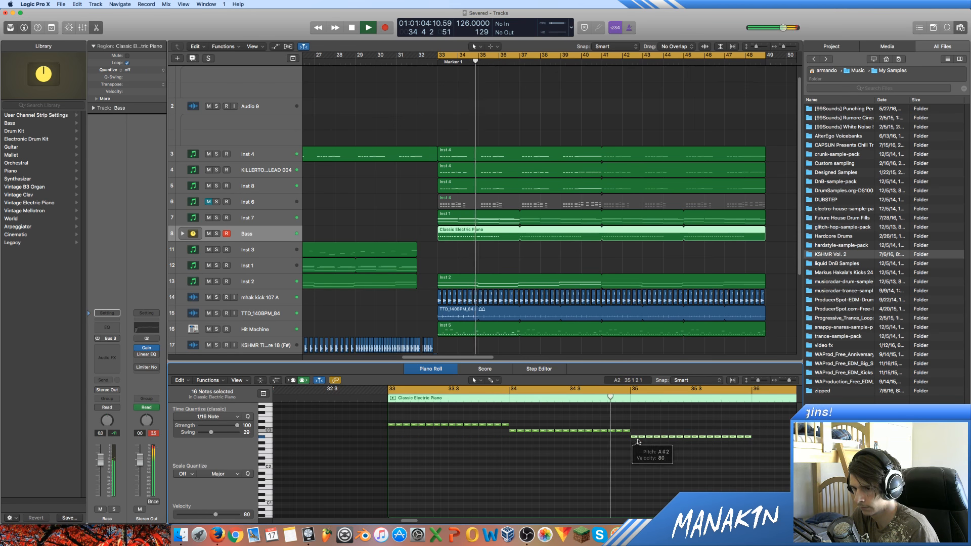
pyautogui.press('space')
# Copy the Bass region's bar 35 notes into bar 36 at a lower pitch, play them and raise the copies one semitone.
pyautogui.click(764, 434)
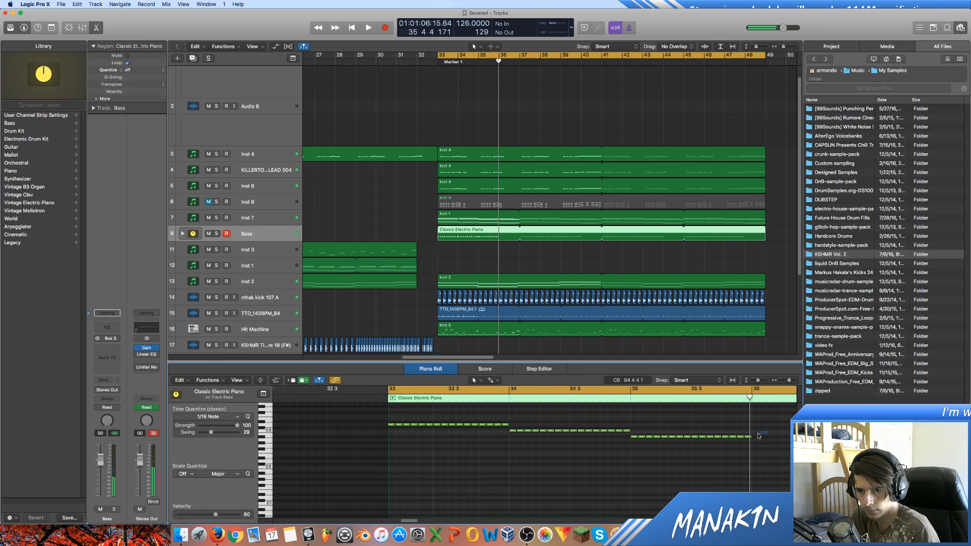
pyautogui.moveTo(757, 430)
pyautogui.mouseDown()
pyautogui.moveTo(635, 440)
pyautogui.moveTo(755, 443)
pyautogui.mouseUp()
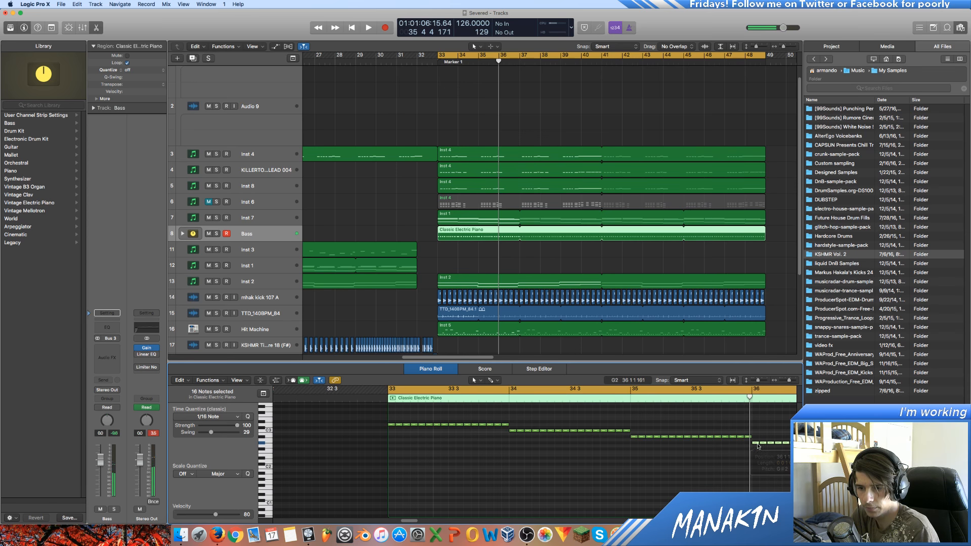
pyautogui.press('space')
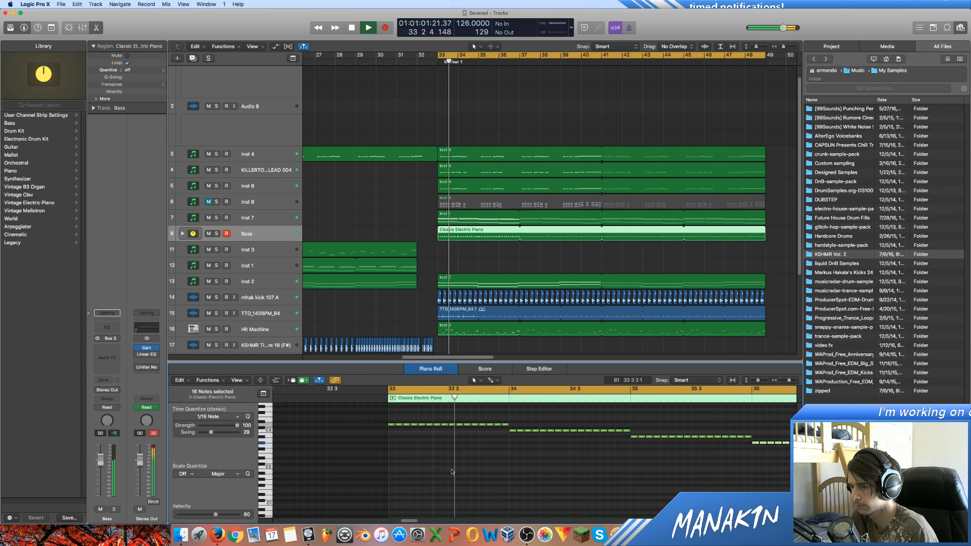
pyautogui.moveTo(410, 522); pyautogui.dragTo(419, 523)
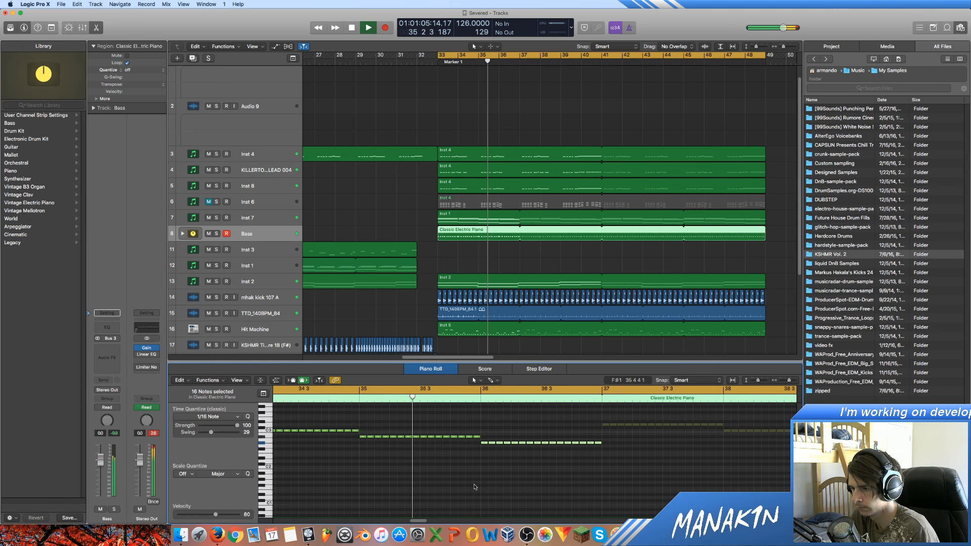
pyautogui.press('space')
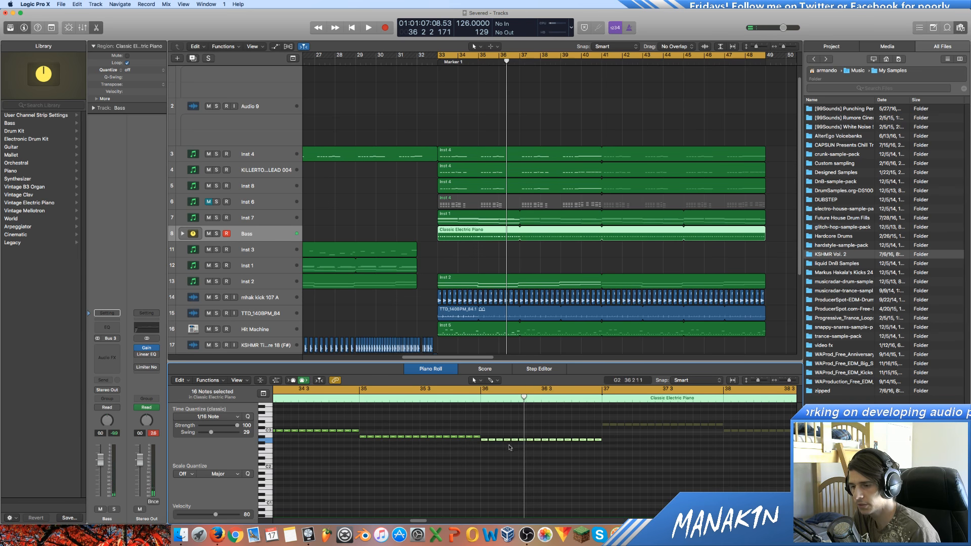
pyautogui.moveTo(424, 520); pyautogui.dragTo(417, 523)
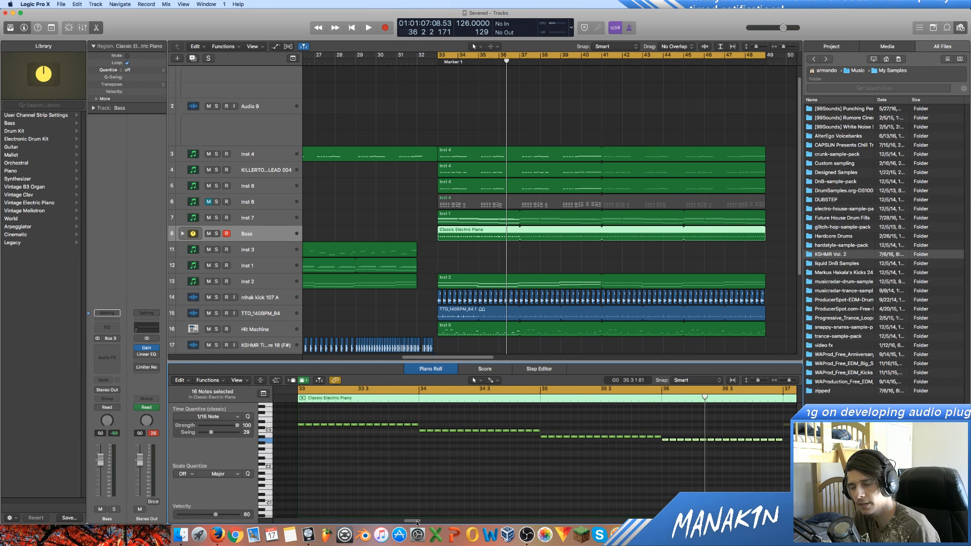
# Examine the Inst 3 region's notes before the drop, and play the drop from bar 33 with the four-bar bass.
pyautogui.scroll(-1, 507, 231)
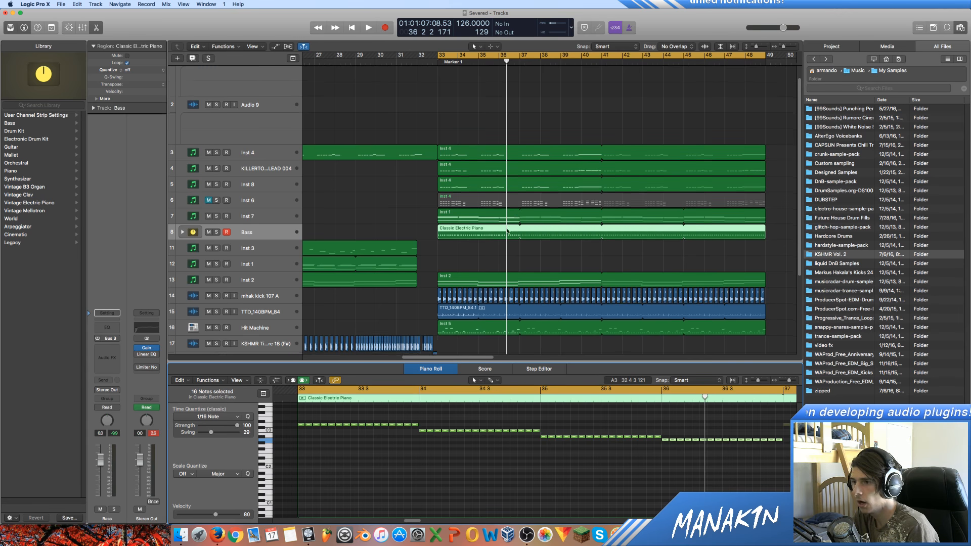
pyautogui.scroll(-3, 507, 231)
pyautogui.moveTo(477, 359); pyautogui.dragTo(435, 356)
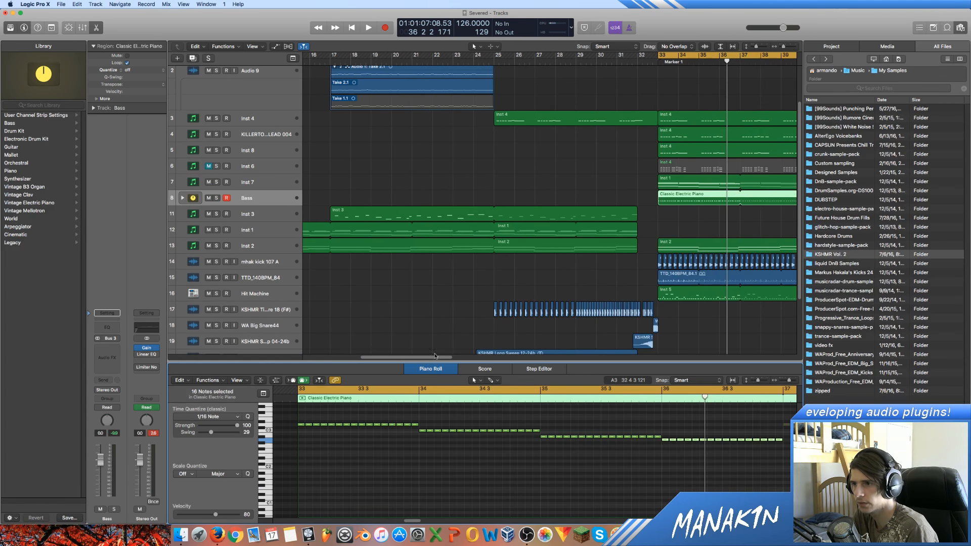
pyautogui.click(398, 212)
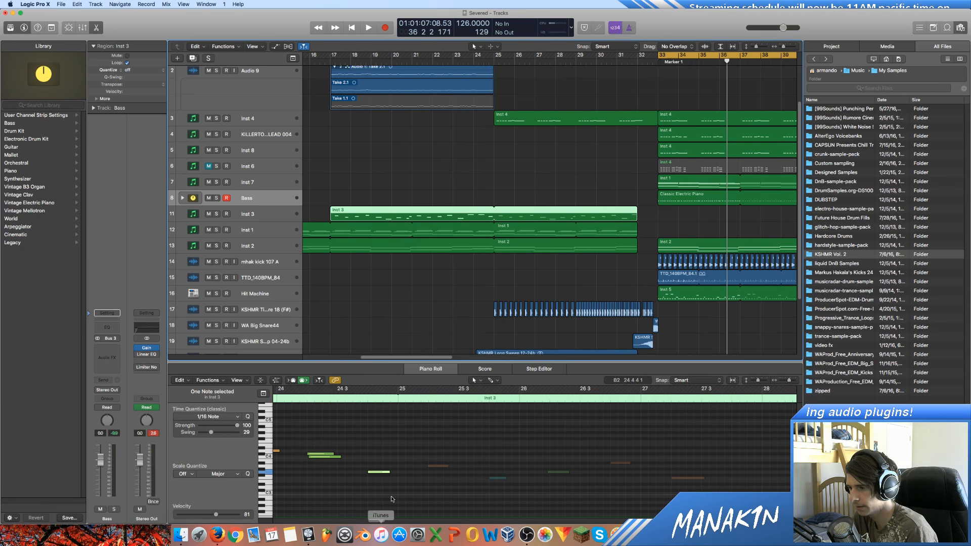
pyautogui.click(542, 286)
pyautogui.press('space')
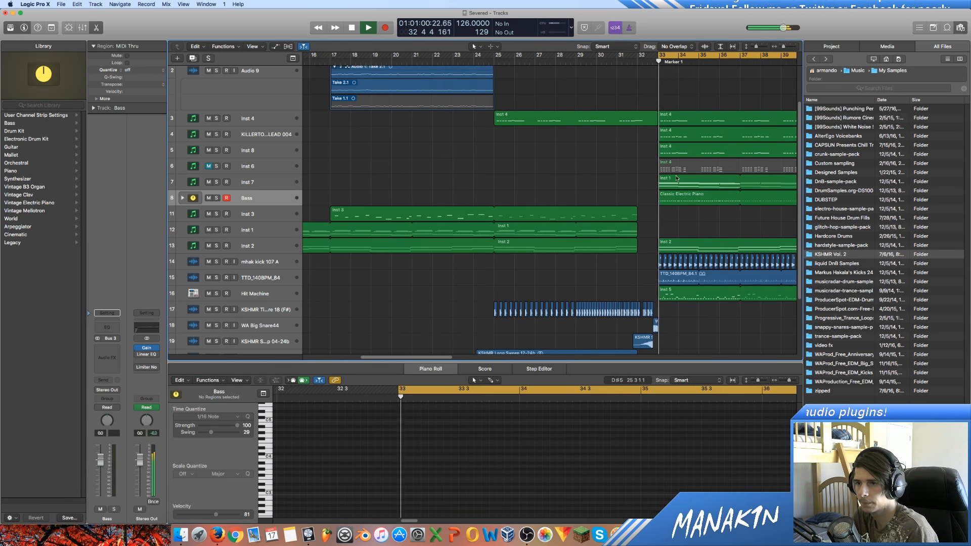
pyautogui.click(446, 203)
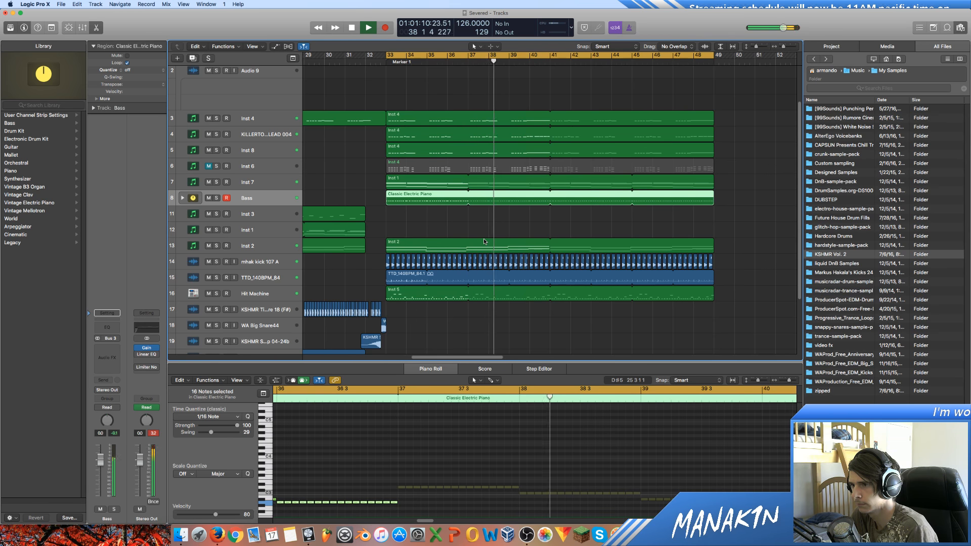
pyautogui.press('space')
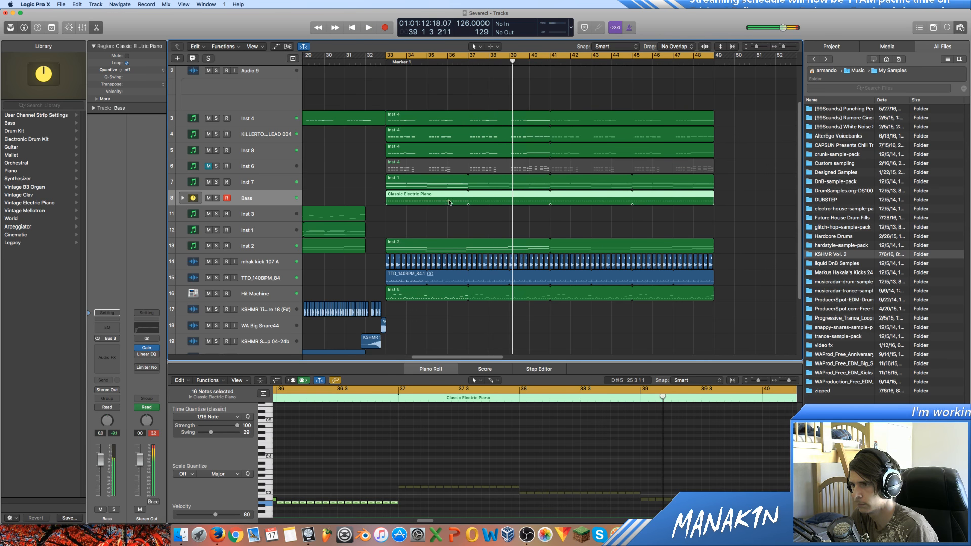
# Copy the Bass track's four-bar region to bar 37 and raise its bar 39 notes seven semitones to F3.
pyautogui.moveTo(426, 198); pyautogui.dragTo(509, 202)
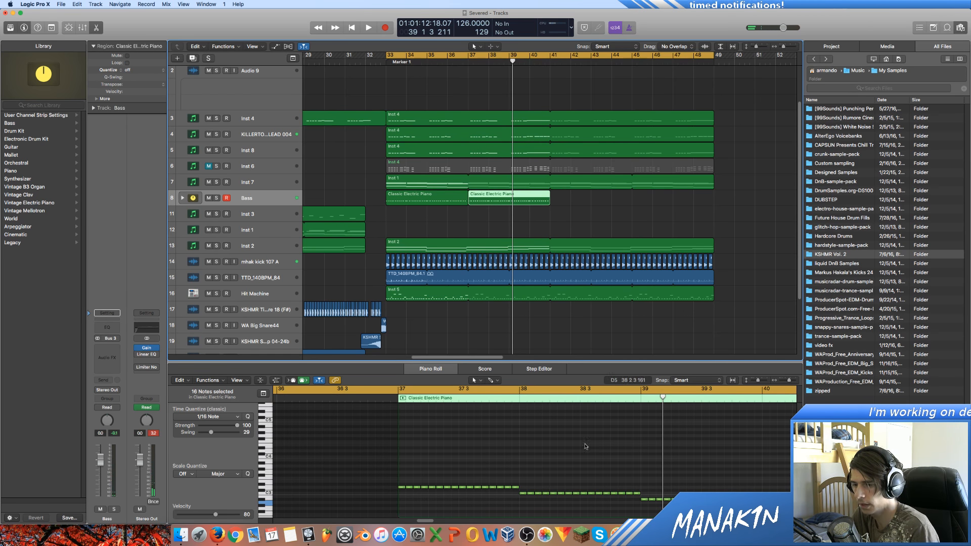
pyautogui.moveTo(425, 520); pyautogui.dragTo(428, 519)
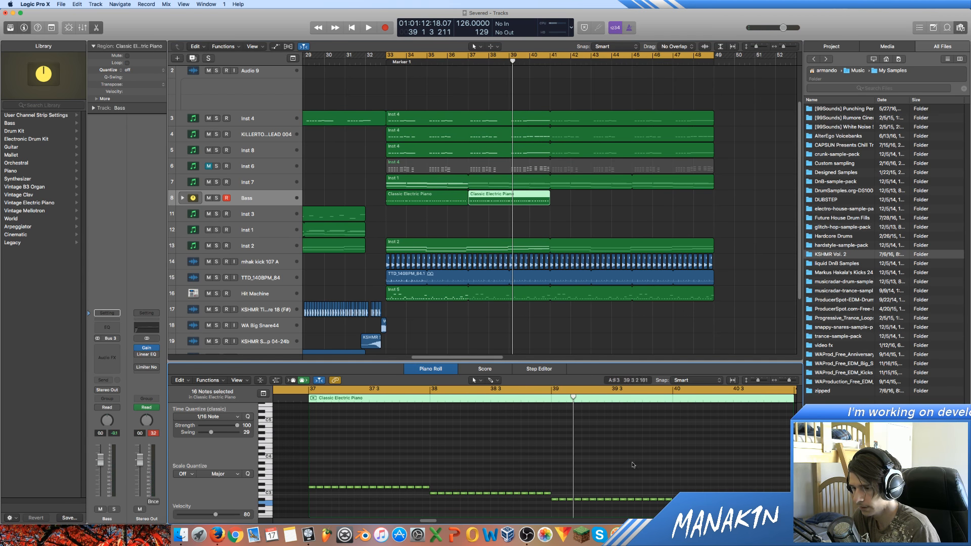
pyautogui.moveTo(668, 471); pyautogui.dragTo(555, 480)
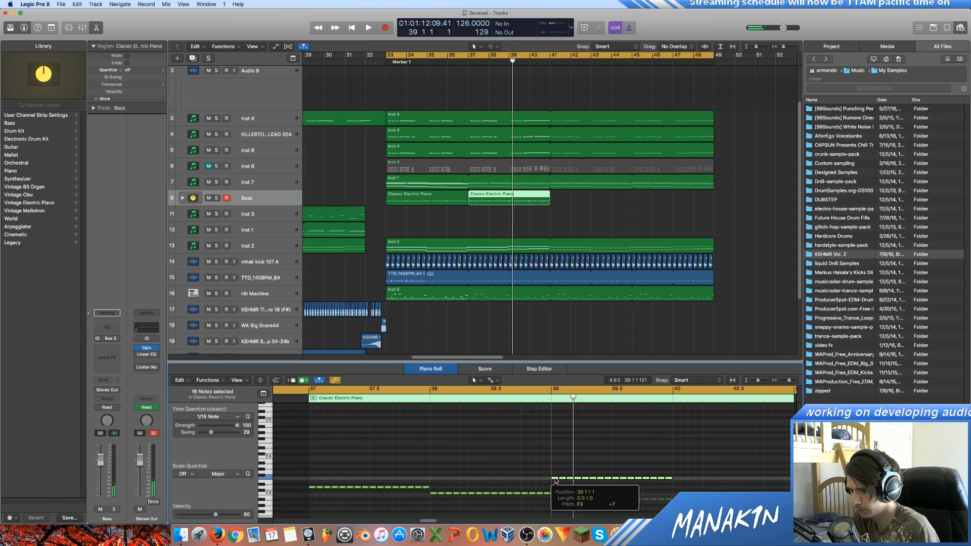
# Raise the second Bass region's bar 40 notes just above the pitch of bar 39 and play the passage.
pyautogui.hscroll(5, 606, 501)
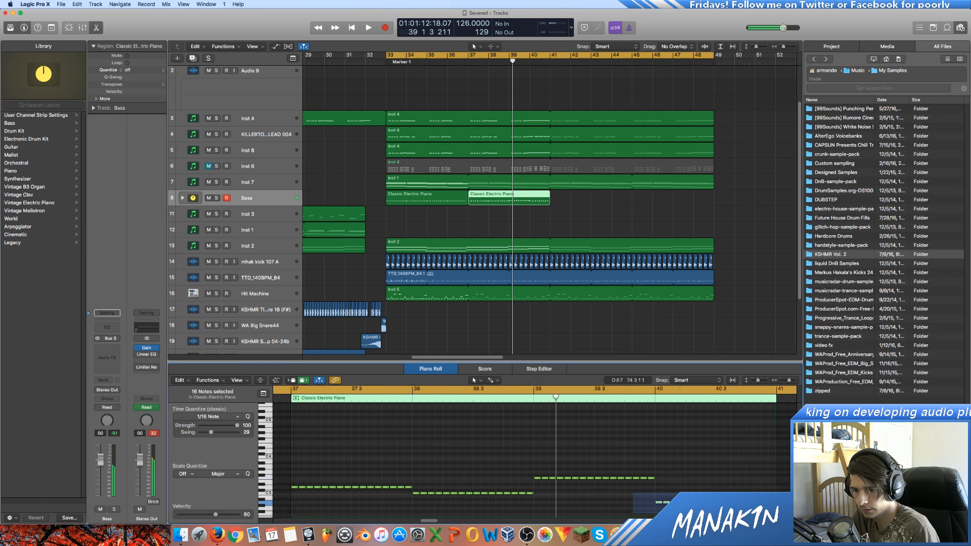
pyautogui.moveTo(577, 502); pyautogui.dragTo(575, 473)
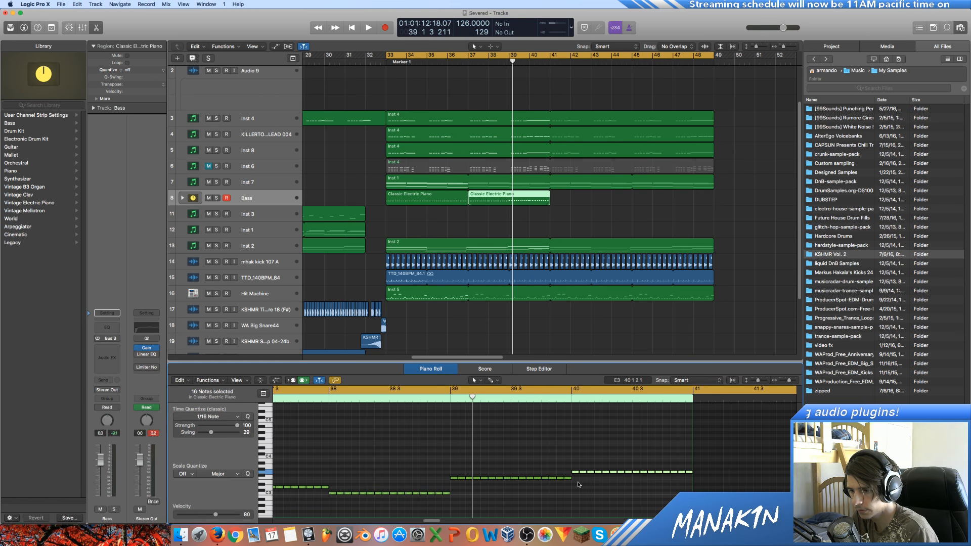
pyautogui.press('space')
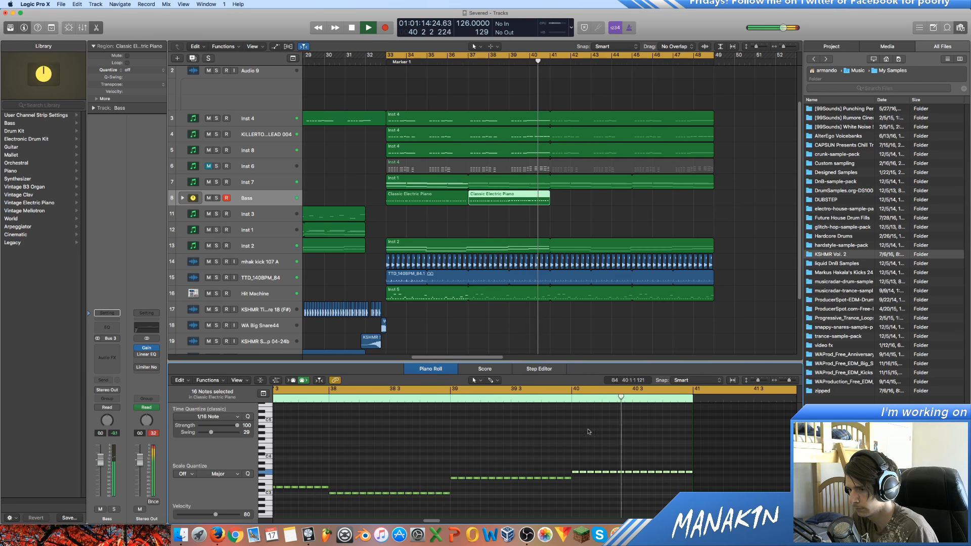
pyautogui.press('space')
# Raise the last eight notes of bar 40 in the second Bass region a further step and play the ending.
pyautogui.moveTo(633, 459); pyautogui.dragTo(697, 487)
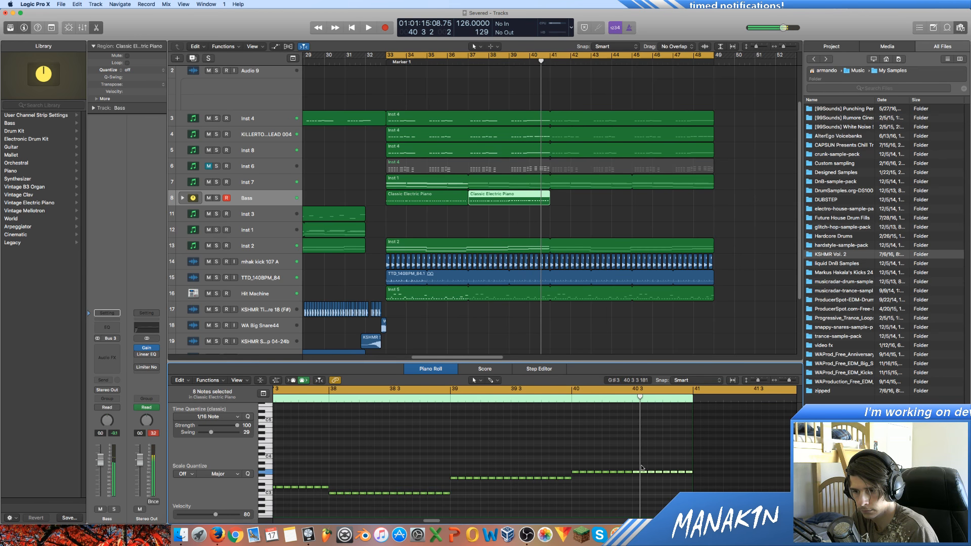
pyautogui.moveTo(641, 470); pyautogui.dragTo(642, 464)
pyautogui.press('space')
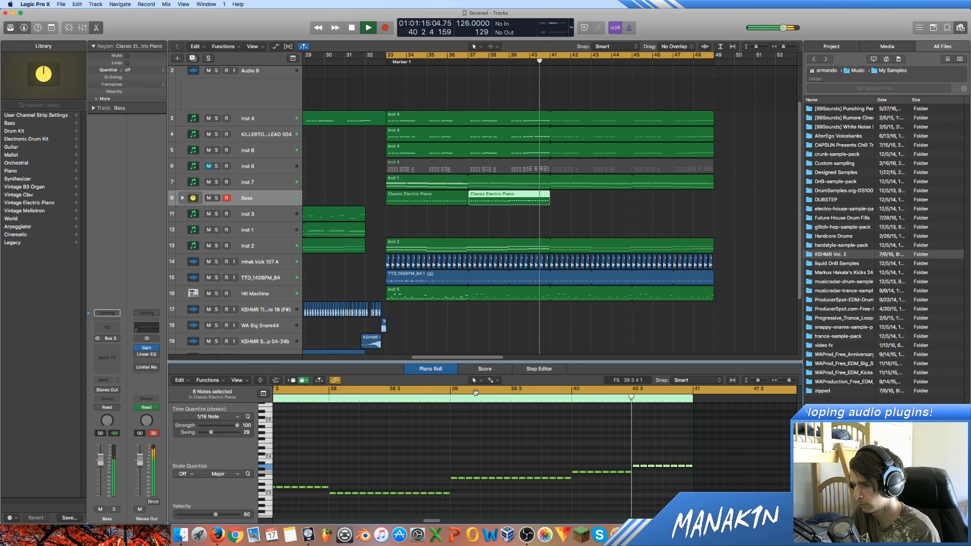
pyautogui.press('space')
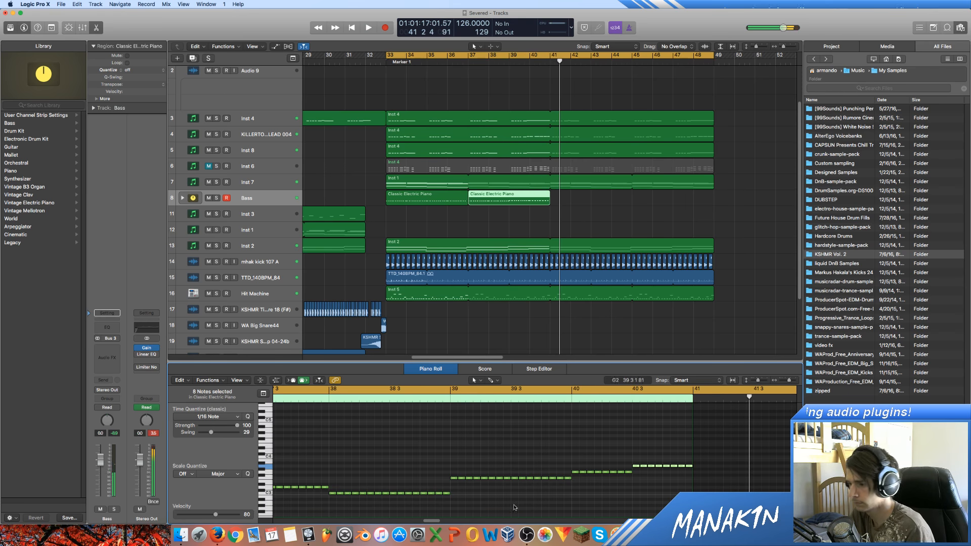
# Lower the last four notes of bar 36 in the first Bass region and play the drop from bar 33.
pyautogui.click(443, 204)
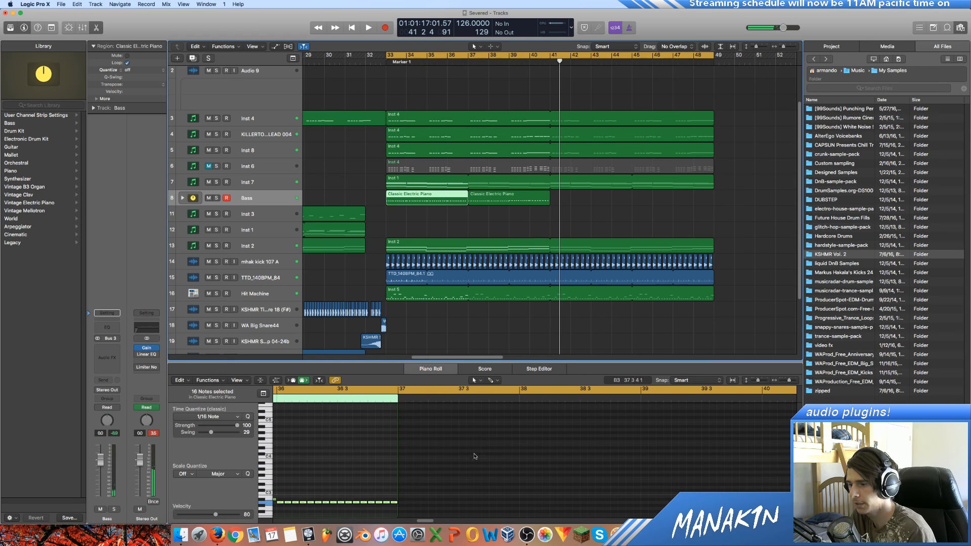
pyautogui.moveTo(426, 519); pyautogui.dragTo(419, 520)
pyautogui.scroll(-2, 576, 488)
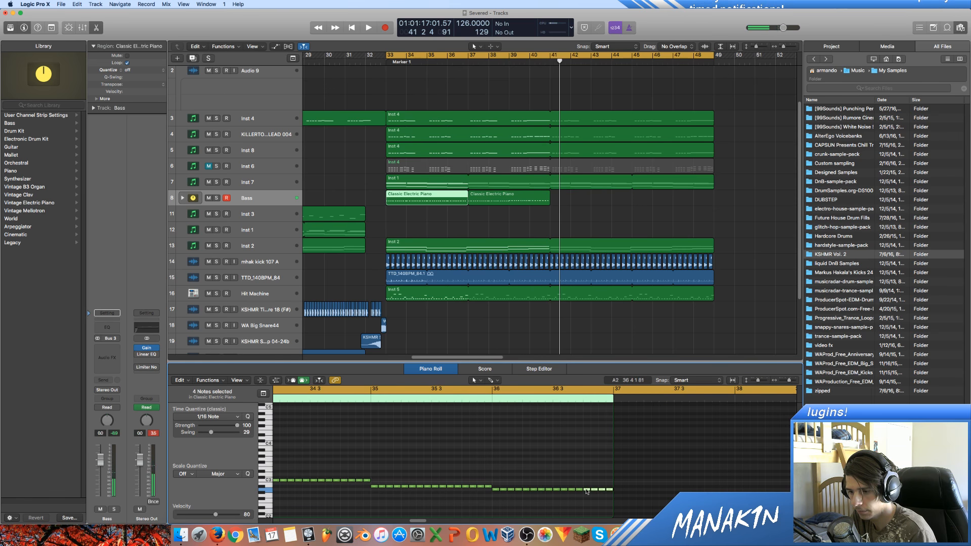
pyautogui.moveTo(587, 491); pyautogui.dragTo(585, 505)
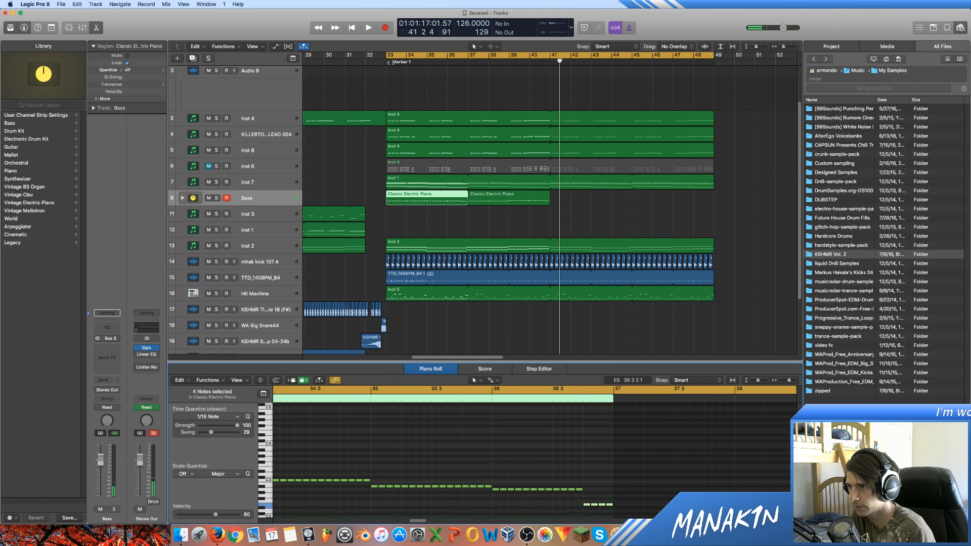
pyautogui.click(389, 61)
pyautogui.press('space')
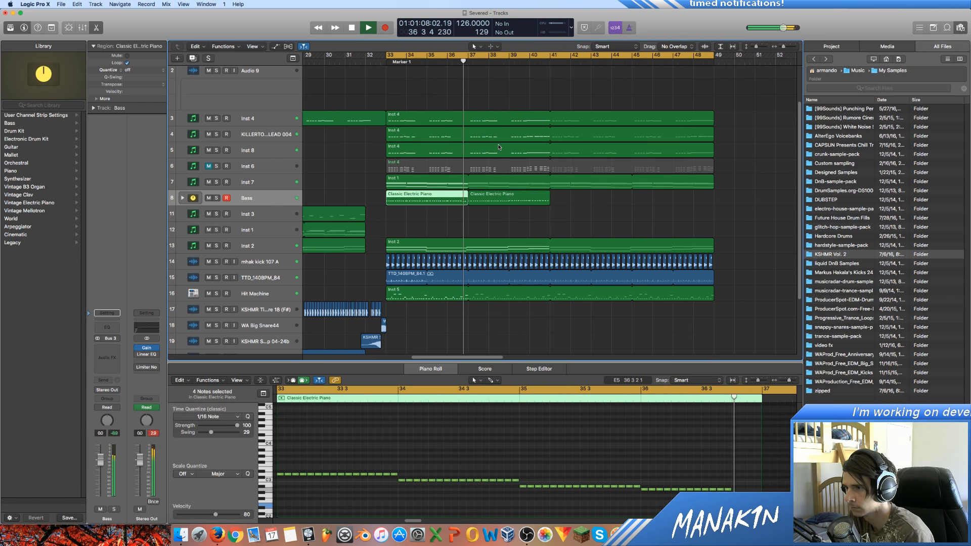
pyautogui.press('space')
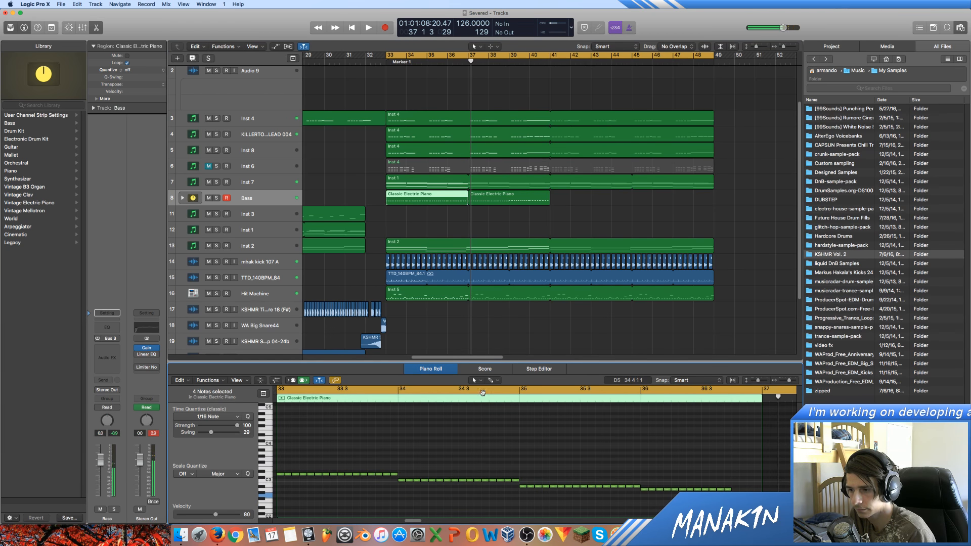
# Play the Bass line from the end of bar 35 through the second region's ending at bar 41.
pyautogui.click(507, 396)
pyautogui.press('space')
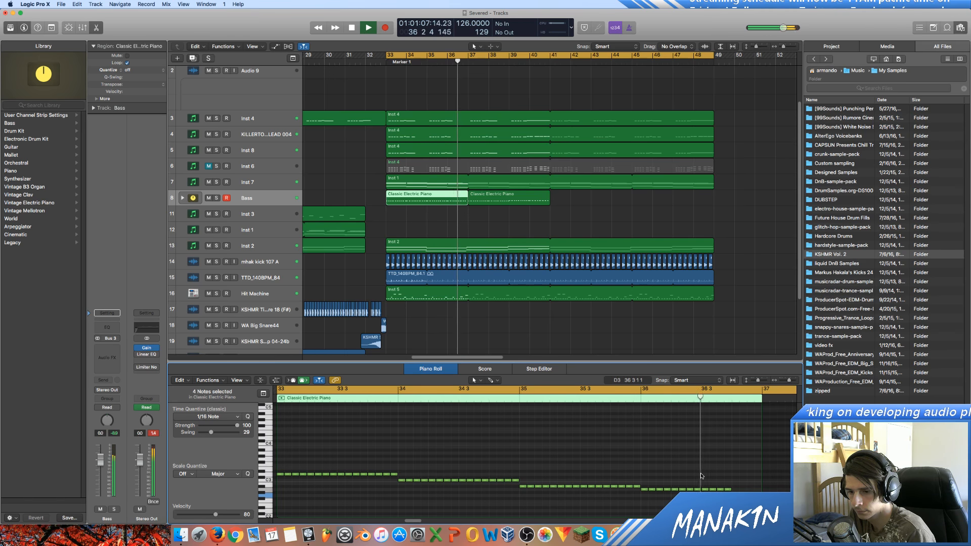
pyautogui.press('space')
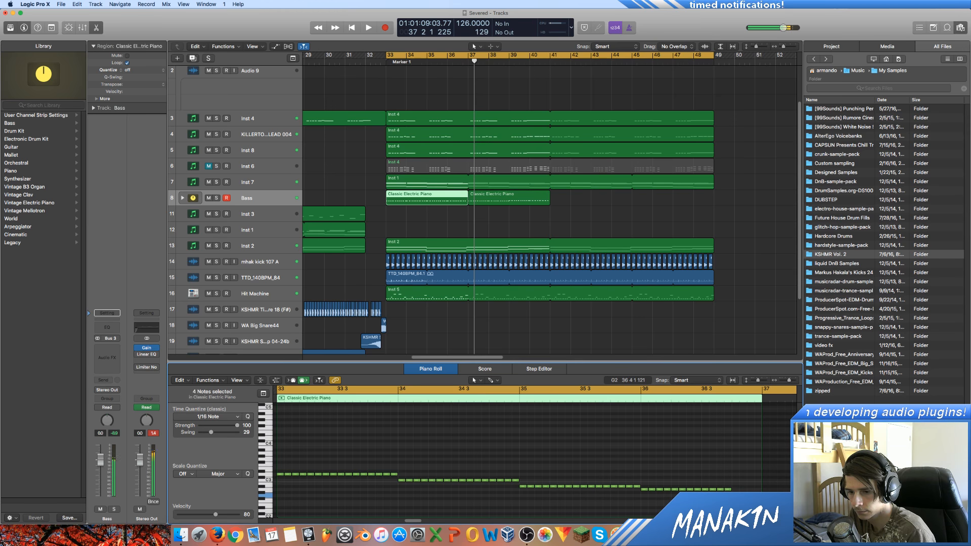
pyautogui.click(612, 405)
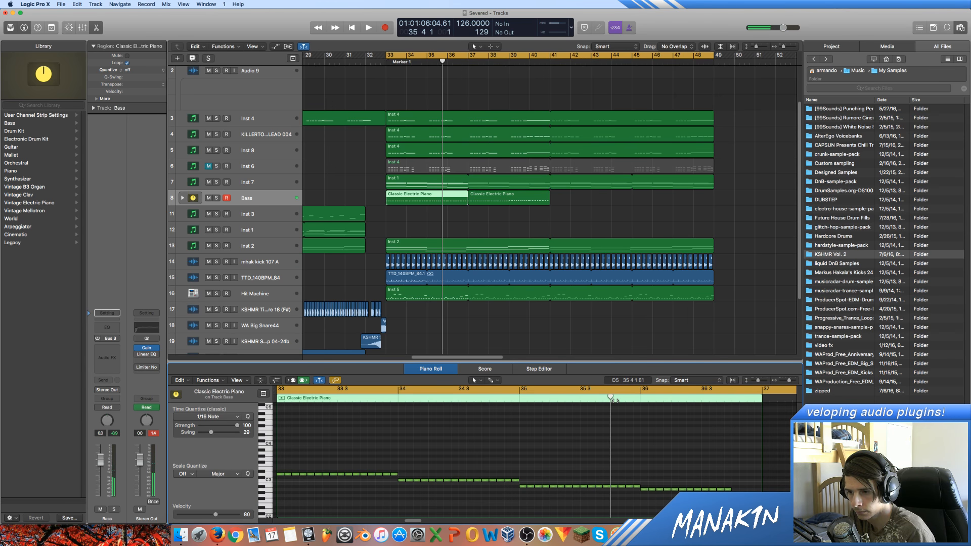
pyautogui.press('space')
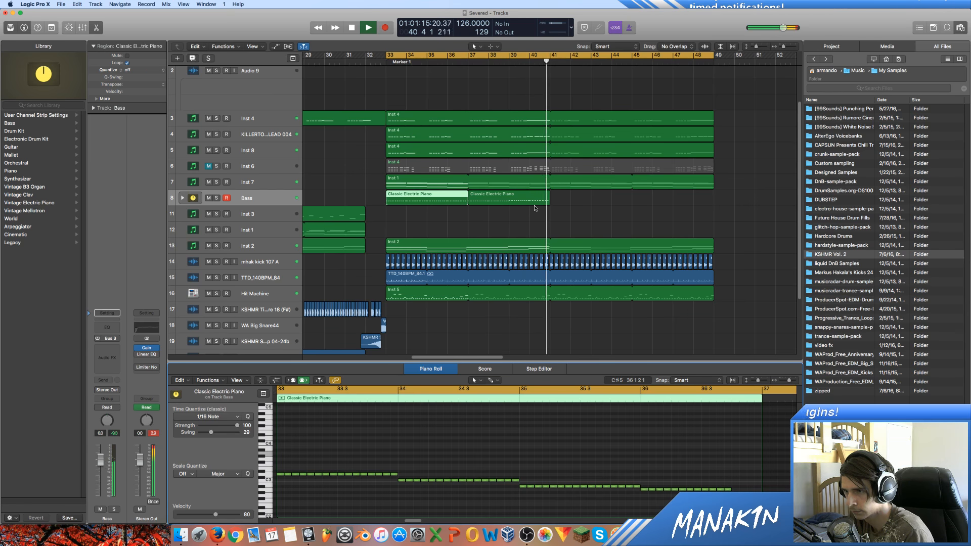
pyautogui.press('space')
# Join the two four-bar Bass regions into one eight-bar region and loop it to bar 49.
pyautogui.keyDown('shift'); pyautogui.click(487, 199); pyautogui.keyUp('shift')
pyautogui.rightClick(487, 201)
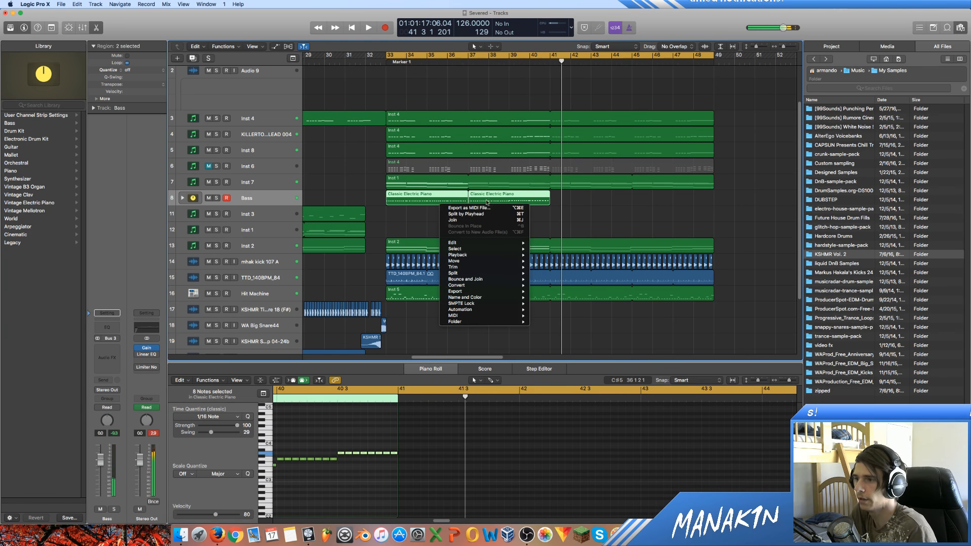
pyautogui.click(471, 220)
pyautogui.moveTo(550, 195); pyautogui.dragTo(732, 208)
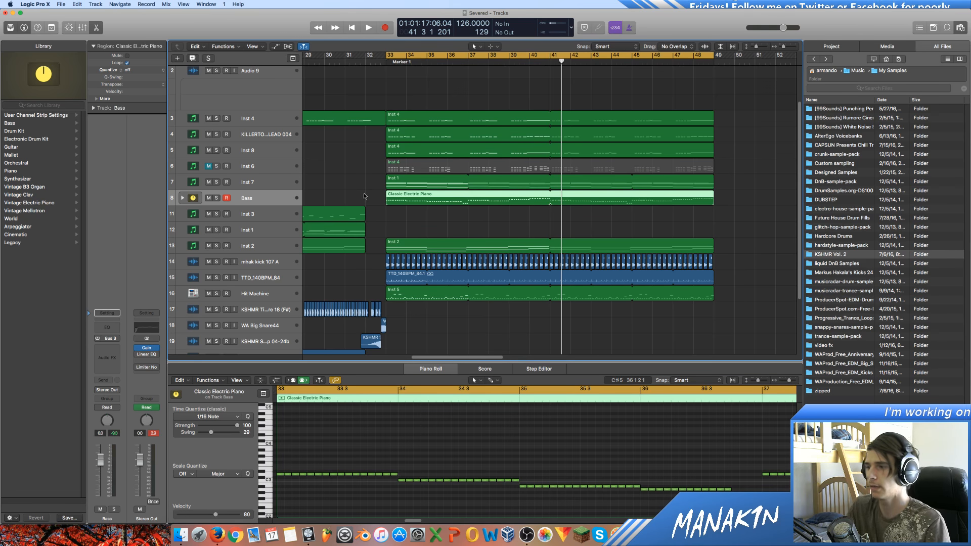
pyautogui.moveTo(364, 195); pyautogui.dragTo(425, 202)
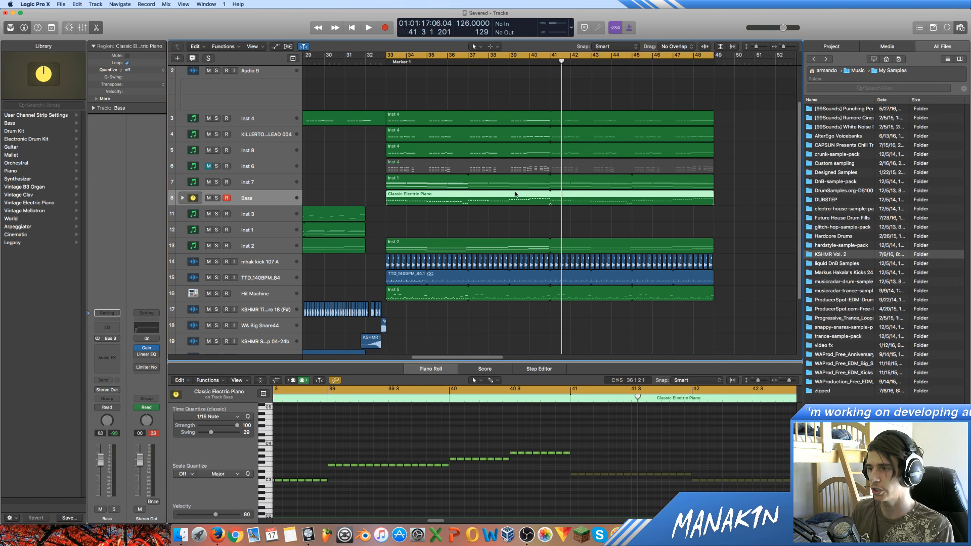
pyautogui.scroll(-3, 607, 228)
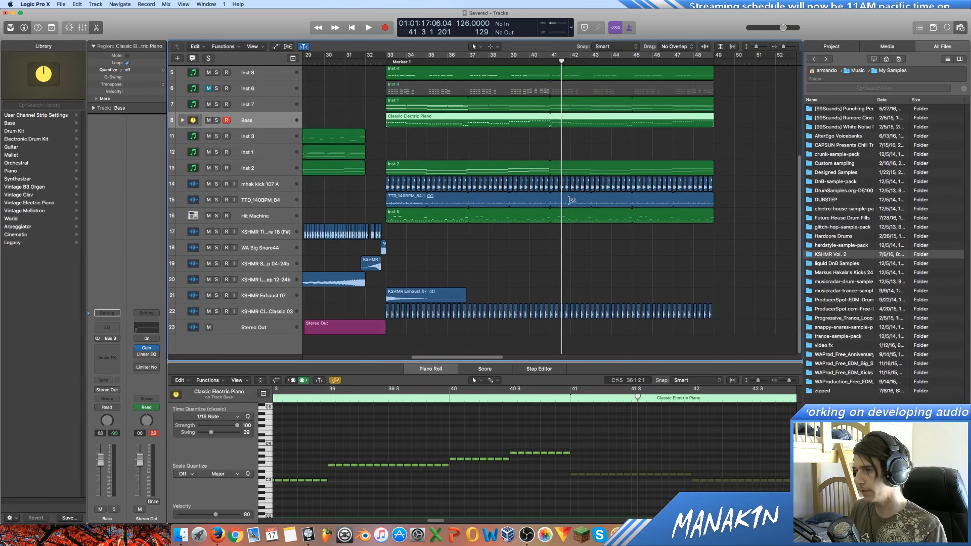
pyautogui.hscroll(-6, 678, 259)
pyautogui.hscroll(6, 677, 258)
pyautogui.scroll(1, 653, 270)
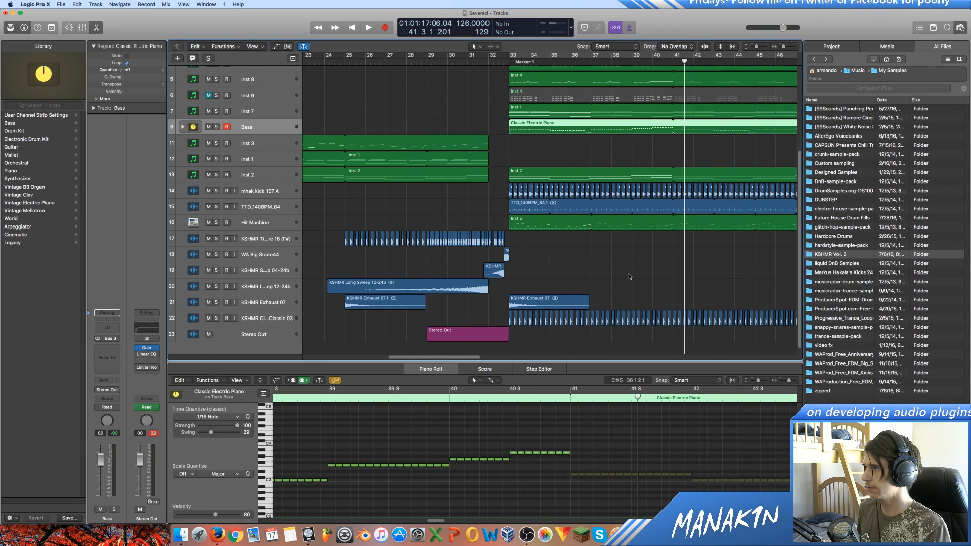
pyautogui.click(630, 276)
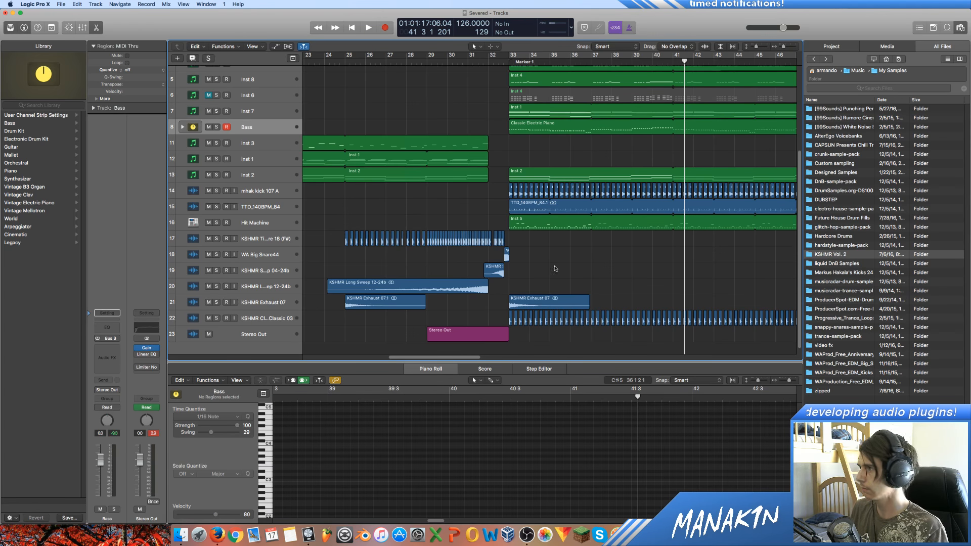
pyautogui.scroll(5, 559, 268)
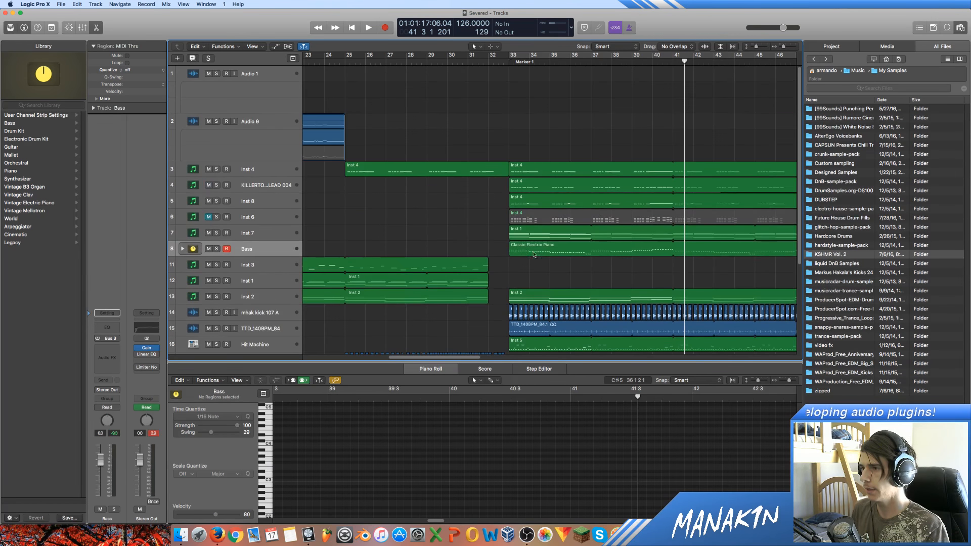
# Play the arrangement from bar 14 through the build-up into the drop at bar 33.
pyautogui.press('Return')
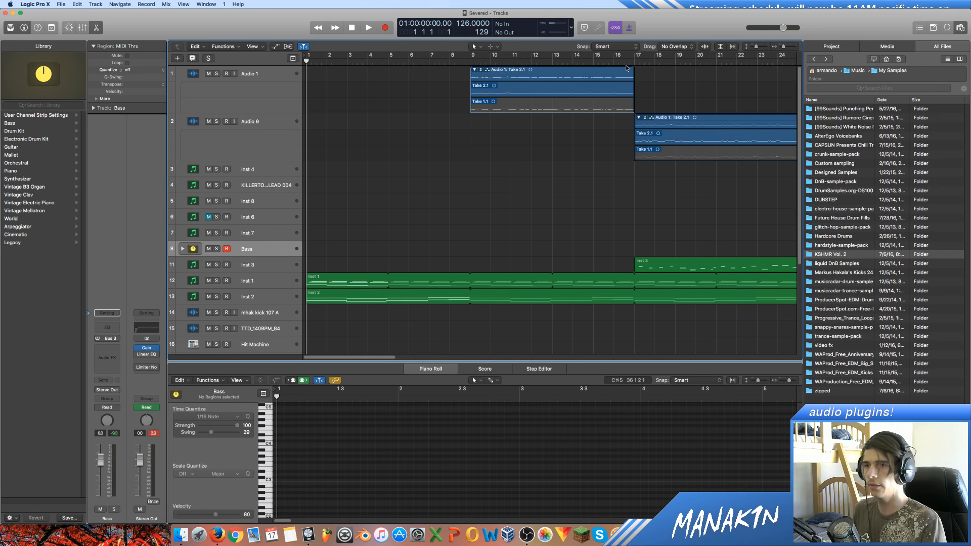
pyautogui.click(576, 59)
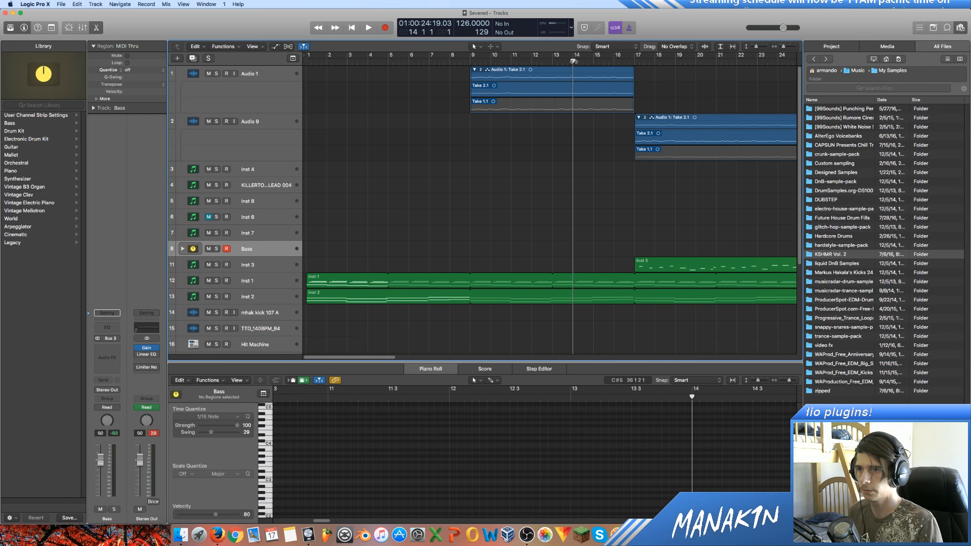
pyautogui.press('space')
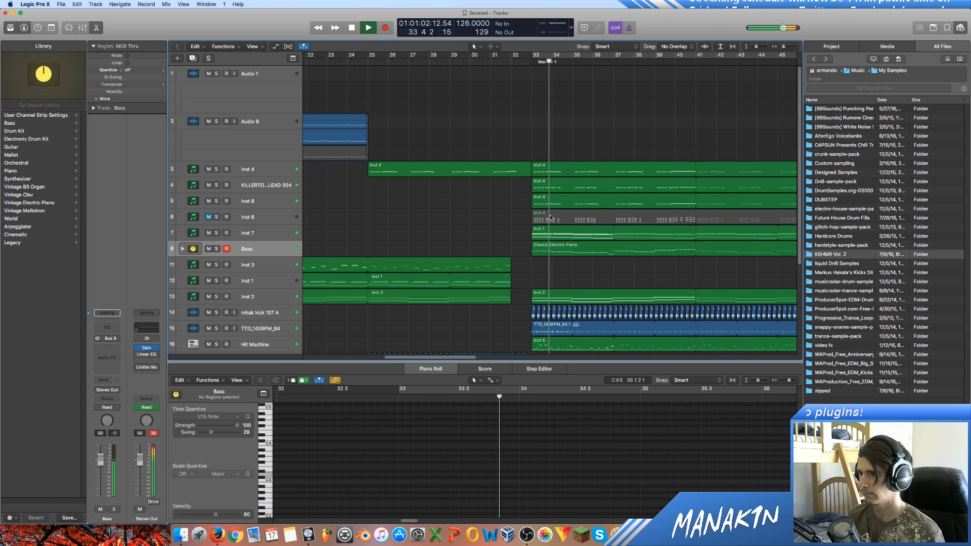
pyautogui.press('space')
# Try raising all notes of the joined Bass region about seven semitones, play the drop's start, and undo the transposition.
pyautogui.click(564, 247)
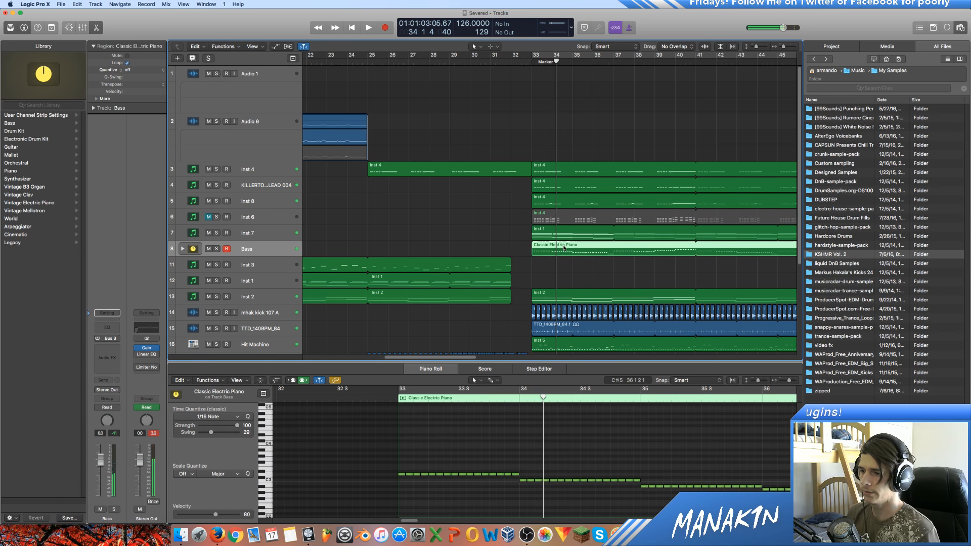
pyautogui.click(404, 467)
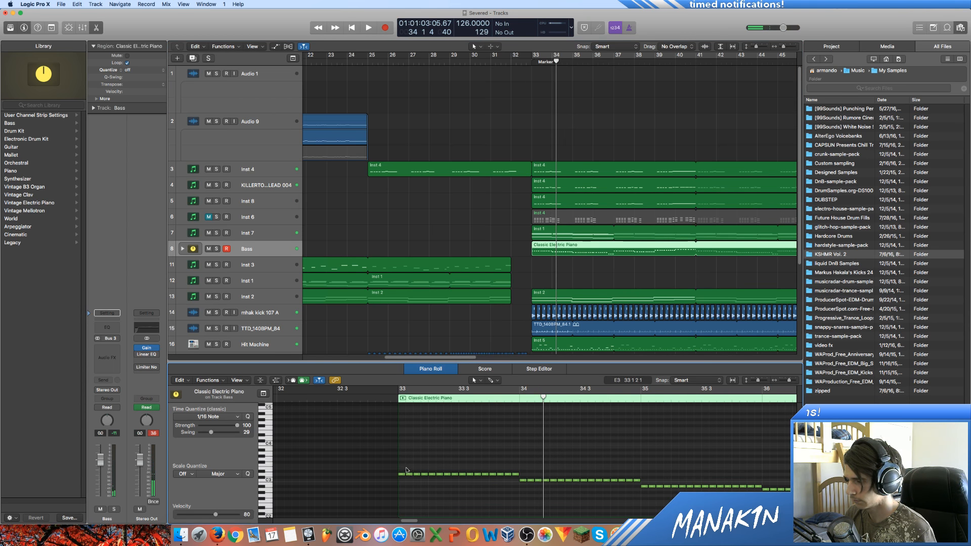
pyautogui.press('super+a')
pyautogui.moveTo(403, 474); pyautogui.dragTo(403, 454)
pyautogui.press('space')
pyautogui.click(474, 60)
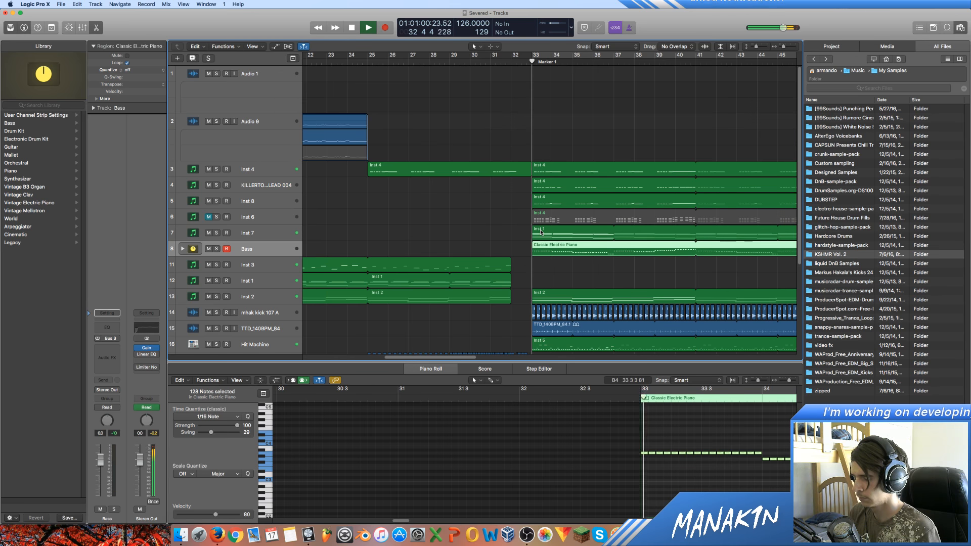
pyautogui.press('space')
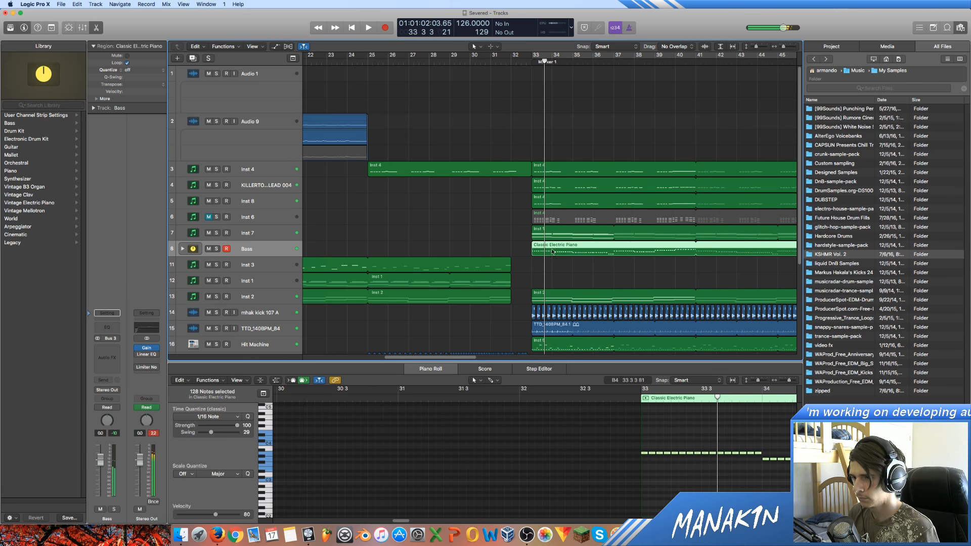
pyautogui.press('super+z')
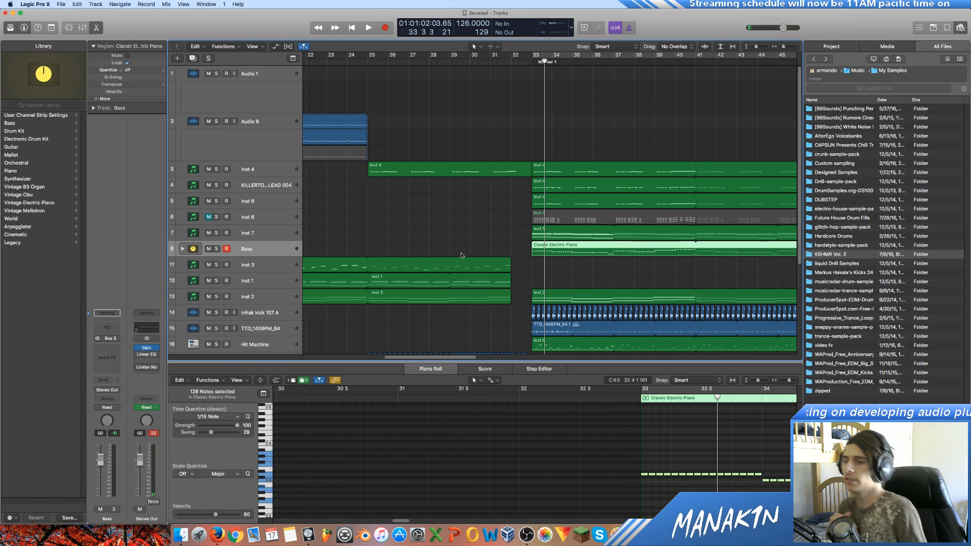
# Play from bar 25 with the Inst 3 track soloed, then unsolo it and listen on into the drop.
pyautogui.click(335, 269)
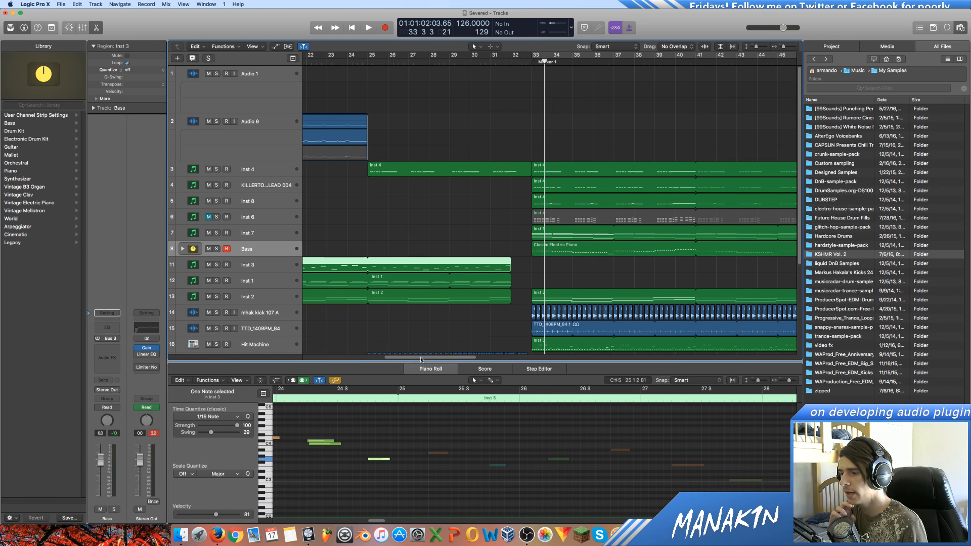
pyautogui.click(370, 61)
pyautogui.press('space')
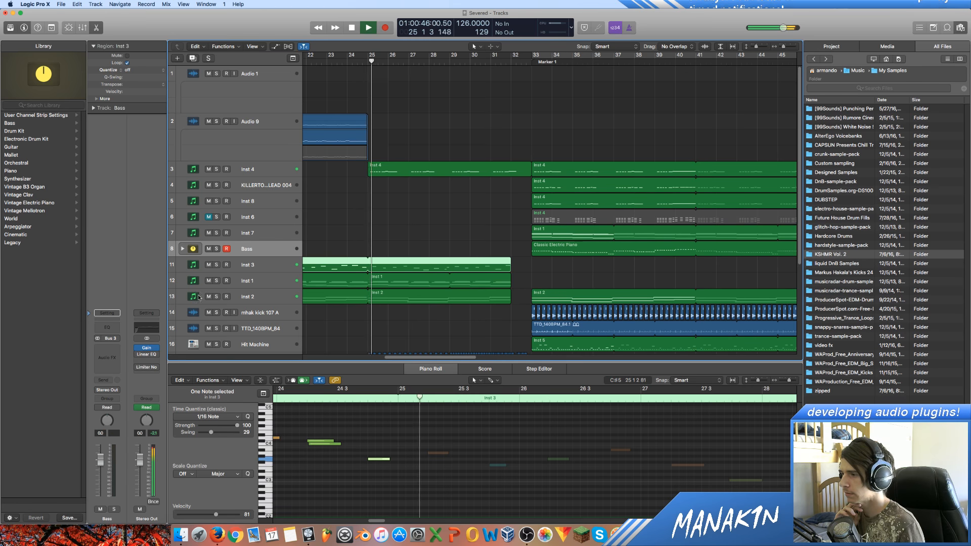
pyautogui.click(217, 265)
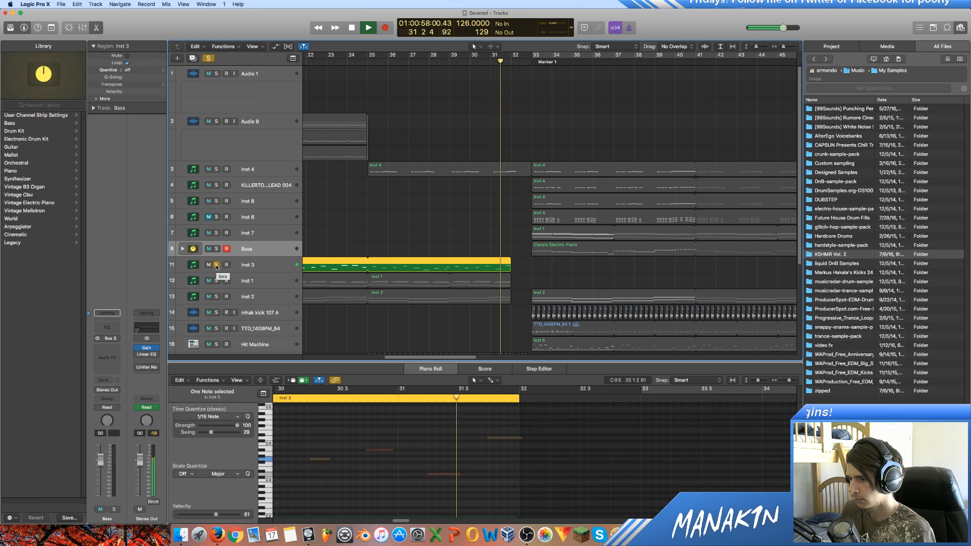
pyautogui.click(216, 265)
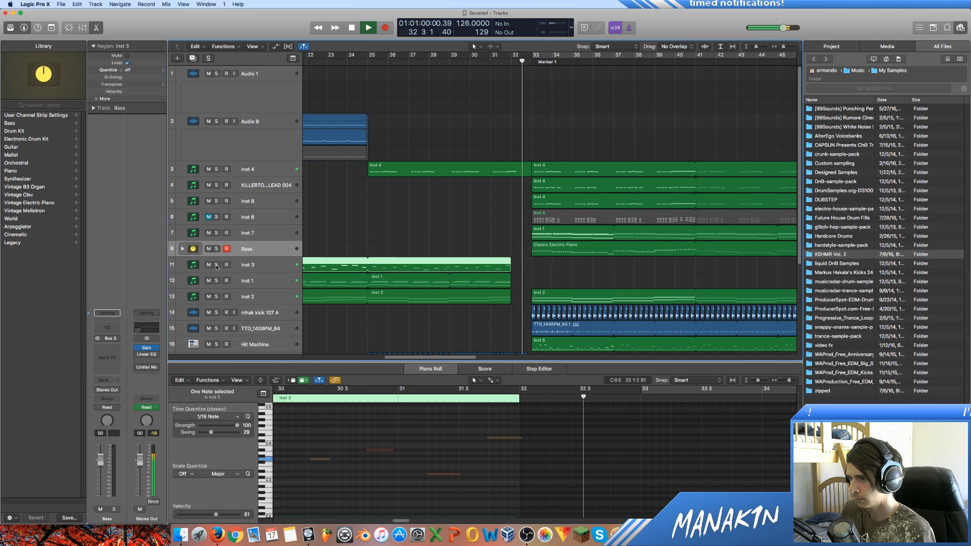
pyautogui.click(545, 252)
pyautogui.press('space')
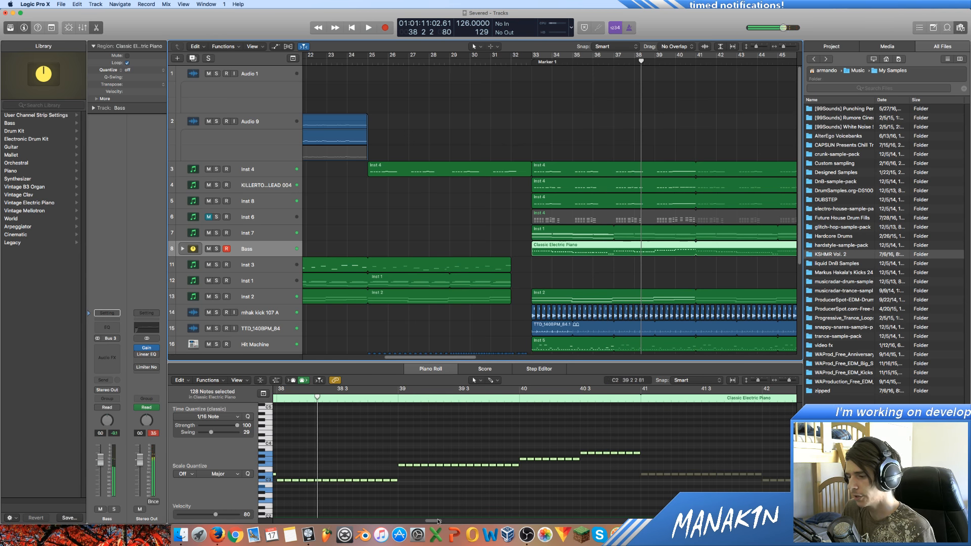
# Raise the sixteen bar 33 notes in the Bass region to F3 and play the transition into the drop.
pyautogui.moveTo(439, 521); pyautogui.dragTo(413, 521)
pyautogui.click(516, 455)
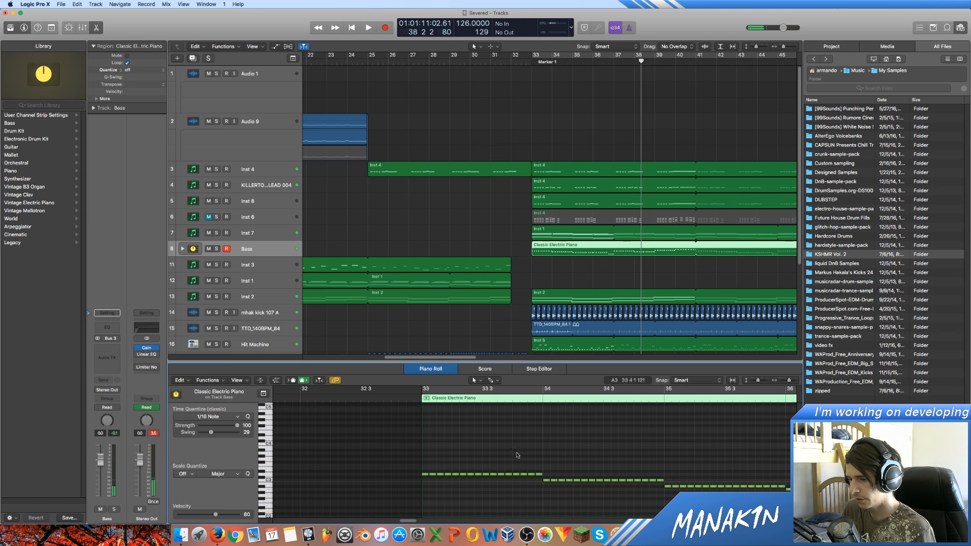
pyautogui.moveTo(562, 451); pyautogui.dragTo(424, 465)
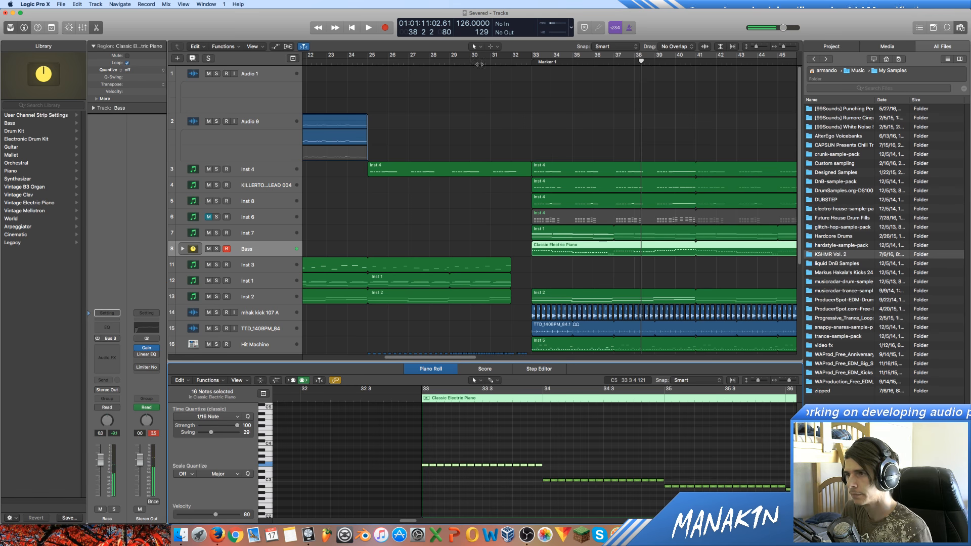
pyautogui.click(478, 64)
pyautogui.press('space')
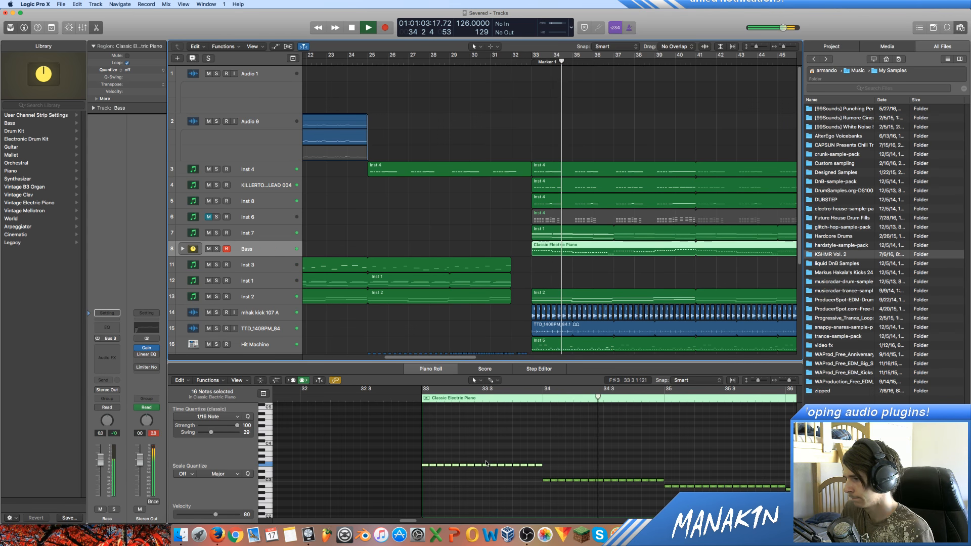
# Try lowering the bar 33 Bass notes to C3, play the drop's start, and undo the pitch change.
pyautogui.moveTo(425, 471); pyautogui.dragTo(424, 482)
pyautogui.click(568, 240)
pyautogui.press('space')
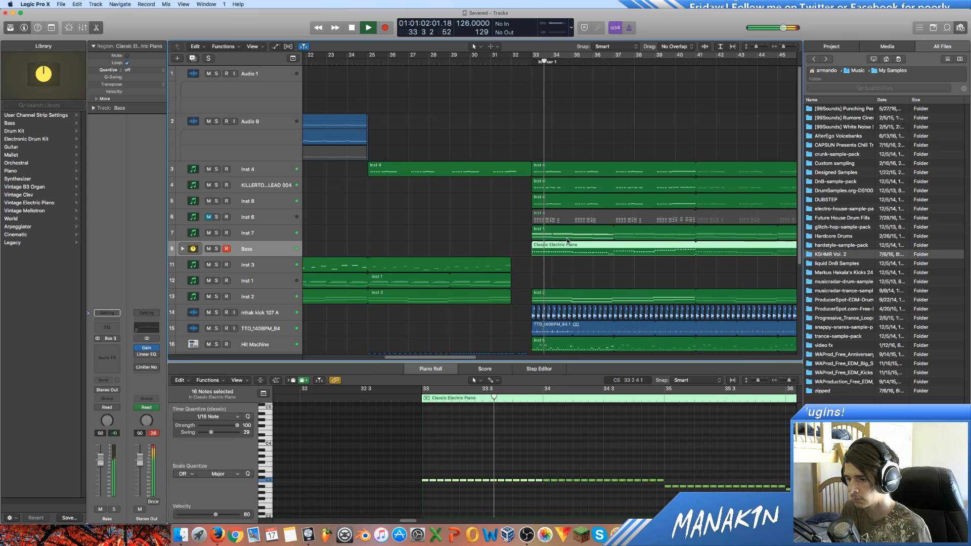
pyautogui.press('space')
pyautogui.press('super+z')
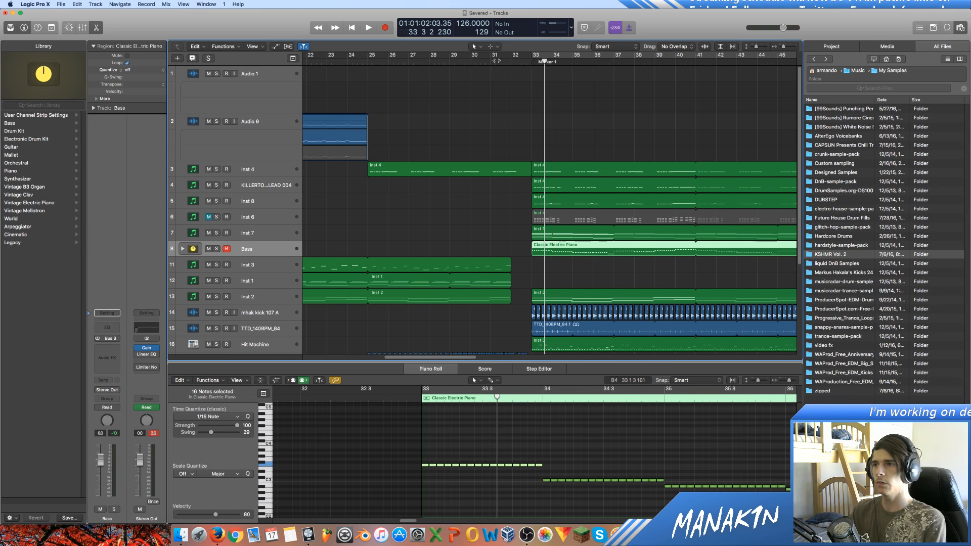
# Play from bar 25 with Inst 3 soloed, unsolo it, and compare its melody with the Bass line in the drop.
pyautogui.click(367, 61)
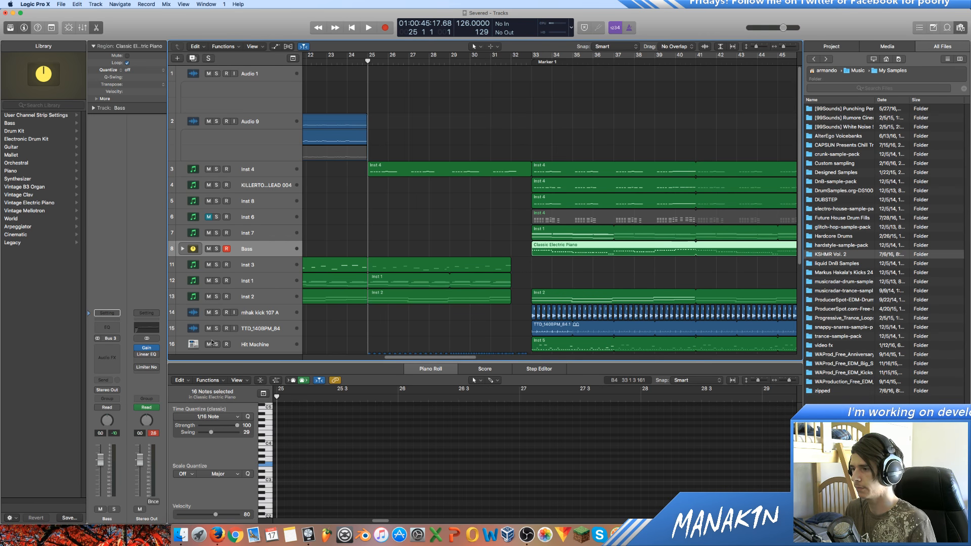
pyautogui.click(216, 265)
pyautogui.press('space')
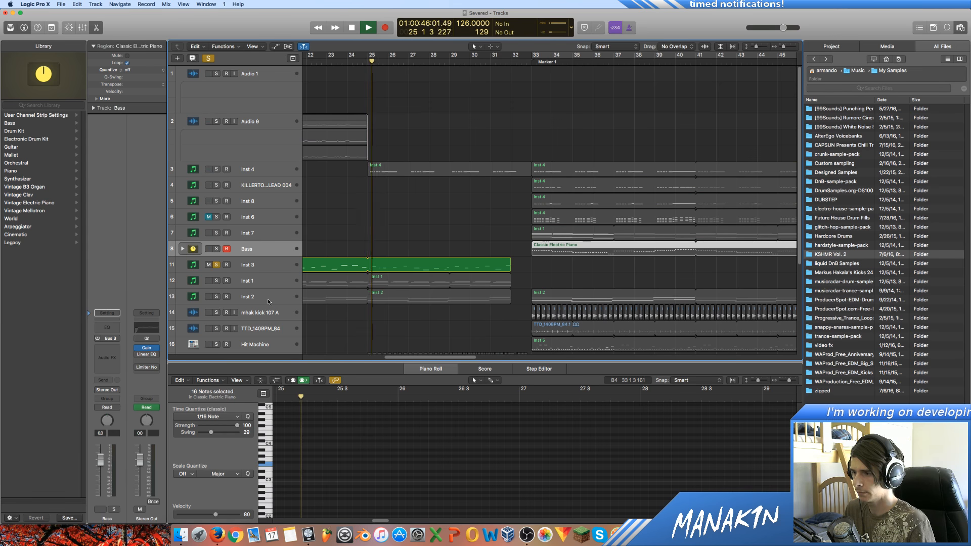
pyautogui.click(218, 265)
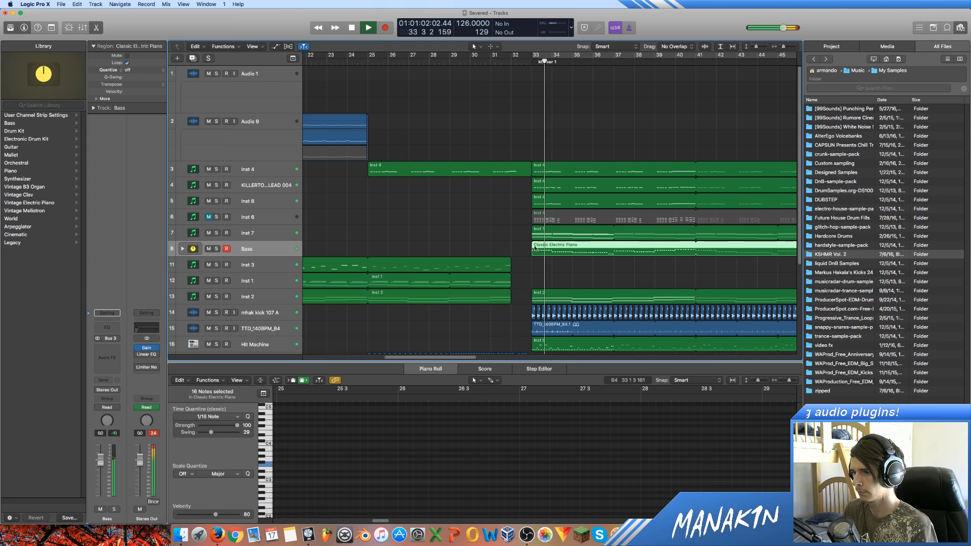
pyautogui.click(554, 250)
pyautogui.press('space')
# Try raising the bar 34 Bass notes to D3 and the bar 35 notes to G3, and undo the recent pitch changes.
pyautogui.moveTo(535, 454); pyautogui.dragTo(400, 481)
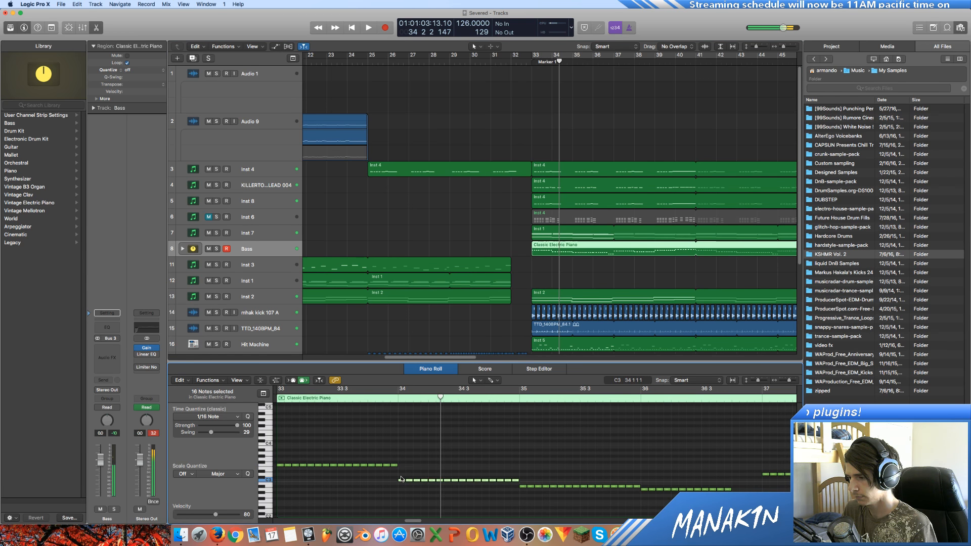
pyautogui.moveTo(401, 480); pyautogui.dragTo(401, 474)
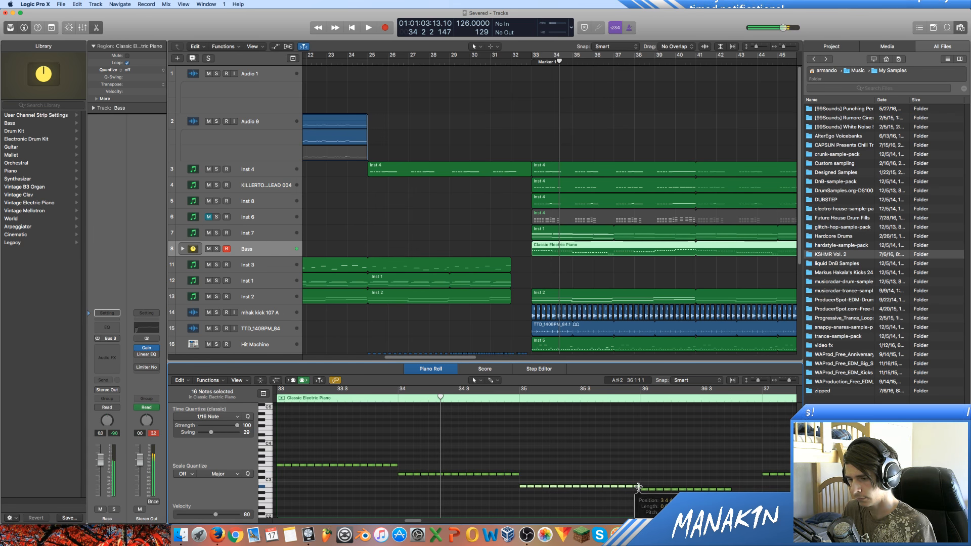
pyautogui.moveTo(637, 488); pyautogui.dragTo(637, 461)
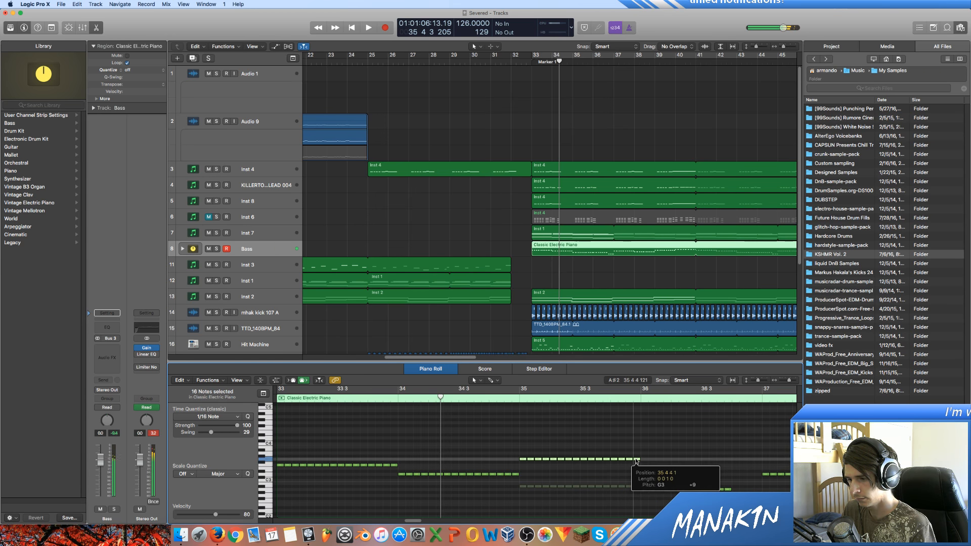
pyautogui.press('super+z')
pyautogui.press('super+z')
pyautogui.press('super+z')
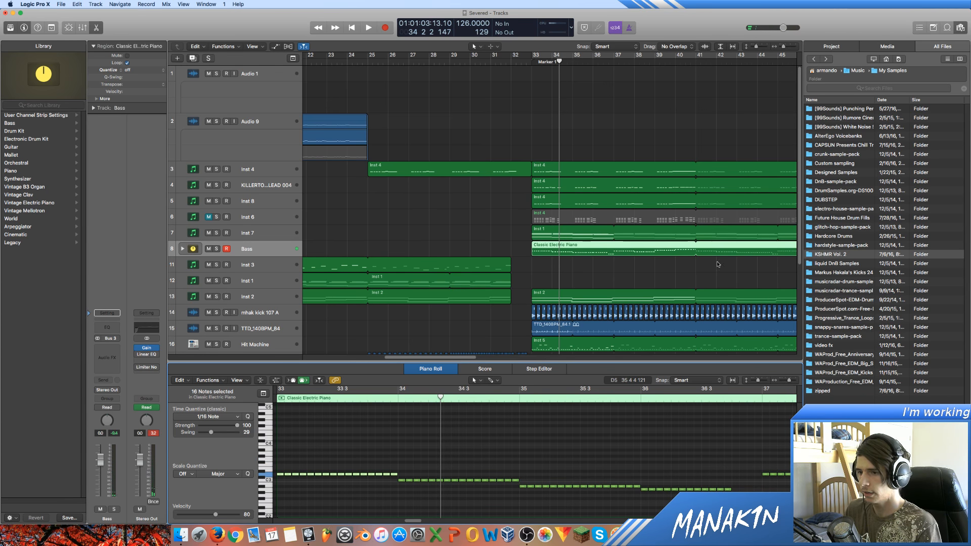
# Turn off looping on the Bass region at bar 33 and place a copy of it at bar 41.
pyautogui.hscroll(3, 718, 264)
pyautogui.moveTo(773, 246); pyautogui.dragTo(627, 247)
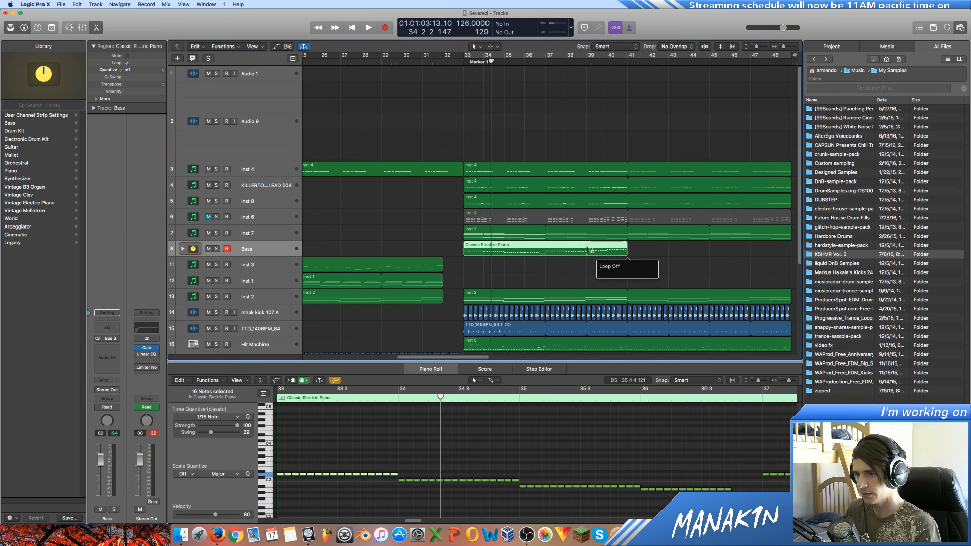
pyautogui.moveTo(487, 247); pyautogui.dragTo(615, 250)
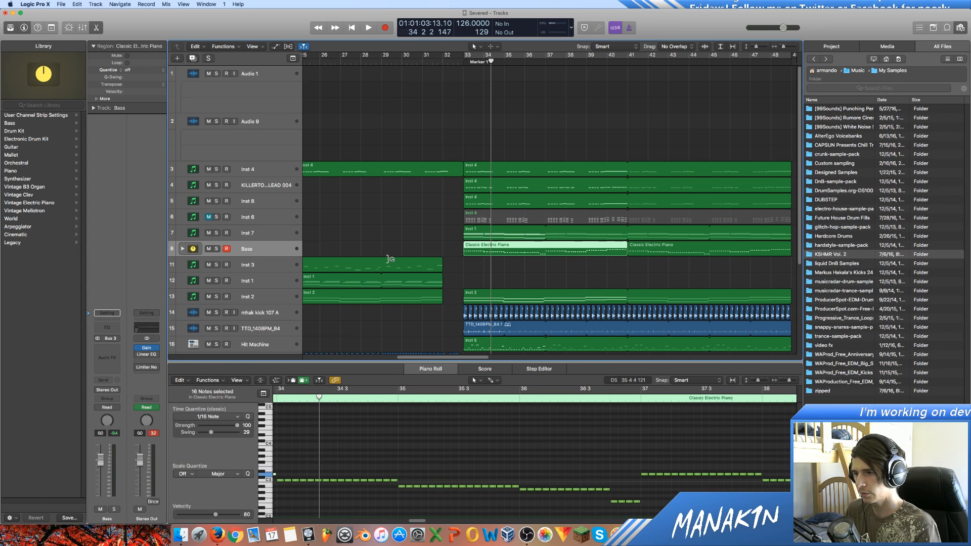
# In the first Bass region, raise the bar 33 notes to F3 and the bar 34 notes to D3, and play the drop's start.
pyautogui.click(435, 449)
pyautogui.moveTo(422, 521); pyautogui.dragTo(414, 521)
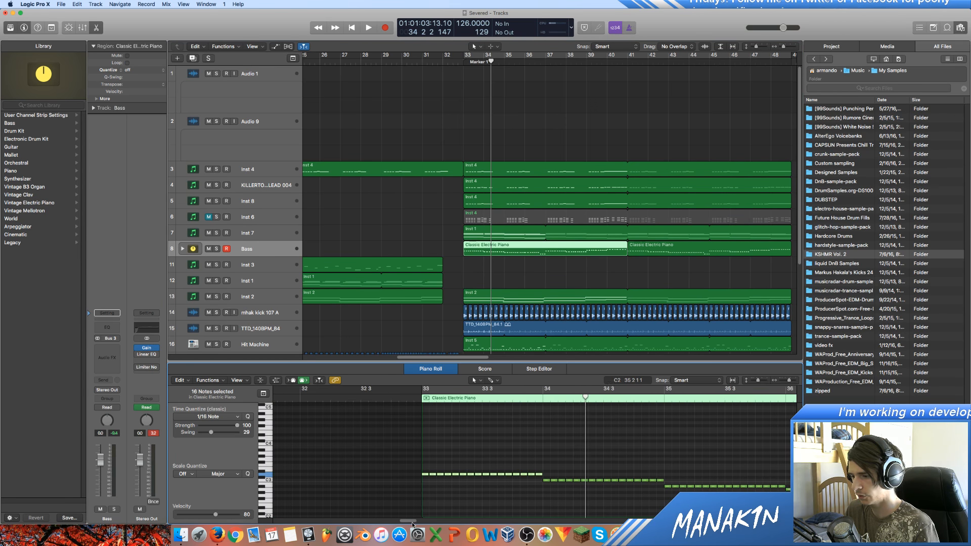
pyautogui.moveTo(578, 449); pyautogui.dragTo(425, 477)
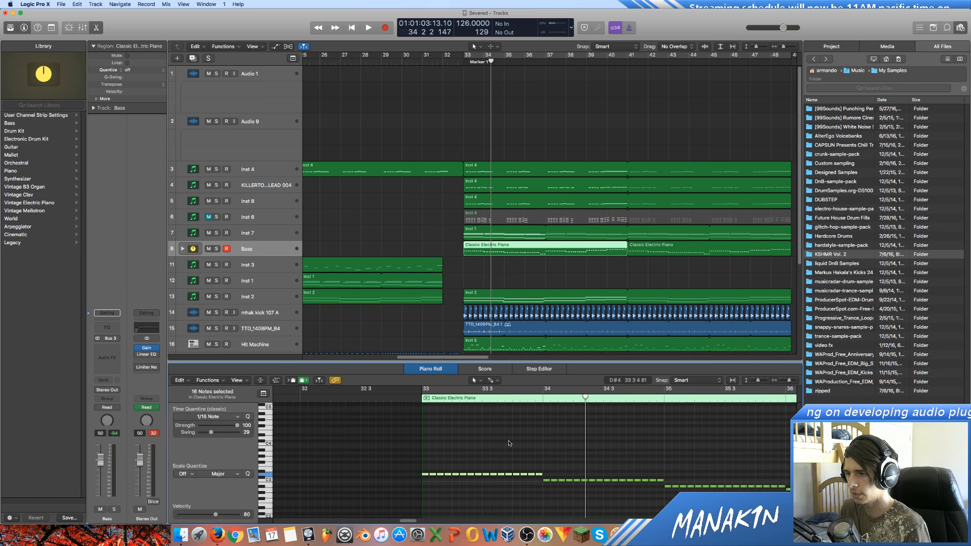
pyautogui.moveTo(426, 476); pyautogui.dragTo(426, 467)
pyautogui.moveTo(691, 468); pyautogui.dragTo(659, 473)
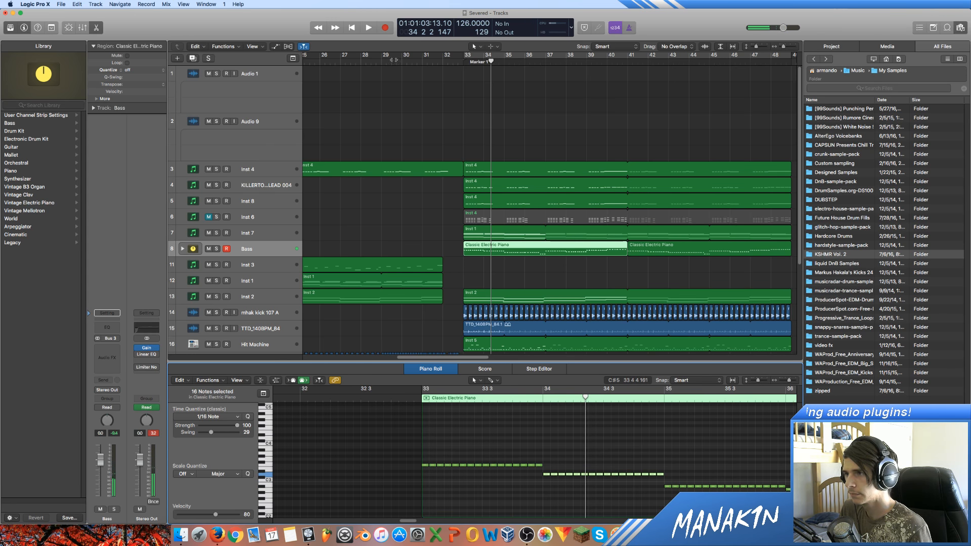
pyautogui.click(394, 60)
pyautogui.press('space')
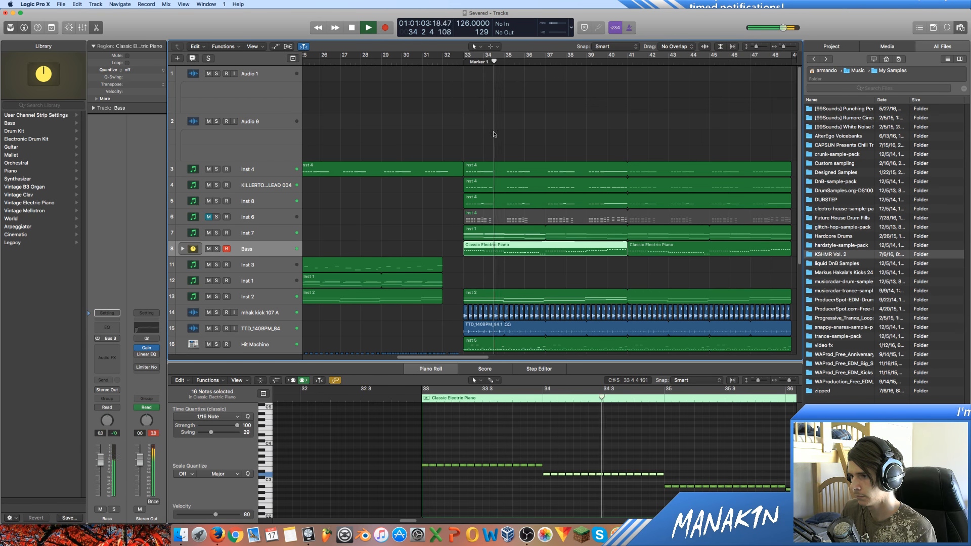
pyautogui.press('space')
# Try raising the sixteen bar 35 Bass notes to G3 and play the passage.
pyautogui.click(779, 488)
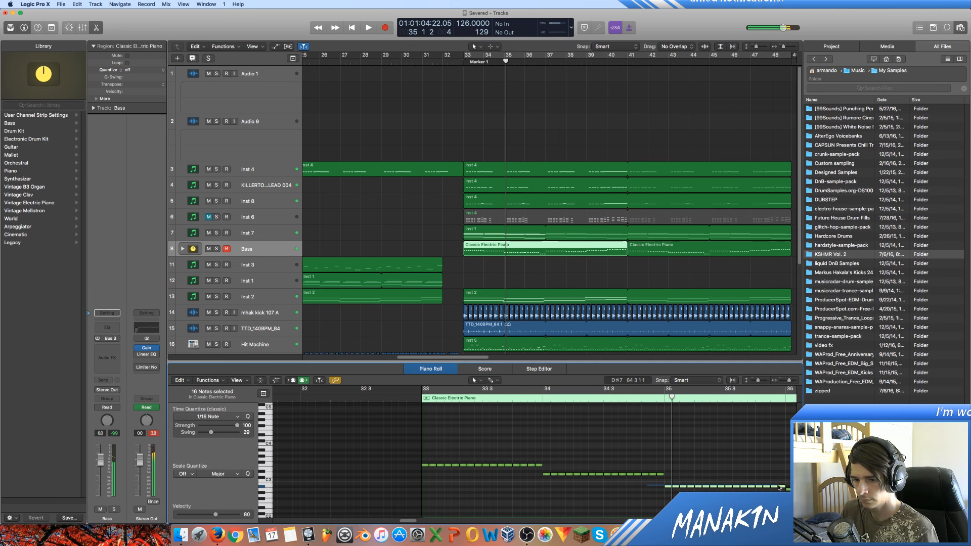
pyautogui.moveTo(781, 489); pyautogui.dragTo(783, 463)
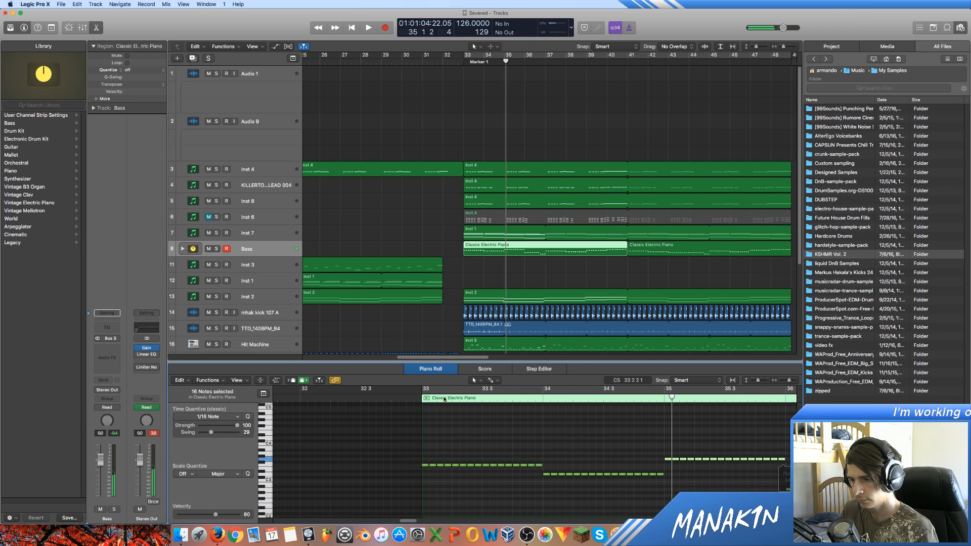
pyautogui.press('space')
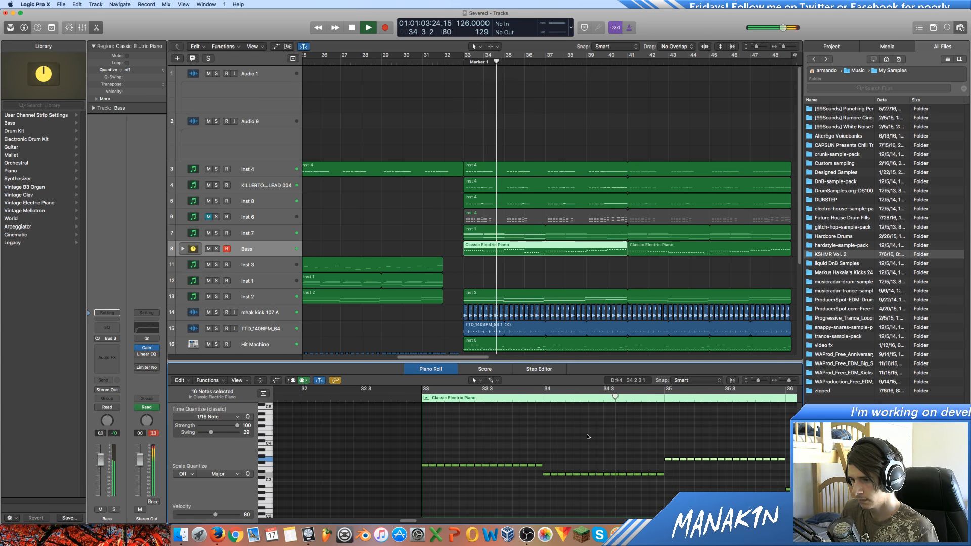
pyautogui.press('space')
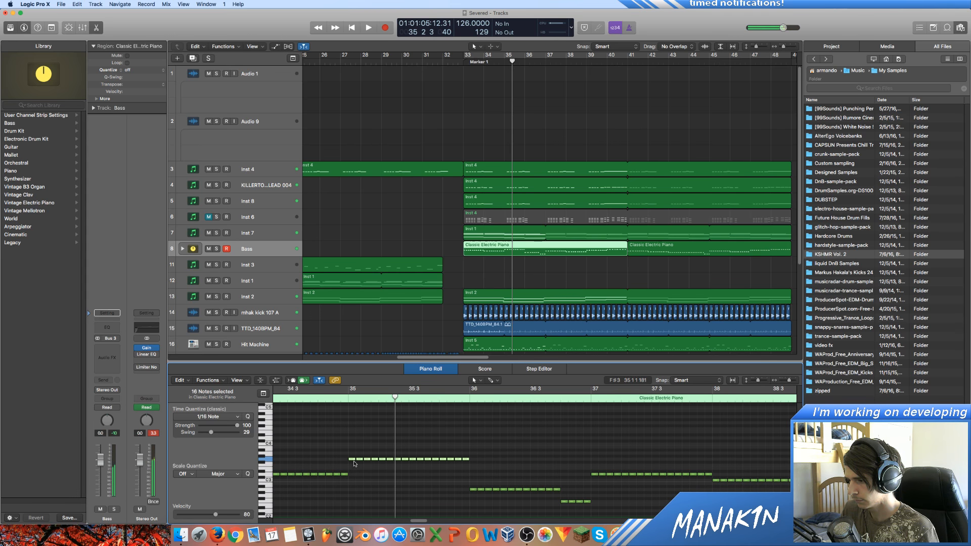
# Set the bar 35 Bass notes to F3 and play from just before bar 33.
pyautogui.moveTo(465, 460); pyautogui.dragTo(465, 466)
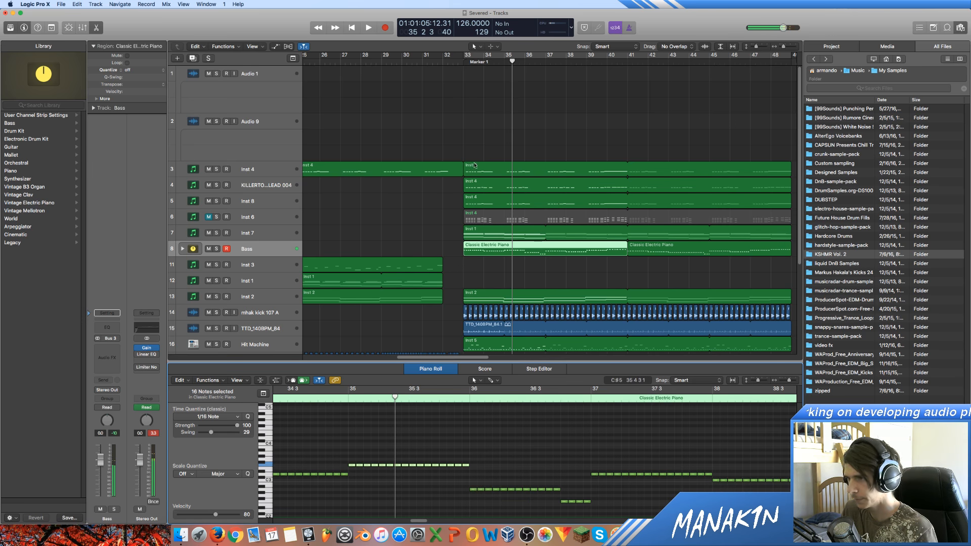
pyautogui.click(462, 62)
pyautogui.press('space')
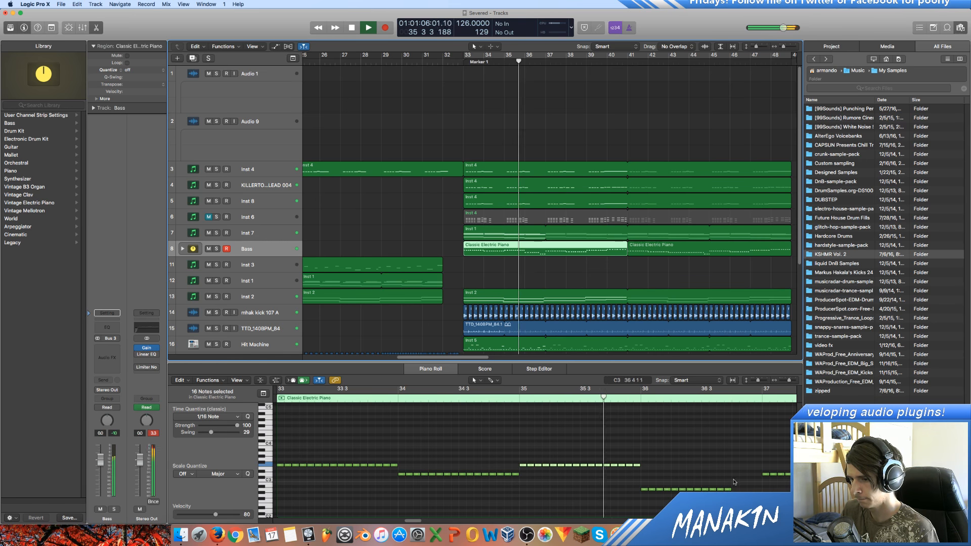
pyautogui.press('space')
# Try the first twelve bar 36 Bass notes at A#2 and the bar 33 notes at E3, play the drop, and undo the bar 33 change.
pyautogui.click(644, 490)
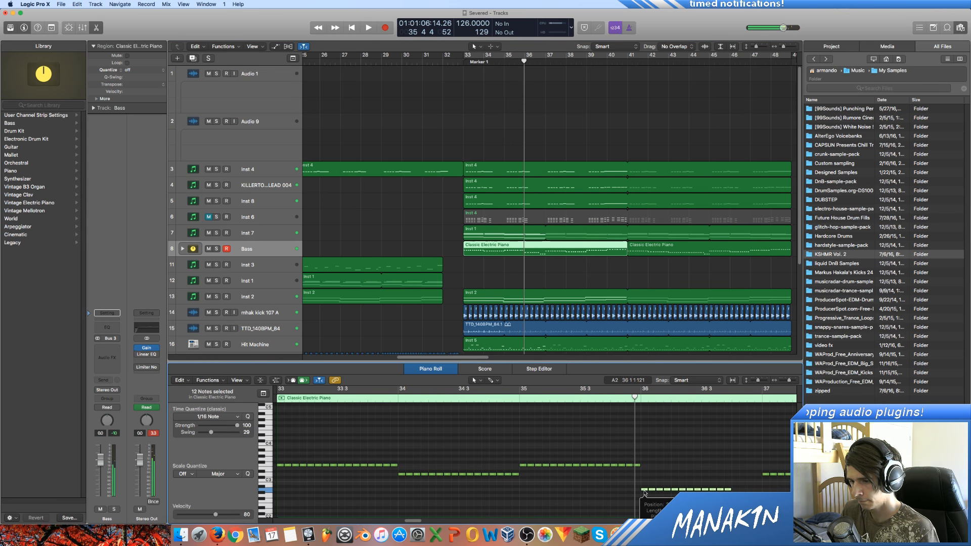
pyautogui.moveTo(645, 492); pyautogui.dragTo(644, 490)
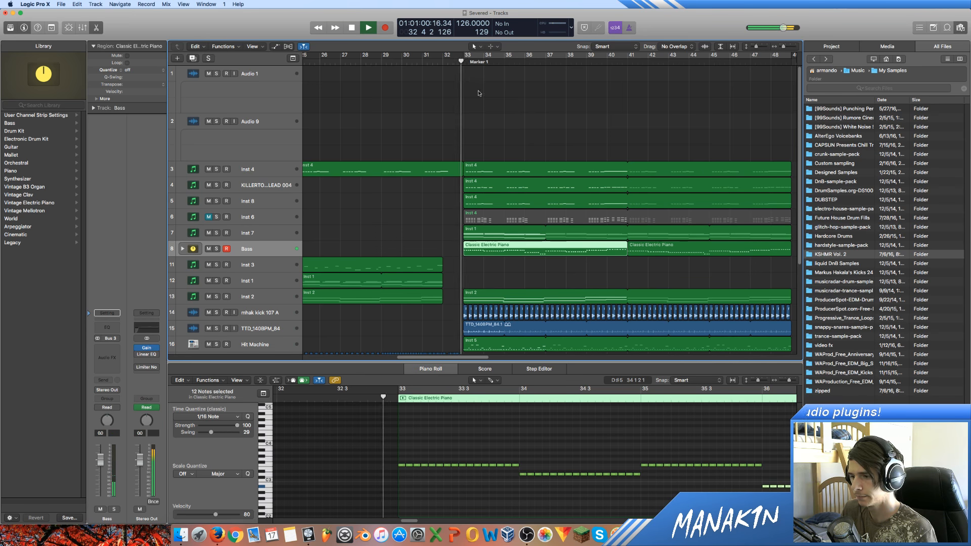
pyautogui.moveTo(537, 453); pyautogui.dragTo(401, 470)
pyautogui.click(500, 133)
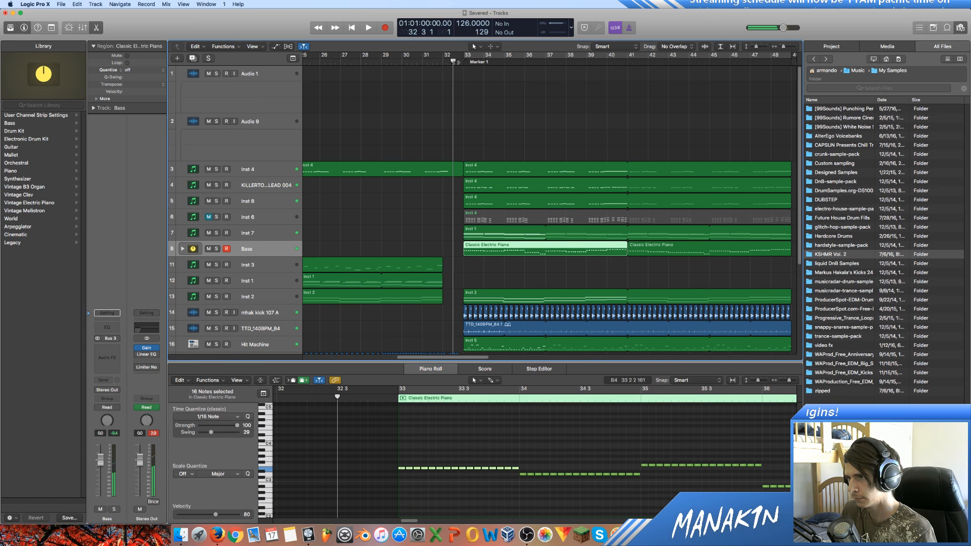
pyautogui.press('space')
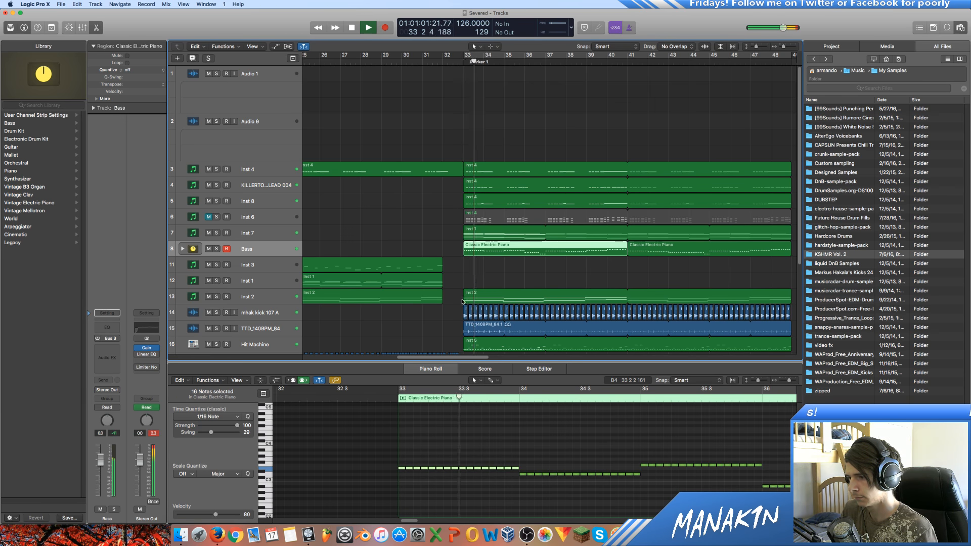
pyautogui.press('super+z')
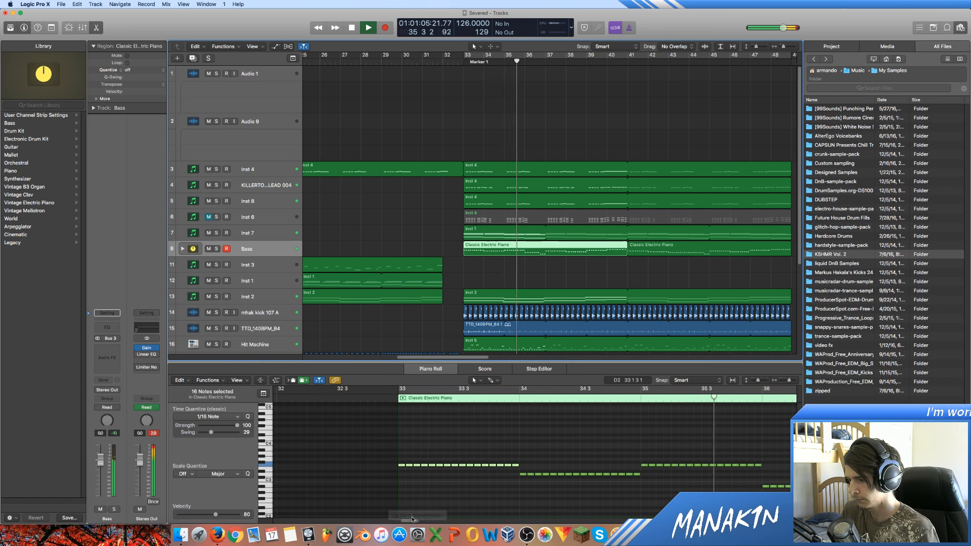
# Raise the first twelve bar 36 Bass notes to C3 and play the passage into bar 37.
pyautogui.moveTo(409, 521); pyautogui.dragTo(420, 521)
pyautogui.press('space')
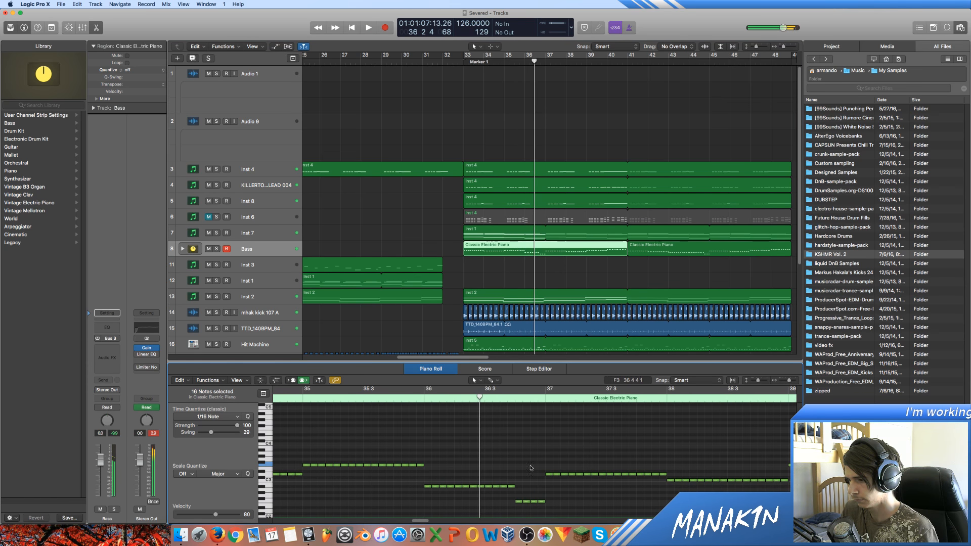
pyautogui.moveTo(527, 466); pyautogui.dragTo(427, 481)
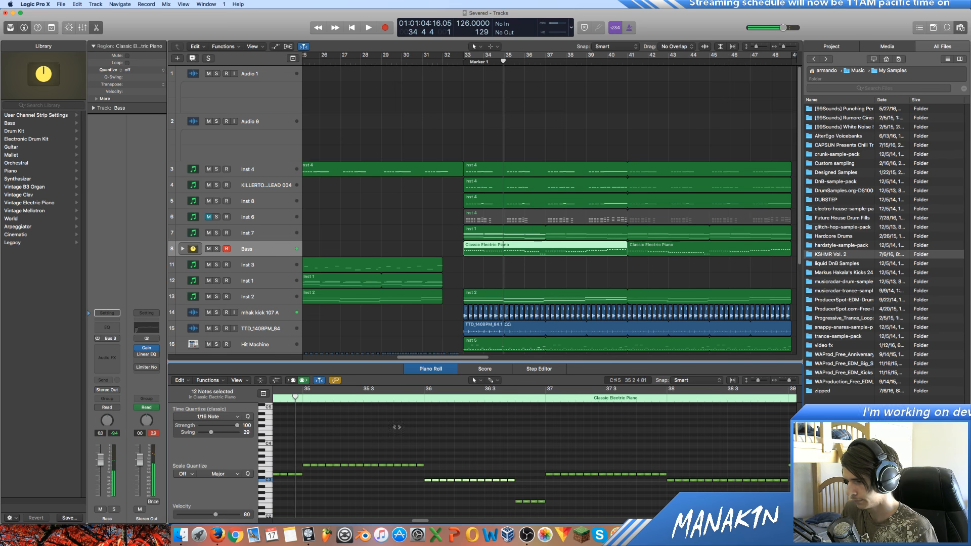
pyautogui.press('space')
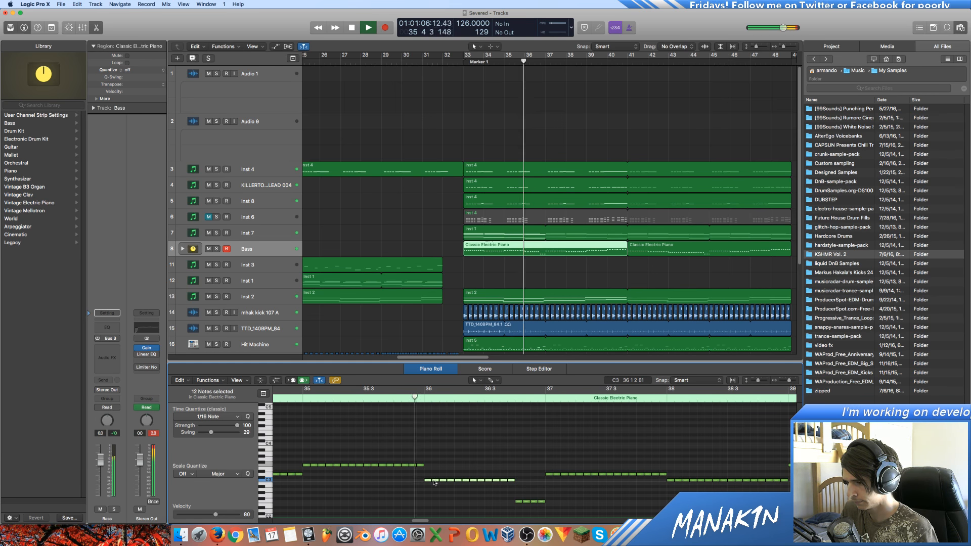
pyautogui.moveTo(430, 483)
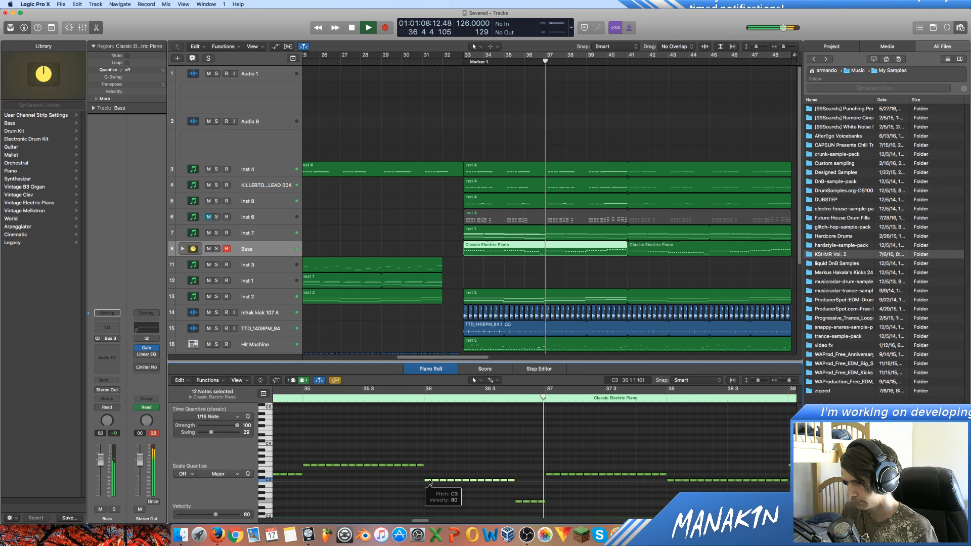
pyautogui.press('space')
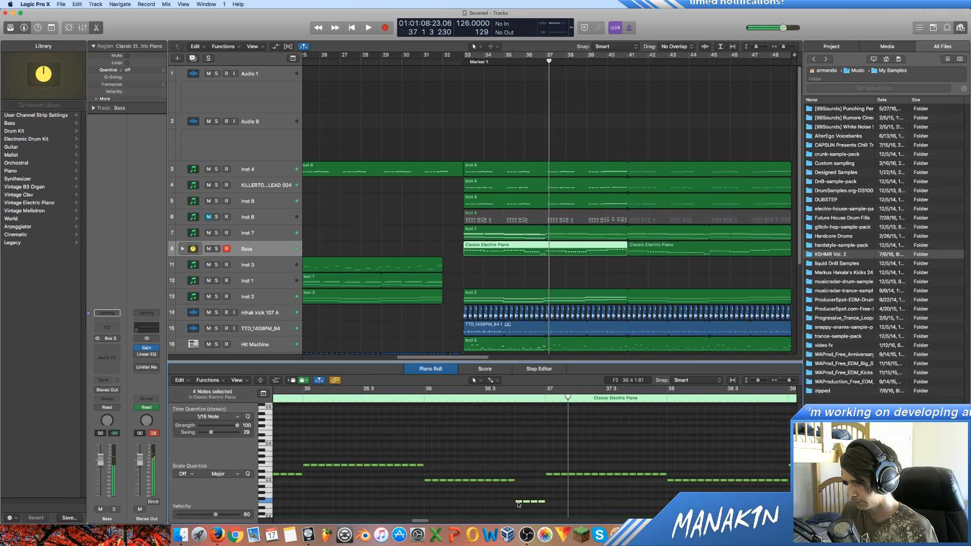
# Raise the last four bar 36 Bass notes to D3 and the bar 37 notes to F3, and play from the drop's start.
pyautogui.moveTo(517, 502); pyautogui.dragTo(553, 476)
pyautogui.moveTo(680, 460); pyautogui.dragTo(550, 465)
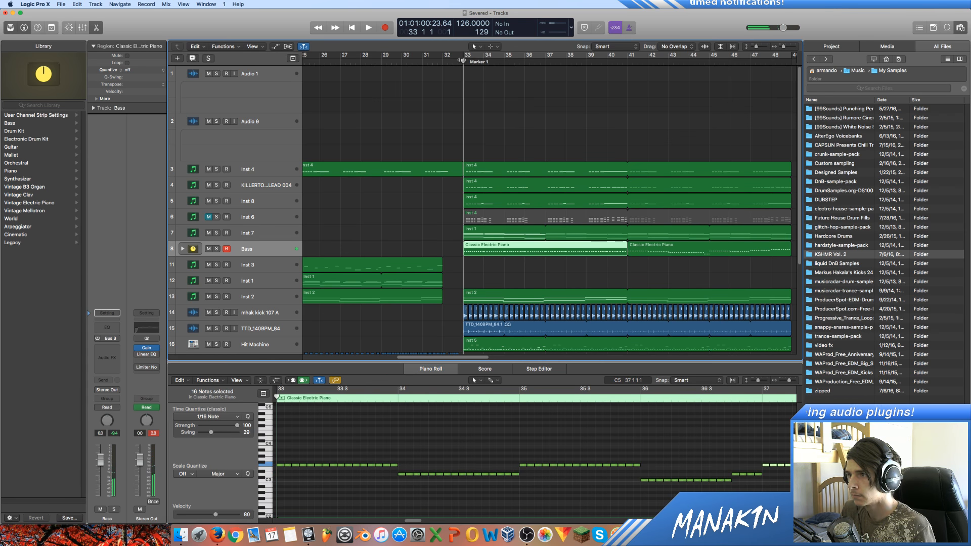
pyautogui.click(461, 58)
pyautogui.press('space')
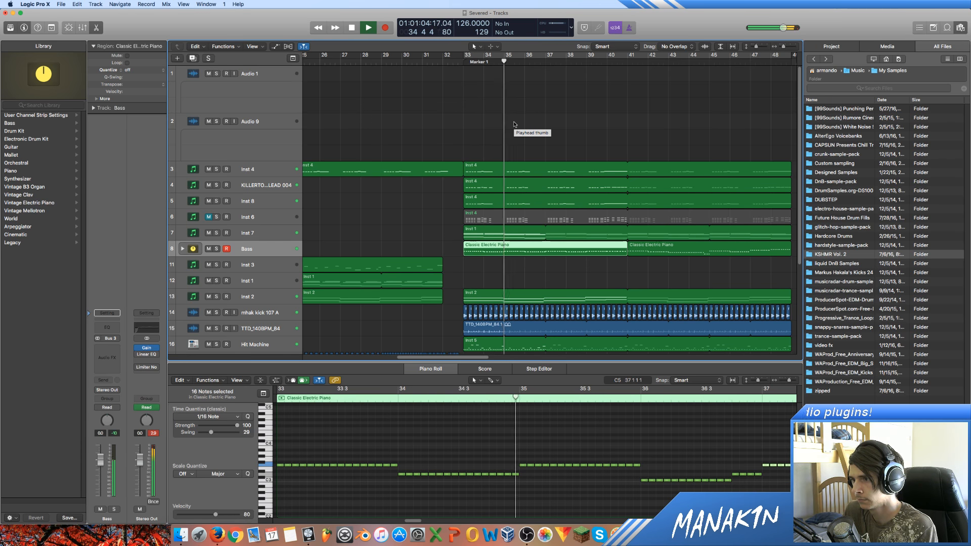
pyautogui.press('space')
# Try the bar 35 Bass notes at C3 and bar 36 at D3 ending on G3, play the drop, and undo these pitch changes.
pyautogui.moveTo(642, 450); pyautogui.dragTo(523, 483)
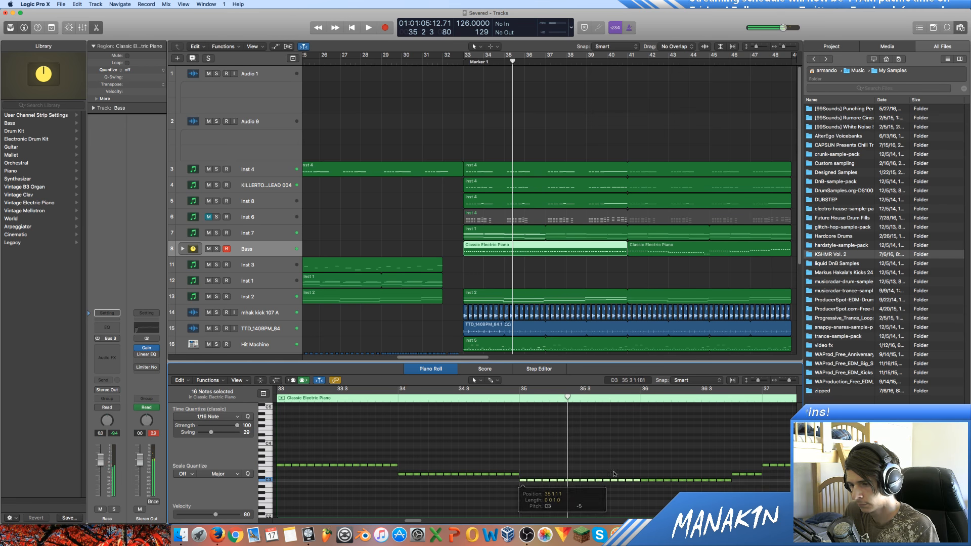
pyautogui.moveTo(645, 470); pyautogui.dragTo(726, 475)
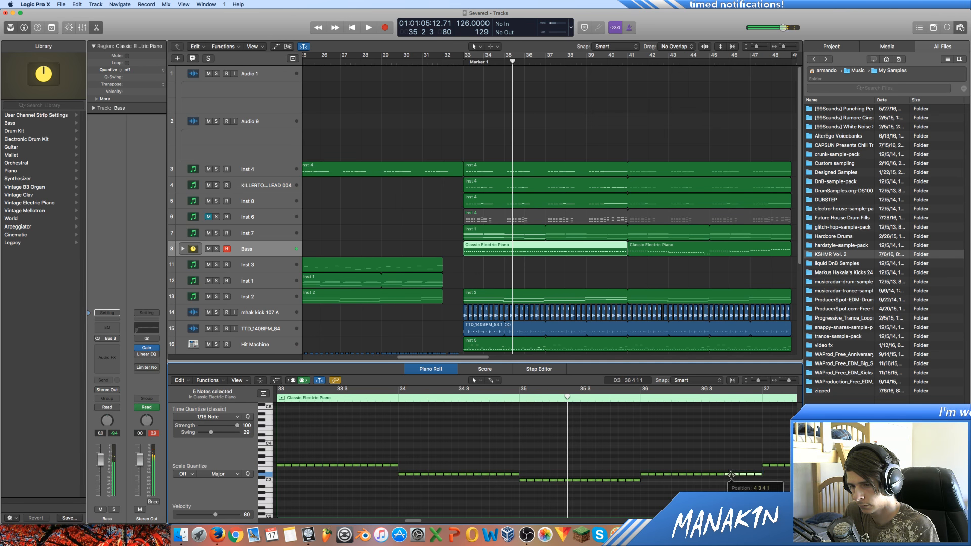
pyautogui.click(766, 475)
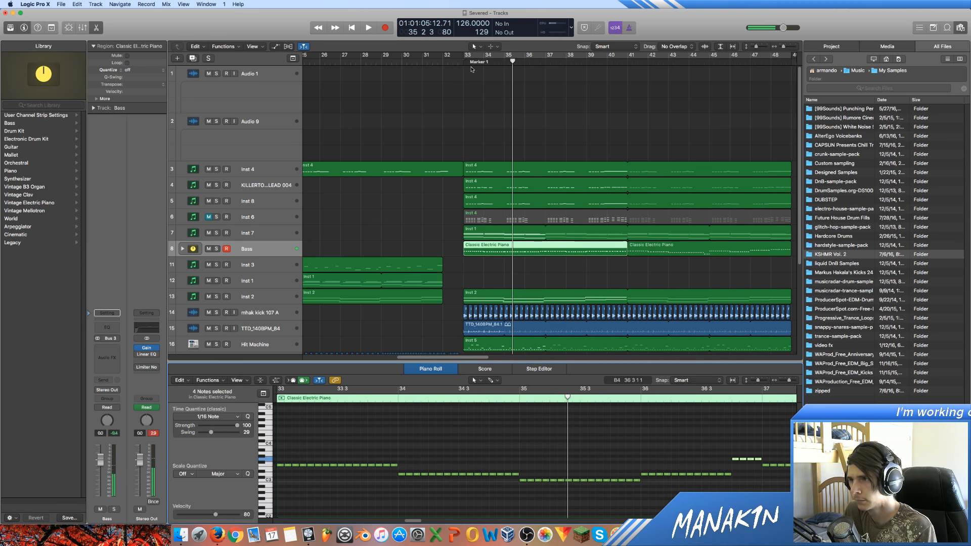
pyautogui.click(471, 69)
pyautogui.press('space')
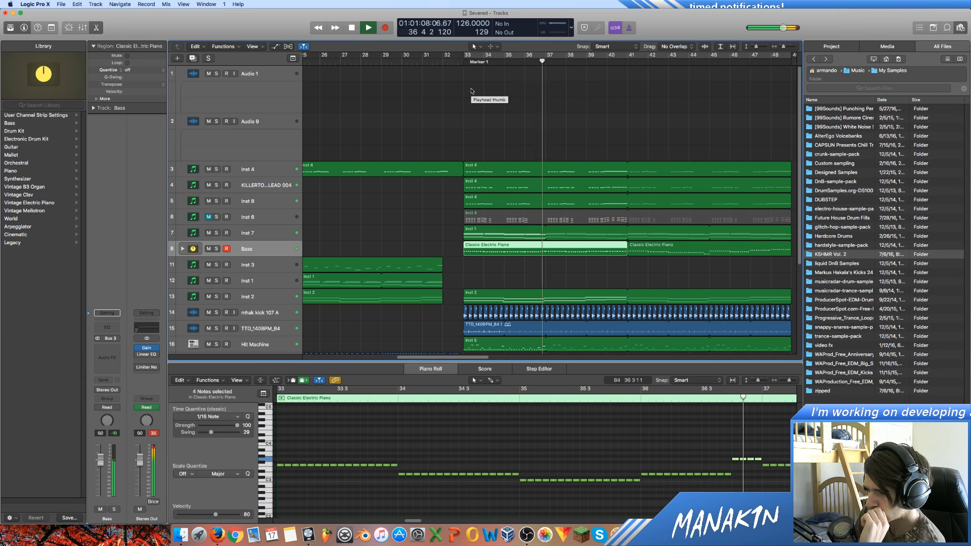
pyautogui.press('space')
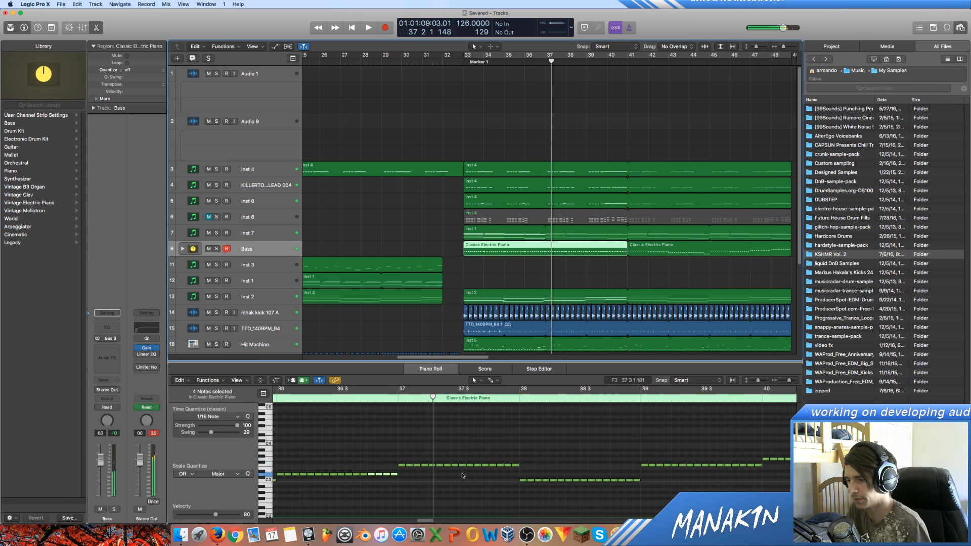
pyautogui.moveTo(427, 520); pyautogui.dragTo(415, 520)
pyautogui.press('super+z')
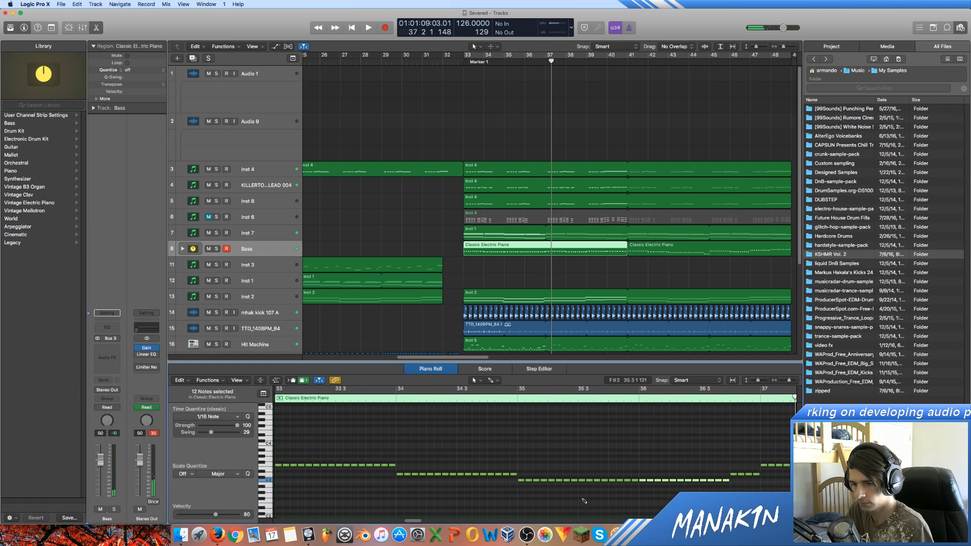
pyautogui.press('super+z')
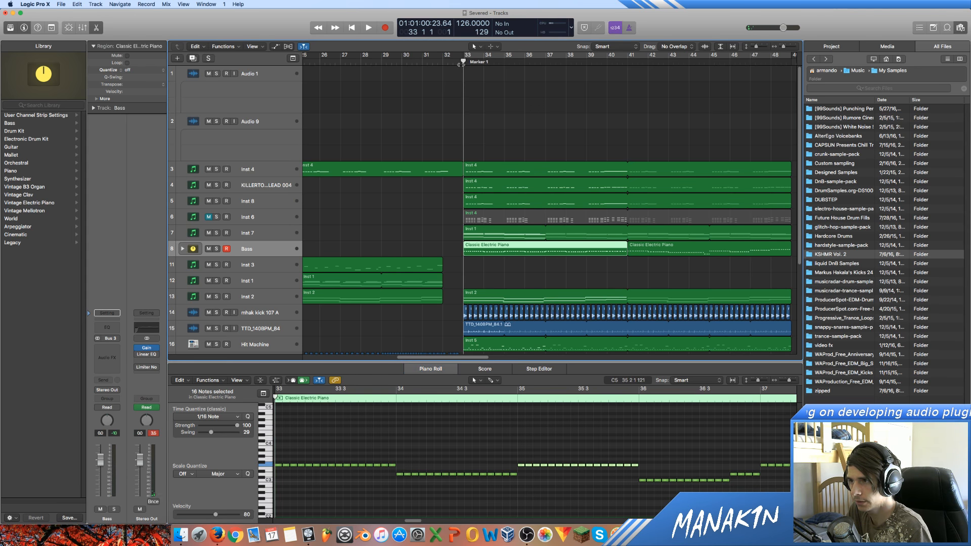
# Raise the sixteen bar 35 Bass notes to G3 and play the drop from bar 33.
pyautogui.hotkey('shift', 'space')
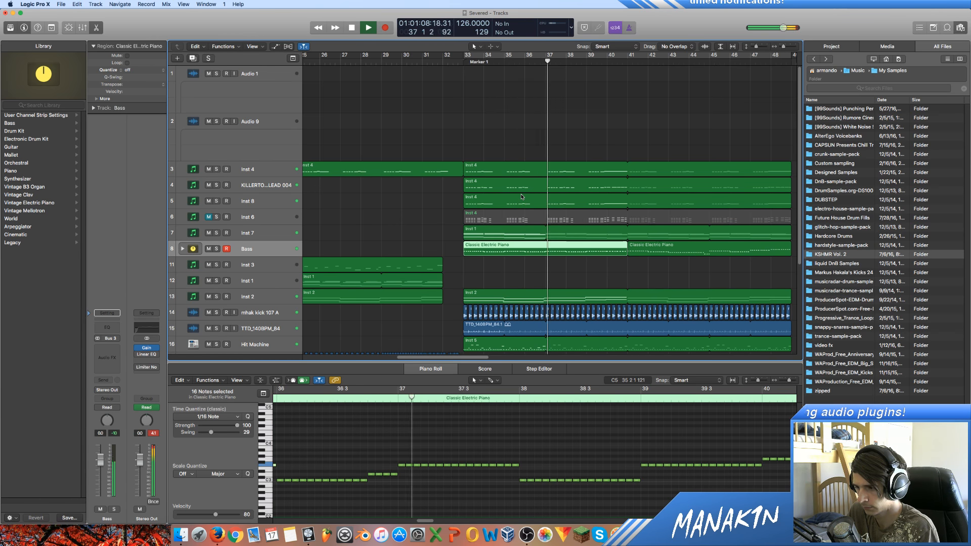
pyautogui.press('space')
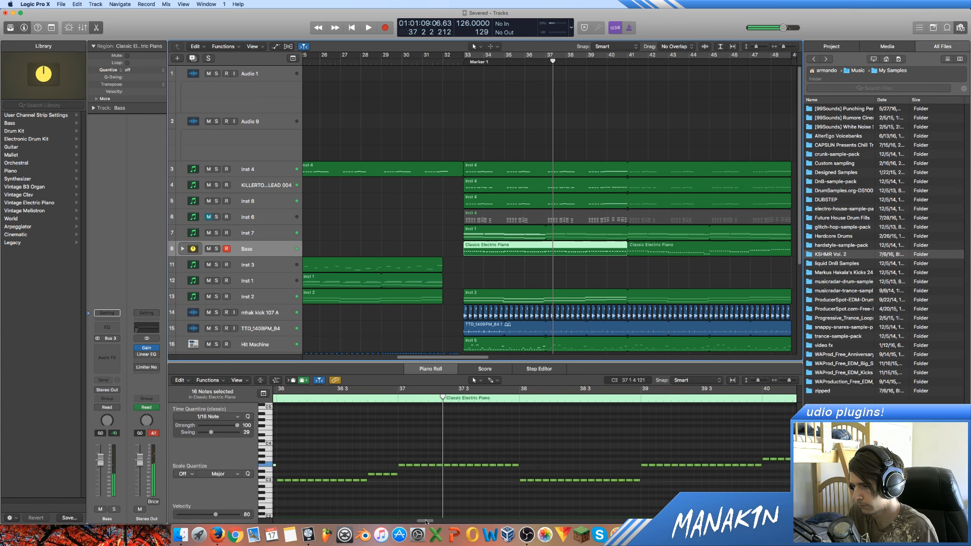
pyautogui.moveTo(425, 521); pyautogui.dragTo(415, 522)
pyautogui.moveTo(593, 451); pyautogui.dragTo(465, 473)
pyautogui.click(464, 466)
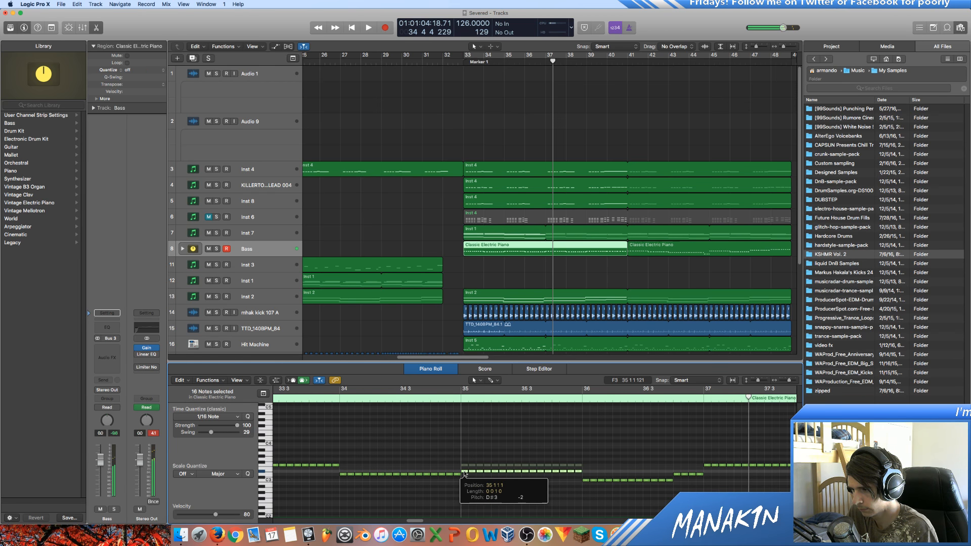
pyautogui.moveTo(465, 474); pyautogui.dragTo(465, 460)
pyautogui.rightClick(463, 61)
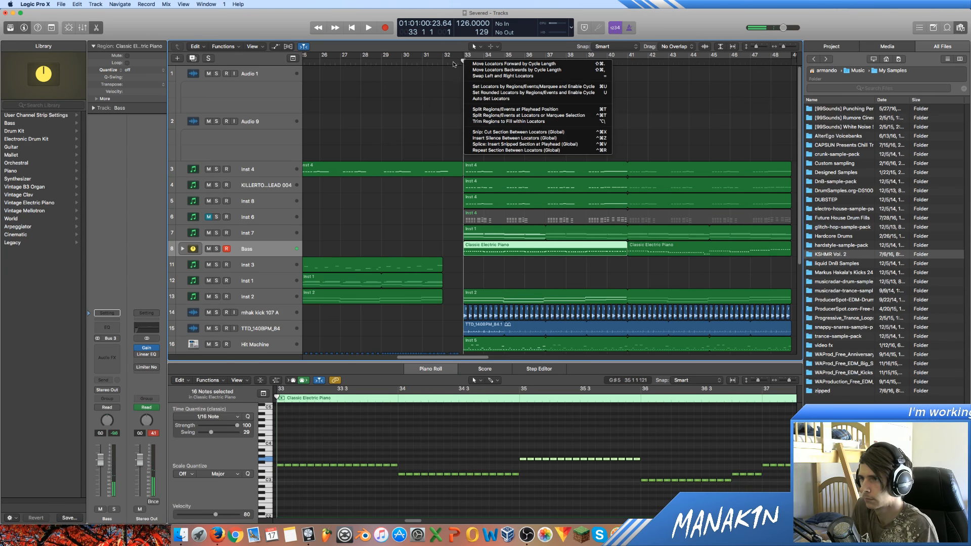
pyautogui.click(454, 64)
pyautogui.press('space')
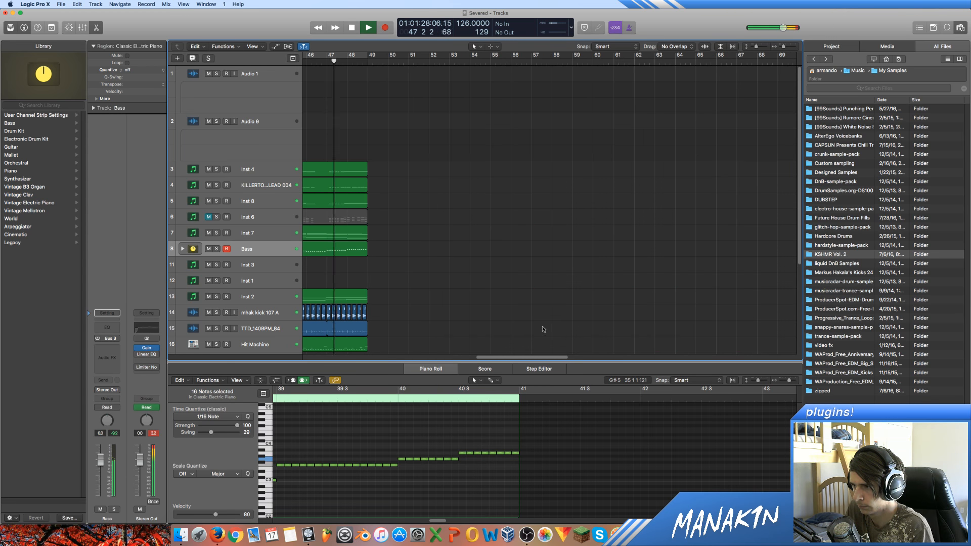
pyautogui.moveTo(527, 358); pyautogui.dragTo(443, 340)
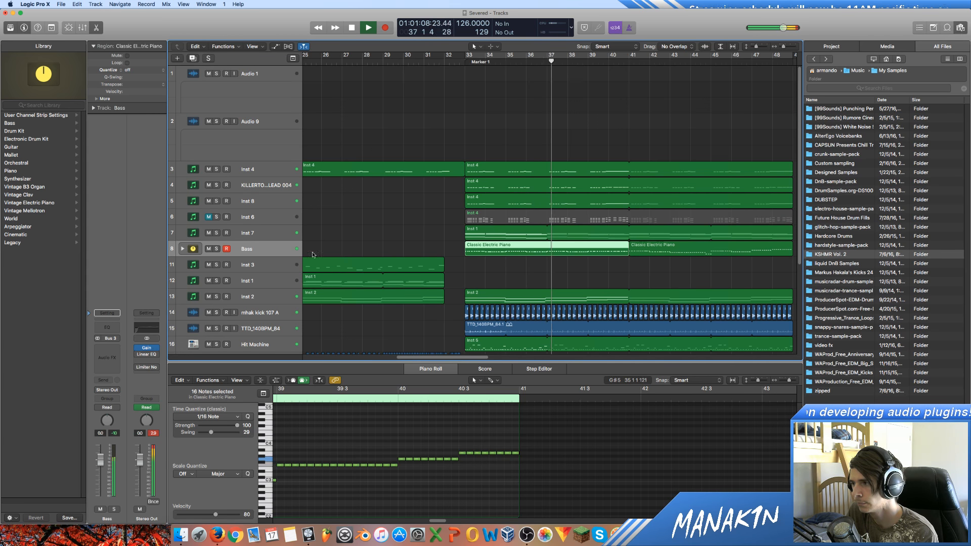
pyautogui.press('space')
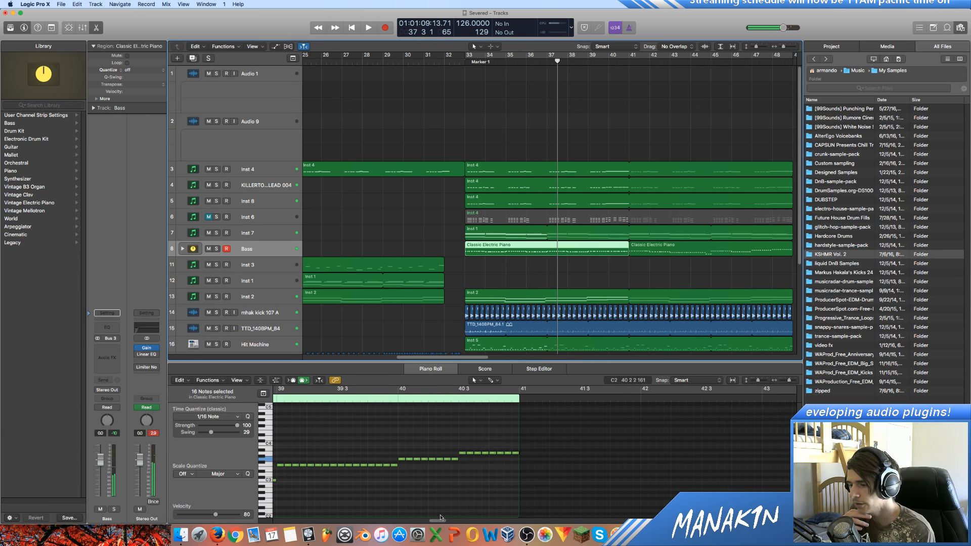
# Lower all 128 notes of the first Bass region by one octave and play from bar 30 through the drop.
pyautogui.click(434, 521)
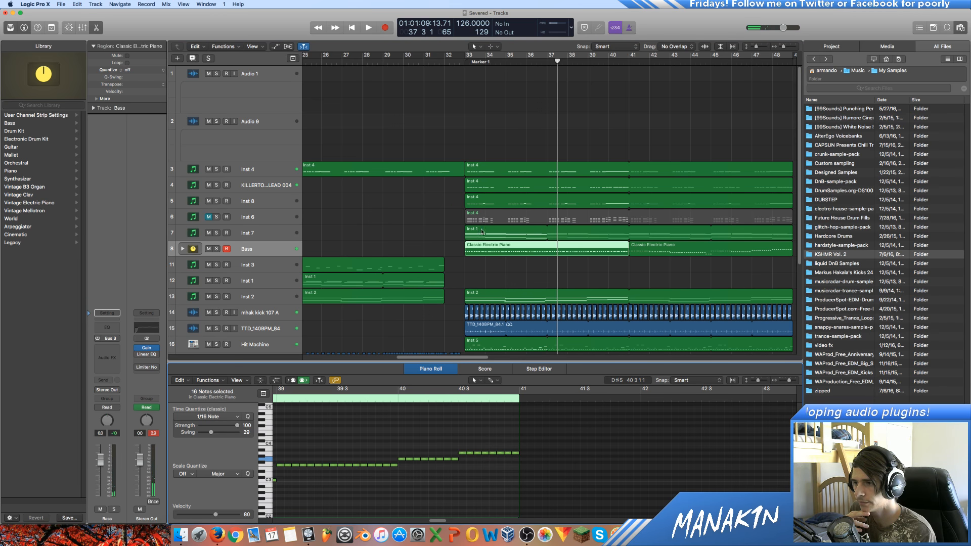
pyautogui.click(434, 60)
pyautogui.press('space')
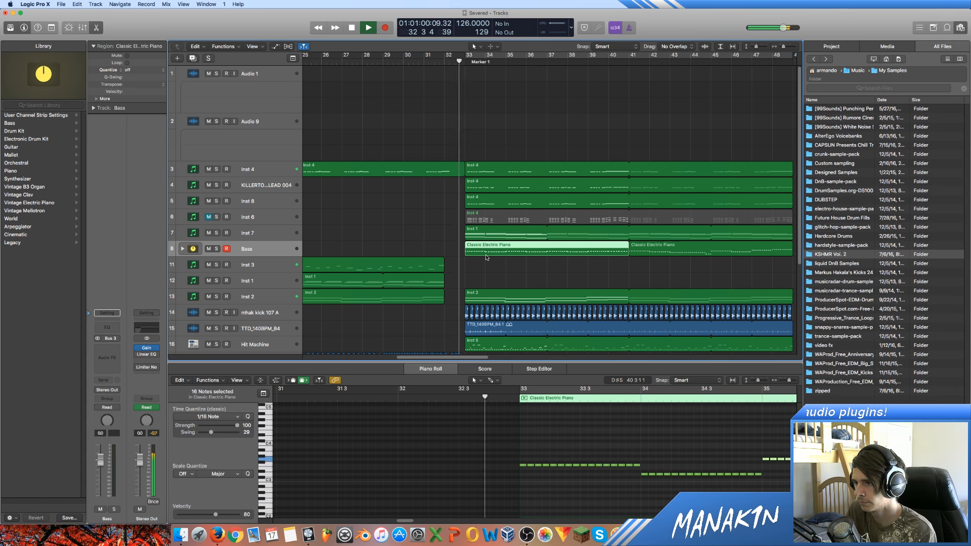
pyautogui.press('space')
pyautogui.click(548, 459)
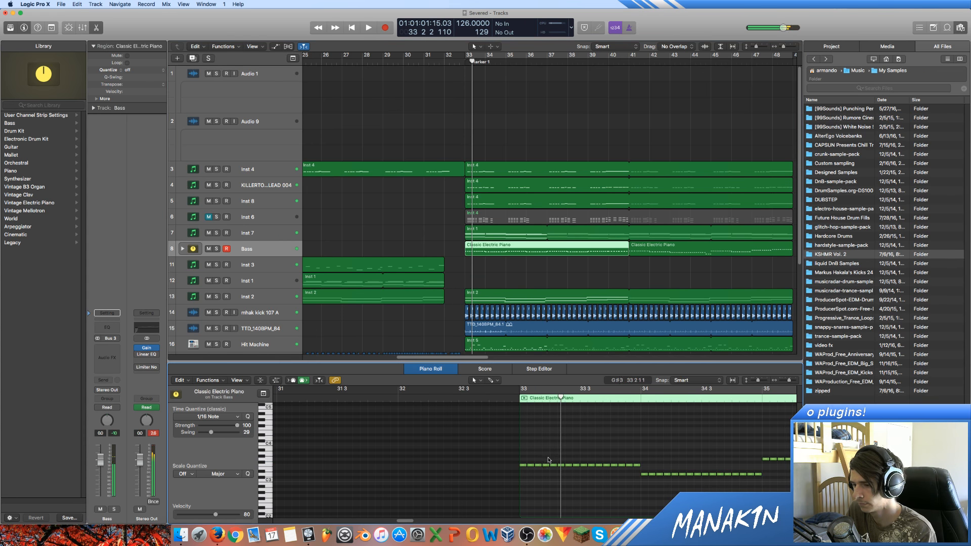
pyautogui.press('super+a')
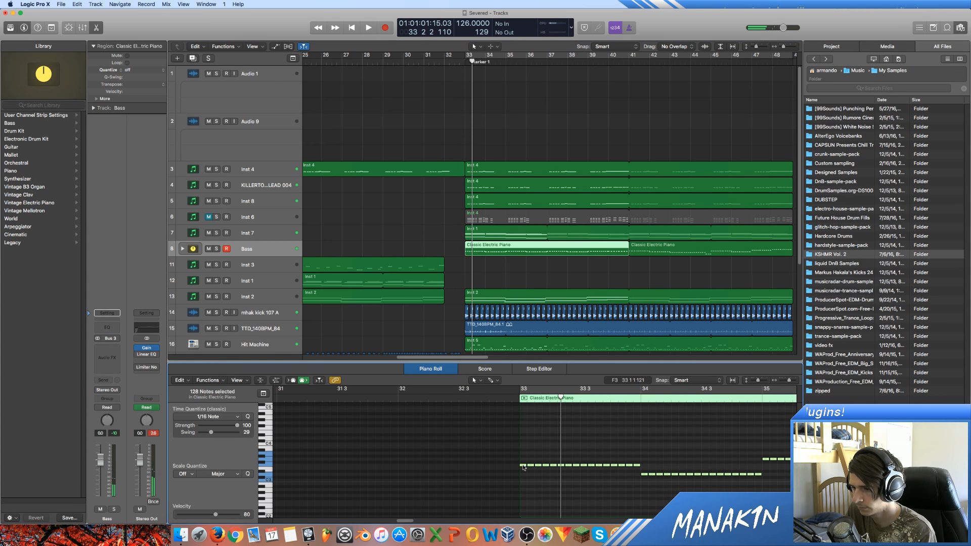
pyautogui.moveTo(523, 467); pyautogui.dragTo(522, 504)
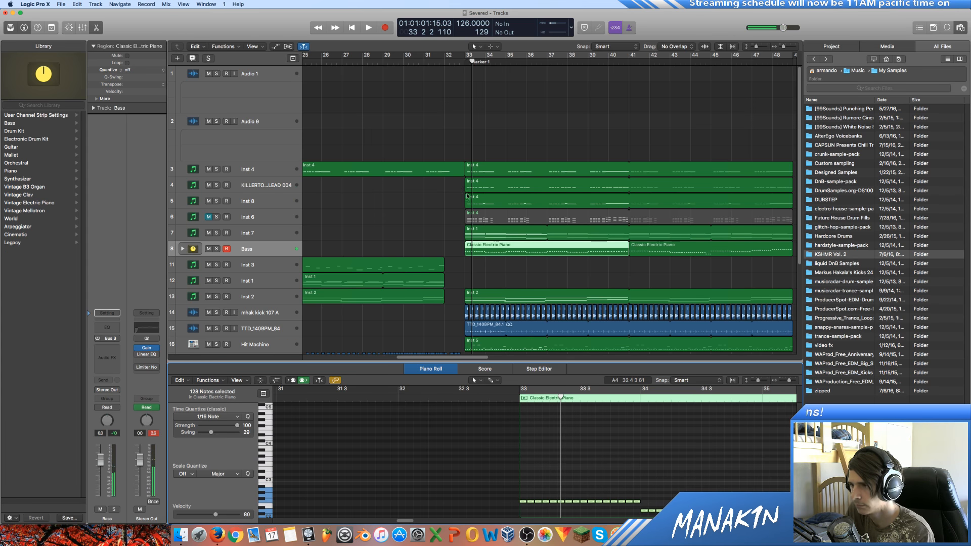
pyautogui.press('space')
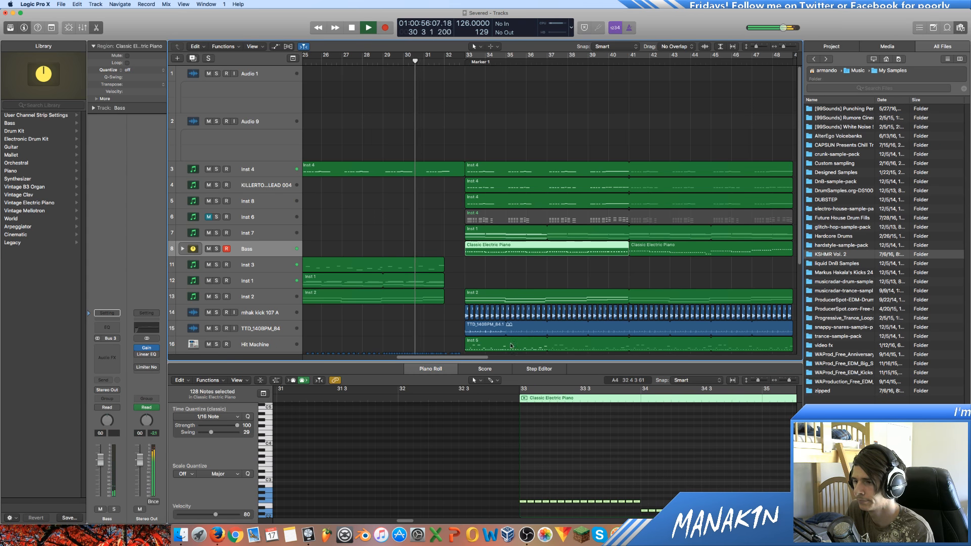
pyautogui.scroll(-2, 503, 314)
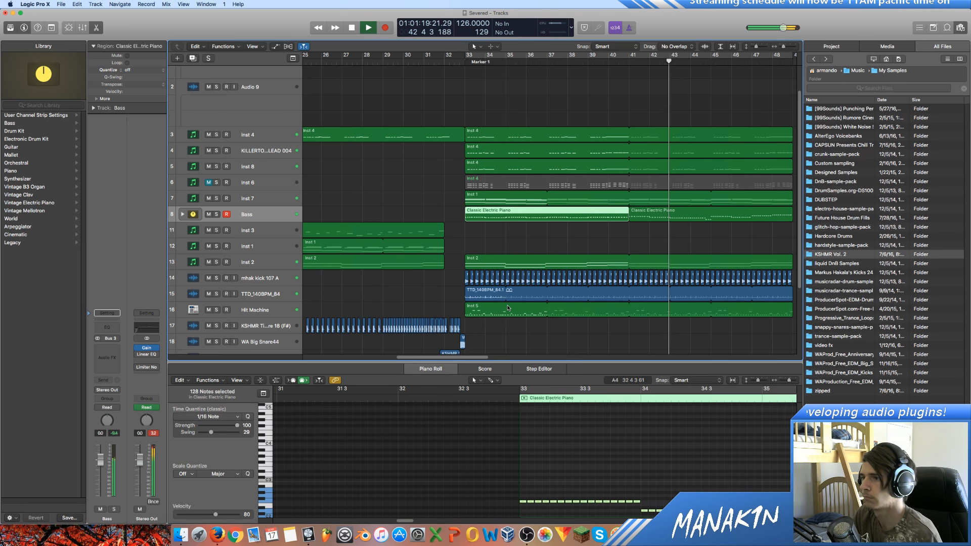
# Expand the Bass track stack, solo its two layers to compare bars 33 and 41, and clear the solos.
pyautogui.click(182, 215)
pyautogui.click(264, 231)
pyautogui.press('space')
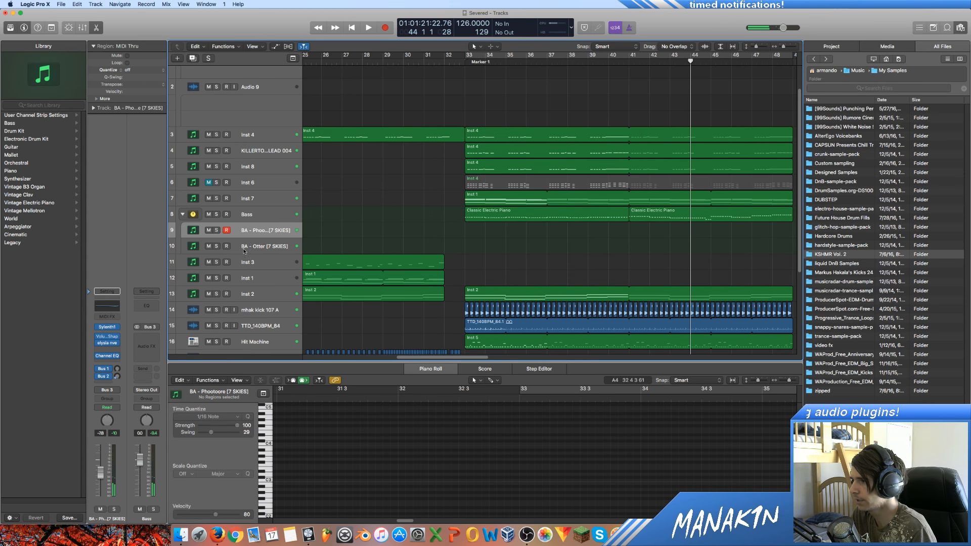
pyautogui.click(216, 246)
pyautogui.press('space')
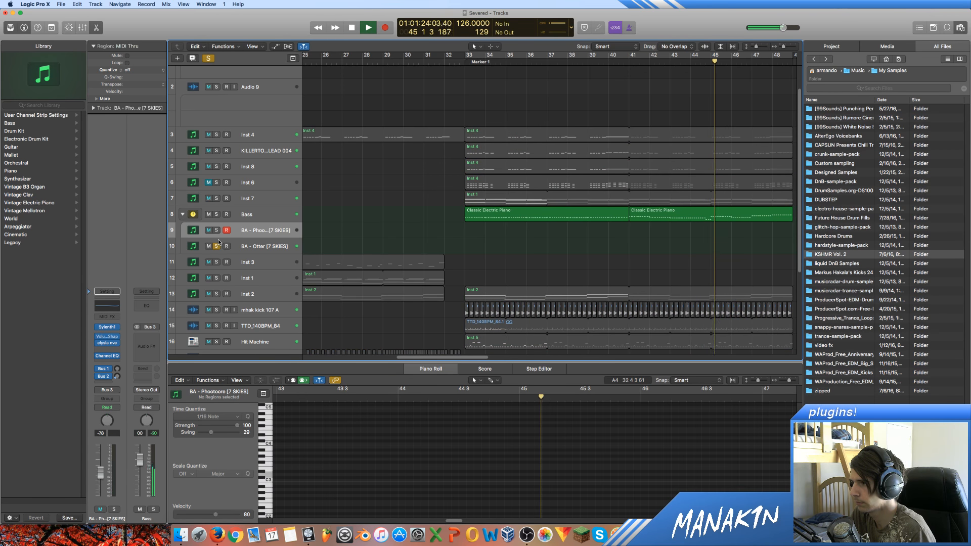
pyautogui.click(217, 230)
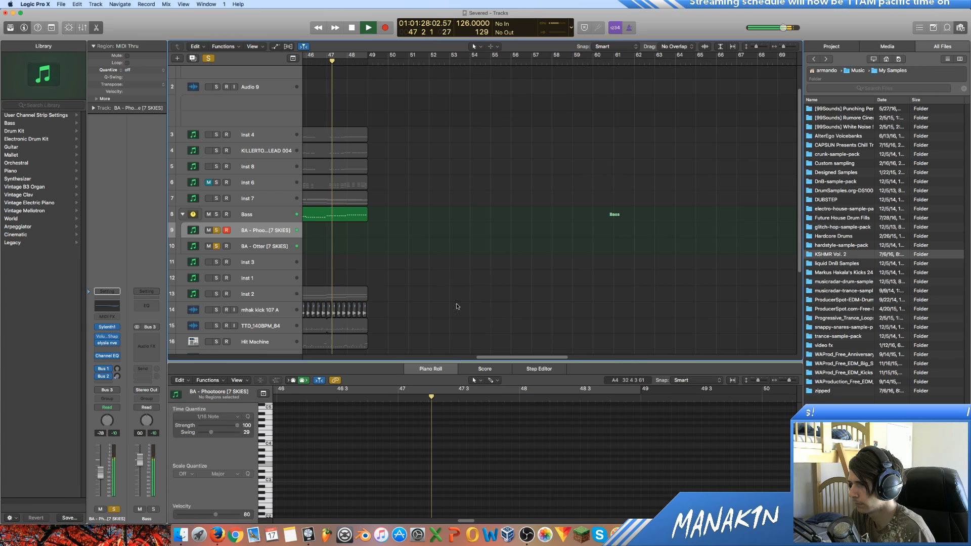
pyautogui.hscroll(-10, 415, 167)
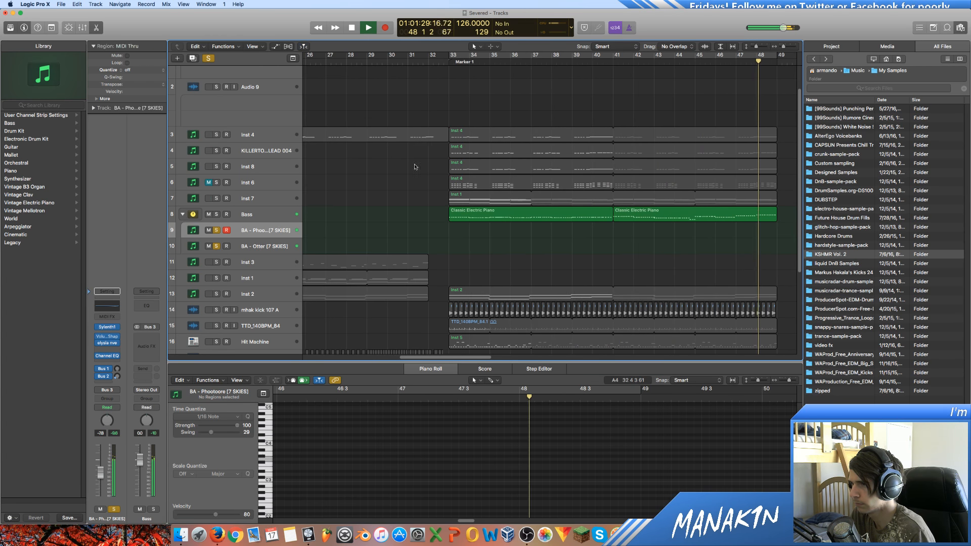
pyautogui.click(447, 62)
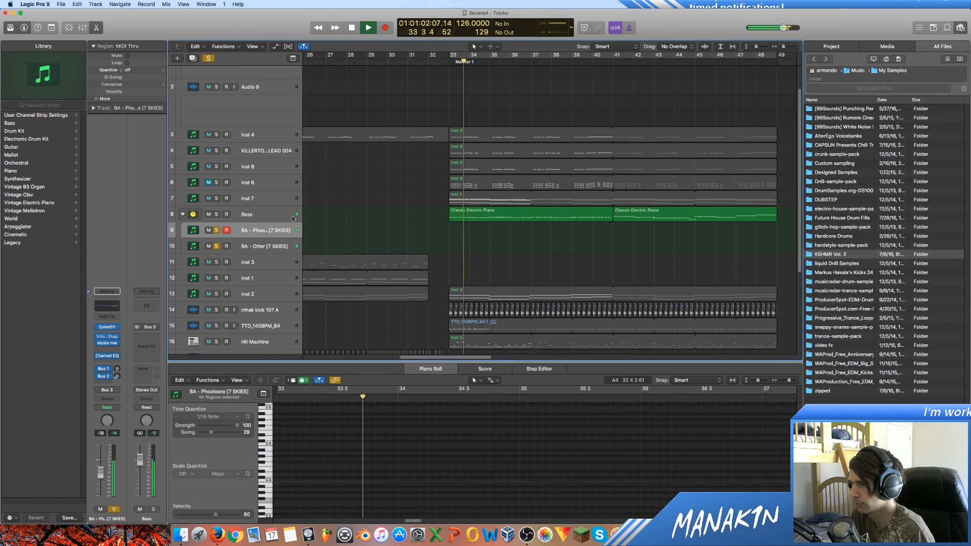
pyautogui.click(613, 66)
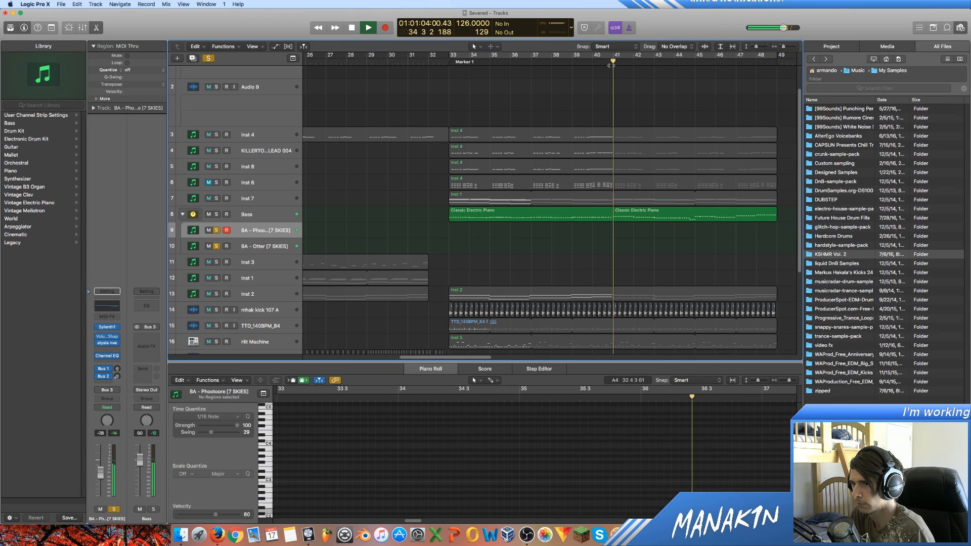
pyautogui.click(217, 230)
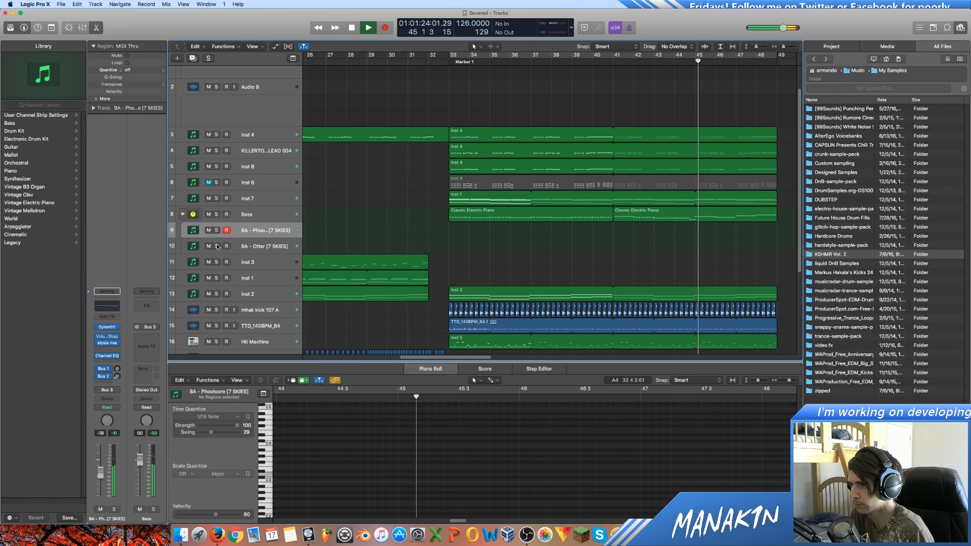
# Try the bar 33 notes of the first Bass region at A2 and play the start of the drop.
pyautogui.click(397, 63)
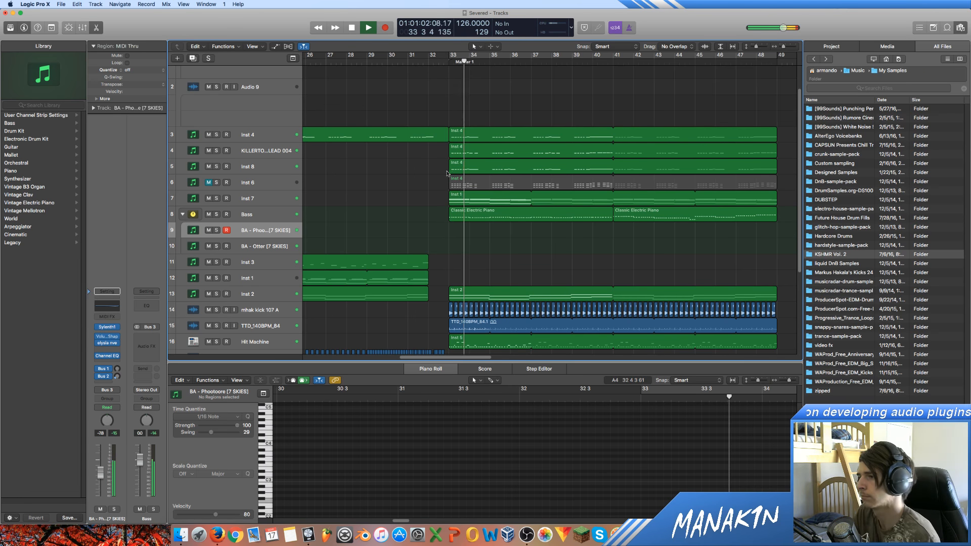
pyautogui.press('space')
pyautogui.click(472, 219)
pyautogui.click(638, 494)
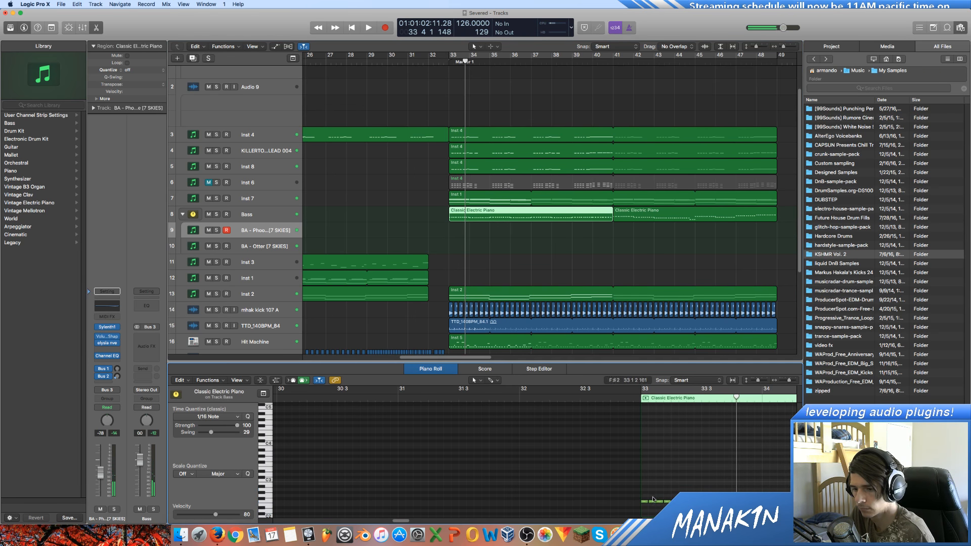
pyautogui.moveTo(646, 503); pyautogui.dragTo(647, 492)
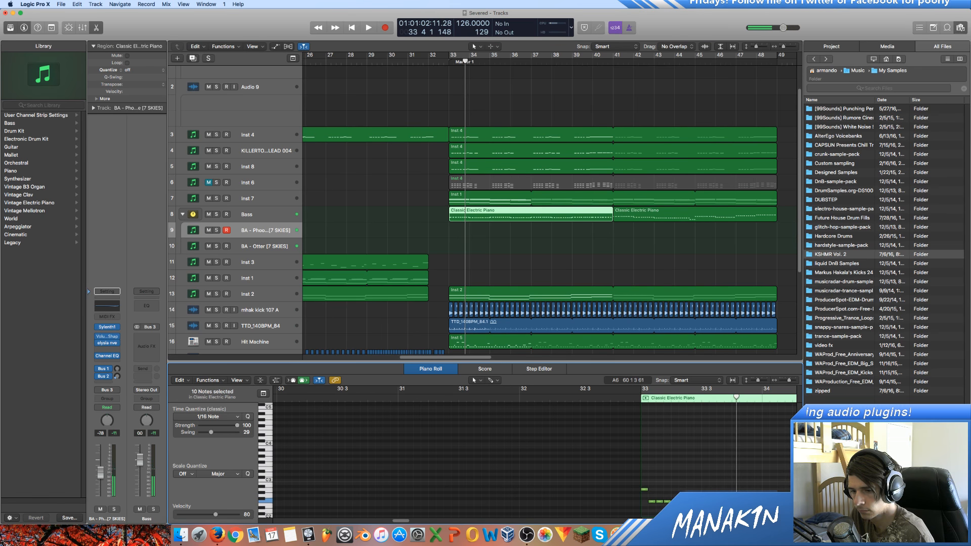
pyautogui.moveTo(653, 502); pyautogui.dragTo(653, 491)
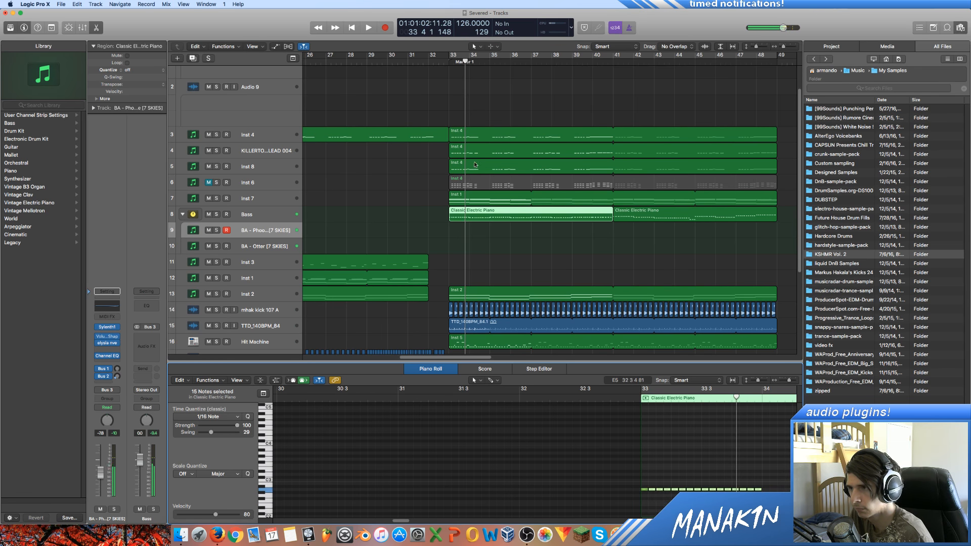
pyautogui.click(424, 62)
pyautogui.press('space')
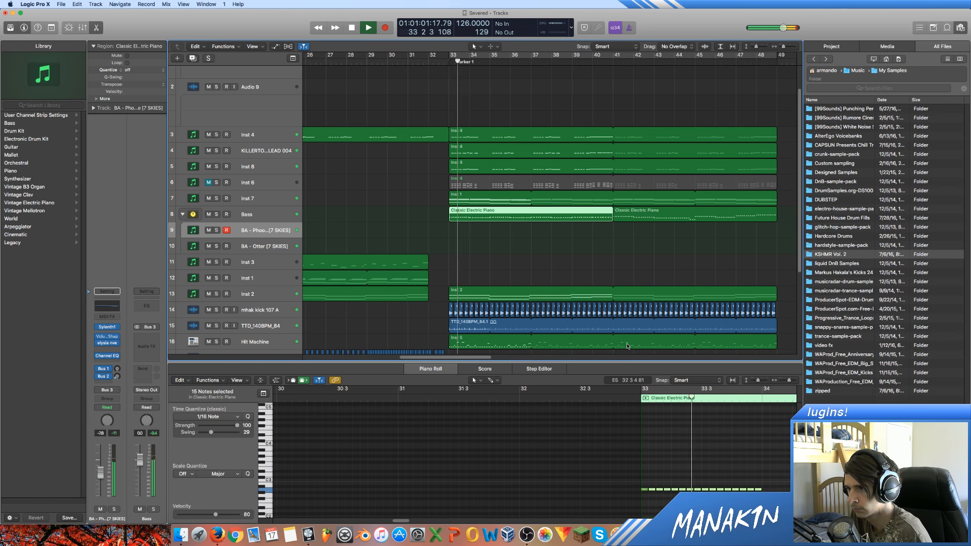
pyautogui.press('space')
# Raise the sixteen bar 33 Bass notes to A#2 and play the build-up into bar 34.
pyautogui.moveTo(761, 471); pyautogui.dragTo(641, 491)
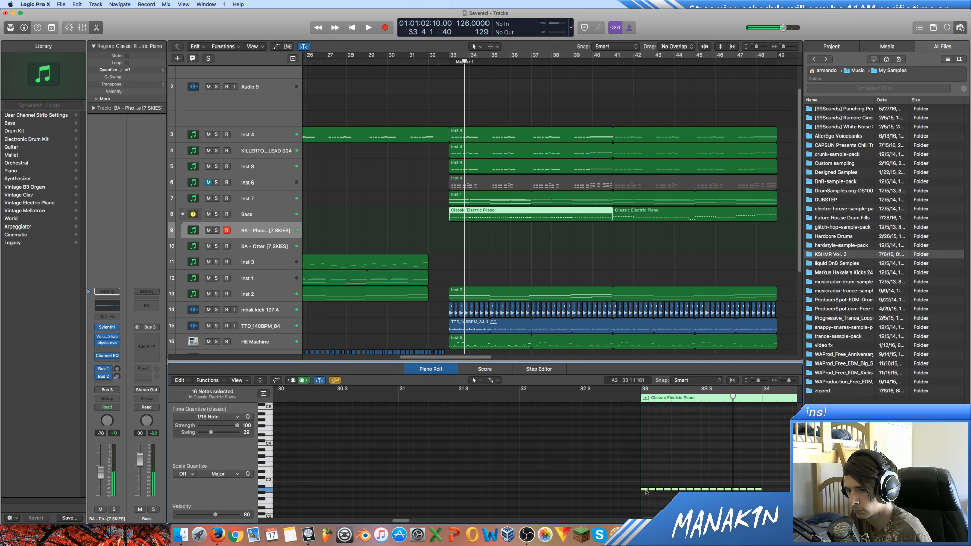
pyautogui.hotkey('alt', 'Up')
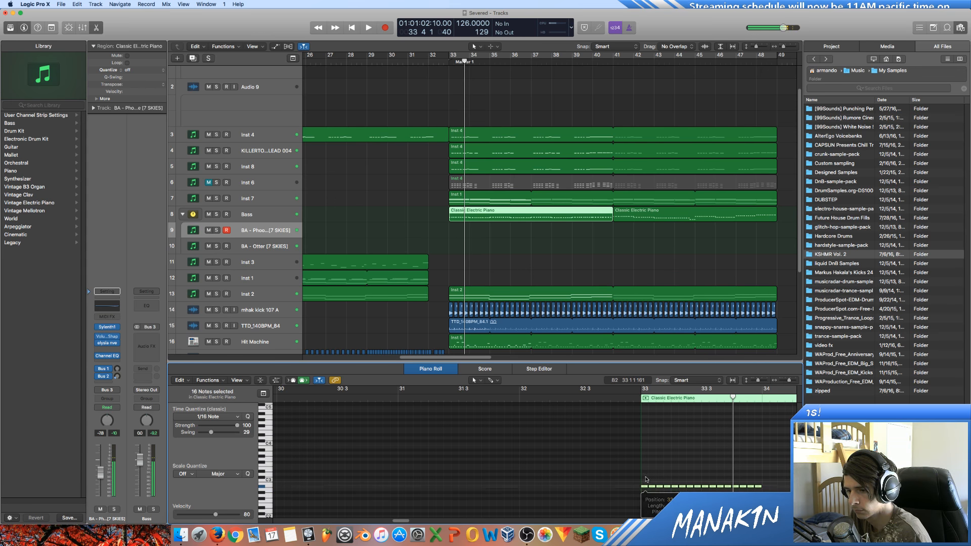
pyautogui.doubleClick(402, 63)
pyautogui.click(428, 265)
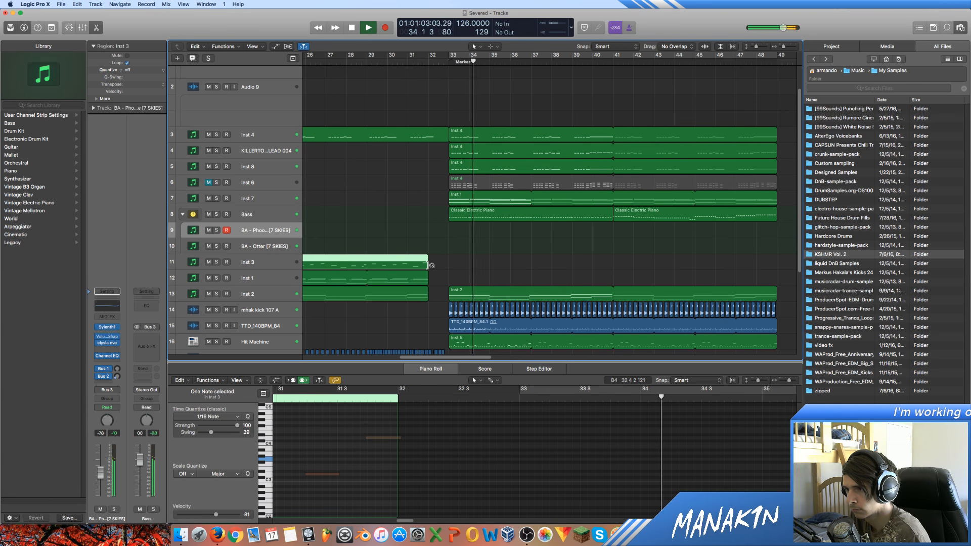
pyautogui.click(475, 216)
pyautogui.press('space')
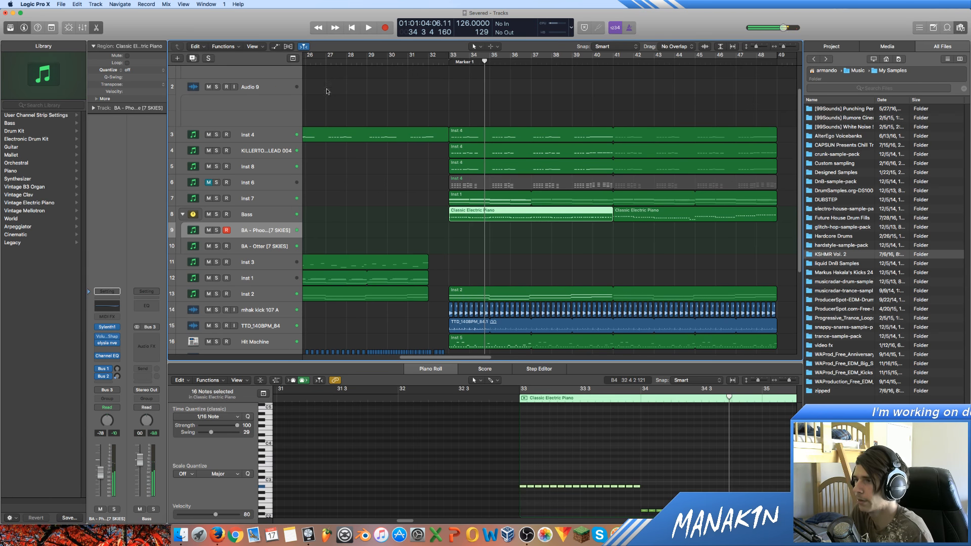
pyautogui.doubleClick(304, 61)
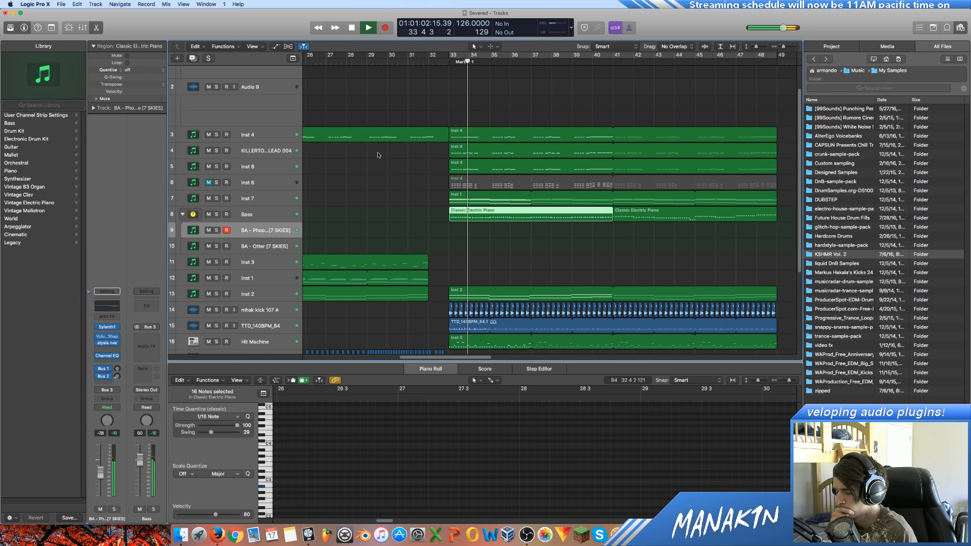
pyautogui.press('space')
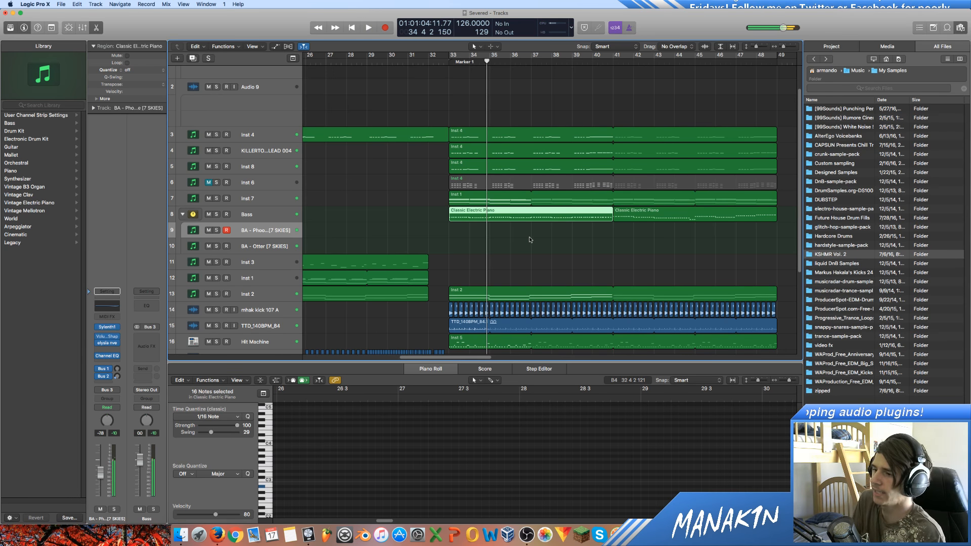
# Raise the sixteen bar 34 Bass notes to G2 and play from before the drop.
pyautogui.click(530, 239)
pyautogui.doubleClick(511, 216)
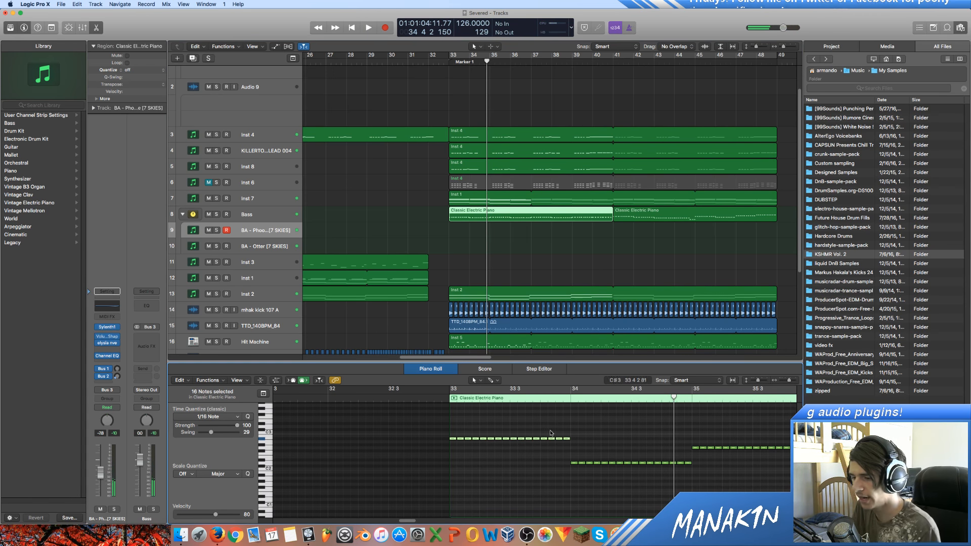
pyautogui.moveTo(531, 454); pyautogui.dragTo(693, 493)
pyautogui.moveTo(689, 464)
pyautogui.mouseDown()
pyautogui.moveTo(687, 384)
pyautogui.moveTo(688, 449)
pyautogui.mouseUp()
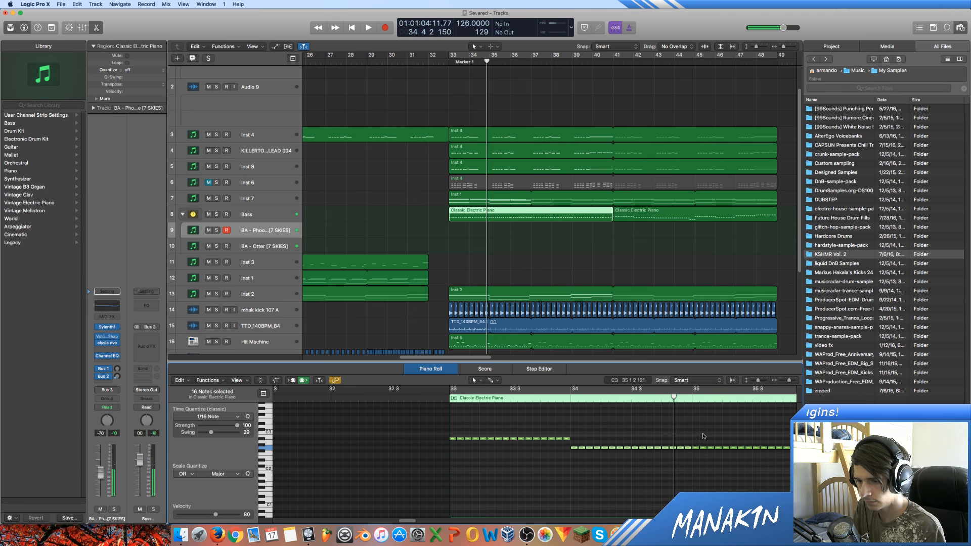
pyautogui.moveTo(430, 61); pyautogui.dragTo(406, 62)
pyautogui.press('space')
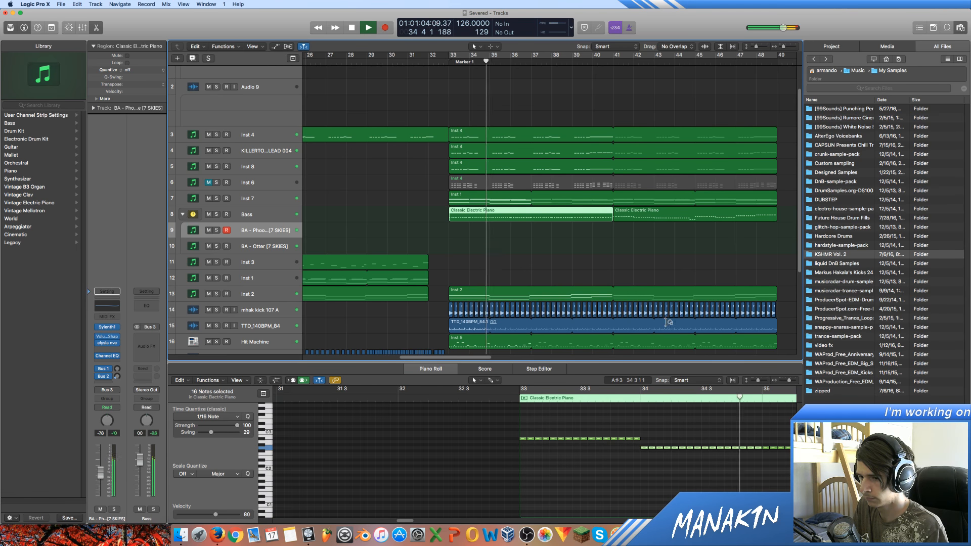
# Try the bar 35 notes of the first Bass region at D2 and the first twelve bar 36 notes at F2, and play them.
pyautogui.press('space')
pyautogui.moveTo(544, 436); pyautogui.dragTo(401, 466)
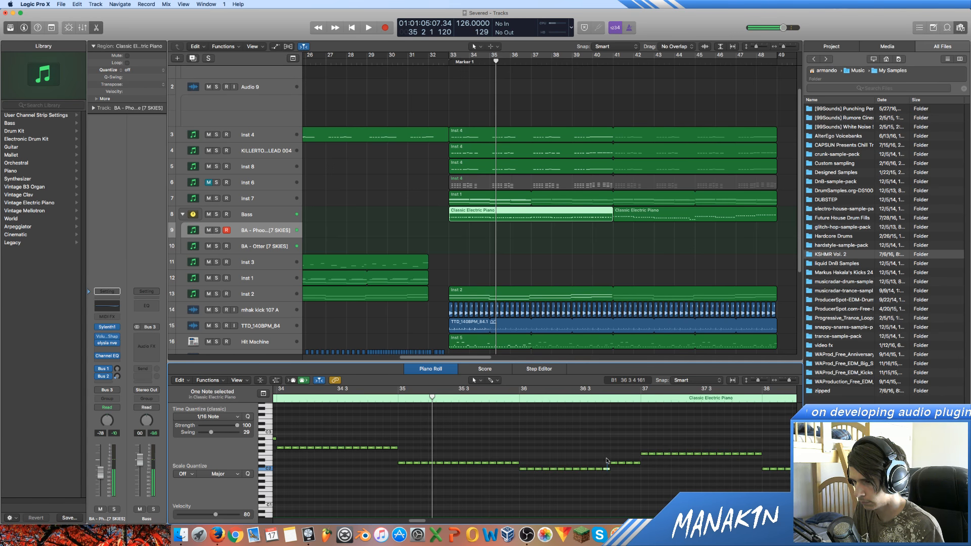
pyautogui.moveTo(626, 458); pyautogui.dragTo(524, 455)
pyautogui.press('space')
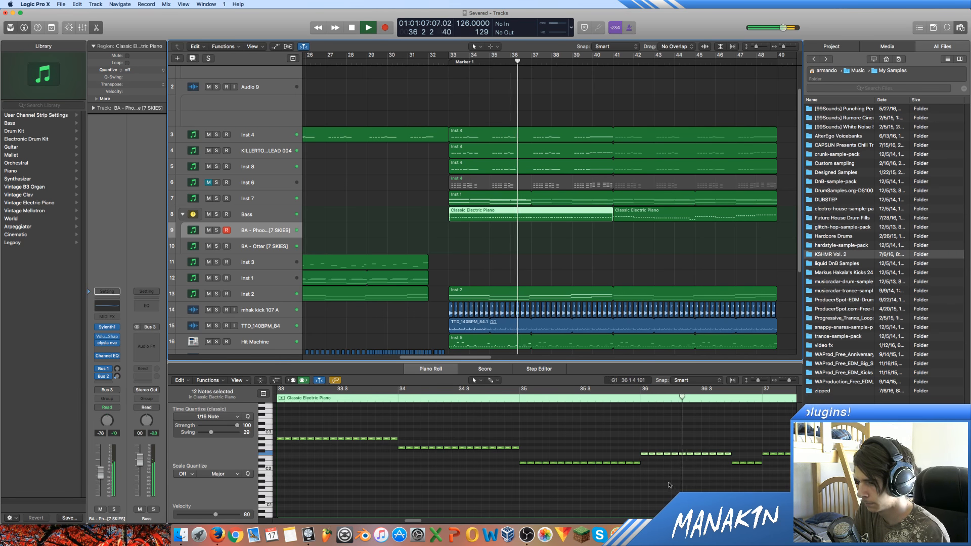
pyautogui.press('space')
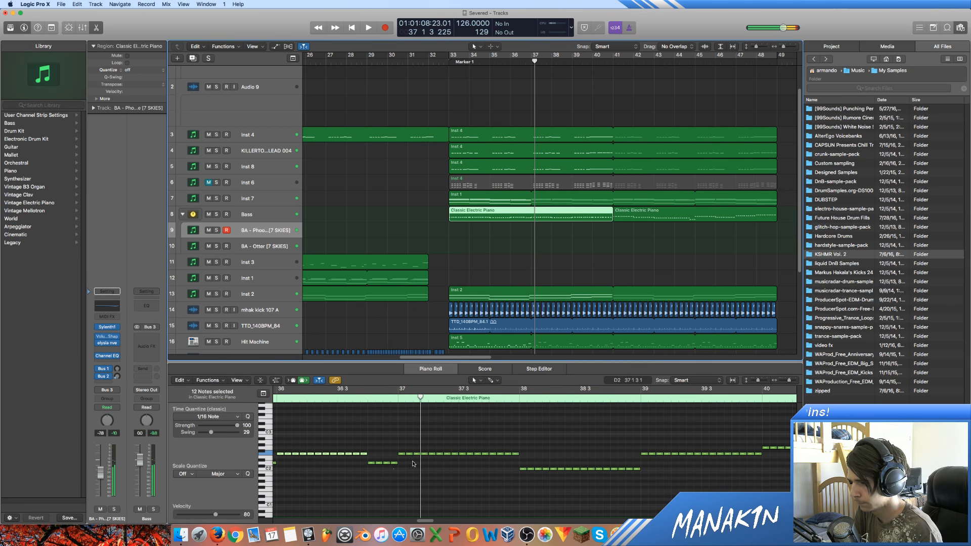
# Try the last four bar 36 notes of the first Bass region at C2 and play from the start of the drop.
pyautogui.moveTo(413, 459)
pyautogui.mouseDown()
pyautogui.moveTo(357, 466)
pyautogui.moveTo(371, 469)
pyautogui.mouseUp()
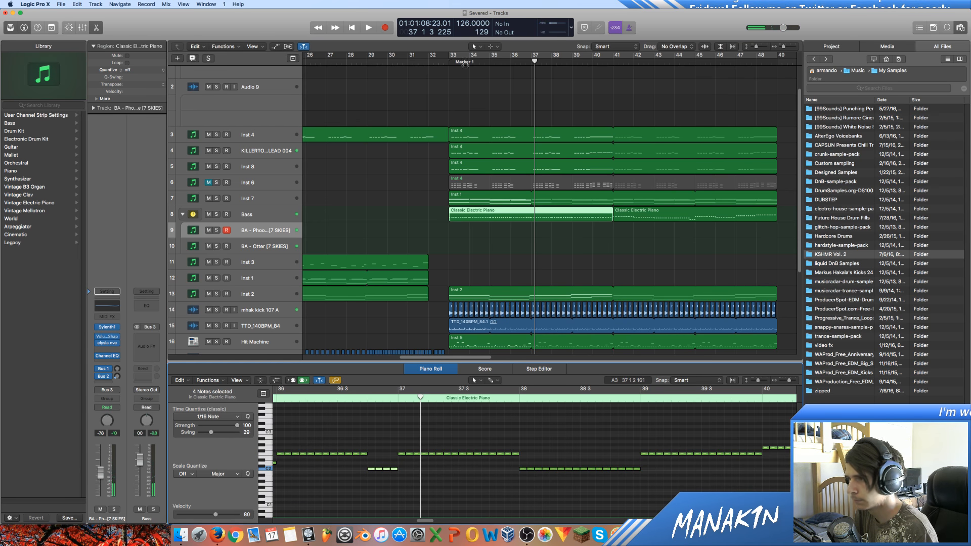
pyautogui.click(450, 63)
pyautogui.press('space')
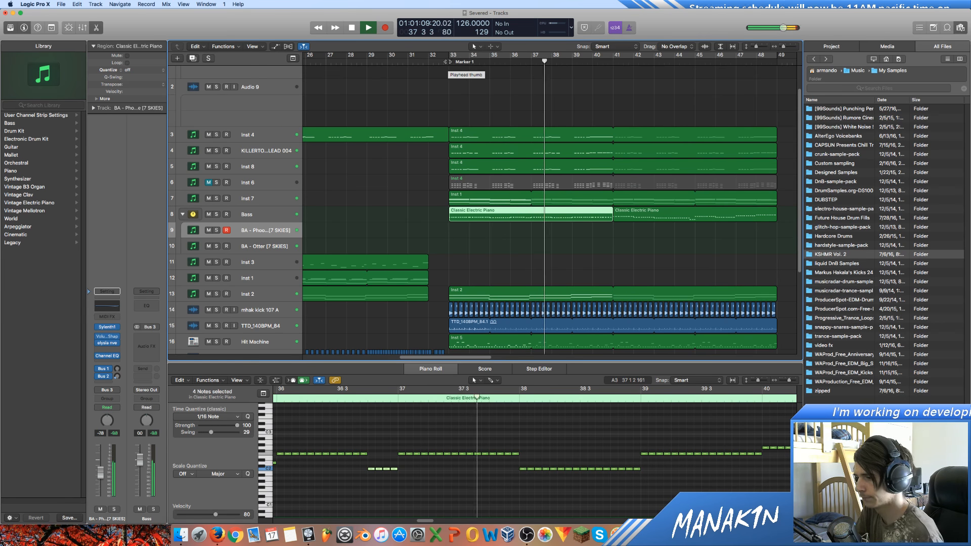
pyautogui.press('space')
pyautogui.hscroll(-7, 608, 488)
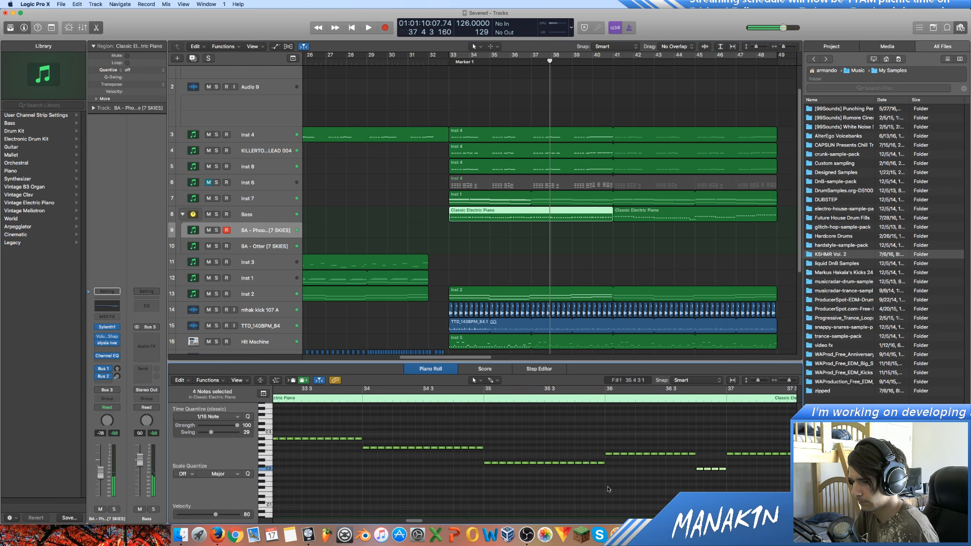
# Raise the sixteen bar 35 Bass notes to F2, lower the first twelve bar 36 notes to D2, and play from bar 33.
pyautogui.moveTo(642, 476); pyautogui.dragTo(489, 455)
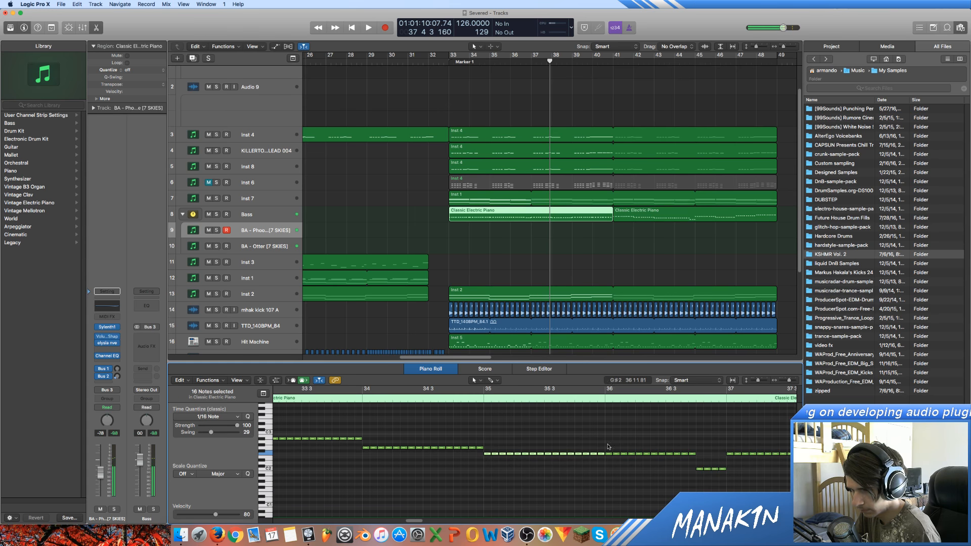
pyautogui.moveTo(608, 446); pyautogui.dragTo(693, 464)
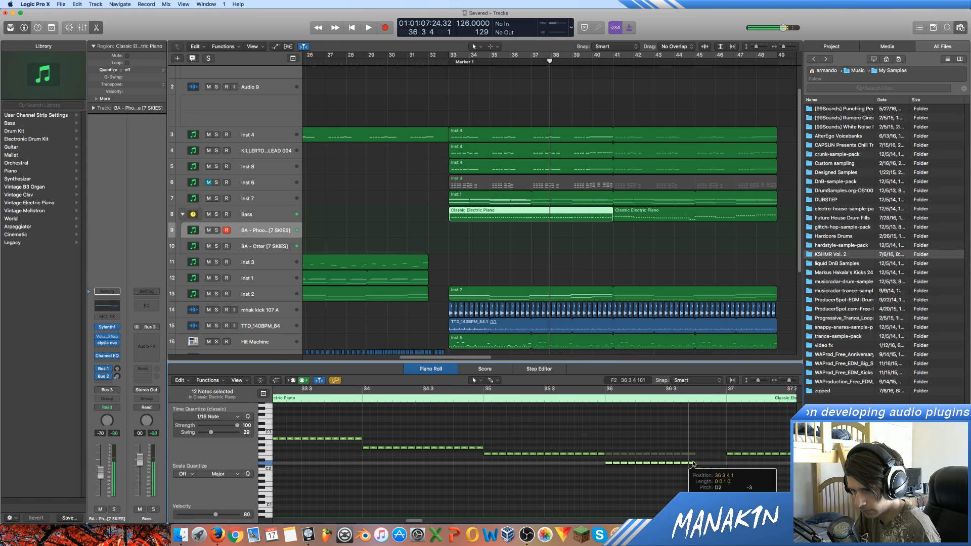
pyautogui.click(448, 61)
pyautogui.press('space')
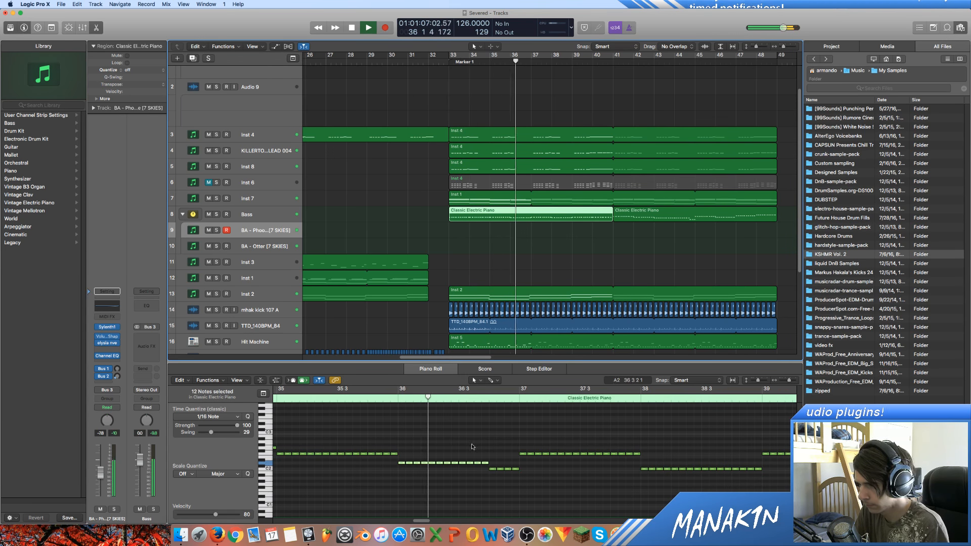
# Raise the first twelve bar 36 Bass notes to A2 and play the transition towards bar 37.
pyautogui.press('space')
pyautogui.moveTo(497, 447)
pyautogui.mouseDown()
pyautogui.moveTo(400, 466)
pyautogui.moveTo(400, 445)
pyautogui.mouseUp()
pyautogui.press('space')
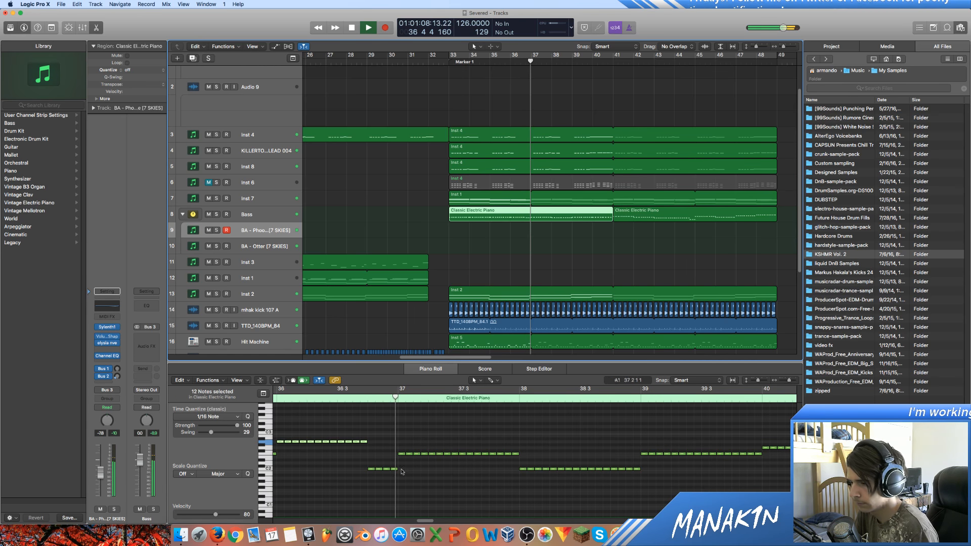
pyautogui.press('space')
# Try the last four bar 36 Bass notes at G2 and play the drop into bar 37.
pyautogui.moveTo(402, 472); pyautogui.dragTo(372, 473)
pyautogui.rightClick(369, 451)
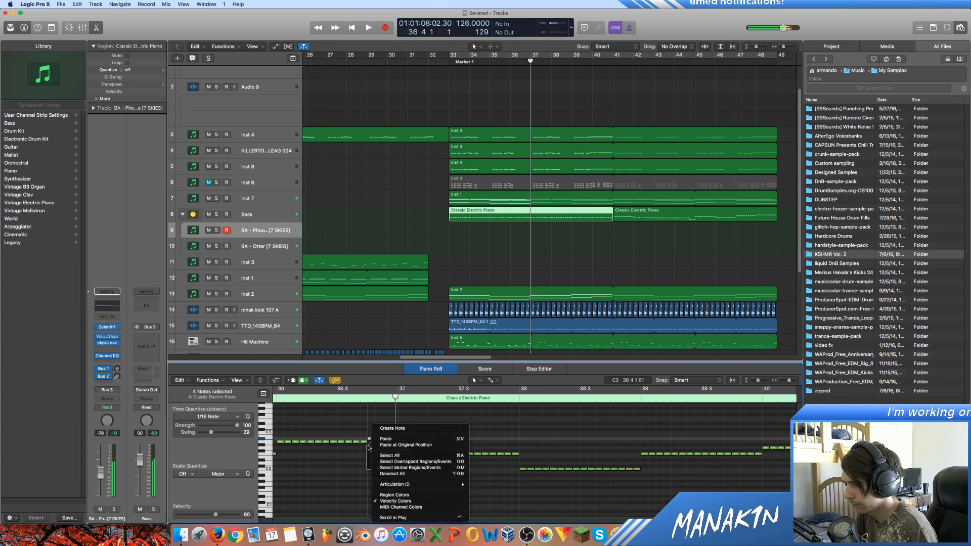
pyautogui.click(369, 450)
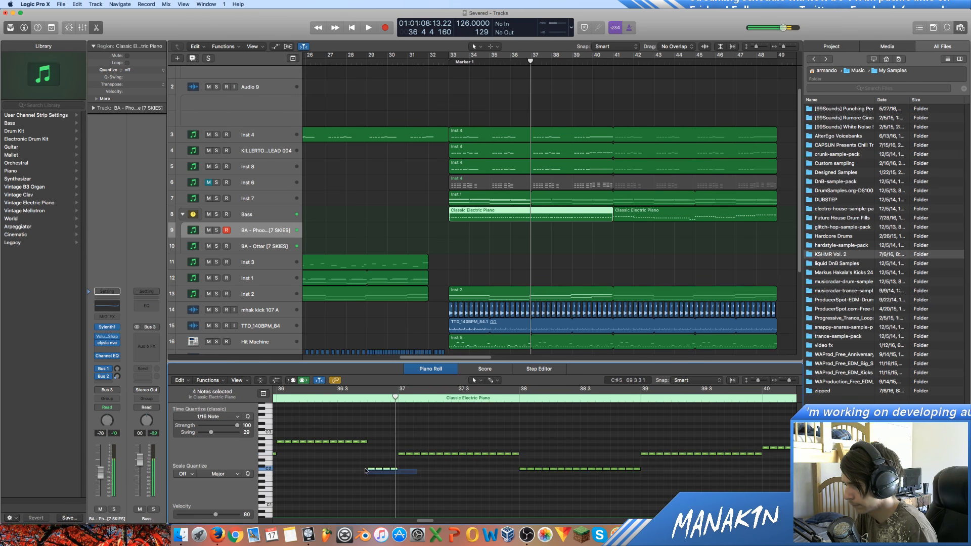
pyautogui.moveTo(370, 466); pyautogui.dragTo(369, 445)
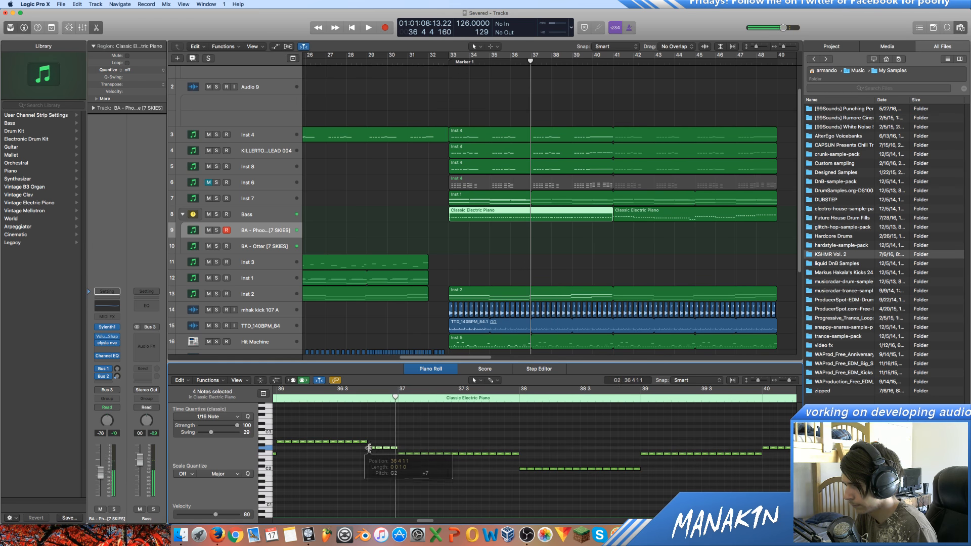
pyautogui.hotkey('shift', 'space')
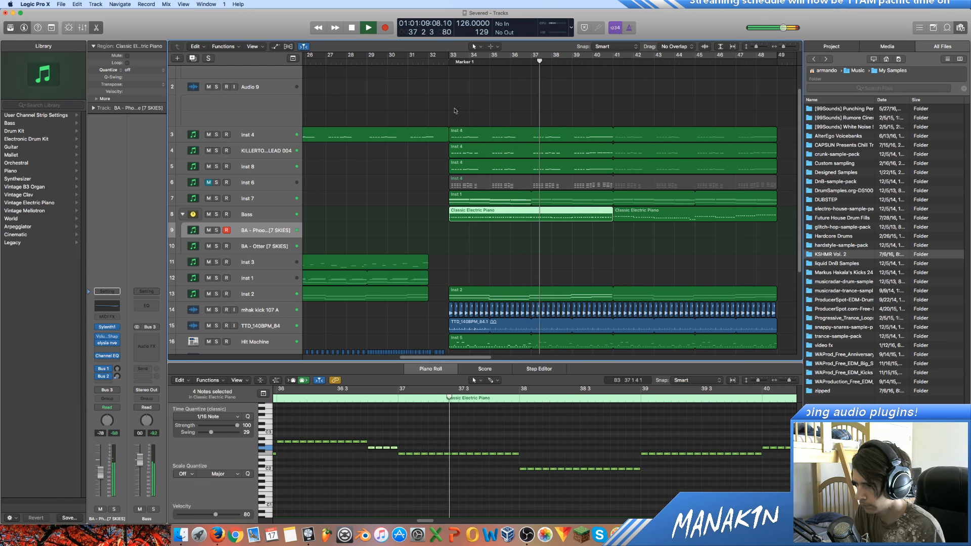
# Stop playback and raise the sixteen bar 37 Bass notes to A#2.
pyautogui.press('space')
pyautogui.moveTo(402, 450); pyautogui.dragTo(516, 440)
pyautogui.hscroll(-8, 424, 512)
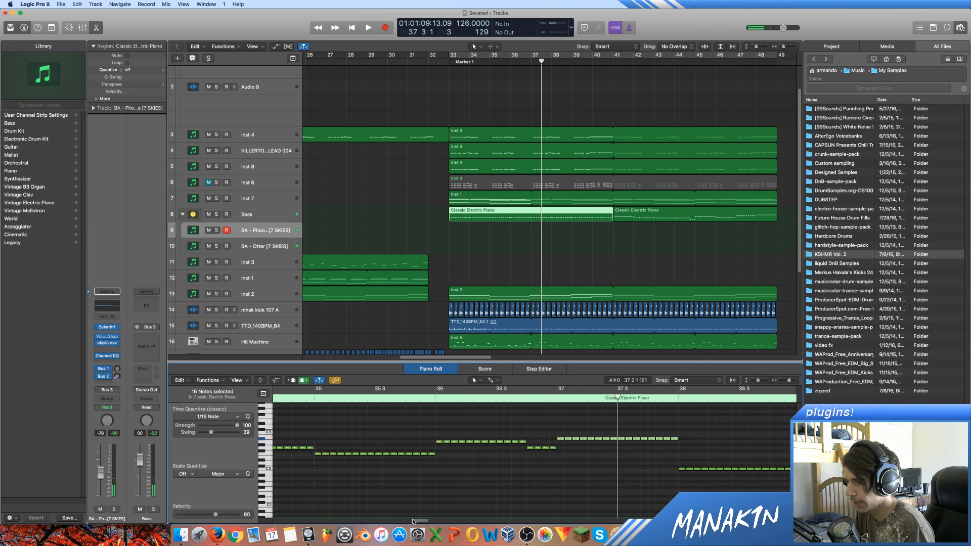
# Open the second Bass region and play it from bar 41 to compare its note pattern.
pyautogui.click(638, 221)
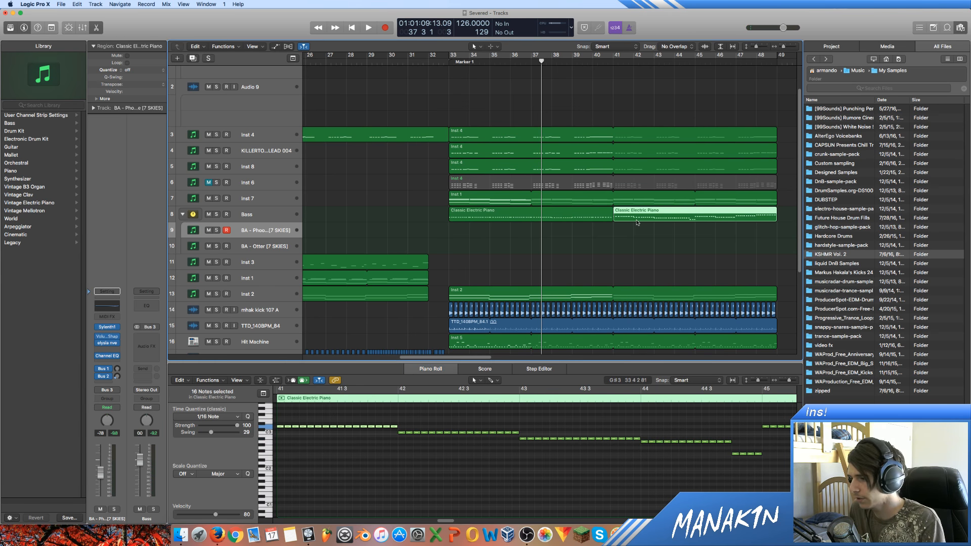
pyautogui.click(269, 430)
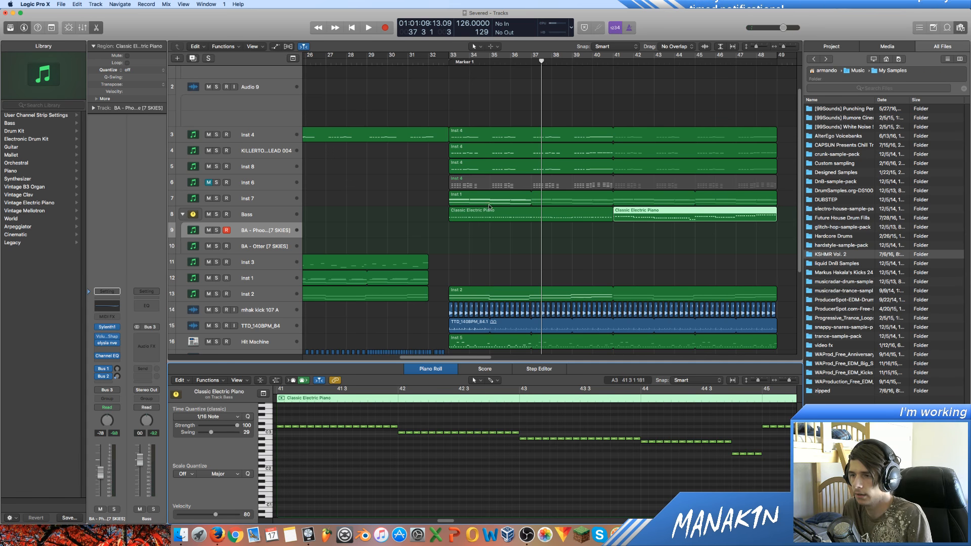
pyautogui.doubleClick(616, 60)
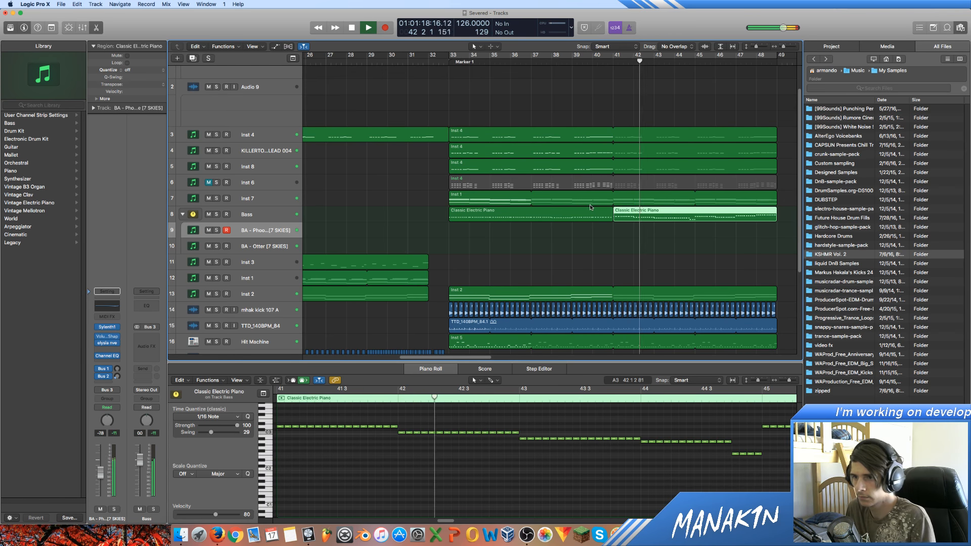
pyautogui.press('space')
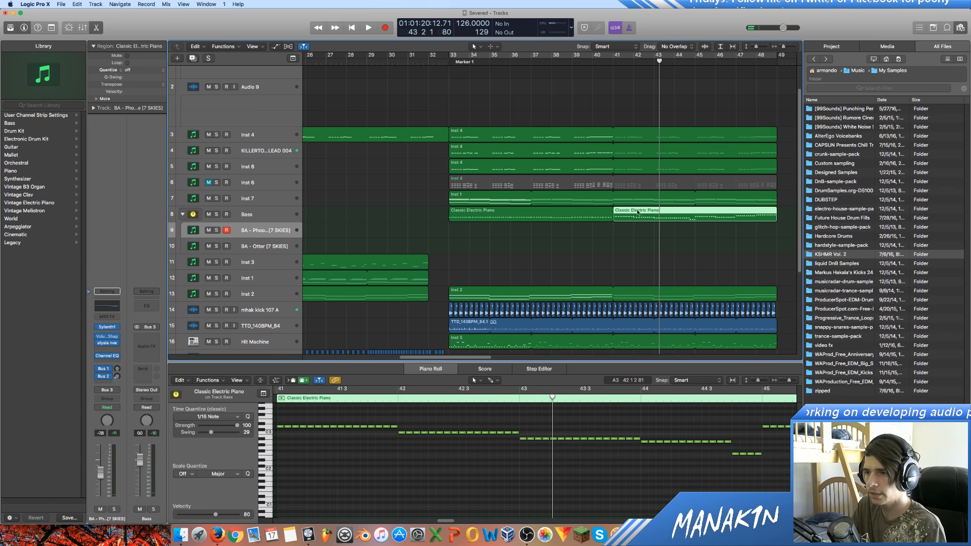
# Play from before the drop, reopen the first Bass region, lower the last four bar 36 notes to F2, and listen again.
pyautogui.click(427, 64)
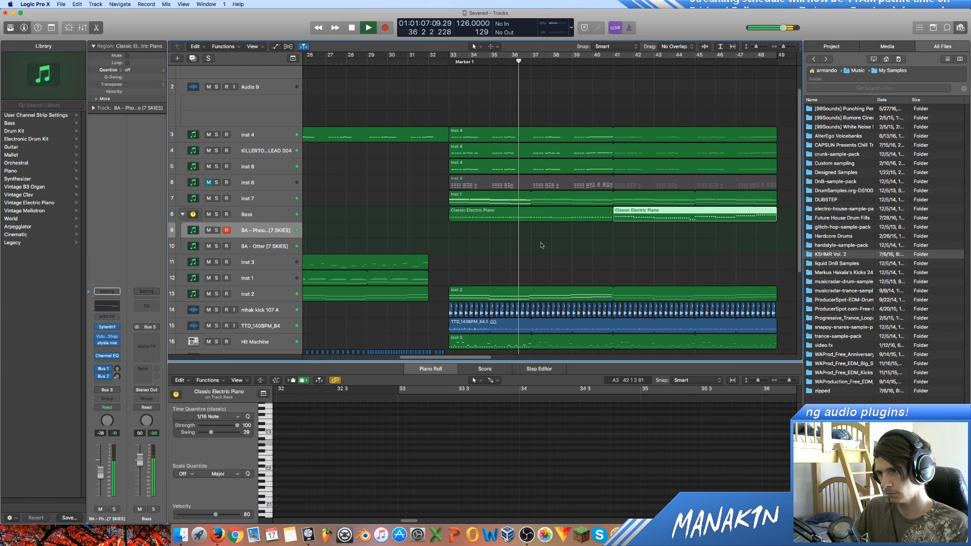
pyautogui.click(517, 218)
pyautogui.press('space')
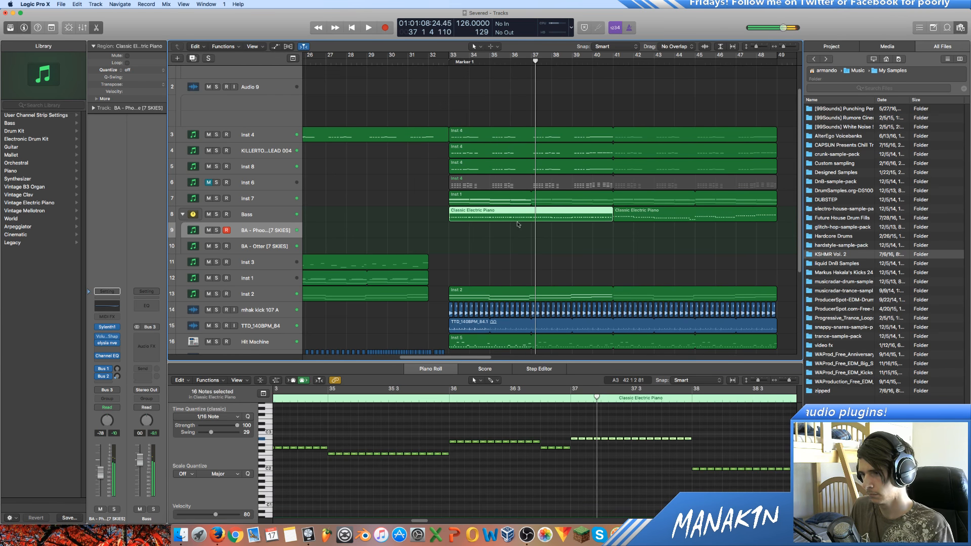
pyautogui.moveTo(579, 456); pyautogui.dragTo(543, 455)
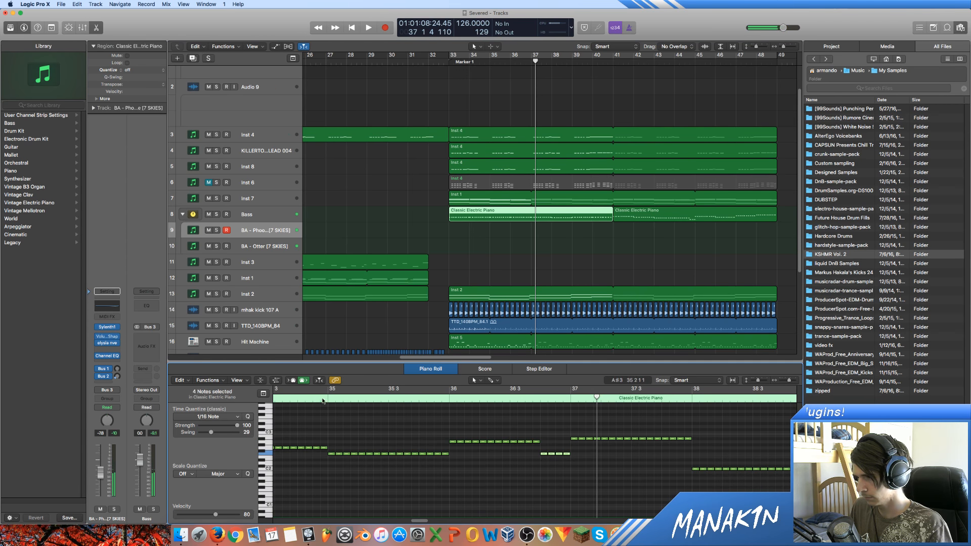
pyautogui.press('space')
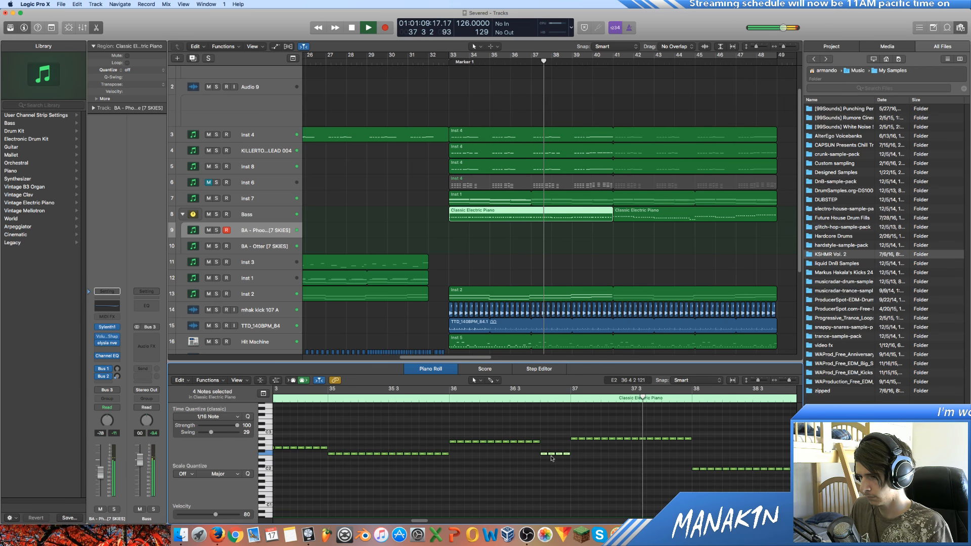
pyautogui.press('space')
# Raise the sixteen bar 38 Bass notes to G2 and the sixteen bar 39 notes to C3.
pyautogui.hscroll(5, 551, 458)
pyautogui.moveTo(596, 461); pyautogui.dragTo(720, 450)
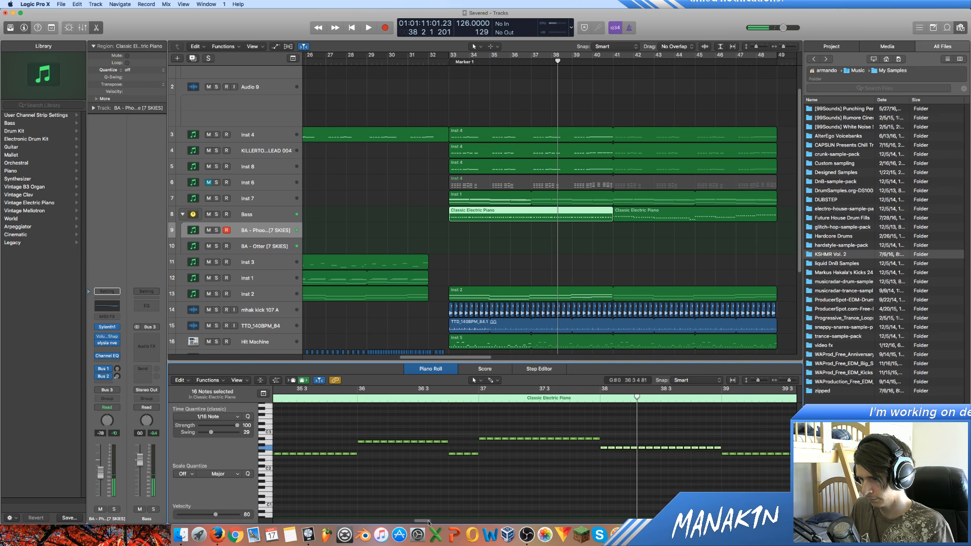
pyautogui.moveTo(428, 522); pyautogui.dragTo(438, 521)
pyautogui.moveTo(584, 462); pyautogui.dragTo(454, 459)
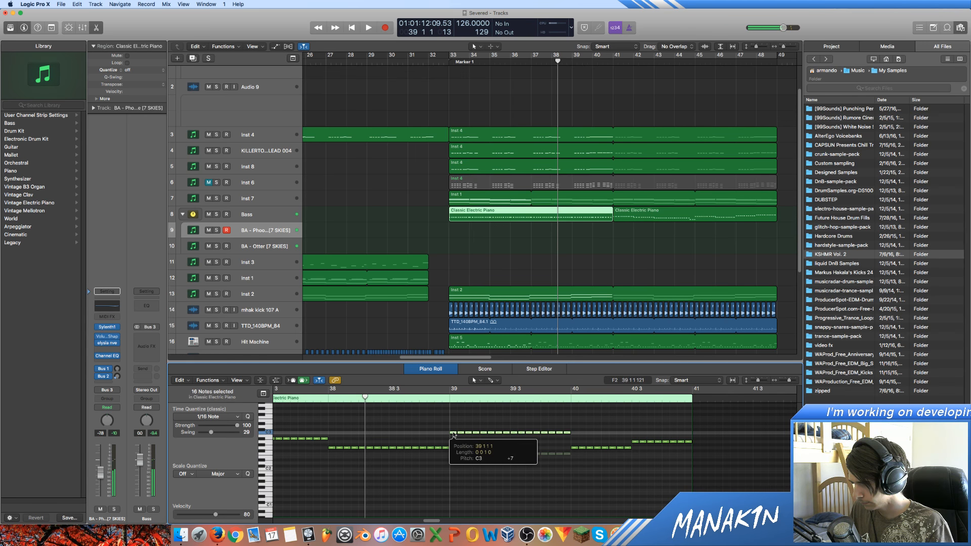
# Try the sixteen bar 38 Bass notes at A2 and play the drop from bar 33 through bar 40.
pyautogui.moveTo(431, 521)
pyautogui.mouseDown()
pyautogui.moveTo(410, 522)
pyautogui.moveTo(426, 521)
pyautogui.mouseUp()
pyautogui.moveTo(612, 461); pyautogui.dragTo(467, 442)
pyautogui.click(450, 62)
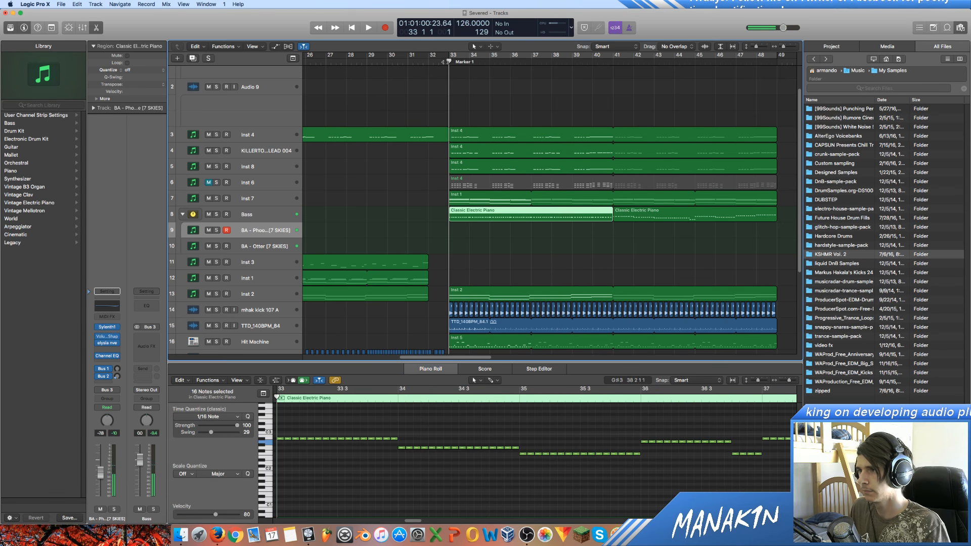
pyautogui.press('space')
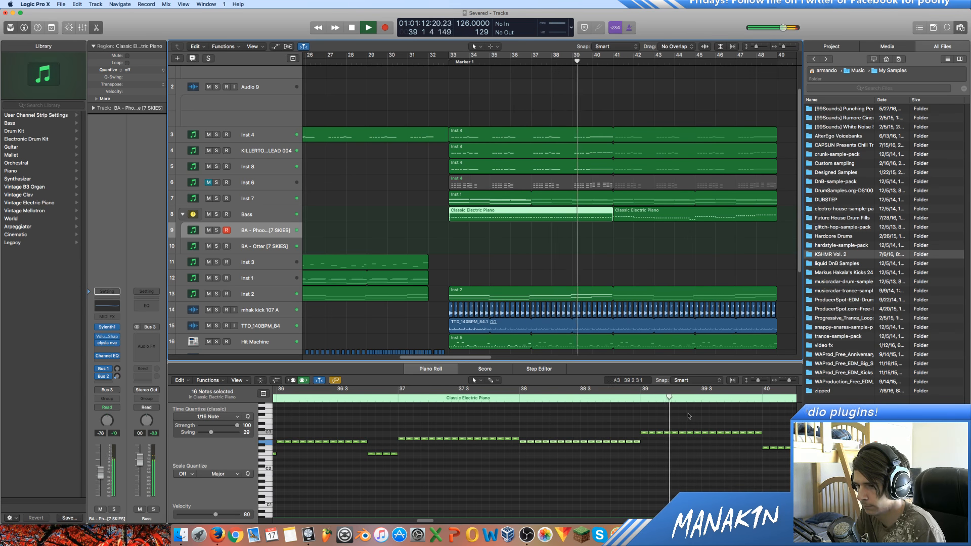
pyautogui.press('space')
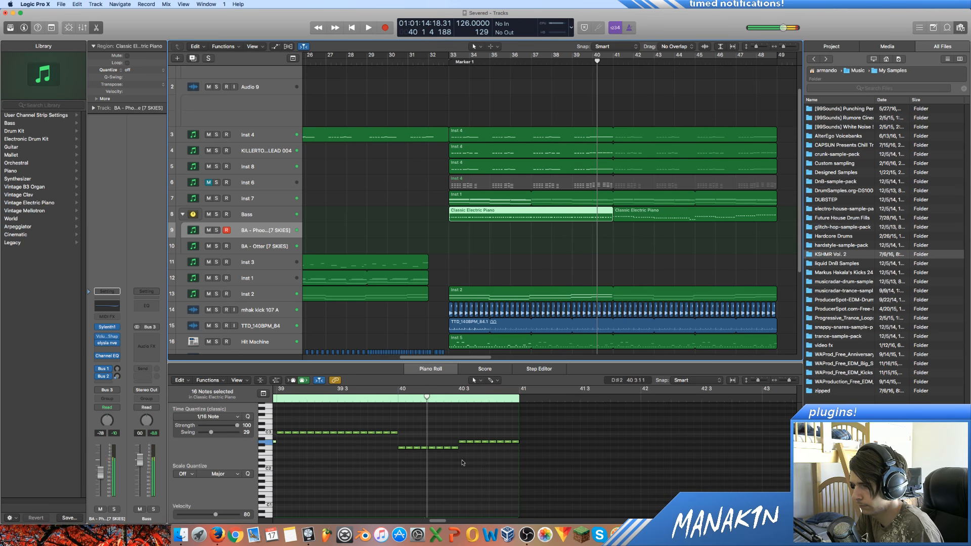
# Raise the first eight bar 40 Bass notes to D3 and the last eight to F3, and play the drop from bar 33.
pyautogui.moveTo(465, 452); pyautogui.dragTo(406, 431)
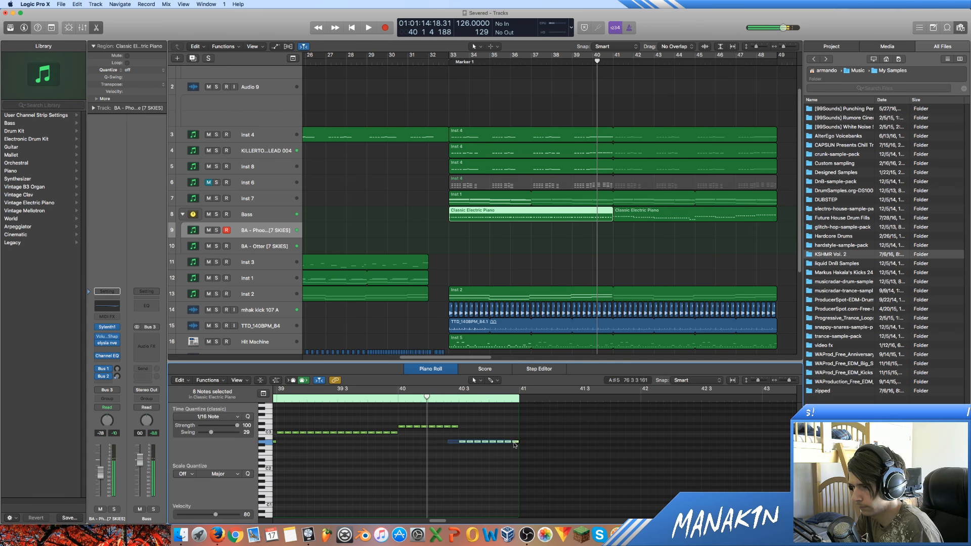
pyautogui.moveTo(514, 440); pyautogui.dragTo(515, 417)
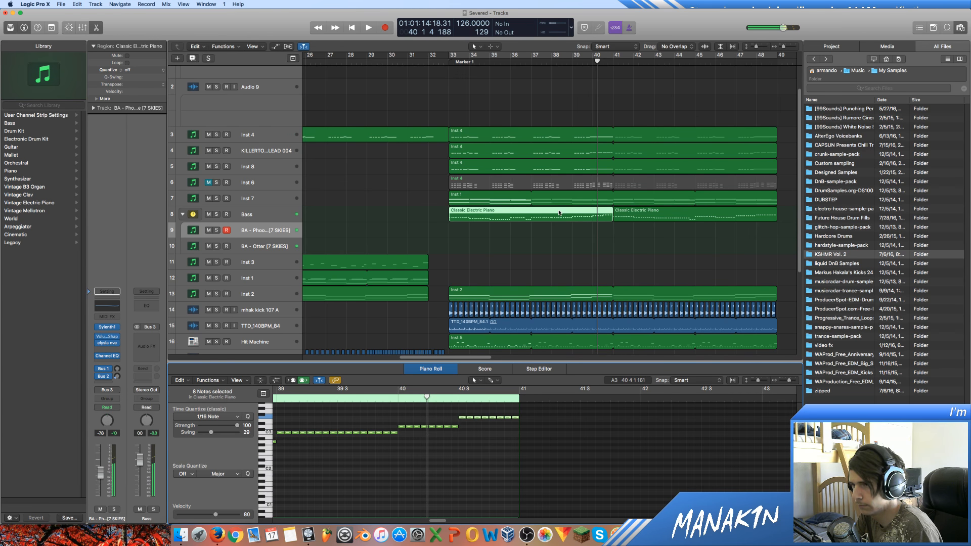
pyautogui.press('space')
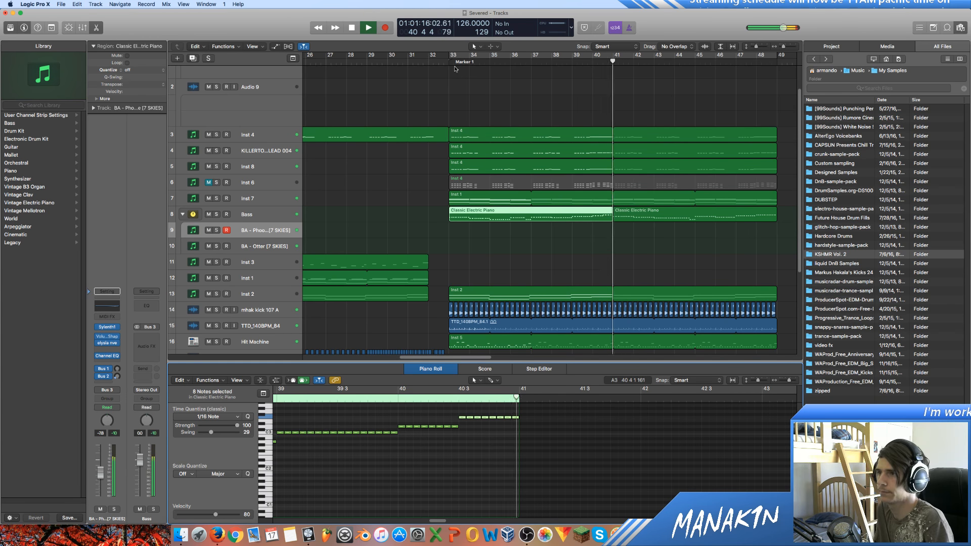
pyautogui.click(449, 62)
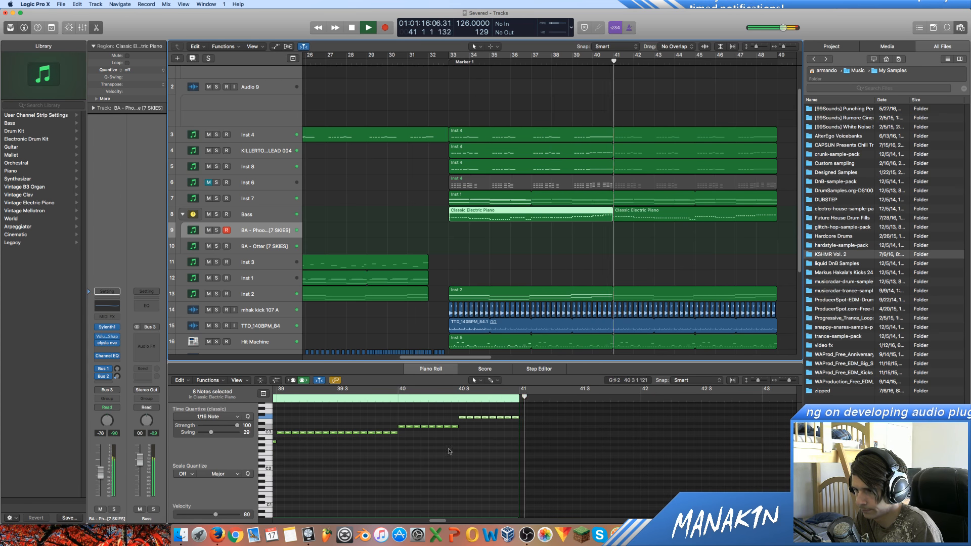
# Lower the sixteen bar 38 Bass notes to G2, deselect them, and stop playback.
pyautogui.moveTo(437, 521); pyautogui.dragTo(428, 523)
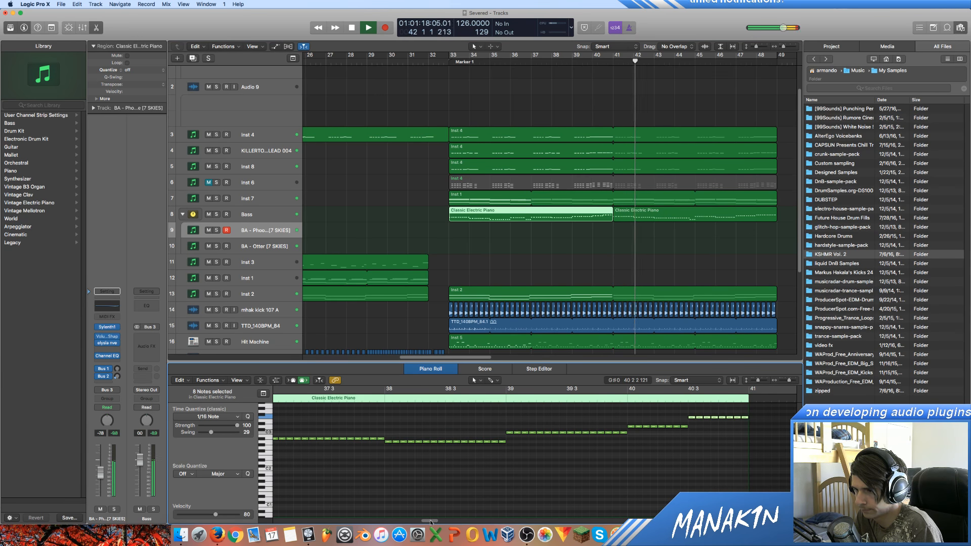
pyautogui.moveTo(529, 455); pyautogui.dragTo(387, 450)
pyautogui.click(575, 455)
pyautogui.press('space')
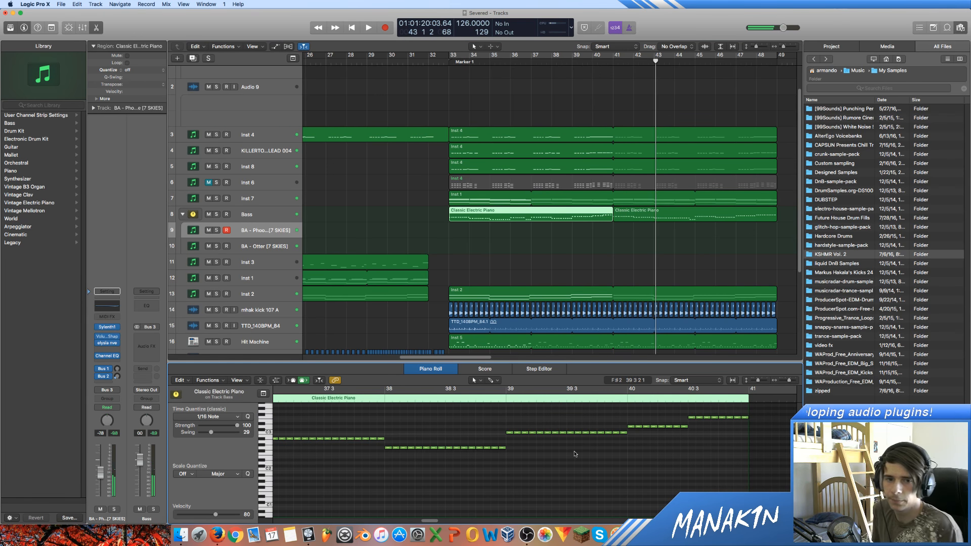
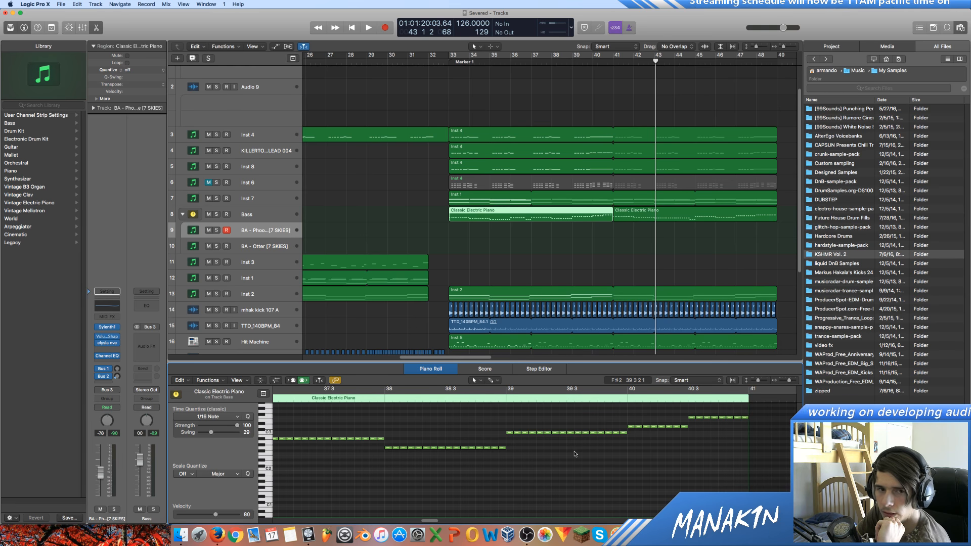
# Check the installed Logic Pro X version, close its About window, and deselect the Bass region.
pyautogui.click(42, 4)
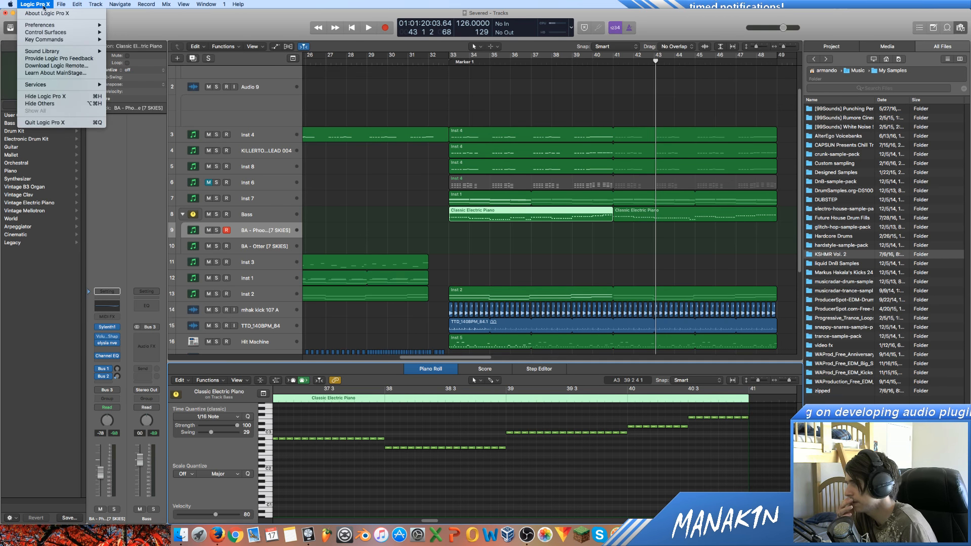
pyautogui.click(46, 13)
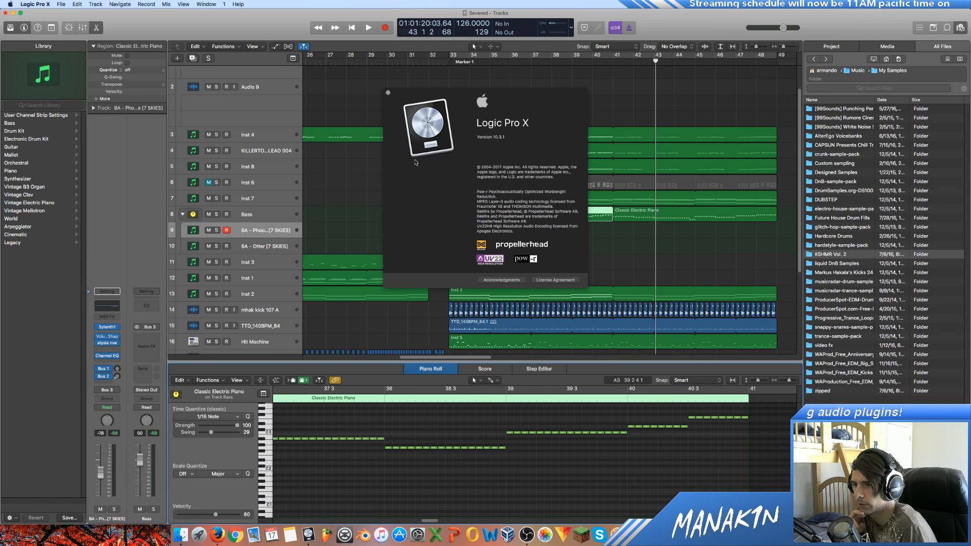
pyautogui.click(388, 93)
pyautogui.click(373, 103)
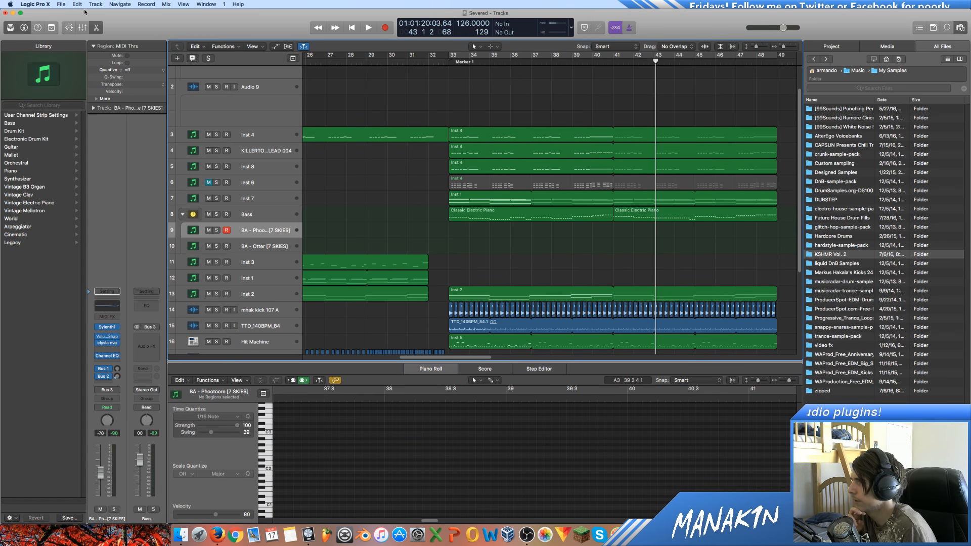
# Check the Mac's installed OS X version number in its system overview and close the overview.
pyautogui.click(10, 4)
pyautogui.click(30, 13)
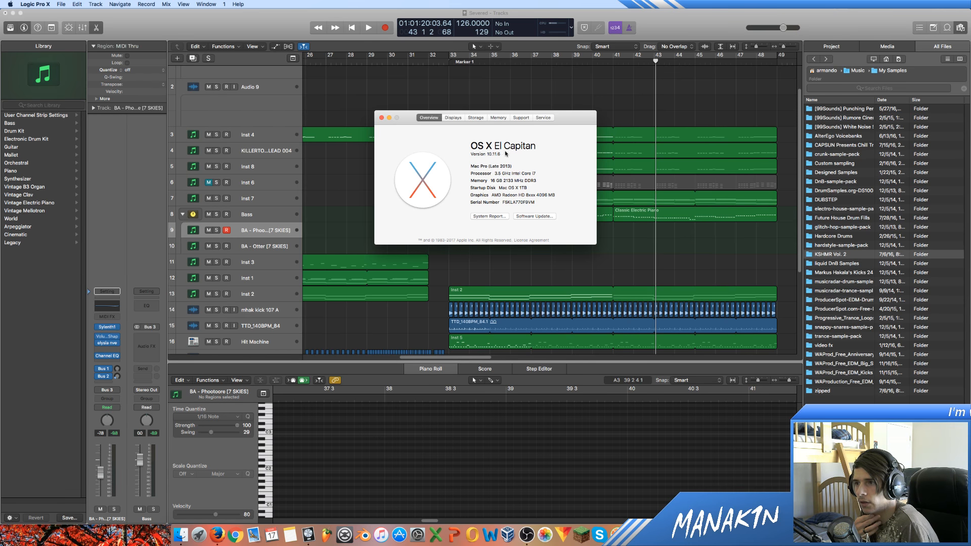
pyautogui.moveTo(488, 154); pyautogui.dragTo(498, 156)
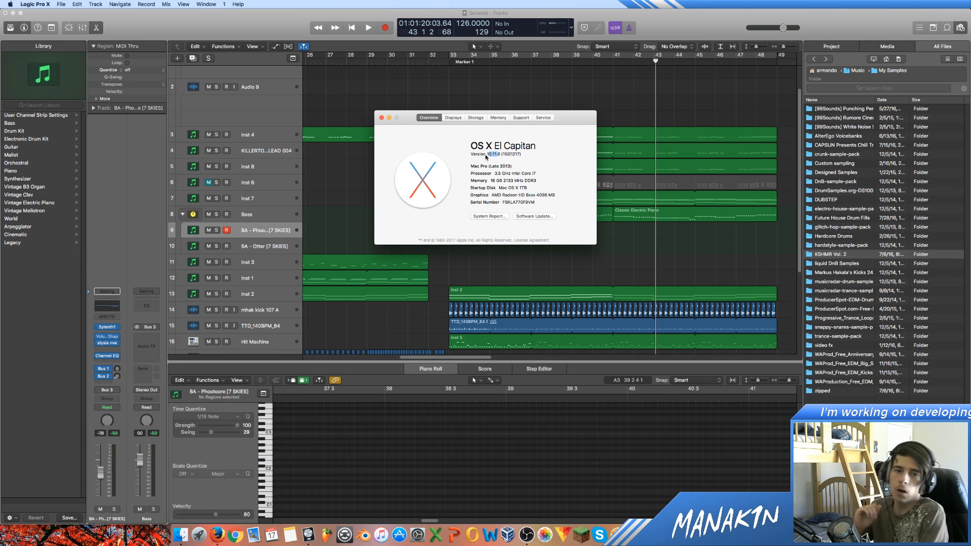
pyautogui.click(382, 117)
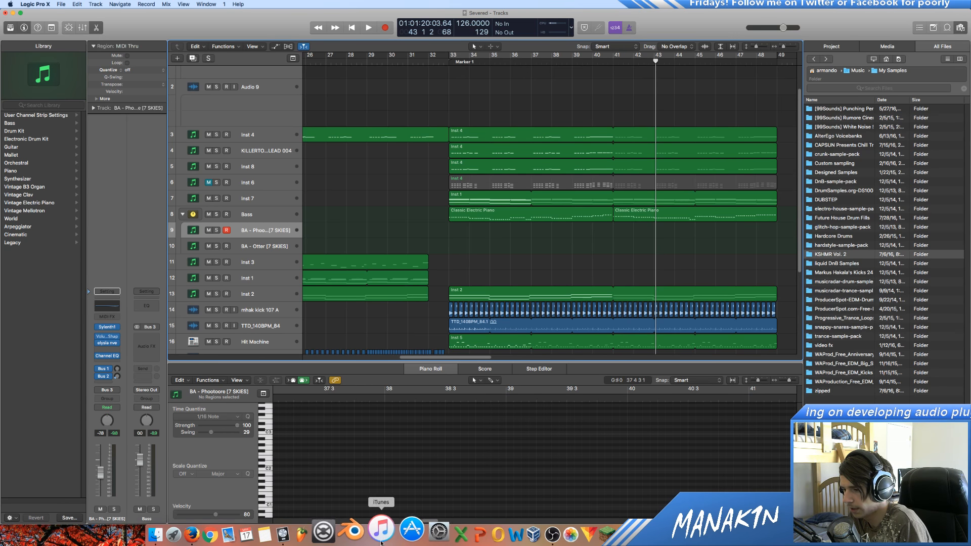
# Switch to the App Store, check for available updates, and follow the macOS Sierra free upgrade offer.
pyautogui.click(398, 531)
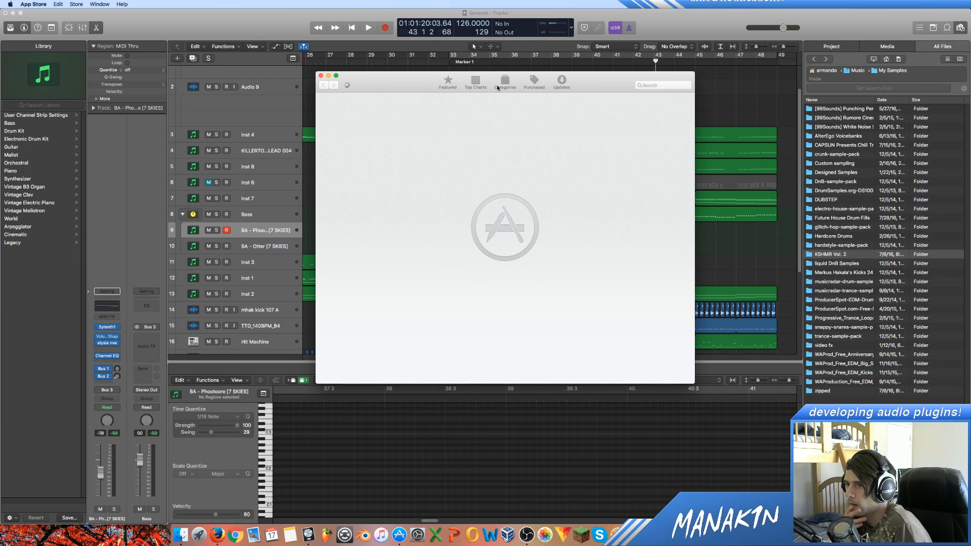
pyautogui.click(561, 81)
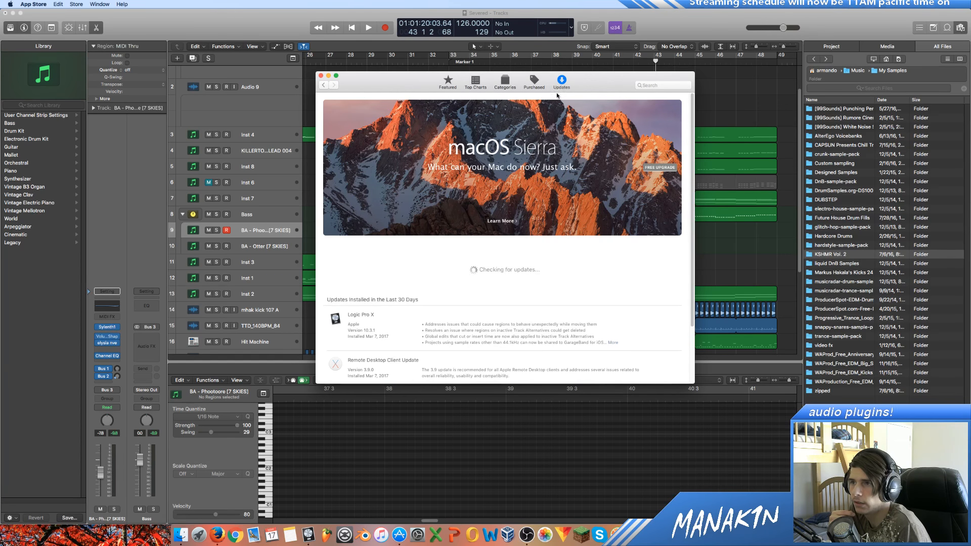
pyautogui.moveTo(588, 87); pyautogui.dragTo(573, 69)
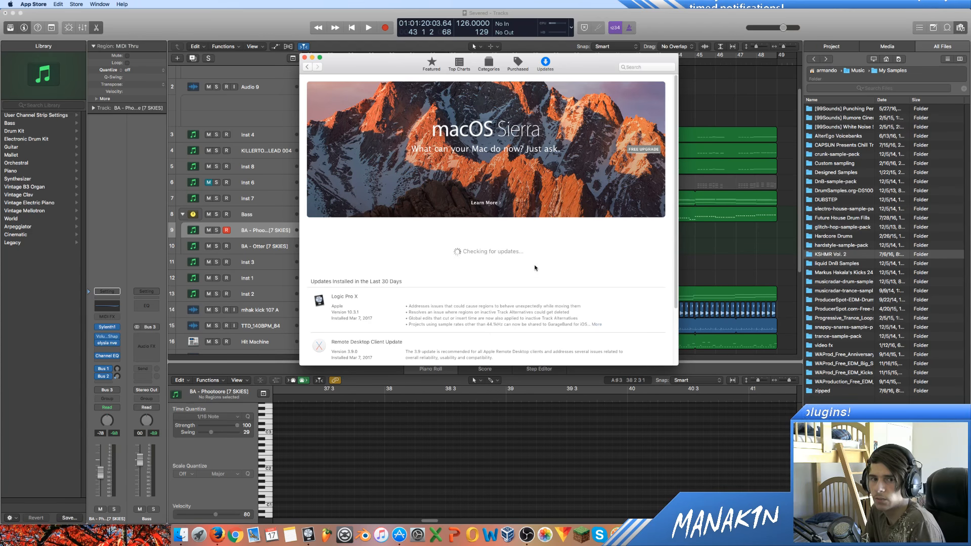
pyautogui.click(655, 150)
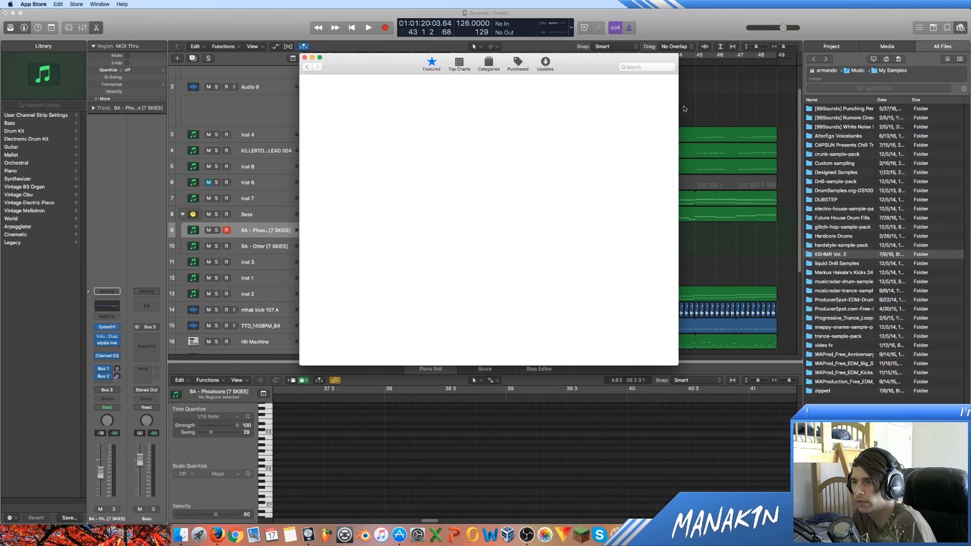
# Search the App Store for "os x el capitan" and examine the macOS Sierra result's page.
pyautogui.click(645, 65)
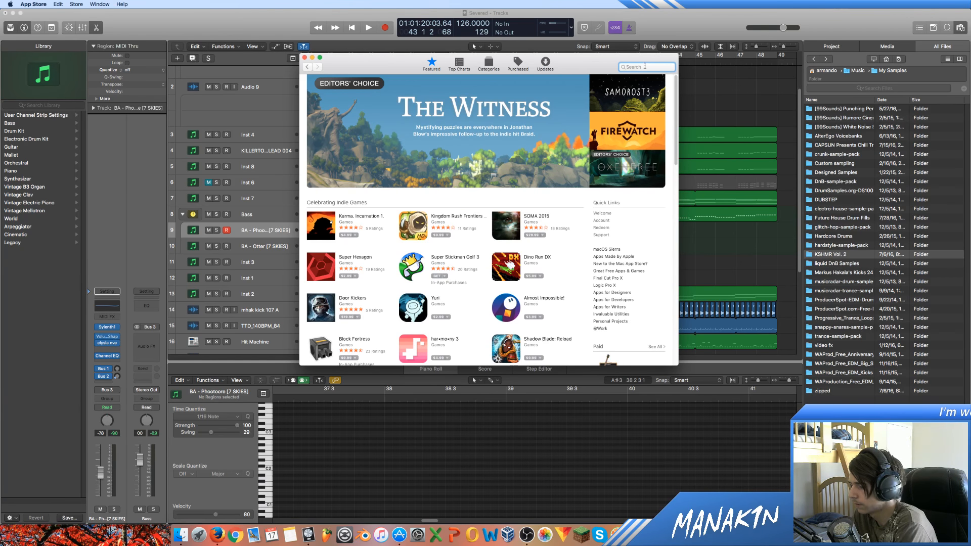
pyautogui.write('el ca')
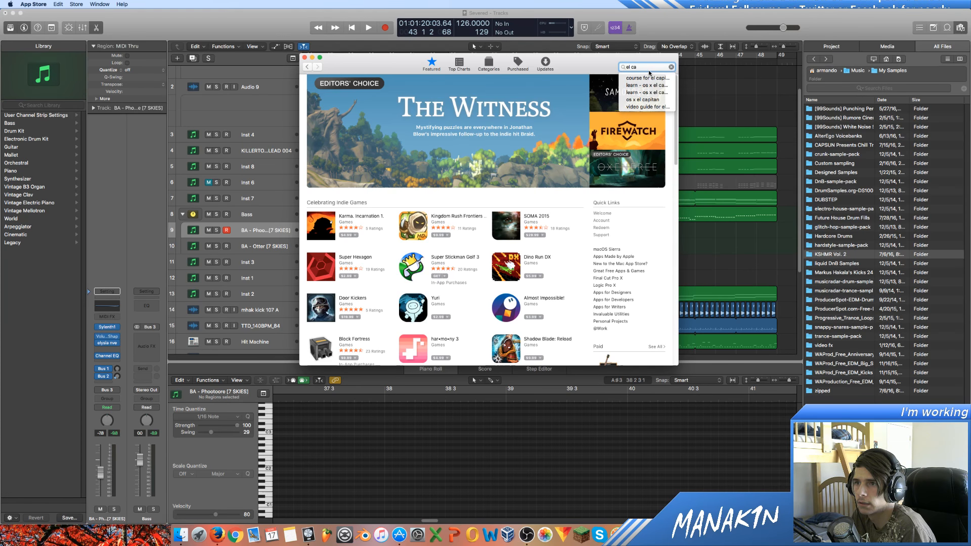
pyautogui.click(641, 99)
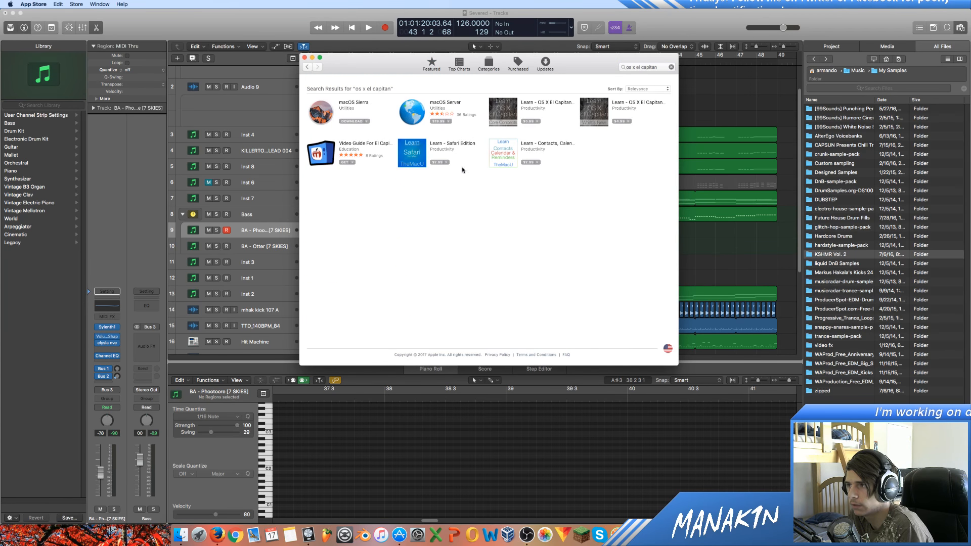
pyautogui.click(360, 107)
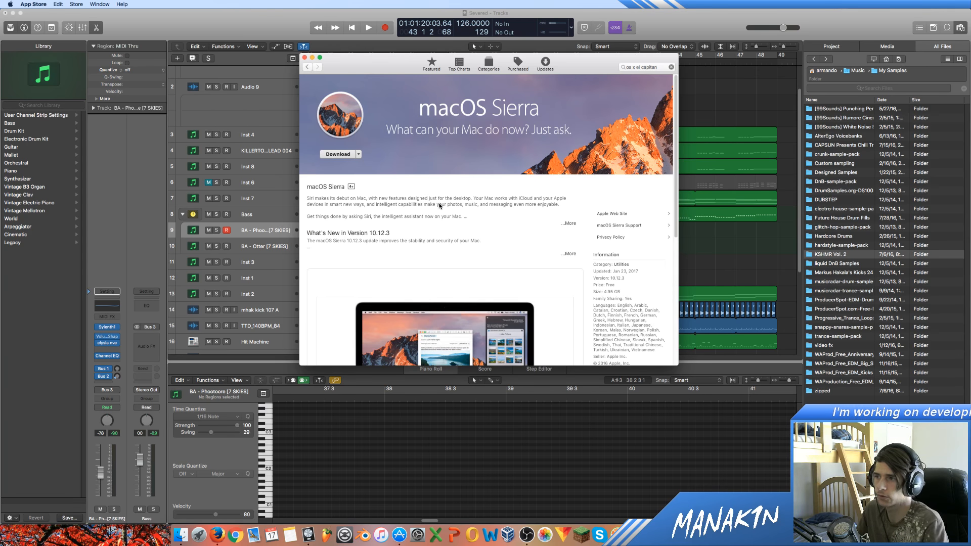
pyautogui.scroll(-5, 439, 206)
pyautogui.scroll(5, 430, 189)
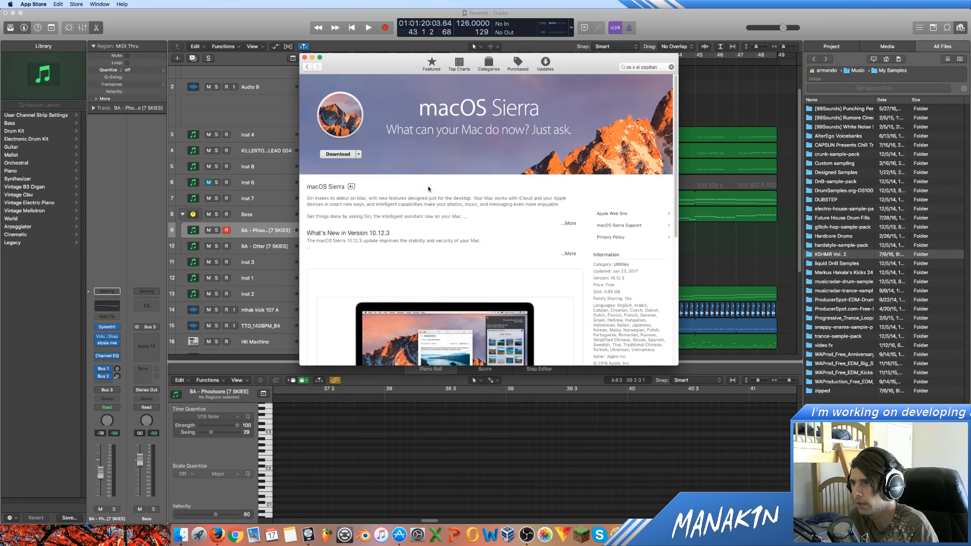
# Look through the App Store's featured apps, top charts and promotions for an operating system release.
pyautogui.click(431, 63)
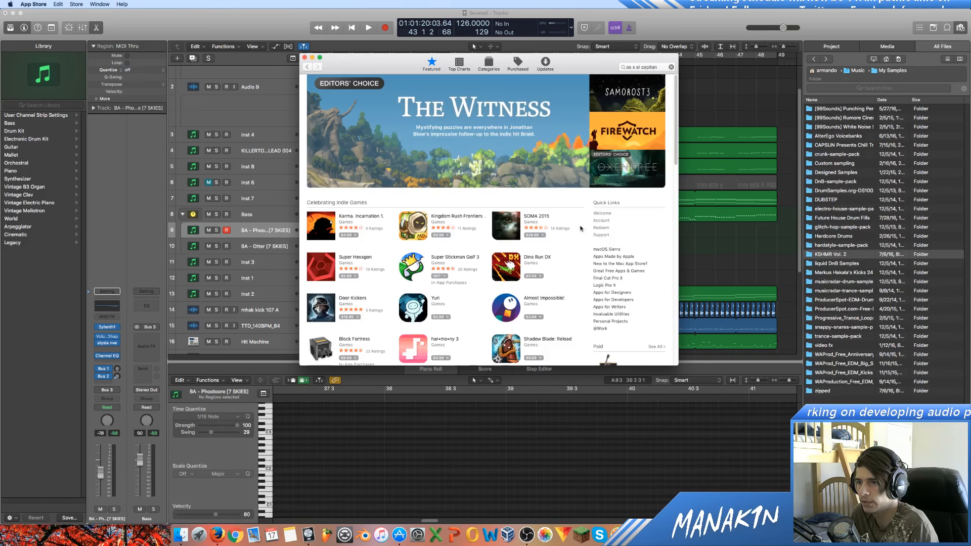
pyautogui.scroll(-2, 606, 202)
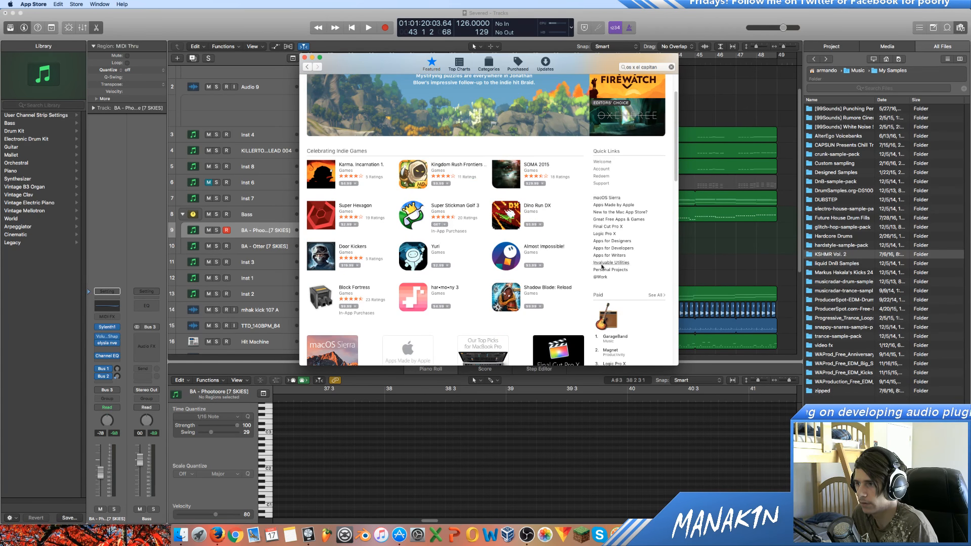
pyautogui.scroll(-3, 603, 276)
pyautogui.scroll(-3, 603, 276)
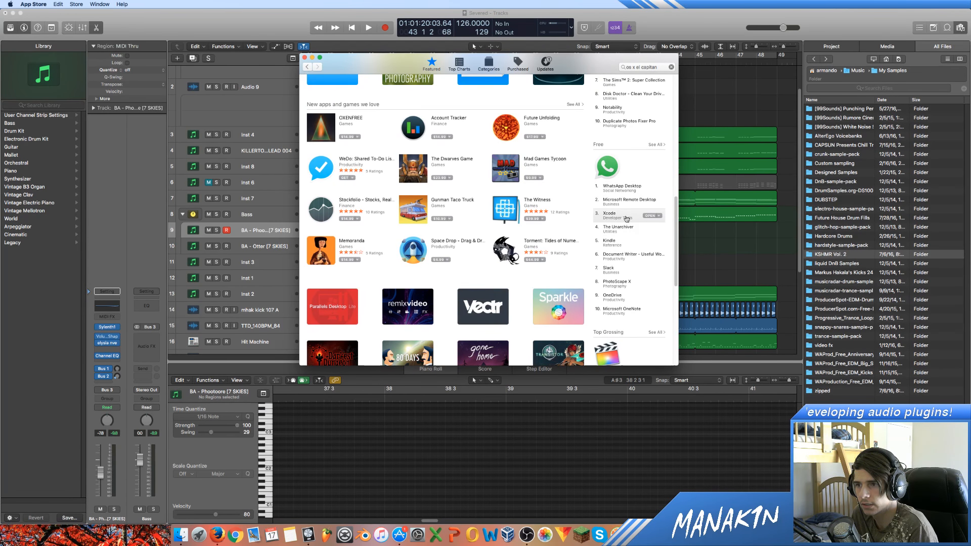
pyautogui.scroll(-5, 627, 227)
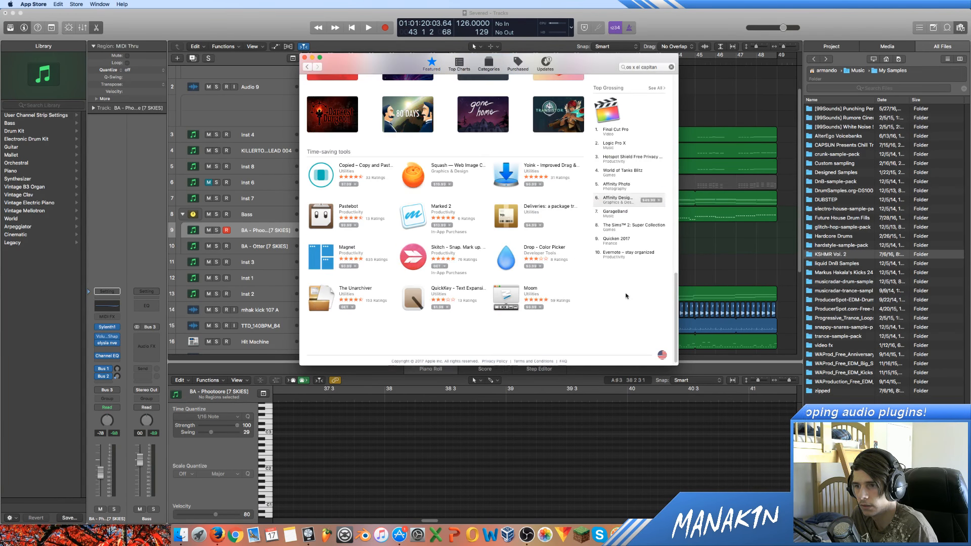
pyautogui.scroll(5, 625, 296)
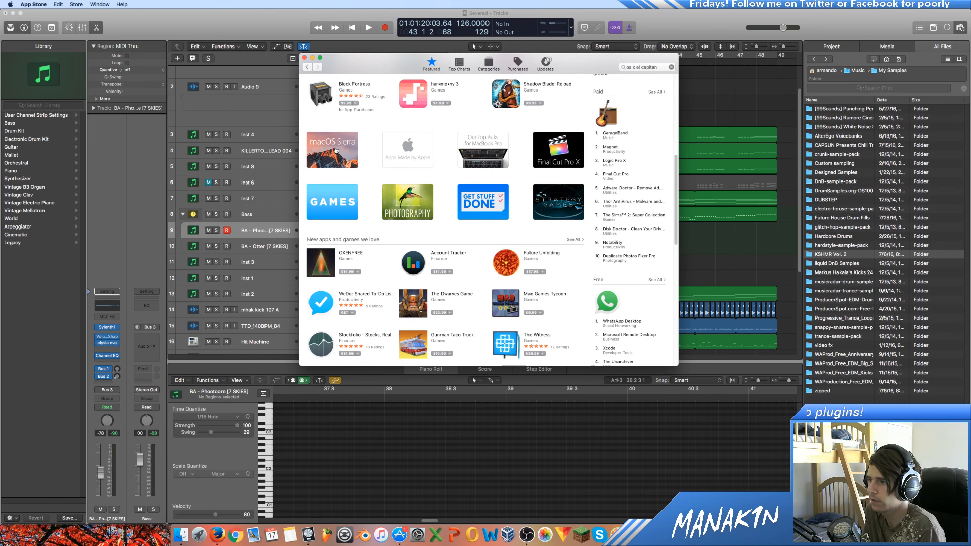
# Examine the featured macOS Sierra page and the available updates, and close the App Store window.
pyautogui.click(338, 164)
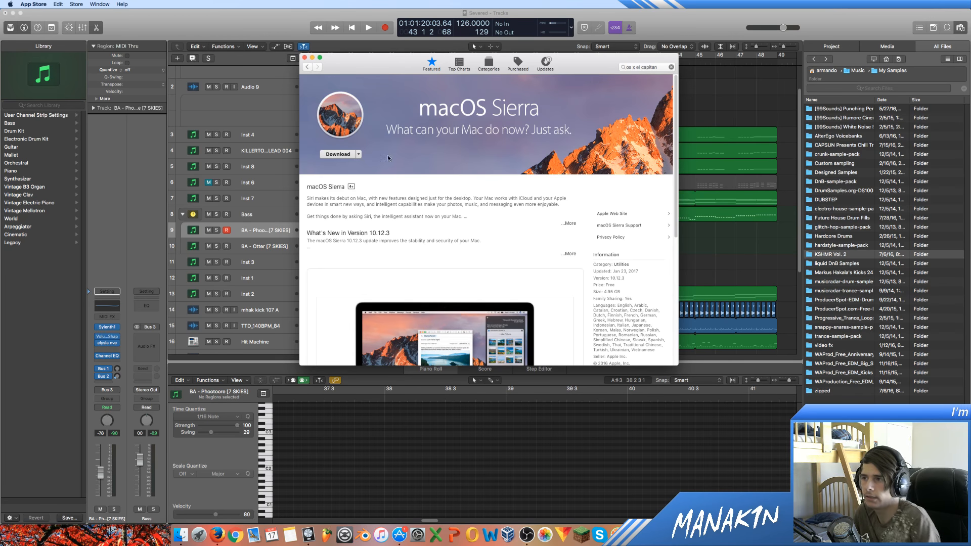
pyautogui.scroll(-5, 435, 213)
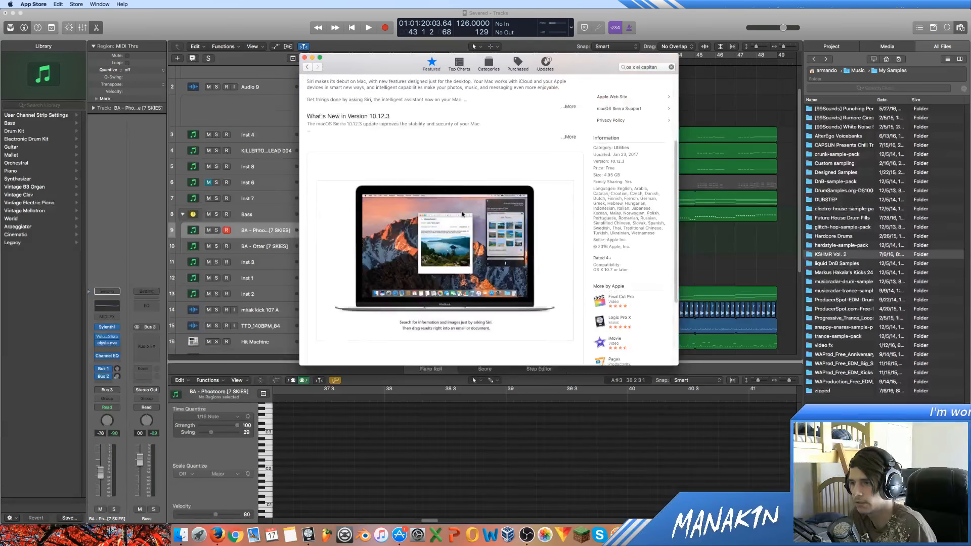
pyautogui.scroll(-5, 469, 202)
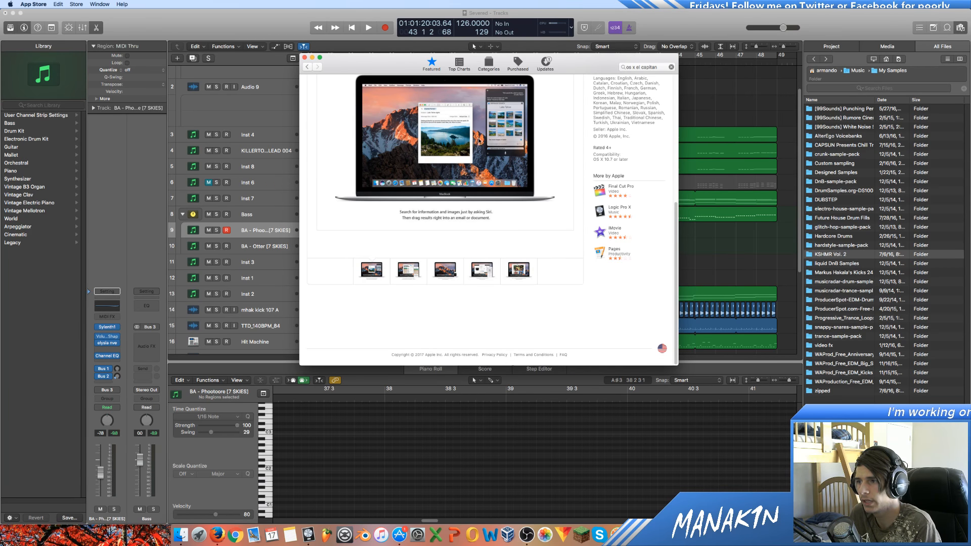
pyautogui.scroll(10, 480, 142)
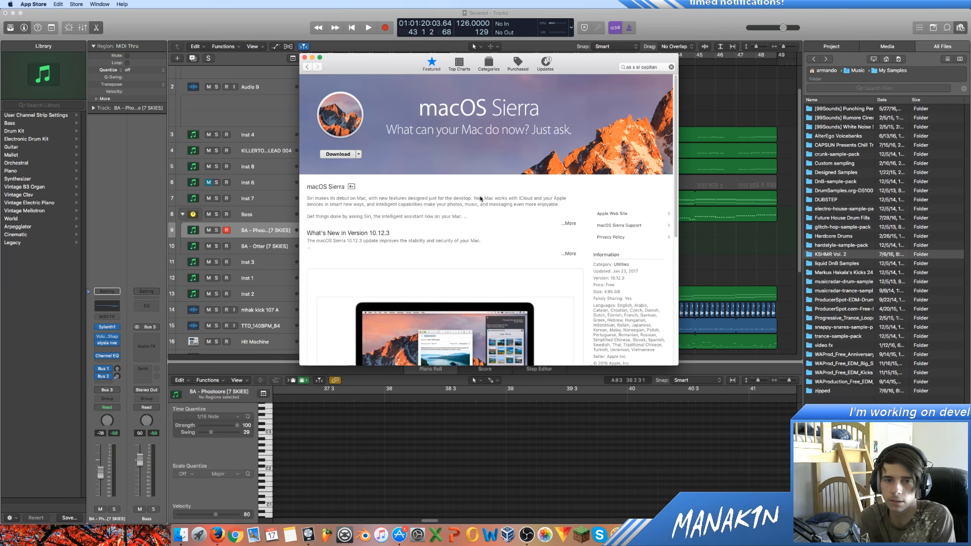
pyautogui.click(545, 64)
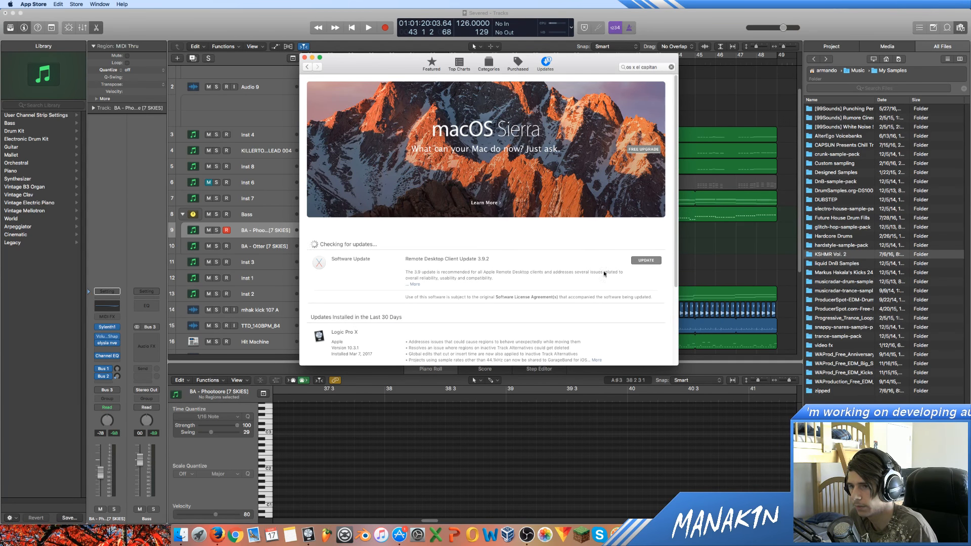
pyautogui.click(305, 58)
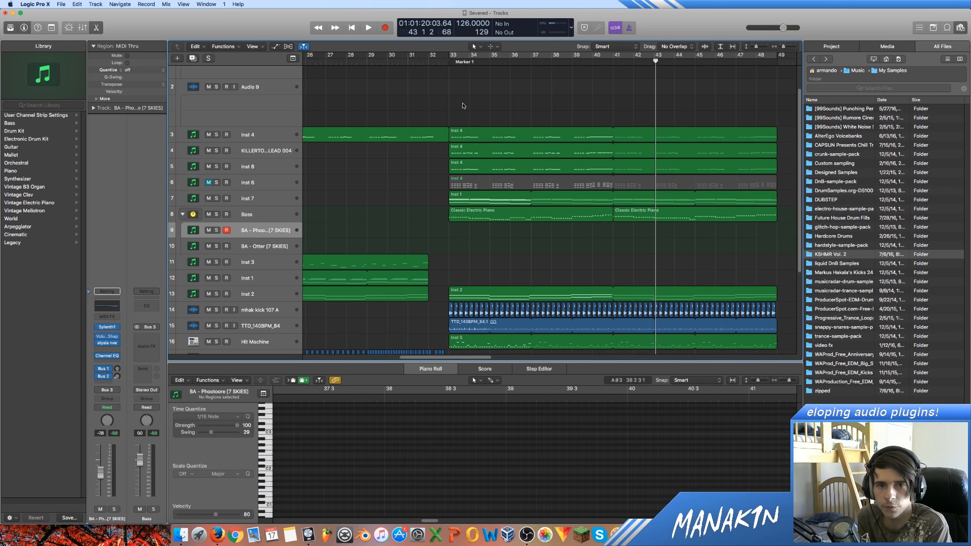
# Place the playhead at bar 33 and select all regions on the mhak kick 107 A track.
pyautogui.scroll(-5, 448, 131)
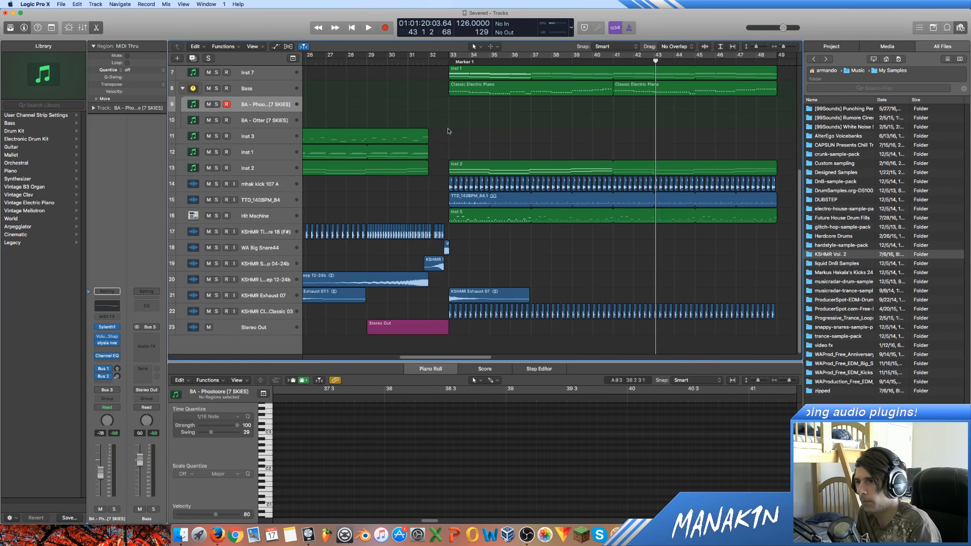
pyautogui.click(450, 62)
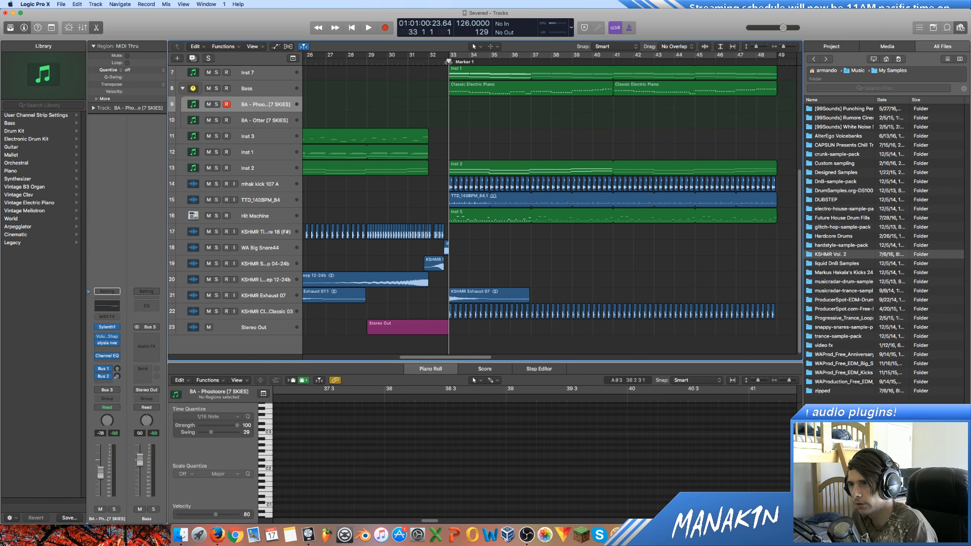
pyautogui.click(273, 185)
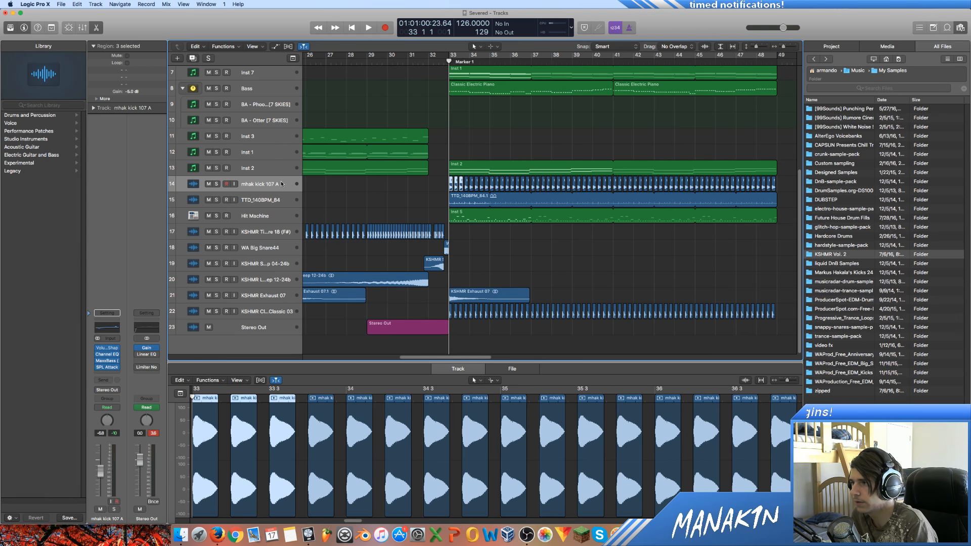
pyautogui.click(281, 184)
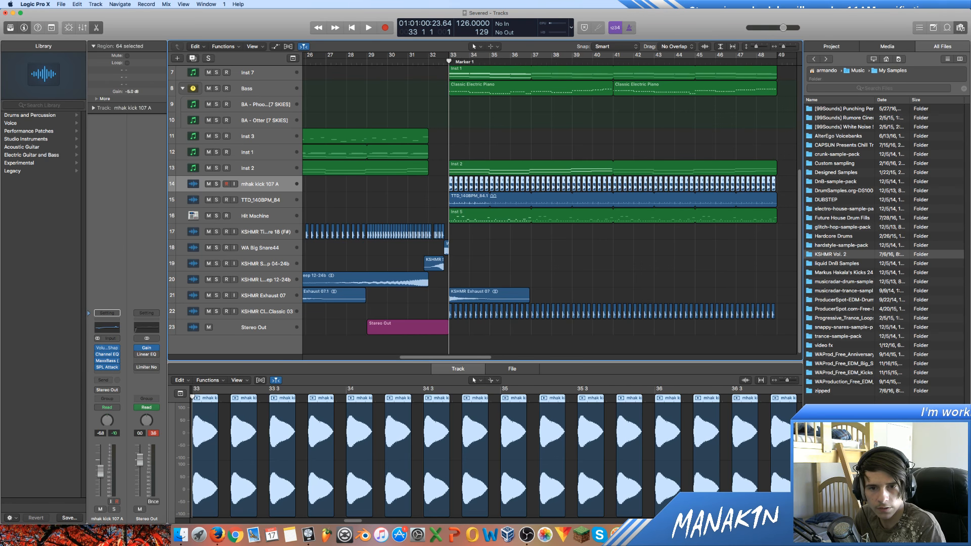
pyautogui.press('super+Tab')
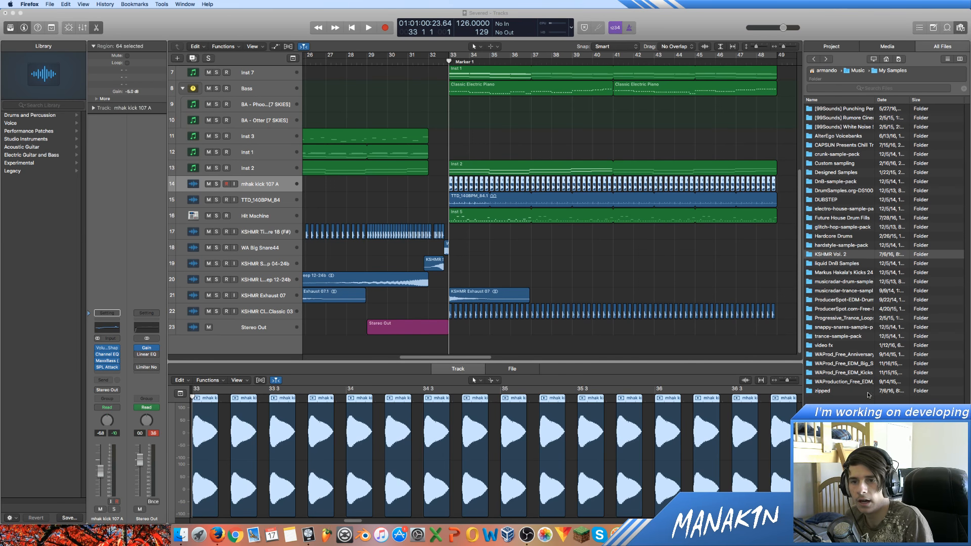
pyautogui.press('super+Tab')
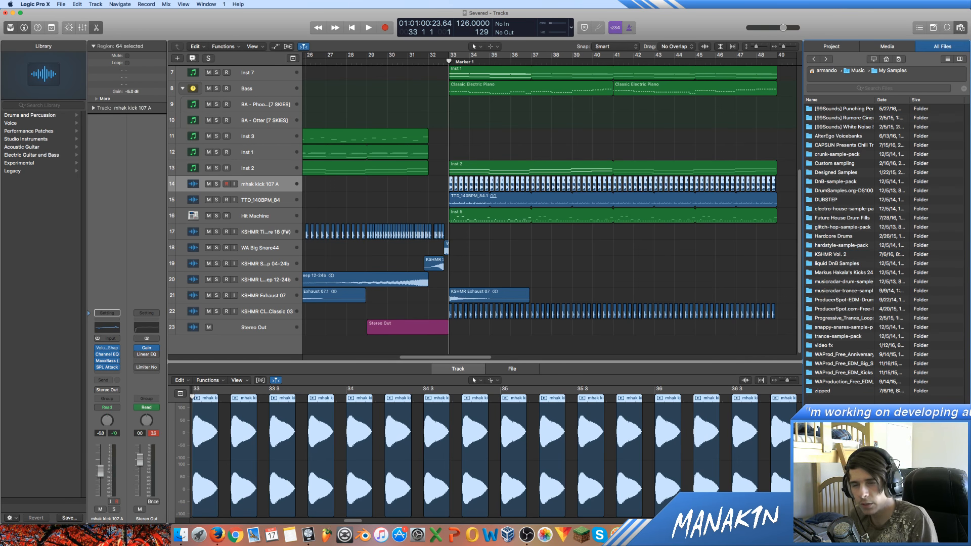
# Check the contents of the AlterEgo Voicebanks and CAPSUN Presents Chill Trap sample folders, returning to My Samples.
pyautogui.click(841, 255)
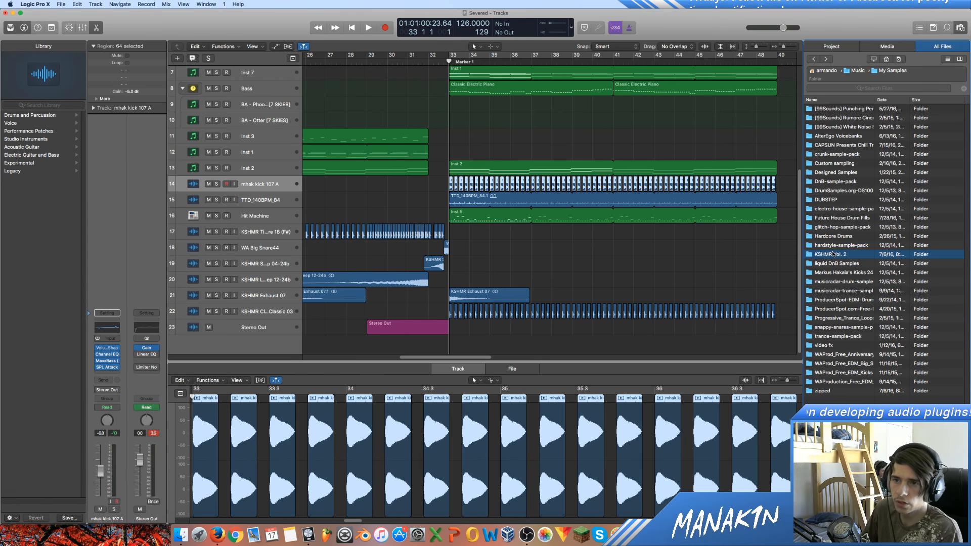
pyautogui.doubleClick(836, 137)
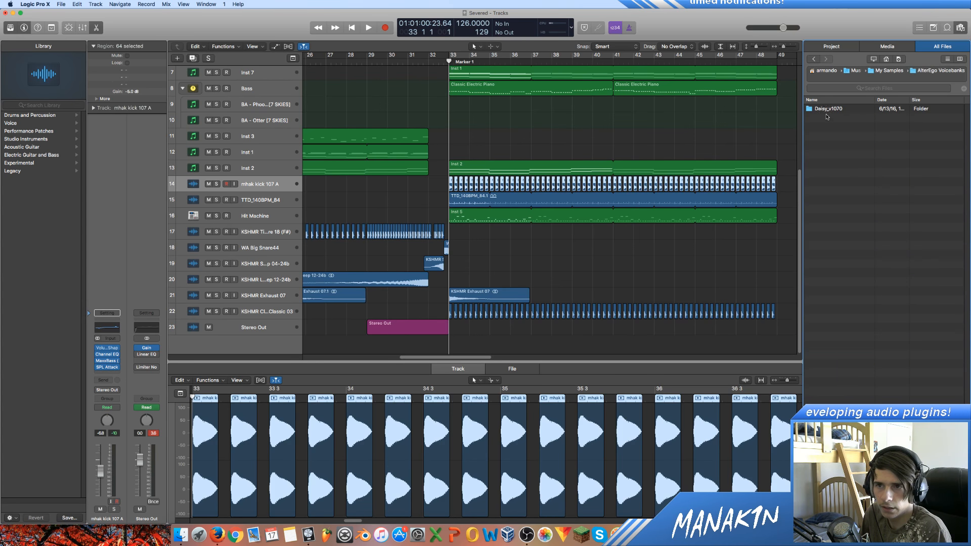
pyautogui.click(815, 59)
pyautogui.doubleClick(846, 146)
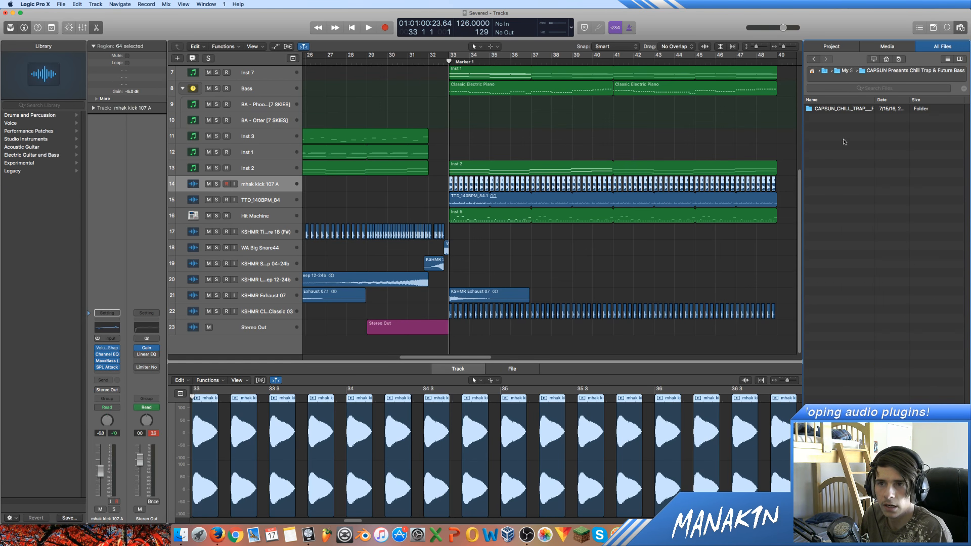
pyautogui.click(814, 59)
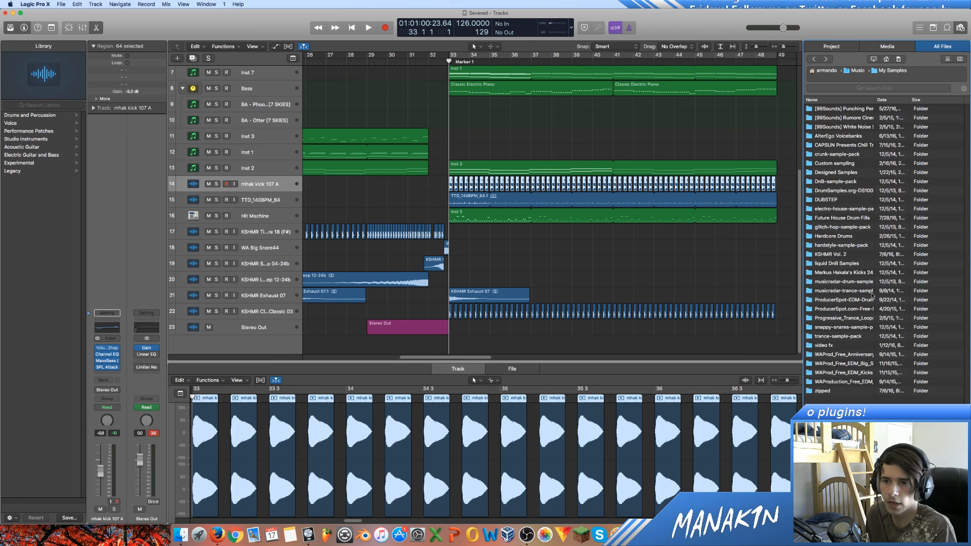
# Look through the kick samples in the Markus Hakala's Kicks 24 bit folder.
pyautogui.doubleClick(843, 272)
pyautogui.scroll(-15, 848, 198)
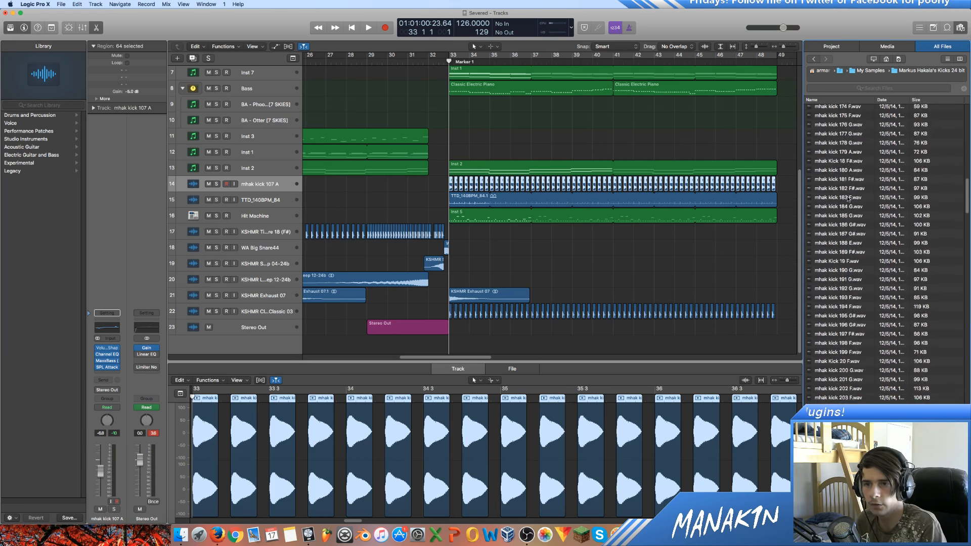
pyautogui.scroll(-20, 855, 207)
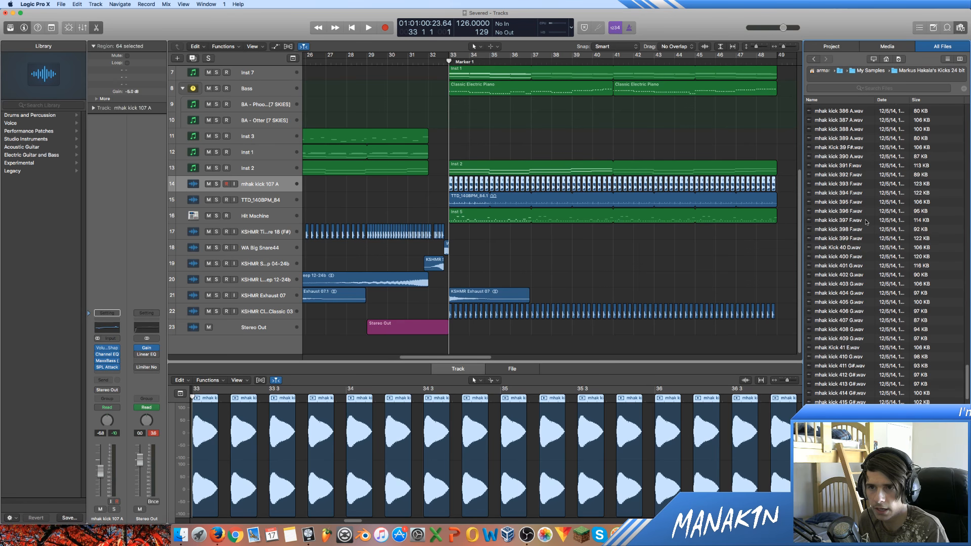
pyautogui.scroll(10, 862, 223)
pyautogui.click(674, 250)
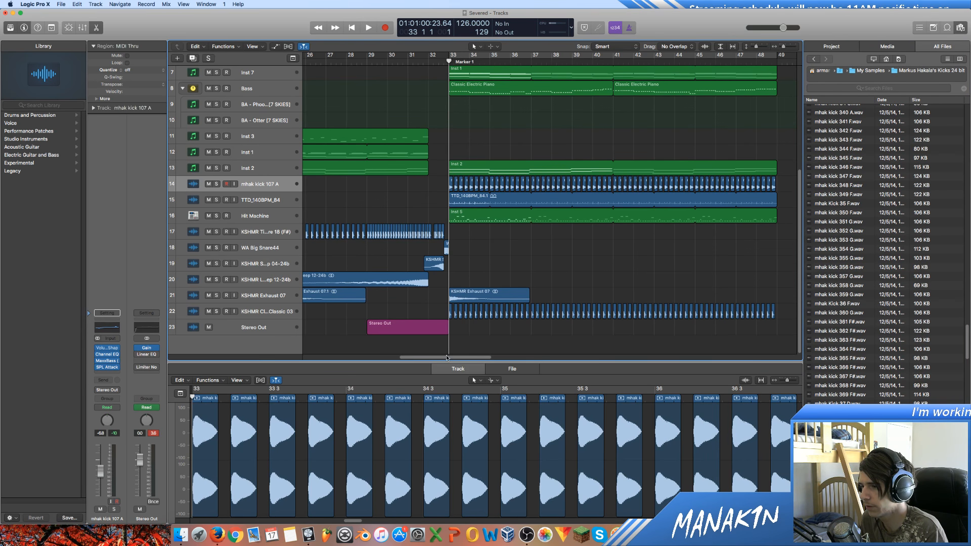
pyautogui.hscroll(-1, 446, 357)
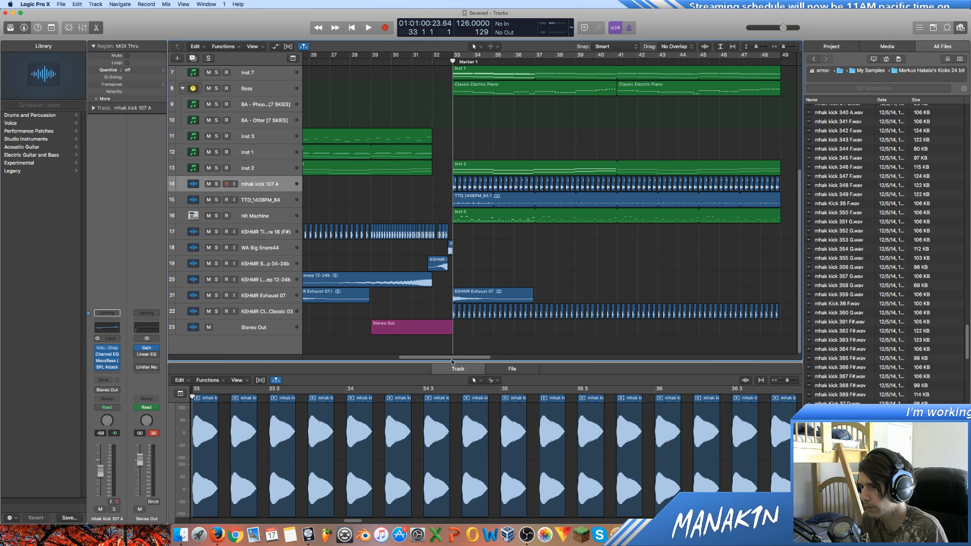
# Select the TTD_140BPM_84 track, check the Progressive_Trance_Loops_&_Samples folder, and widen the file browser's name column.
pyautogui.click(249, 199)
pyautogui.click(814, 59)
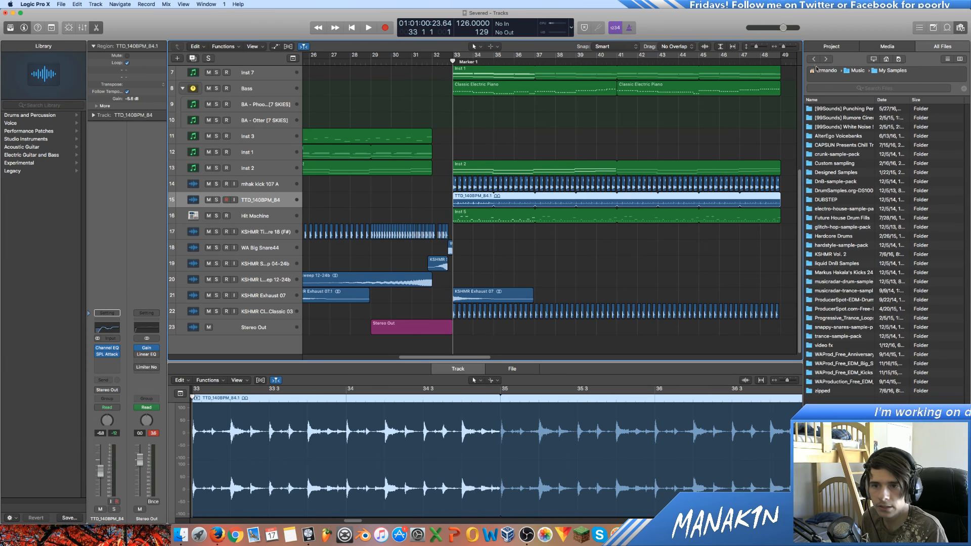
pyautogui.doubleClick(837, 317)
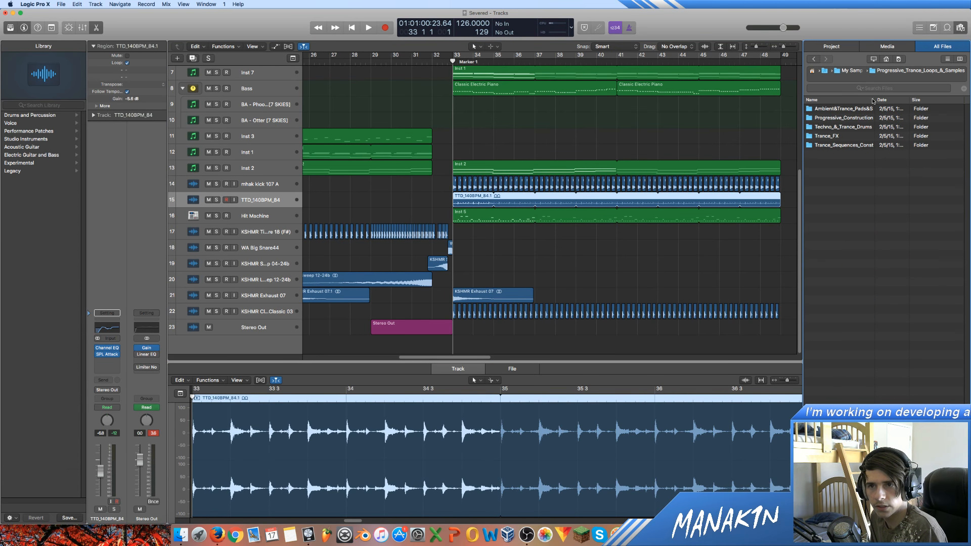
pyautogui.moveTo(876, 102); pyautogui.dragTo(911, 100)
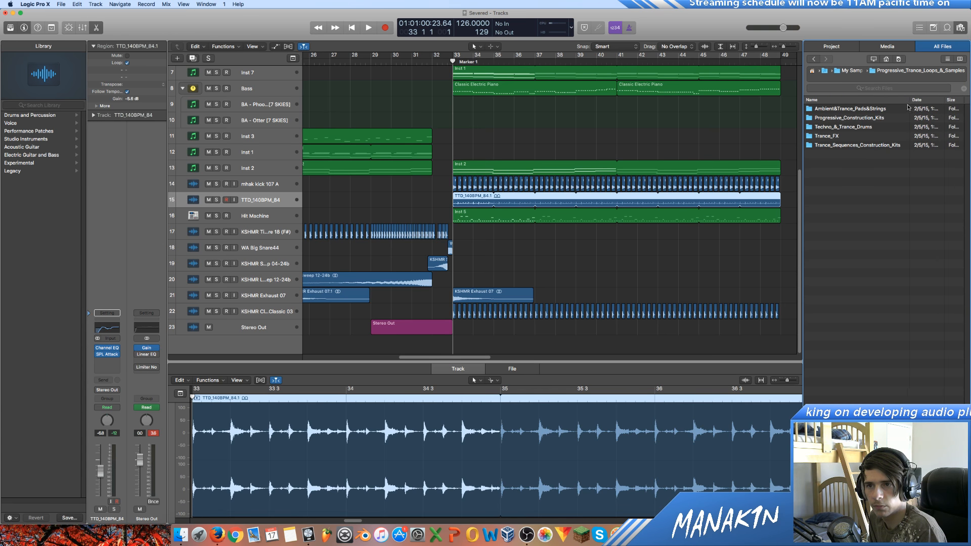
pyautogui.click(813, 59)
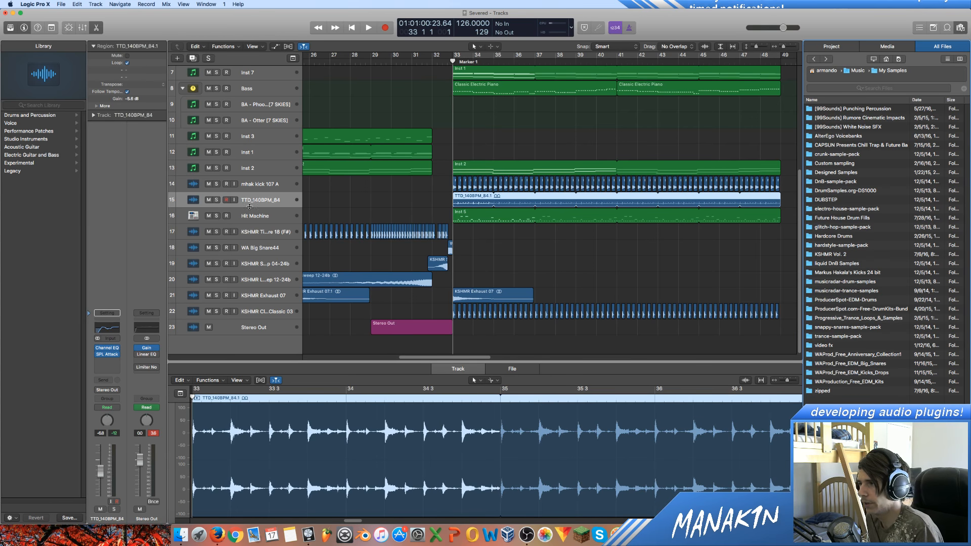
# Audition the TTD_140BPM_84 track in solo from bar 33, ending with solo turned off.
pyautogui.click(218, 200)
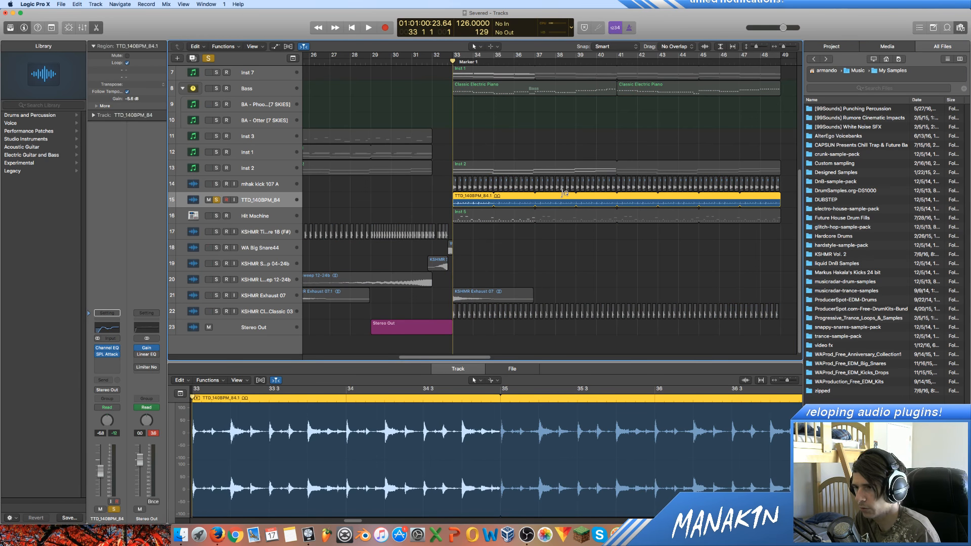
pyautogui.press('space')
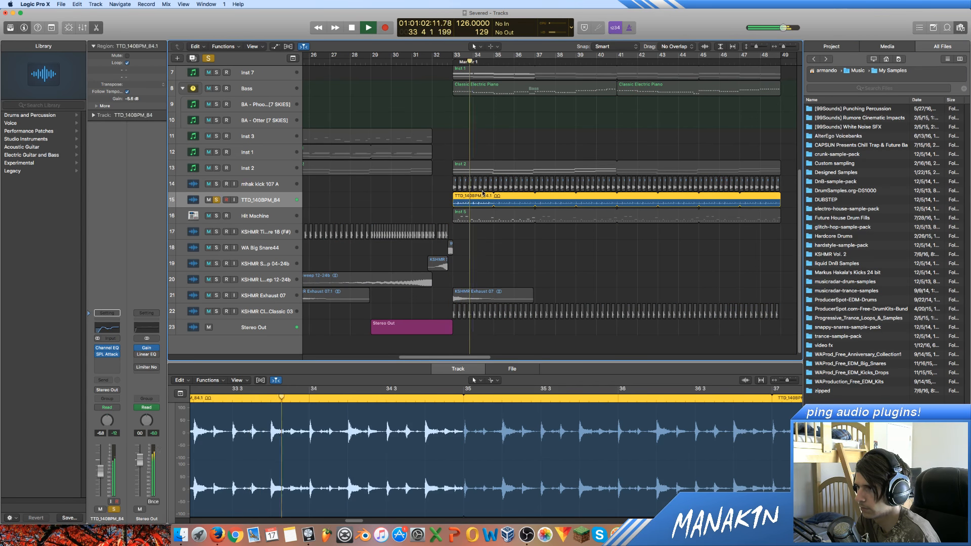
pyautogui.press('space')
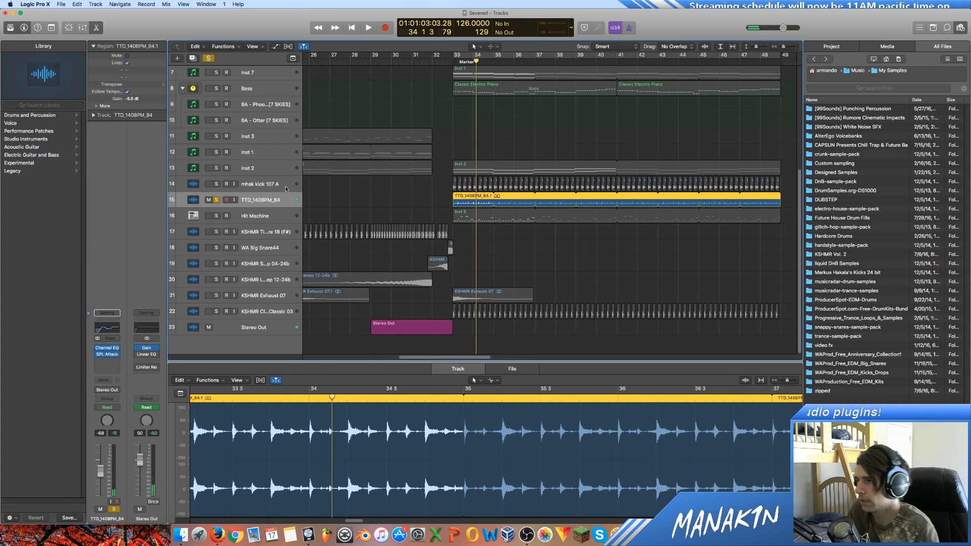
pyautogui.click(216, 200)
# Play the full mix with the TTD_140BPM_84 track muted and unmuted to compare, leaving it unmuted.
pyautogui.click(208, 200)
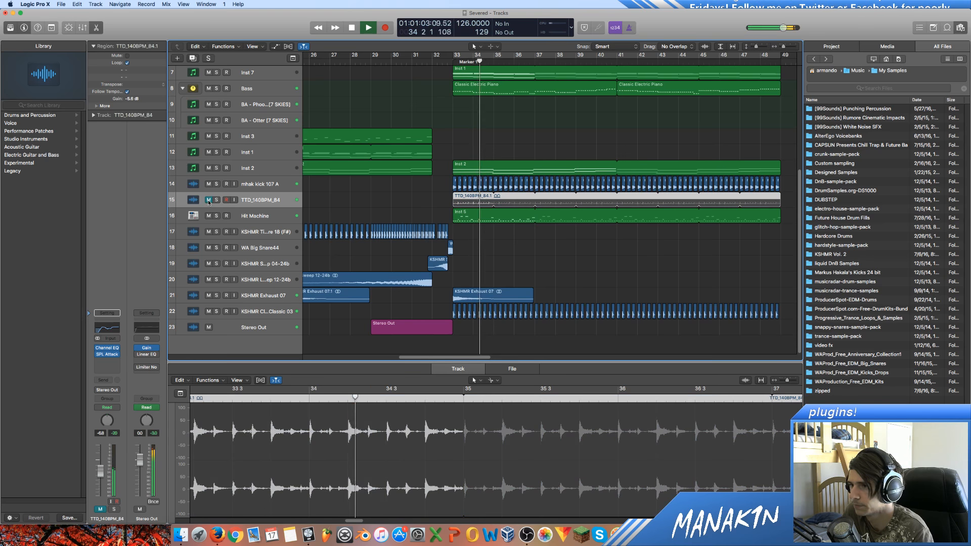
pyautogui.press('space')
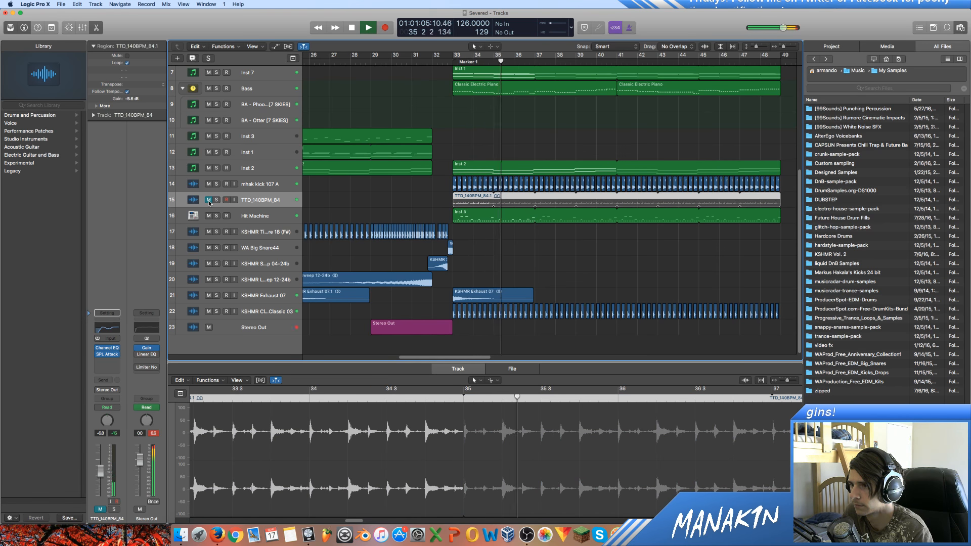
pyautogui.click(208, 201)
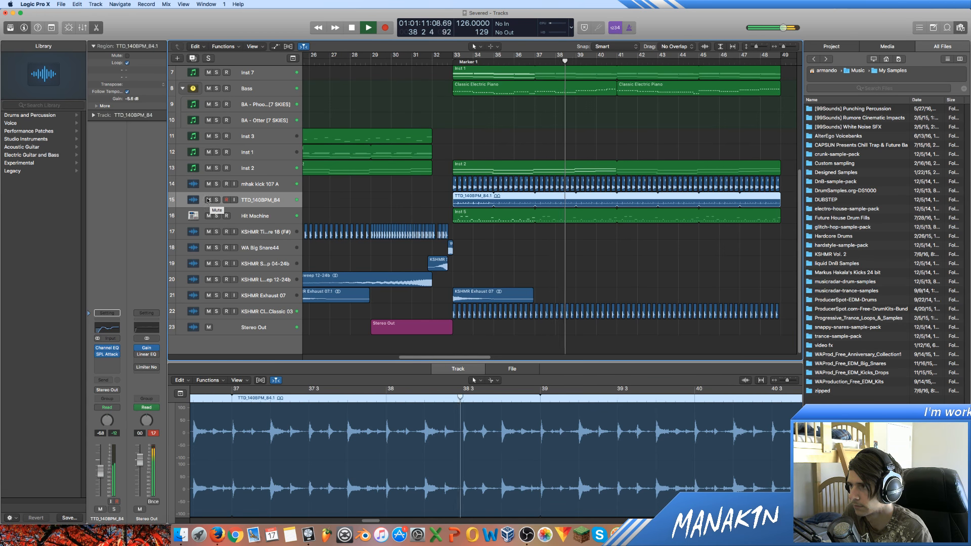
pyautogui.press('space')
pyautogui.click(208, 200)
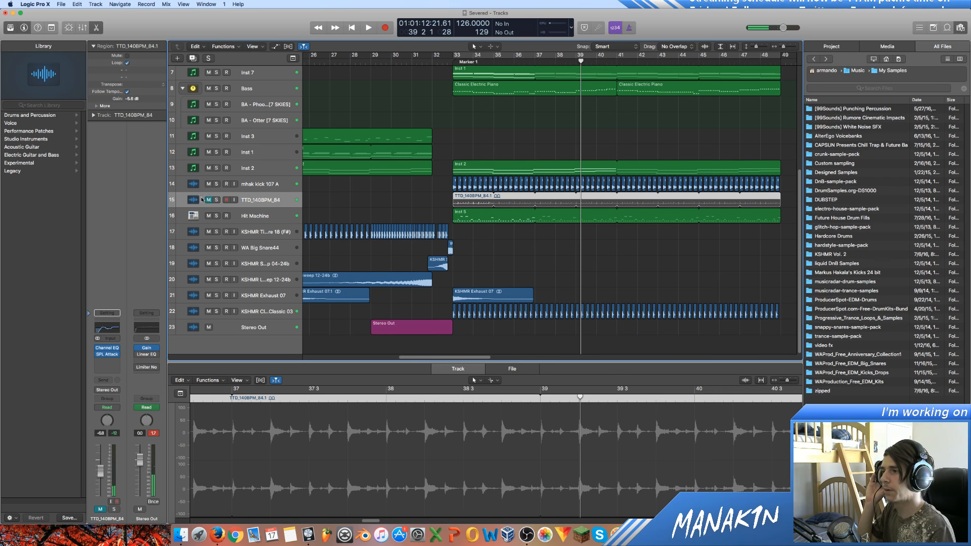
pyautogui.click(208, 200)
# Open the Hit Machine track's Inst 5 region in the Piano Roll and select the notes of its first four bars.
pyautogui.click(256, 218)
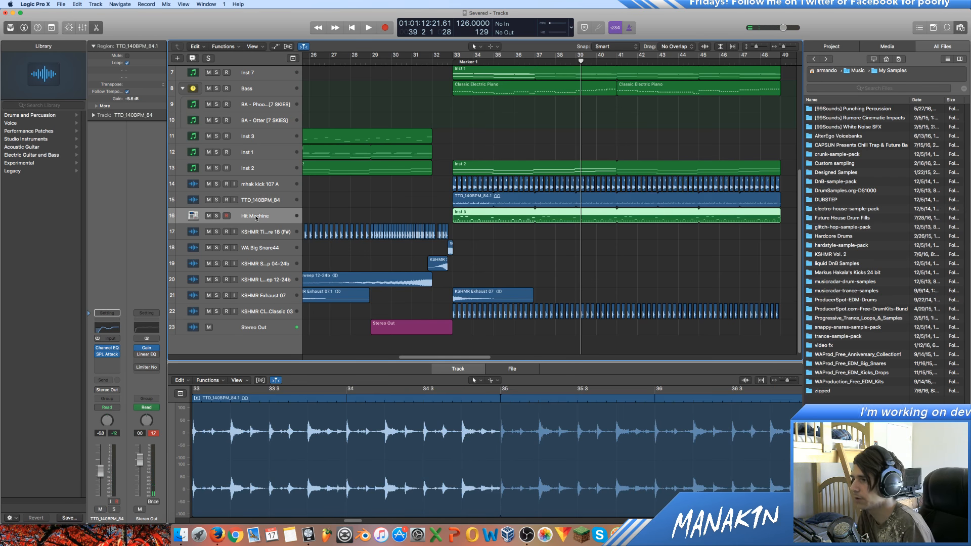
pyautogui.click(467, 216)
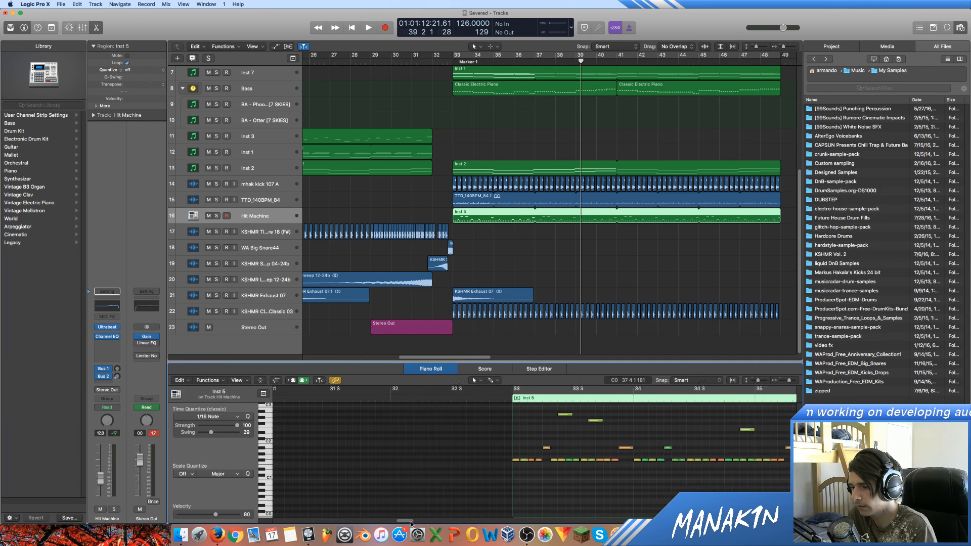
pyautogui.hscroll(-10, 418, 498)
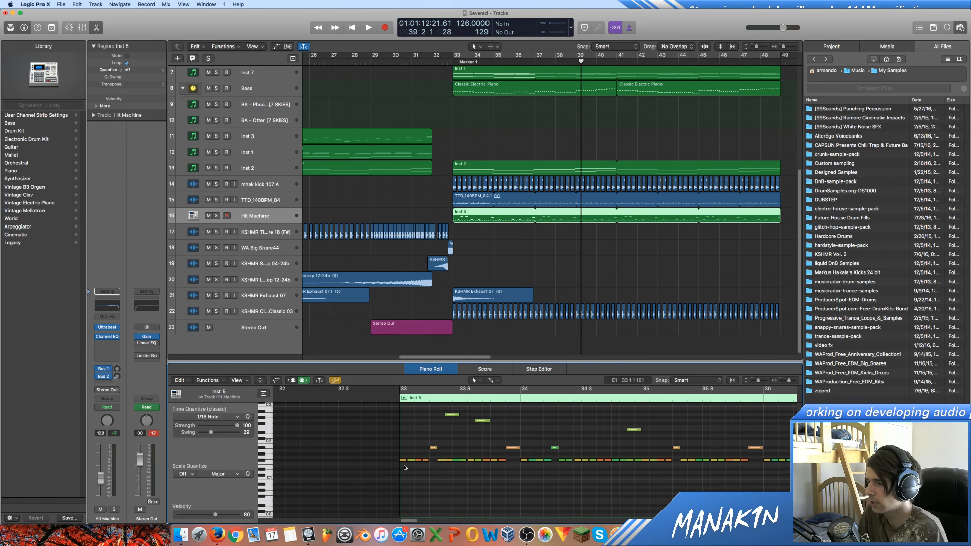
pyautogui.moveTo(403, 468); pyautogui.dragTo(659, 456)
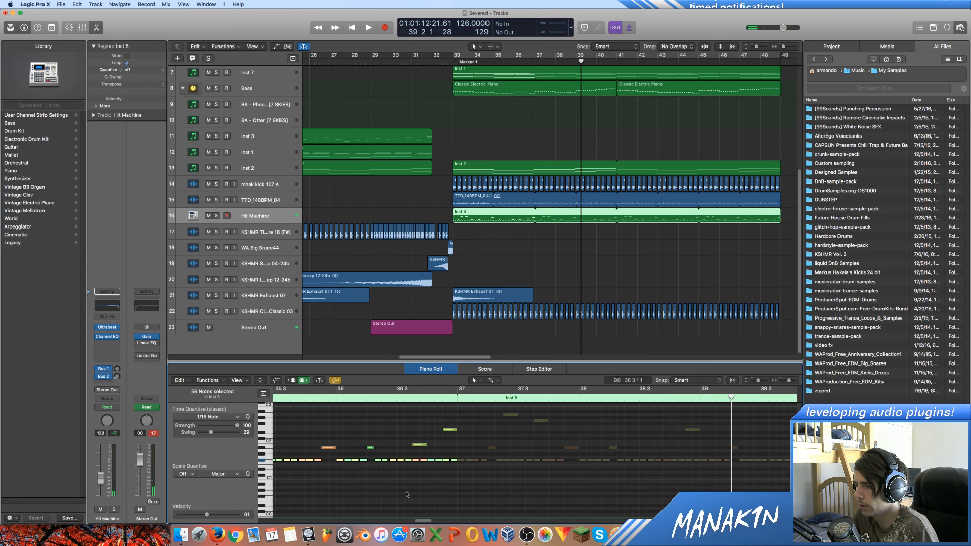
# Solo the Hit Machine track and play it with the cycle range from bar 33 to 49 enabled.
pyautogui.click(217, 215)
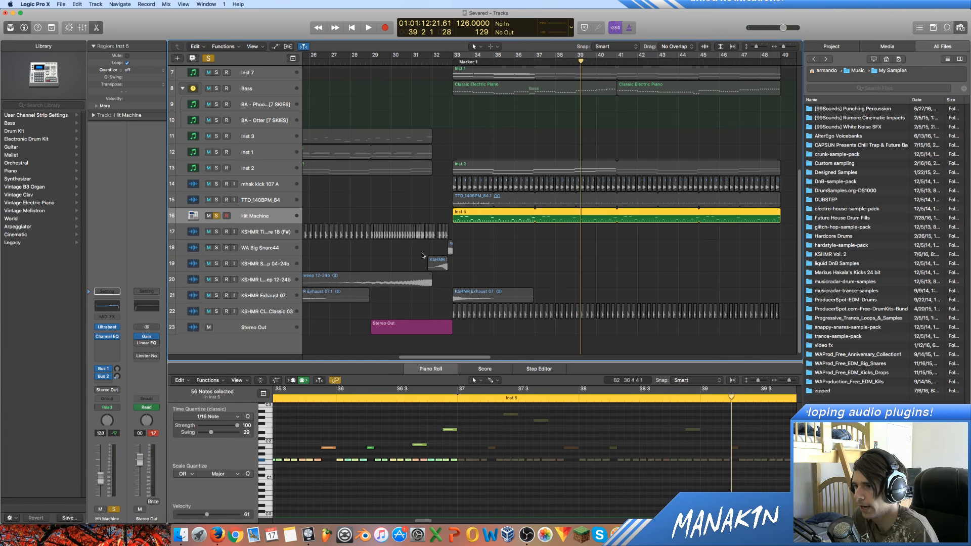
pyautogui.press('space')
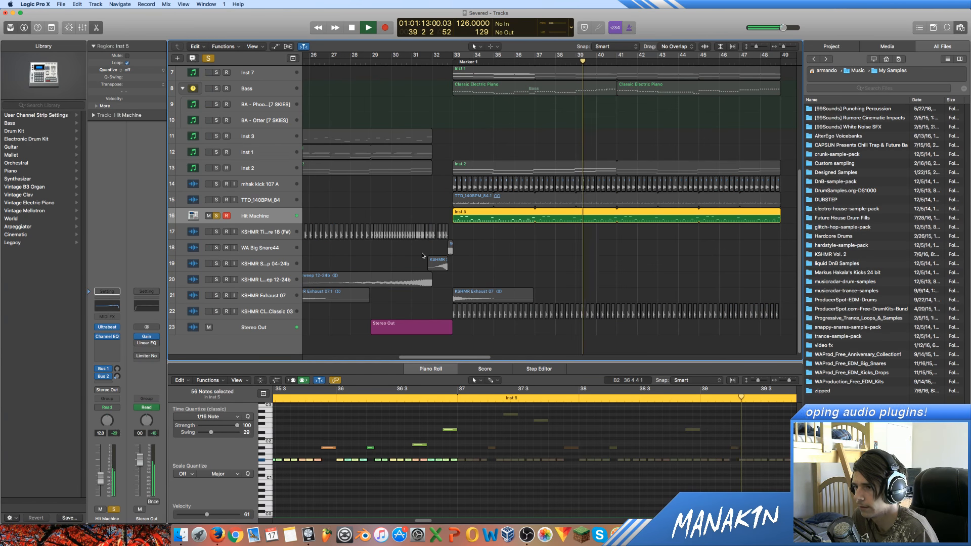
pyautogui.click(479, 56)
pyautogui.press('space')
pyautogui.press('space')
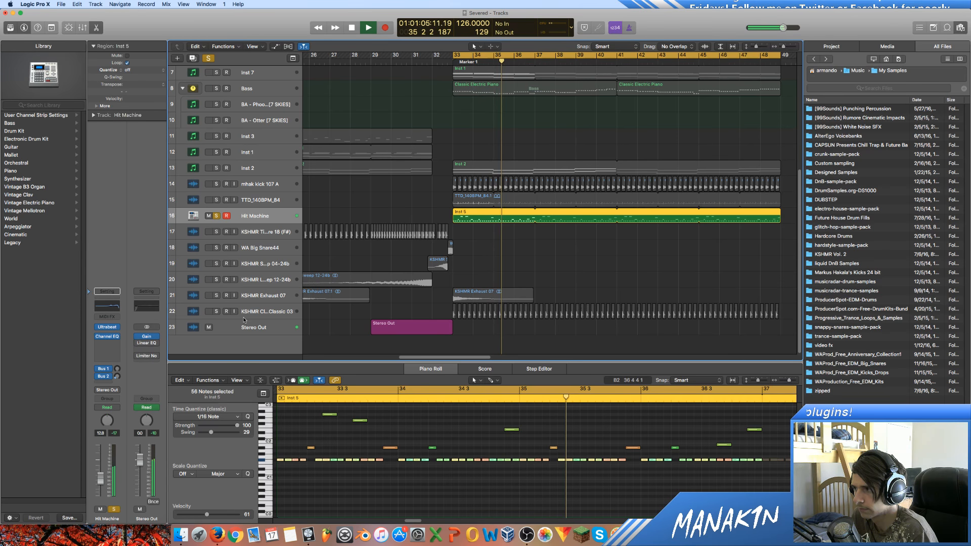
# Inspect the Hit Machine track's Ultrabeat instrument window during playback, ending with playback stopped and the window closed.
pyautogui.press('v')
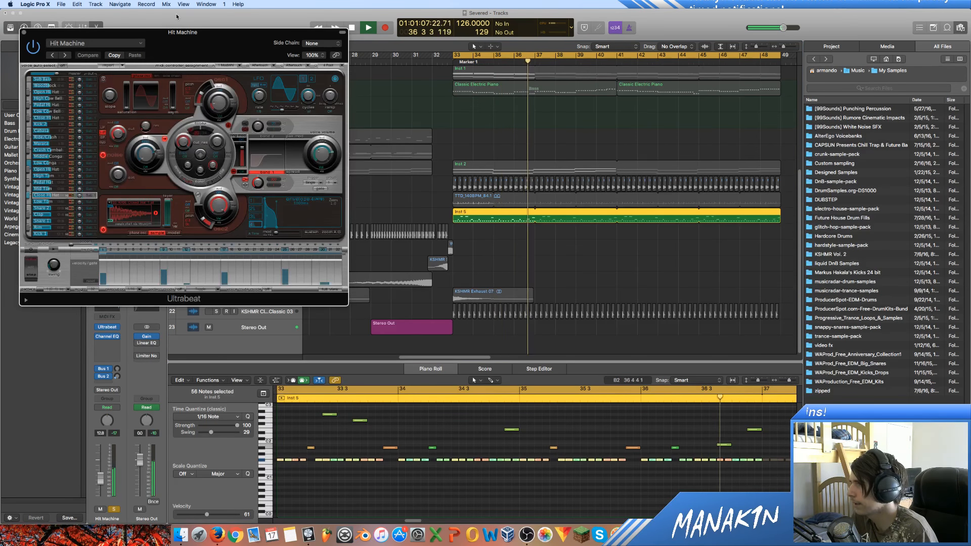
pyautogui.moveTo(208, 39); pyautogui.dragTo(372, 65)
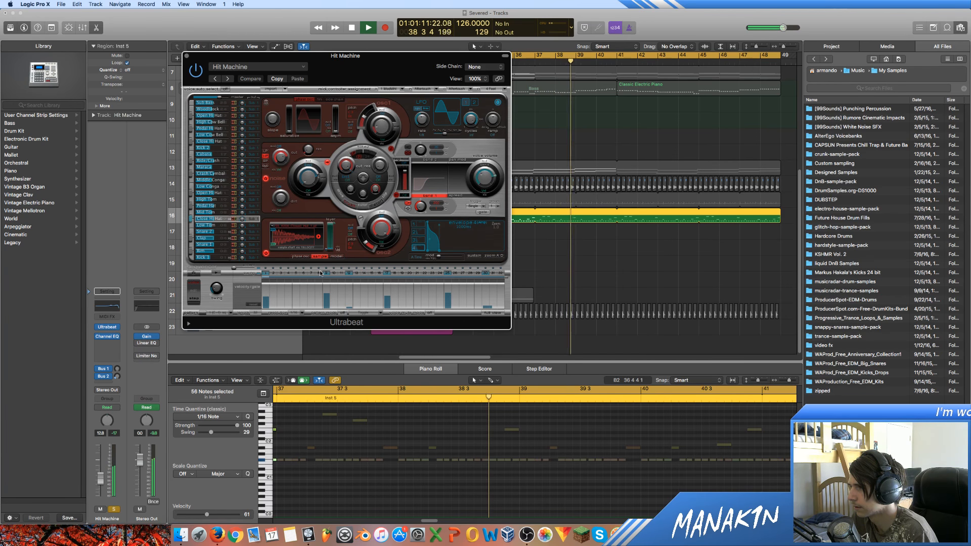
pyautogui.press('space')
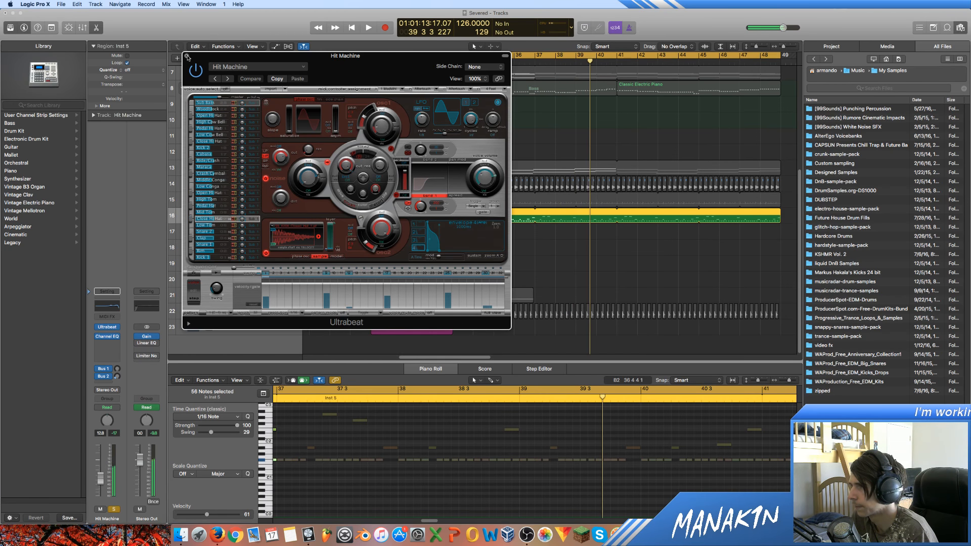
pyautogui.click(186, 55)
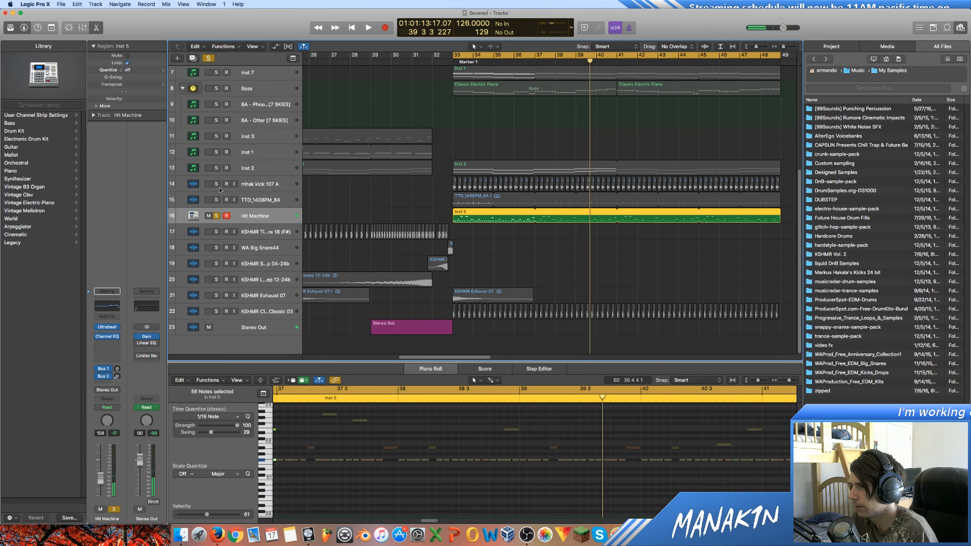
# Solo tracks 14 through 22 together with Hit Machine and play them from bar 33.
pyautogui.moveTo(216, 184); pyautogui.dragTo(216, 311)
pyautogui.hotkey('shift', 'space')
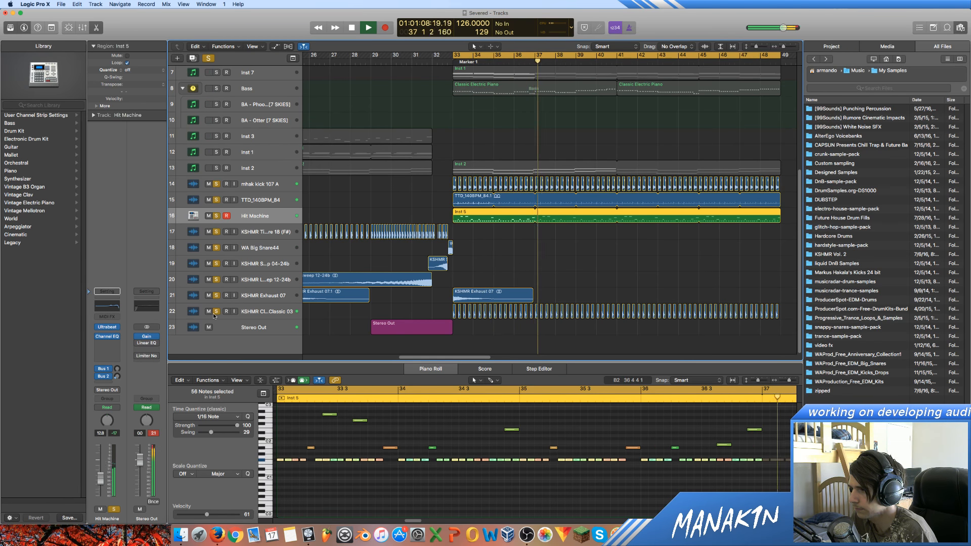
pyautogui.press('space')
# Solo only the KSHMR Classic 03 track on row 22 and start playback from bar 33.
pyautogui.moveTo(220, 301); pyautogui.dragTo(289, 293)
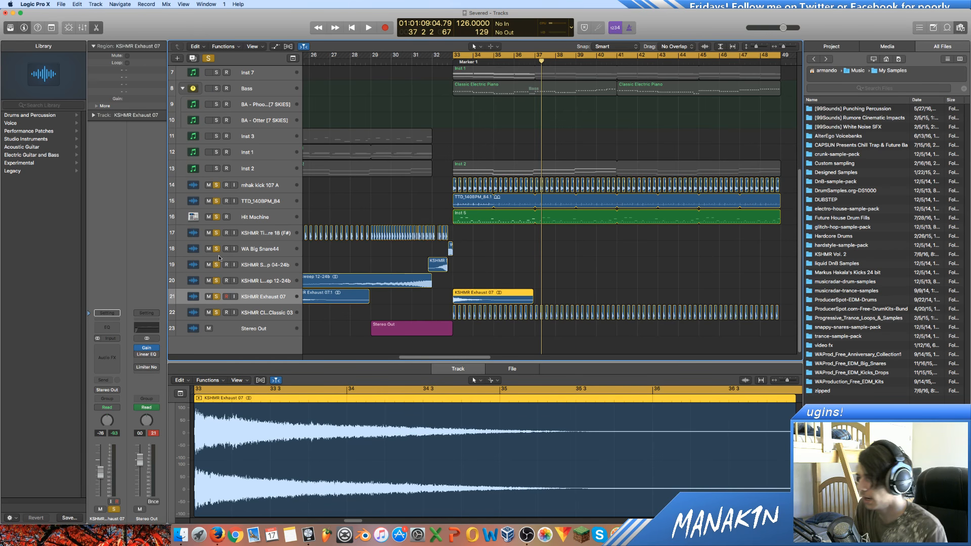
pyautogui.keyDown('alt'); pyautogui.click(216, 312); pyautogui.keyUp('alt')
pyautogui.press('space')
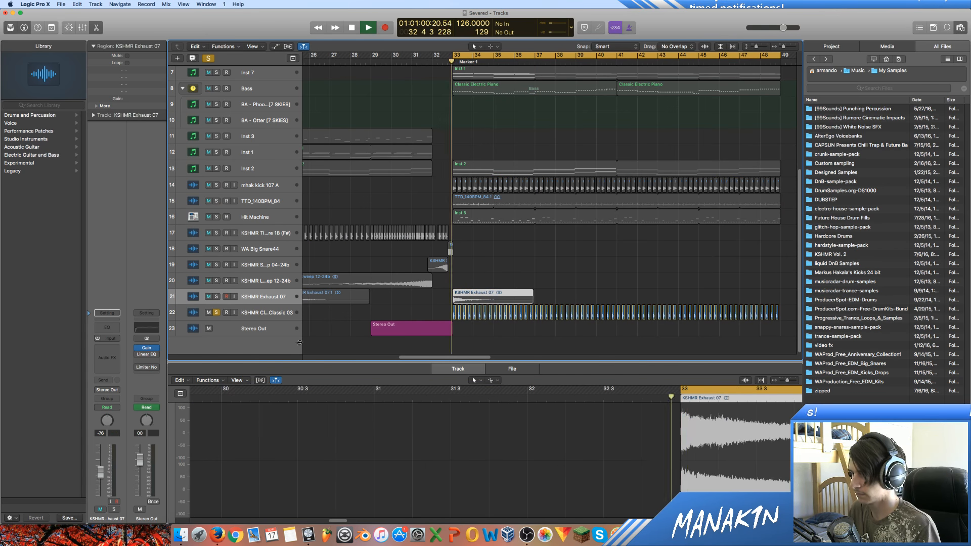
# Select the KSHMR Classic 03 track, stop playback, and add a new audio track directly below it.
pyautogui.click(194, 313)
pyautogui.press('space')
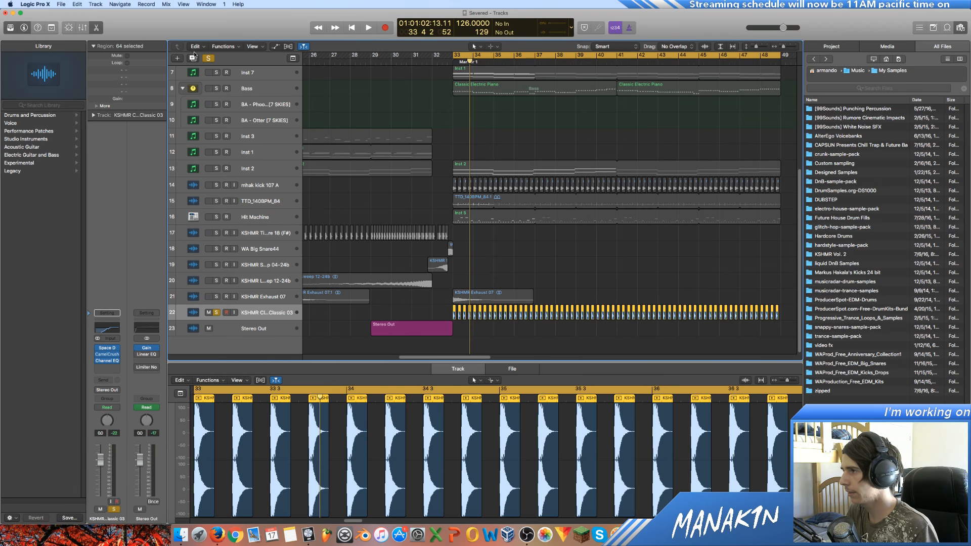
pyautogui.press('alt+super+a')
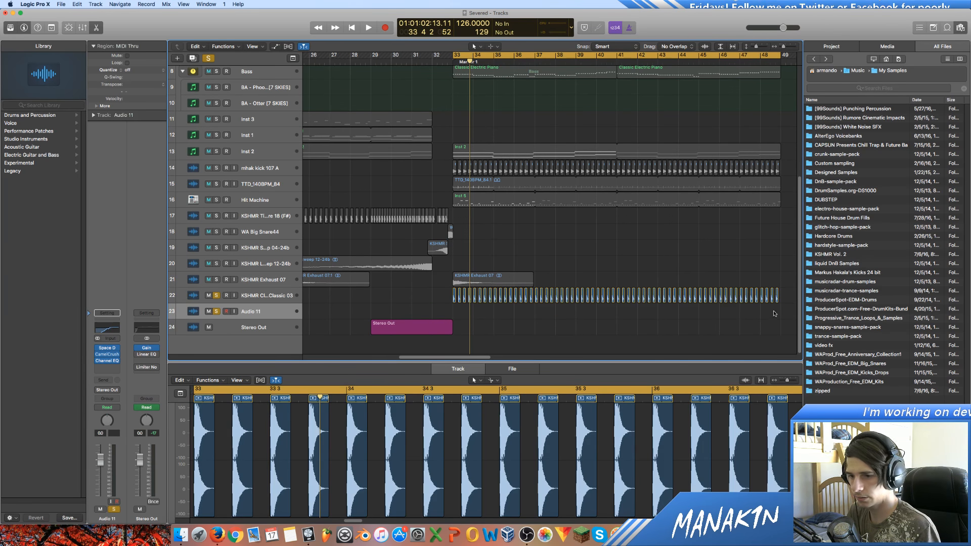
# Copy the row 22 regions from bar 41 onward onto the Audio 11 track and play them from bar 41.
pyautogui.moveTo(784, 309); pyautogui.dragTo(623, 311)
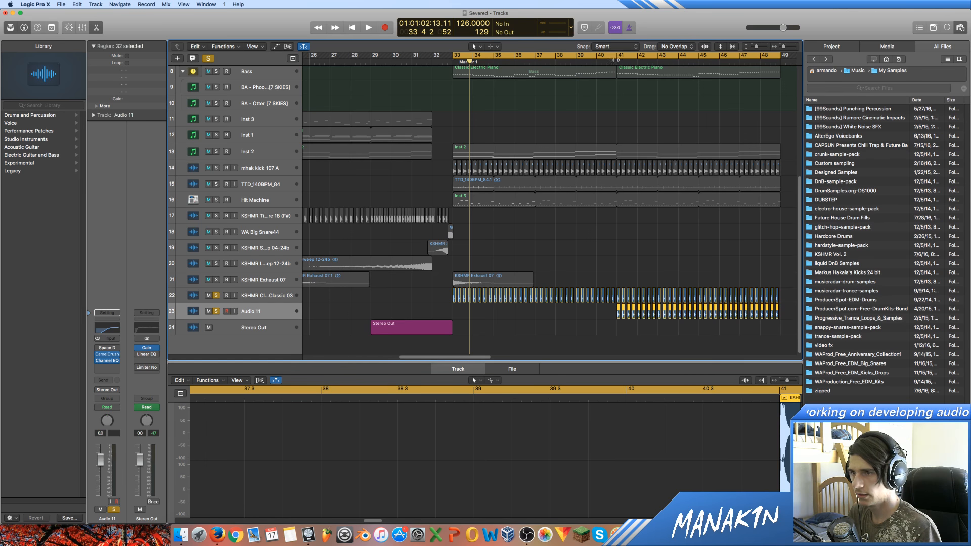
pyautogui.click(617, 58)
pyautogui.press('space')
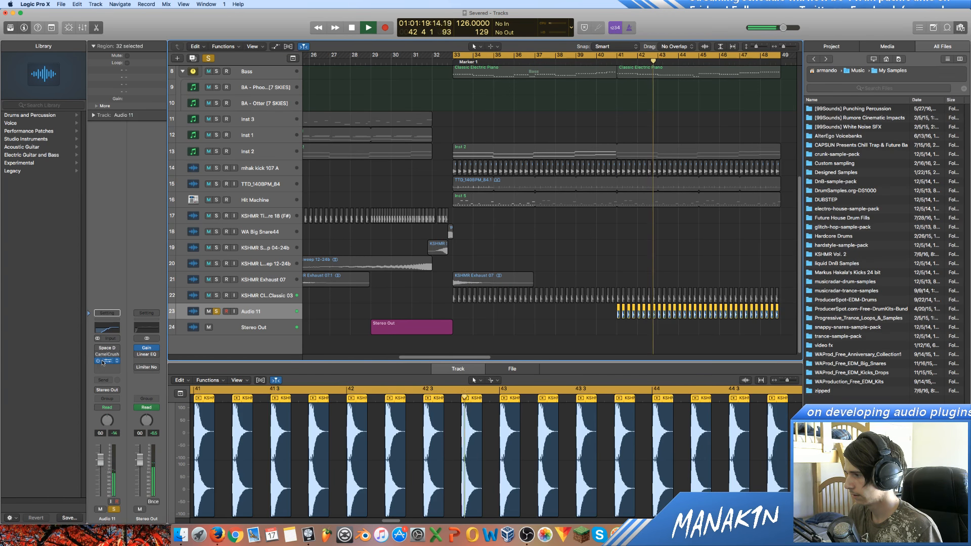
# Stop playback and examine the Channel EQ settings on the Audio 11 track, closing the plug-in window when done.
pyautogui.press('space')
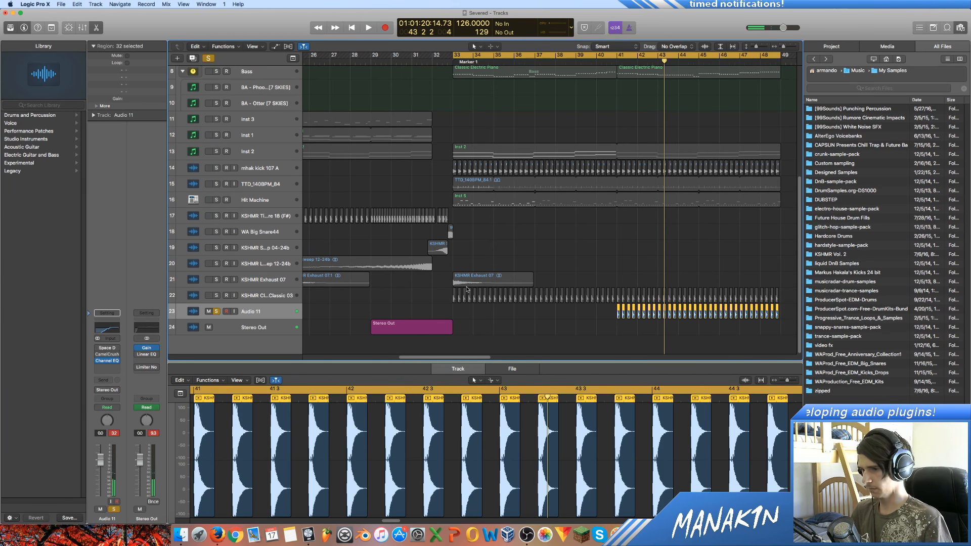
pyautogui.click(107, 360)
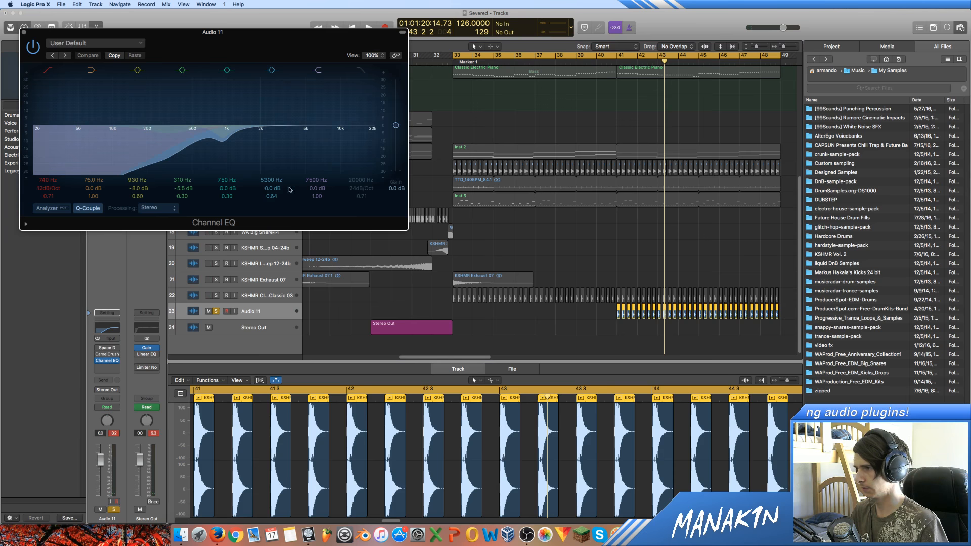
pyautogui.click(23, 32)
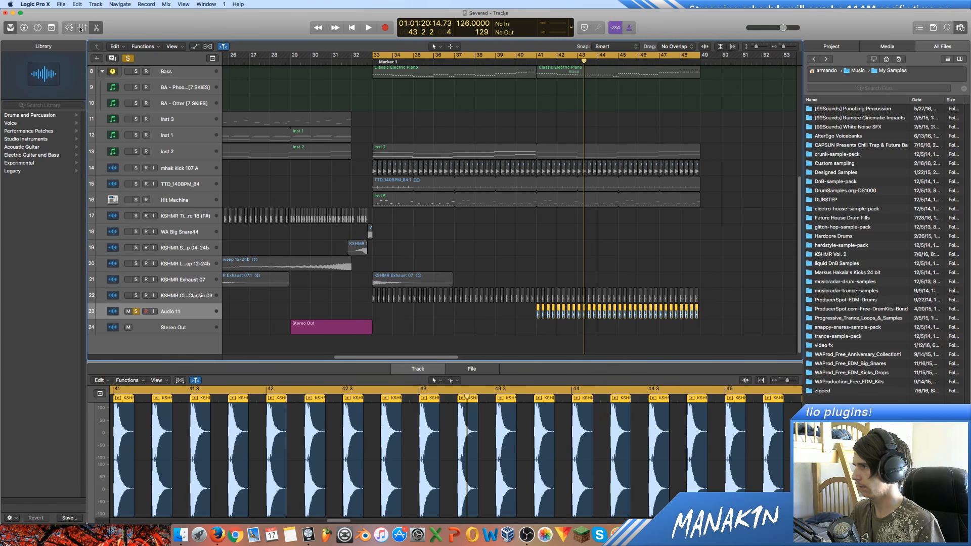
# Replace the audio editor with the Smart Controls, hide the Library, and show the Inspector.
pyautogui.click(79, 31)
pyautogui.click(68, 28)
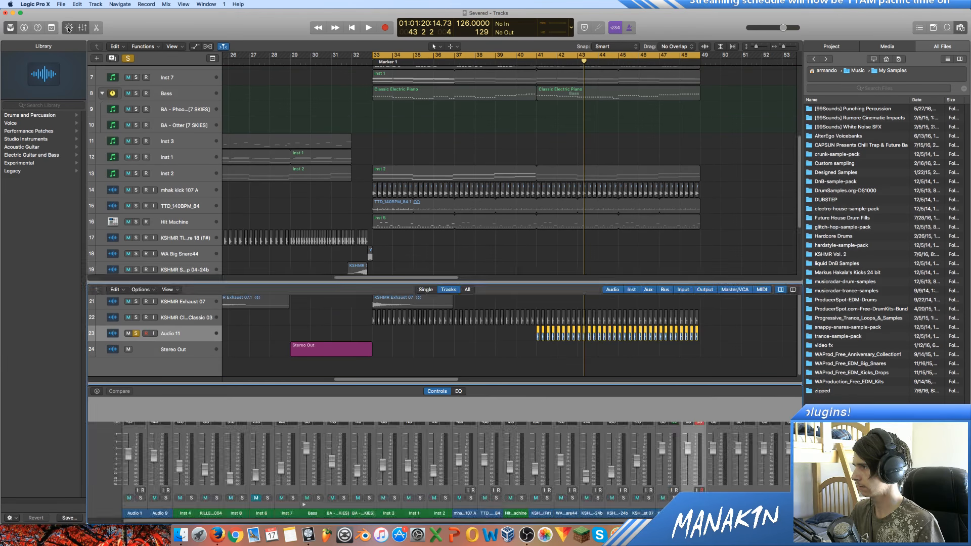
pyautogui.click(24, 27)
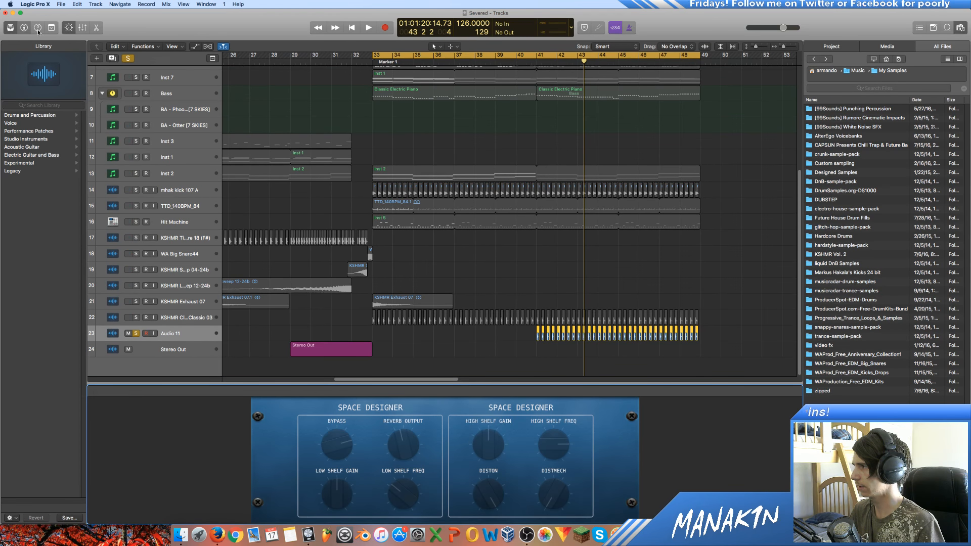
pyautogui.click(12, 29)
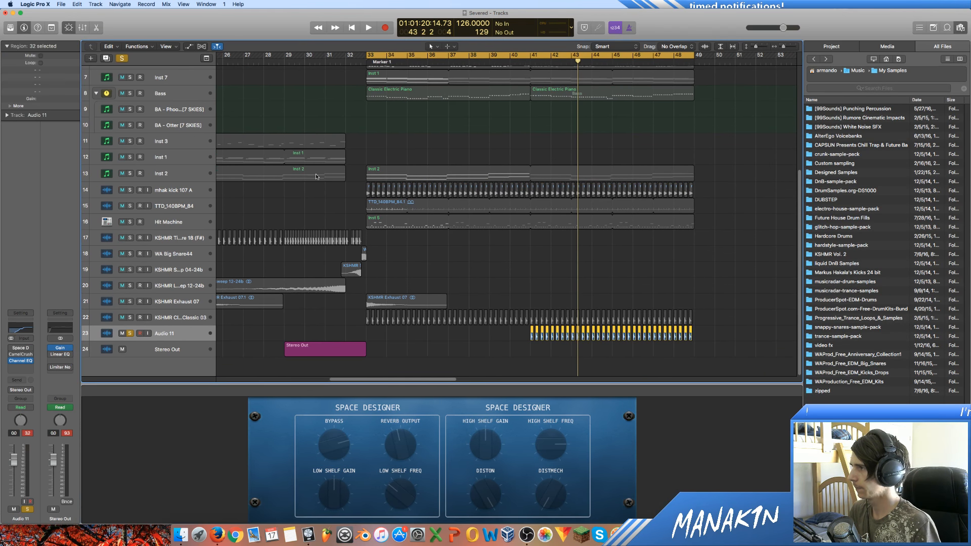
# Play the soloed Audio 11 track from bar 41, stop, and set the gain of all its regions to -6.0 dB.
pyautogui.click(608, 267)
pyautogui.press('space')
pyautogui.press('space')
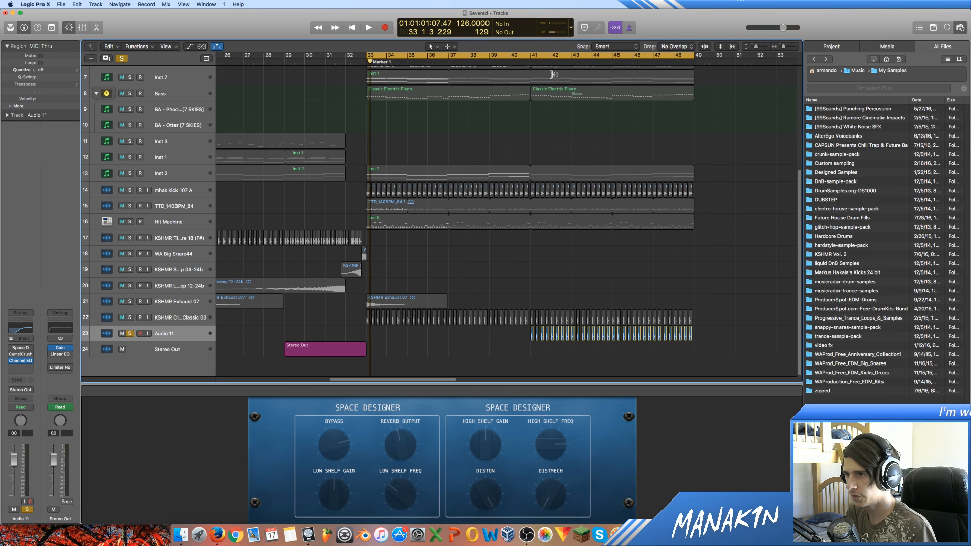
pyautogui.click(525, 61)
pyautogui.press('space')
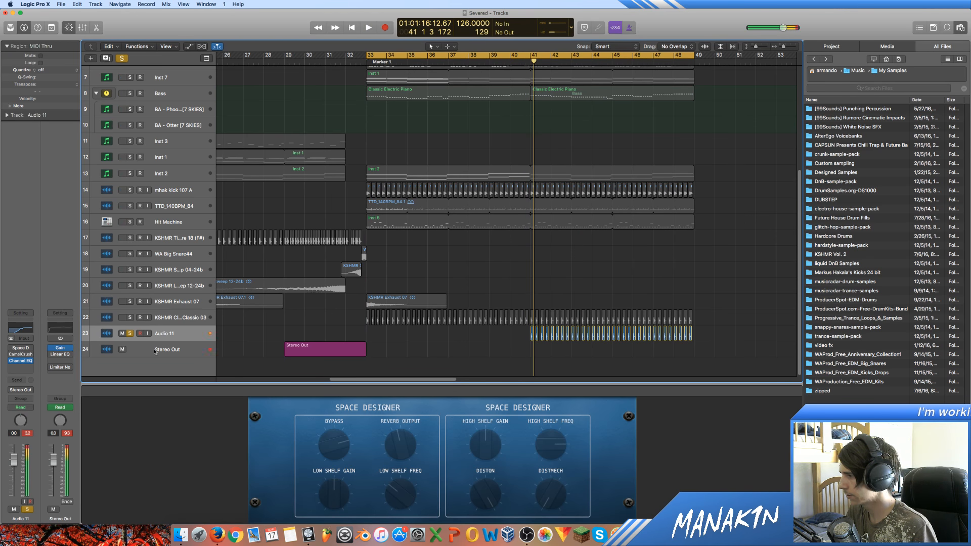
pyautogui.click(200, 334)
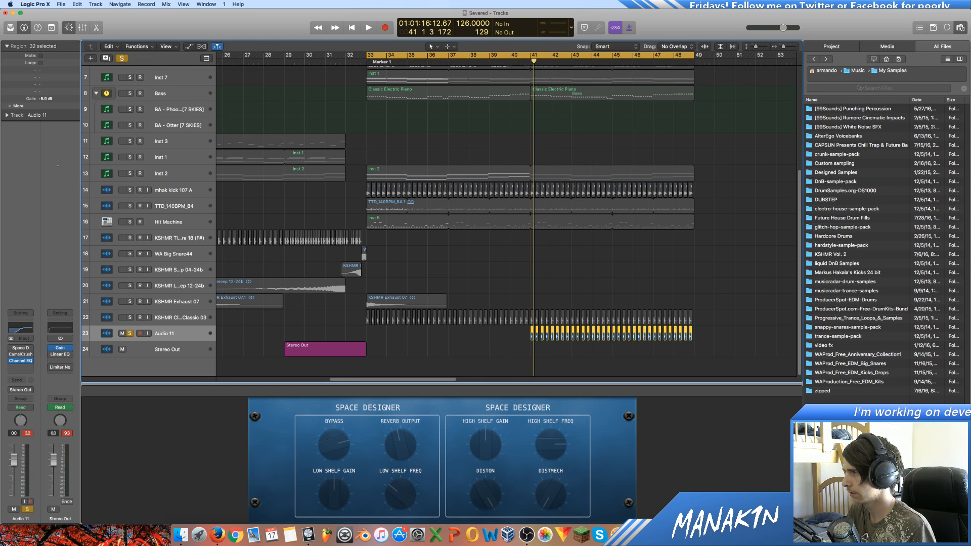
# Unsolo Audio 11 during playback from bar 39, stop playback, and lower the track's volume to -10.0 dB.
pyautogui.click(491, 63)
pyautogui.press('space')
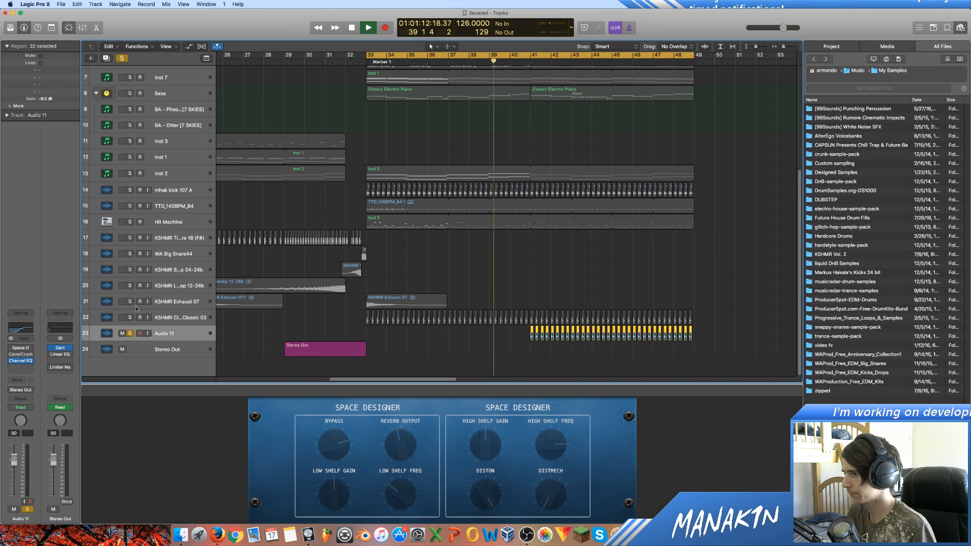
pyautogui.click(131, 333)
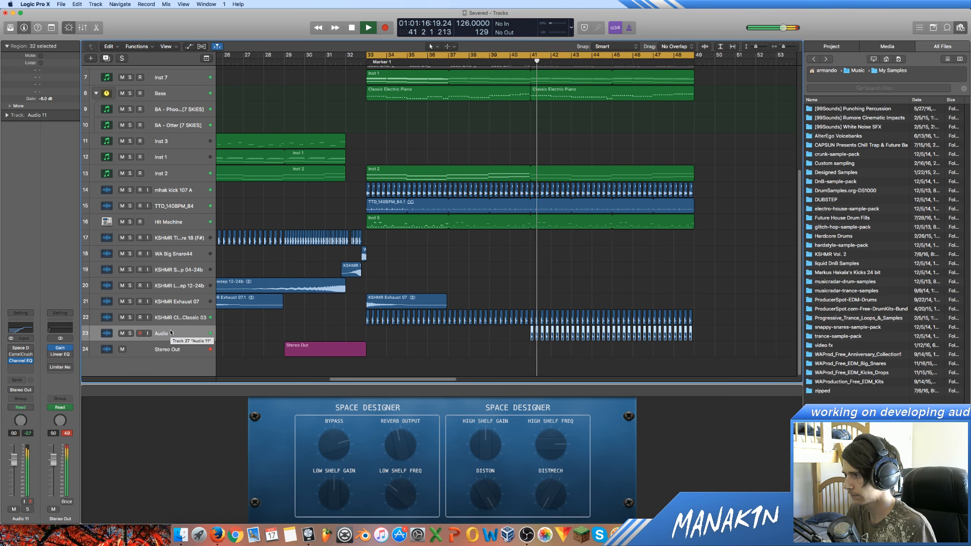
pyautogui.press('space')
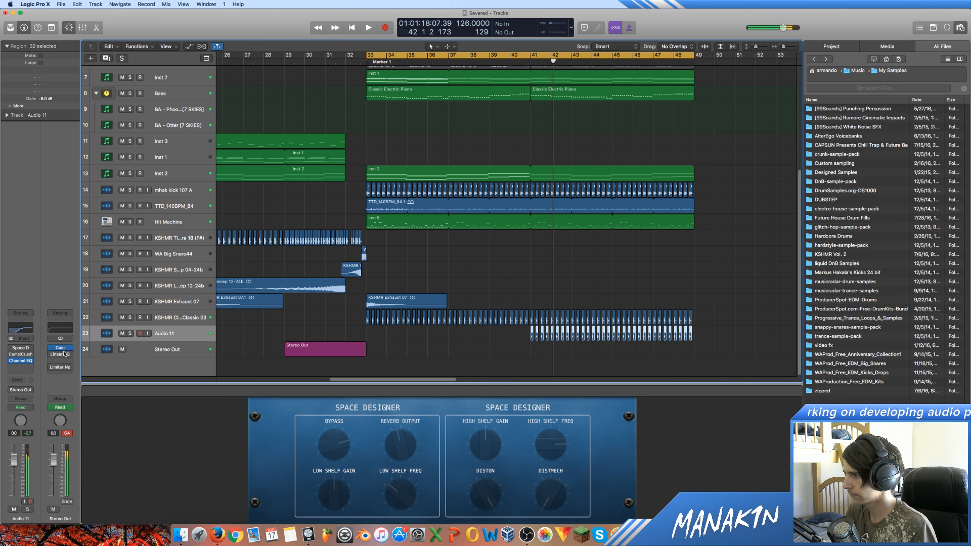
pyautogui.moveTo(14, 461); pyautogui.dragTo(13, 478)
# Delete every other region on the Audio 11 track from bar 41 to bar 49, starting with the first.
pyautogui.click(531, 337)
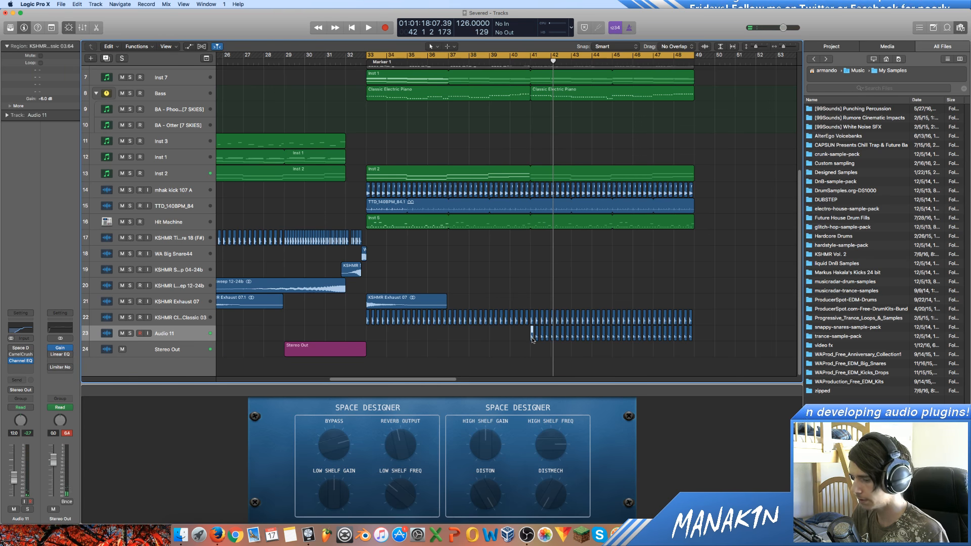
pyautogui.press('Delete')
pyautogui.click(541, 333)
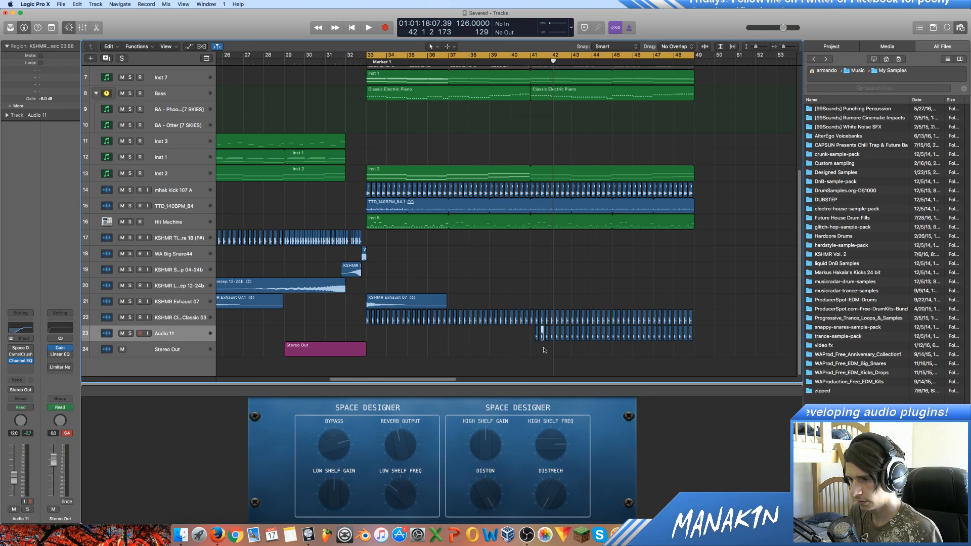
pyautogui.press('Delete')
pyautogui.click(552, 335)
pyautogui.press('Delete')
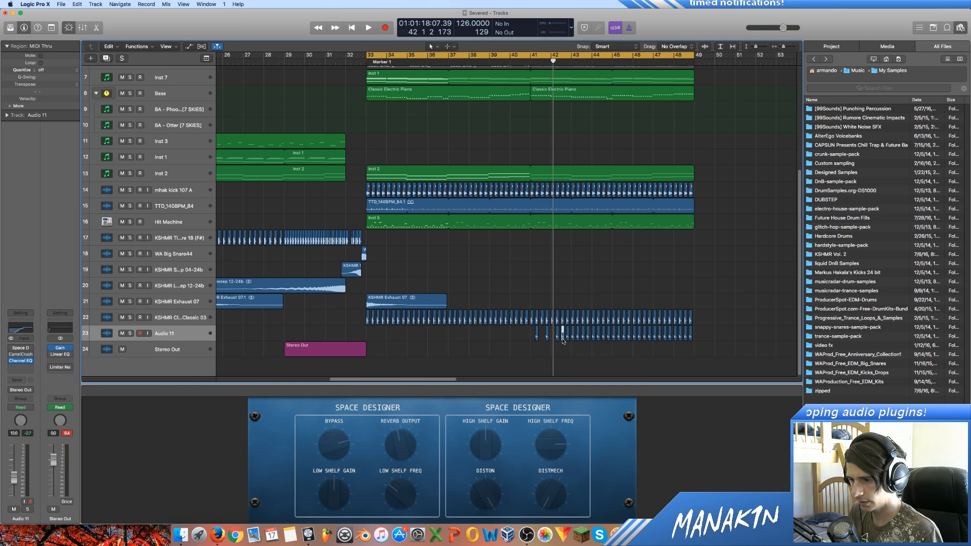
pyautogui.press('Delete')
pyautogui.click(573, 338)
pyautogui.press('Delete')
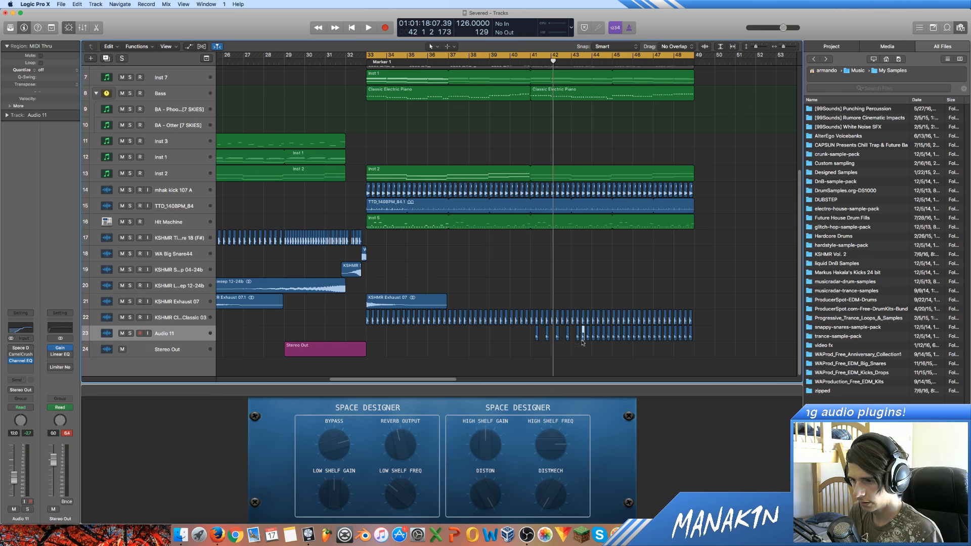
pyautogui.press('Delete')
pyautogui.click(593, 338)
pyautogui.press('Delete')
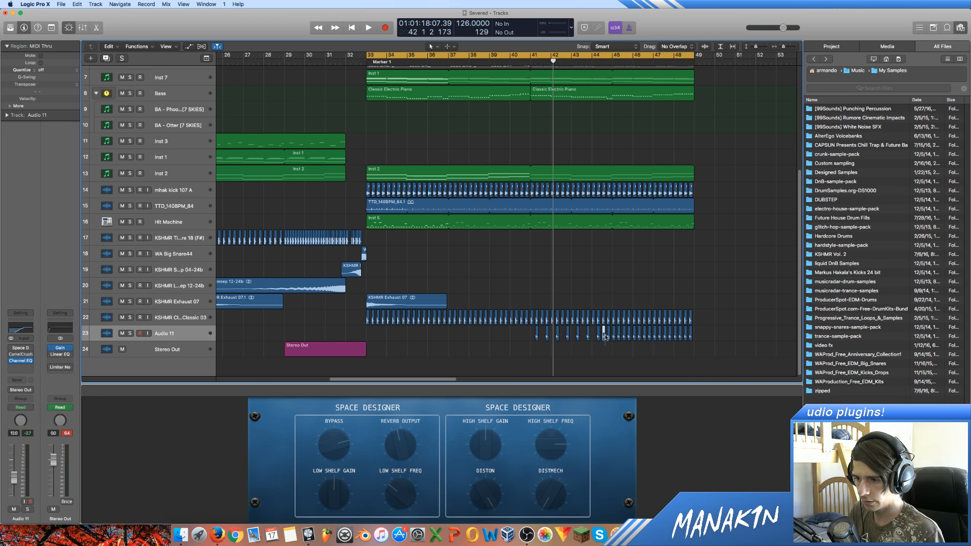
pyautogui.click(614, 335)
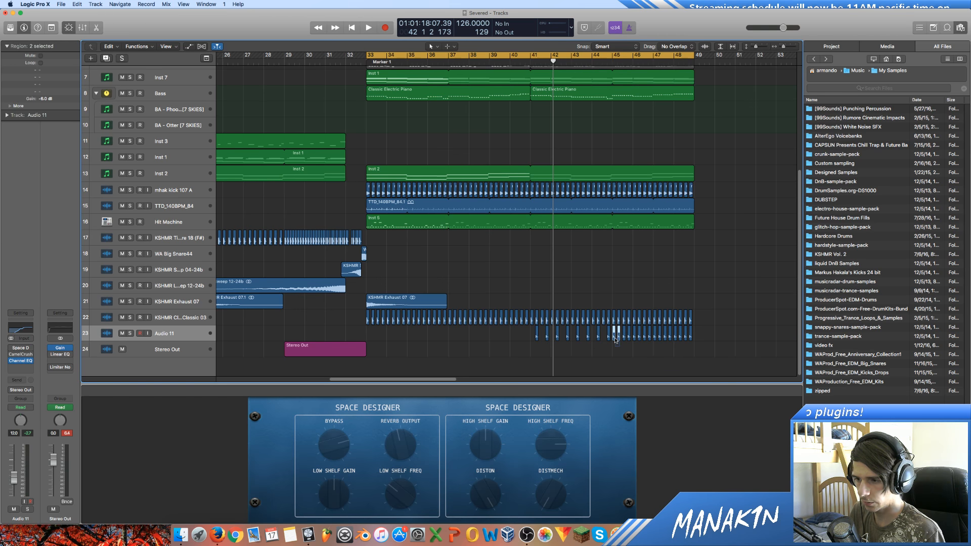
pyautogui.press('Delete')
pyautogui.click(614, 337)
pyautogui.press('Delete')
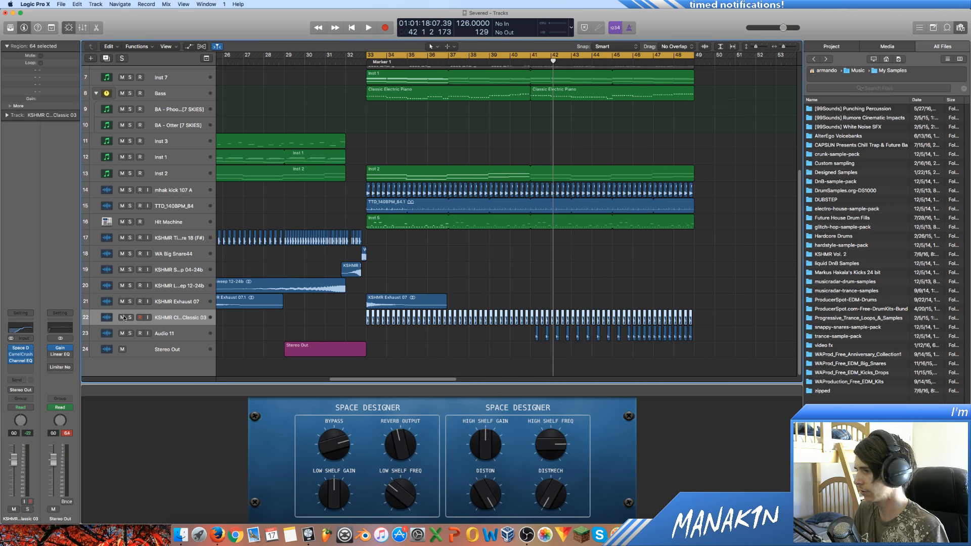
pyautogui.click(635, 346)
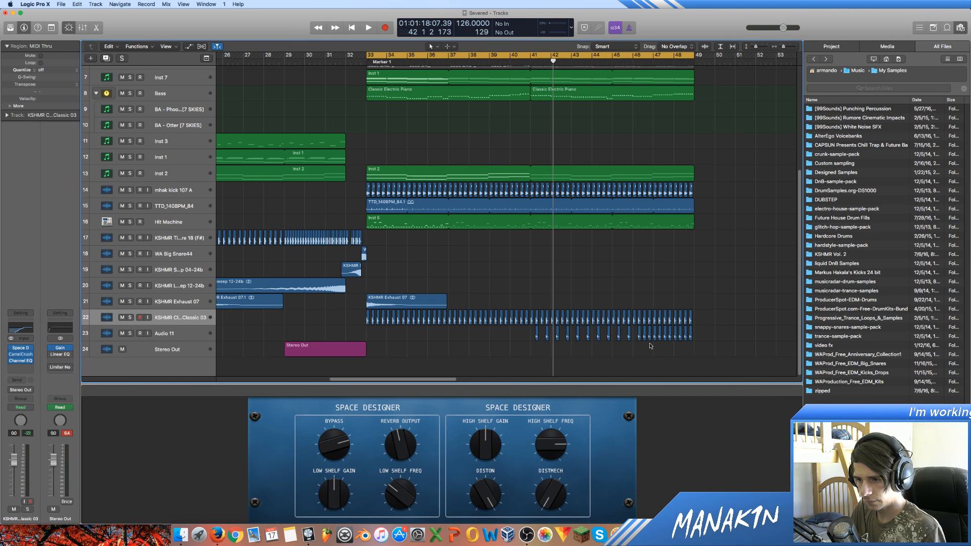
pyautogui.click(644, 331)
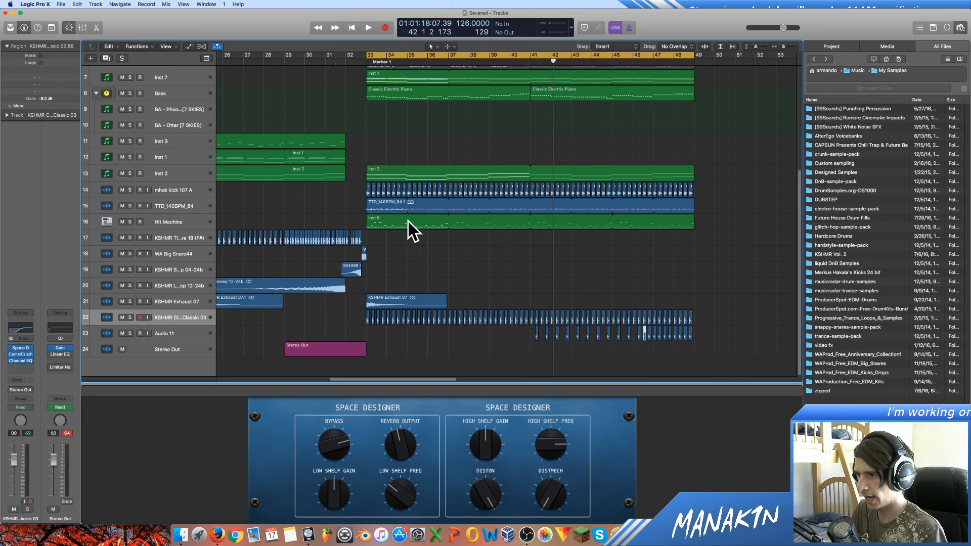
pyautogui.click(658, 348)
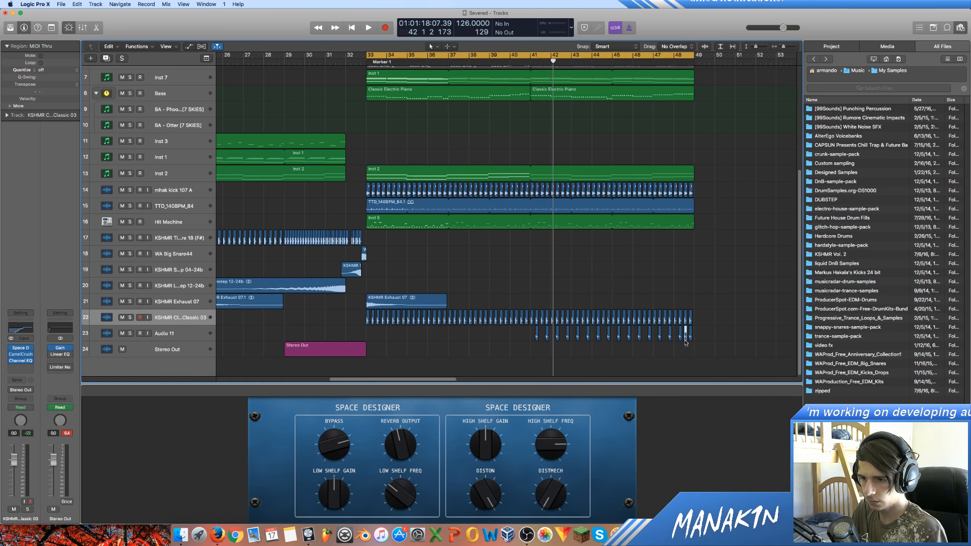
# Play the drop from bar 33, muting and unmuting the KSHMR Classic 03 track on row 22 to compare.
pyautogui.press('space')
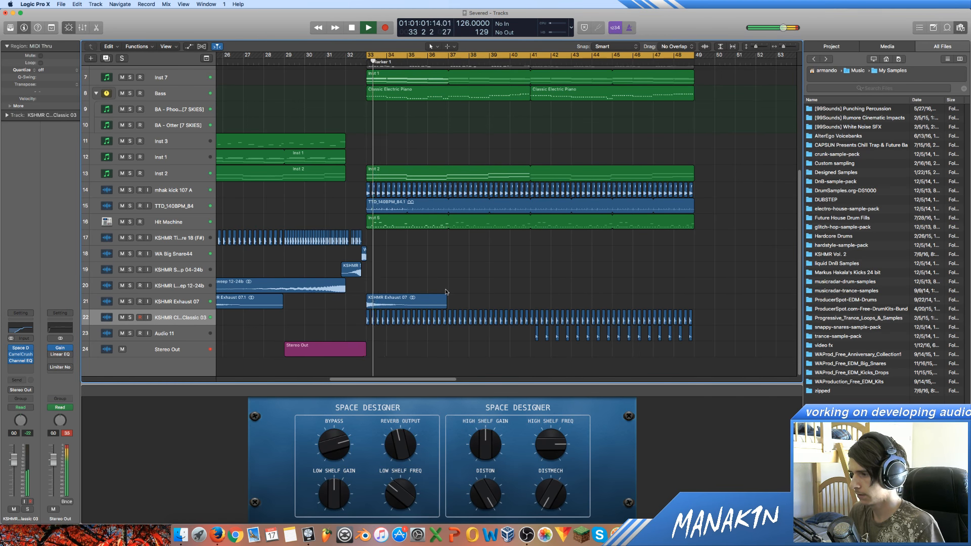
pyautogui.click(122, 318)
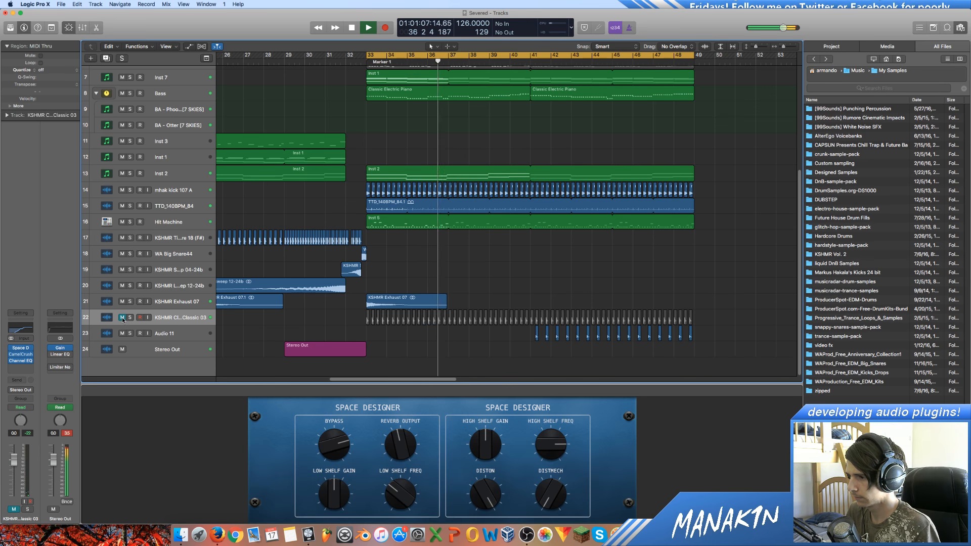
pyautogui.click(122, 318)
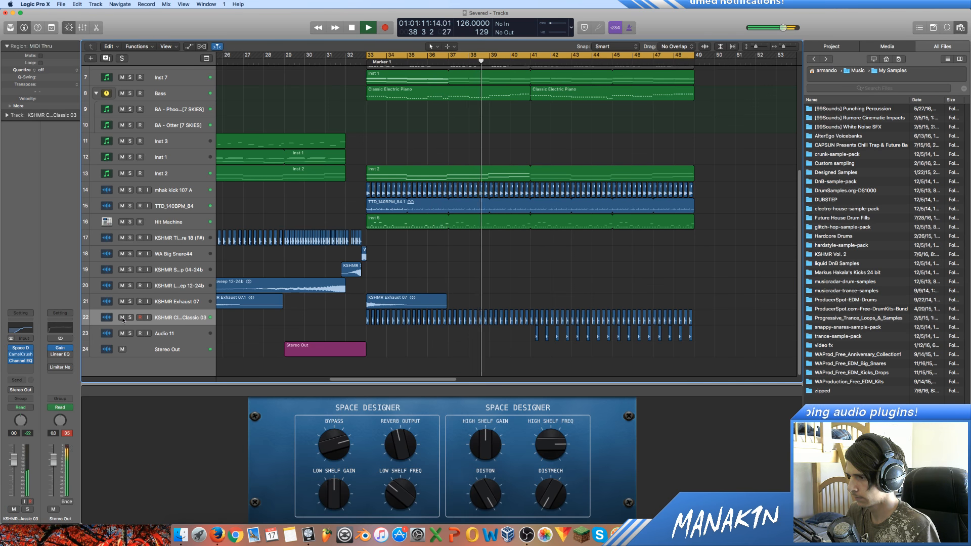
# Set the Audio 11 track's volume to -10.2 dB during playback, then stop playback and deselect its regions.
pyautogui.click(184, 329)
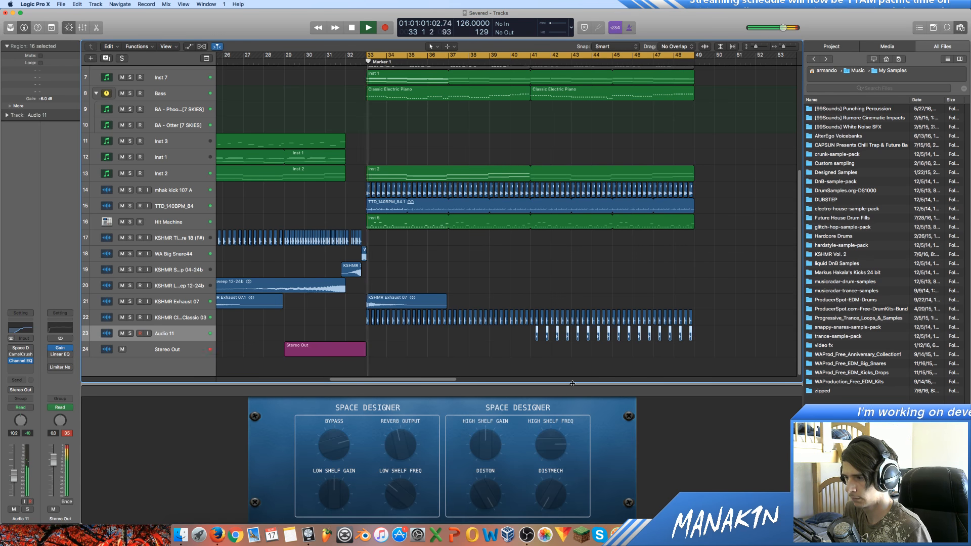
pyautogui.press('space')
pyautogui.click(491, 345)
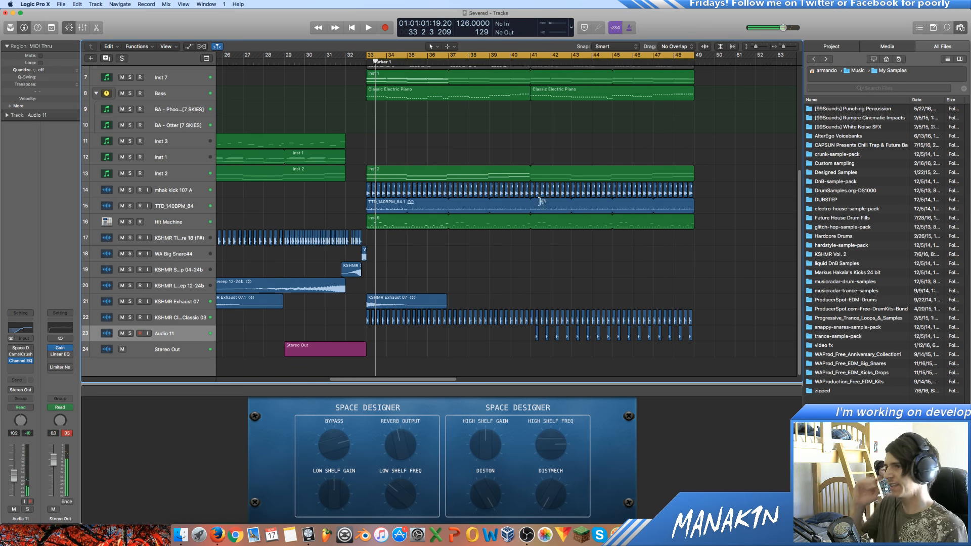
# Remove Space Designer, CamelCrusher and Channel EQ from the Audio 11 track and delete all its remaining regions.
pyautogui.click(180, 332)
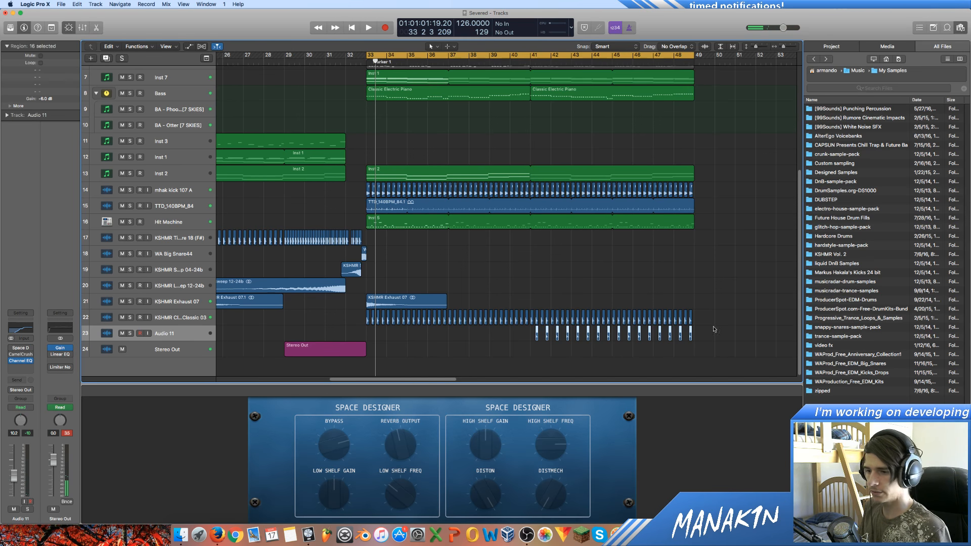
pyautogui.moveTo(735, 342); pyautogui.dragTo(478, 333)
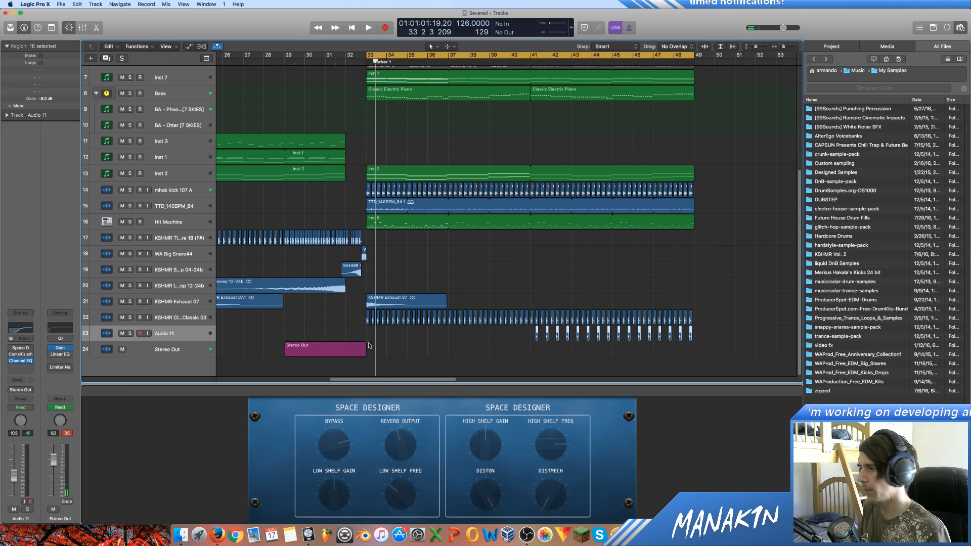
pyautogui.click(30, 355)
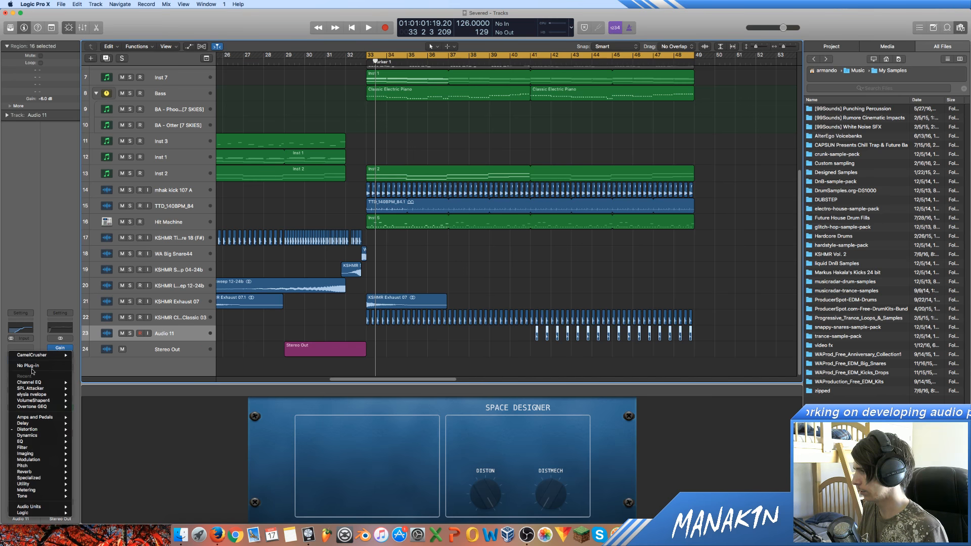
pyautogui.click(30, 366)
pyautogui.click(31, 361)
pyautogui.click(30, 370)
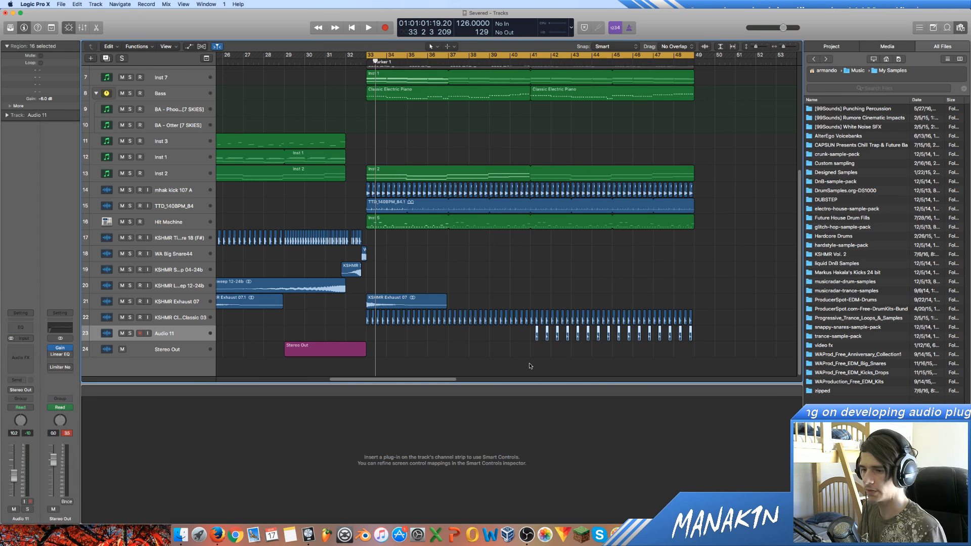
pyautogui.moveTo(735, 336); pyautogui.dragTo(500, 338)
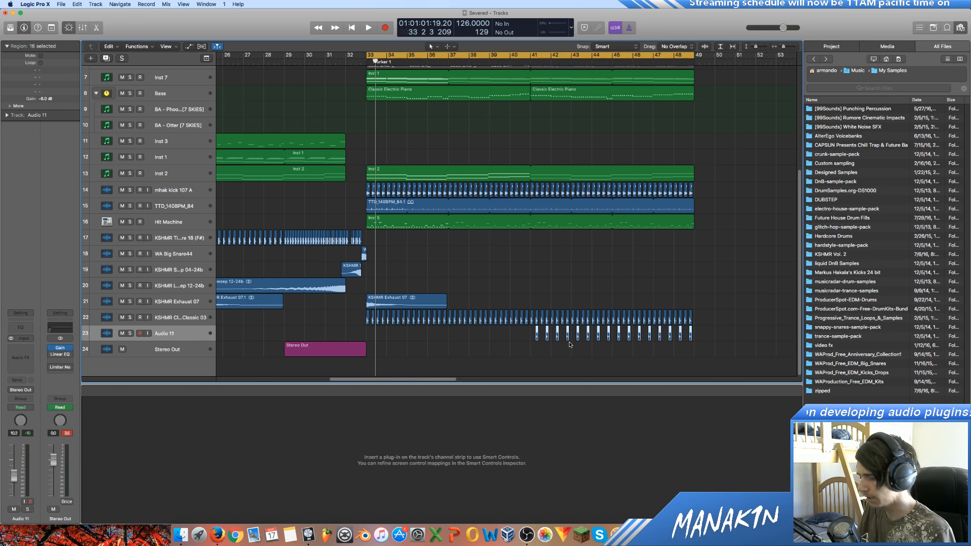
pyautogui.press('Delete')
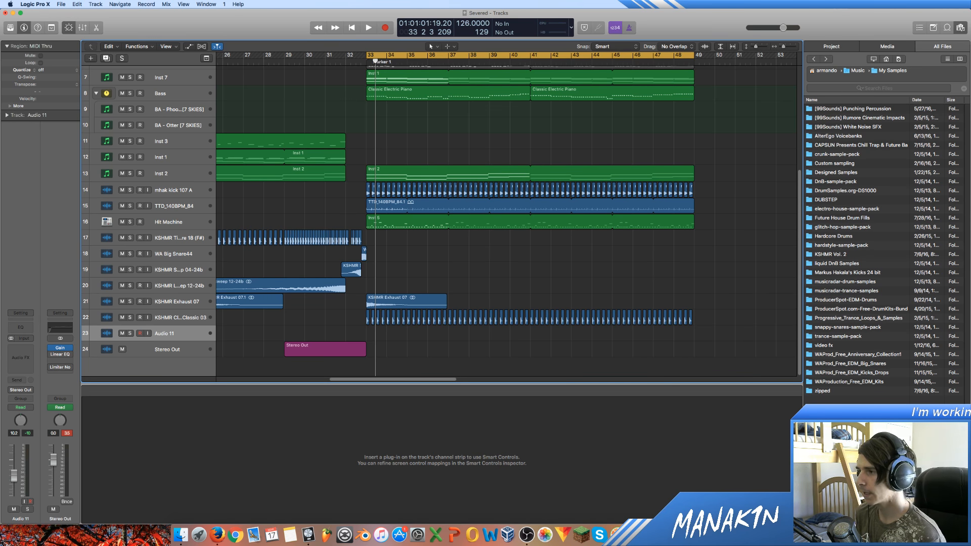
pyautogui.hscroll(-5, 620, 247)
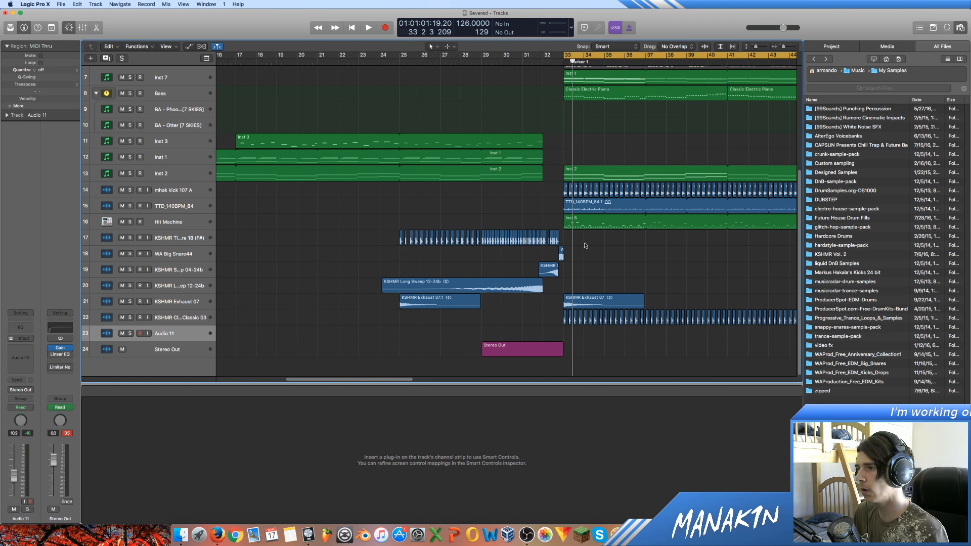
pyautogui.hscroll(4, 628, 251)
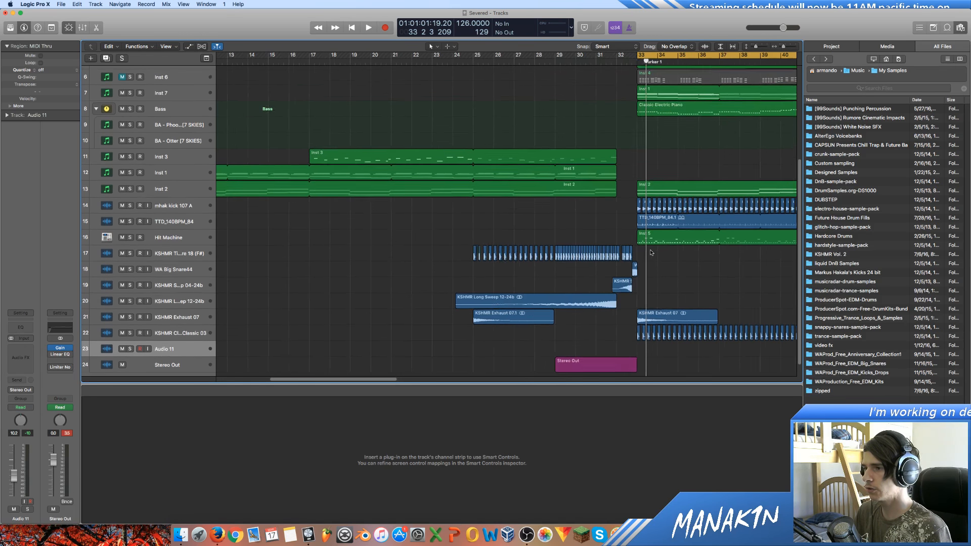
pyautogui.scroll(1, 652, 257)
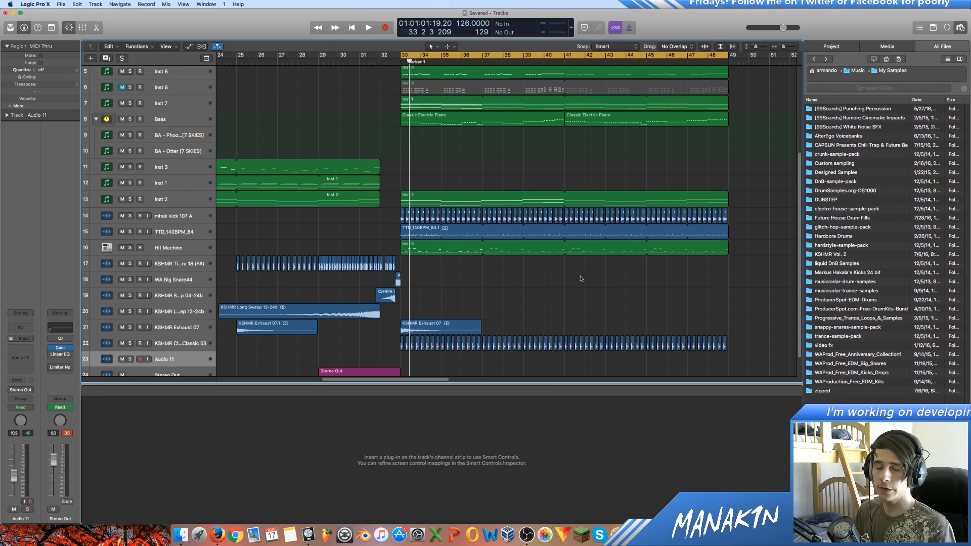
pyautogui.scroll(2, 580, 278)
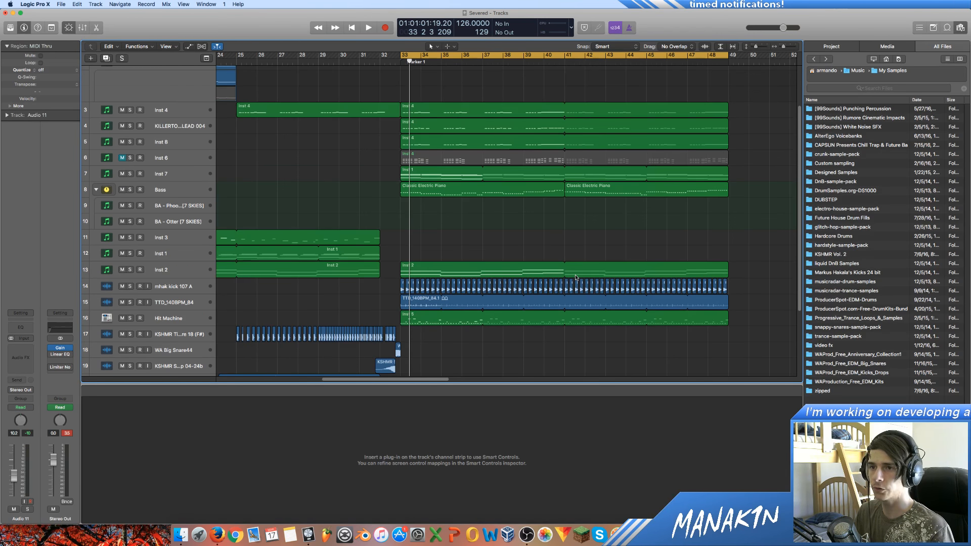
pyautogui.scroll(-2, 575, 278)
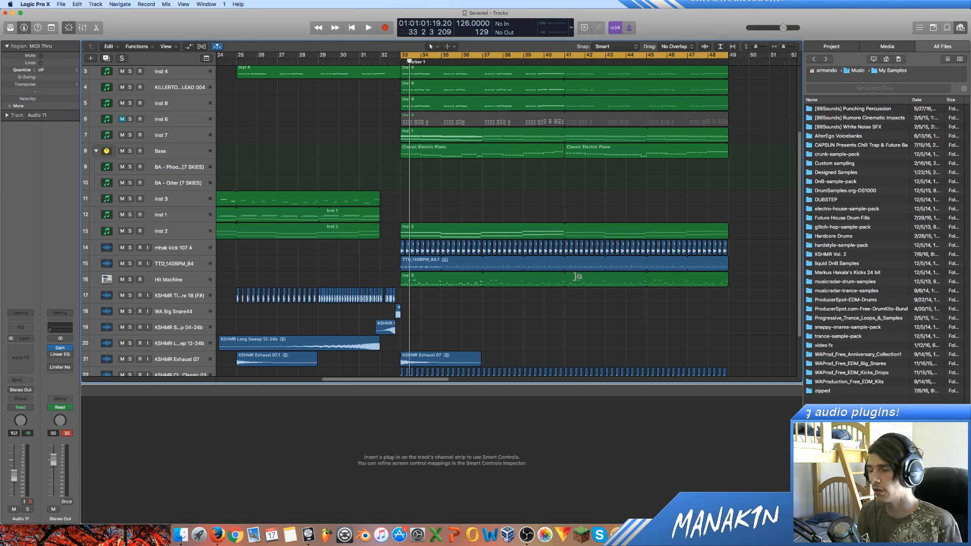
pyautogui.scroll(-4, 575, 277)
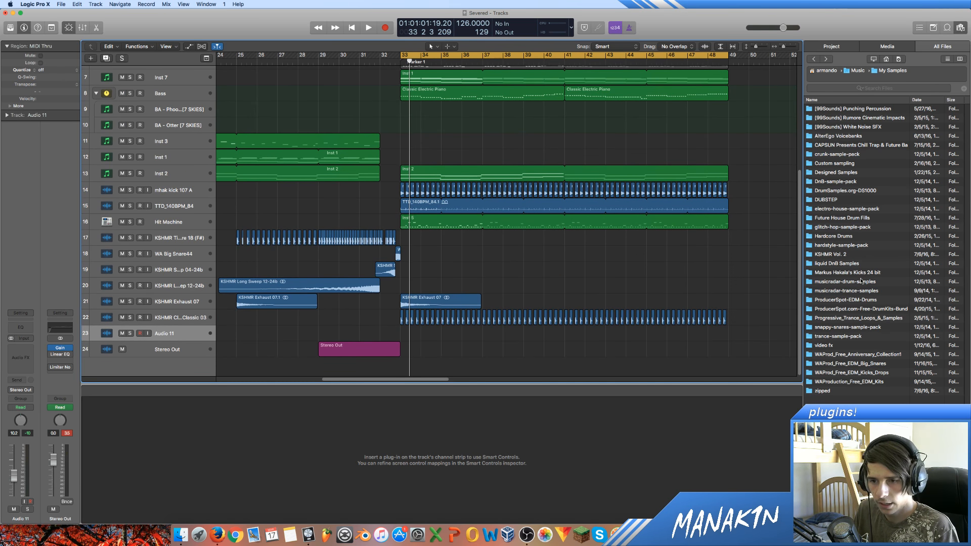
# Open the EDM Claps folder in ProducerSpot-EDM-Drums and audition the samples edm-clap-01 through edm-clap-05.
pyautogui.doubleClick(861, 300)
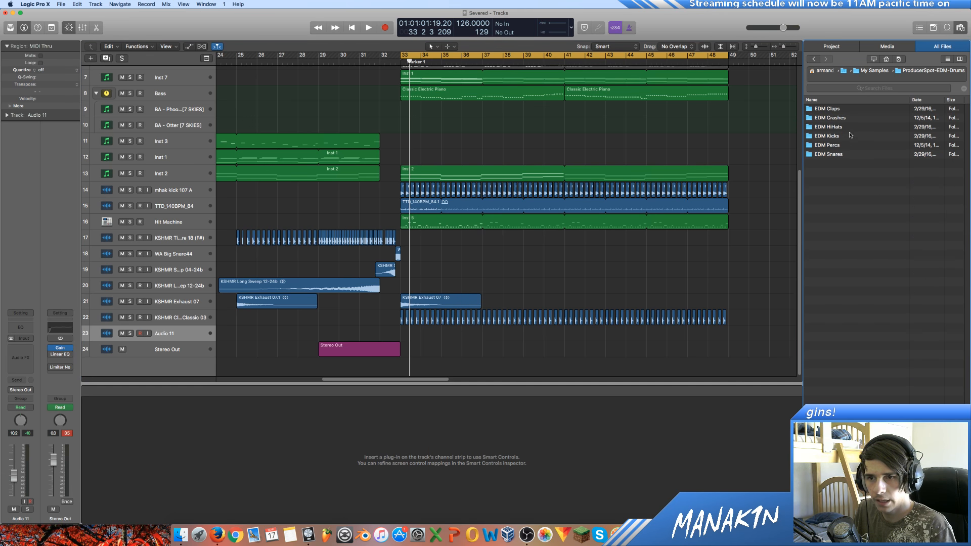
pyautogui.click(859, 111)
pyautogui.doubleClick(859, 111)
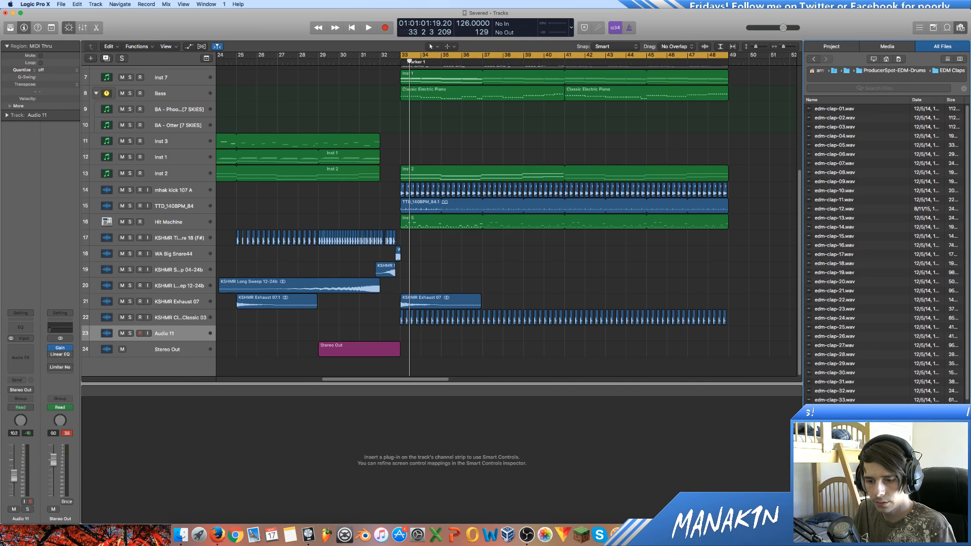
pyautogui.press('Down')
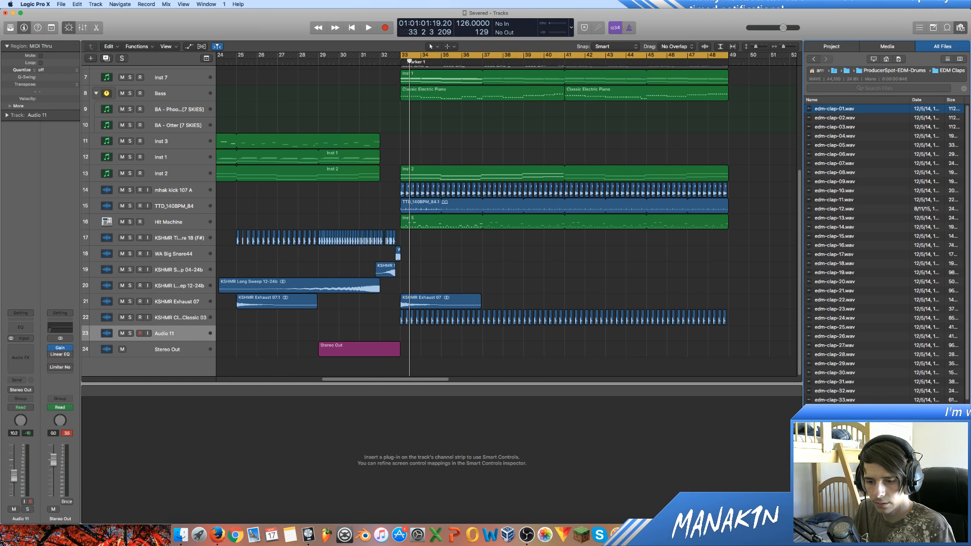
pyautogui.click(860, 119)
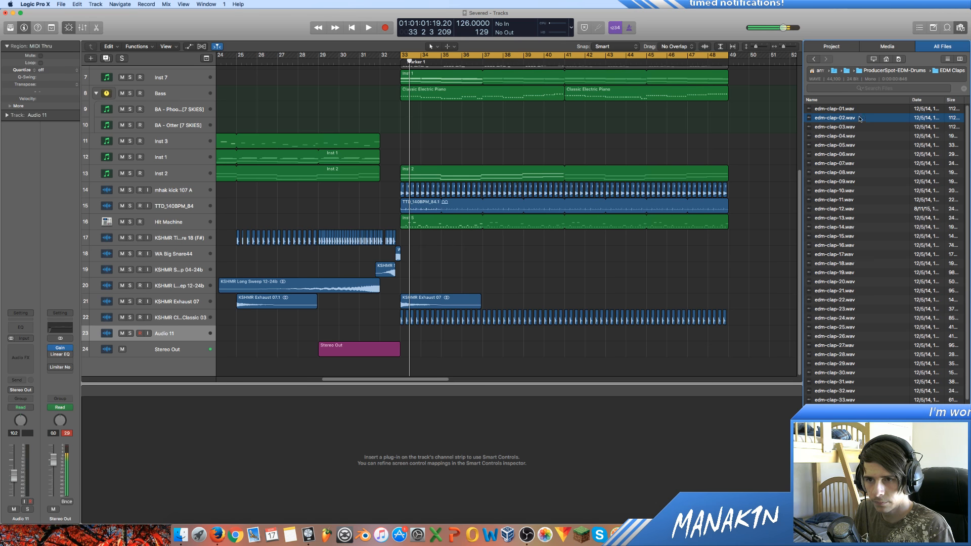
pyautogui.click(861, 146)
pyautogui.click(862, 137)
pyautogui.click(863, 126)
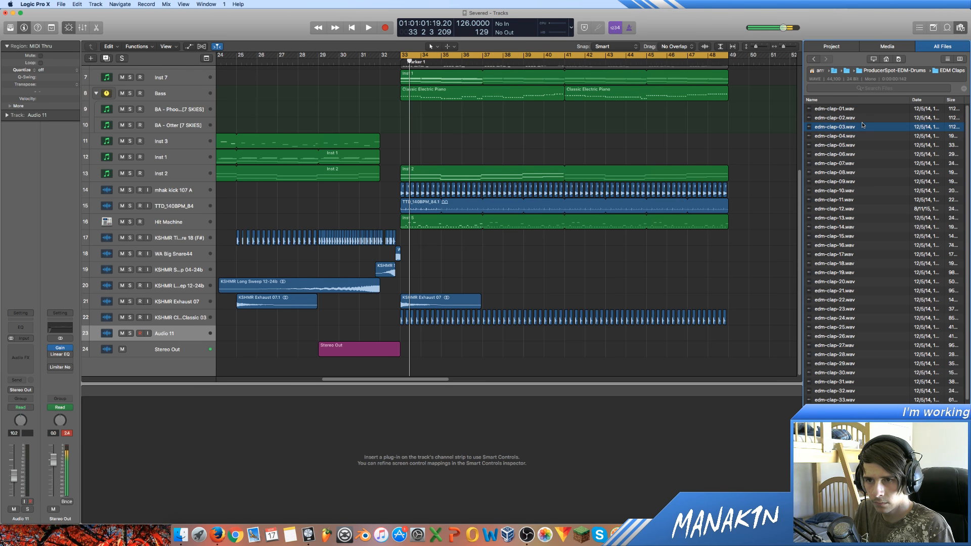
pyautogui.click(862, 118)
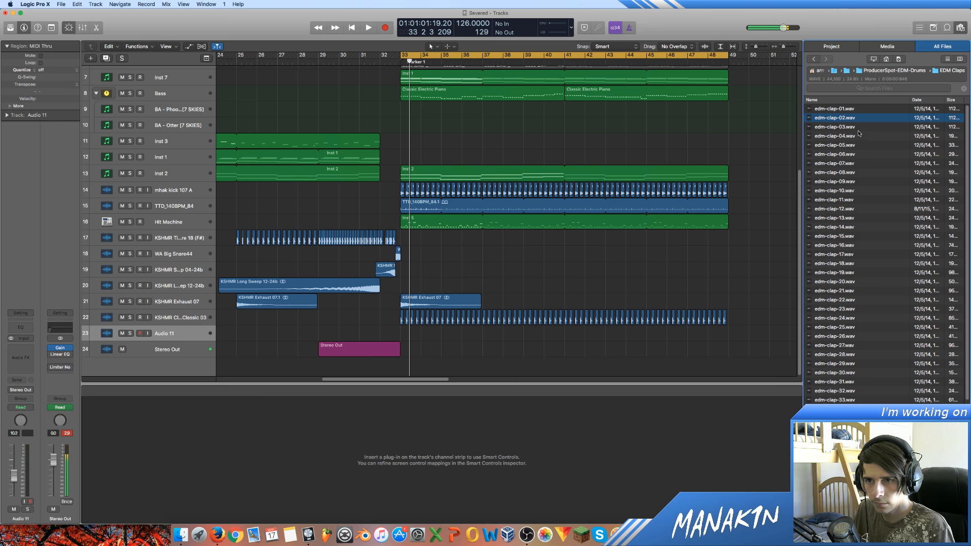
pyautogui.click(861, 144)
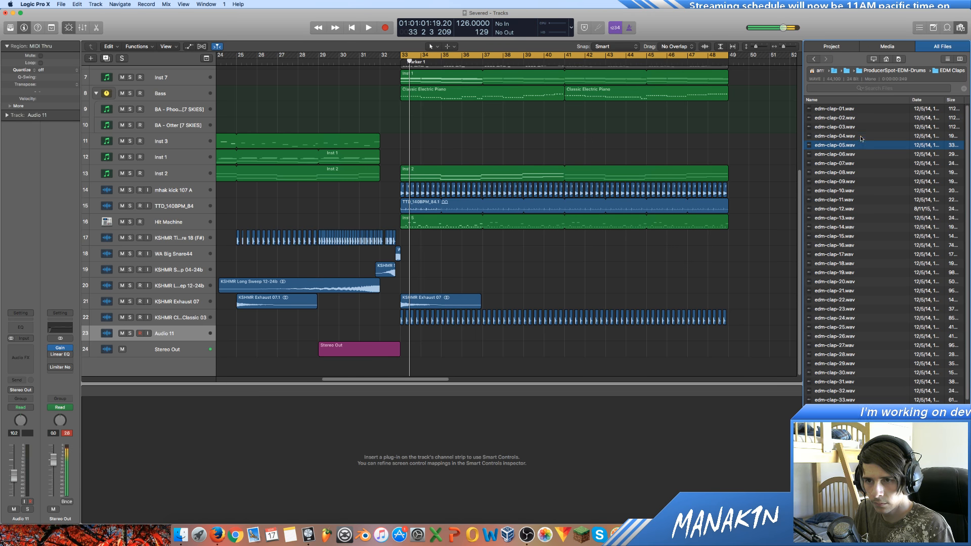
pyautogui.click(862, 136)
pyautogui.click(861, 144)
# Place edm-clap-05 on the empty track 23 and copy it into evenly spaced hits running from bar 41 to bar 49.
pyautogui.moveTo(861, 144); pyautogui.dragTo(591, 340)
pyautogui.moveTo(661, 327); pyautogui.dragTo(612, 338)
pyautogui.moveTo(698, 336); pyautogui.dragTo(558, 338)
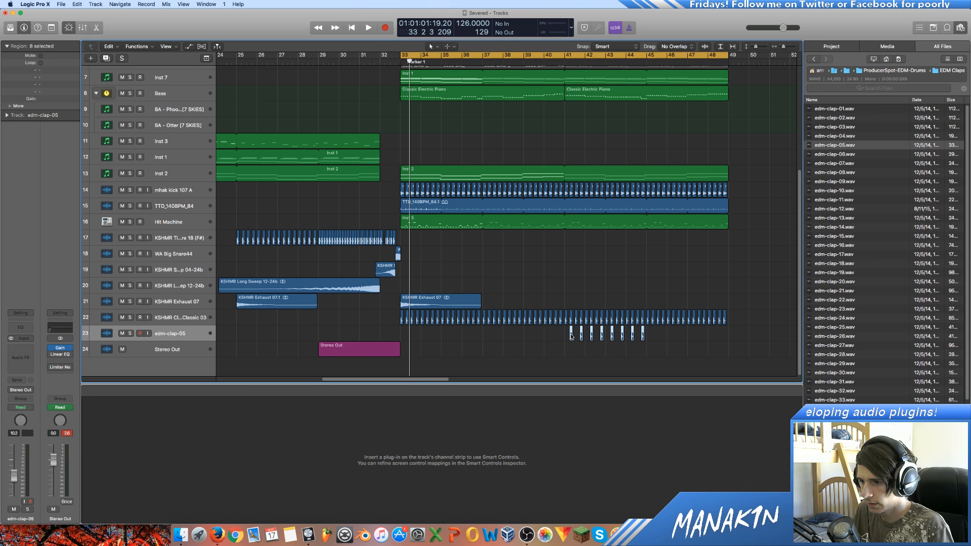
pyautogui.press('super+r')
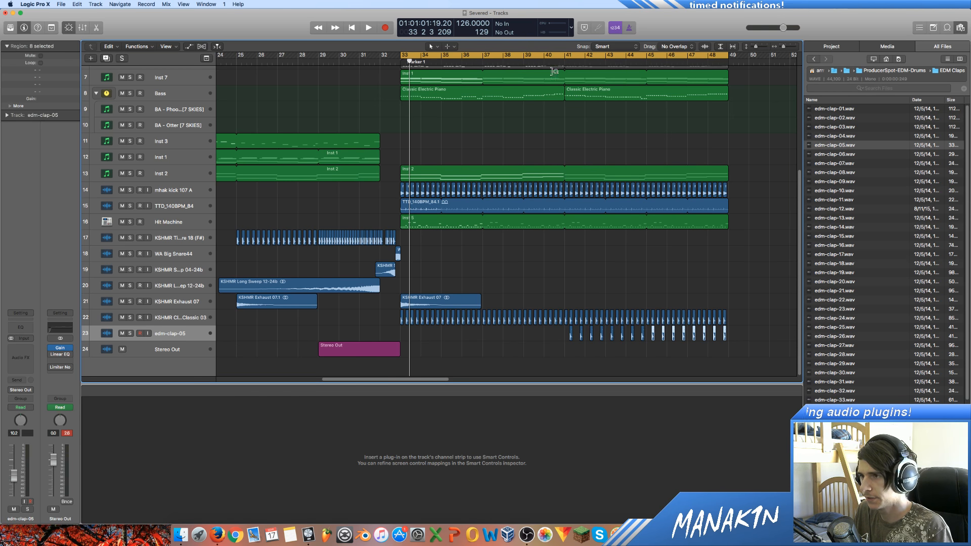
# Move the playhead to bar 39 and set the gain of all edm-clap-05 regions to -7 dB.
pyautogui.click(537, 62)
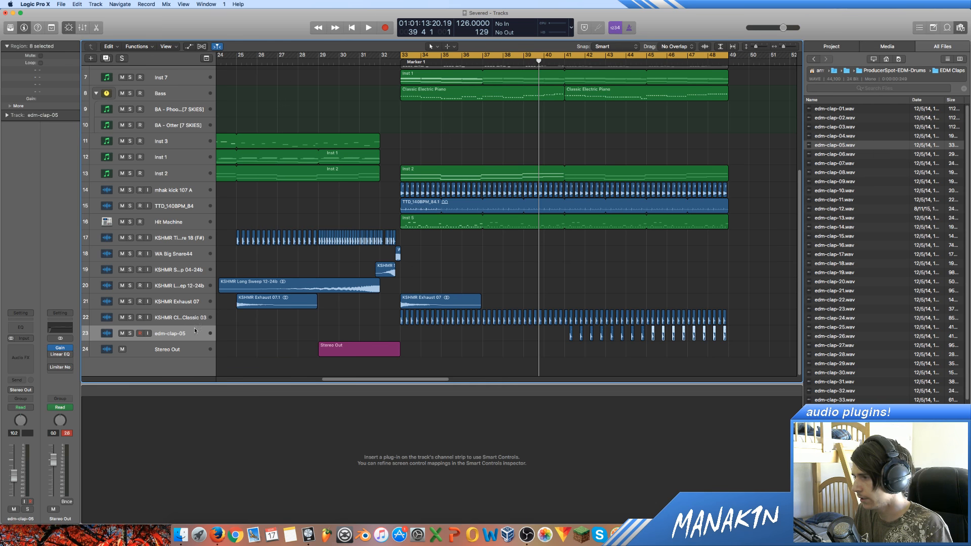
pyautogui.click(194, 330)
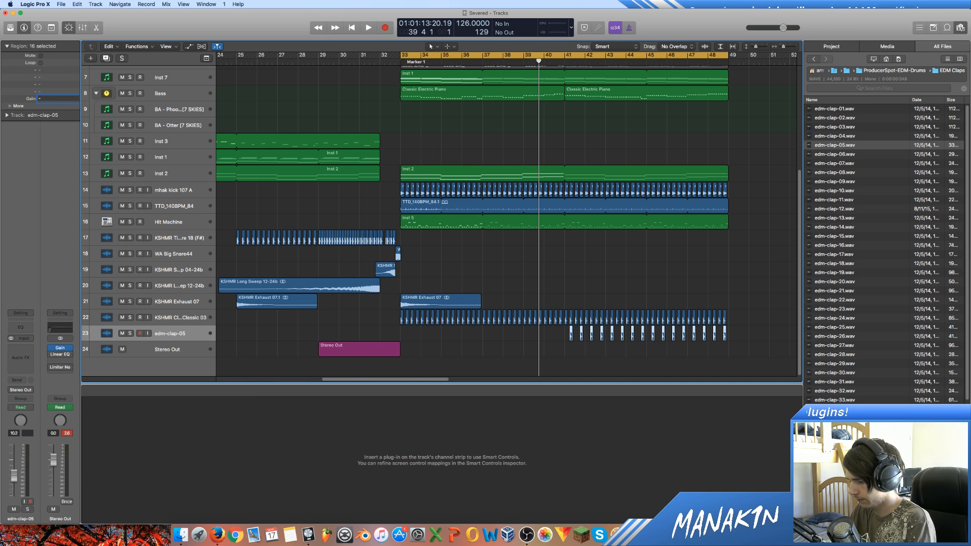
pyautogui.write('-7')
pyautogui.press('Return')
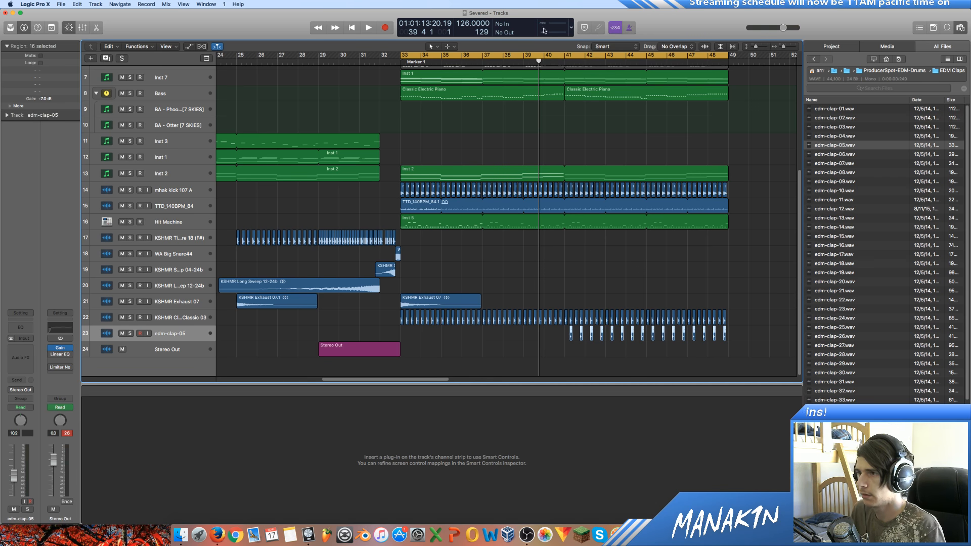
# Add Channel EQ to the edm-clap-05 track during playback, setting the upper peak band to 830 Hz and the low cut to 1620 Hz.
pyautogui.press('space')
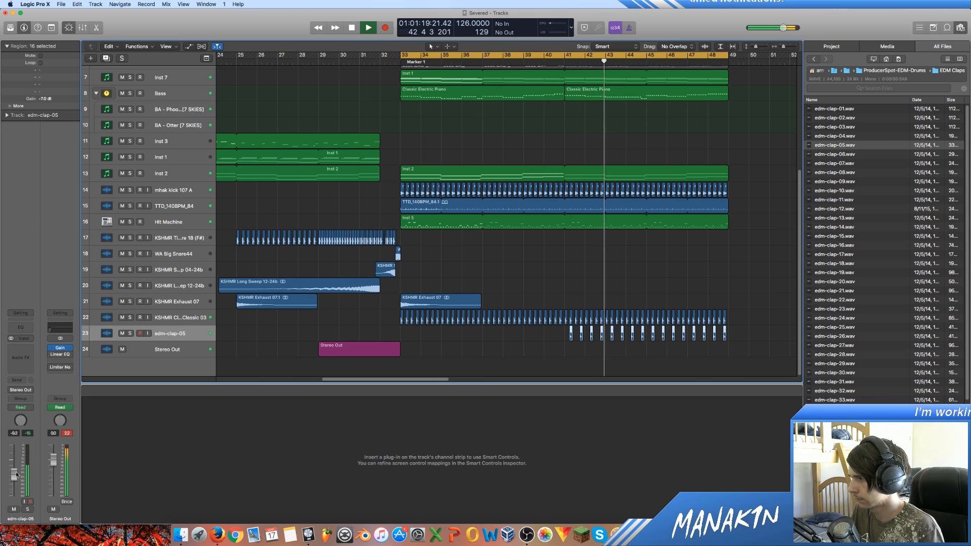
pyautogui.click(23, 329)
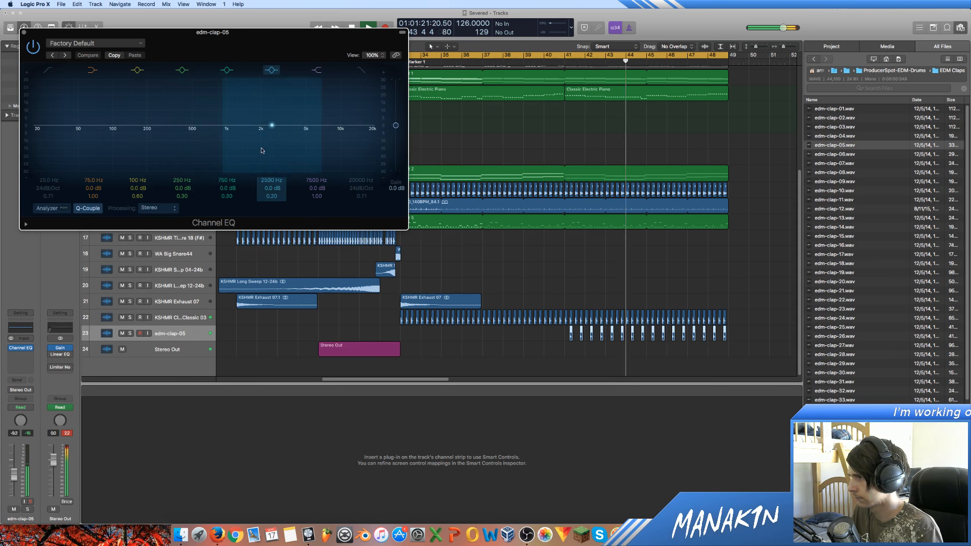
pyautogui.moveTo(258, 144); pyautogui.dragTo(200, 151)
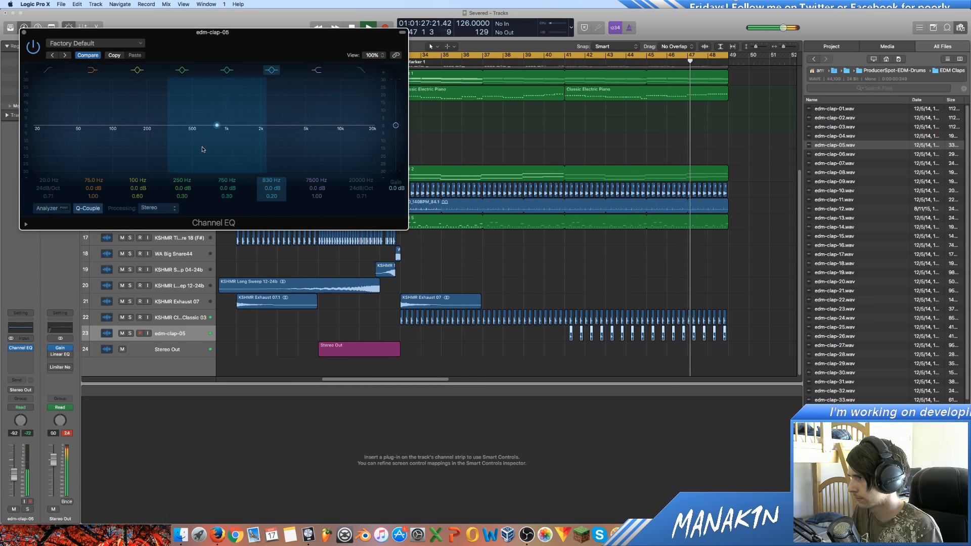
pyautogui.moveTo(62, 102); pyautogui.dragTo(277, 163)
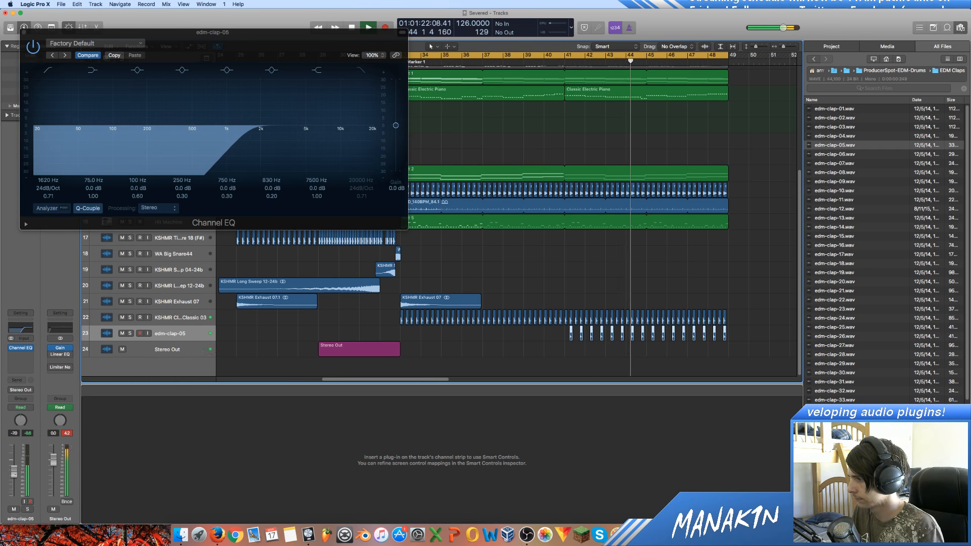
# Solo the edm-clap-05 track, cycle bars 41 to 49, and lower its low-cut frequency to 1160 Hz.
pyautogui.click(28, 508)
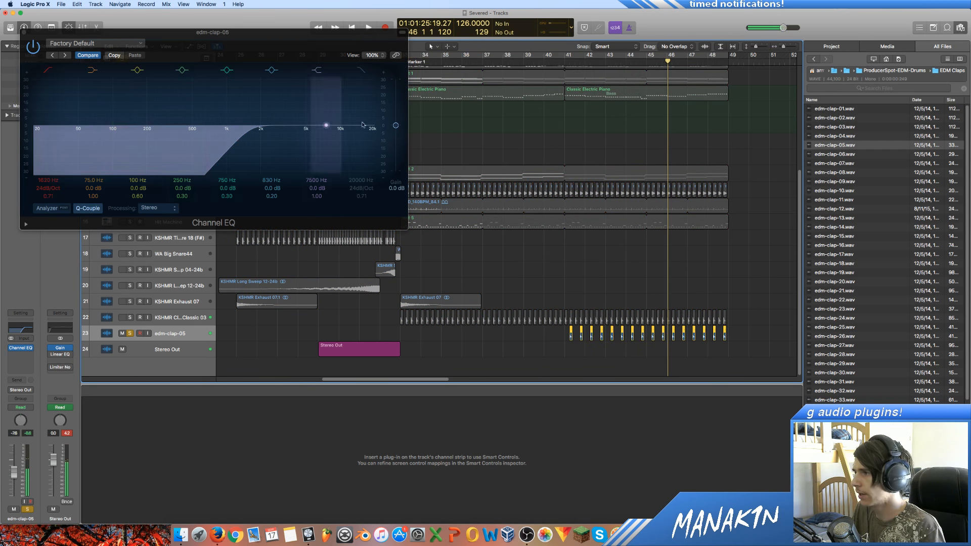
pyautogui.moveTo(565, 56); pyautogui.dragTo(728, 56)
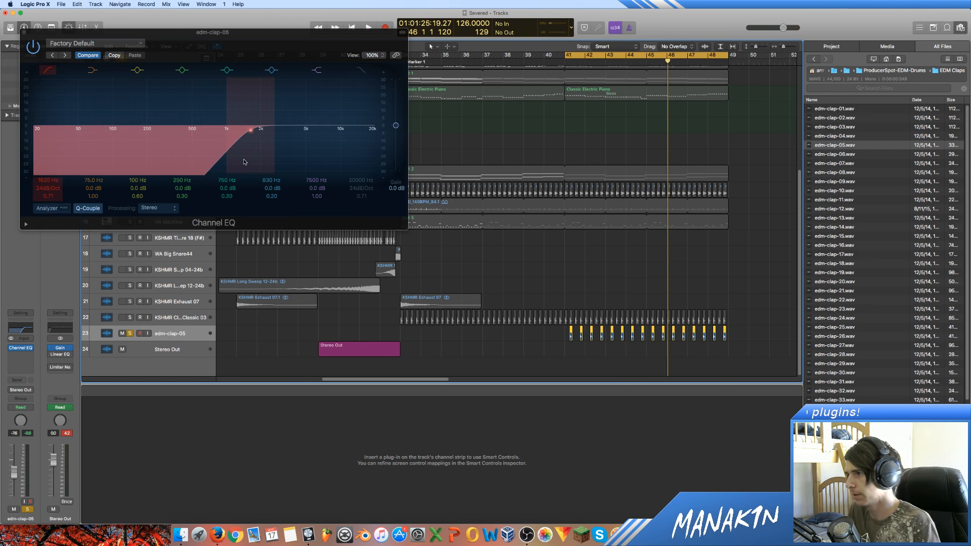
pyautogui.moveTo(245, 162)
pyautogui.mouseDown()
pyautogui.moveTo(214, 170)
pyautogui.moveTo(228, 170)
pyautogui.mouseUp()
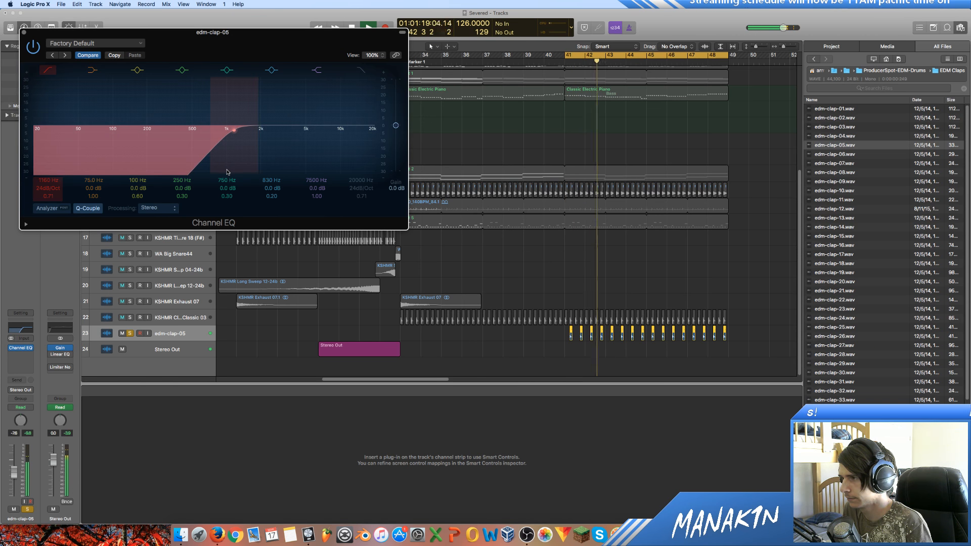
# Try an 18 dB/Oct low-cut slope, unsolo the clap track, and set the slope to 24 dB/Oct.
pyautogui.moveTo(49, 188); pyautogui.dragTo(49, 192)
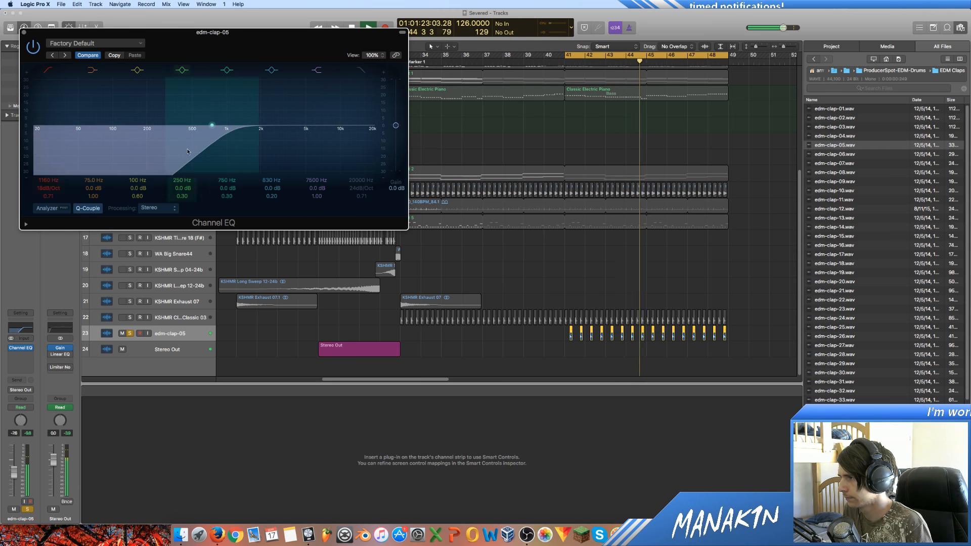
pyautogui.press('s')
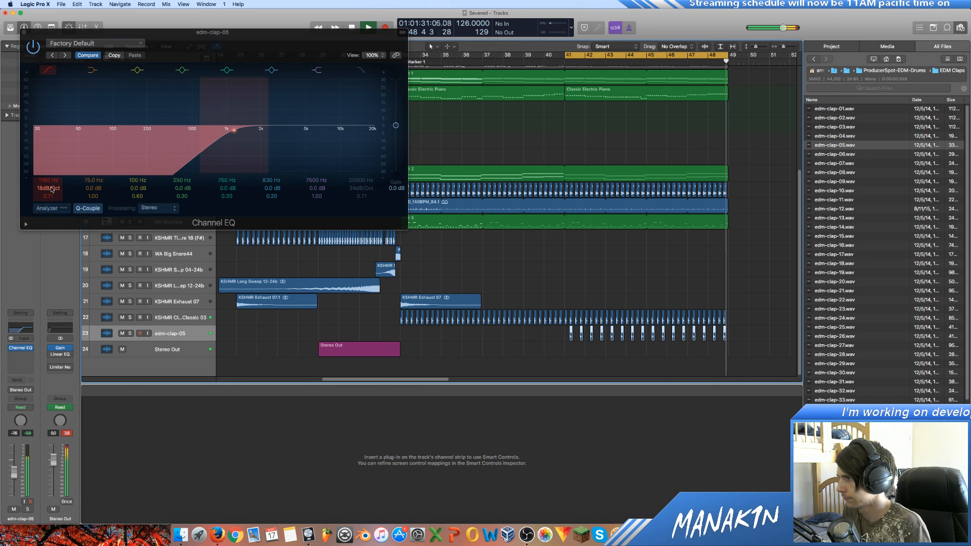
pyautogui.moveTo(48, 188); pyautogui.dragTo(48, 194)
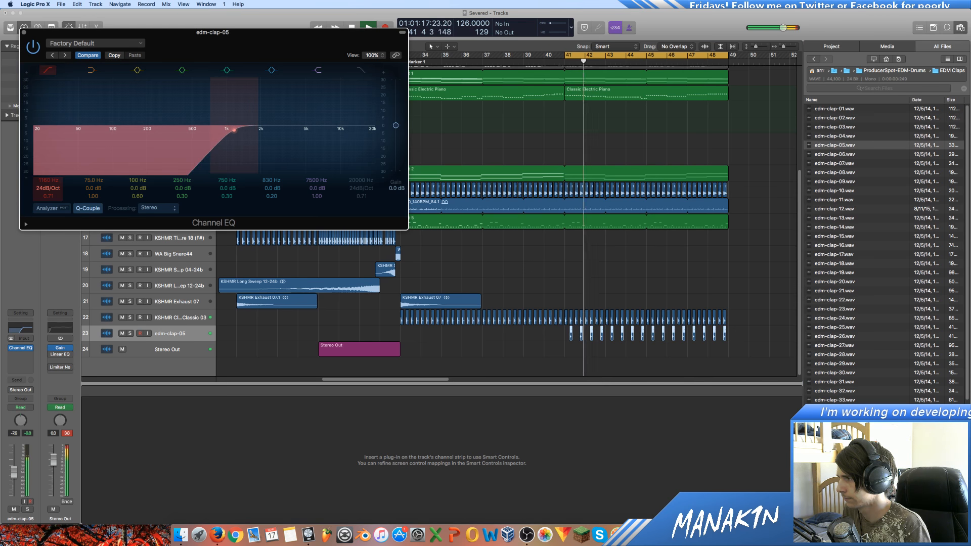
# Insert CamelCrusher in stereo after the Channel EQ on the edm-clap-05 track and lower its master volume slightly.
pyautogui.click(21, 354)
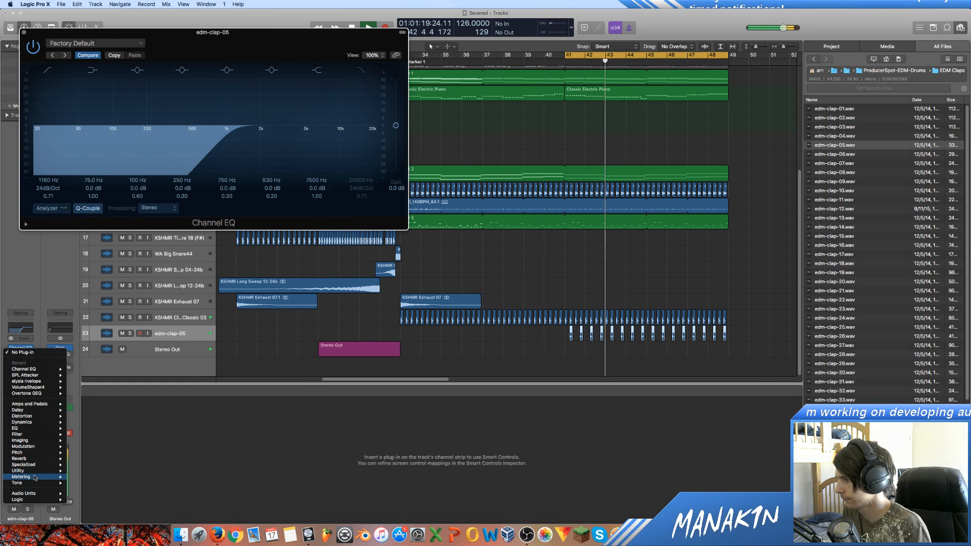
pyautogui.moveTo(48, 405)
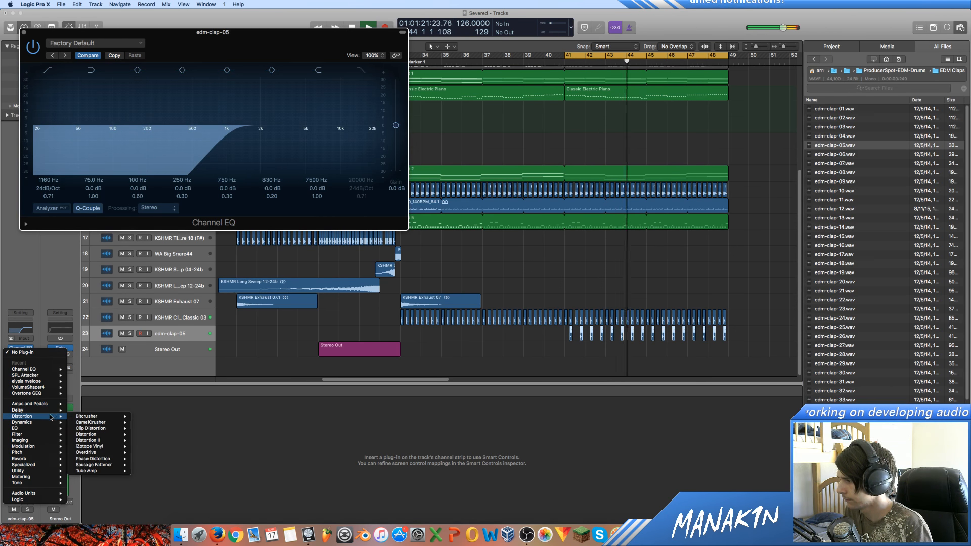
pyautogui.moveTo(110, 425)
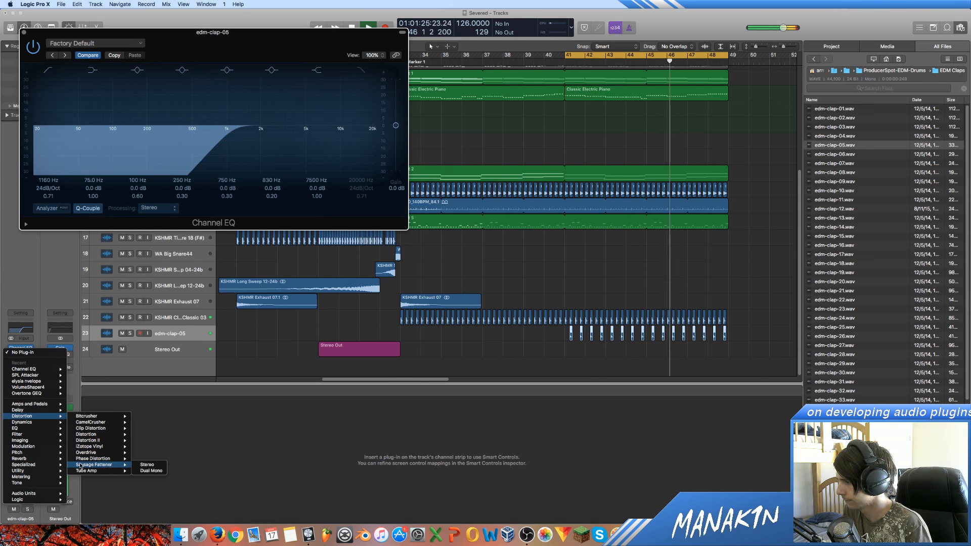
pyautogui.click(146, 422)
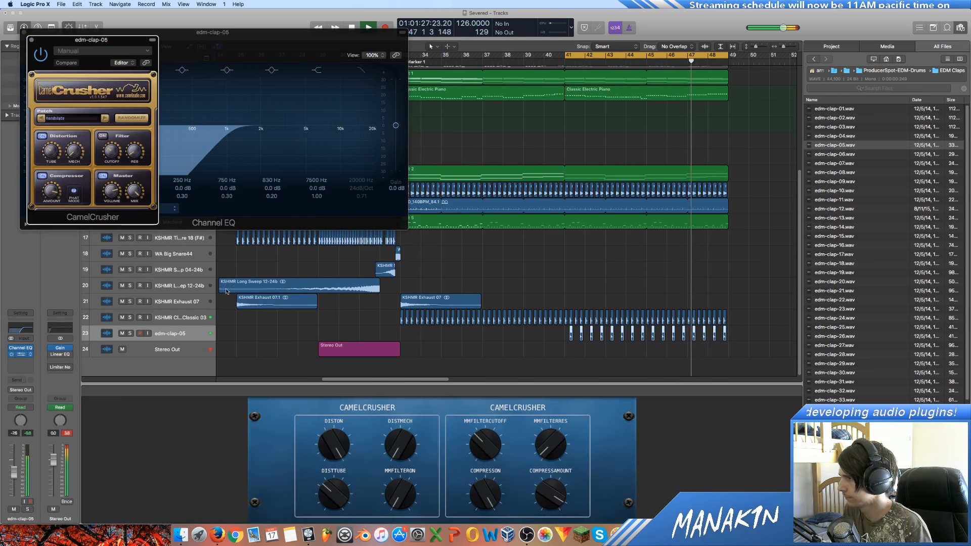
pyautogui.moveTo(114, 45); pyautogui.dragTo(467, 166)
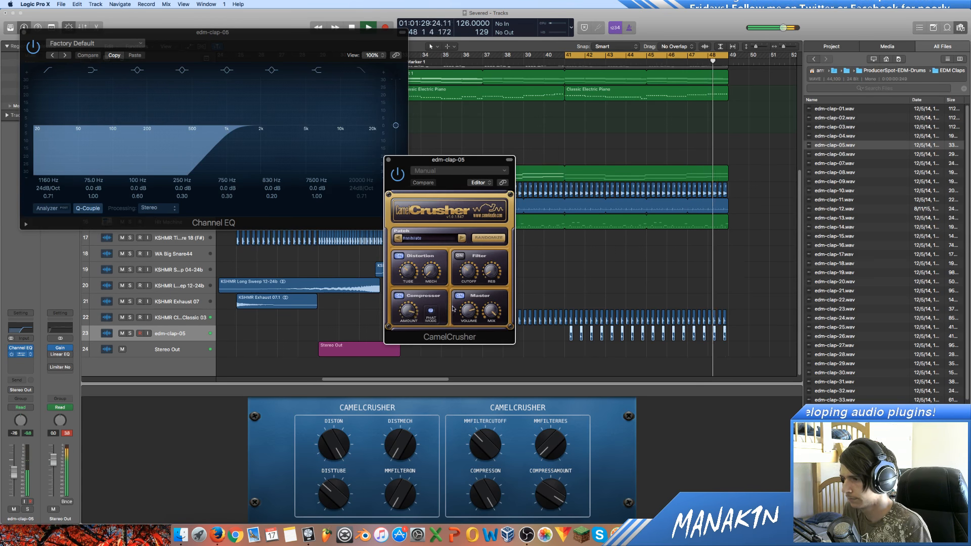
pyautogui.moveTo(471, 313); pyautogui.dragTo(472, 319)
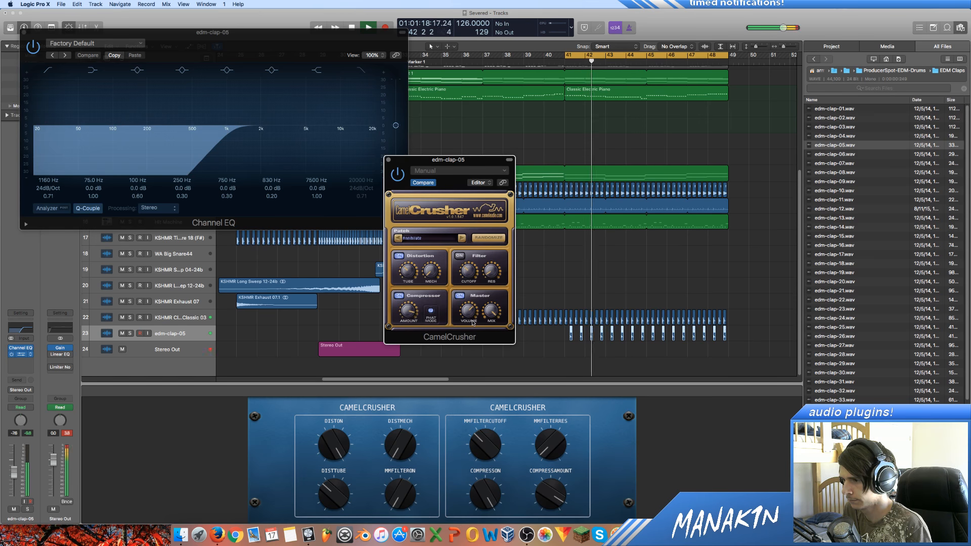
pyautogui.click(210, 152)
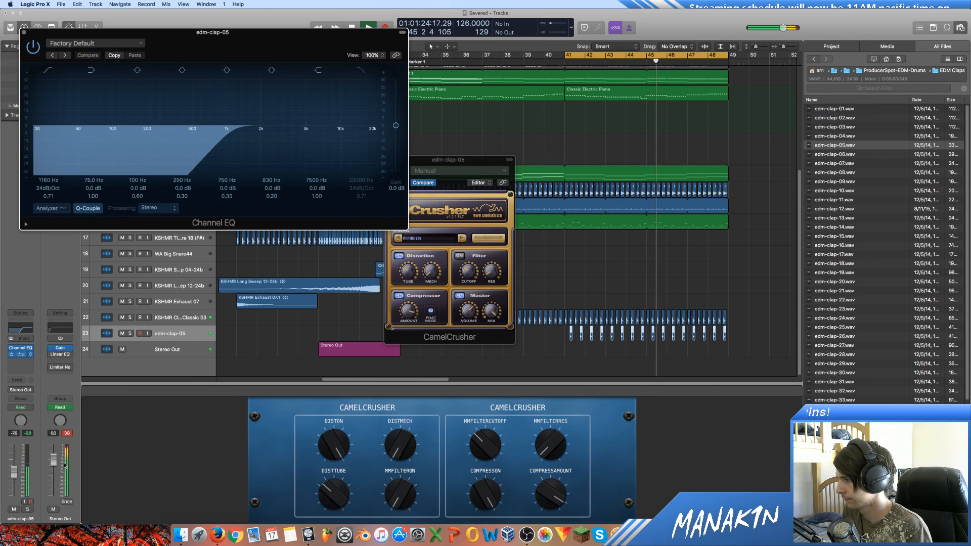
# Insert bx_stereomaker in stereo after CamelCrusher on the edm-clap-05 track and move its window clear of the Channel EQ.
pyautogui.click(20, 360)
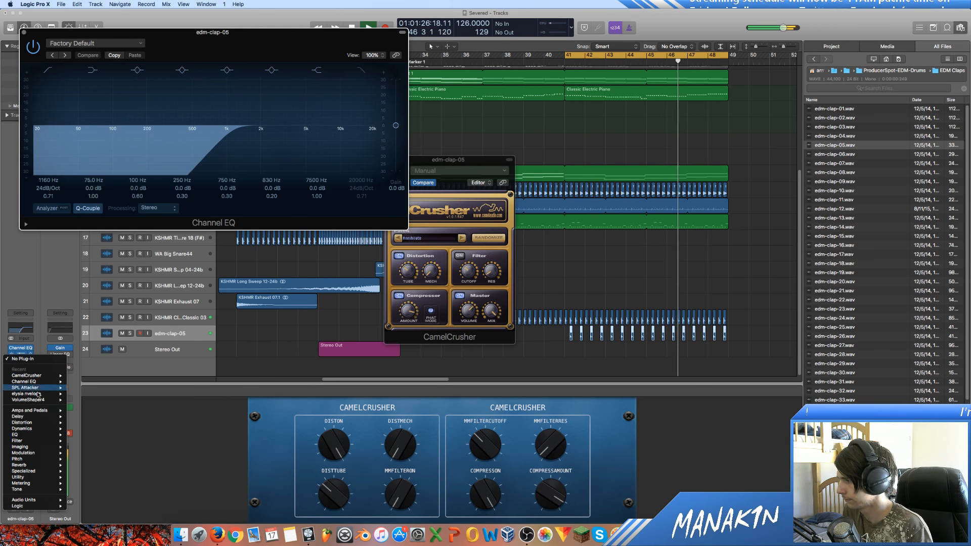
pyautogui.moveTo(30, 500)
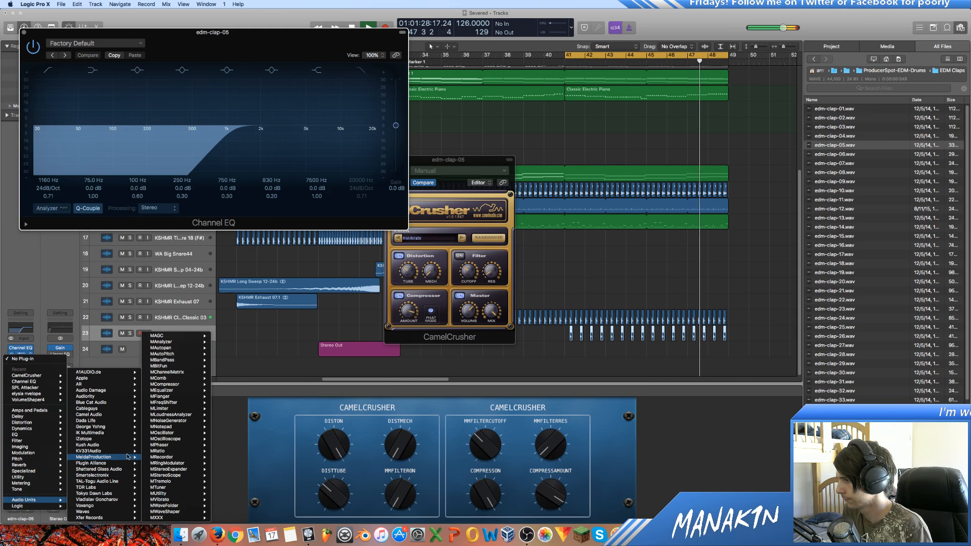
pyautogui.moveTo(124, 471)
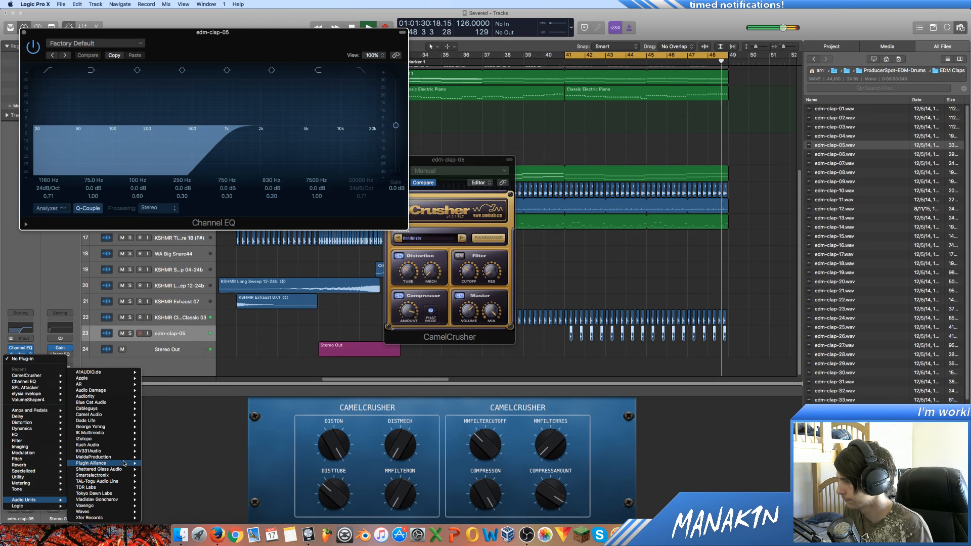
pyautogui.moveTo(207, 461)
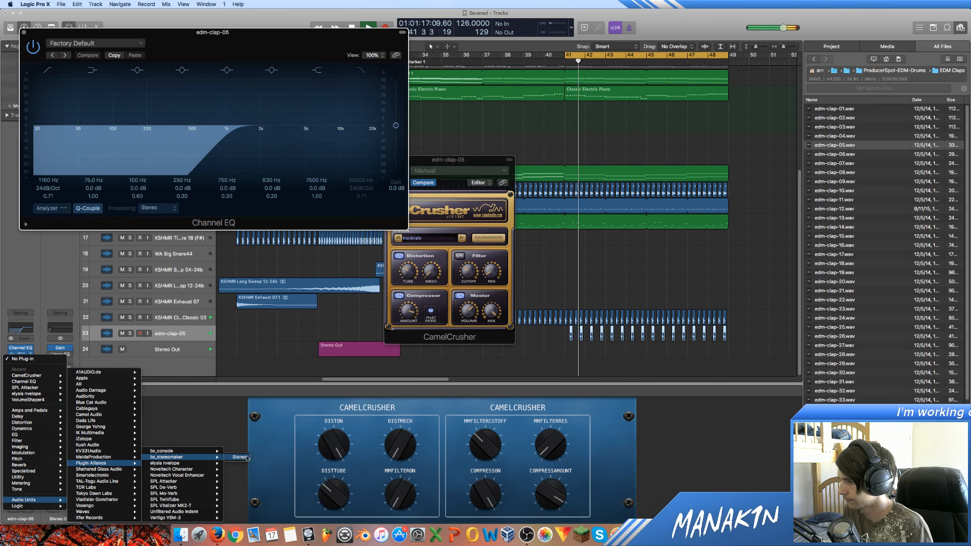
pyautogui.click(238, 457)
pyautogui.moveTo(209, 52); pyautogui.dragTo(490, 123)
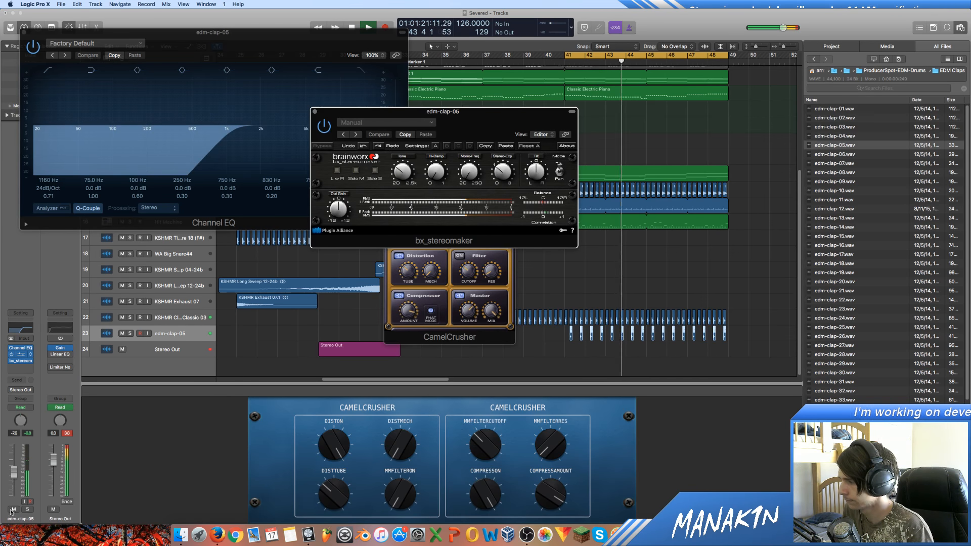
# Solo the edm-clap-05 track, adjust the stereo expansion in bx_stereomaker, and compare the clap with the full mix.
pyautogui.press('s')
pyautogui.moveTo(403, 171); pyautogui.dragTo(409, 191)
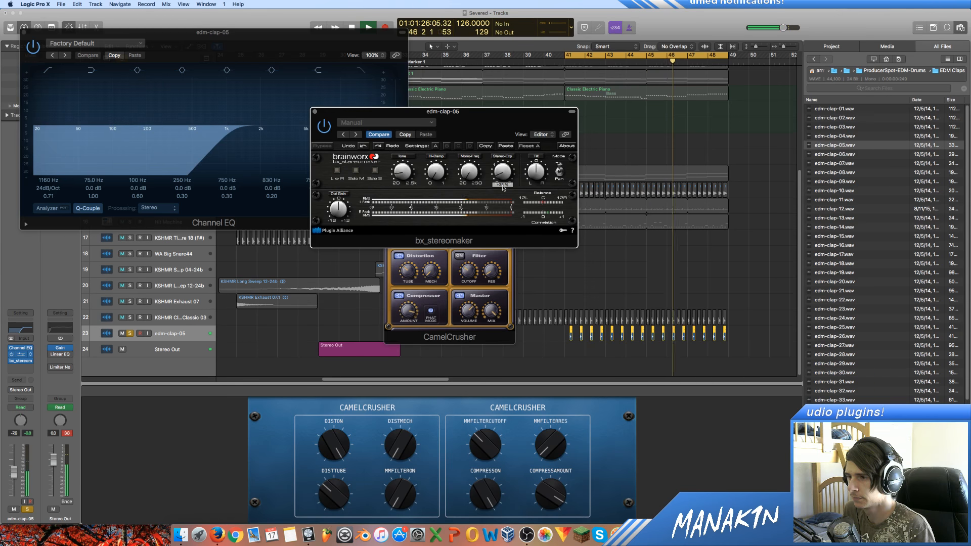
pyautogui.press('space')
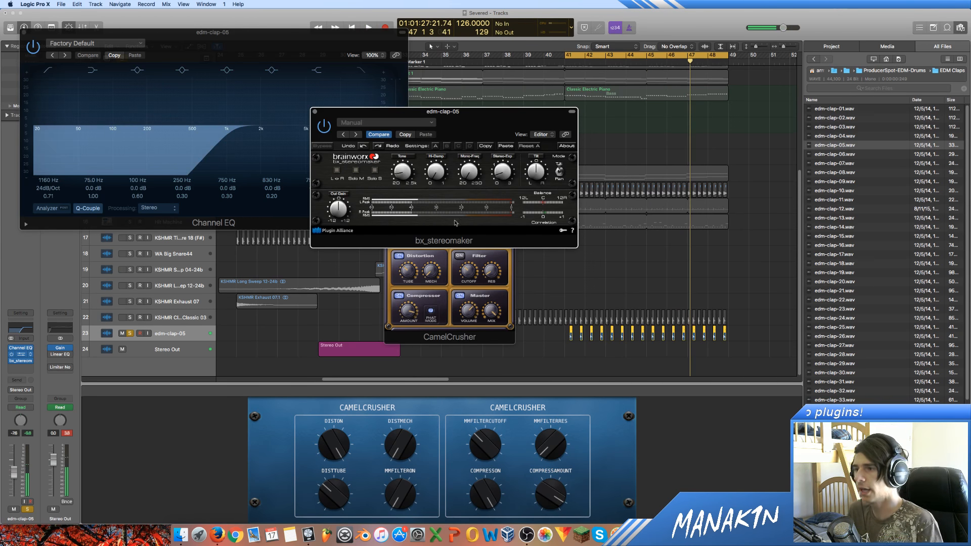
pyautogui.press('space')
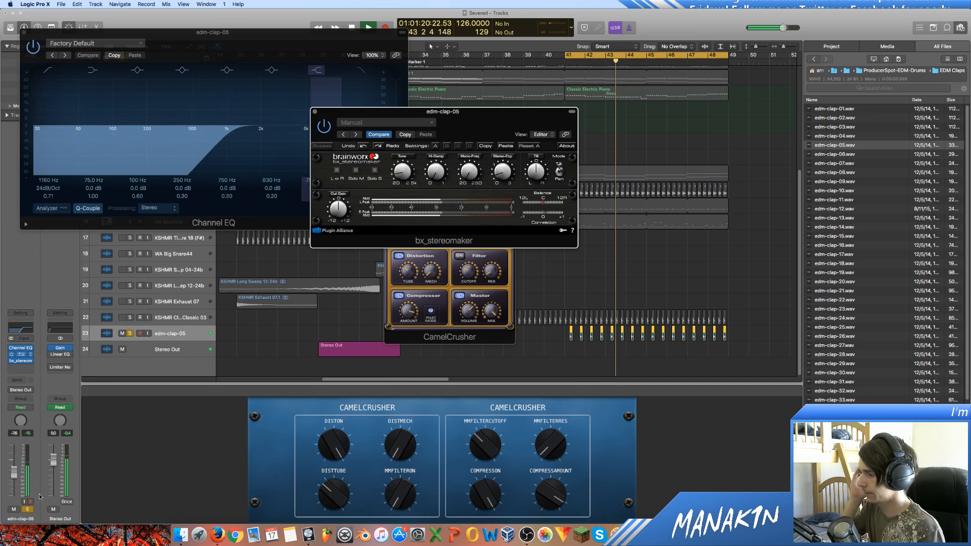
pyautogui.click(159, 360)
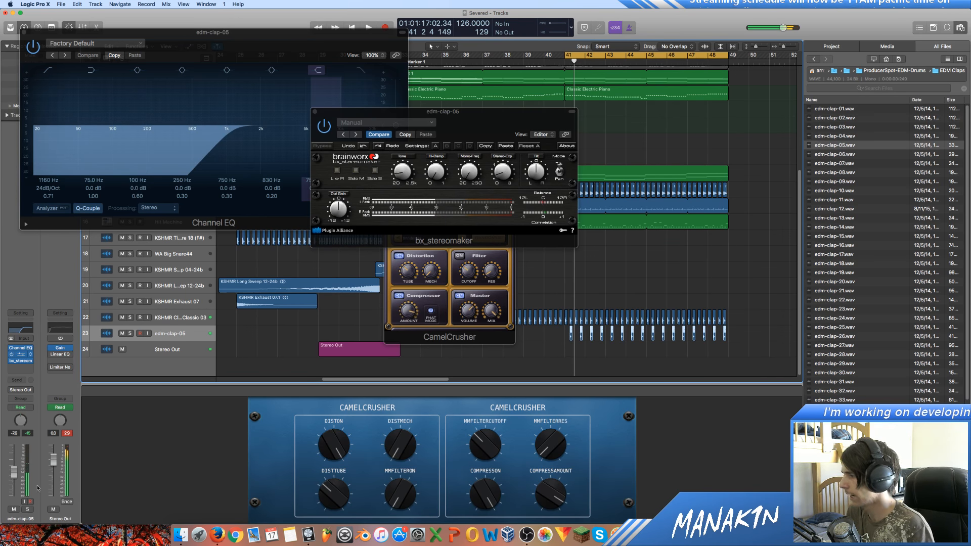
pyautogui.click(25, 505)
# Insert the Space Designer reverb in stereo after bx_stereomaker on the edm-clap-05 track.
pyautogui.click(21, 367)
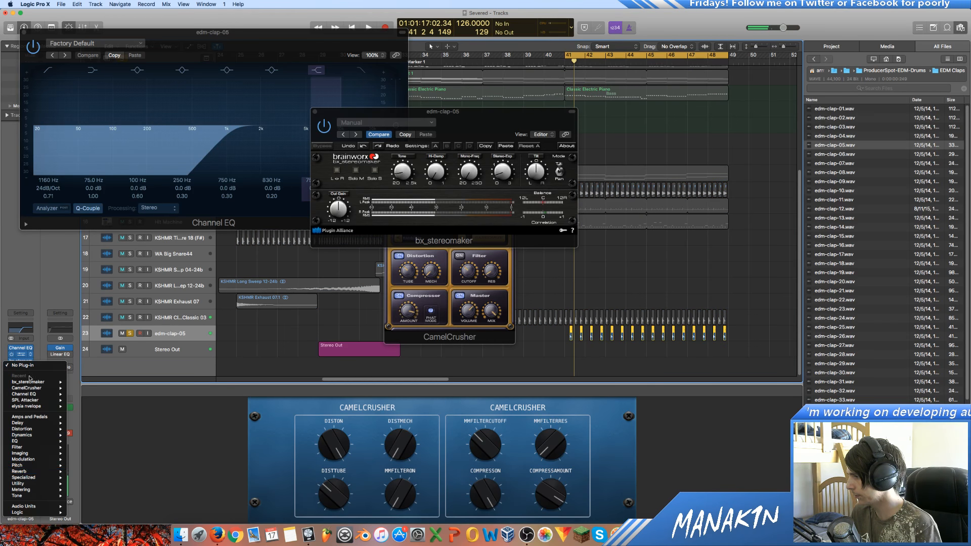
pyautogui.moveTo(52, 507)
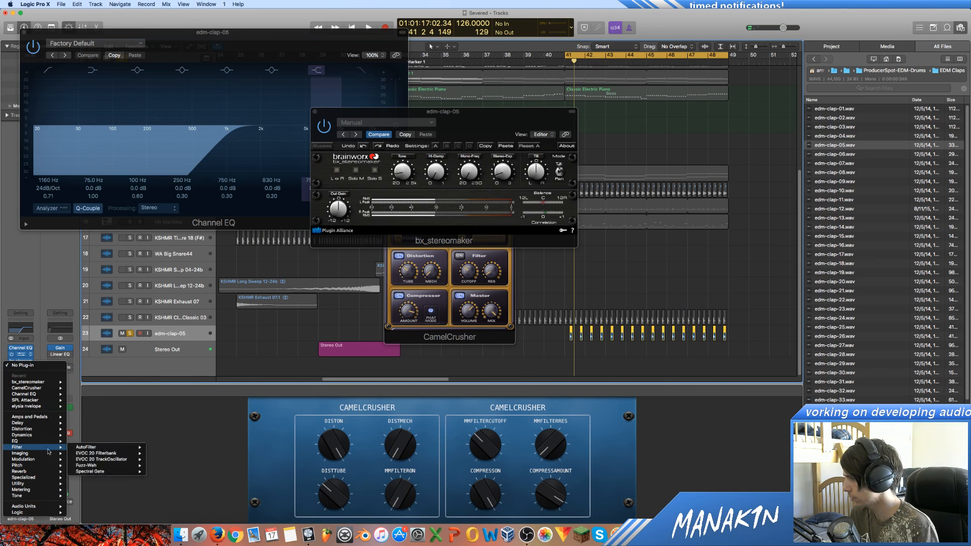
pyautogui.moveTo(41, 471)
pyautogui.moveTo(106, 479)
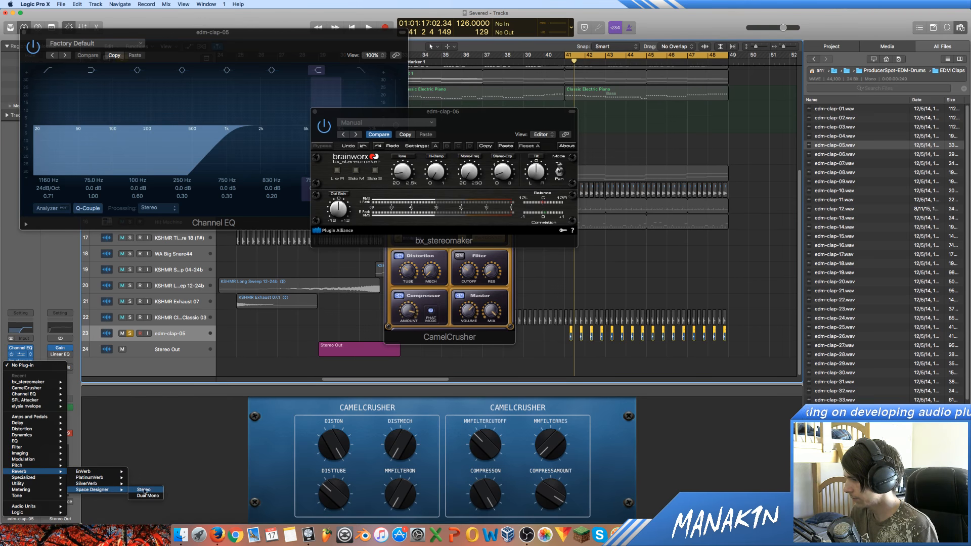
pyautogui.click(143, 489)
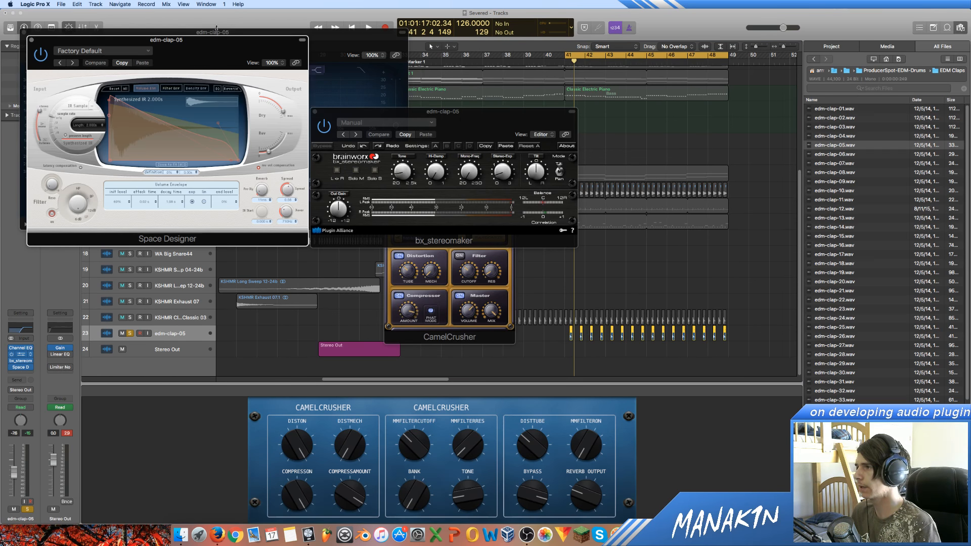
# Close the Channel EQ and bx_stereomaker windows and position the Space Designer window over the arrangement.
pyautogui.moveTo(223, 48); pyautogui.dragTo(358, 88)
pyautogui.moveTo(274, 41); pyautogui.dragTo(629, 142)
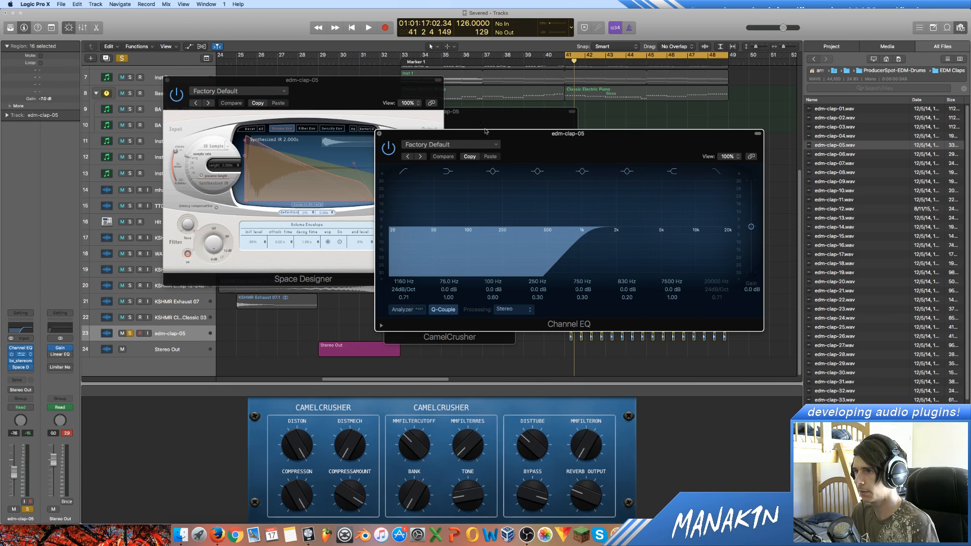
pyautogui.click(379, 134)
pyautogui.moveTo(473, 122); pyautogui.dragTo(592, 153)
pyautogui.click(431, 142)
pyautogui.moveTo(335, 80); pyautogui.dragTo(492, 104)
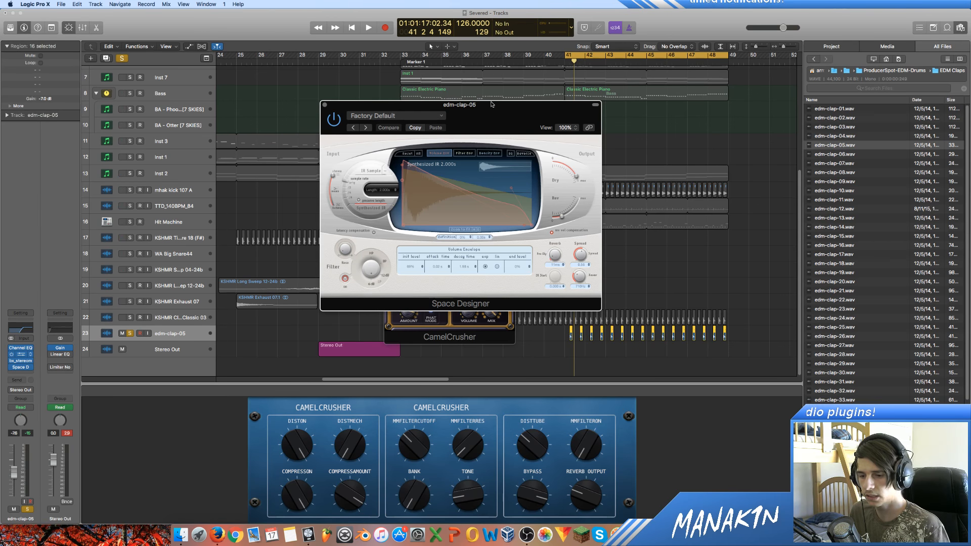
pyautogui.moveTo(492, 104); pyautogui.dragTo(461, 108)
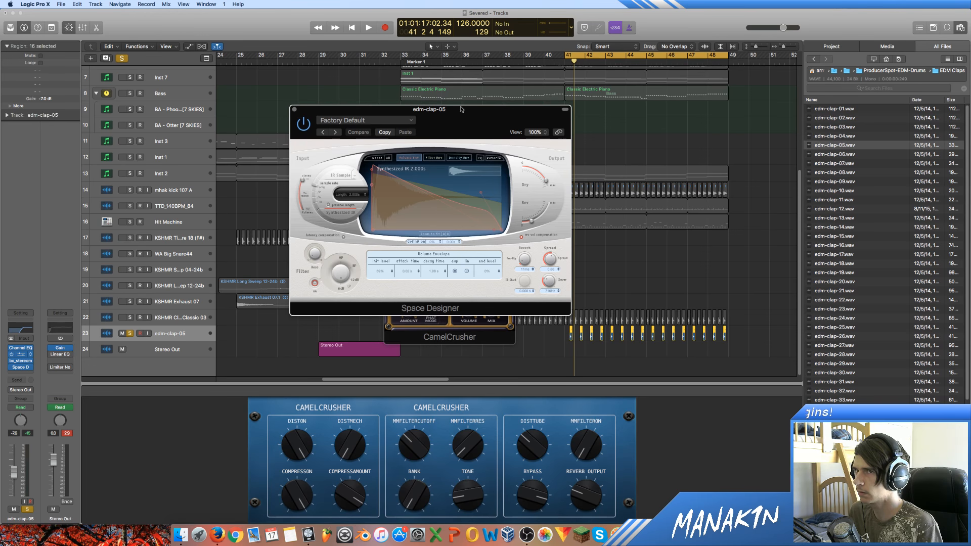
# Try the 1.0s Bright Chamber preset from the medium room spaces in Space Designer and audition it on the clap.
pyautogui.click(401, 122)
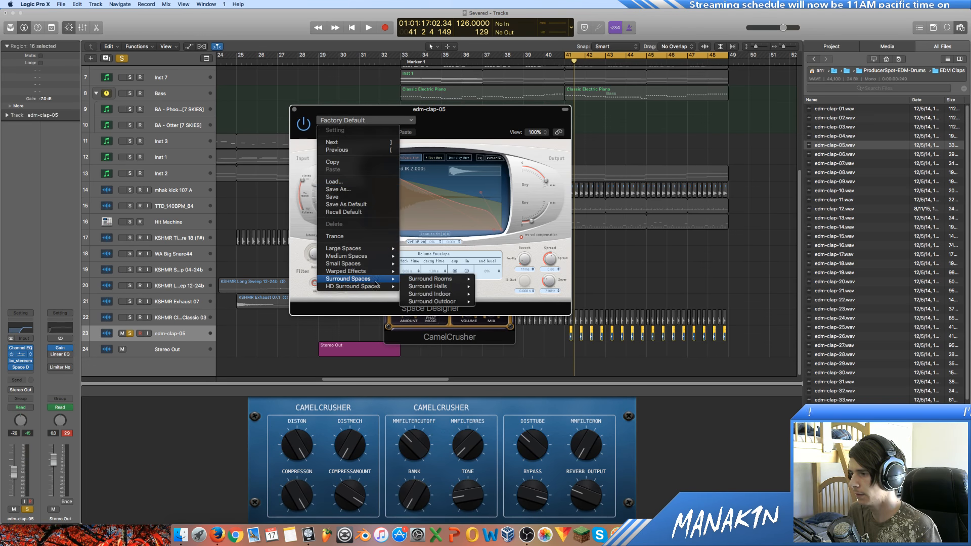
pyautogui.moveTo(387, 267)
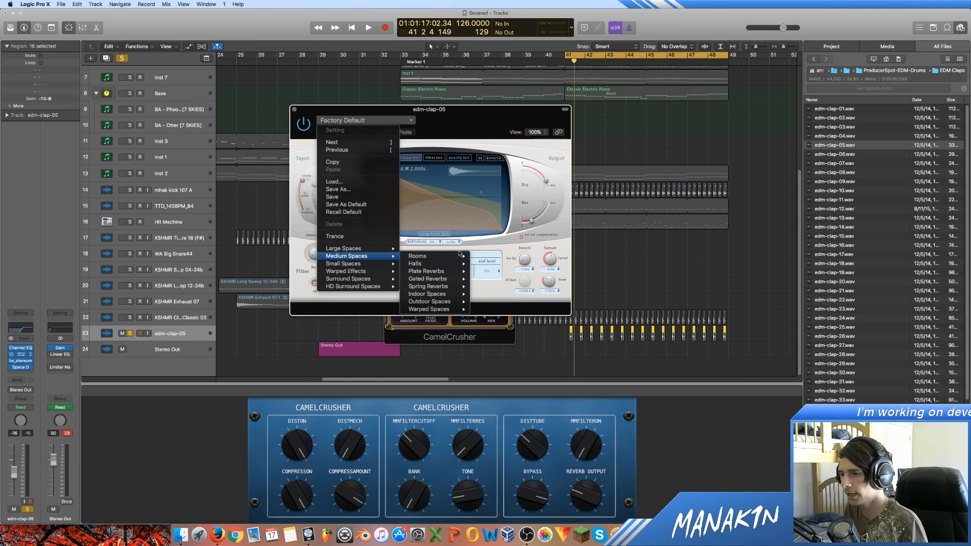
pyautogui.moveTo(461, 256)
pyautogui.click(551, 256)
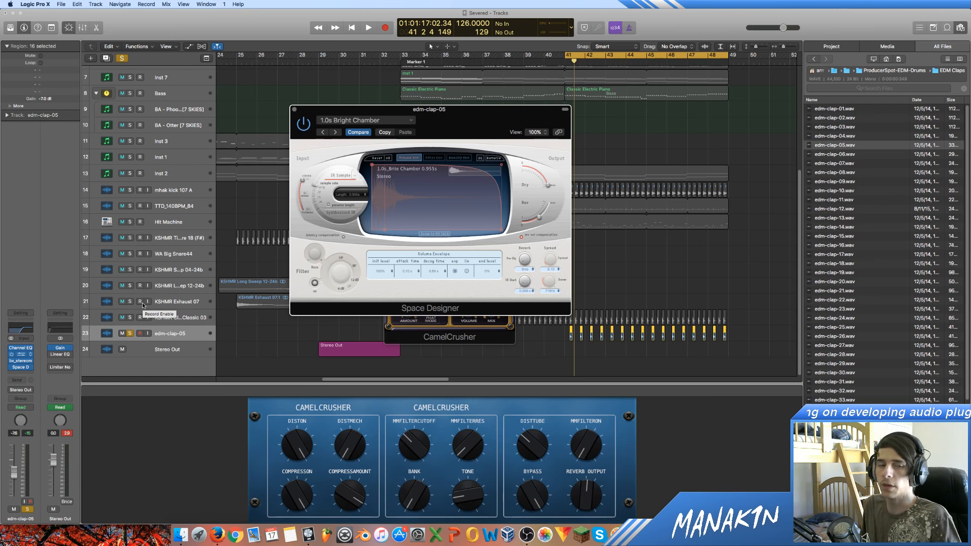
pyautogui.press('space')
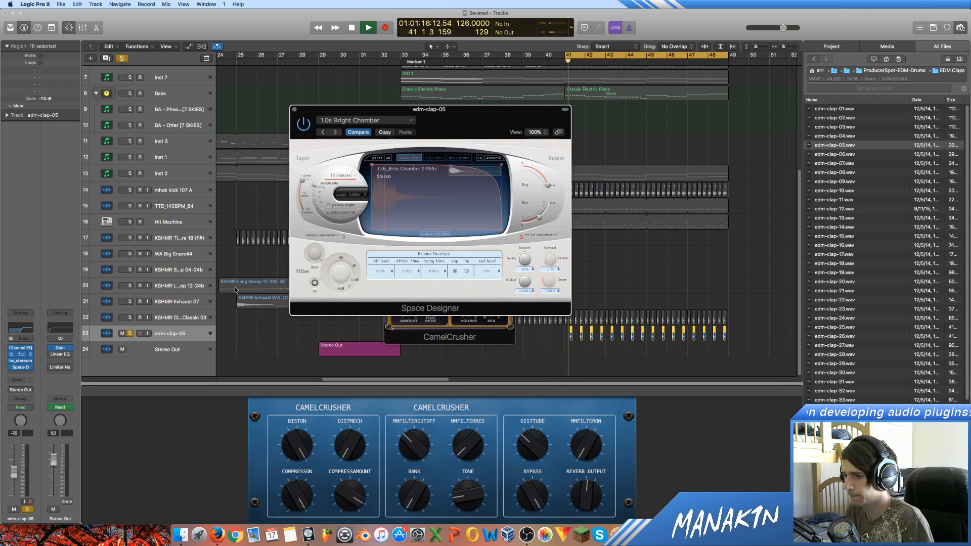
# Load the 0.2s Small Wet Room preset from the small room spaces in Space Designer.
pyautogui.click(364, 120)
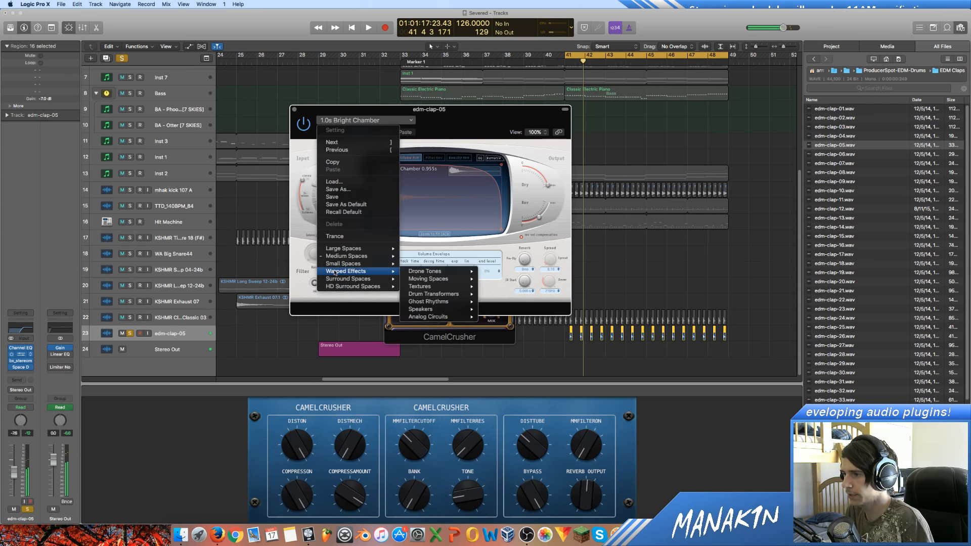
pyautogui.moveTo(360, 258)
pyautogui.moveTo(429, 264)
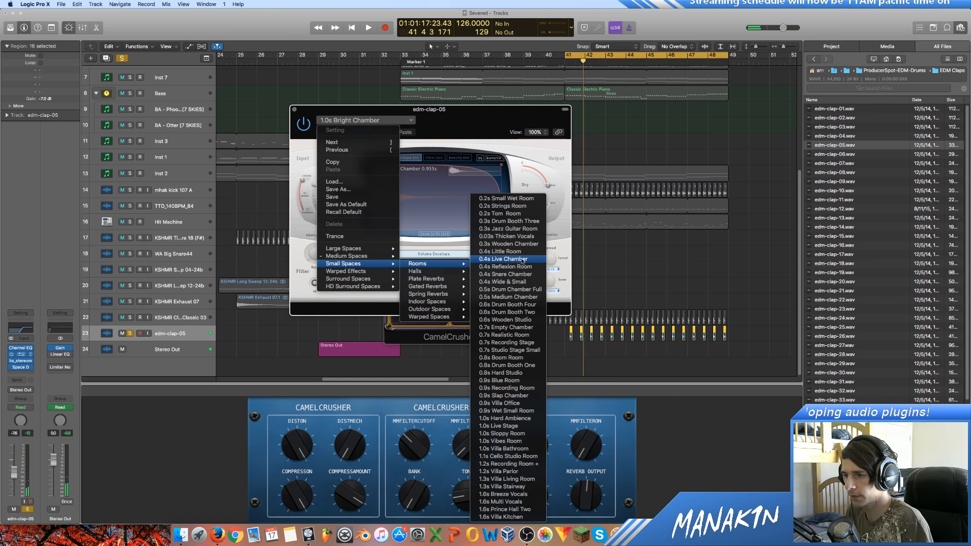
pyautogui.click(535, 199)
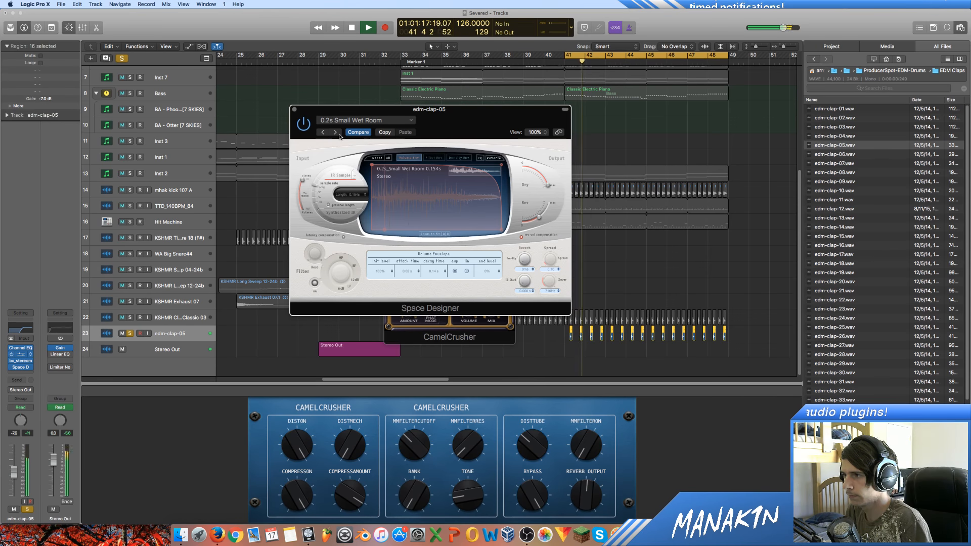
# Audition the successive small room presets on the soloed clap during playback and settle on 0.4s Wide & Small.
pyautogui.click(336, 132)
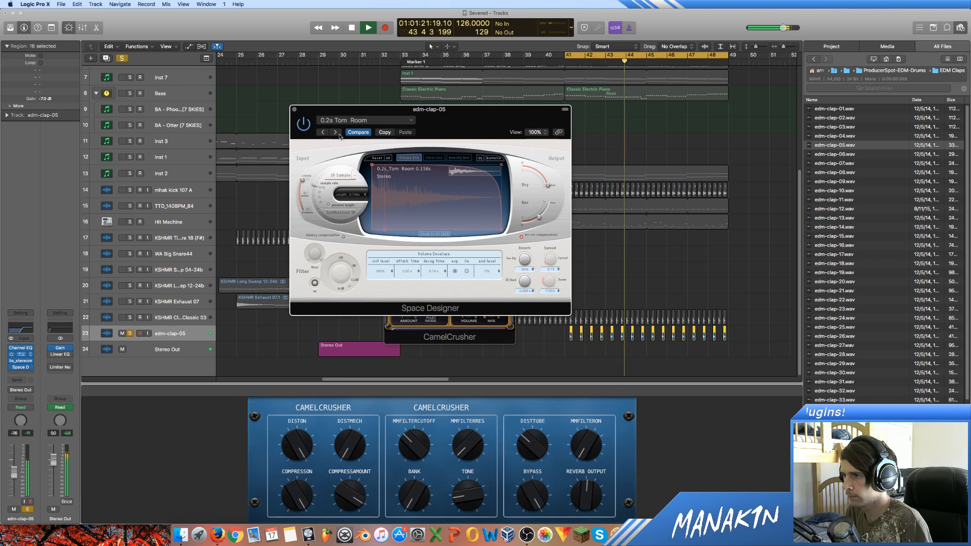
pyautogui.click(338, 134)
pyautogui.click(336, 132)
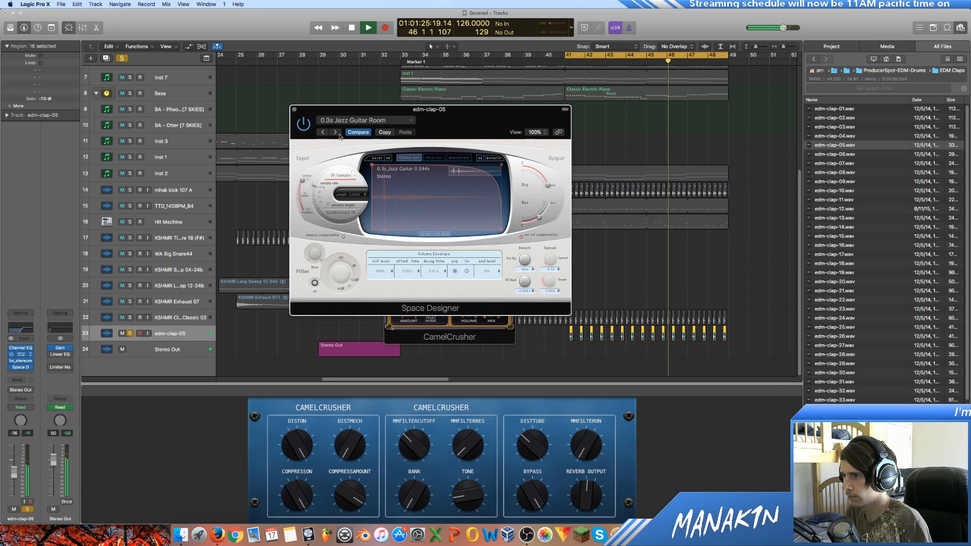
pyautogui.click(335, 132)
pyautogui.click(340, 136)
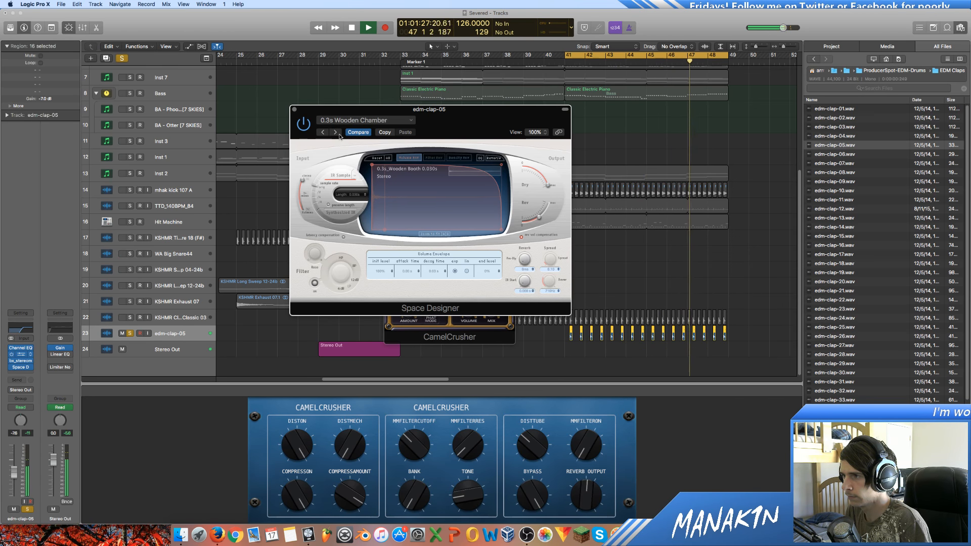
pyautogui.click(339, 135)
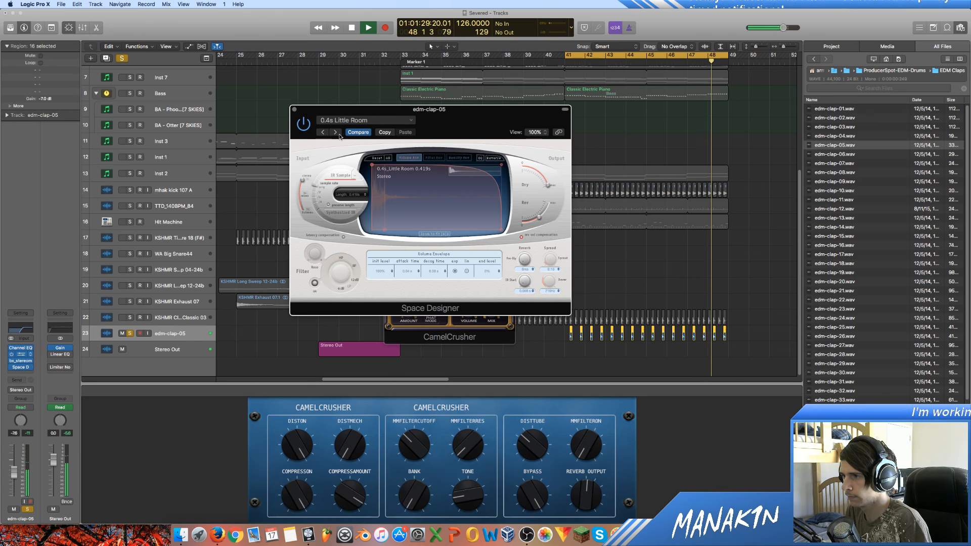
pyautogui.click(339, 136)
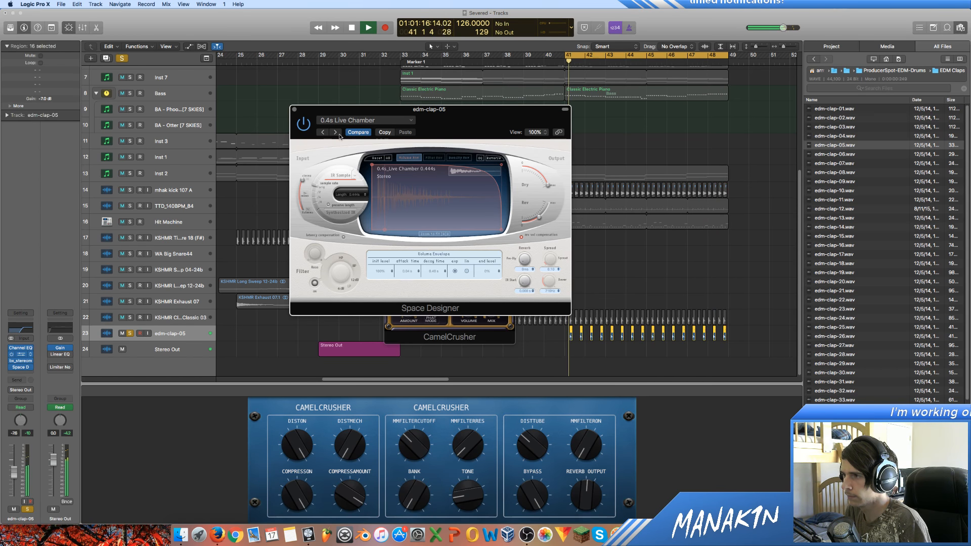
pyautogui.click(340, 135)
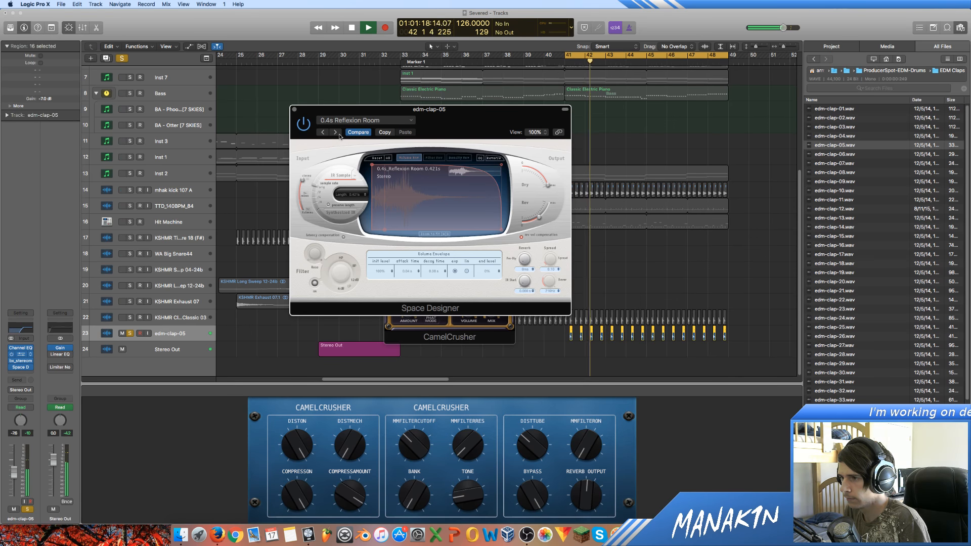
pyautogui.click(340, 135)
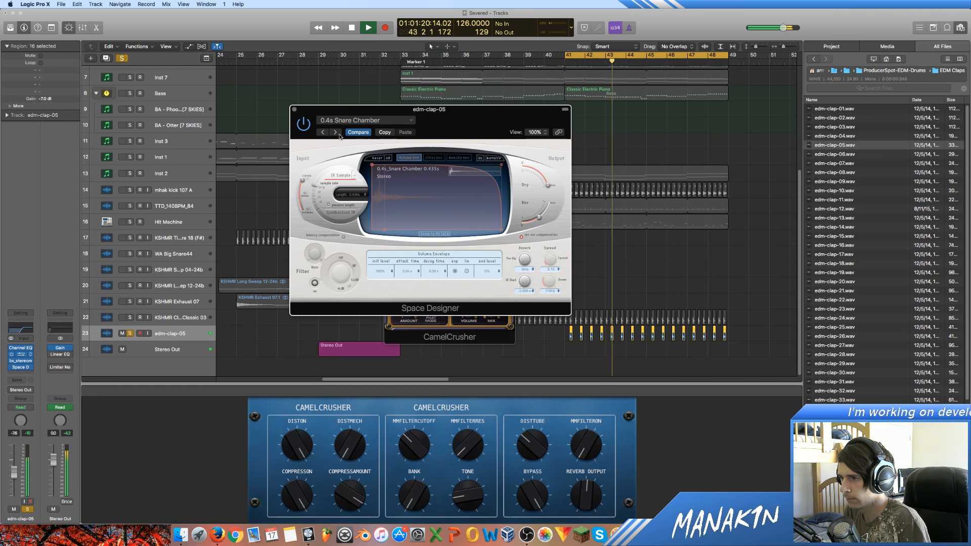
pyautogui.click(335, 132)
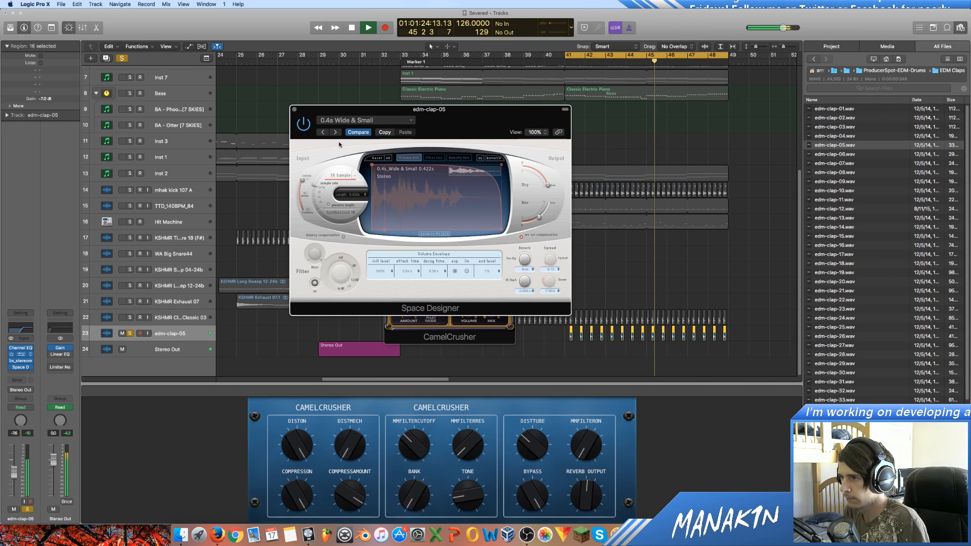
# Lower Space Designer's reverb output and raise its pre-delay during playback, checking the clap in the full mix and soloed.
pyautogui.press('space')
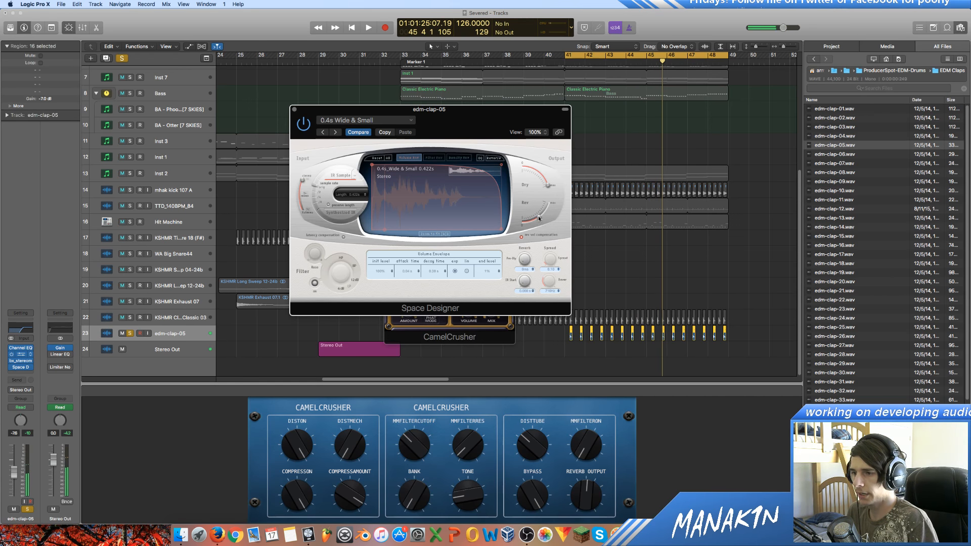
pyautogui.press('space')
pyautogui.moveTo(530, 227)
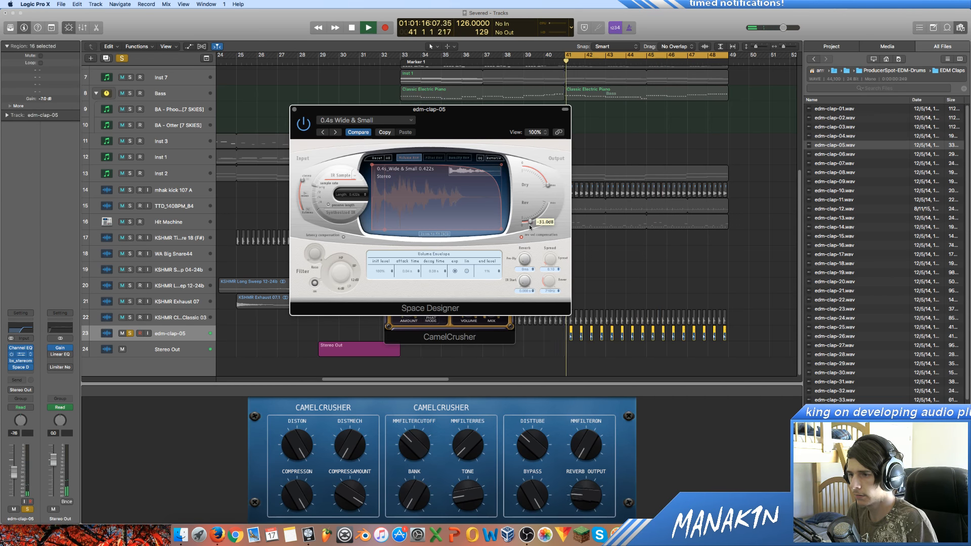
pyautogui.moveTo(530, 229)
pyautogui.mouseDown()
pyautogui.moveTo(528, 236)
pyautogui.moveTo(533, 230)
pyautogui.mouseUp()
pyautogui.click(579, 128)
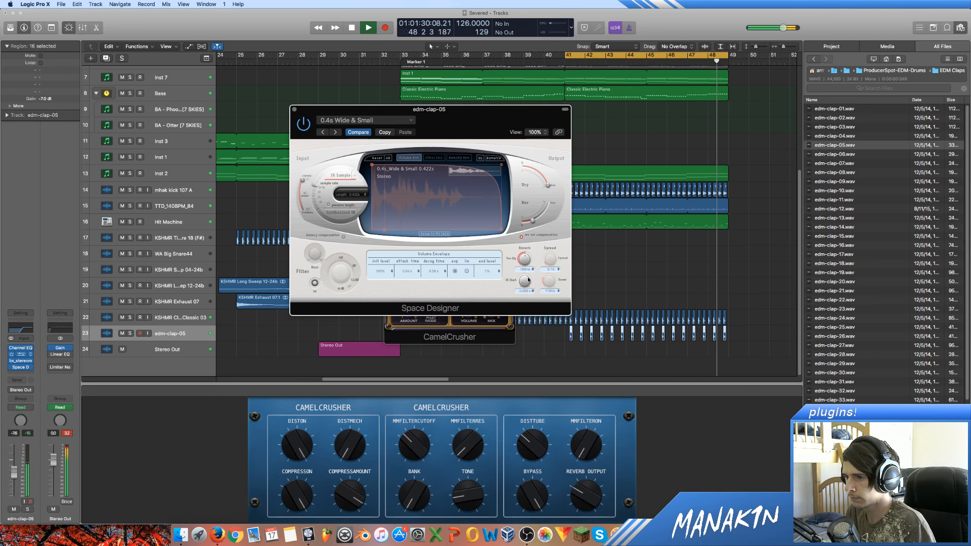
pyautogui.click(130, 333)
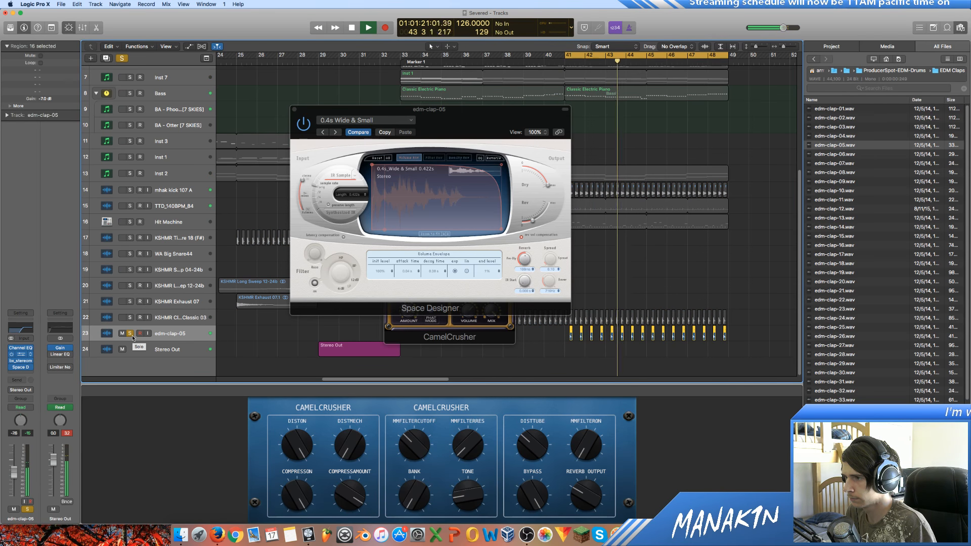
# Lower Space Designer's reverb output slightly while playing the full mix without solo, and close the plug-in and Smart Controls.
pyautogui.click(130, 334)
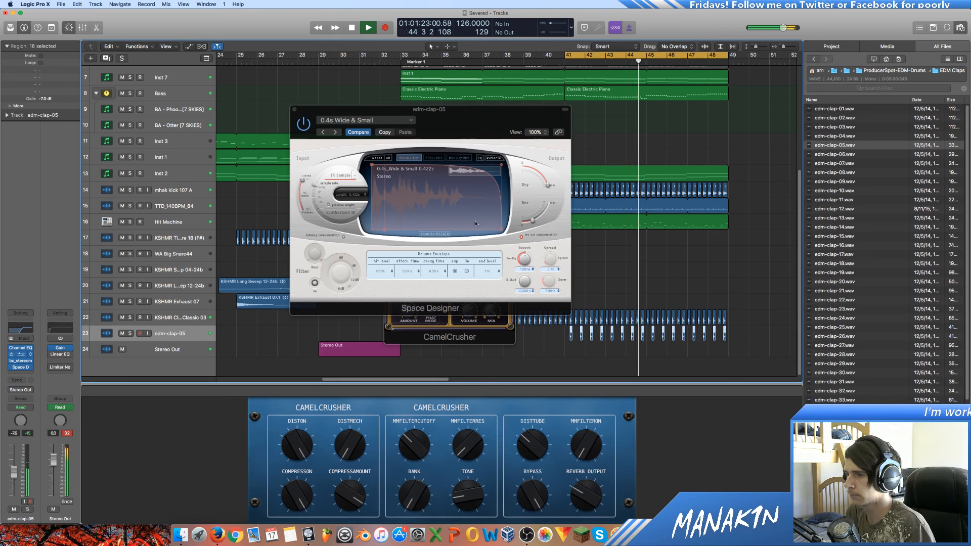
pyautogui.moveTo(533, 221); pyautogui.dragTo(536, 231)
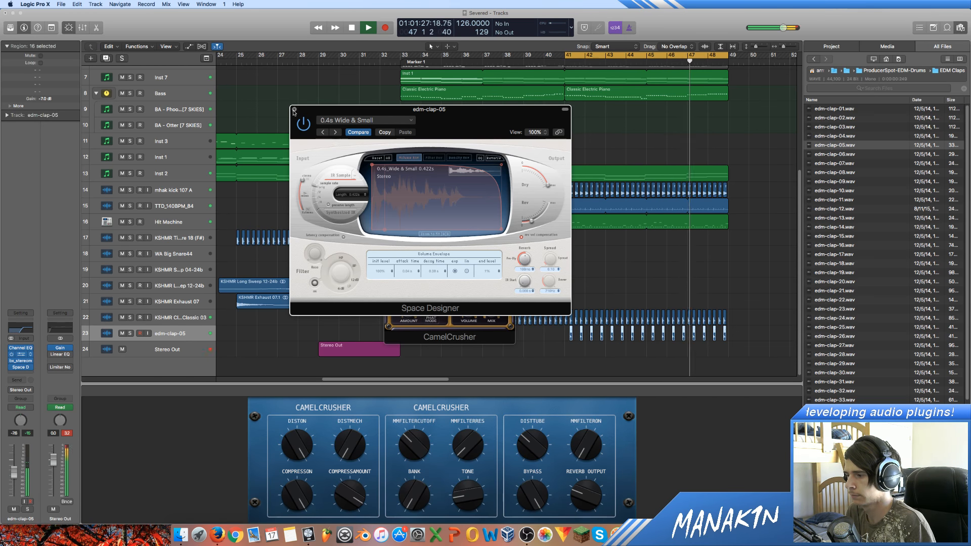
pyautogui.click(294, 109)
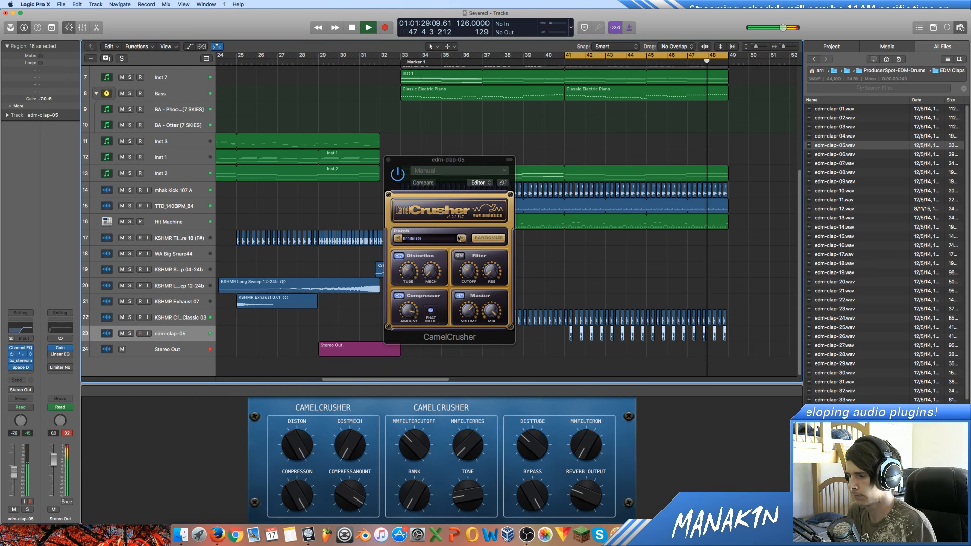
pyautogui.press('space')
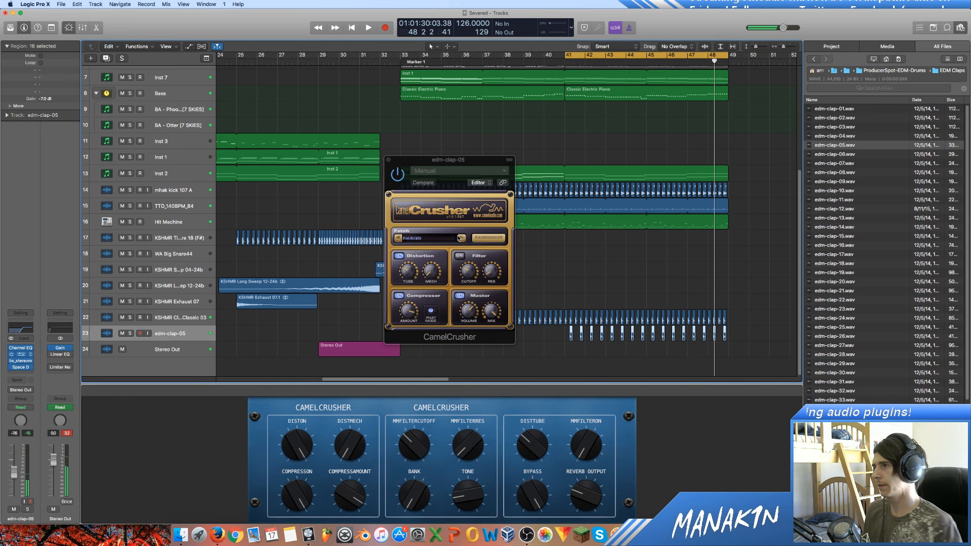
pyautogui.press('b')
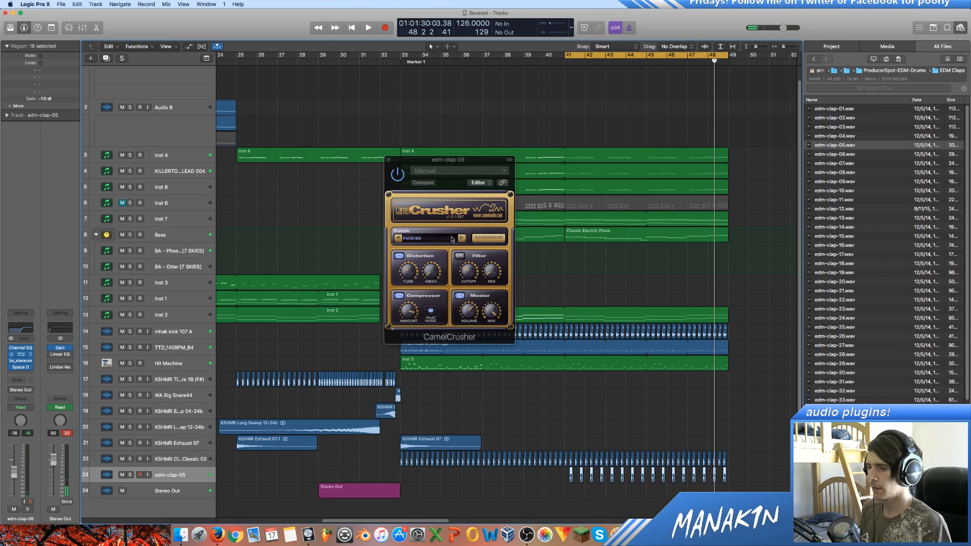
# Compare edm-clap-05 with its insert effects bypassed and active during playback, in the full mix and soloed.
pyautogui.moveTo(440, 159); pyautogui.dragTo(401, 162)
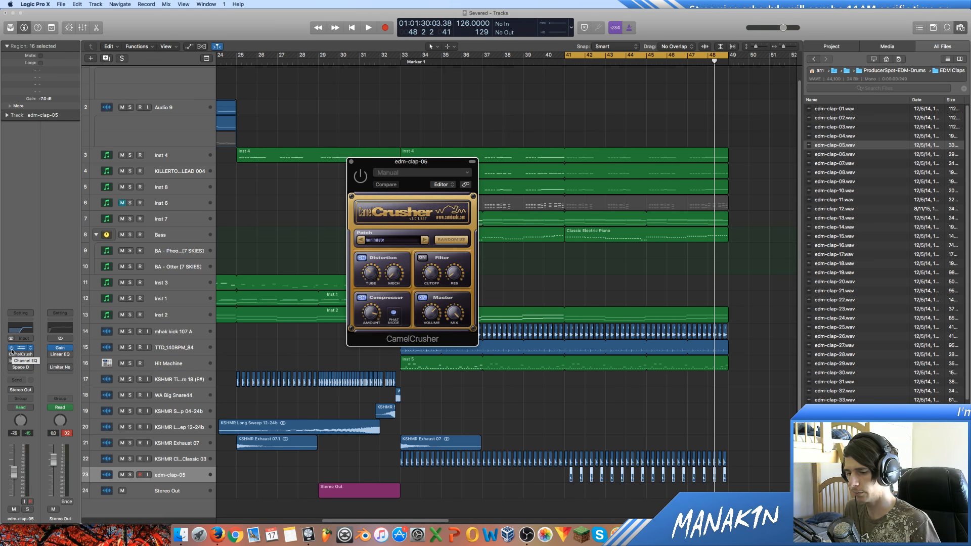
pyautogui.press('space')
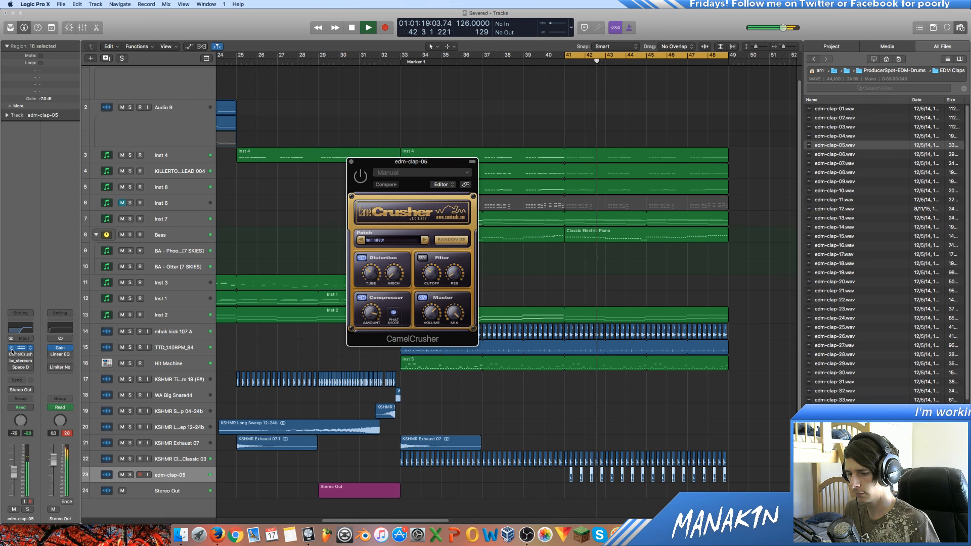
pyautogui.press('space')
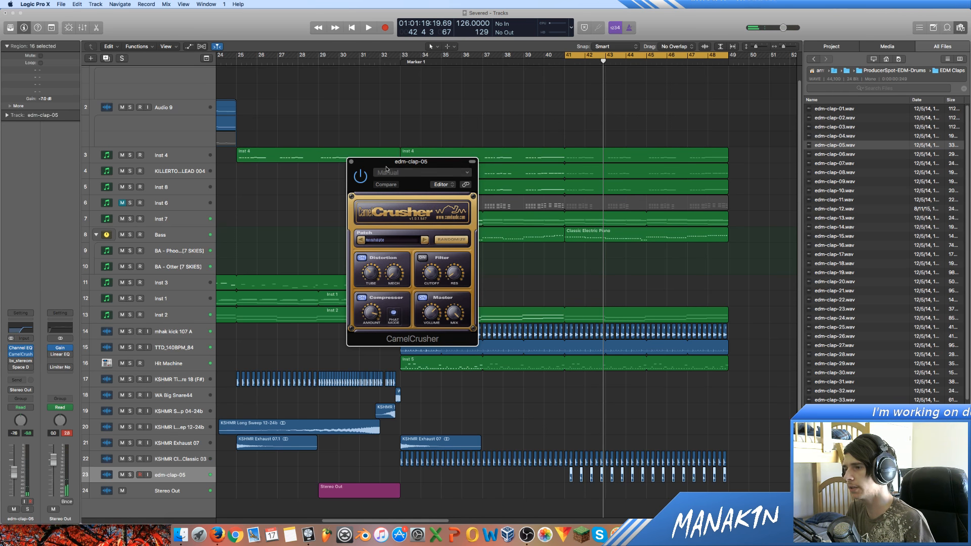
pyautogui.moveTo(386, 168); pyautogui.dragTo(485, 165)
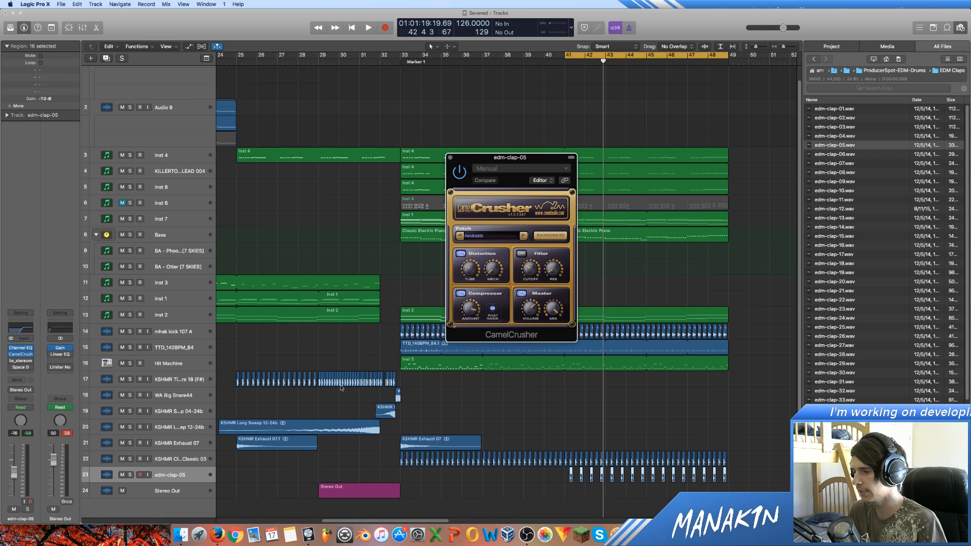
pyautogui.press('space')
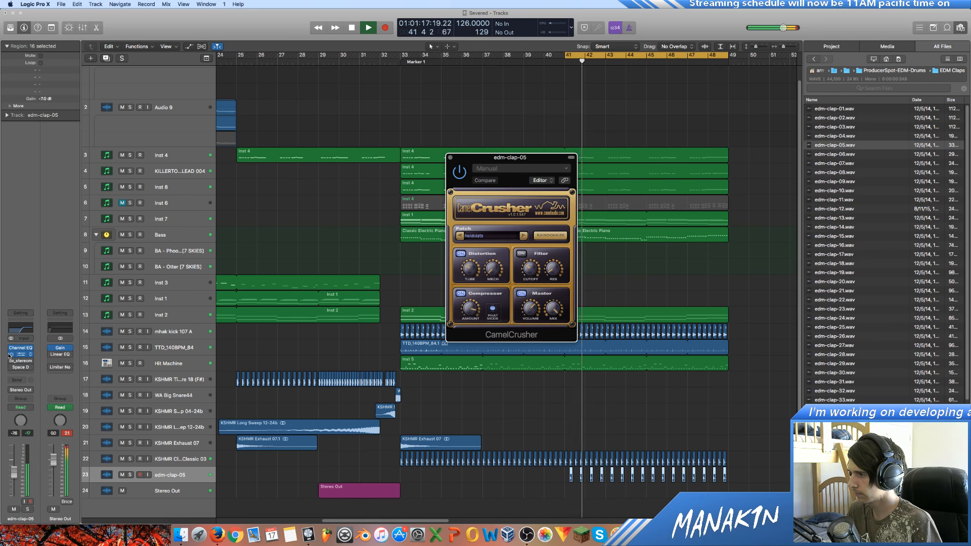
pyautogui.press('s')
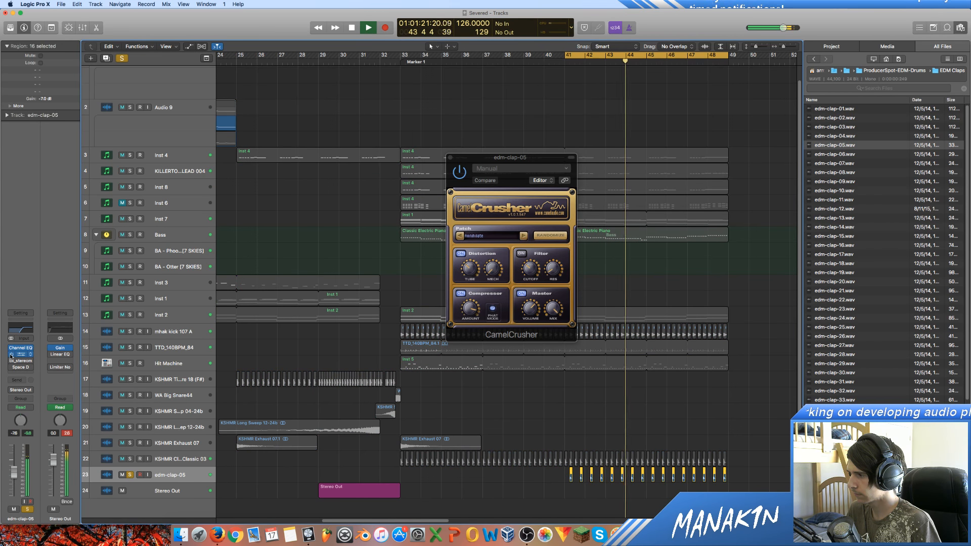
pyautogui.press('space')
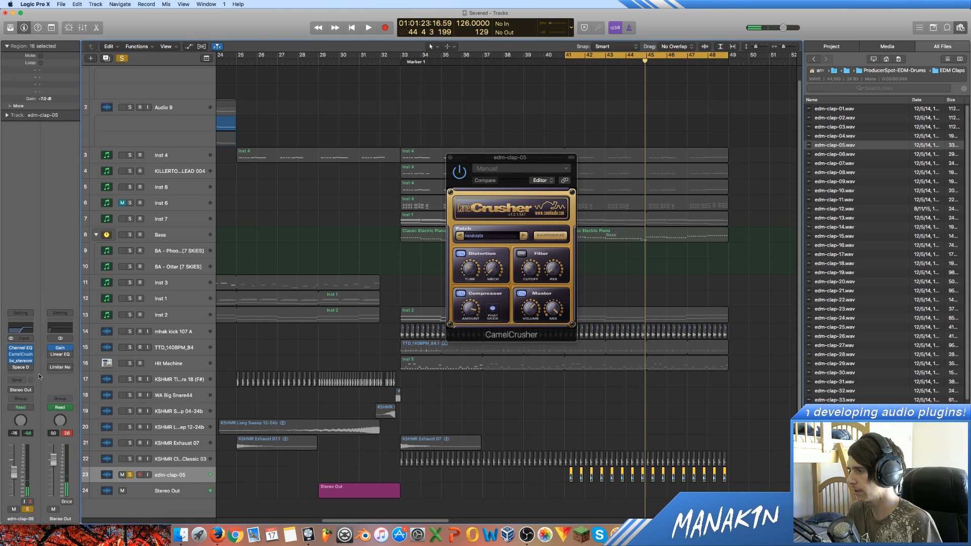
pyautogui.press('space')
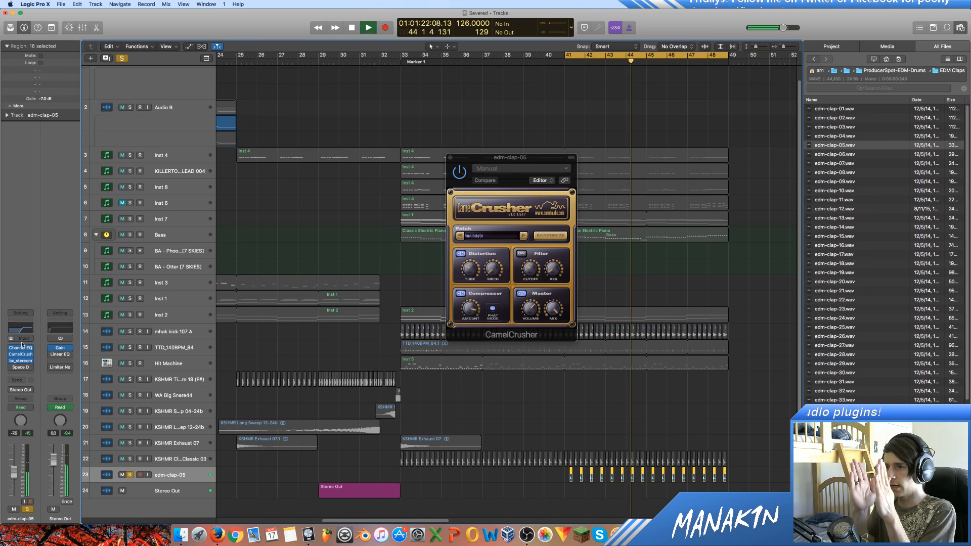
# Audition the Space Designer bypass on the soloed clap and reopen the reverb's window clear of the track list.
pyautogui.click(12, 368)
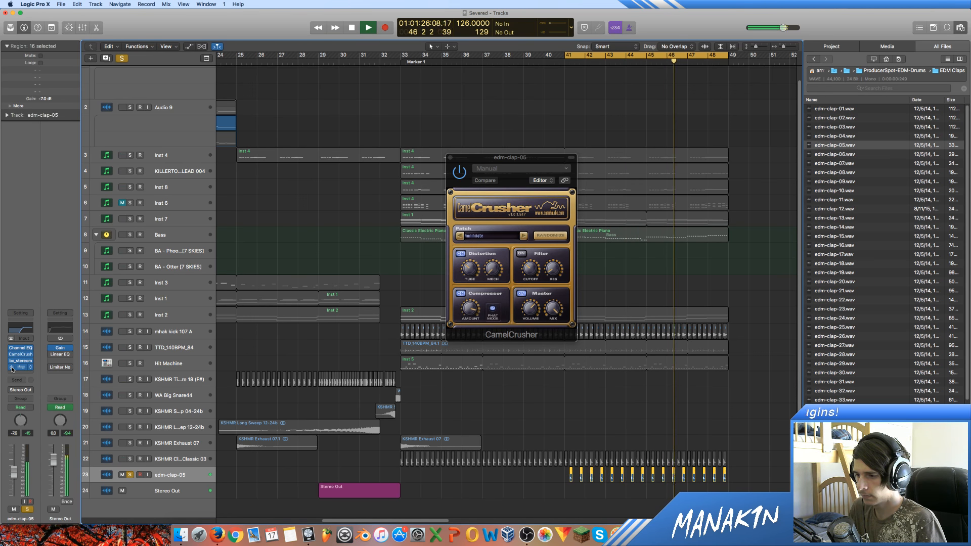
pyautogui.press('space')
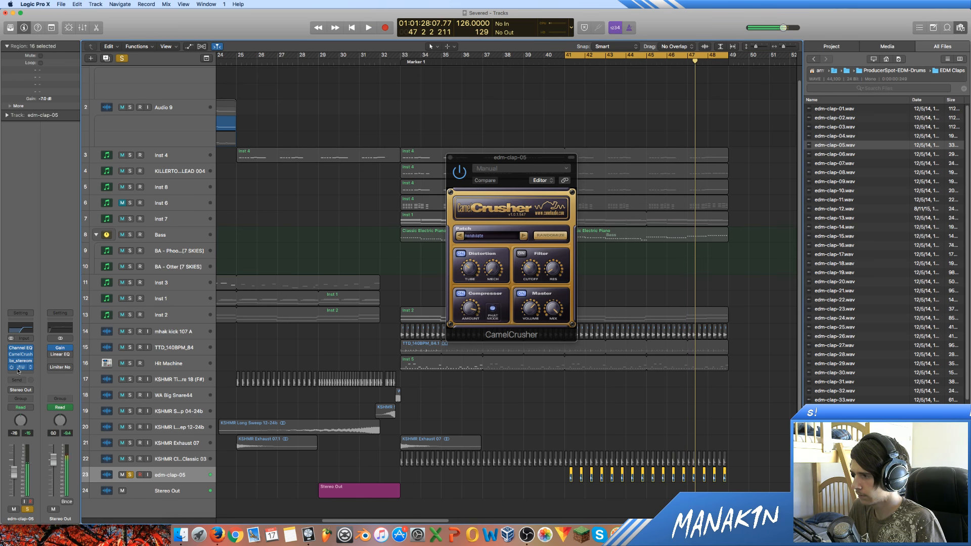
pyautogui.click(20, 367)
pyautogui.moveTo(484, 105); pyautogui.dragTo(610, 94)
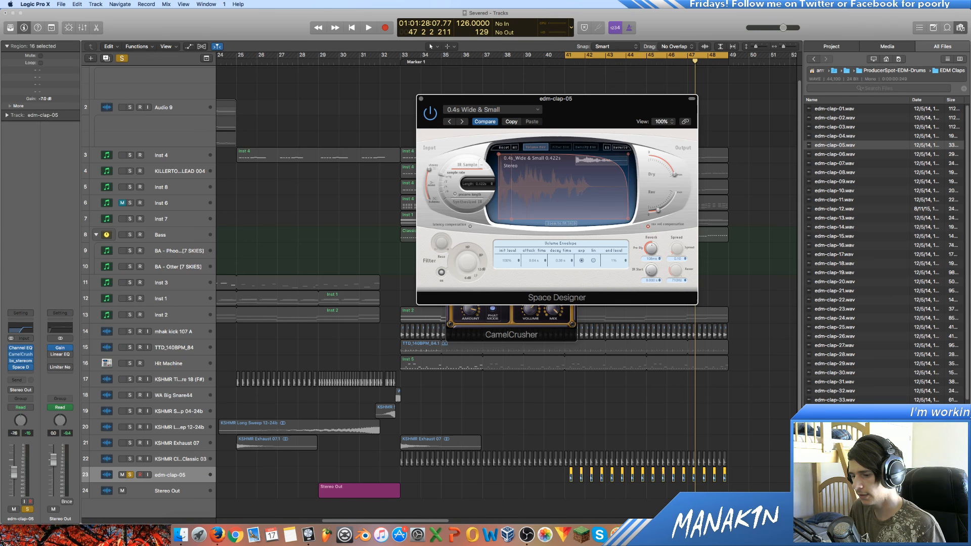
# Find SketchBook among the installed applications and switch to its blank canvas.
pyautogui.click(679, 535)
pyautogui.scroll(-3, 679, 298)
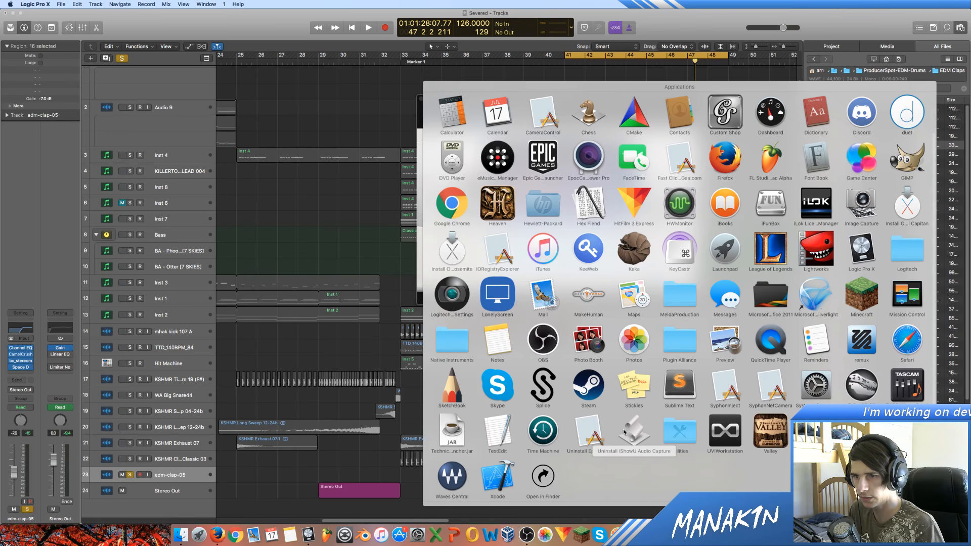
pyautogui.scroll(2, 632, 430)
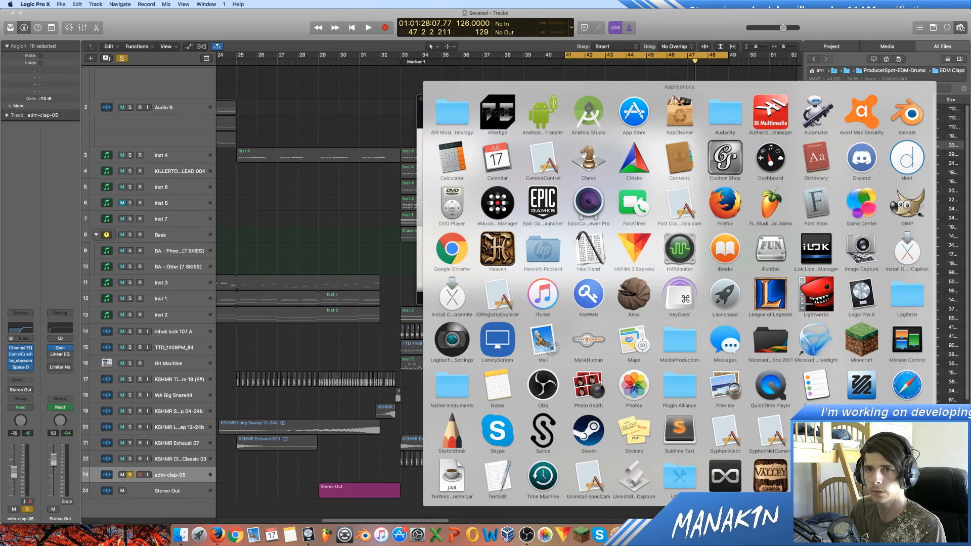
pyautogui.press('Escape')
pyautogui.press('super+space')
pyautogui.write('sketc')
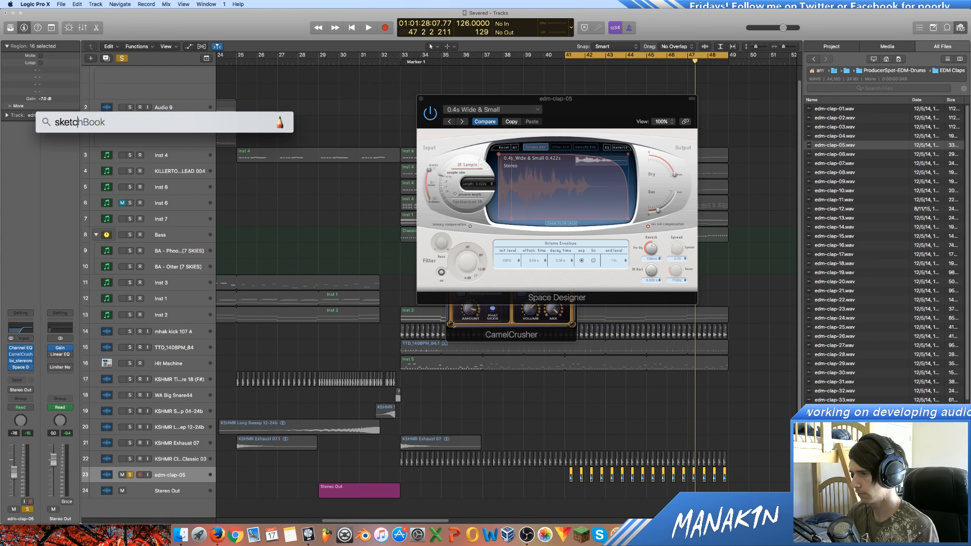
pyautogui.press('Escape')
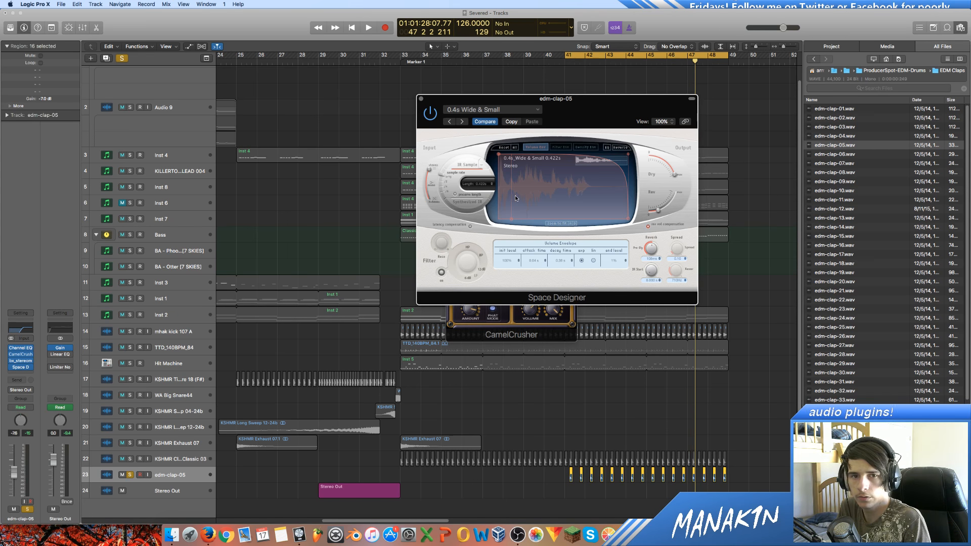
pyautogui.press('super+Tab')
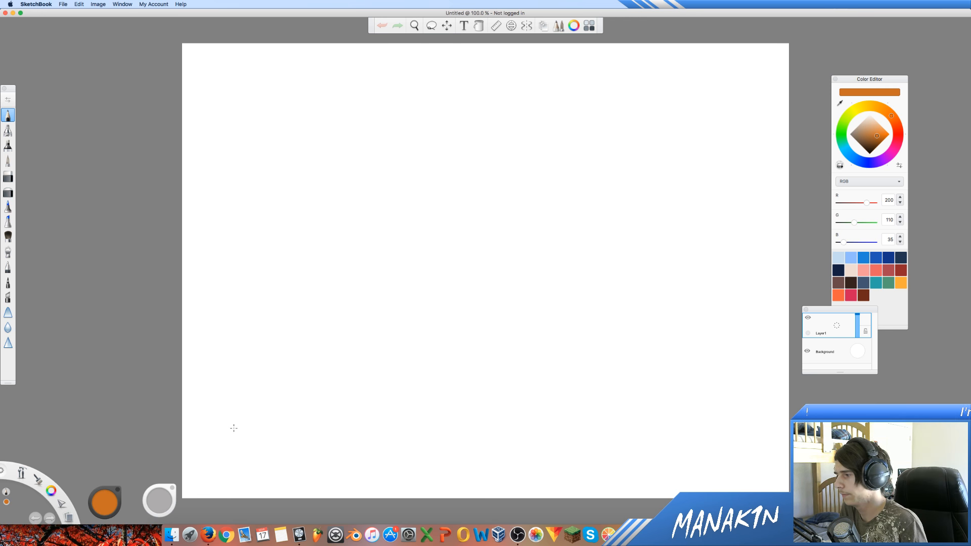
# Draw a red clap waveform mid-canvas with a tall initial spike, jagged falling peaks and a long flat tail.
pyautogui.moveTo(51, 490)
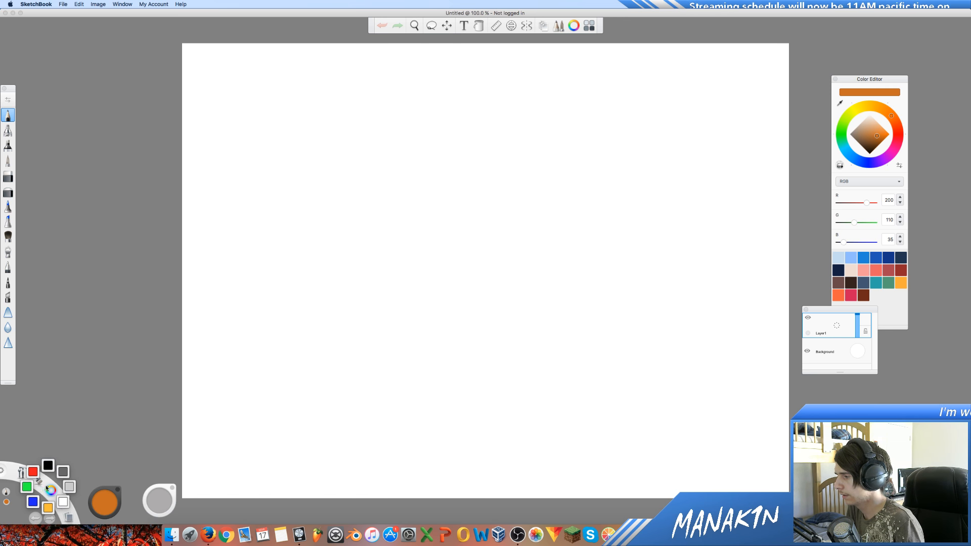
pyautogui.click(32, 472)
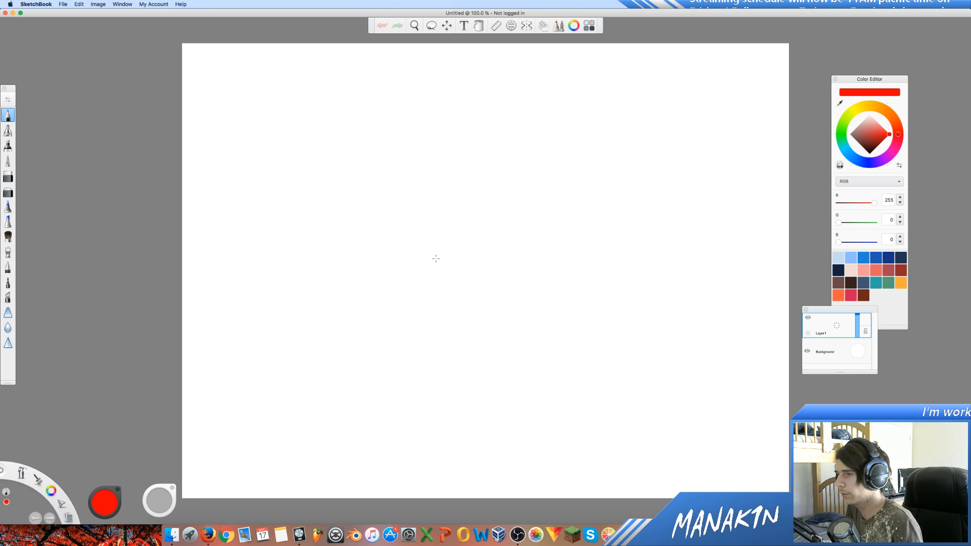
pyautogui.moveTo(367, 319); pyautogui.dragTo(384, 213)
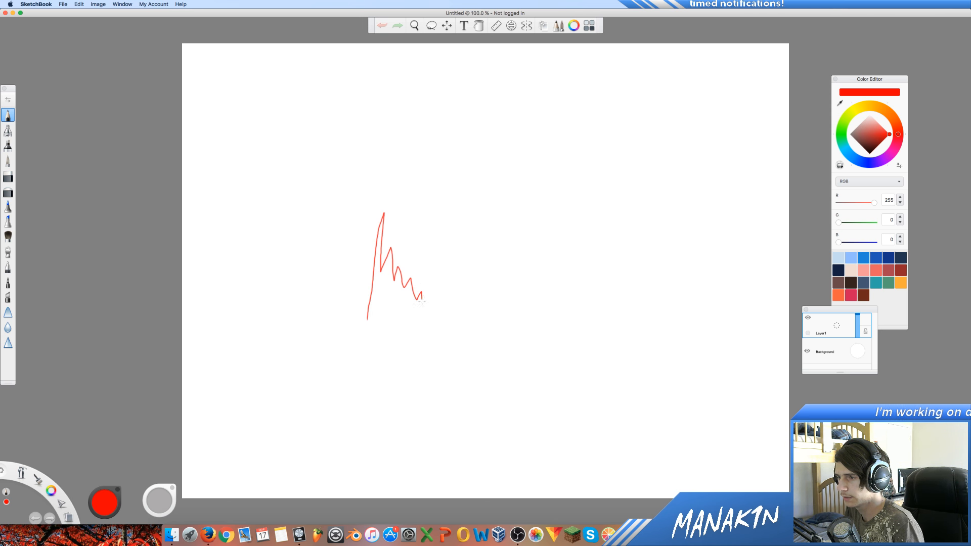
pyautogui.moveTo(422, 301); pyautogui.dragTo(561, 311)
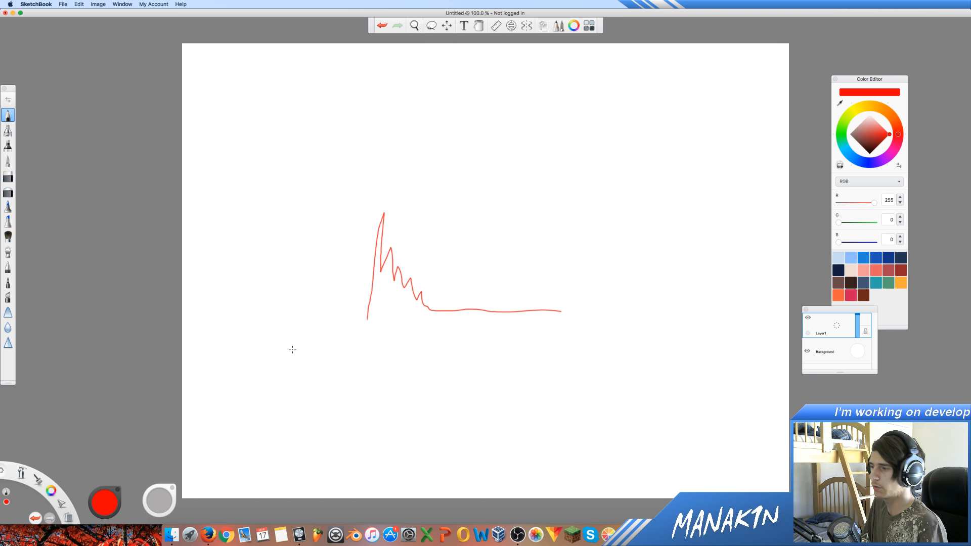
# Draw a lower, longer-decaying blue waveform over the red one and circle the overlapping attack section in blue.
pyautogui.moveTo(50, 491); pyautogui.dragTo(38, 507)
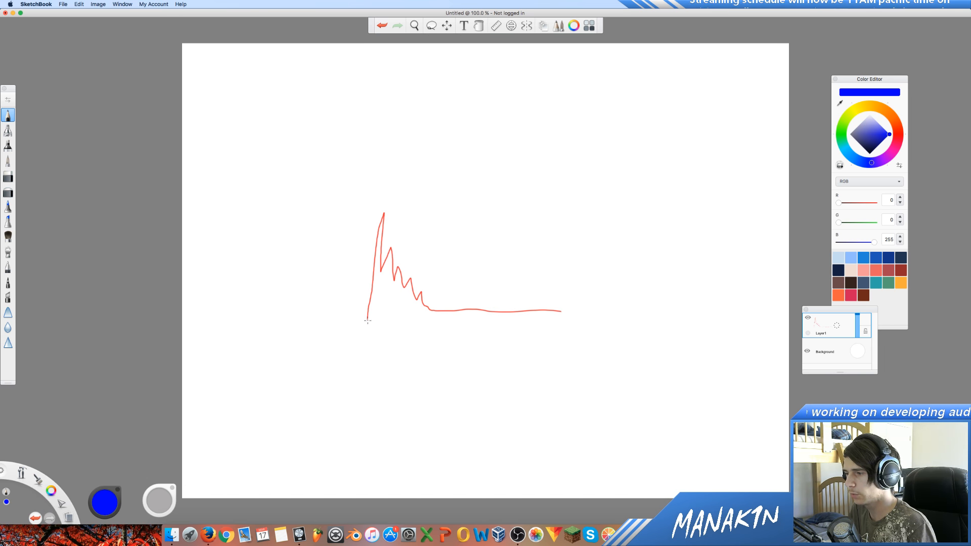
pyautogui.moveTo(372, 317)
pyautogui.mouseDown()
pyautogui.moveTo(383, 268)
pyautogui.moveTo(427, 291)
pyautogui.moveTo(482, 298)
pyautogui.mouseUp()
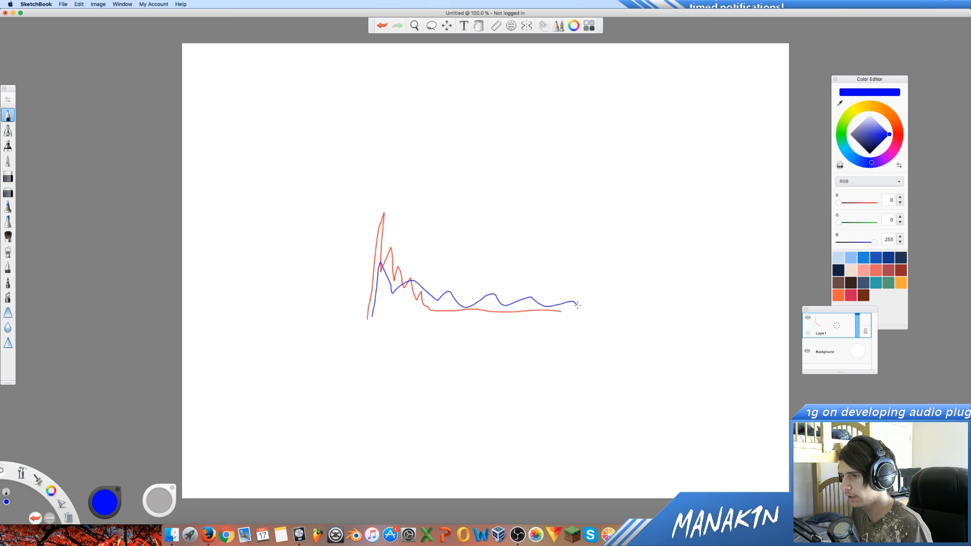
pyautogui.moveTo(577, 305); pyautogui.dragTo(746, 318)
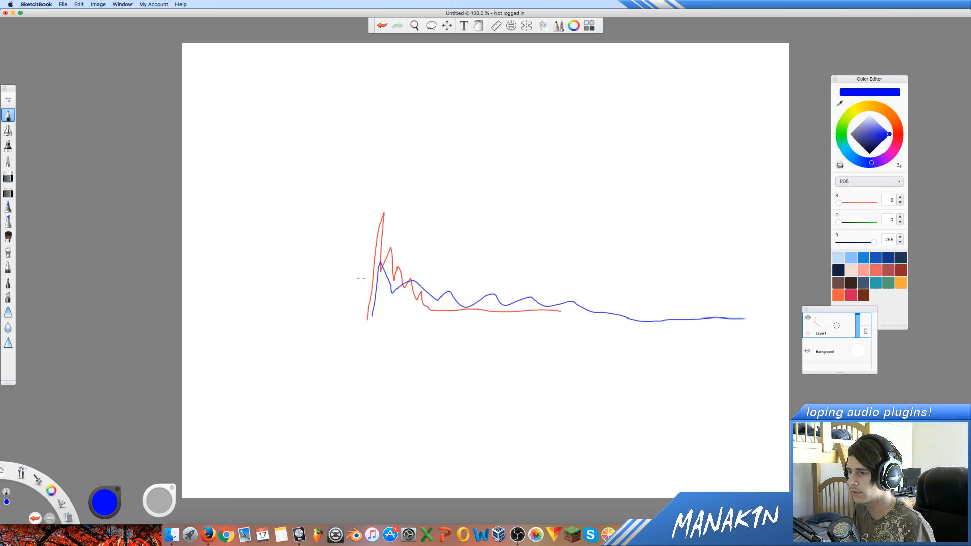
pyautogui.moveTo(360, 278); pyautogui.dragTo(417, 323)
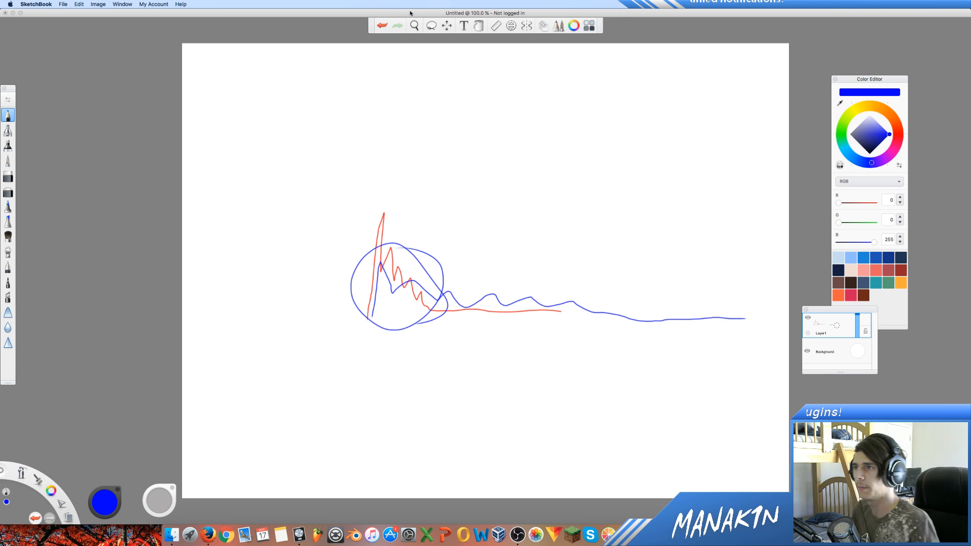
# Undo the blue circle and the blue waveform.
pyautogui.click(387, 25)
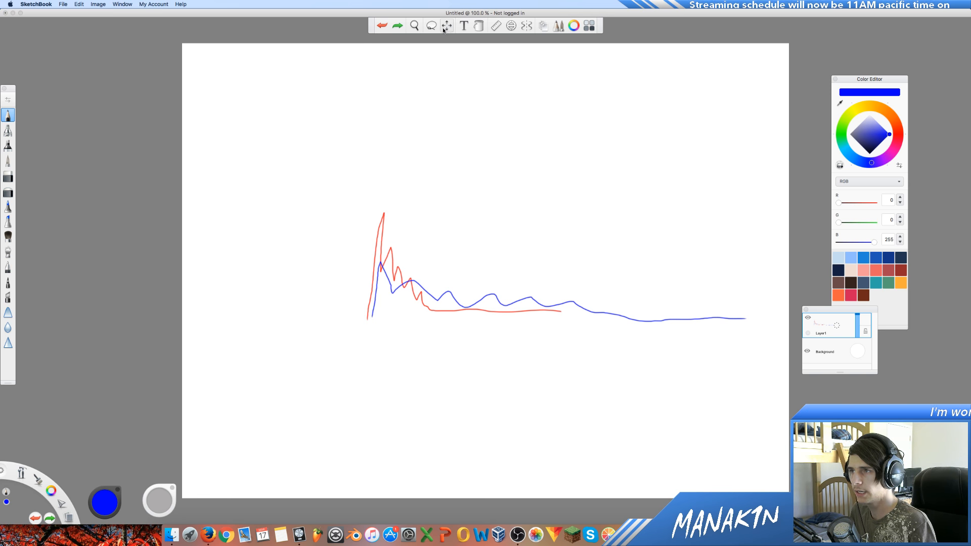
pyautogui.click(381, 27)
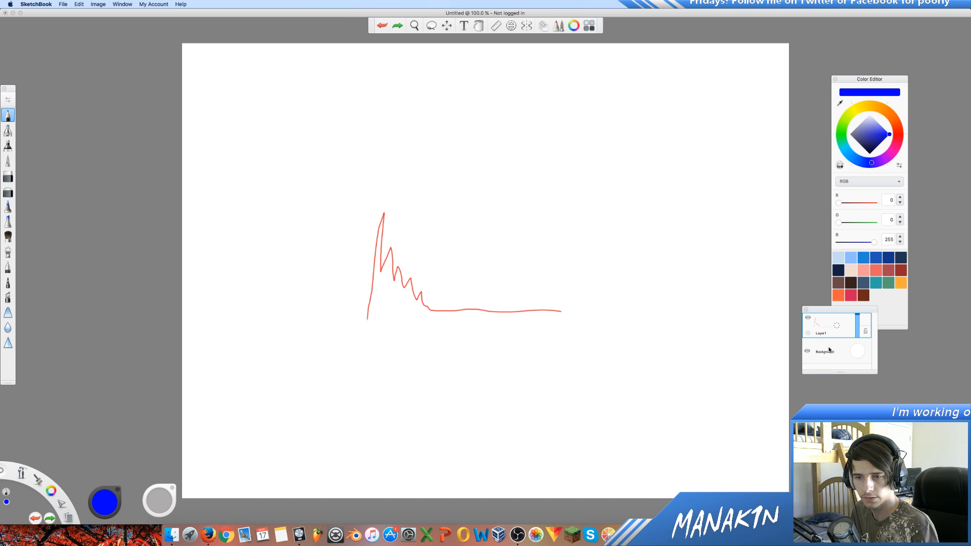
pyautogui.click(98, 4)
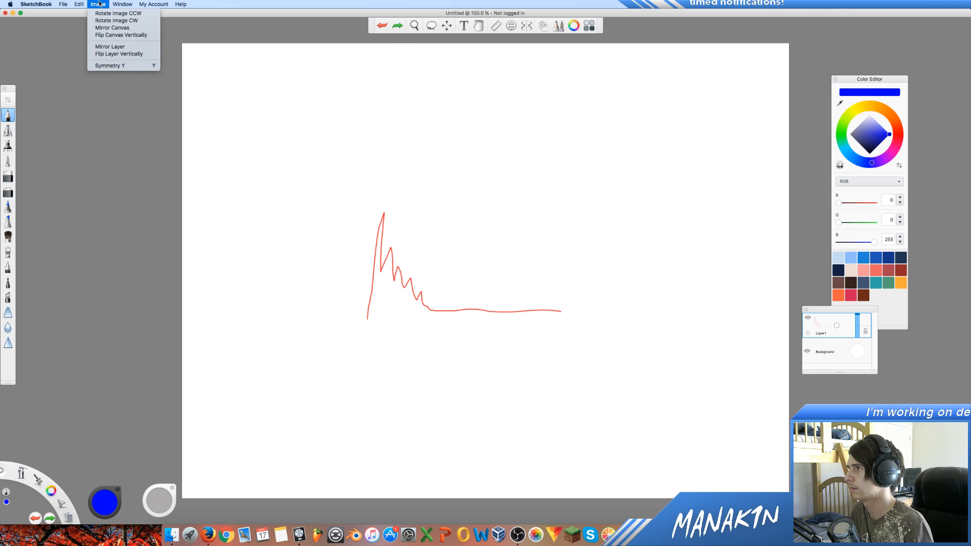
pyautogui.moveTo(117, 4)
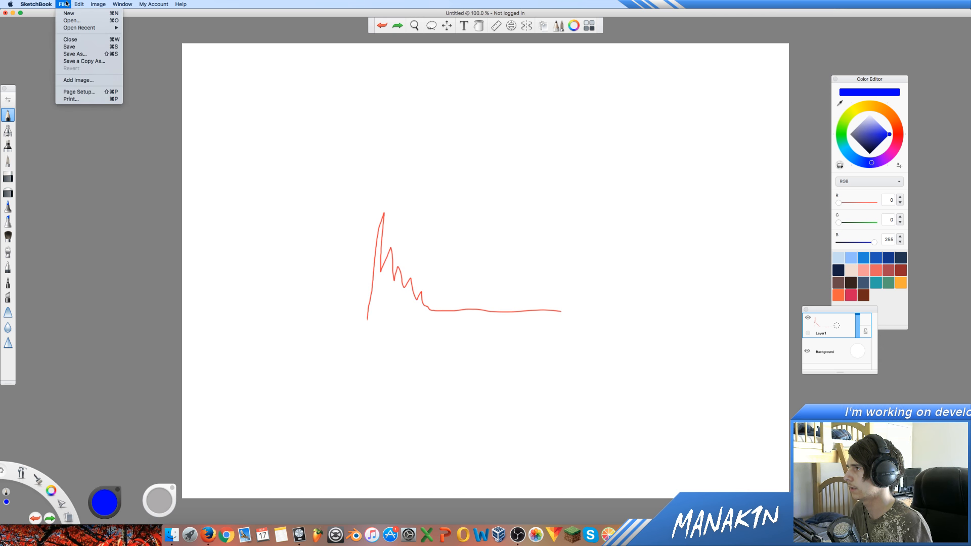
pyautogui.moveTo(64, 4)
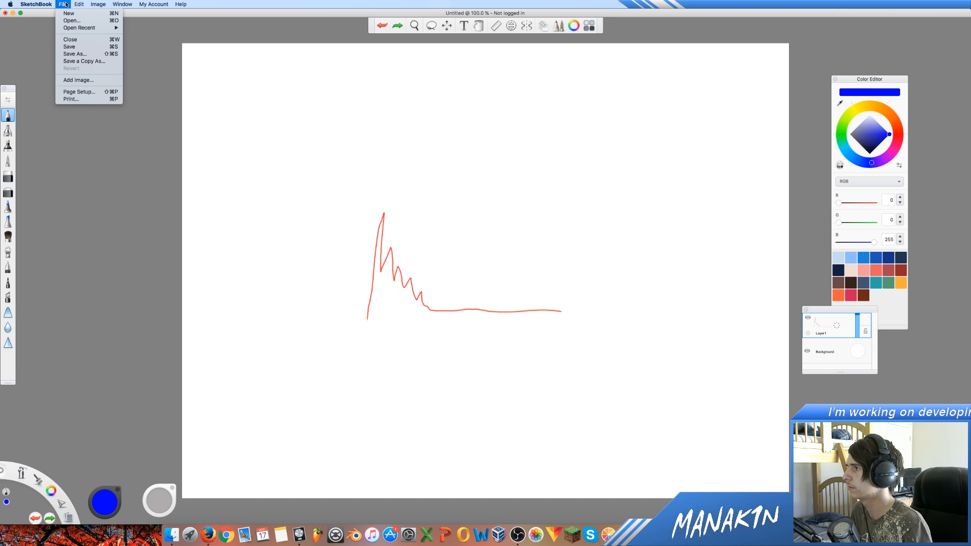
pyautogui.click(847, 372)
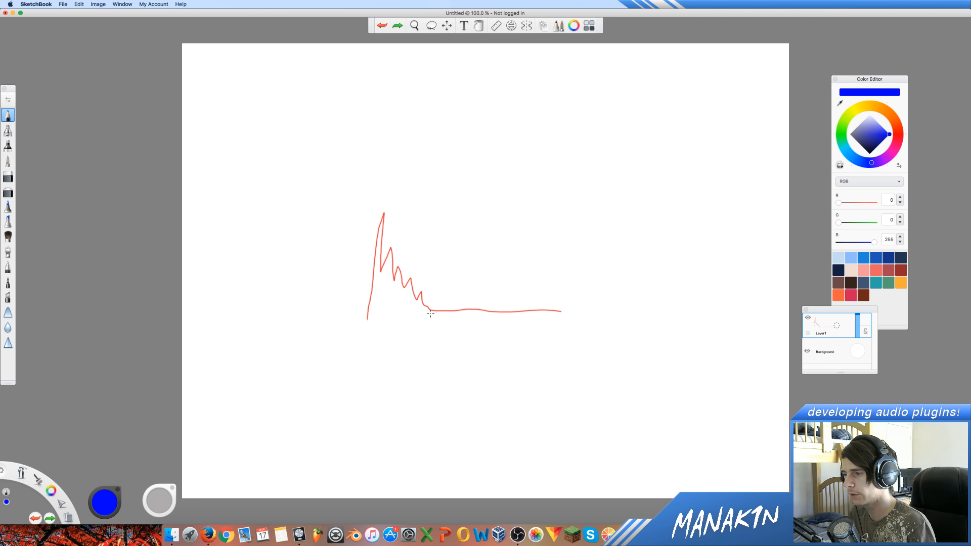
# Mark the red waveform's decay section with a blue bracket and draw a longer green reverb waveform starting just after it.
pyautogui.moveTo(380, 315)
pyautogui.mouseDown()
pyautogui.moveTo(420, 316)
pyautogui.moveTo(380, 313)
pyautogui.mouseUp()
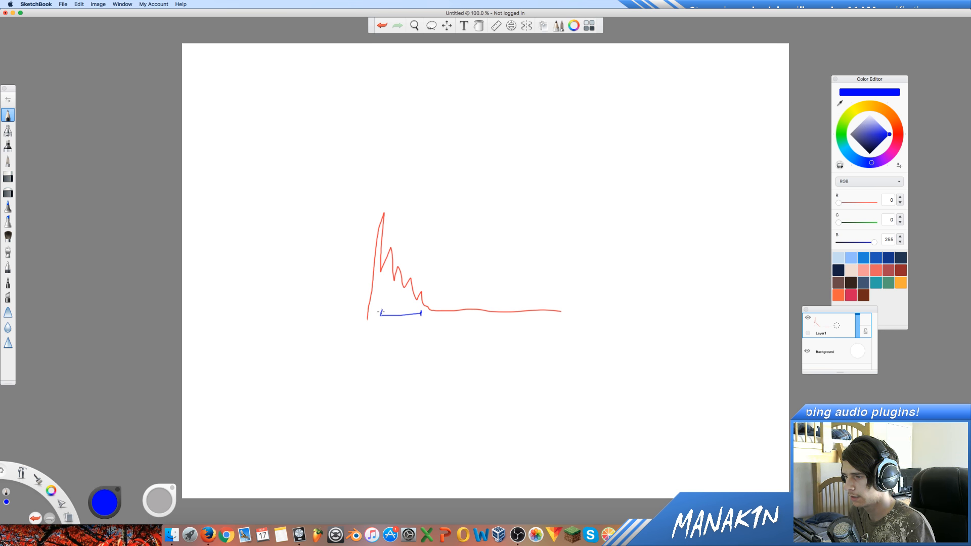
pyautogui.click(48, 490)
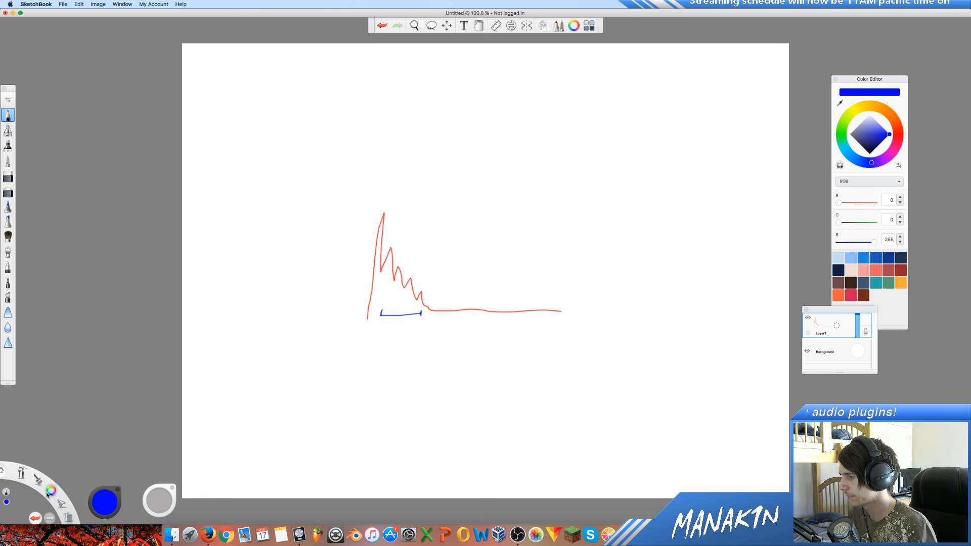
pyautogui.moveTo(47, 494); pyautogui.dragTo(24, 494)
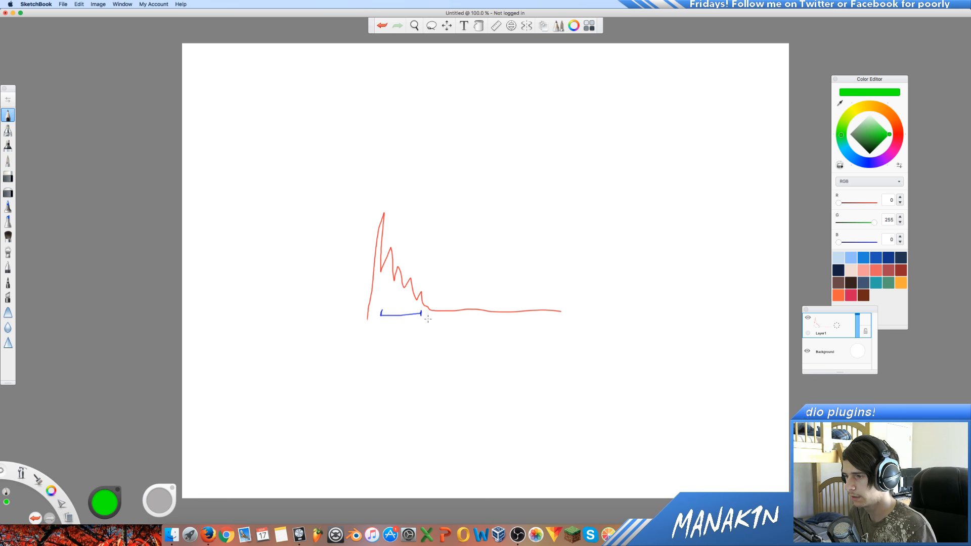
pyautogui.moveTo(427, 316)
pyautogui.mouseDown()
pyautogui.moveTo(438, 287)
pyautogui.moveTo(717, 306)
pyautogui.mouseUp()
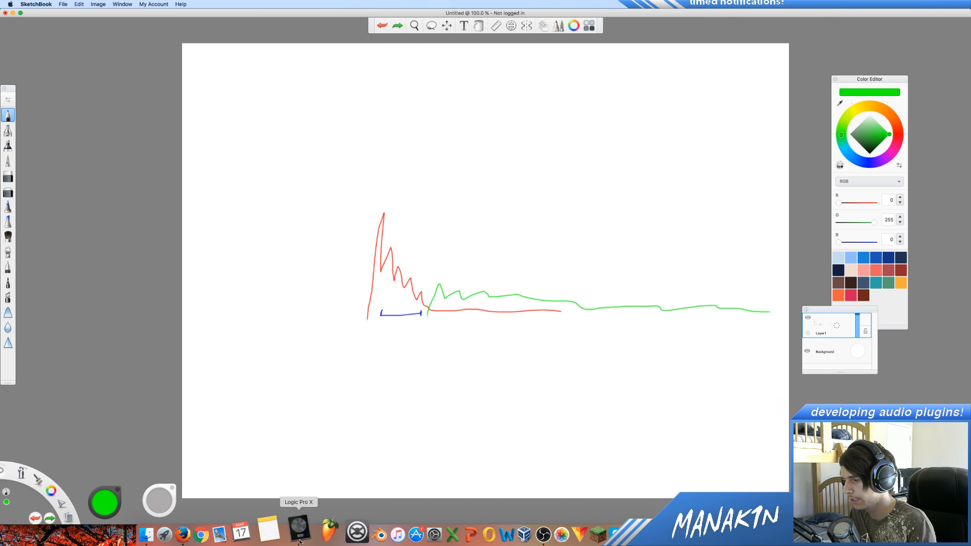
# Switch back to Logic Pro X and reopen Space Designer on the edm-clap-05 track.
pyautogui.click(287, 533)
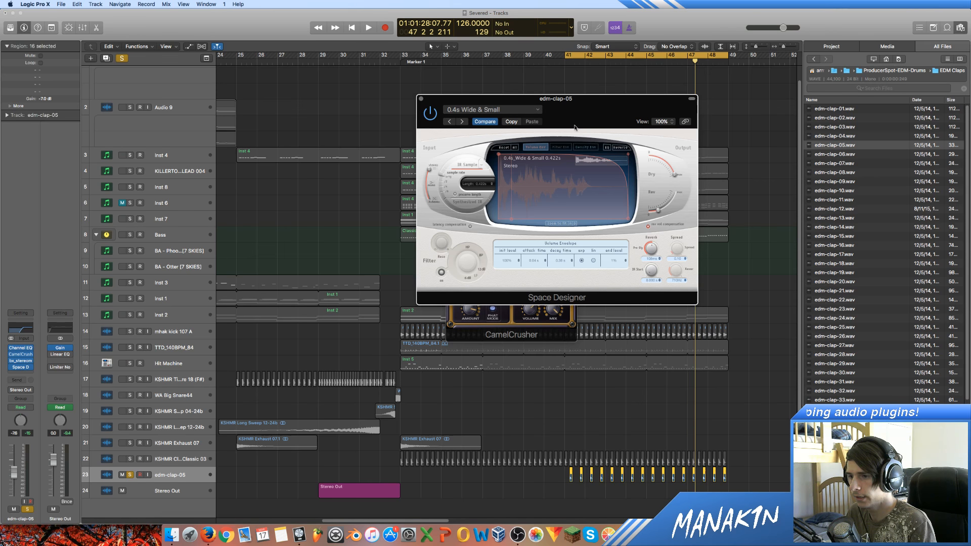
pyautogui.click(21, 368)
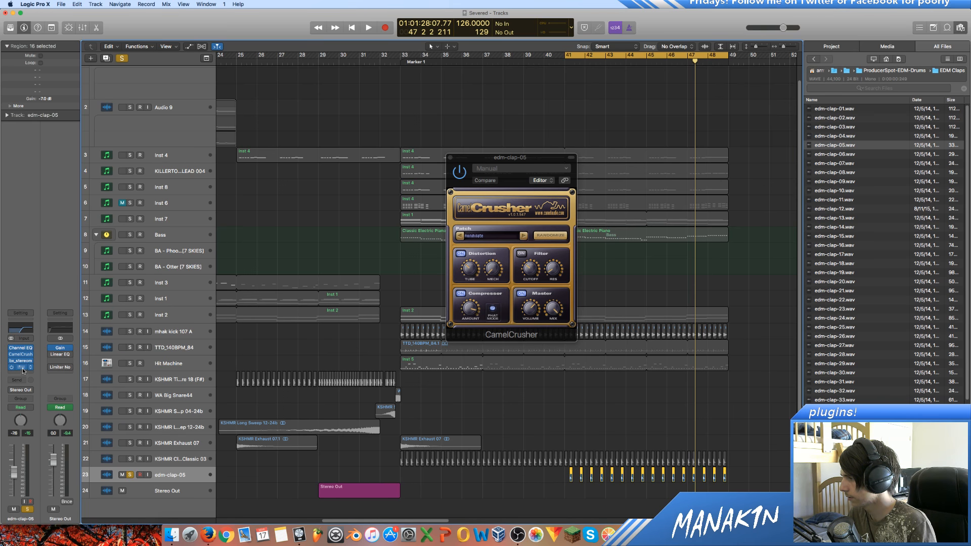
pyautogui.click(21, 370)
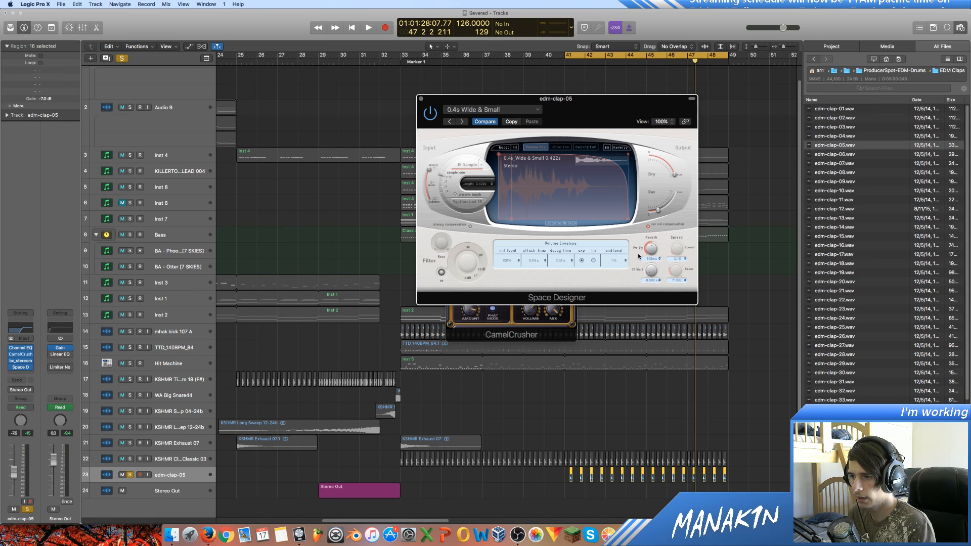
# Play the soloed clap while alternating Space Designer's reverb pre-delay between 0 ms and a higher setting, and leave it raised.
pyautogui.press('space')
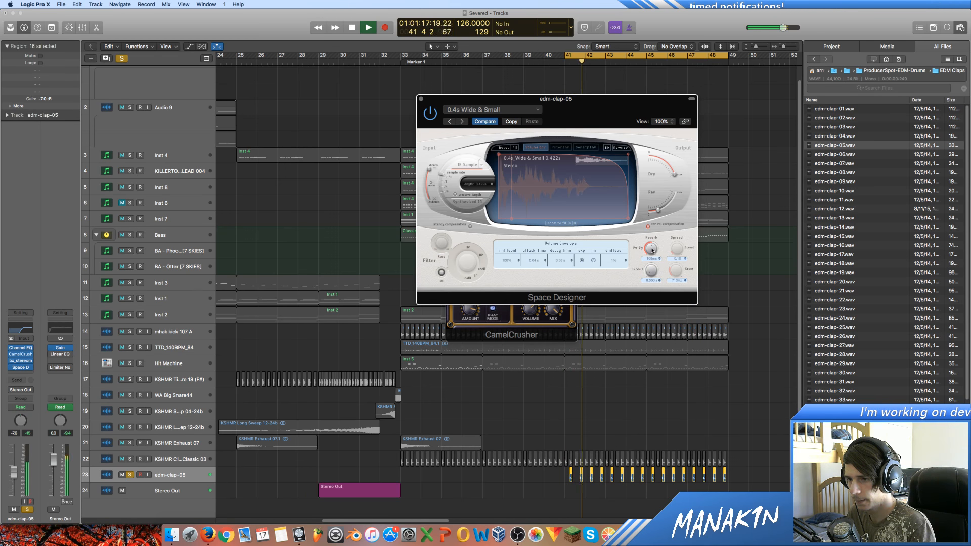
pyautogui.moveTo(651, 250); pyautogui.dragTo(652, 304)
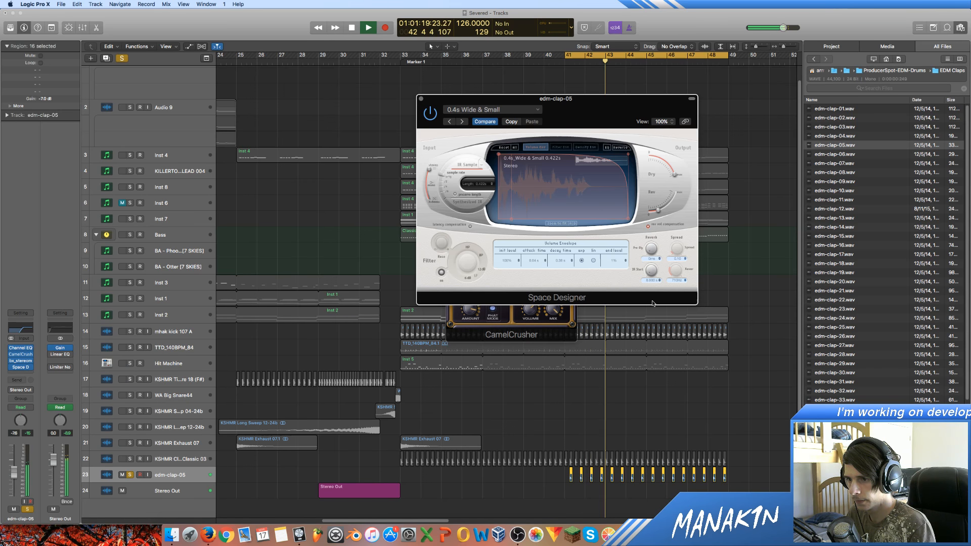
pyautogui.moveTo(652, 253); pyautogui.dragTo(656, 223)
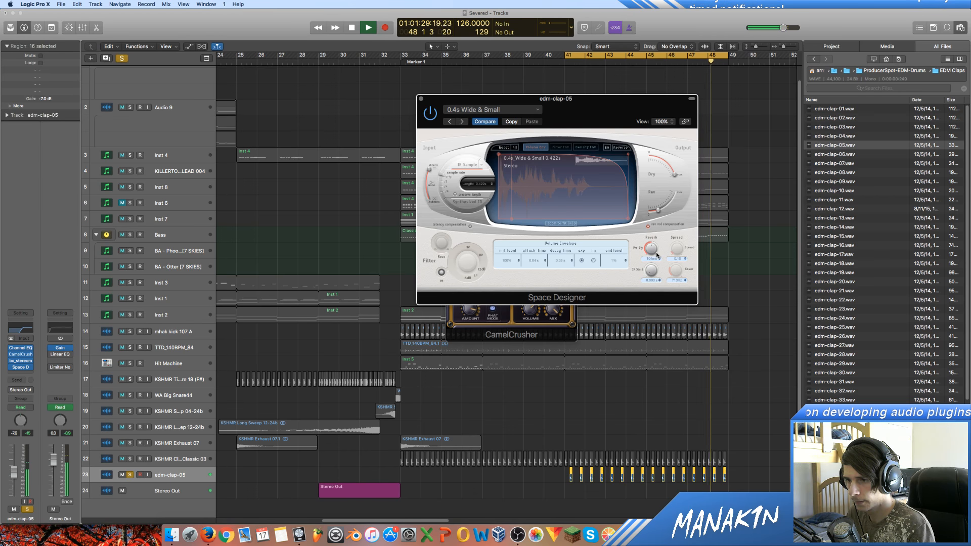
pyautogui.moveTo(656, 253); pyautogui.dragTo(662, 331)
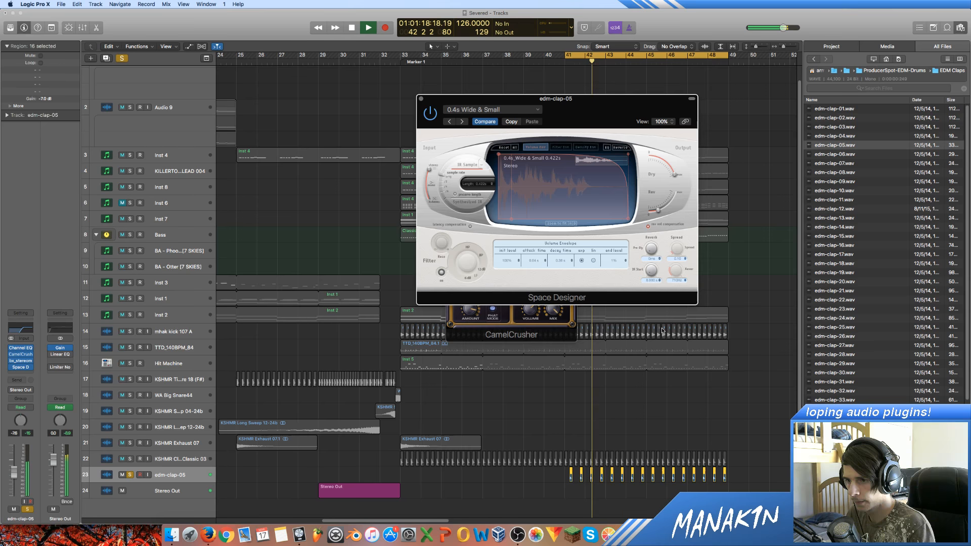
pyautogui.press('space')
pyautogui.moveTo(652, 250); pyautogui.dragTo(654, 217)
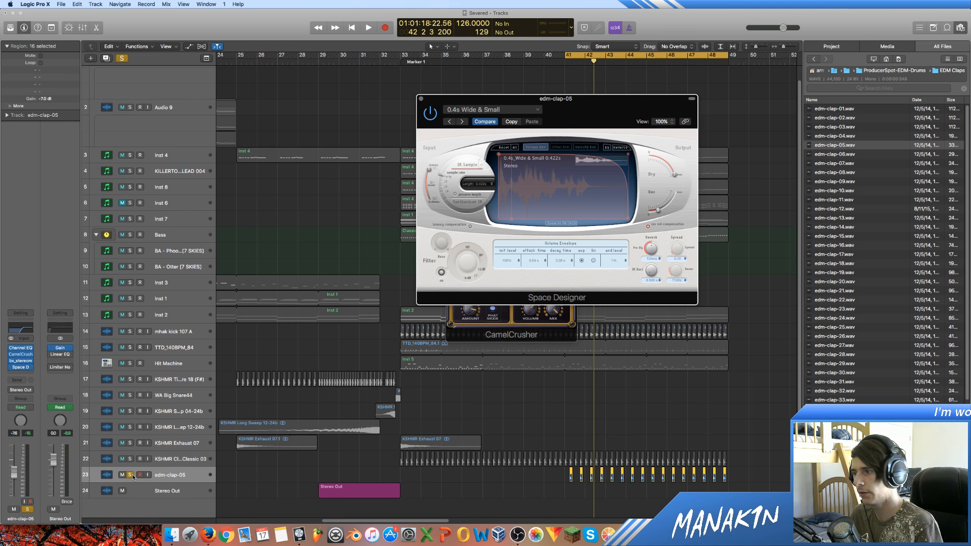
# Unsolo the edm-clap-05 track, close Space Designer and turn off the cycle range, with the whole arrangement in view.
pyautogui.click(129, 474)
pyautogui.click(423, 98)
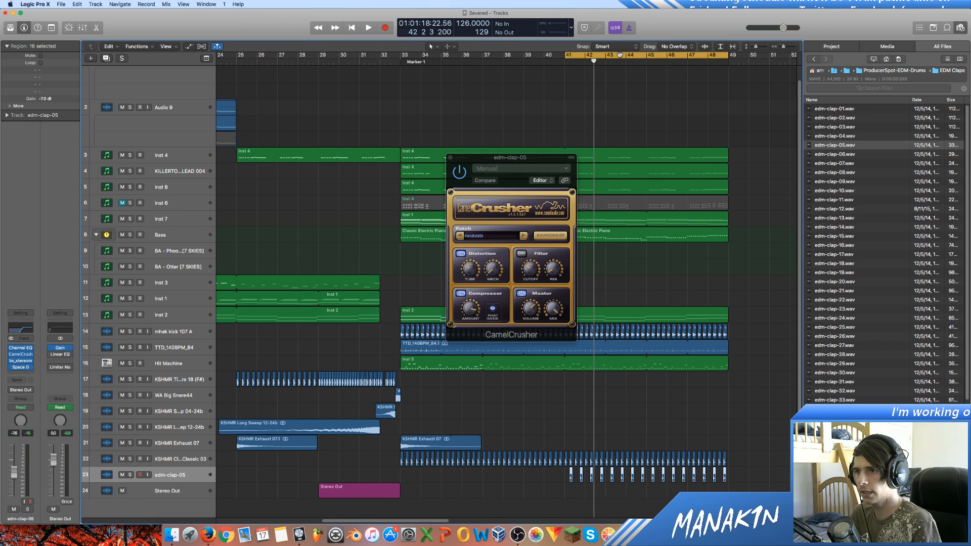
pyautogui.click(620, 54)
pyautogui.moveTo(784, 47); pyautogui.dragTo(781, 50)
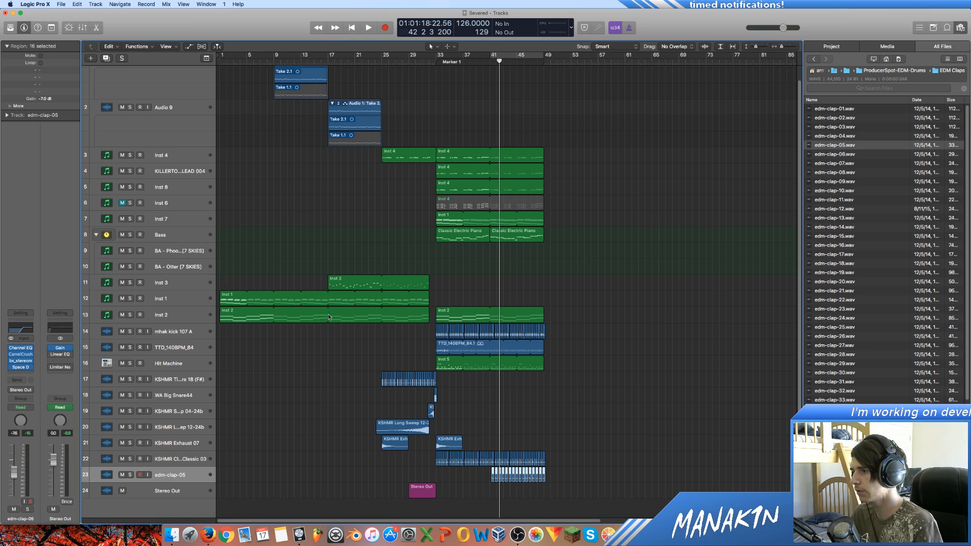
# Play the full arrangement from the beginning to hear the processed clap in the drop.
pyautogui.click(397, 362)
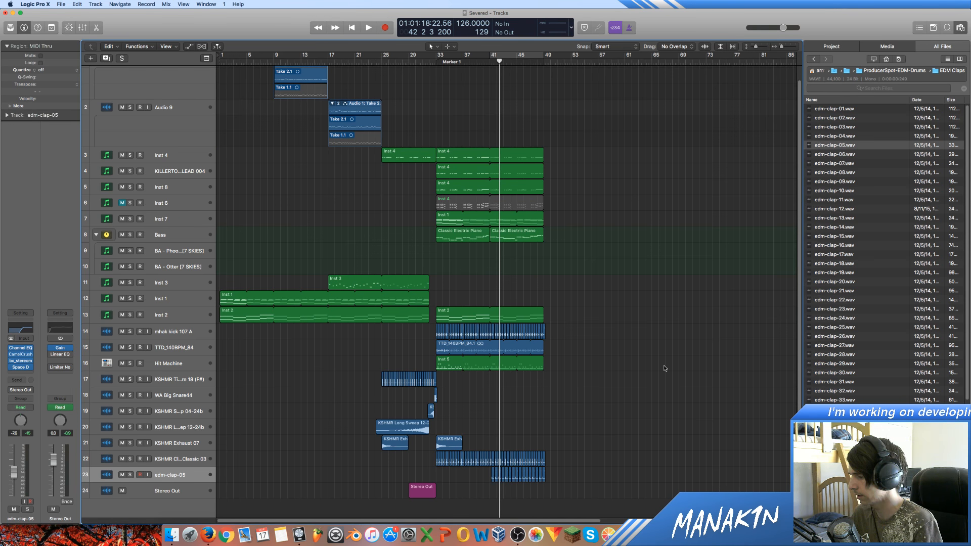
pyautogui.press('Return')
pyautogui.press('space')
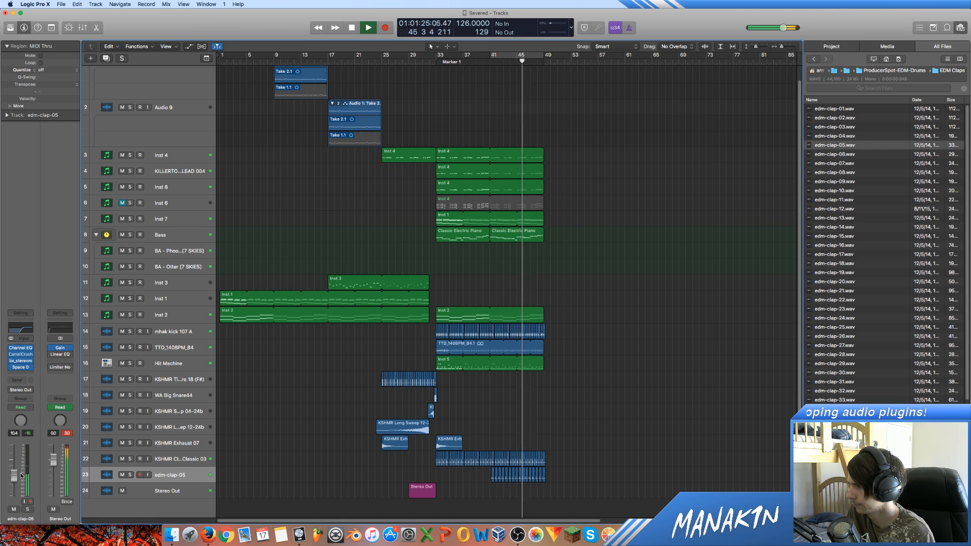
# Raise the low-cut frequency in edm-clap-05's Channel EQ to about 1420 Hz, stop playback and close the plug-in.
pyautogui.click(21, 347)
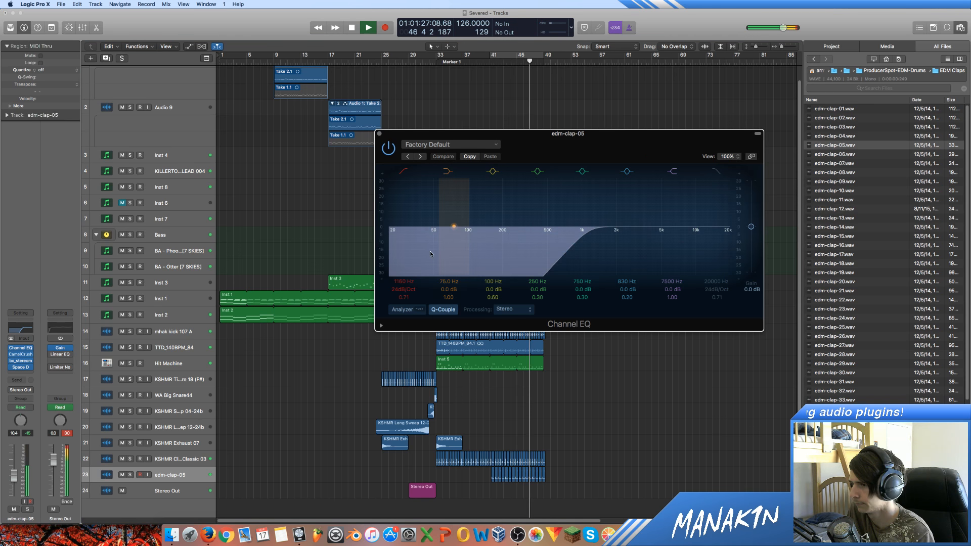
pyautogui.moveTo(430, 254); pyautogui.dragTo(592, 259)
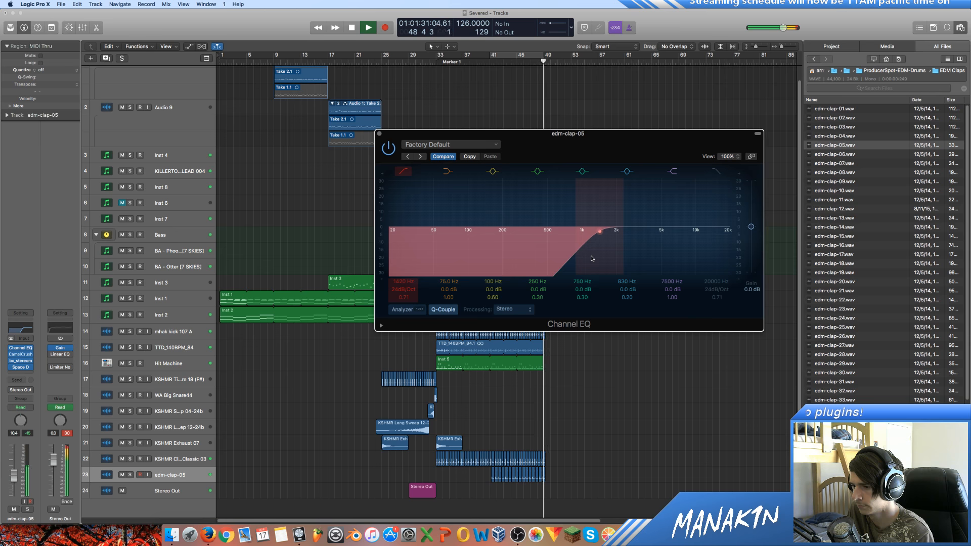
pyautogui.press('space')
pyautogui.click(757, 133)
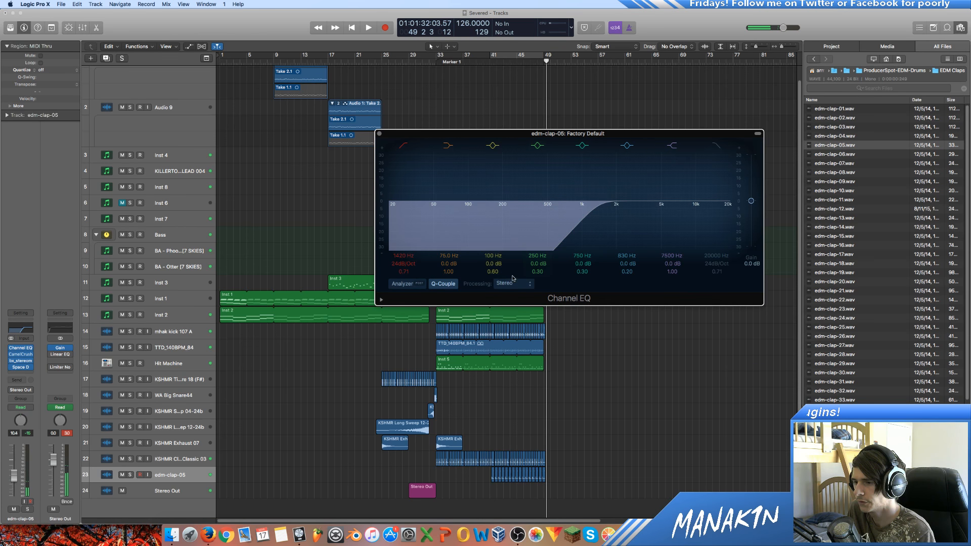
pyautogui.press('super+w')
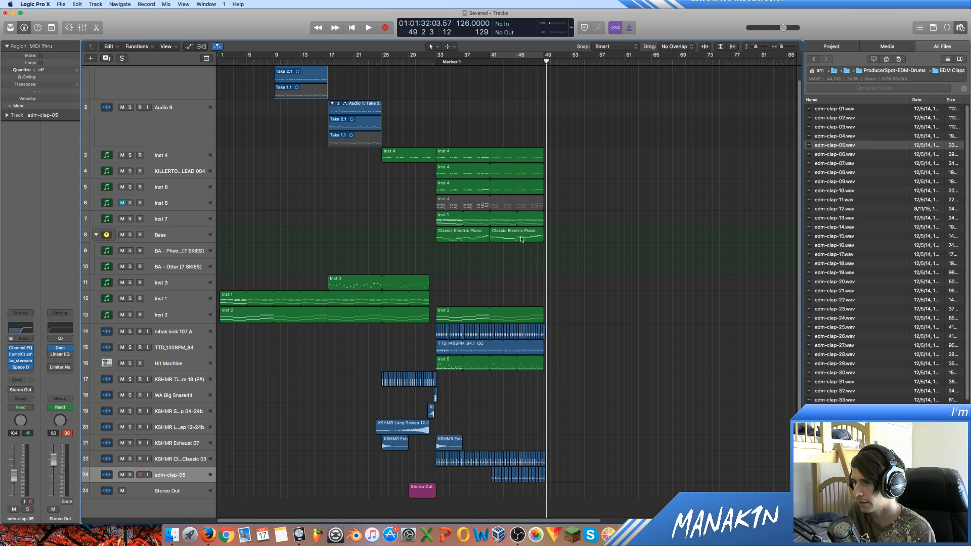
# Lower the last eight notes of the Bass track's first Classic Electric Piano region to the pitch of the notes before them.
pyautogui.click(475, 238)
pyautogui.doubleClick(478, 237)
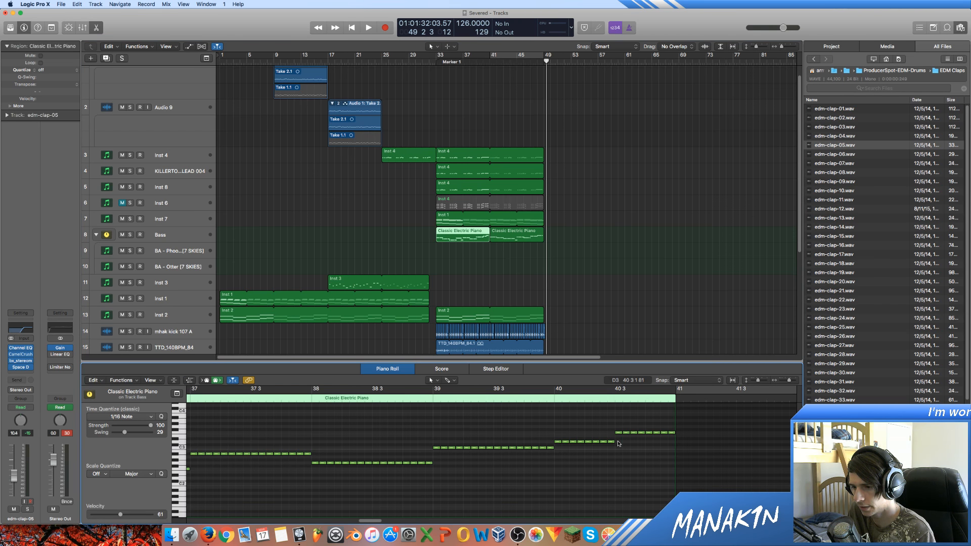
pyautogui.hscroll(3, 617, 443)
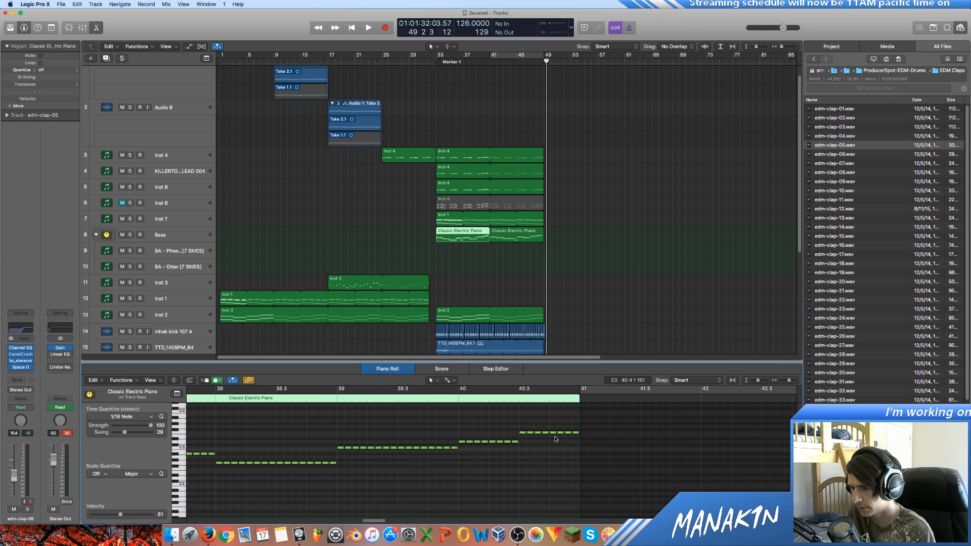
pyautogui.moveTo(523, 429)
pyautogui.mouseDown()
pyautogui.moveTo(585, 440)
pyautogui.moveTo(524, 442)
pyautogui.mouseUp()
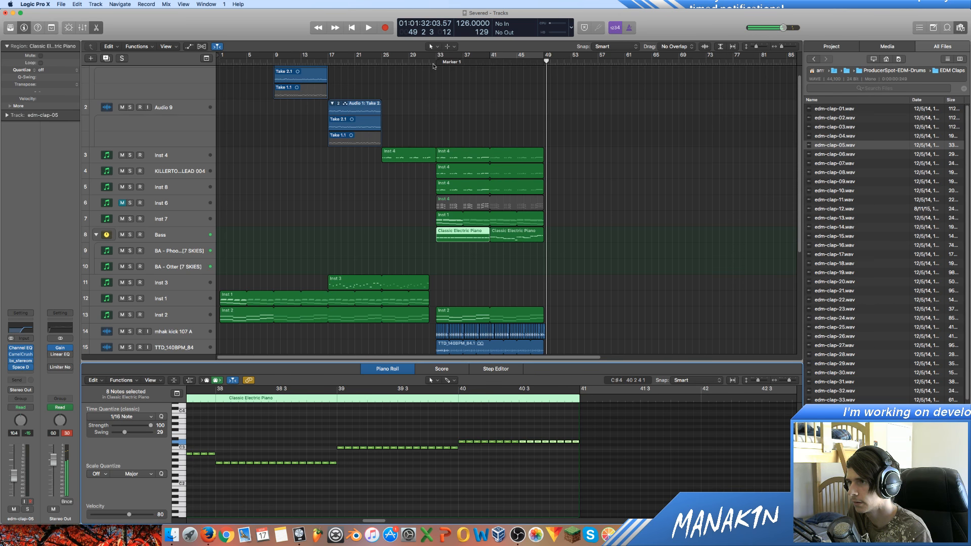
# Play the drop from bar 33 to compare the edited bass notes with the second bass region.
pyautogui.doubleClick(439, 62)
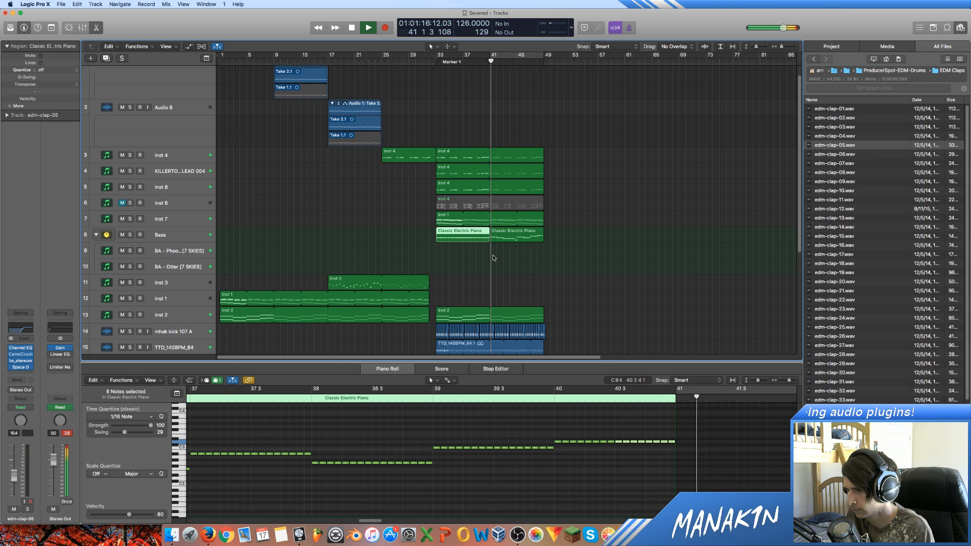
pyautogui.click(561, 239)
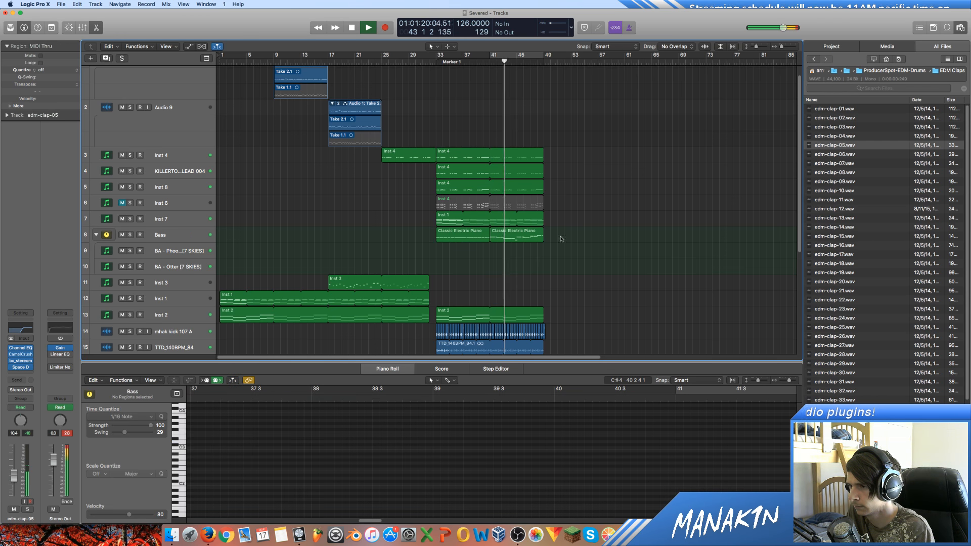
pyautogui.press('space')
# Move the Bass track's second Classic Electric Piano region to bar 25, ahead of the first one, and mute it.
pyautogui.moveTo(534, 234); pyautogui.dragTo(426, 235)
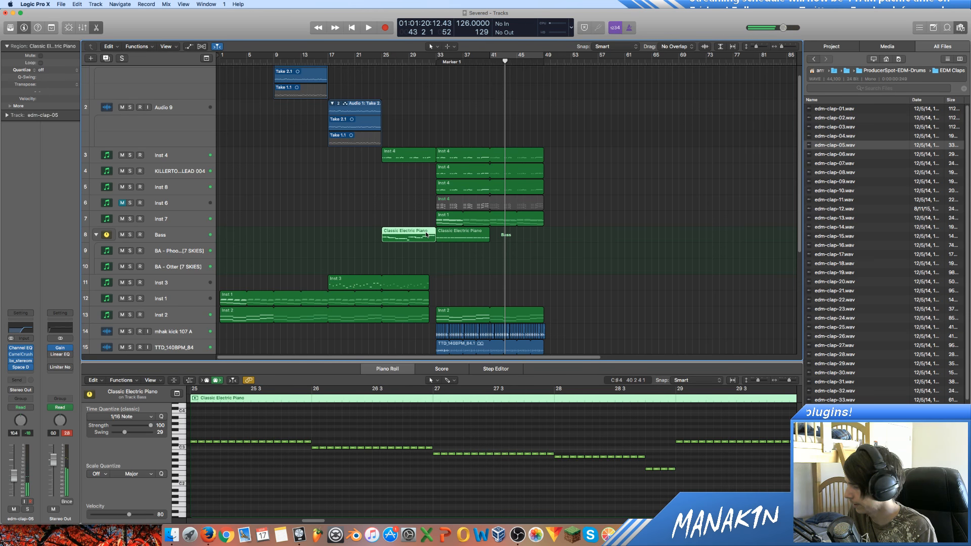
pyautogui.hotkey('shift', 'm')
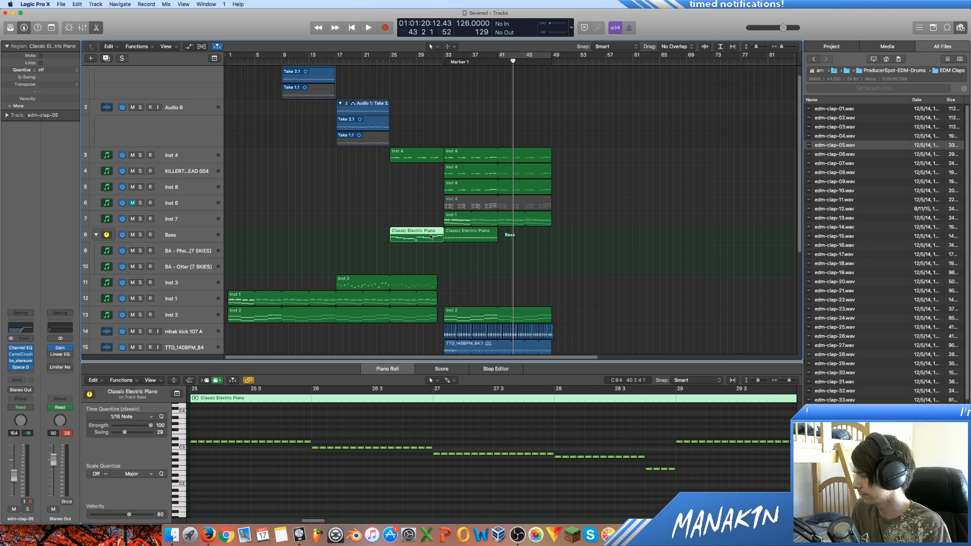
pyautogui.press('KP_2')
pyautogui.moveTo(382, 208); pyautogui.dragTo(421, 258)
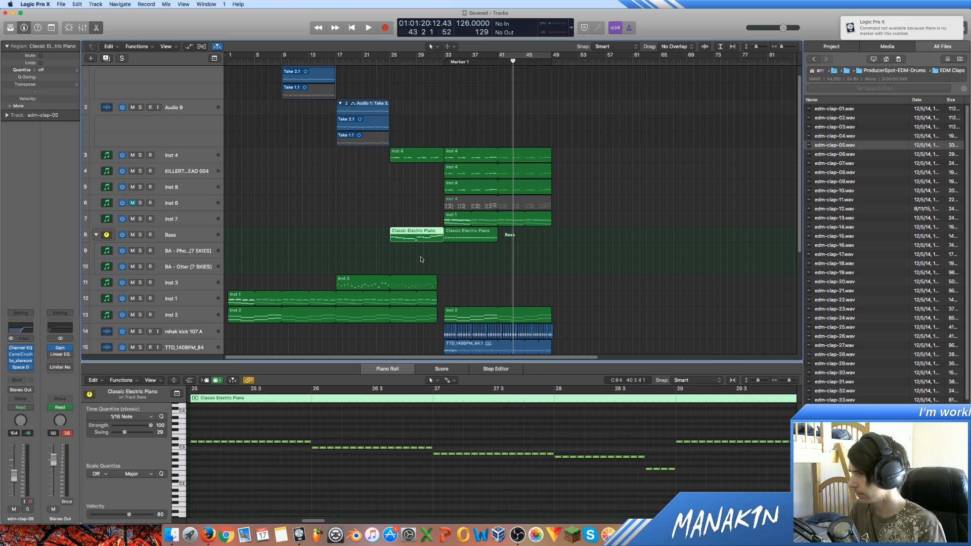
pyautogui.press('m')
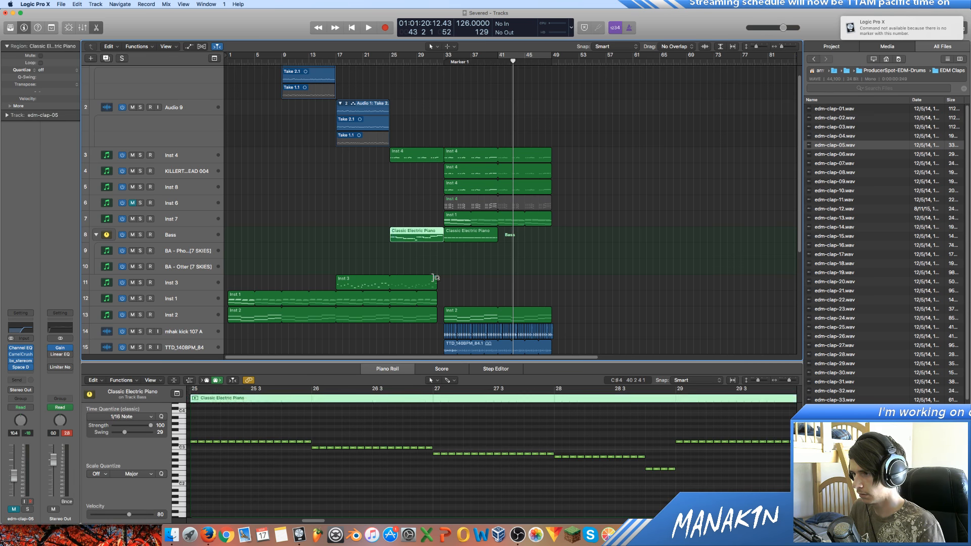
pyautogui.hotkey('ctrl', 'm')
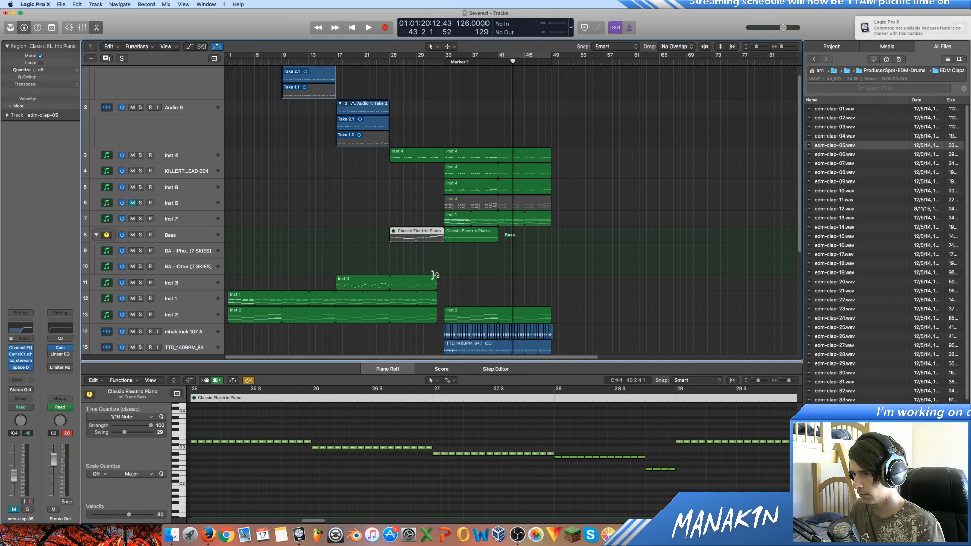
pyautogui.click(433, 275)
# Hide the On/Off buttons from the track headers.
pyautogui.rightClick(124, 238)
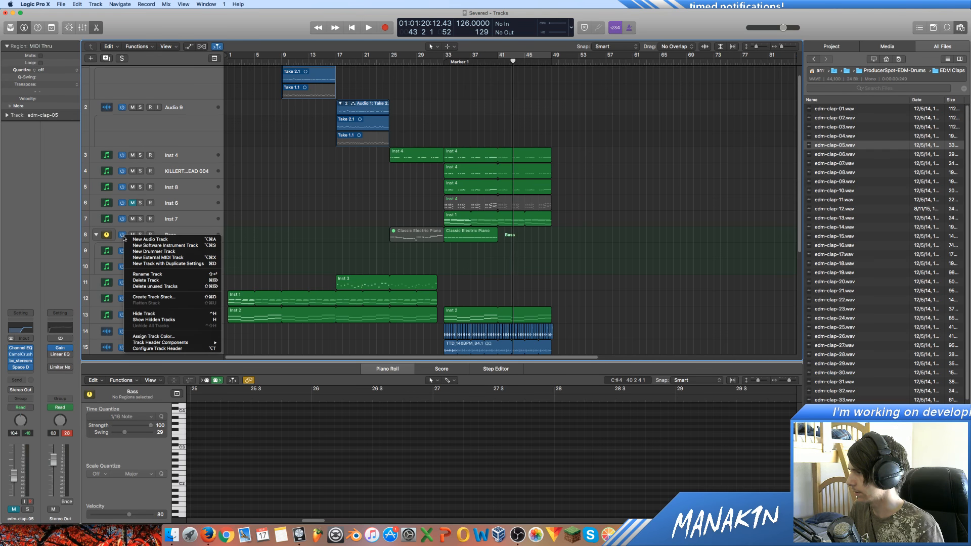
pyautogui.moveTo(161, 342)
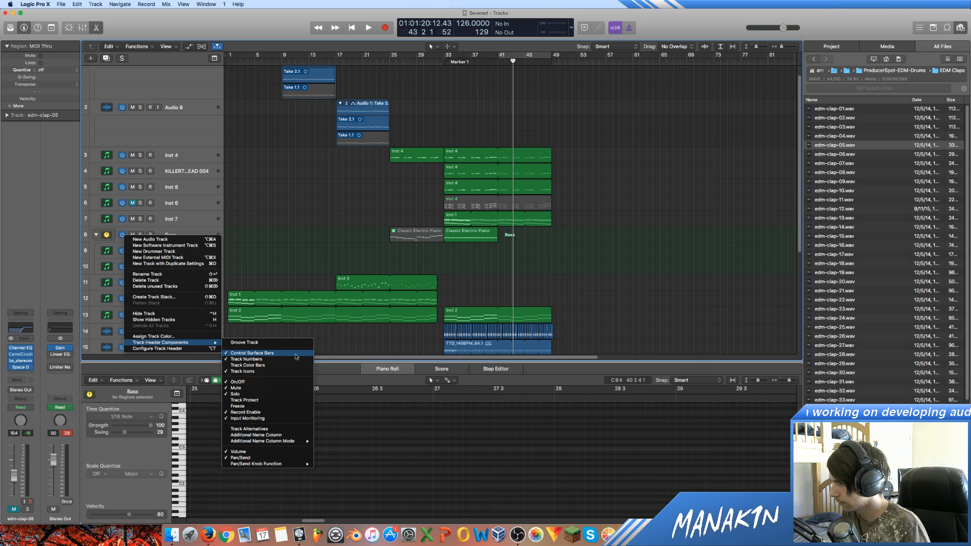
pyautogui.click(296, 353)
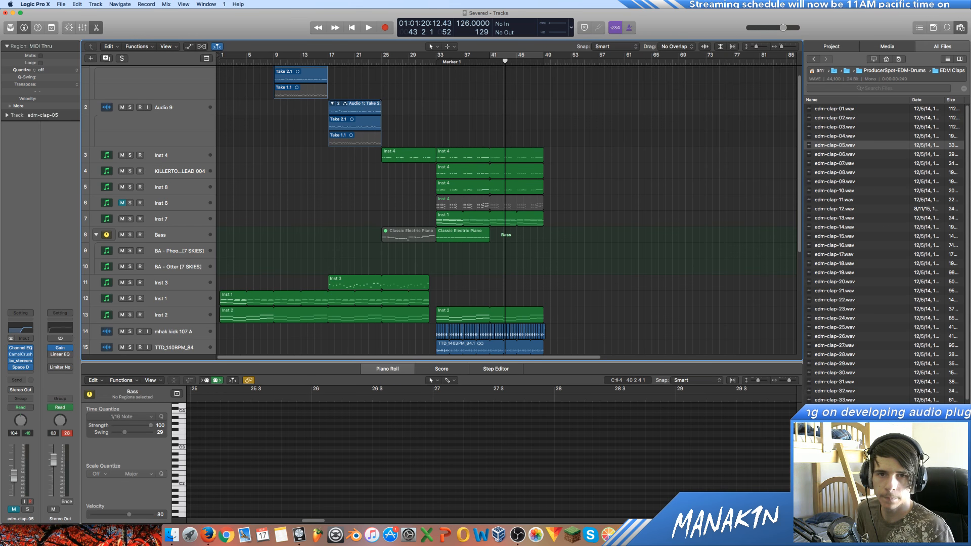
pyautogui.press('super+Tab')
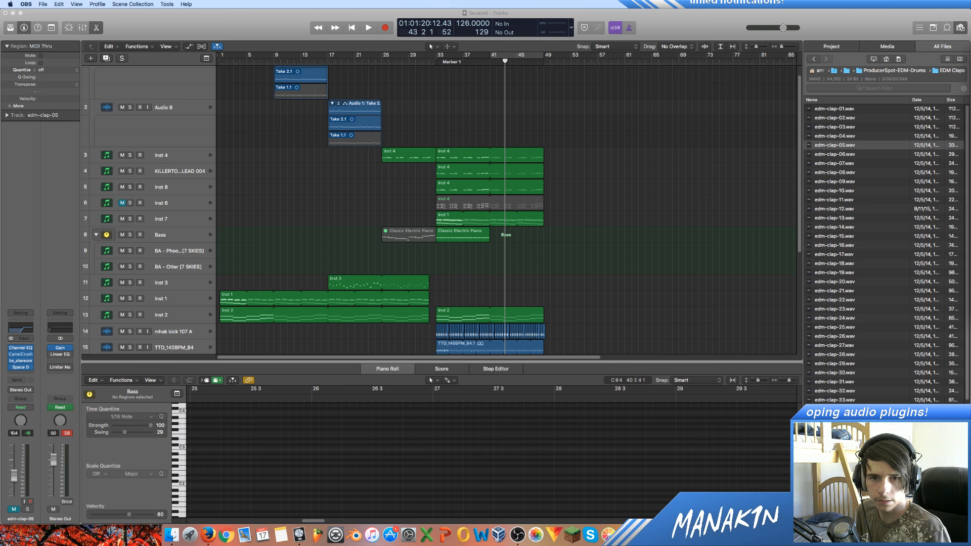
pyautogui.press('super+Tab')
pyautogui.scroll(-3, 597, 254)
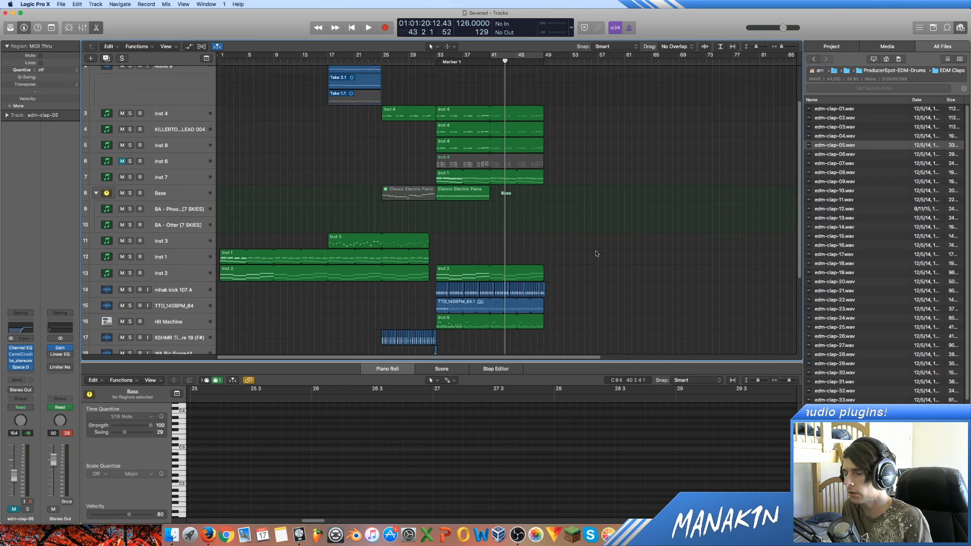
# Loop the Bass track's unmuted Classic Electric Piano region until bar 49, matching the end of the other drop regions.
pyautogui.scroll(-3, 597, 254)
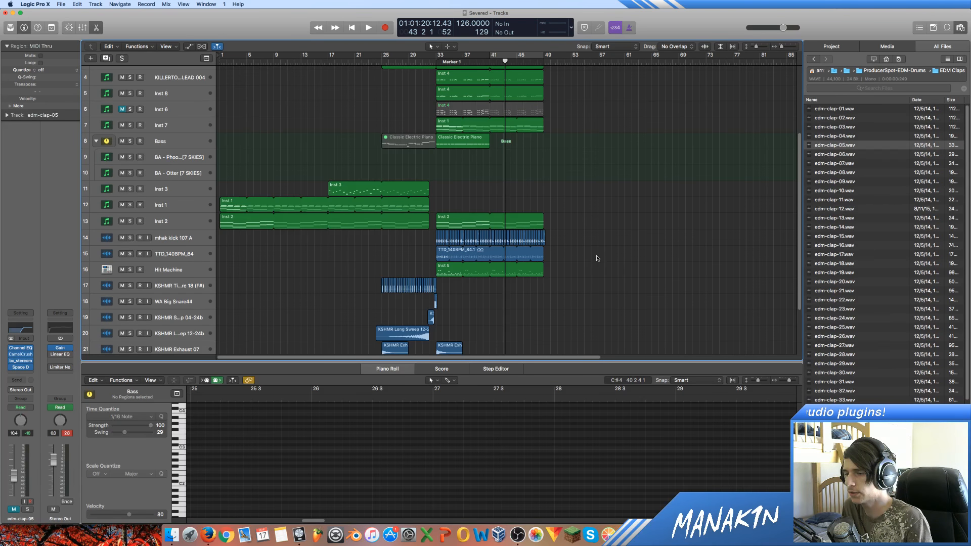
pyautogui.scroll(-3, 597, 258)
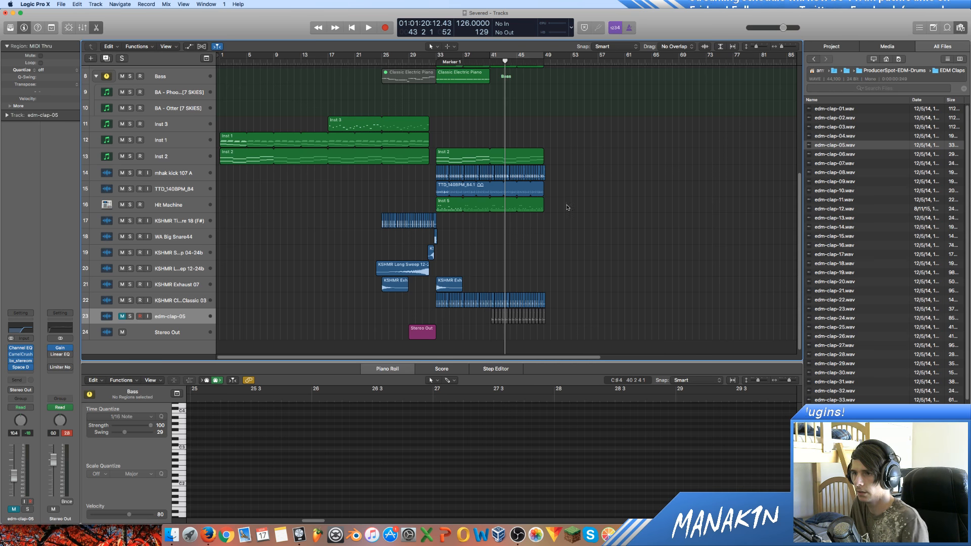
pyautogui.scroll(8, 567, 208)
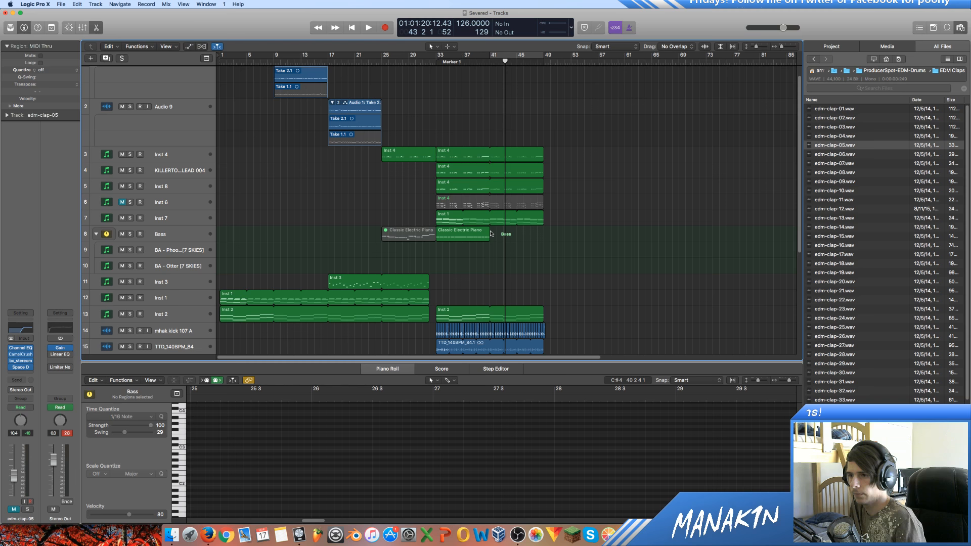
pyautogui.moveTo(490, 234); pyautogui.dragTo(544, 233)
pyautogui.scroll(-6, 563, 228)
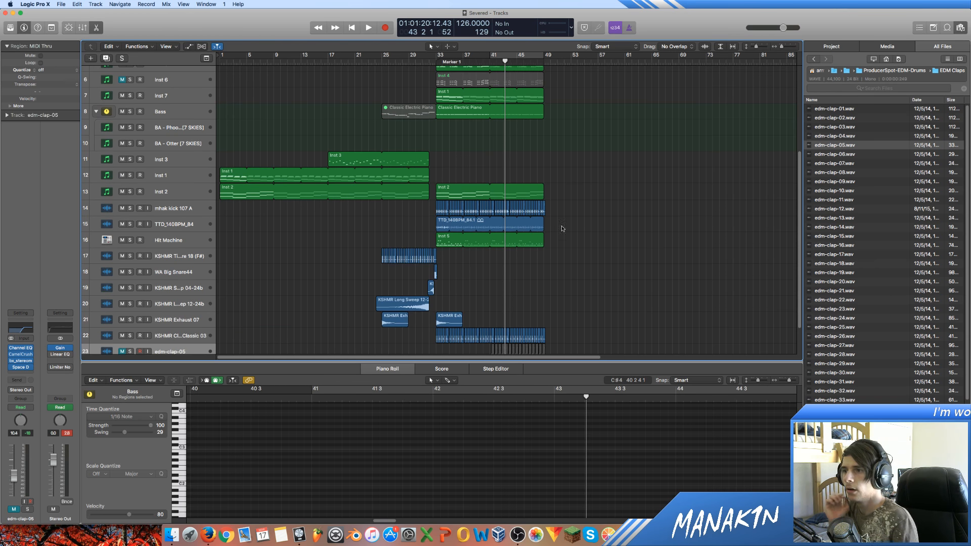
pyautogui.scroll(1, 561, 228)
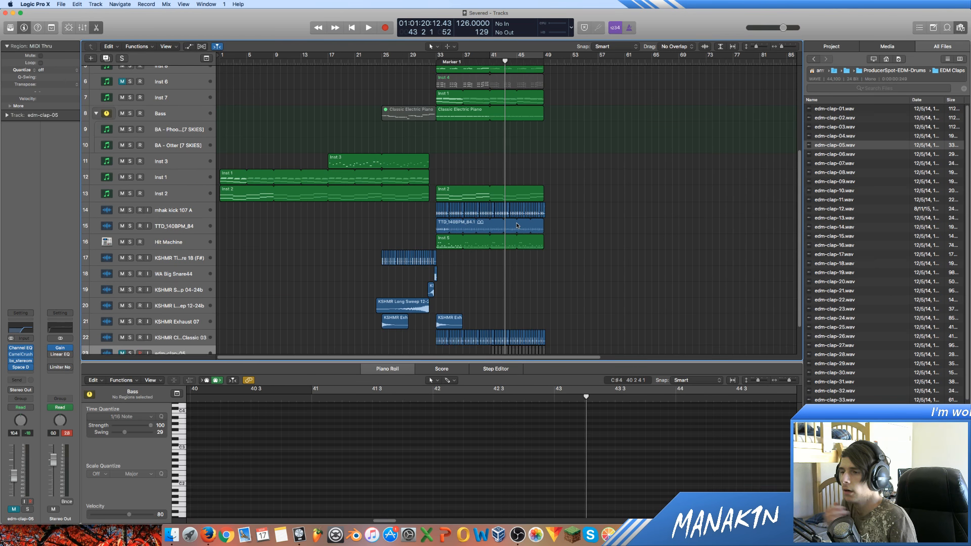
pyautogui.scroll(5, 517, 225)
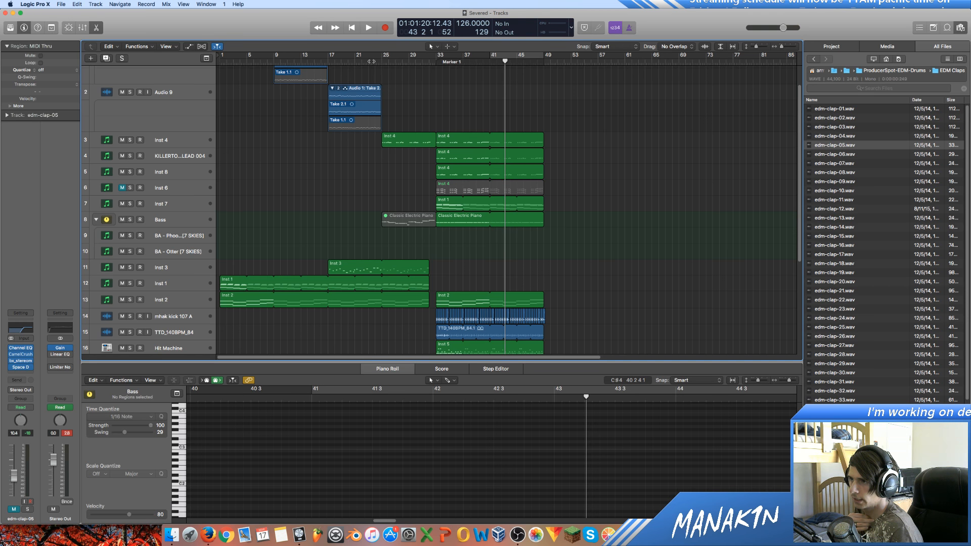
# Play the section from bar 17 briefly, and play the drop from bar 33 to compare them.
pyautogui.click(312, 56)
pyautogui.press('space')
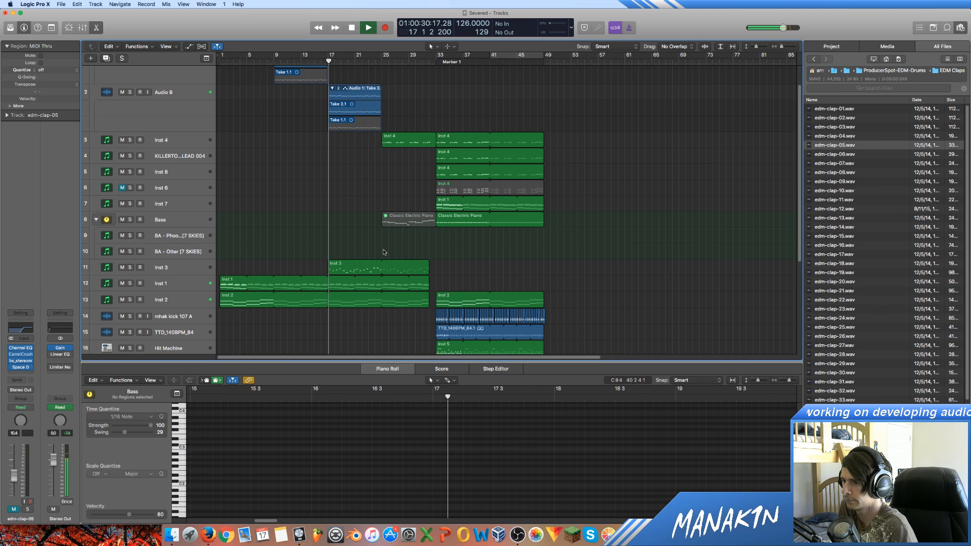
pyautogui.press('space')
pyautogui.click(437, 55)
pyautogui.press('space')
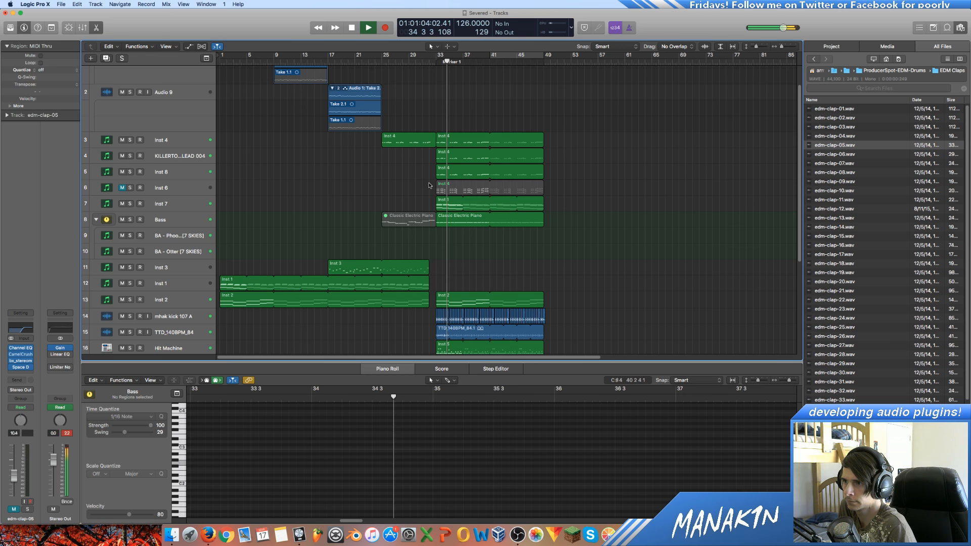
pyautogui.press('space')
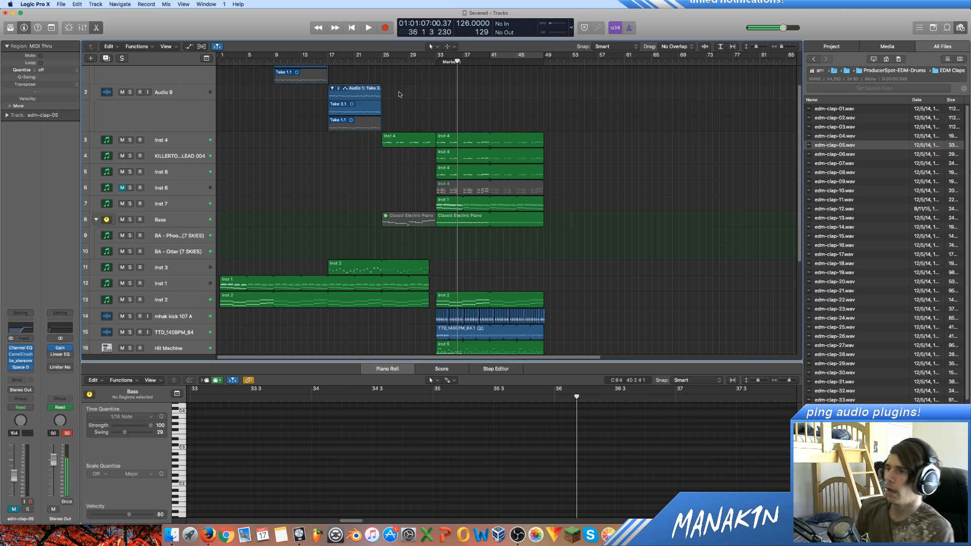
# Isolate the build-up's Inst 3, Inst 1 and Inst 2 tracks, and audition Inst 4 alone from bar 25.
pyautogui.click(381, 61)
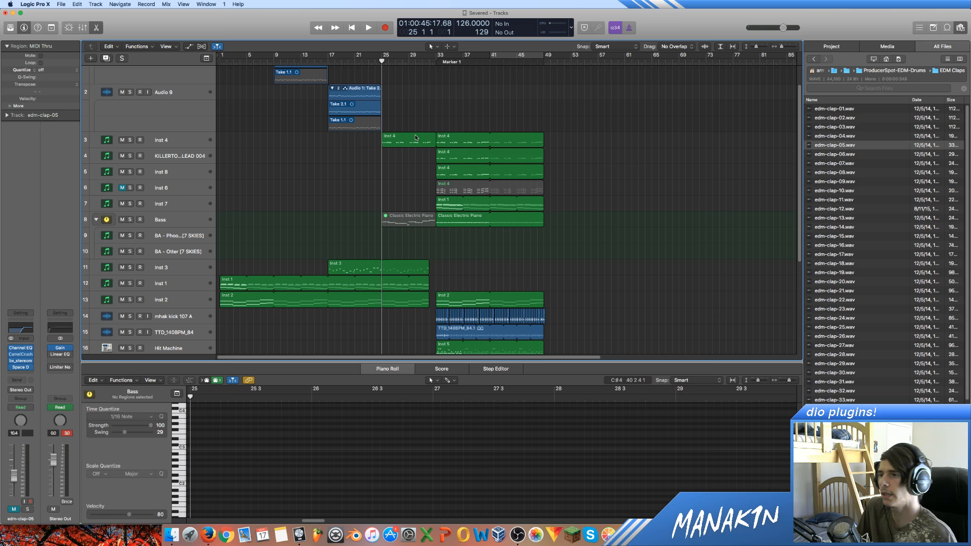
pyautogui.scroll(-3, 415, 137)
pyautogui.moveTo(300, 205); pyautogui.dragTo(357, 279)
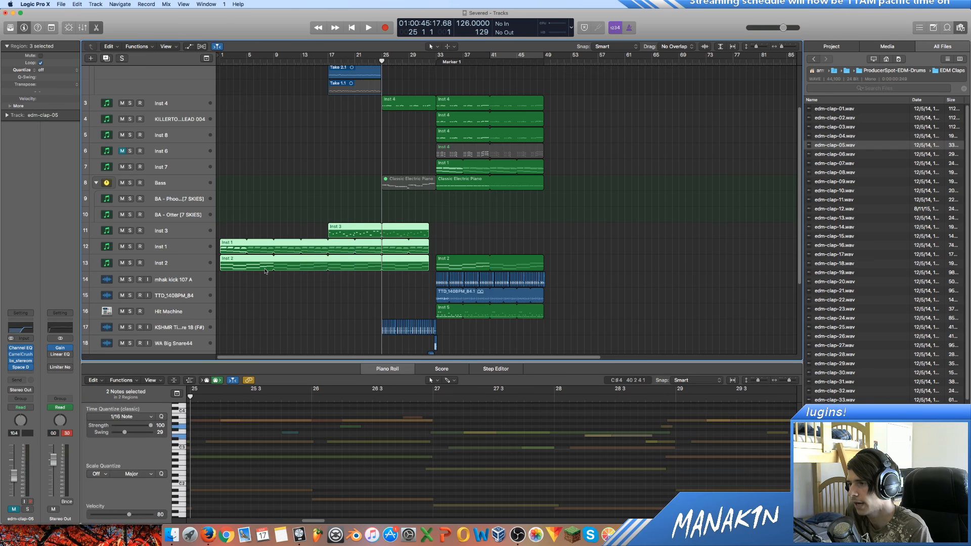
pyautogui.click(130, 230)
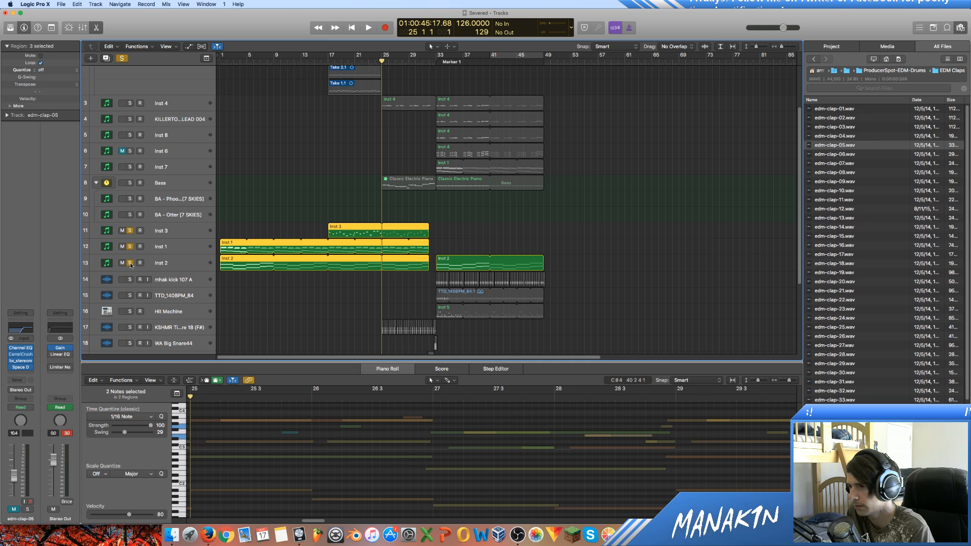
pyautogui.keyDown('alt'); pyautogui.click(130, 103); pyautogui.keyUp('alt')
pyautogui.press('space')
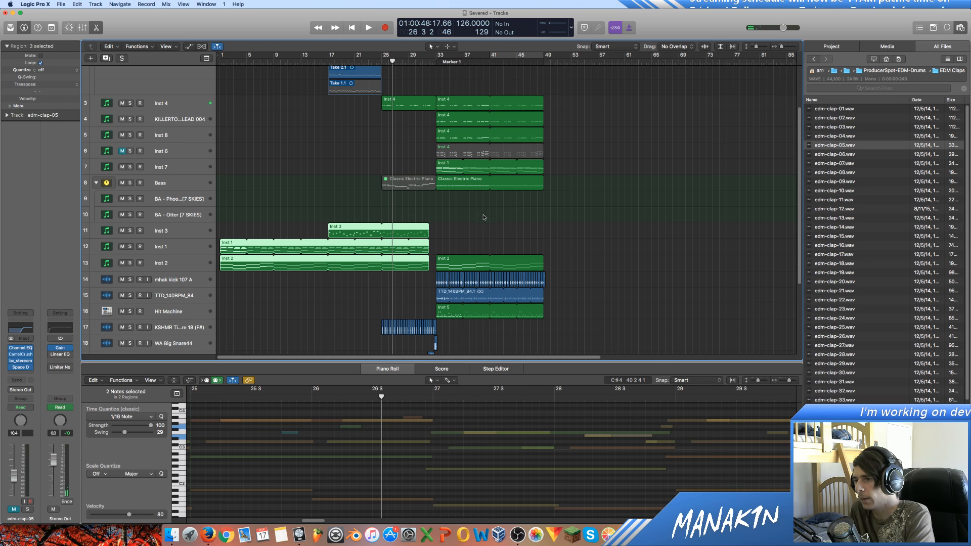
# Mute tracks 18 to 22, WA Big Snare44 through the Classic 03 clap, and play the build-up into the drop.
pyautogui.scroll(-5, 484, 217)
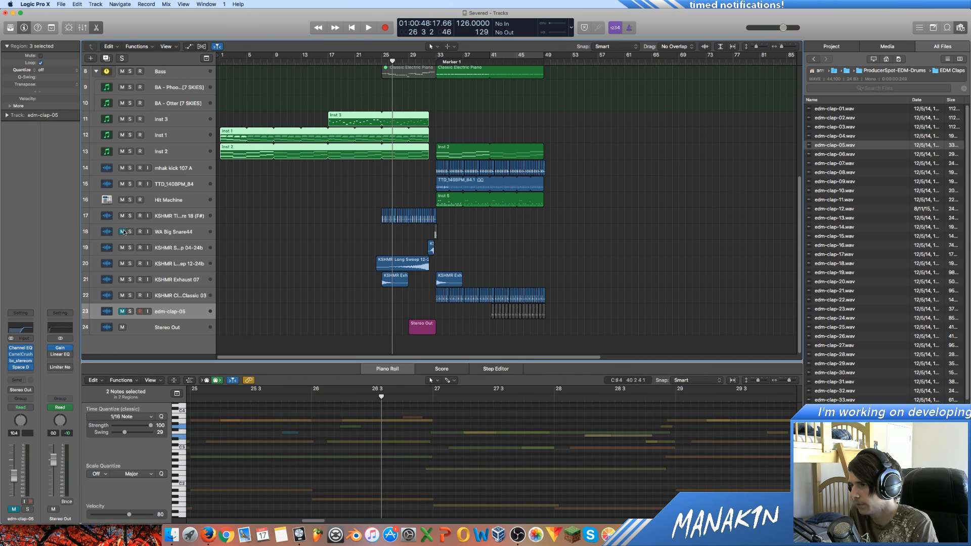
pyautogui.moveTo(125, 232); pyautogui.dragTo(116, 289)
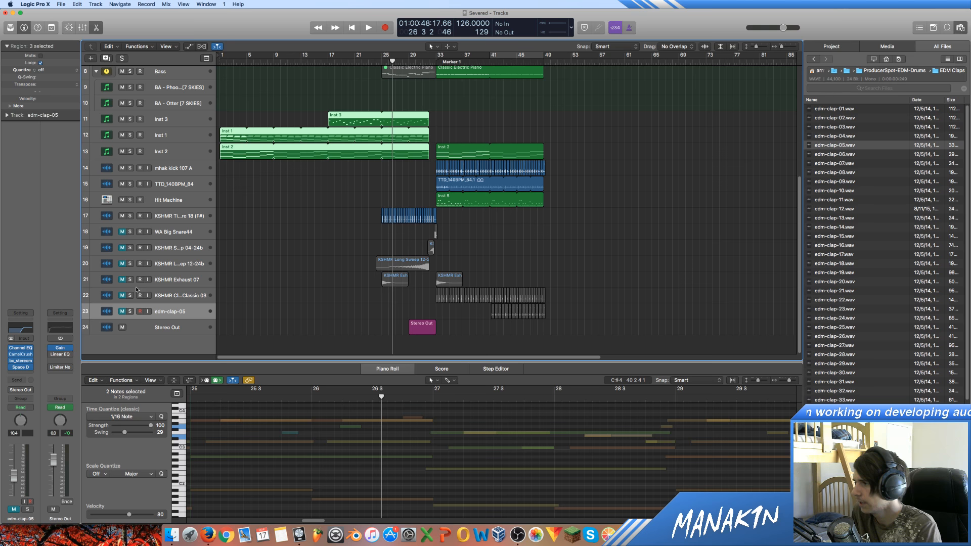
pyautogui.scroll(5, 424, 155)
pyautogui.press('space')
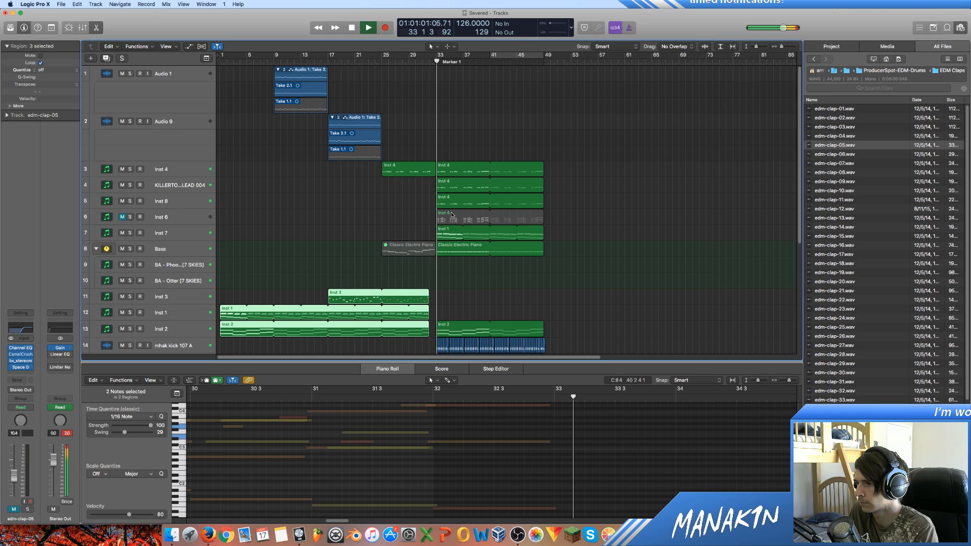
pyautogui.scroll(-10, 354, 242)
pyautogui.press('space')
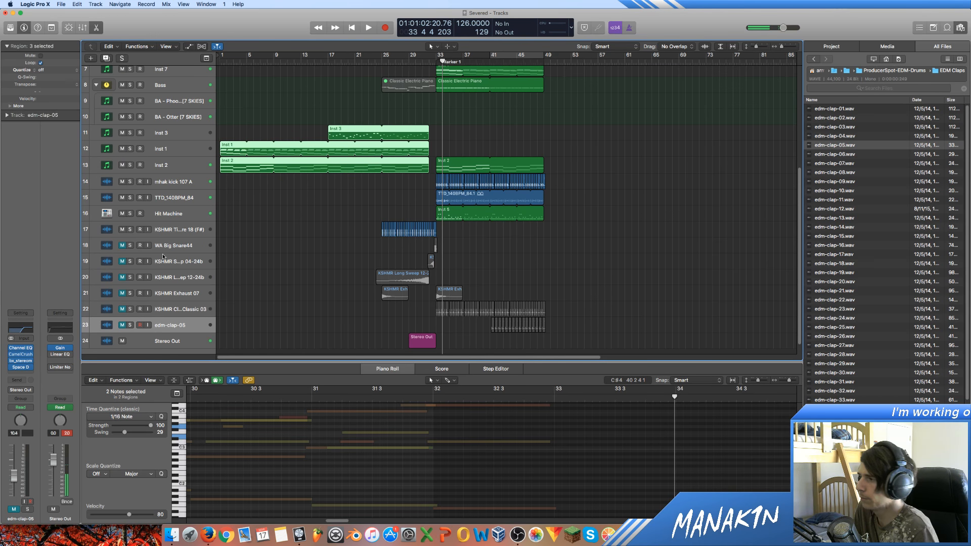
# Unmute tracks 18 to 22 and play from the selected KSHMR Long Sweep and first KSHMR Exhaust regions.
pyautogui.click(292, 275)
pyautogui.scroll(6, 508, 192)
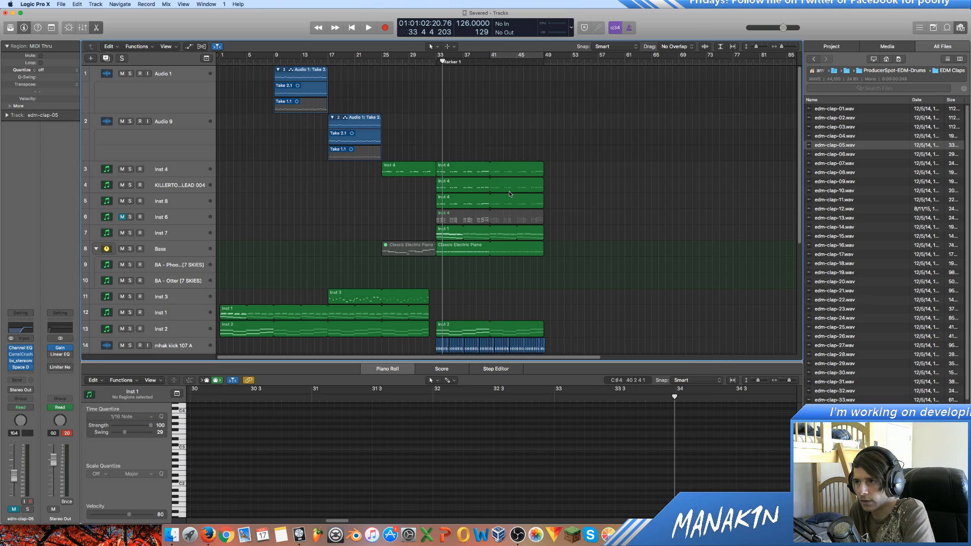
pyautogui.scroll(-5, 437, 158)
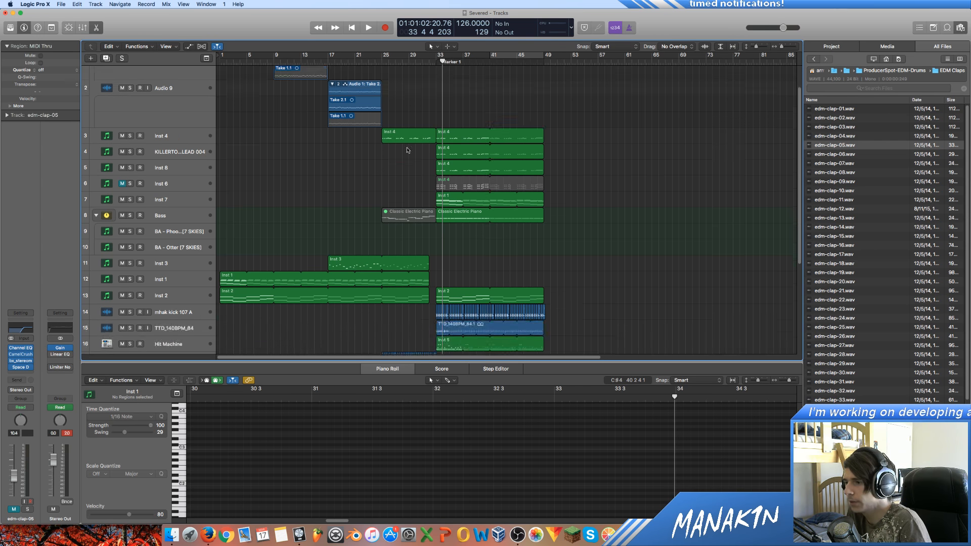
pyautogui.moveTo(345, 242); pyautogui.dragTo(401, 288)
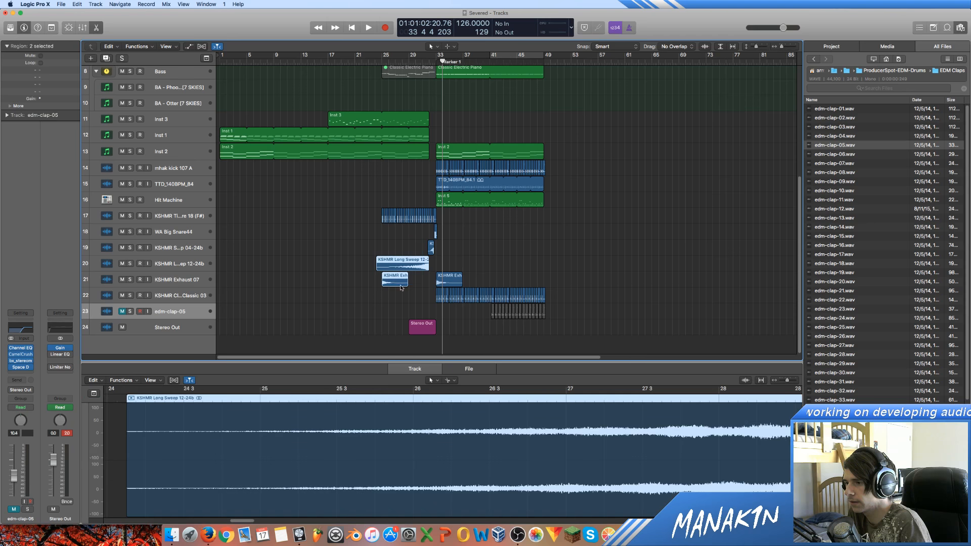
pyautogui.hotkey('shift', 'space')
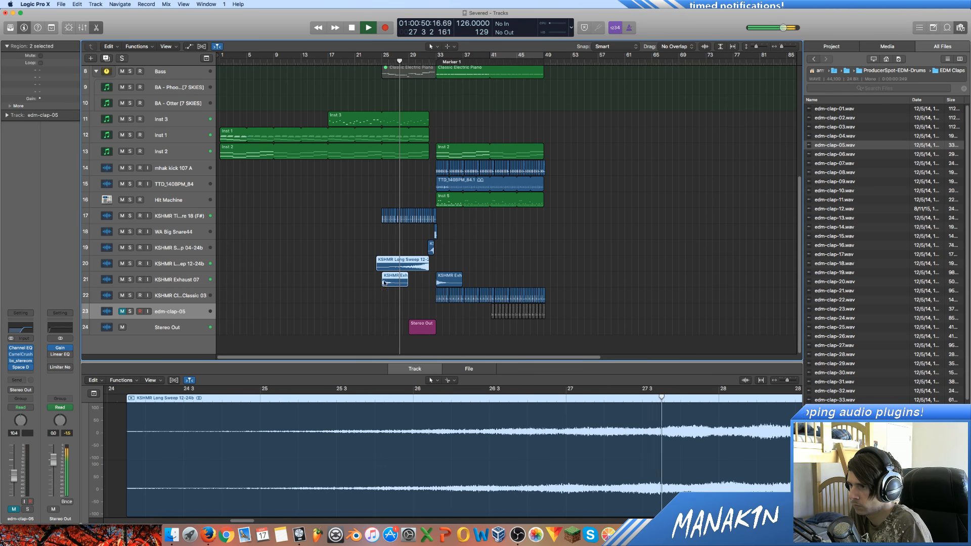
# Solo the KSHMR Long Sweep and Exhaust 07 tracks, audition them from before bar 25, and clear the solos.
pyautogui.click(131, 261)
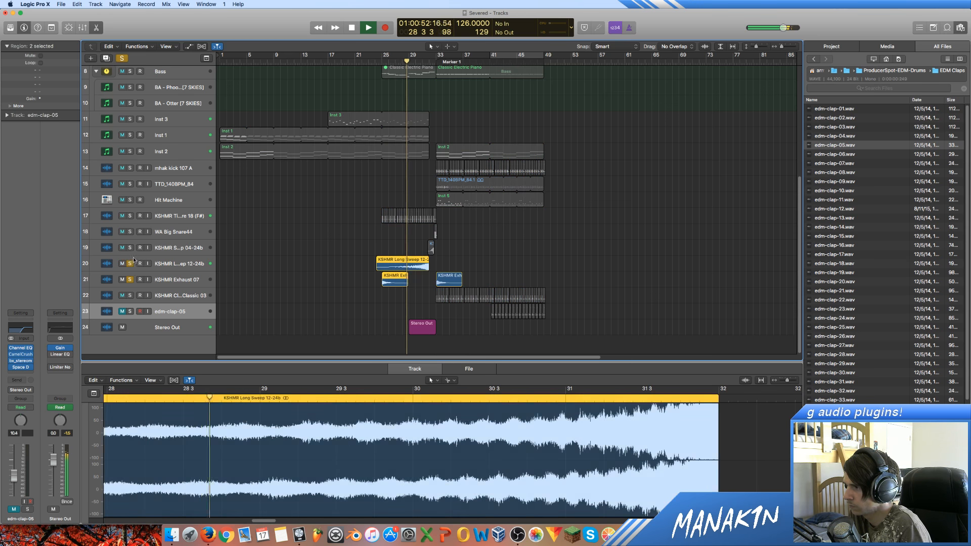
pyautogui.press('space')
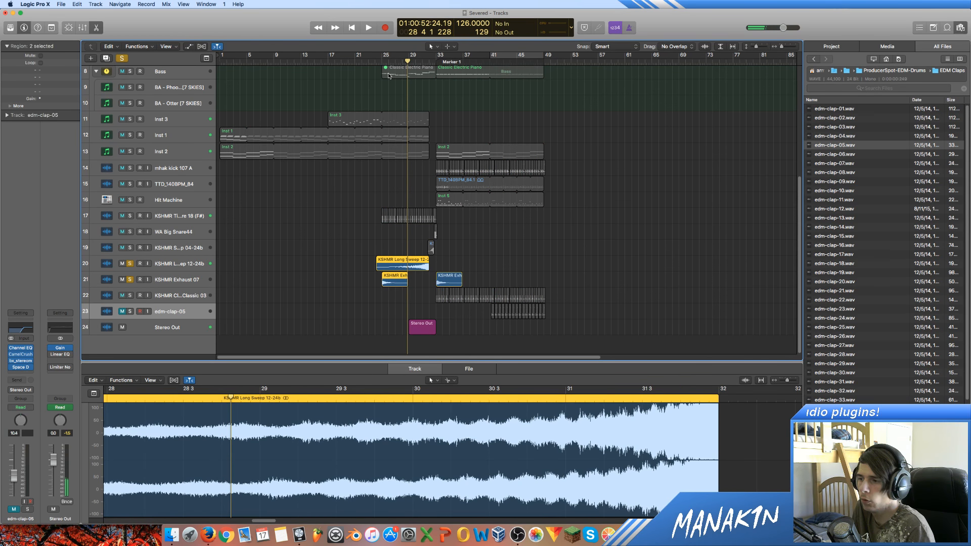
pyautogui.click(368, 61)
pyautogui.press('space')
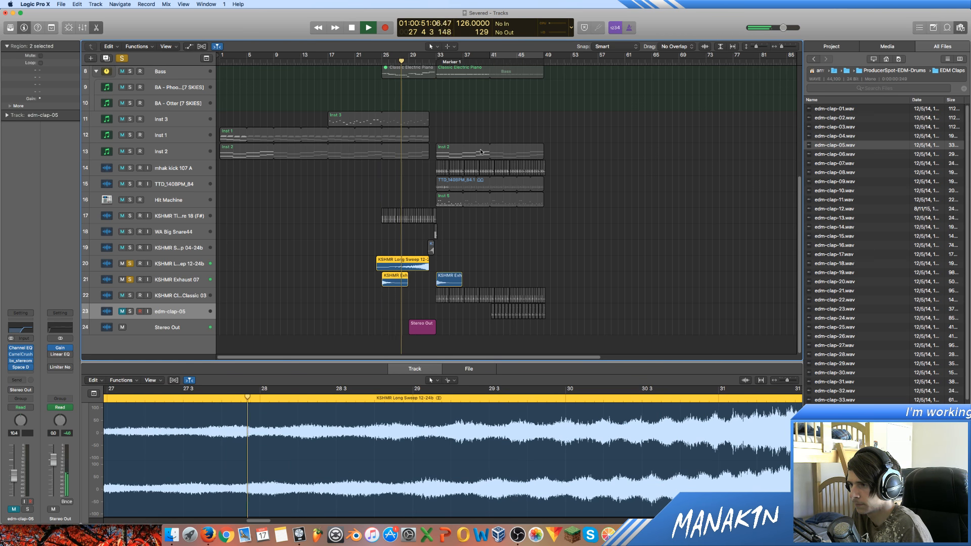
pyautogui.press('space')
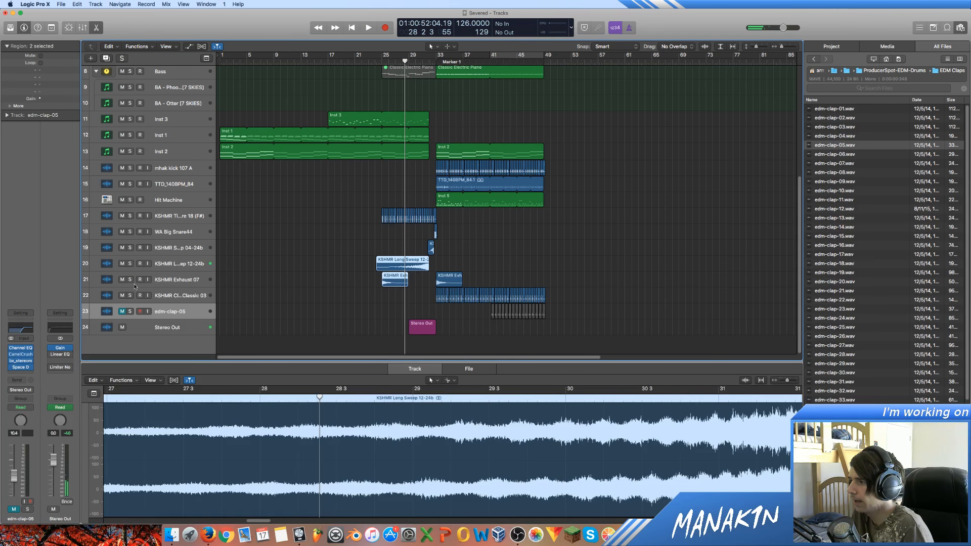
# Clear the region selection and play the arrangement from just before bar 17 to hear that section's start.
pyautogui.scroll(6, 443, 143)
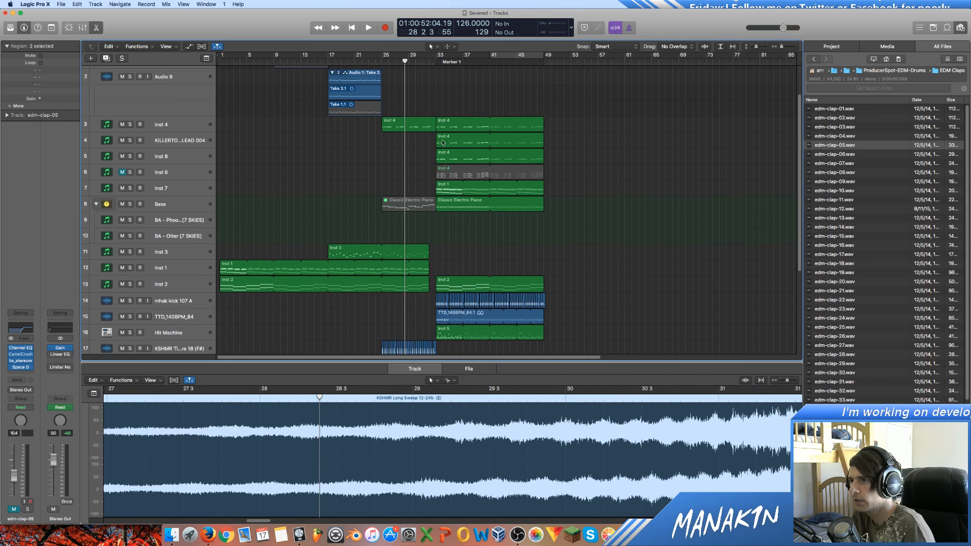
pyautogui.click(456, 110)
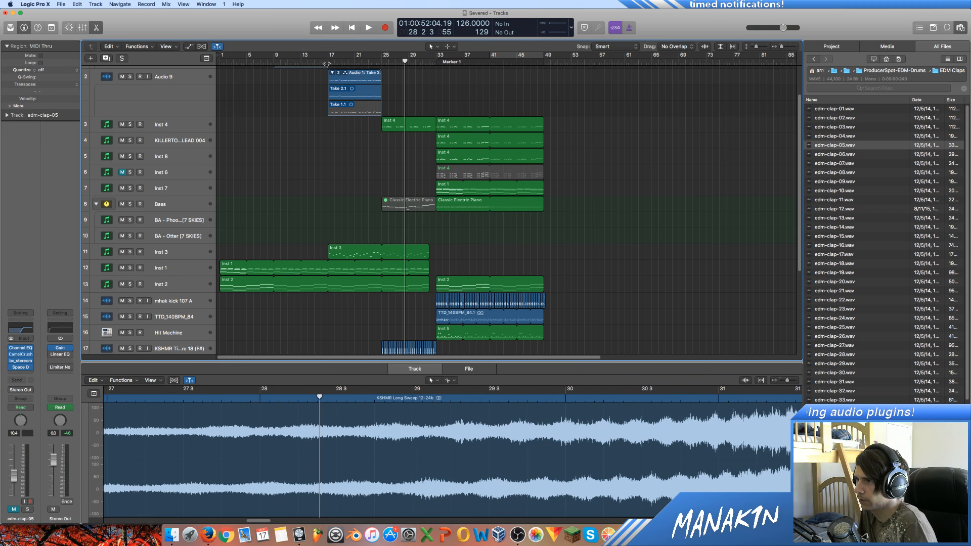
pyautogui.click(326, 63)
pyautogui.press('space')
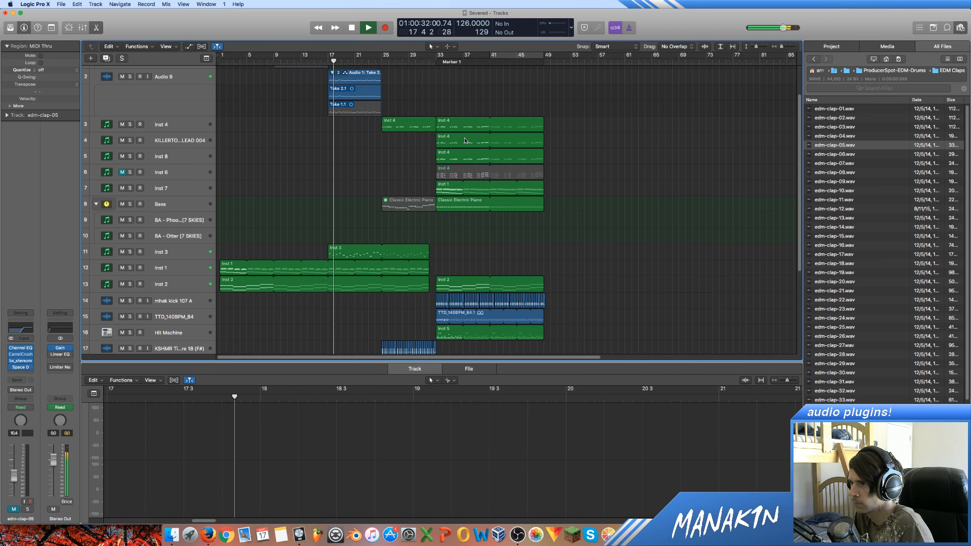
pyautogui.press('space')
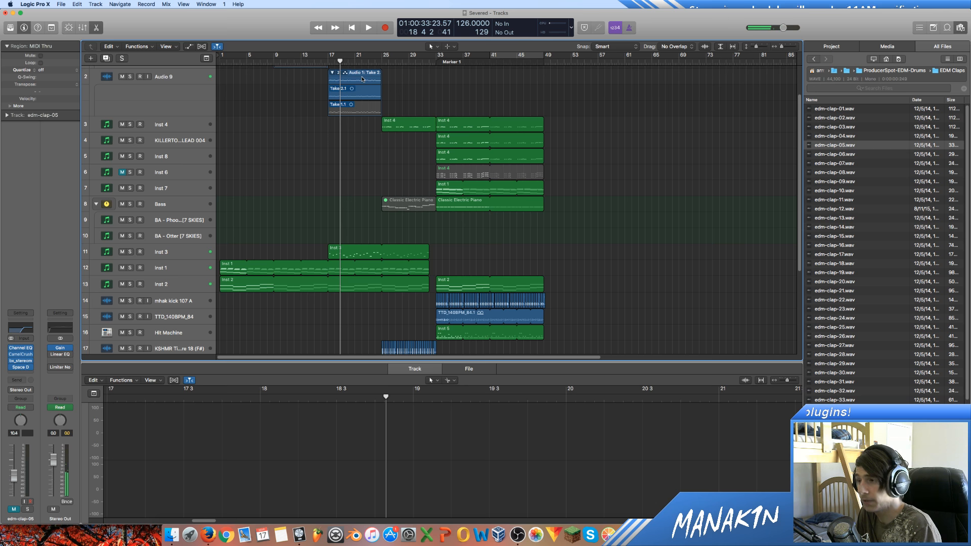
# Solo the KSHMR Exhaust 07 track and play its first impact region from just before bar 25.
pyautogui.scroll(-3, 411, 126)
pyautogui.scroll(-2, 411, 125)
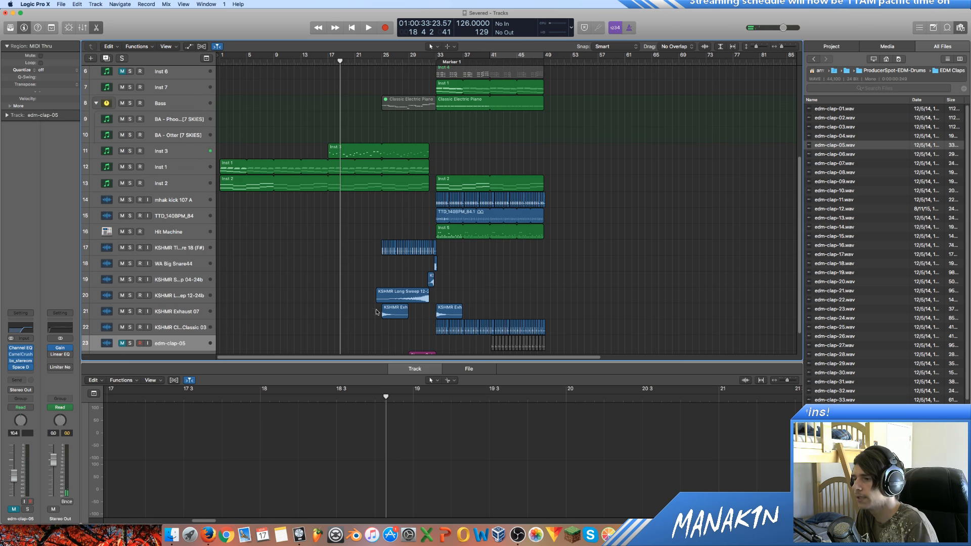
pyautogui.click(390, 313)
pyautogui.click(130, 311)
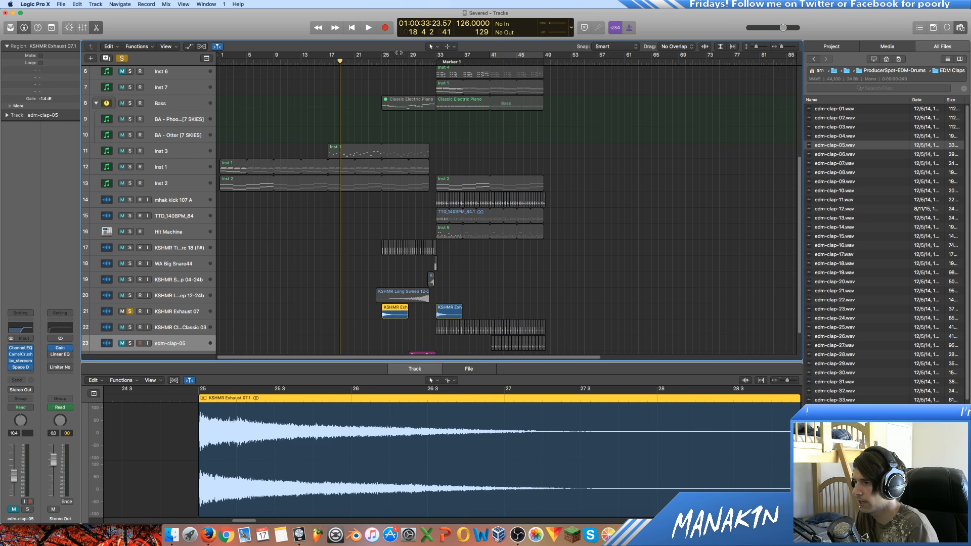
pyautogui.click(375, 60)
pyautogui.press('space')
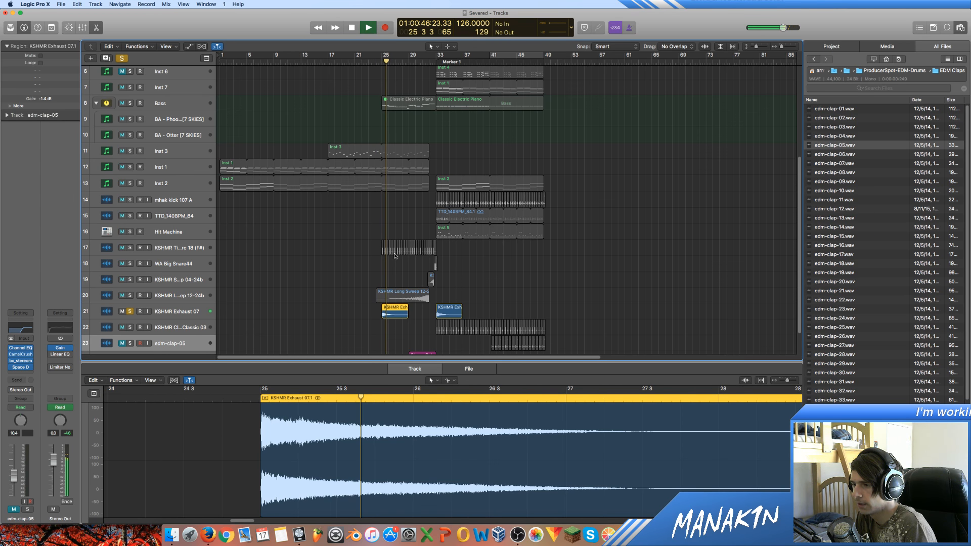
pyautogui.press('space')
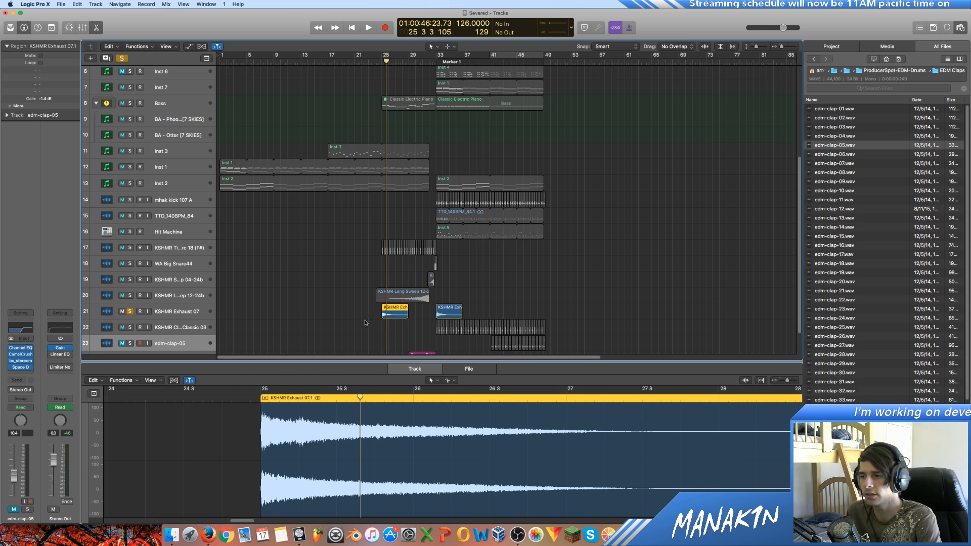
# Select the track 17 build-up hits, and audition the KSHMR Long Sweep track solo from bar 25 instead of Exhaust 07.
pyautogui.moveTo(346, 312); pyautogui.dragTo(411, 320)
pyautogui.moveTo(387, 61); pyautogui.dragTo(382, 63)
pyautogui.moveTo(360, 239); pyautogui.dragTo(499, 261)
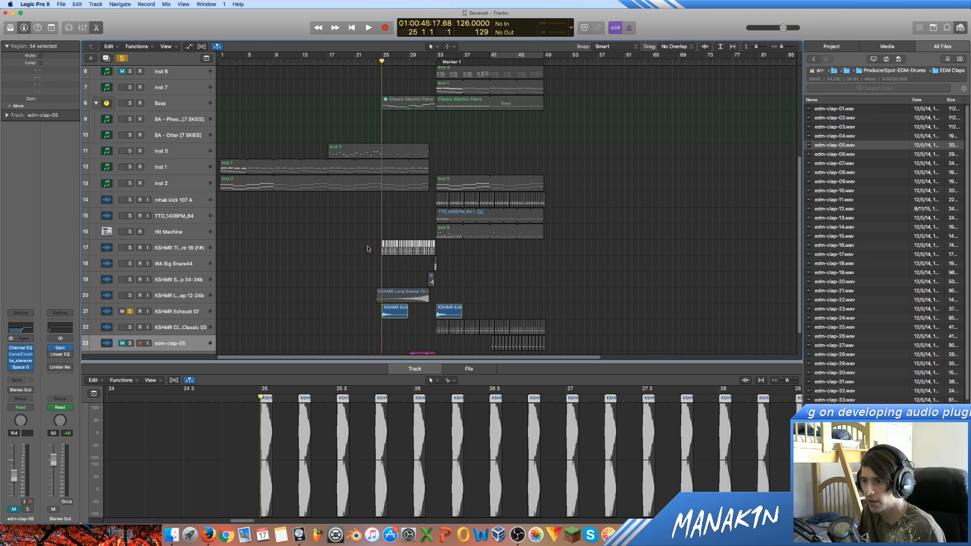
pyautogui.click(130, 295)
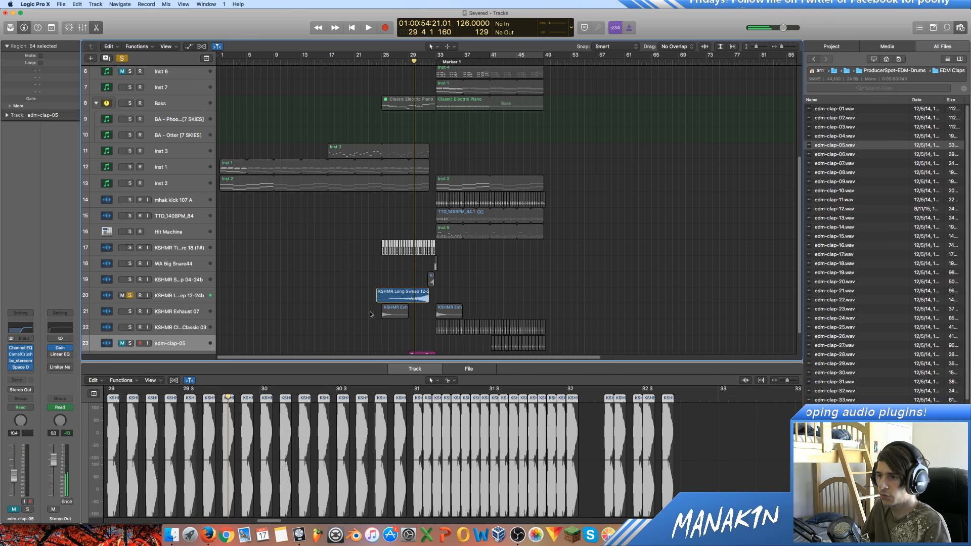
# Clear the Long Sweep solo, mute the KSHMR Long Sweep and Exhaust 07 tracks, and play the build-up without them from around bar 25.
pyautogui.click(402, 316)
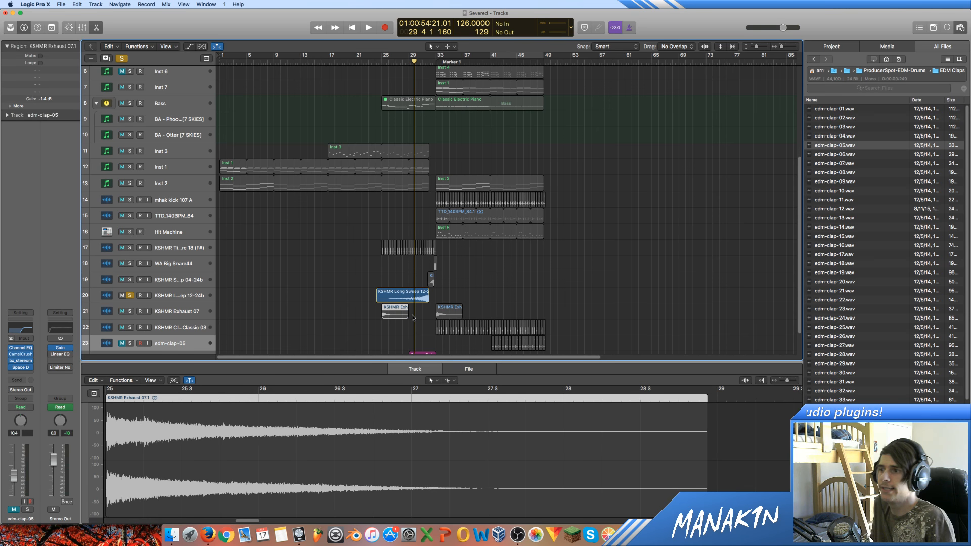
pyautogui.moveTo(350, 236); pyautogui.dragTo(340, 294)
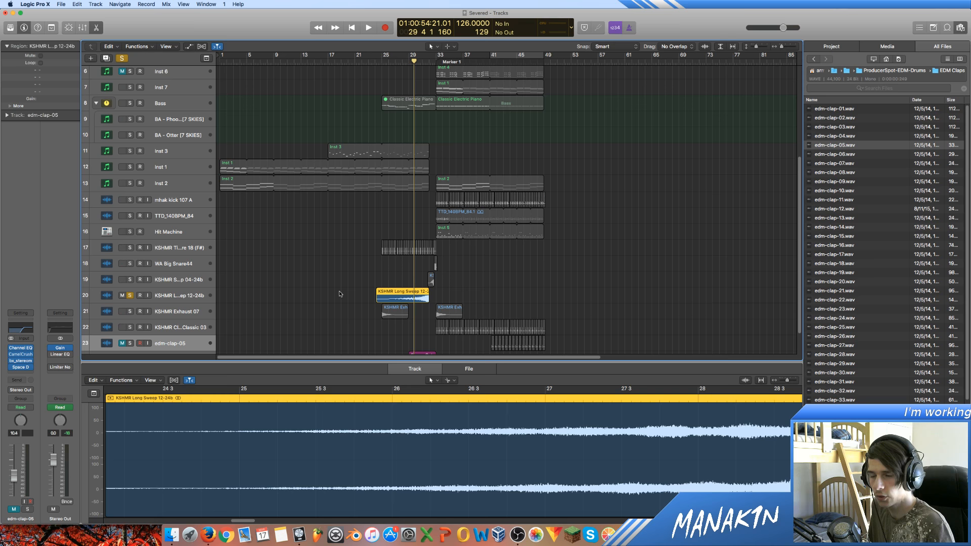
pyautogui.click(134, 296)
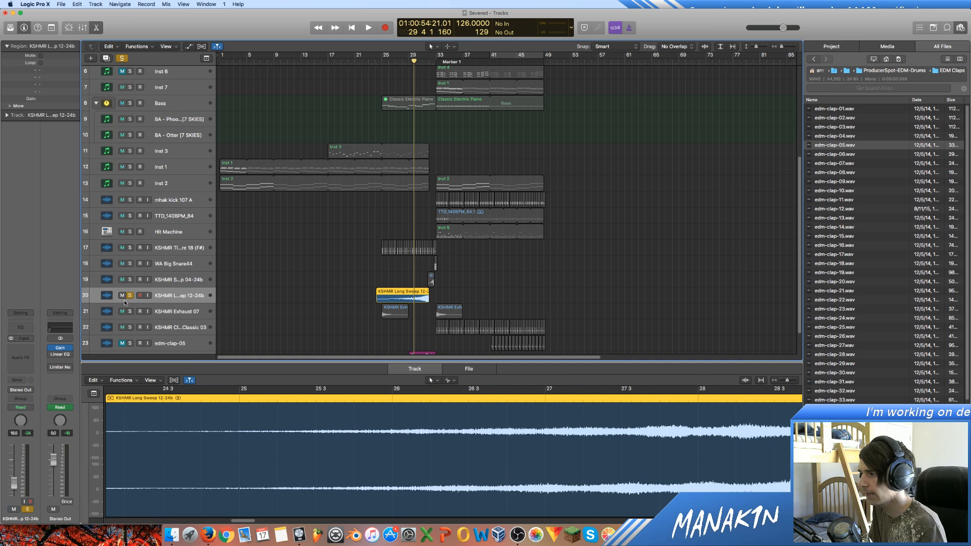
pyautogui.click(130, 295)
pyautogui.click(122, 295)
pyautogui.click(123, 311)
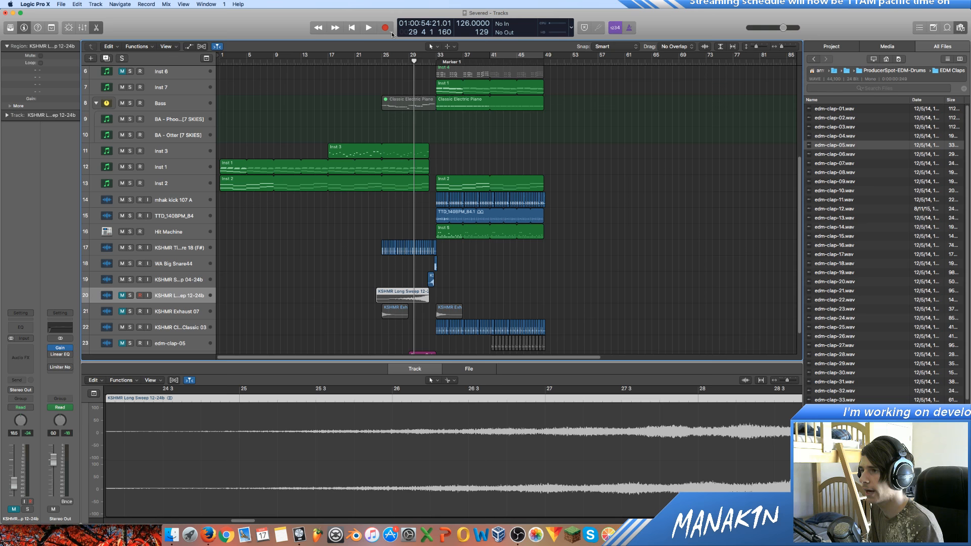
pyautogui.hotkey('shift', 'space')
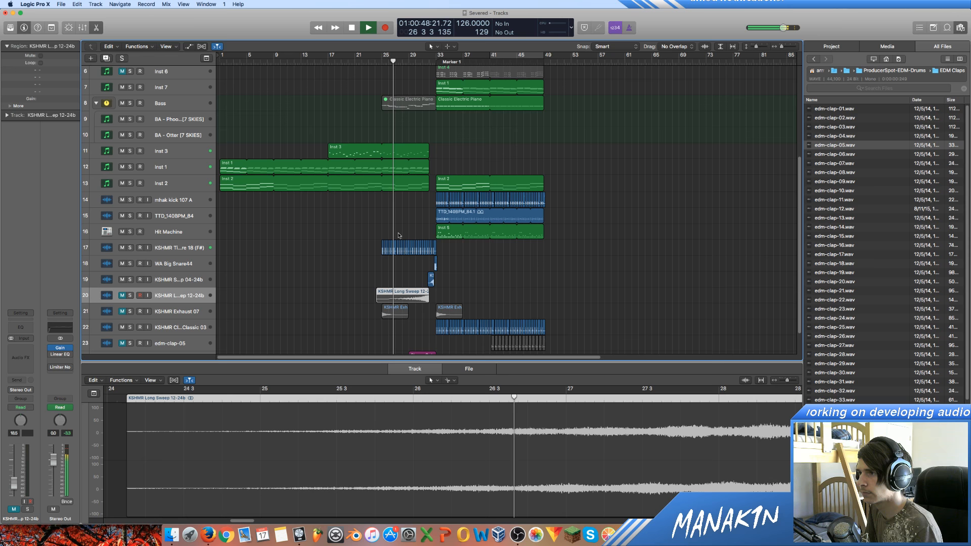
pyautogui.press('space')
# Select the Inst 3, Inst 1 and Inst 2 build-up regions, the track 17 hits, and the Inst 4 build-up region in turn to point out each layer.
pyautogui.moveTo(398, 235); pyautogui.dragTo(368, 153)
pyautogui.scroll(5, 387, 152)
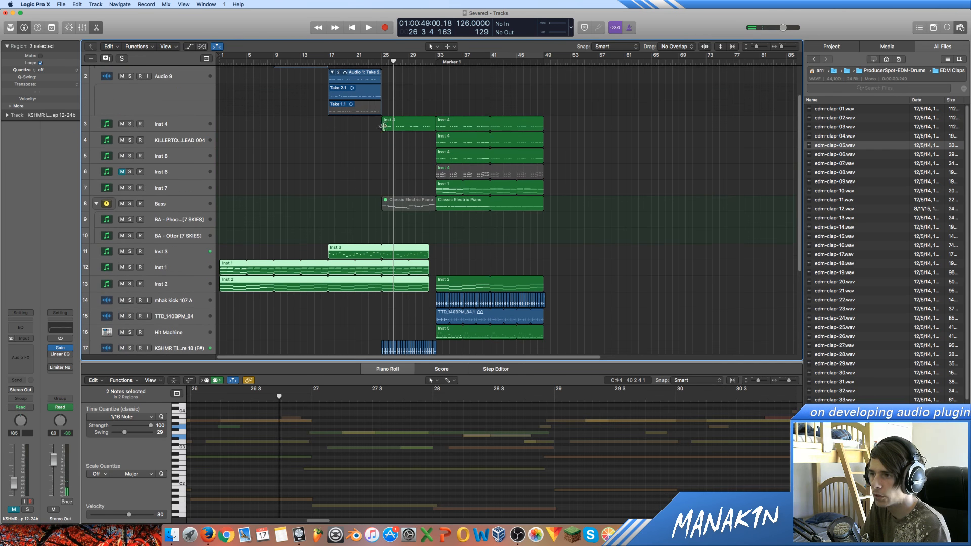
pyautogui.scroll(-3, 399, 202)
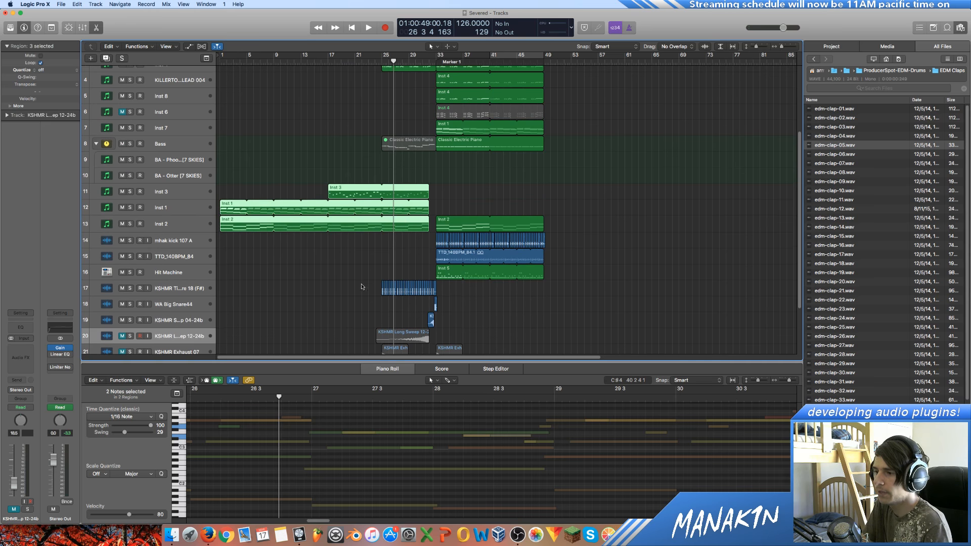
pyautogui.moveTo(364, 289); pyautogui.dragTo(403, 268)
pyautogui.scroll(2, 426, 135)
pyautogui.click(371, 148)
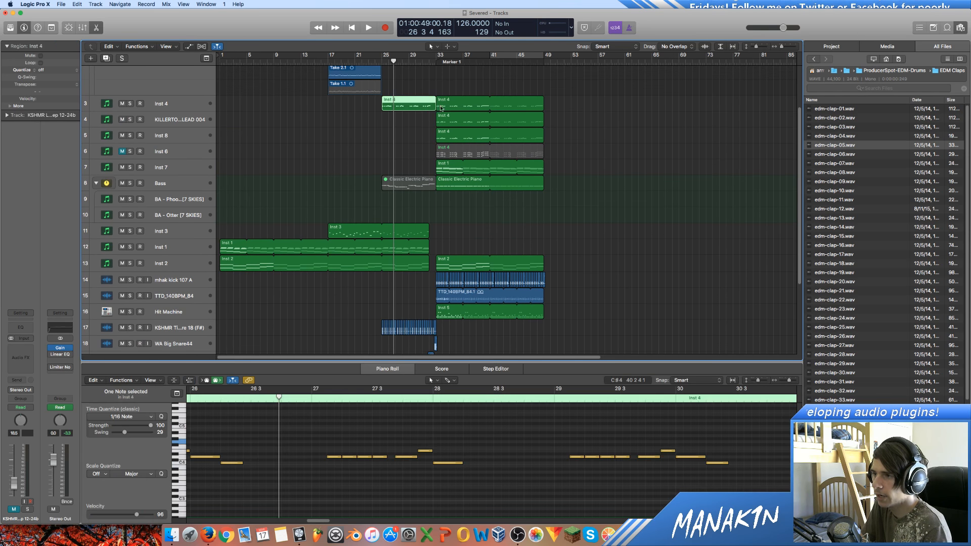
# Clear the region selection and unmute the KSHMR Long Sweep and Exhaust 07 tracks.
pyautogui.scroll(-6, 372, 151)
pyautogui.click(122, 263)
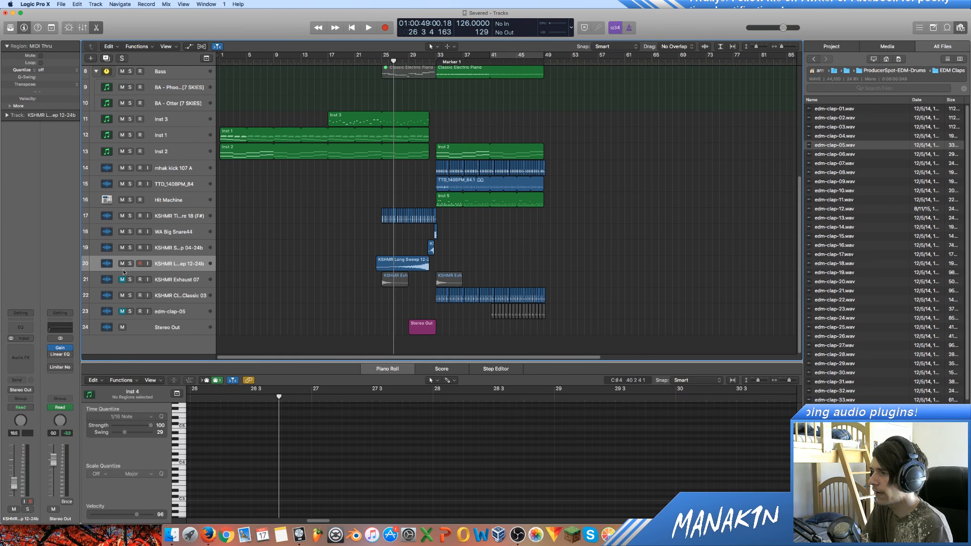
pyautogui.click(122, 280)
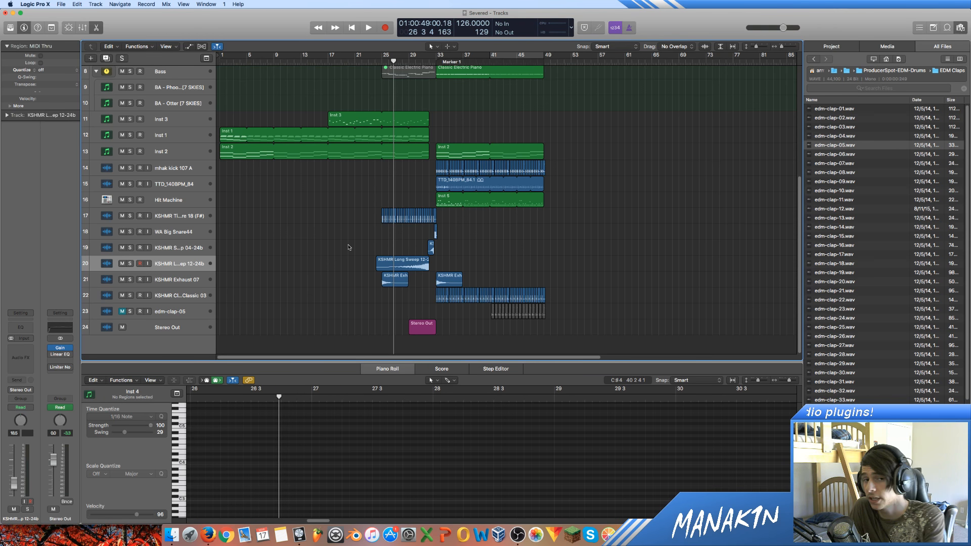
# Select the Exhaust 07 track and the Long Sweep region, and play the full build-up through to bar 32.
pyautogui.click(164, 285)
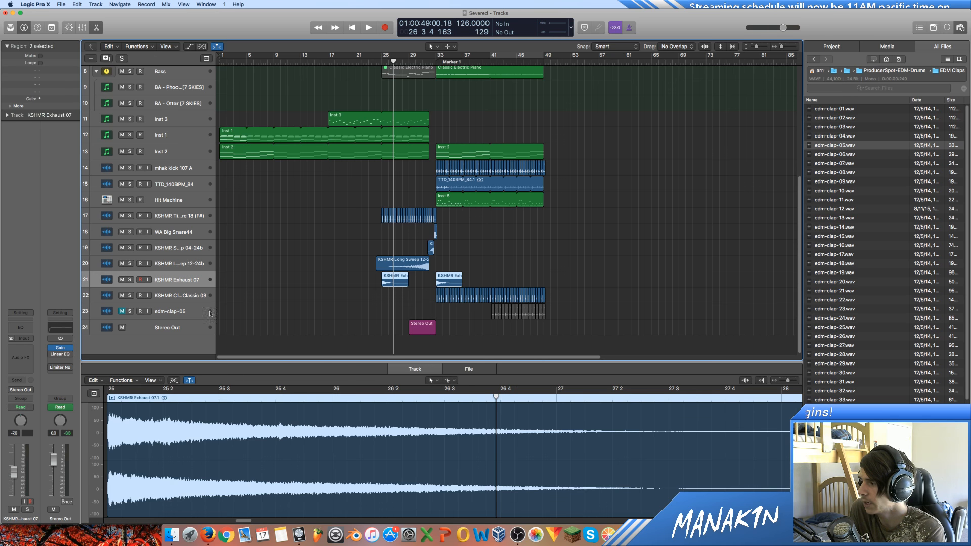
pyautogui.click(427, 265)
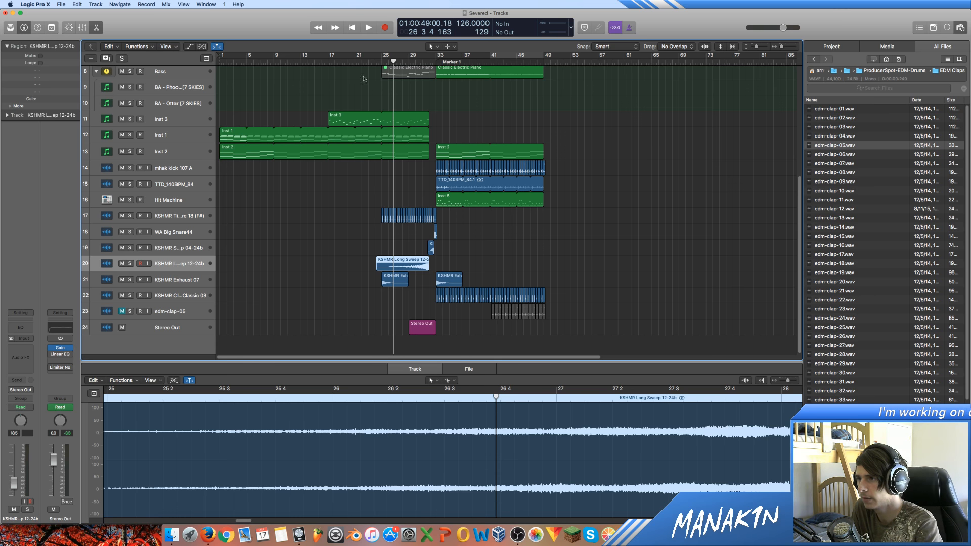
pyautogui.press('space')
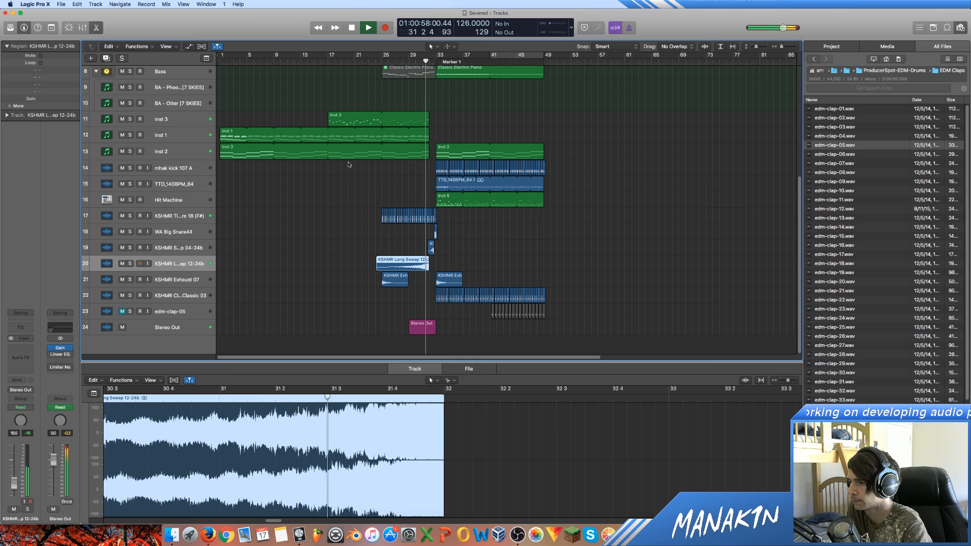
pyautogui.press('space')
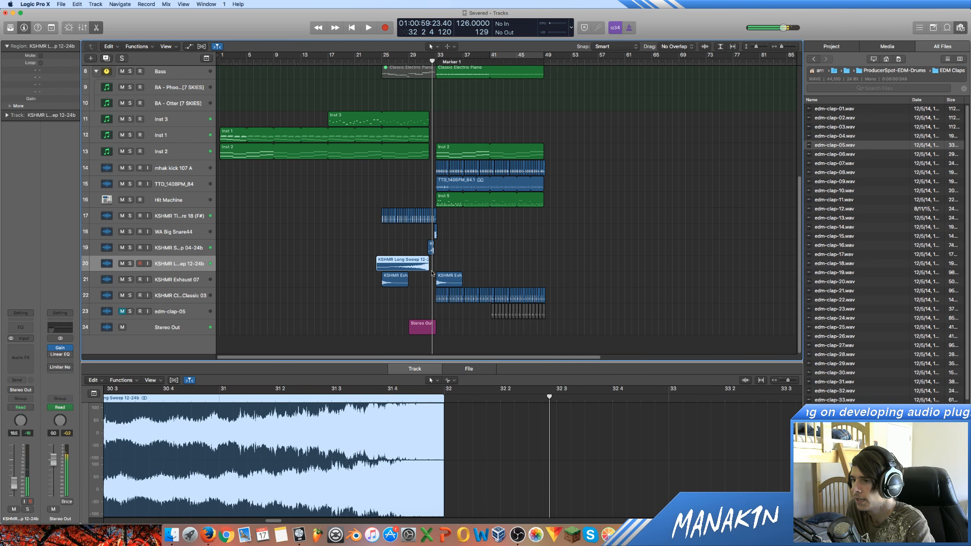
# Move the playhead back to bar 31 and reselect the KSHMR Long Sweep region.
pyautogui.click(432, 274)
pyautogui.moveTo(432, 283); pyautogui.dragTo(424, 281)
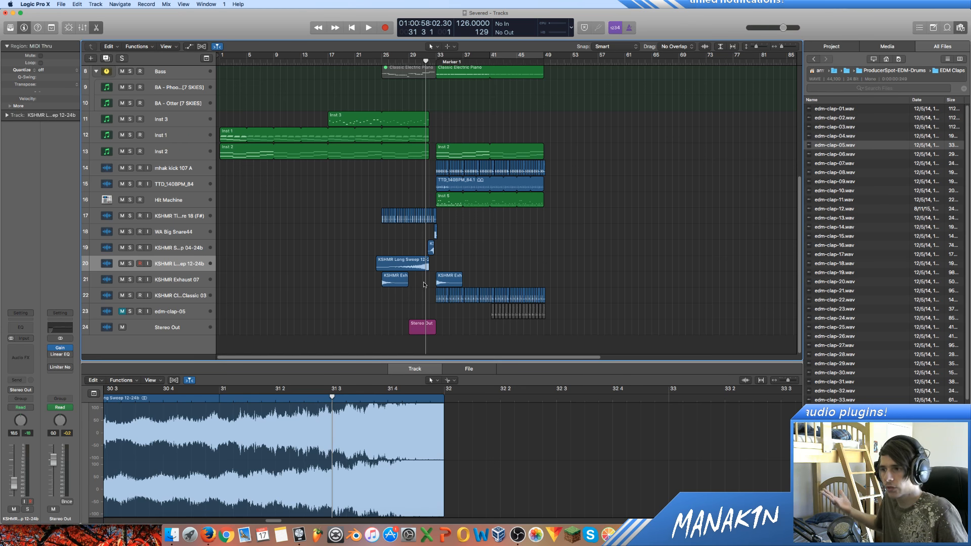
pyautogui.click(416, 270)
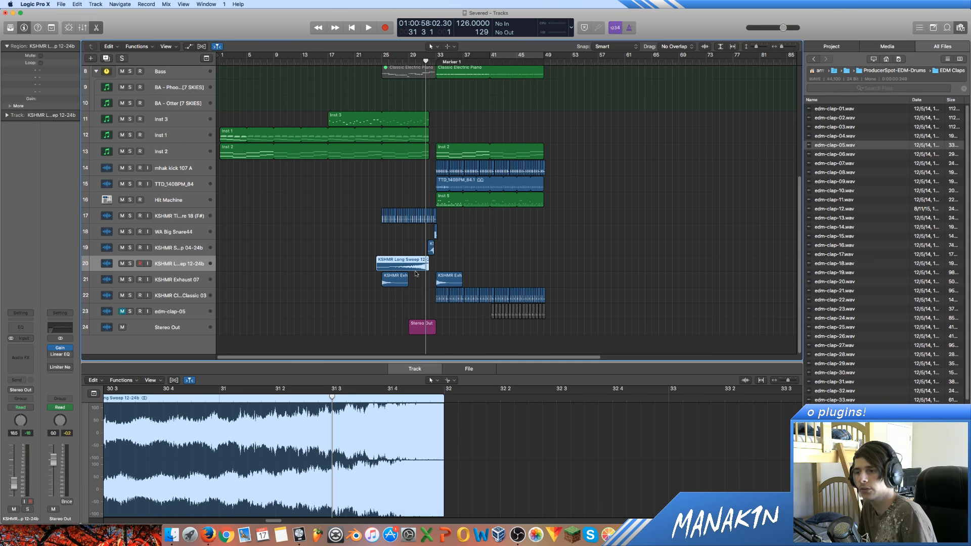
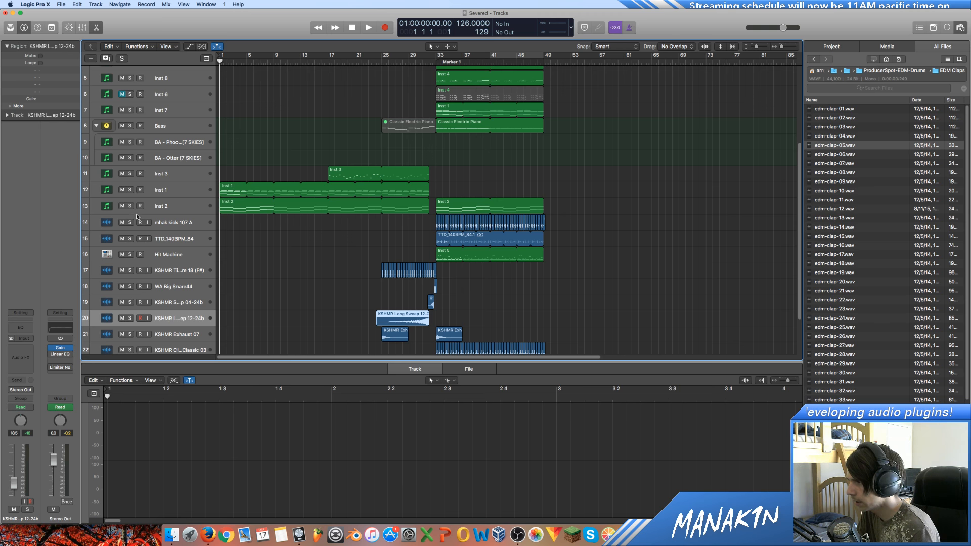
# Solo the Inst 2 track and play its opening from bar 1, stopping in bar 2.
pyautogui.click(130, 206)
pyautogui.press('space')
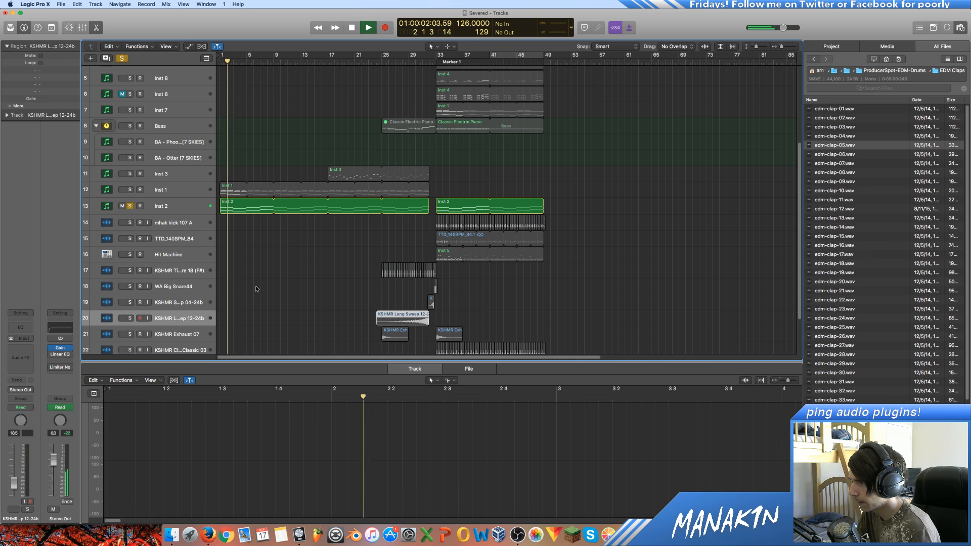
pyautogui.press('space')
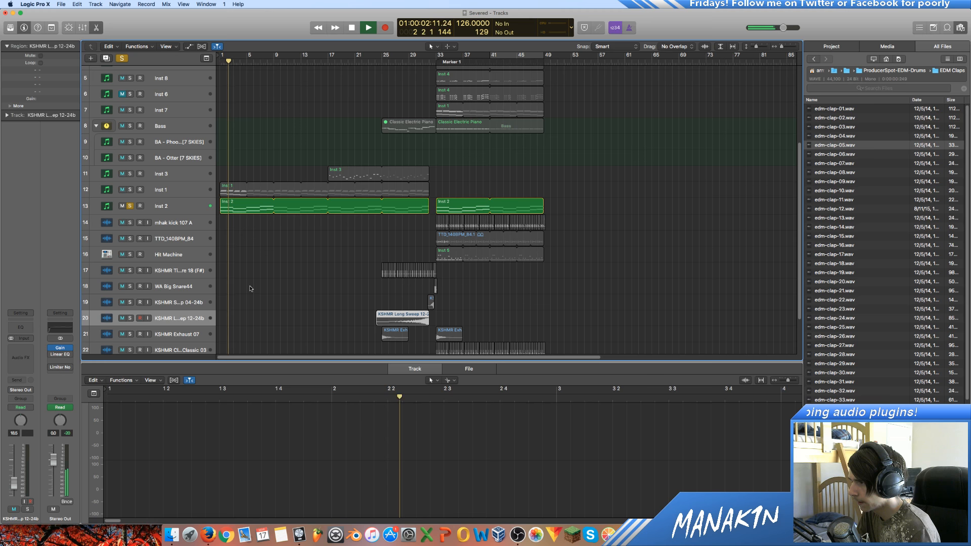
pyautogui.click(250, 285)
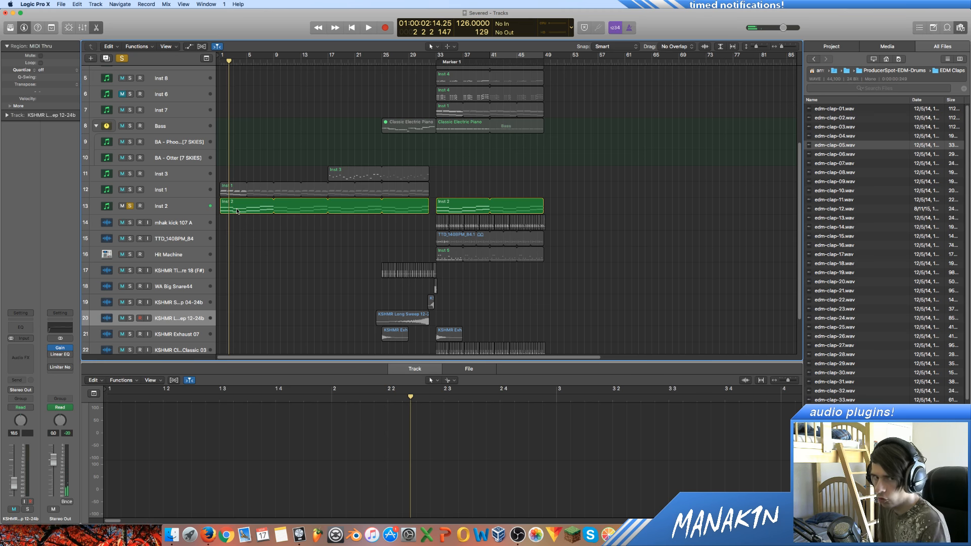
# Clear the Inst 2 solo, mute that track, and play the opening bars without it.
pyautogui.click(131, 205)
pyautogui.press('space')
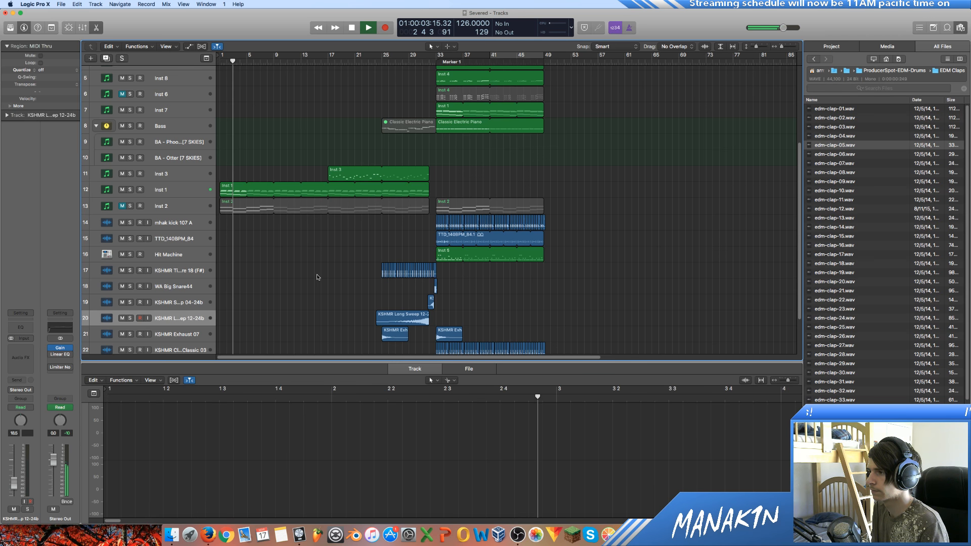
pyautogui.press('space')
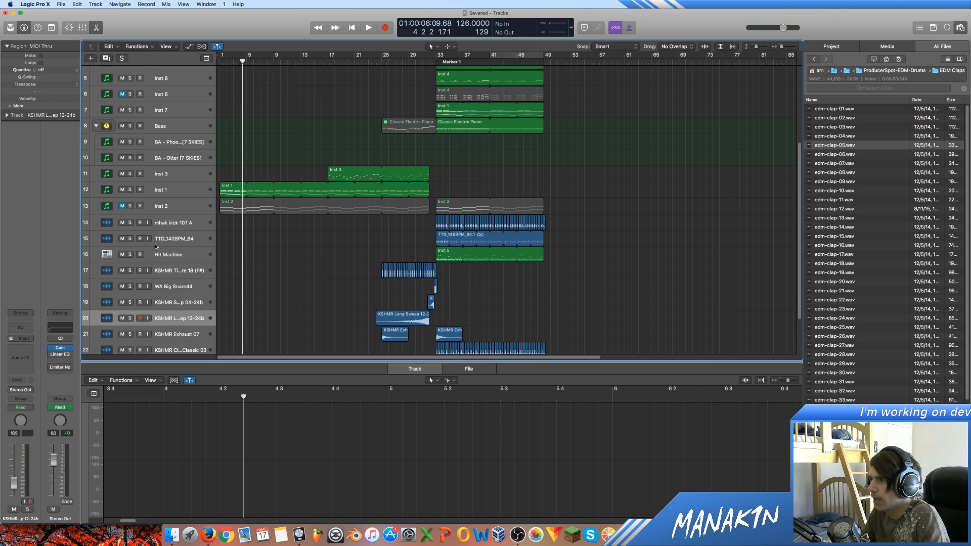
# Unmute Inst 2 and play the arrangement from bar 1 to bar 7, muting and unmuting Inst 2 during playback to compare.
pyautogui.click(122, 205)
pyautogui.press('Return')
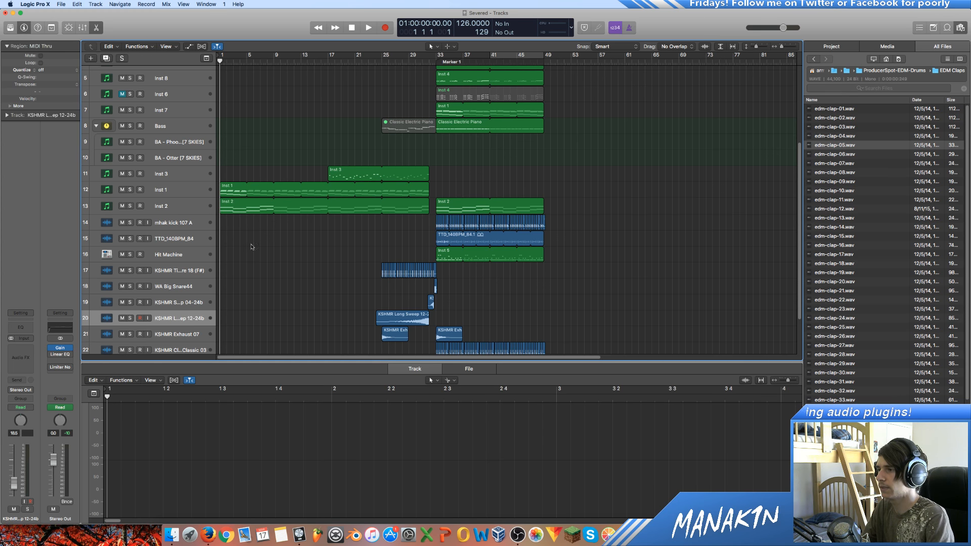
pyautogui.press('space')
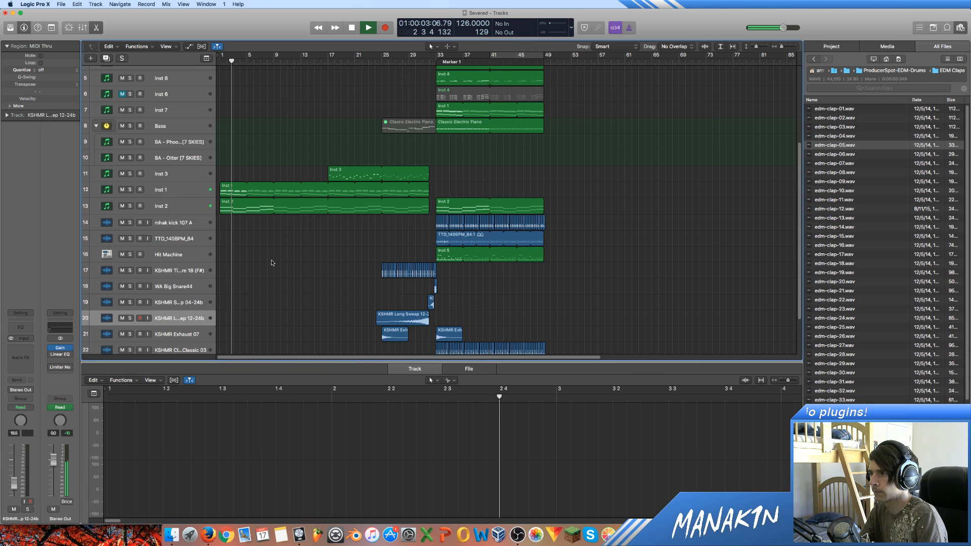
pyautogui.click(122, 206)
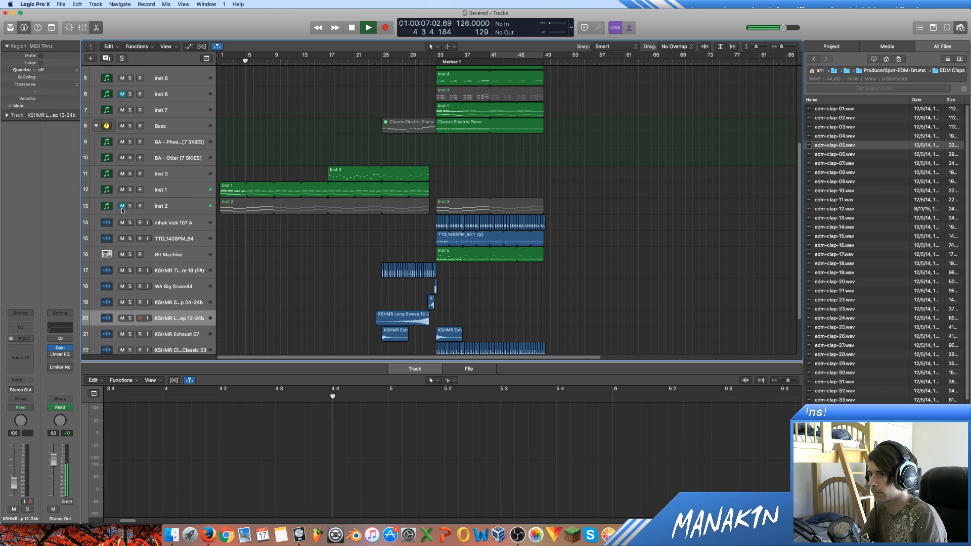
pyautogui.click(122, 206)
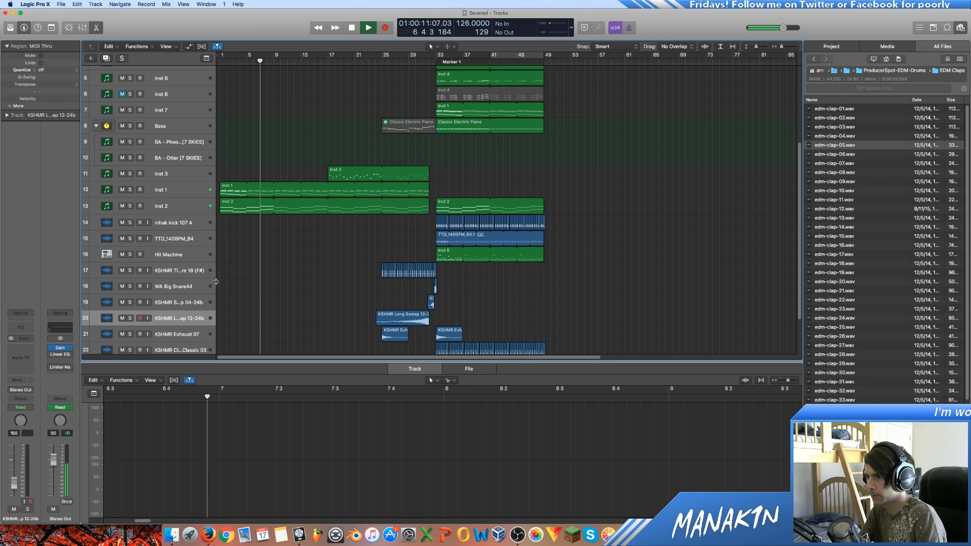
pyautogui.press('space')
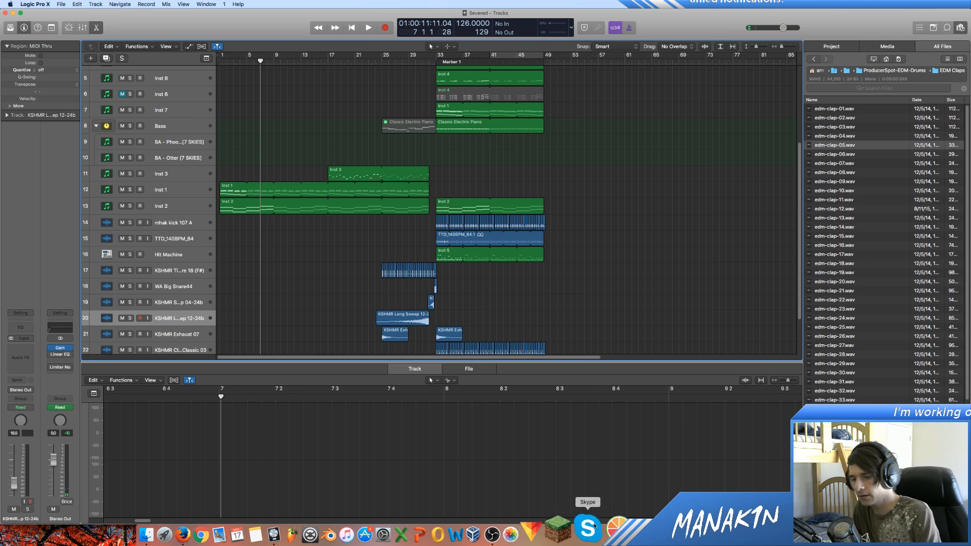
# Switch to OBS, and from there to Firefox.
pyautogui.click(492, 534)
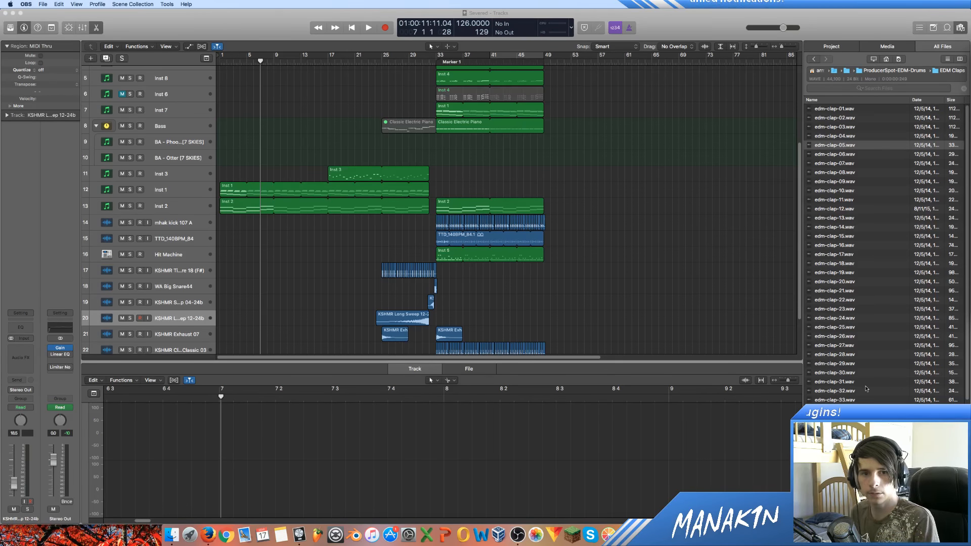
pyautogui.press('super+Tab')
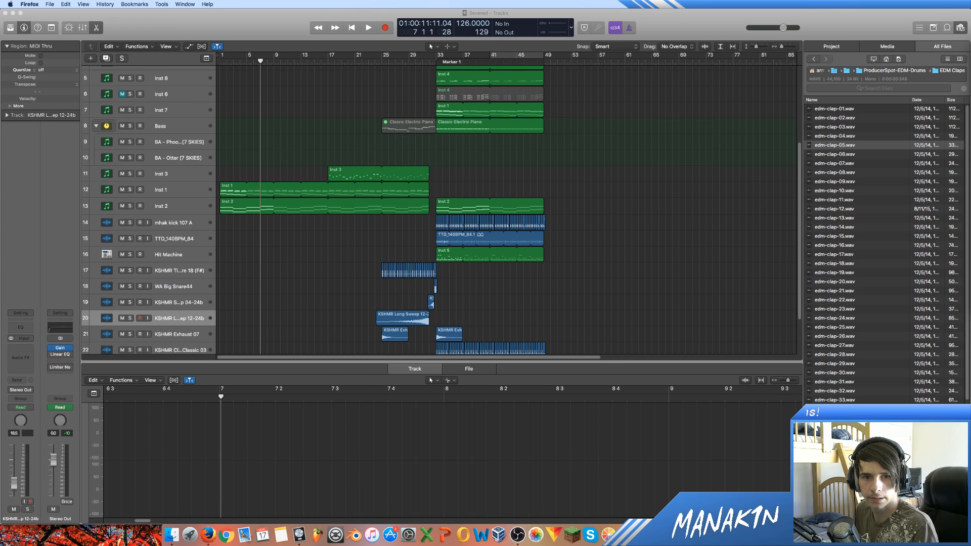